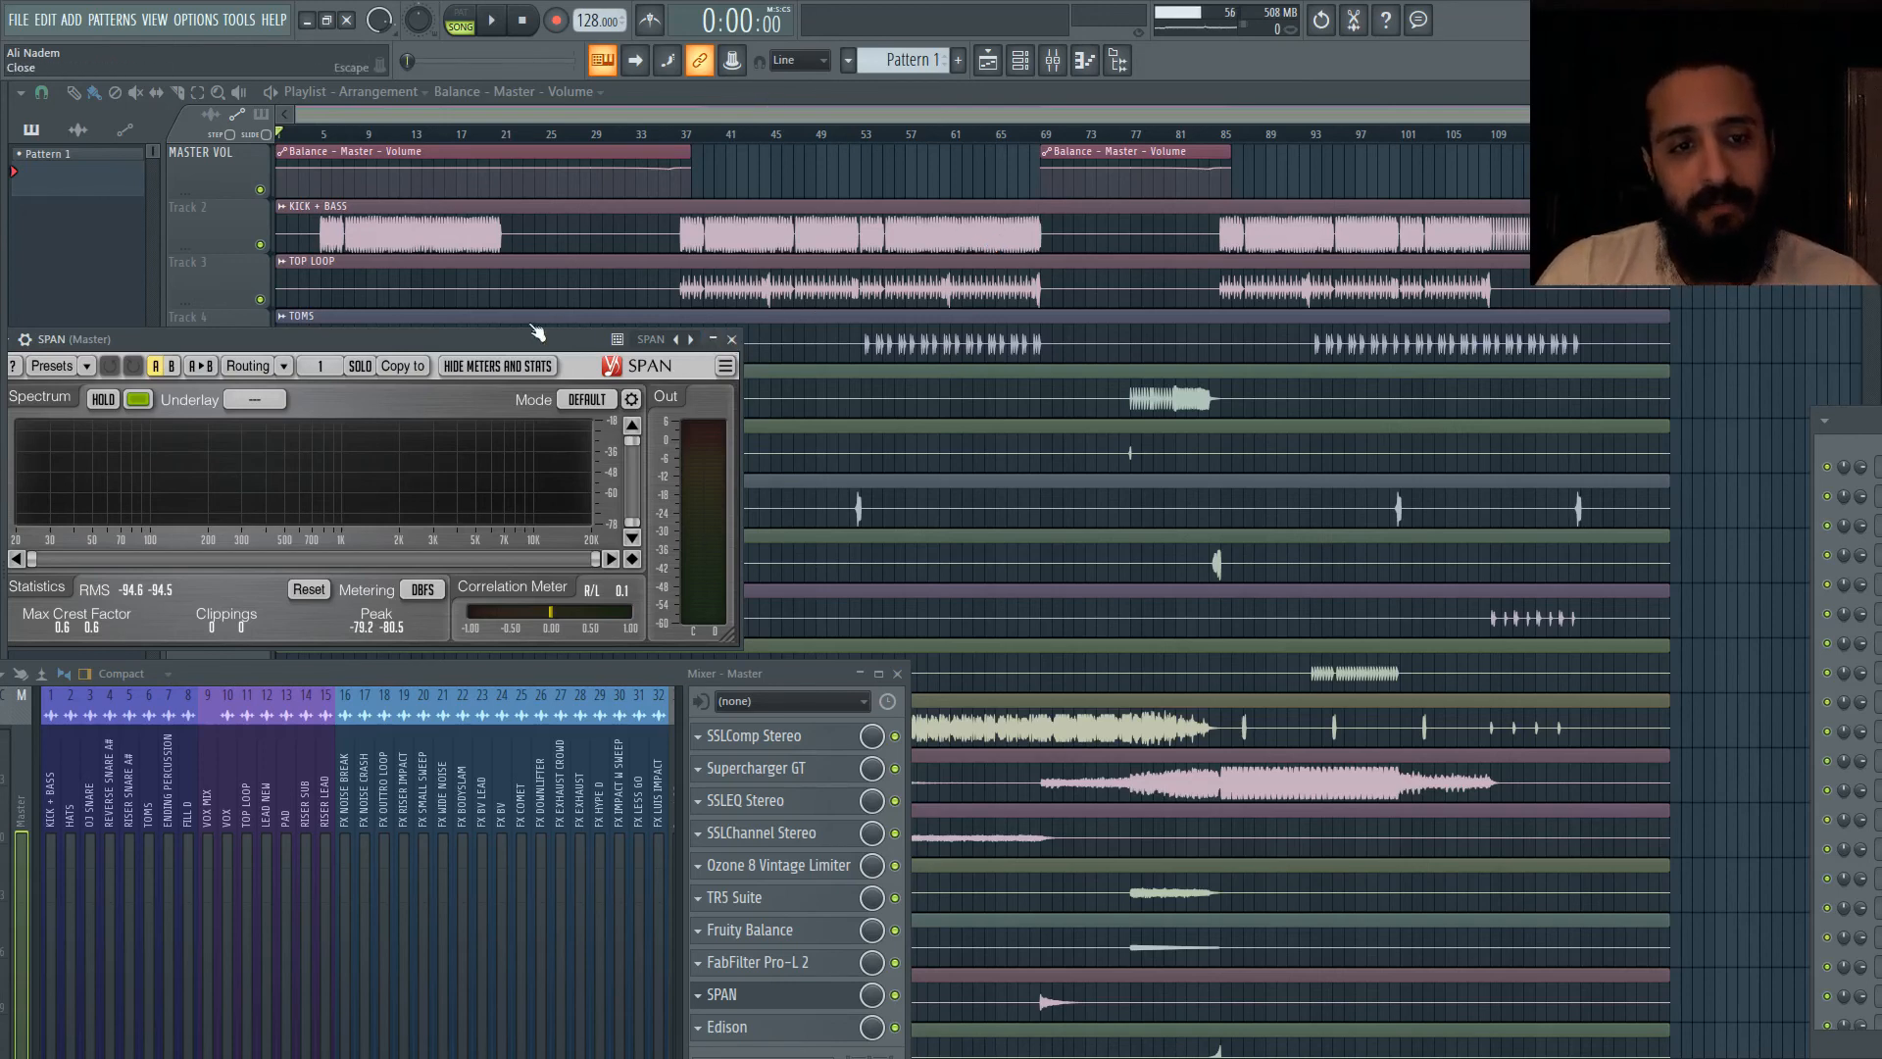
Step: Close the SPAN window and look over all the stem tracks in the playlist, from MASTER VOL to FX WIDE NOISE
key(Escape)
scroll(922, 490, down, 9)
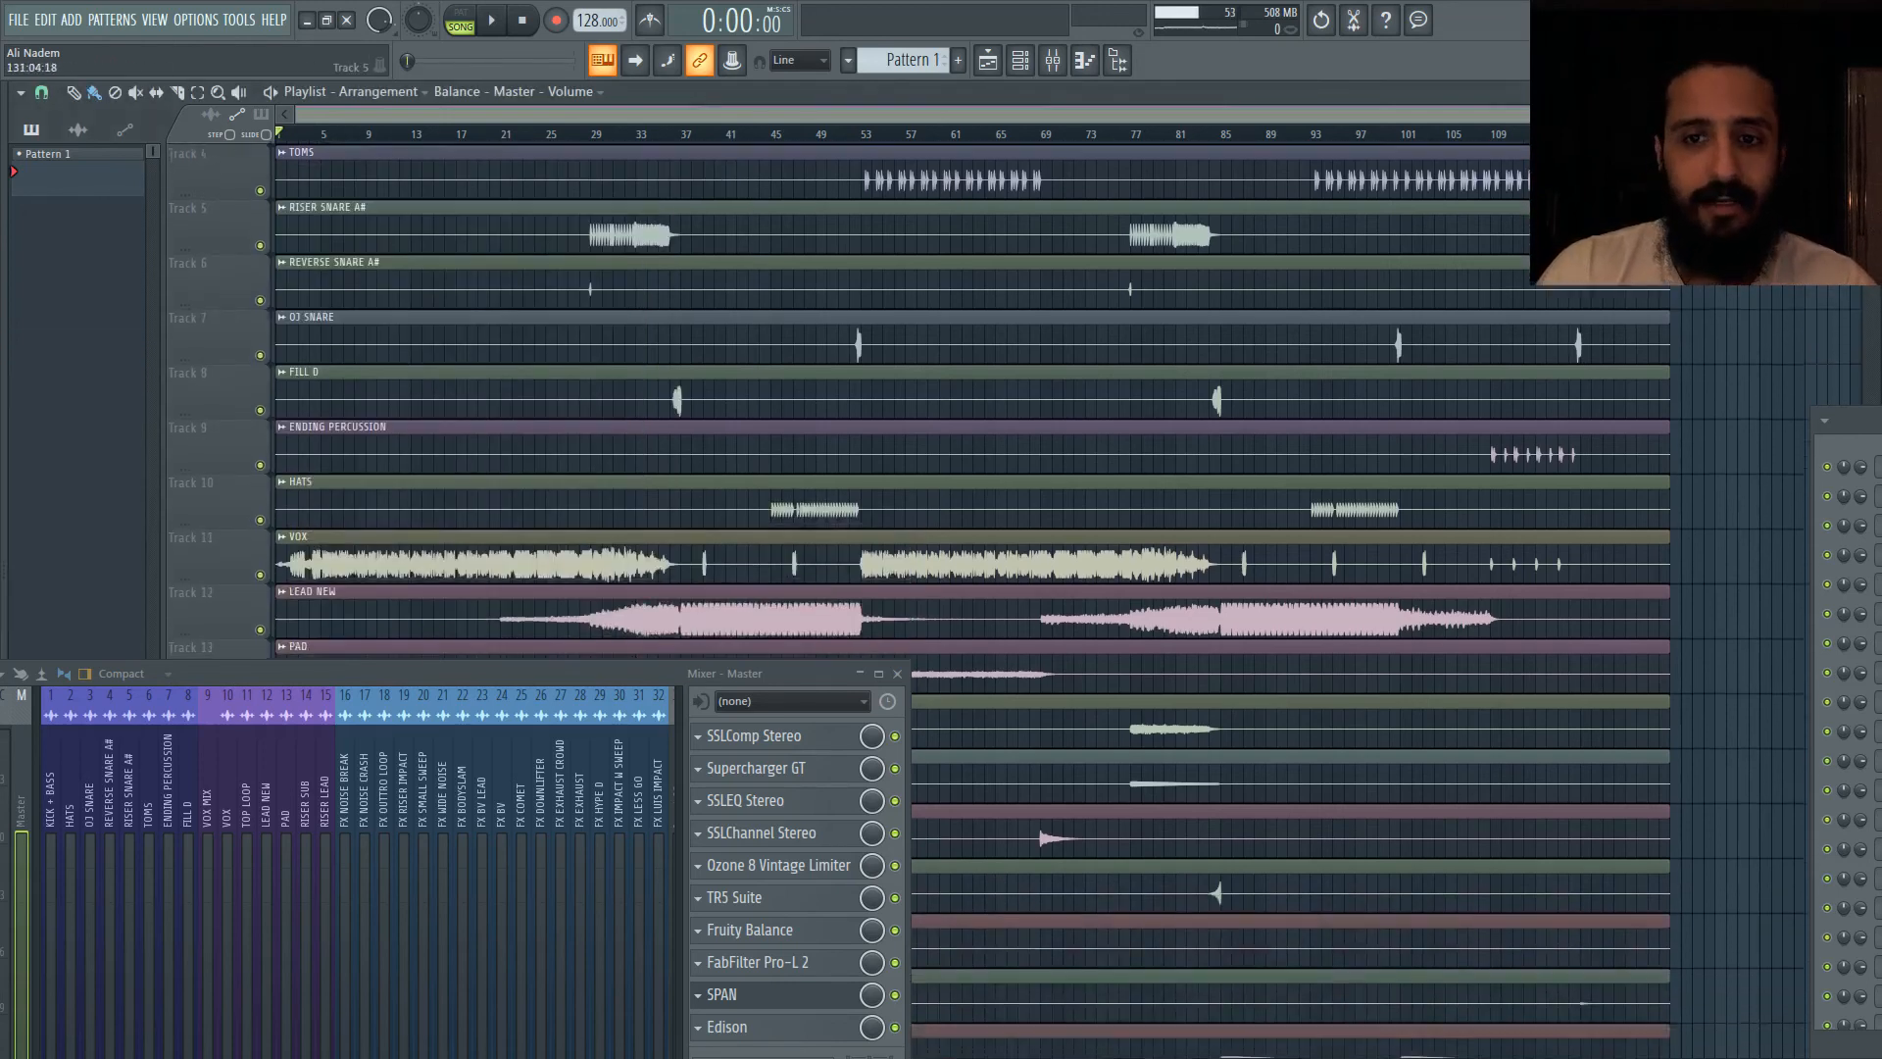
scroll(922, 490, up, 9)
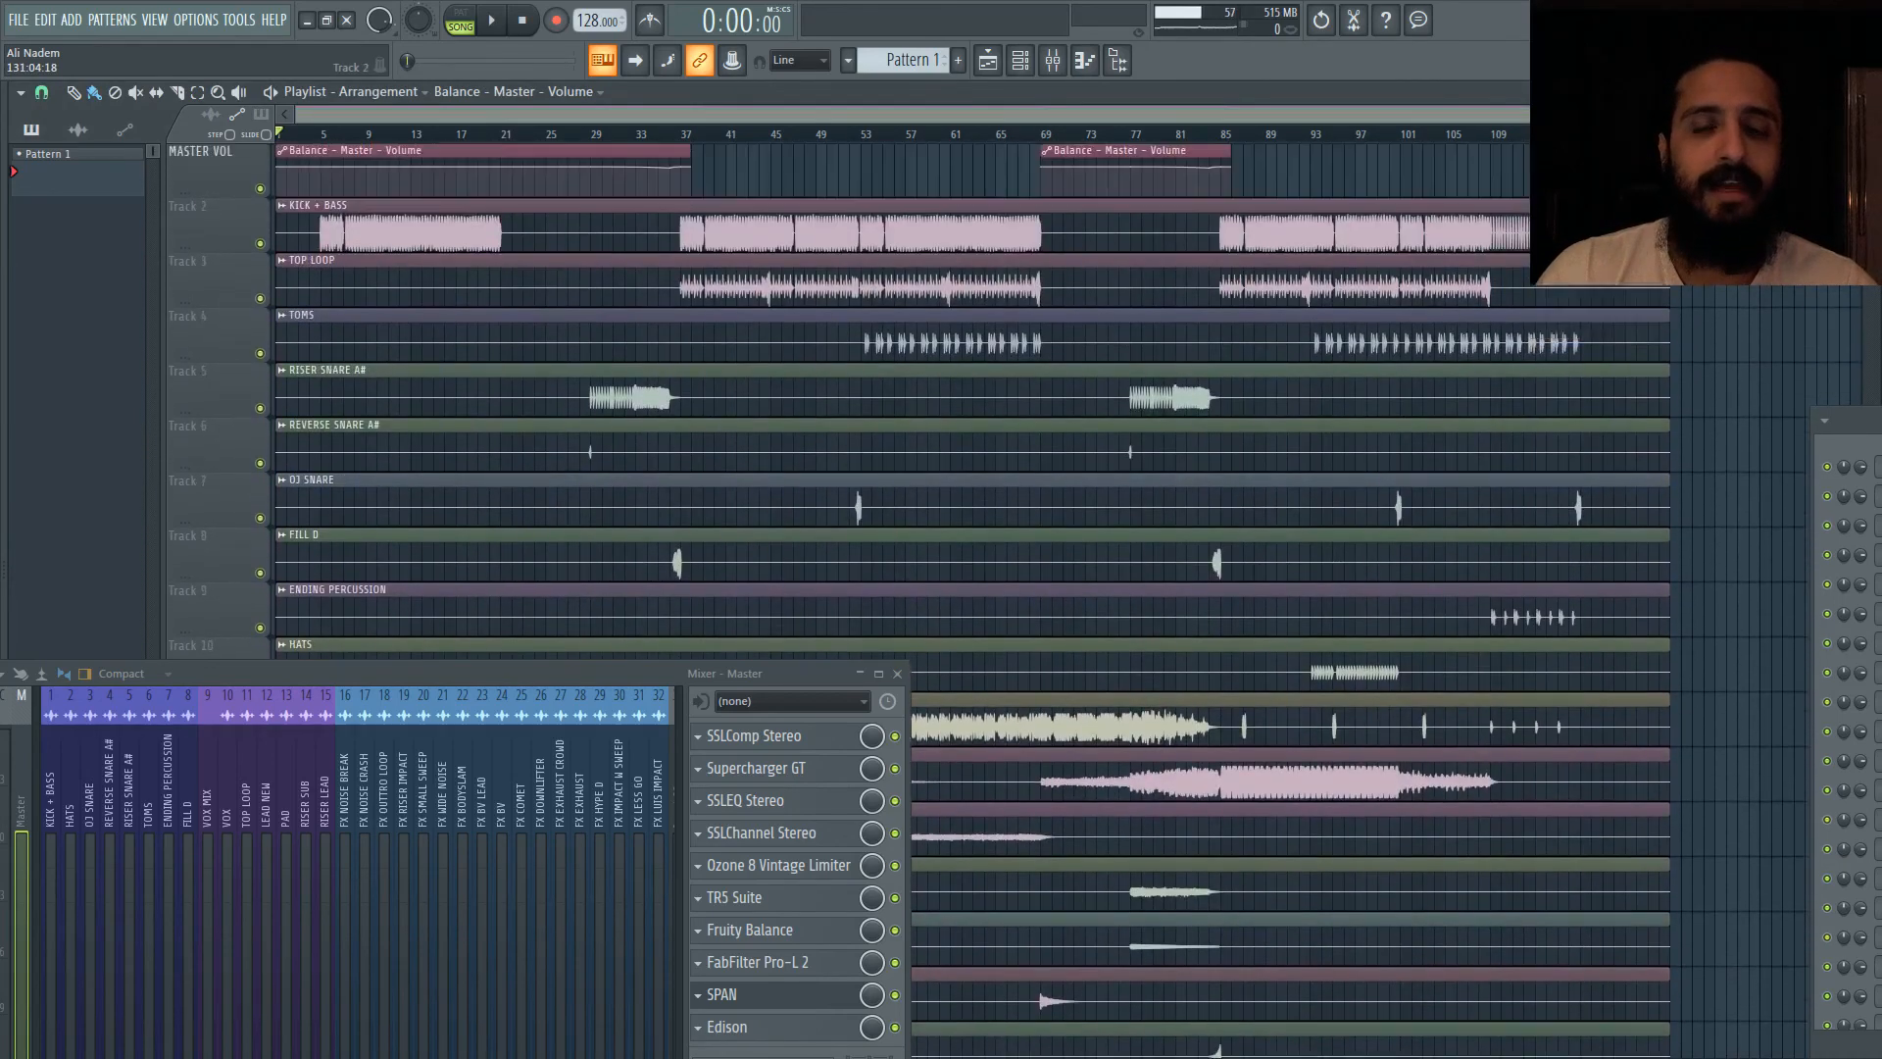
scroll(921, 392, down, 20)
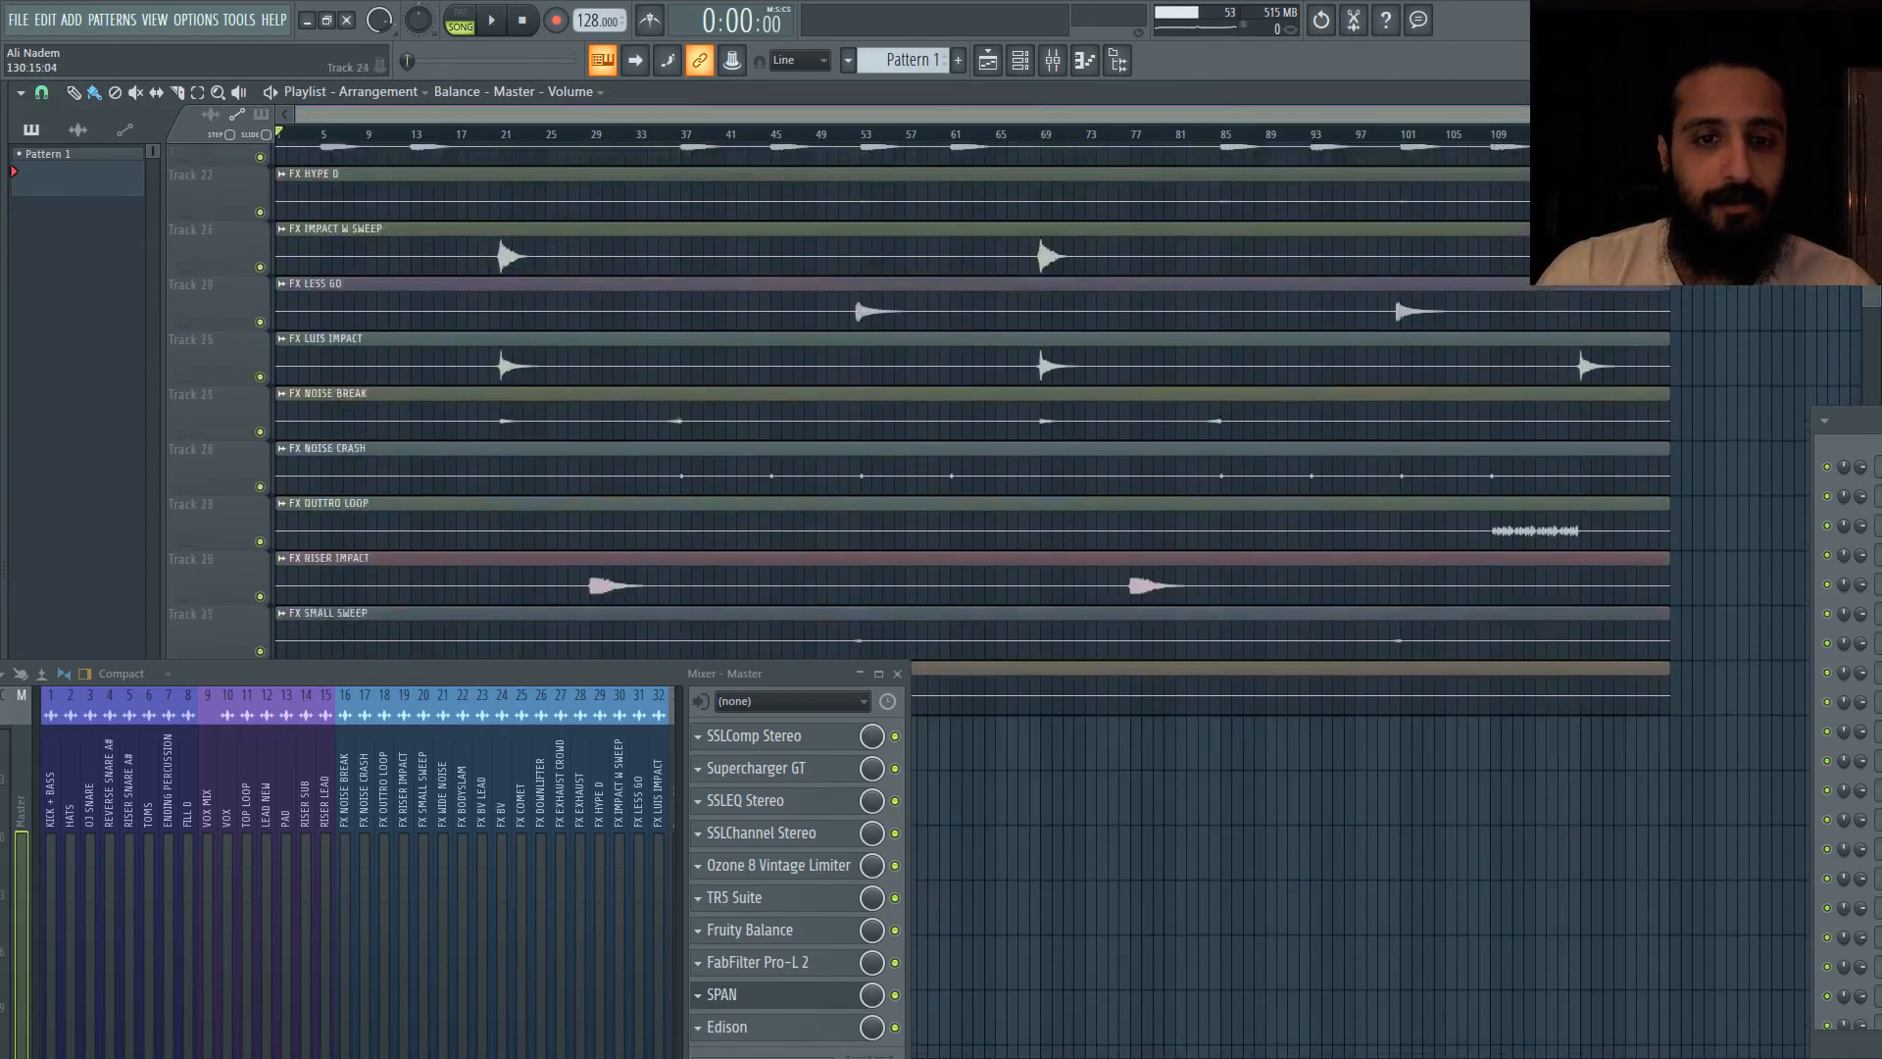
scroll(921, 392, down, 1)
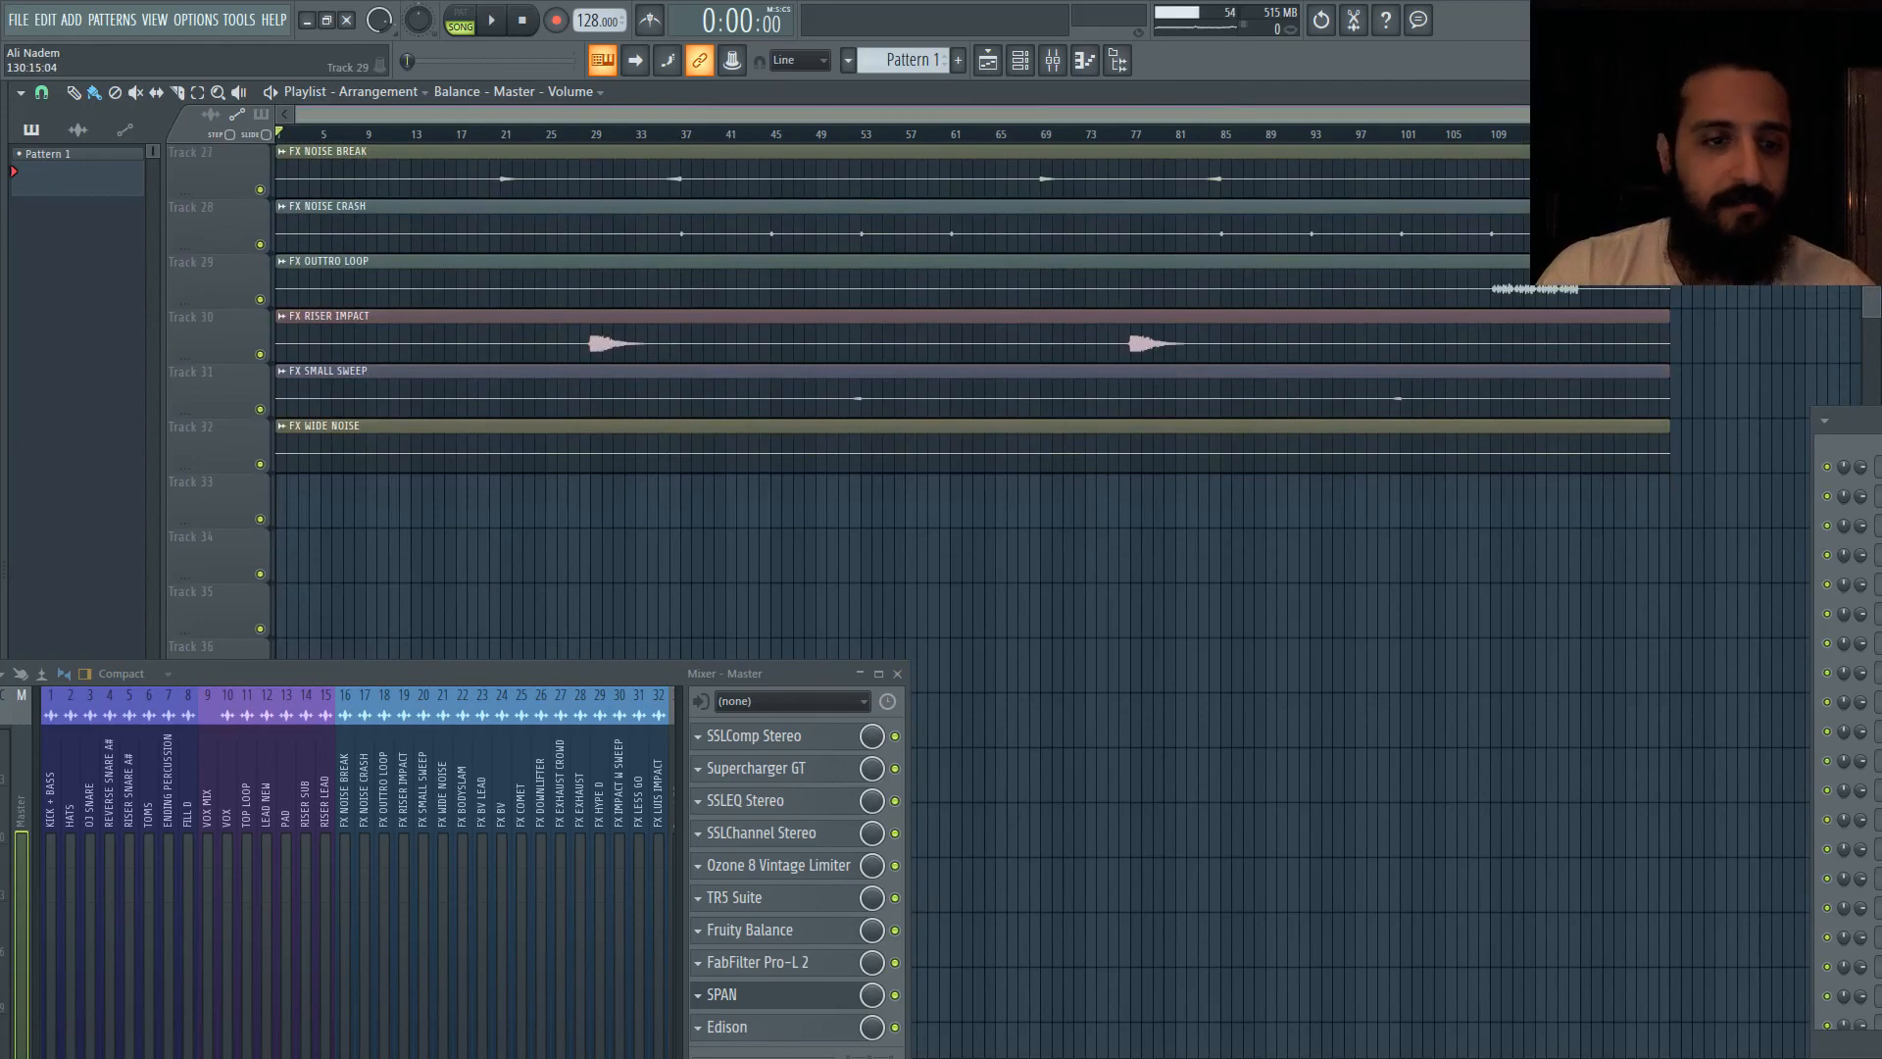
scroll(921, 284, up, 20)
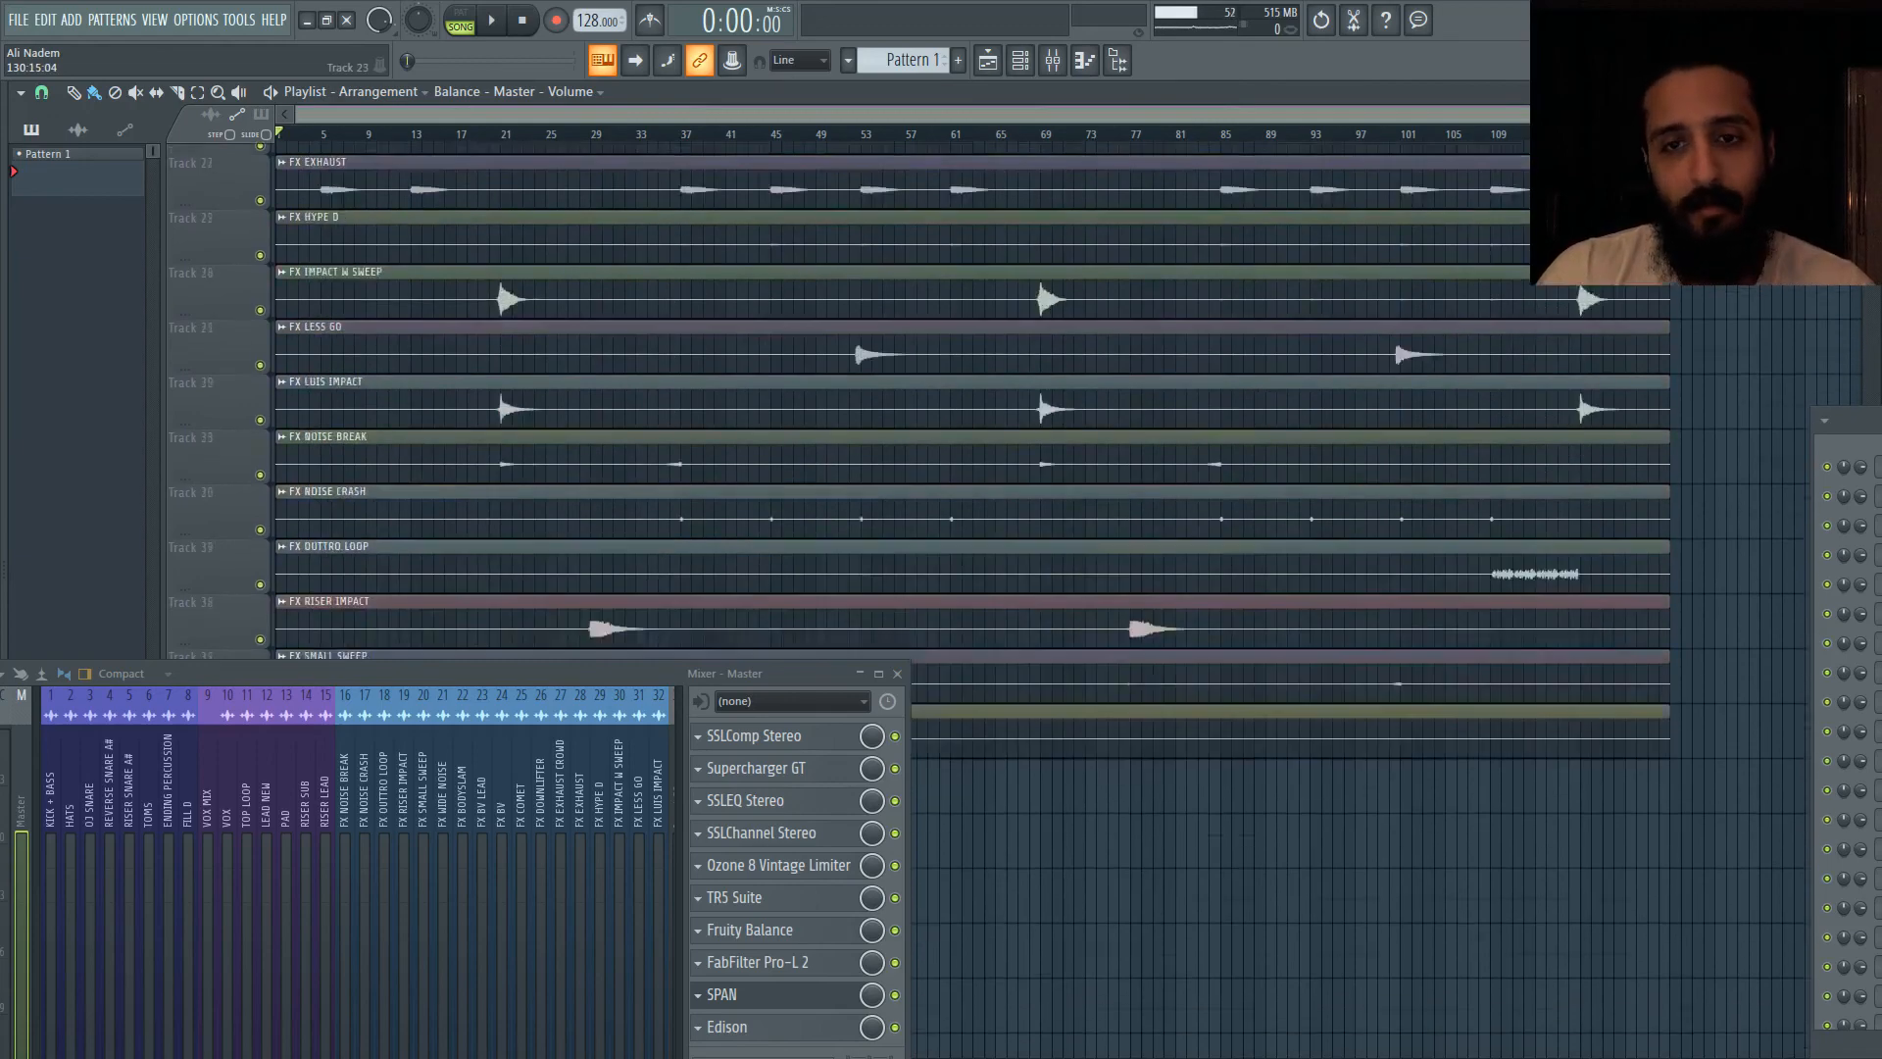
scroll(921, 285, up, 1)
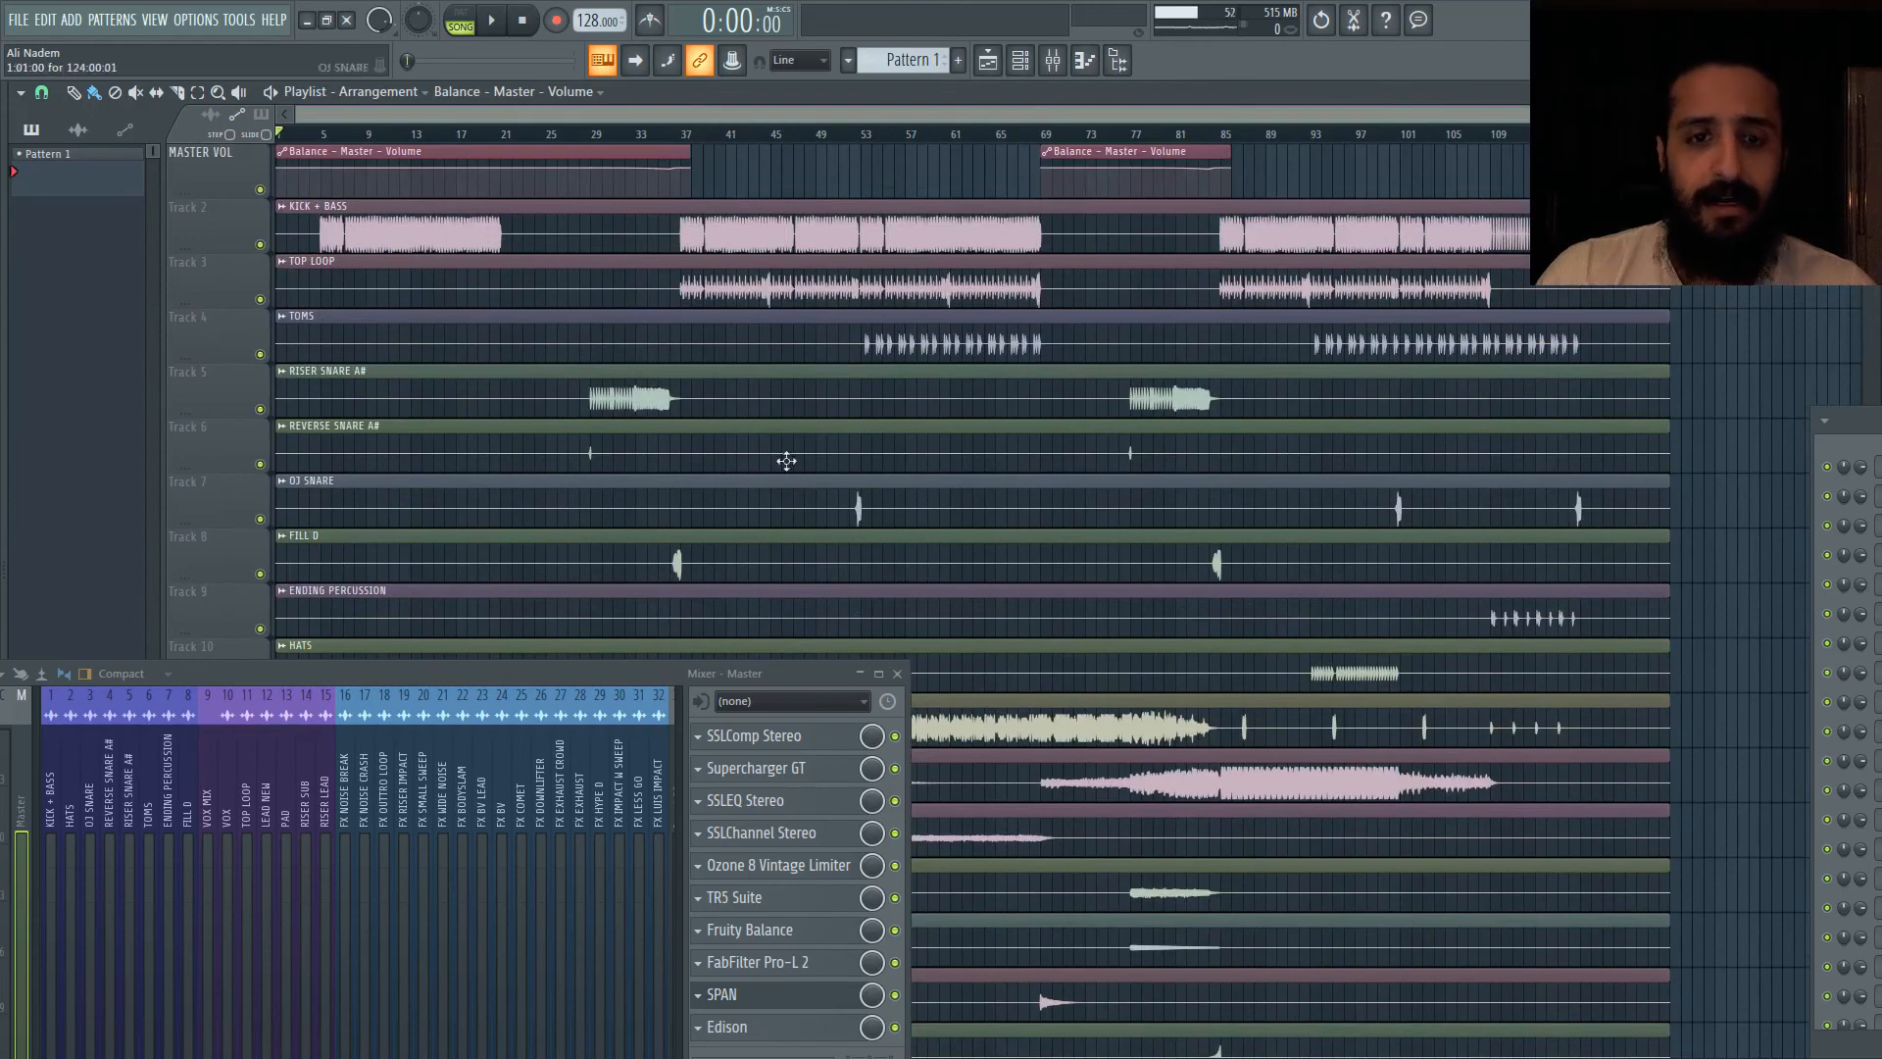
Step: View the Edison recorder at the end of the master effect chain and close it again
drag(787, 677, 782, 642)
click(773, 998)
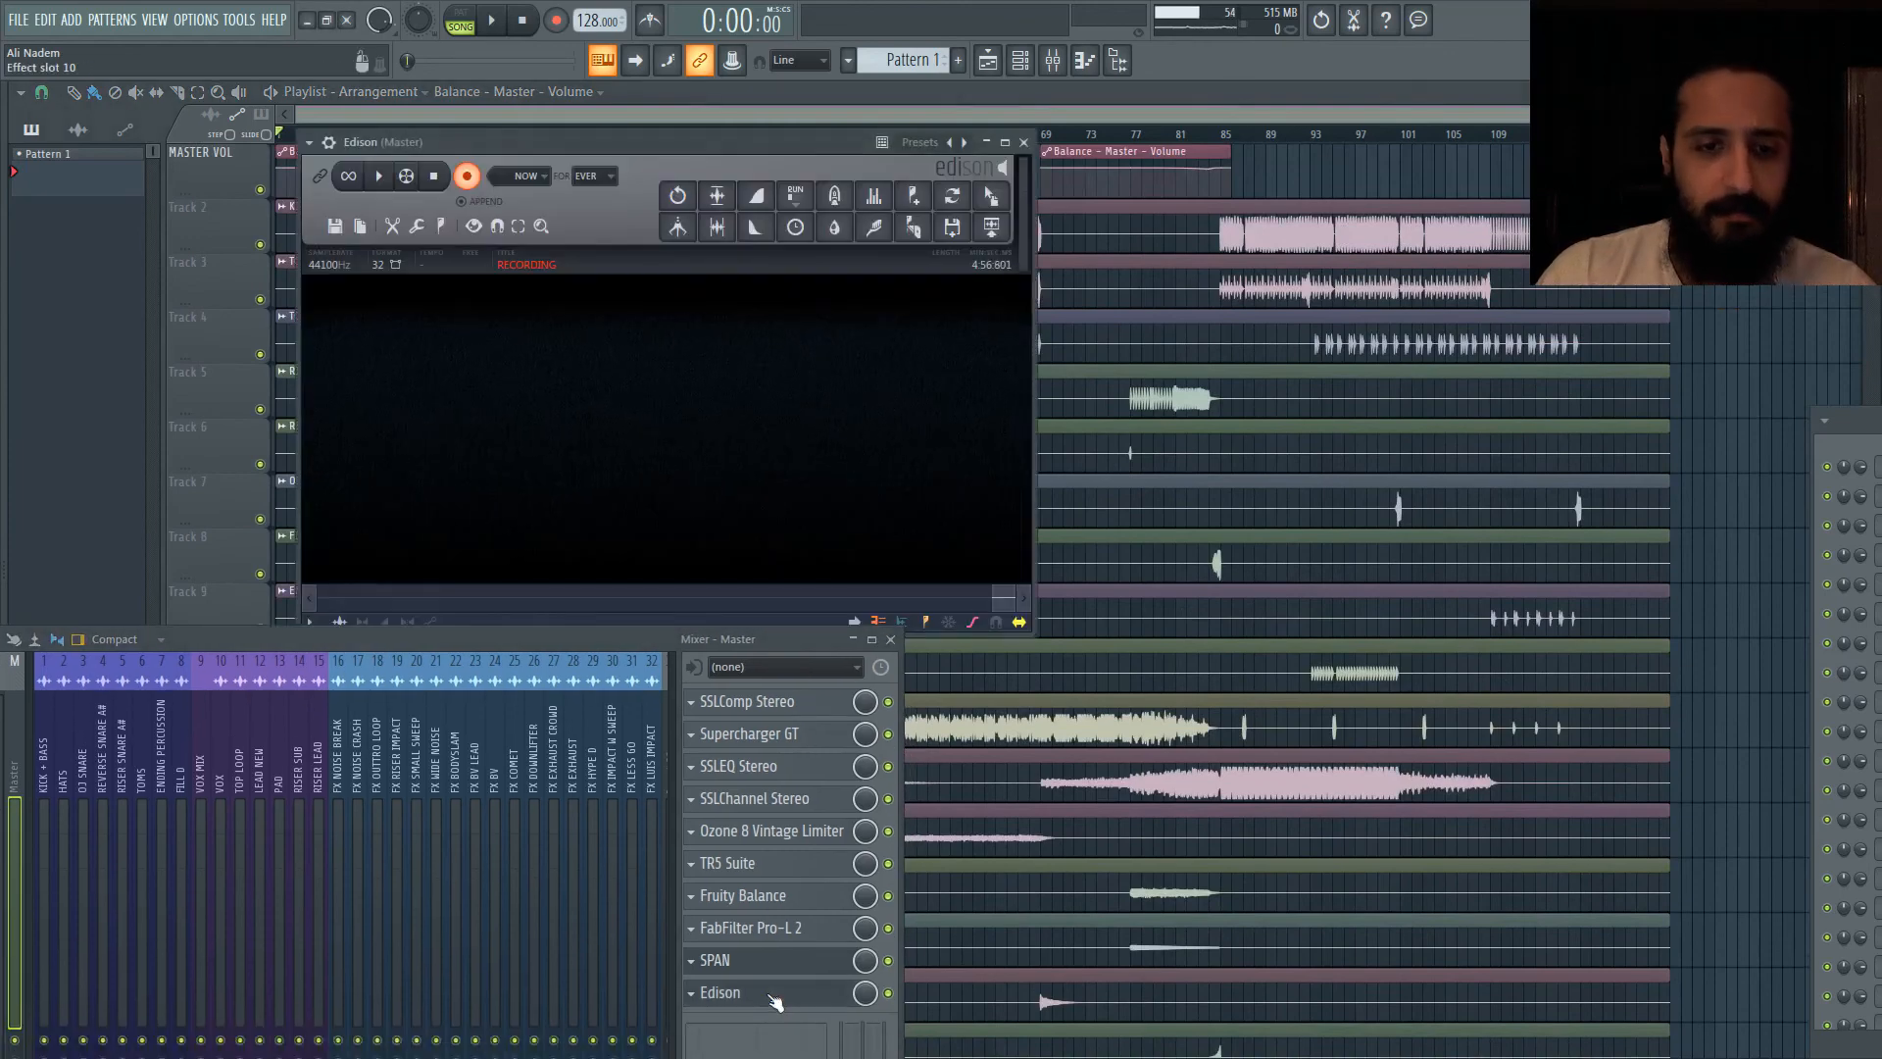
click(772, 998)
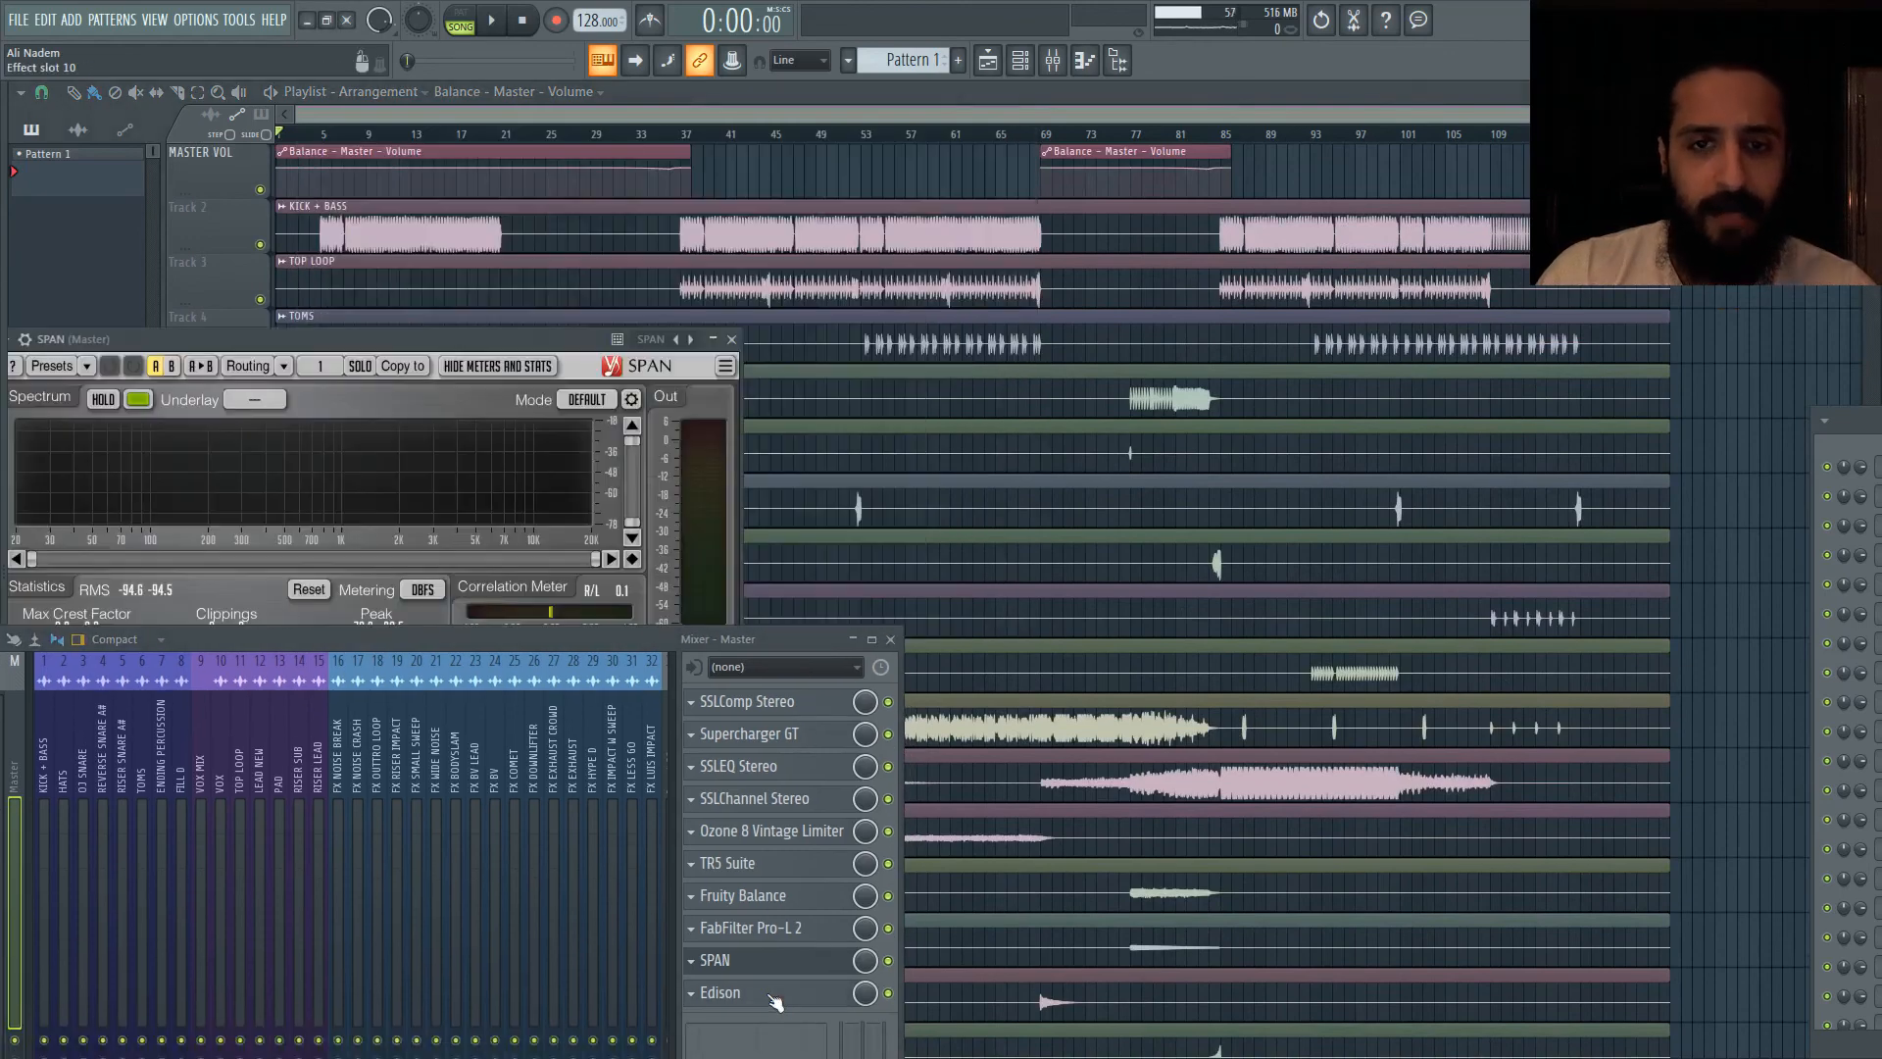
Step: Play the song from shortly before the first drop and check the master loudness in SPAN, resetting its statistics
click(679, 137)
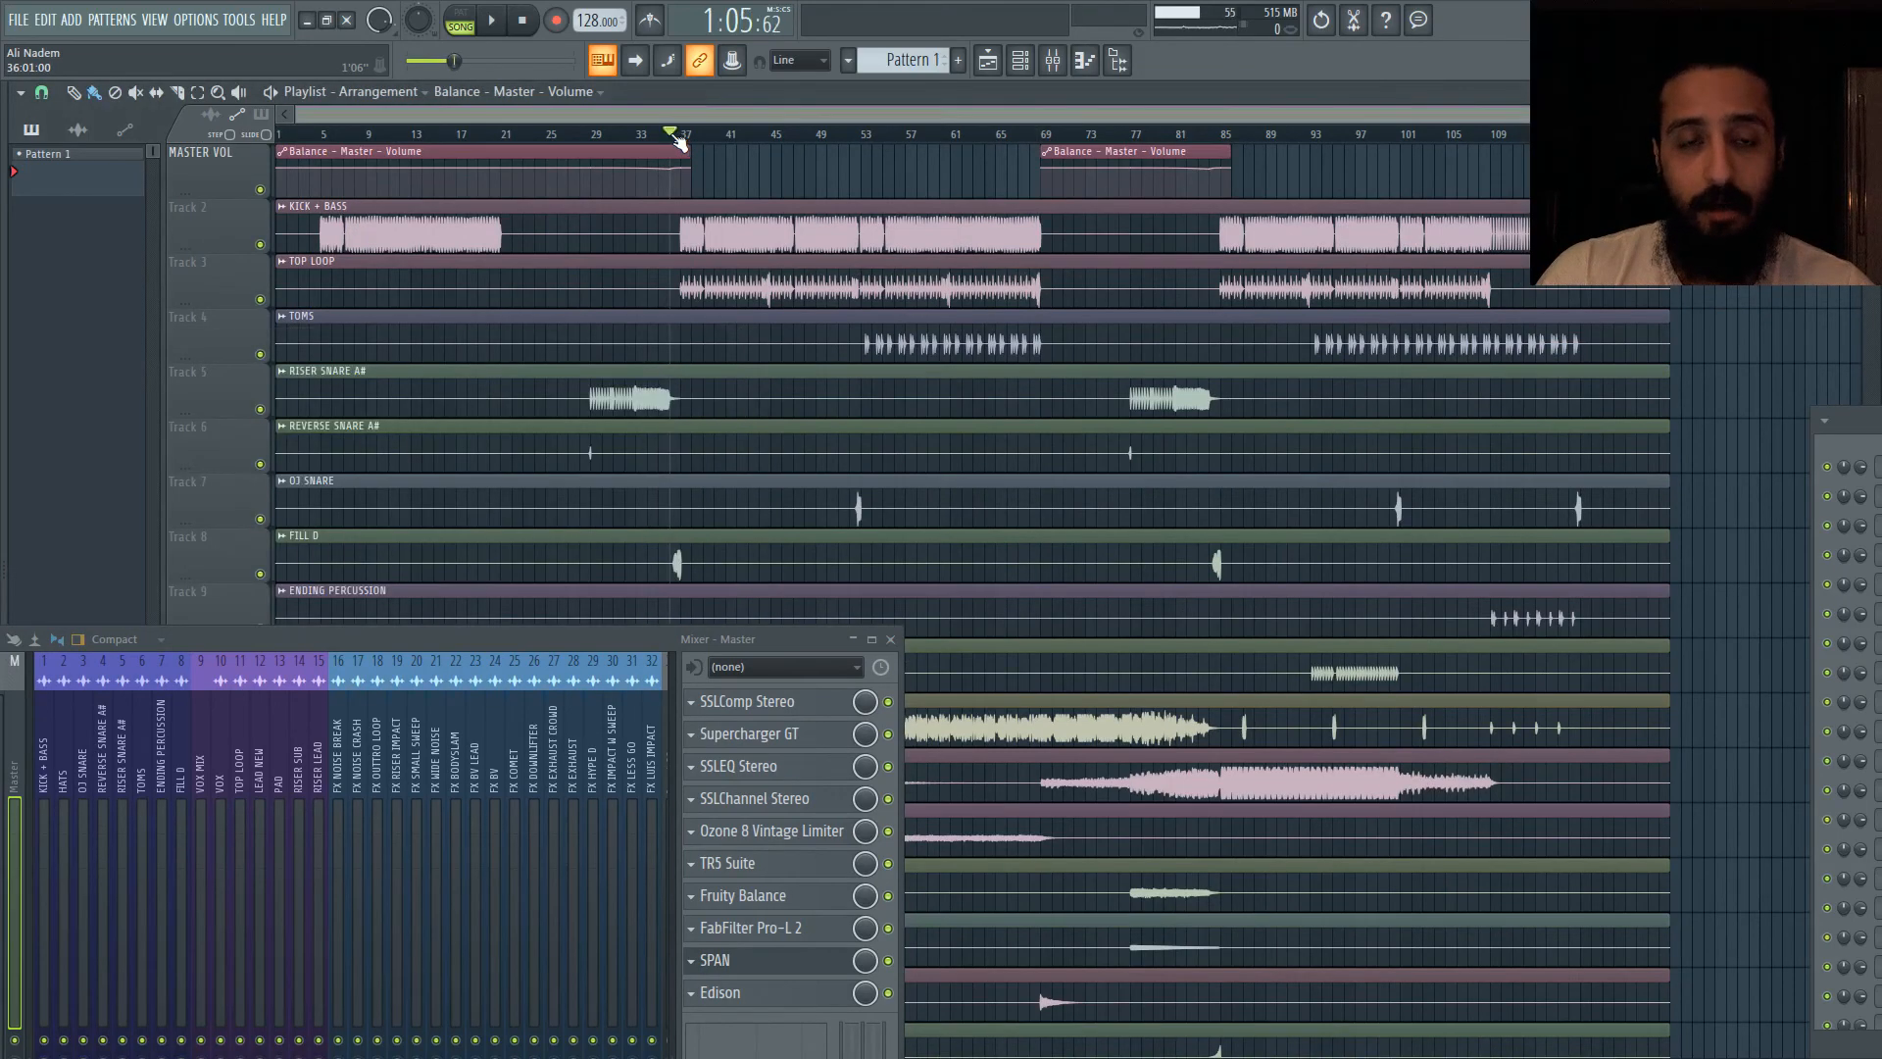
click(667, 137)
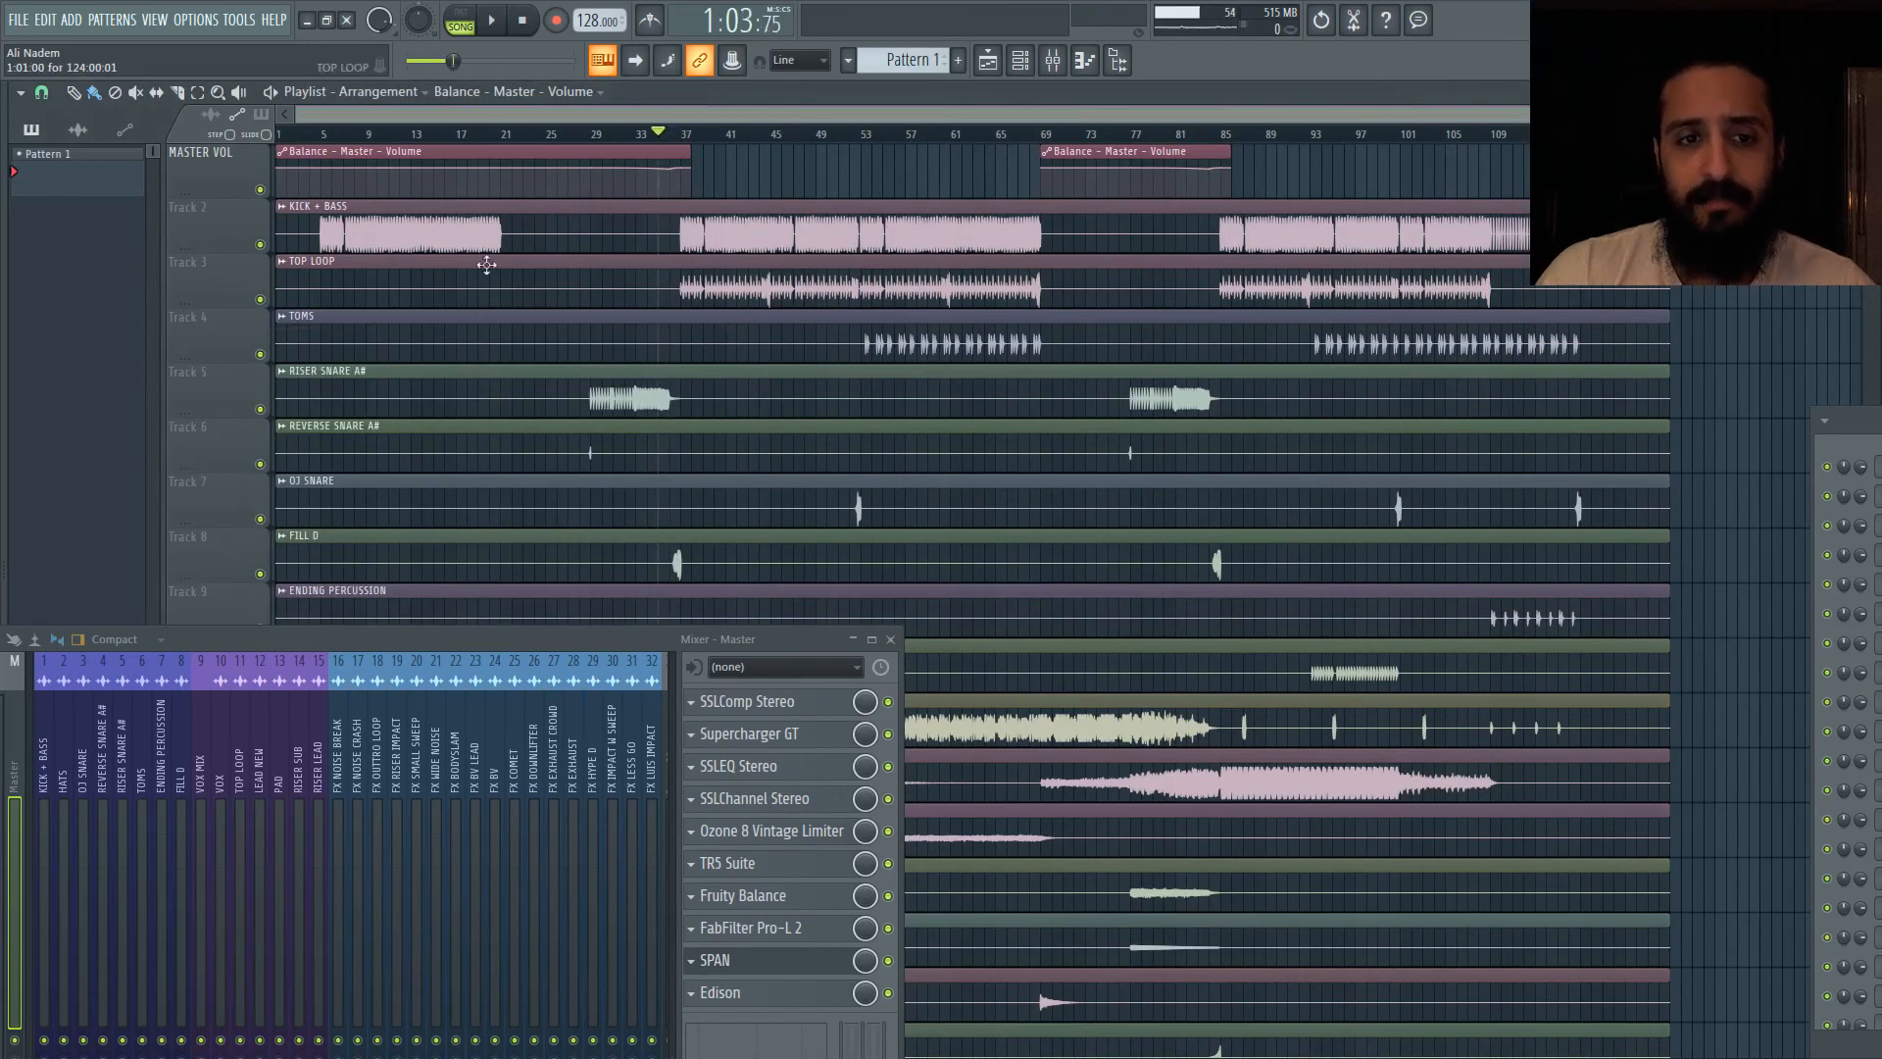
scroll(441, 397, up, 3)
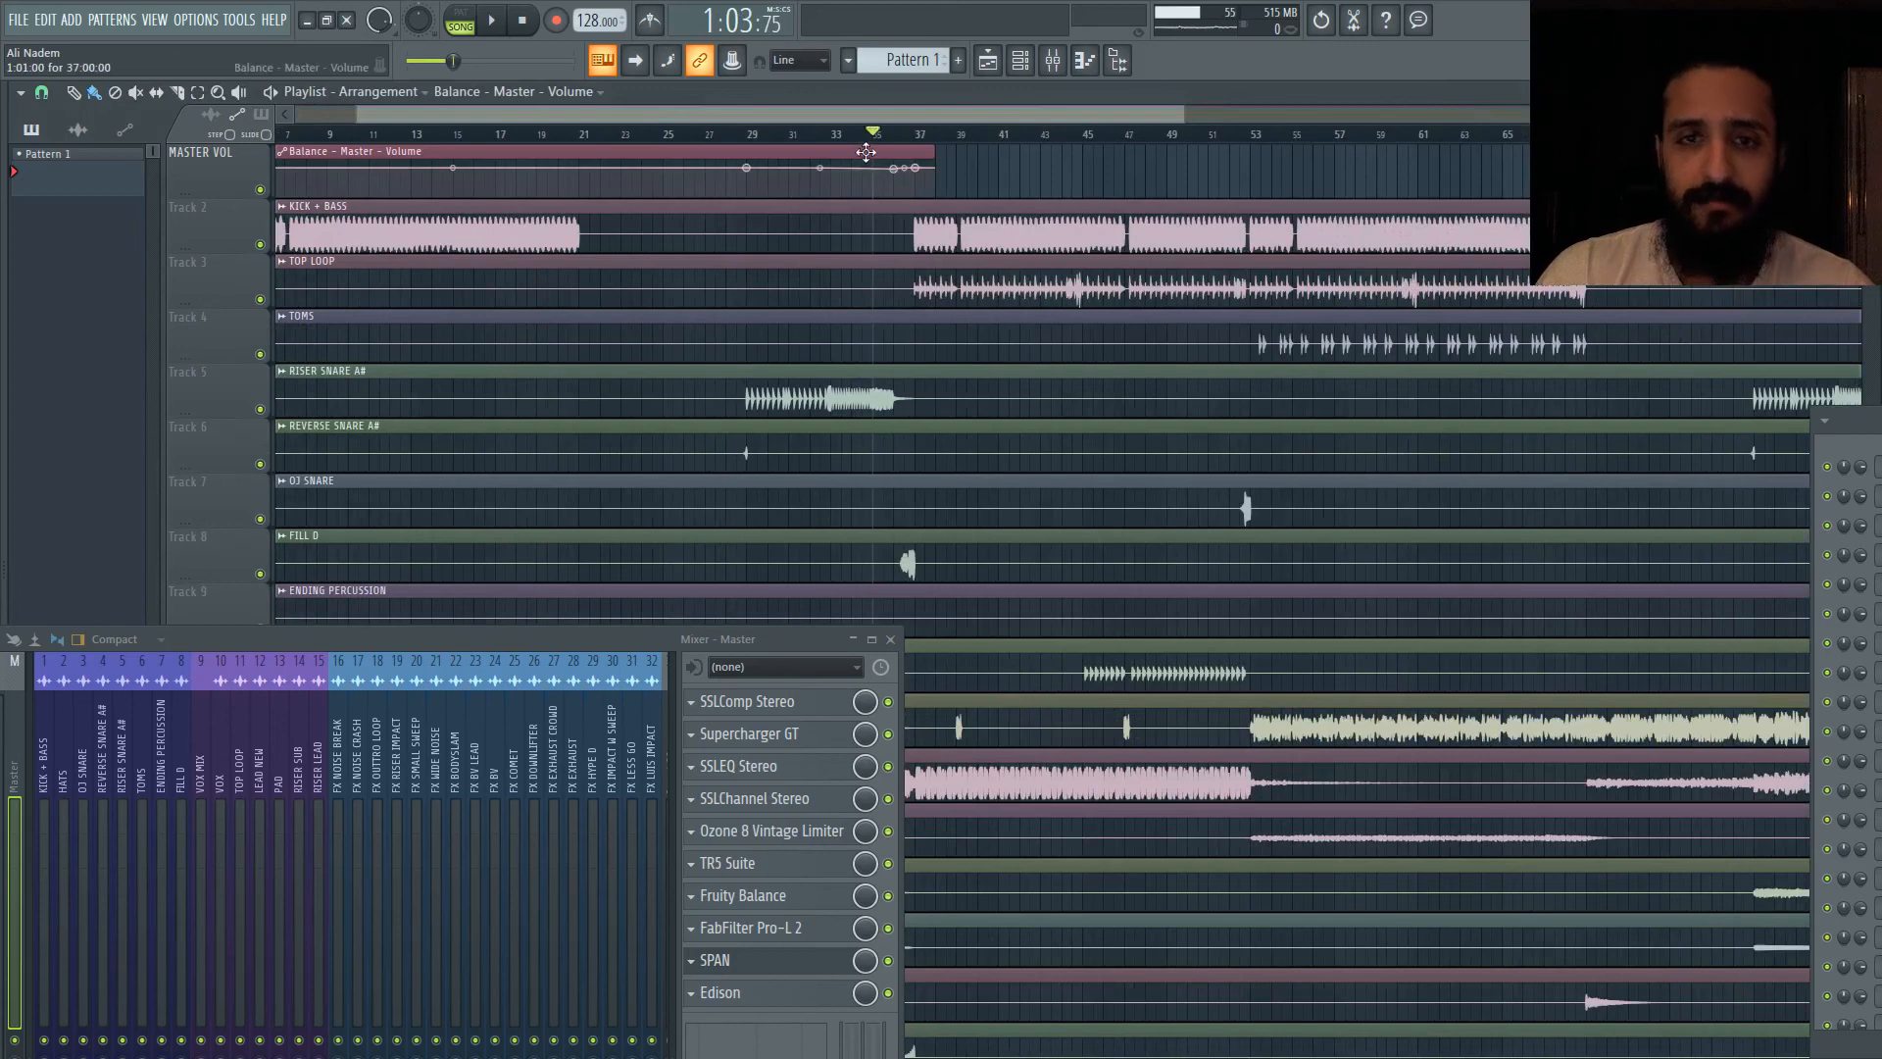
mouse_move(873, 152)
mouse_down()
mouse_move(841, 138)
mouse_move(858, 137)
mouse_up()
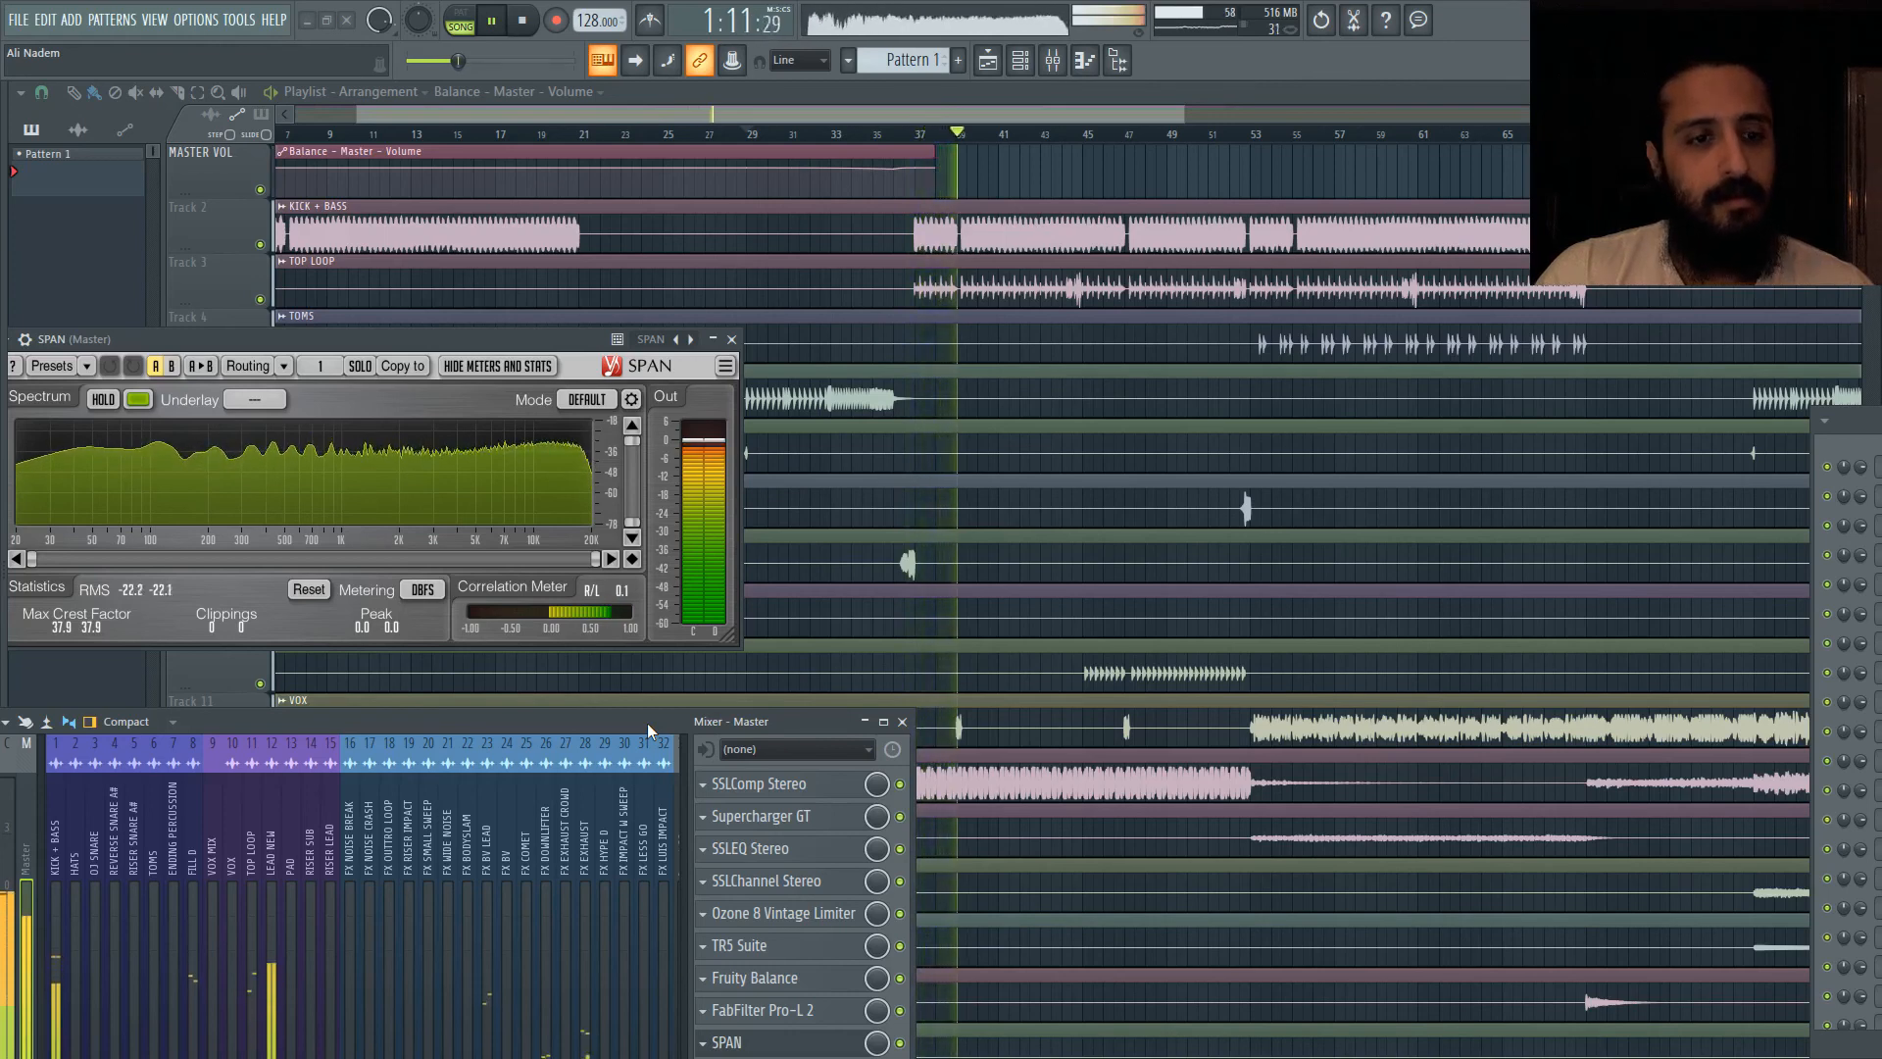
click(309, 598)
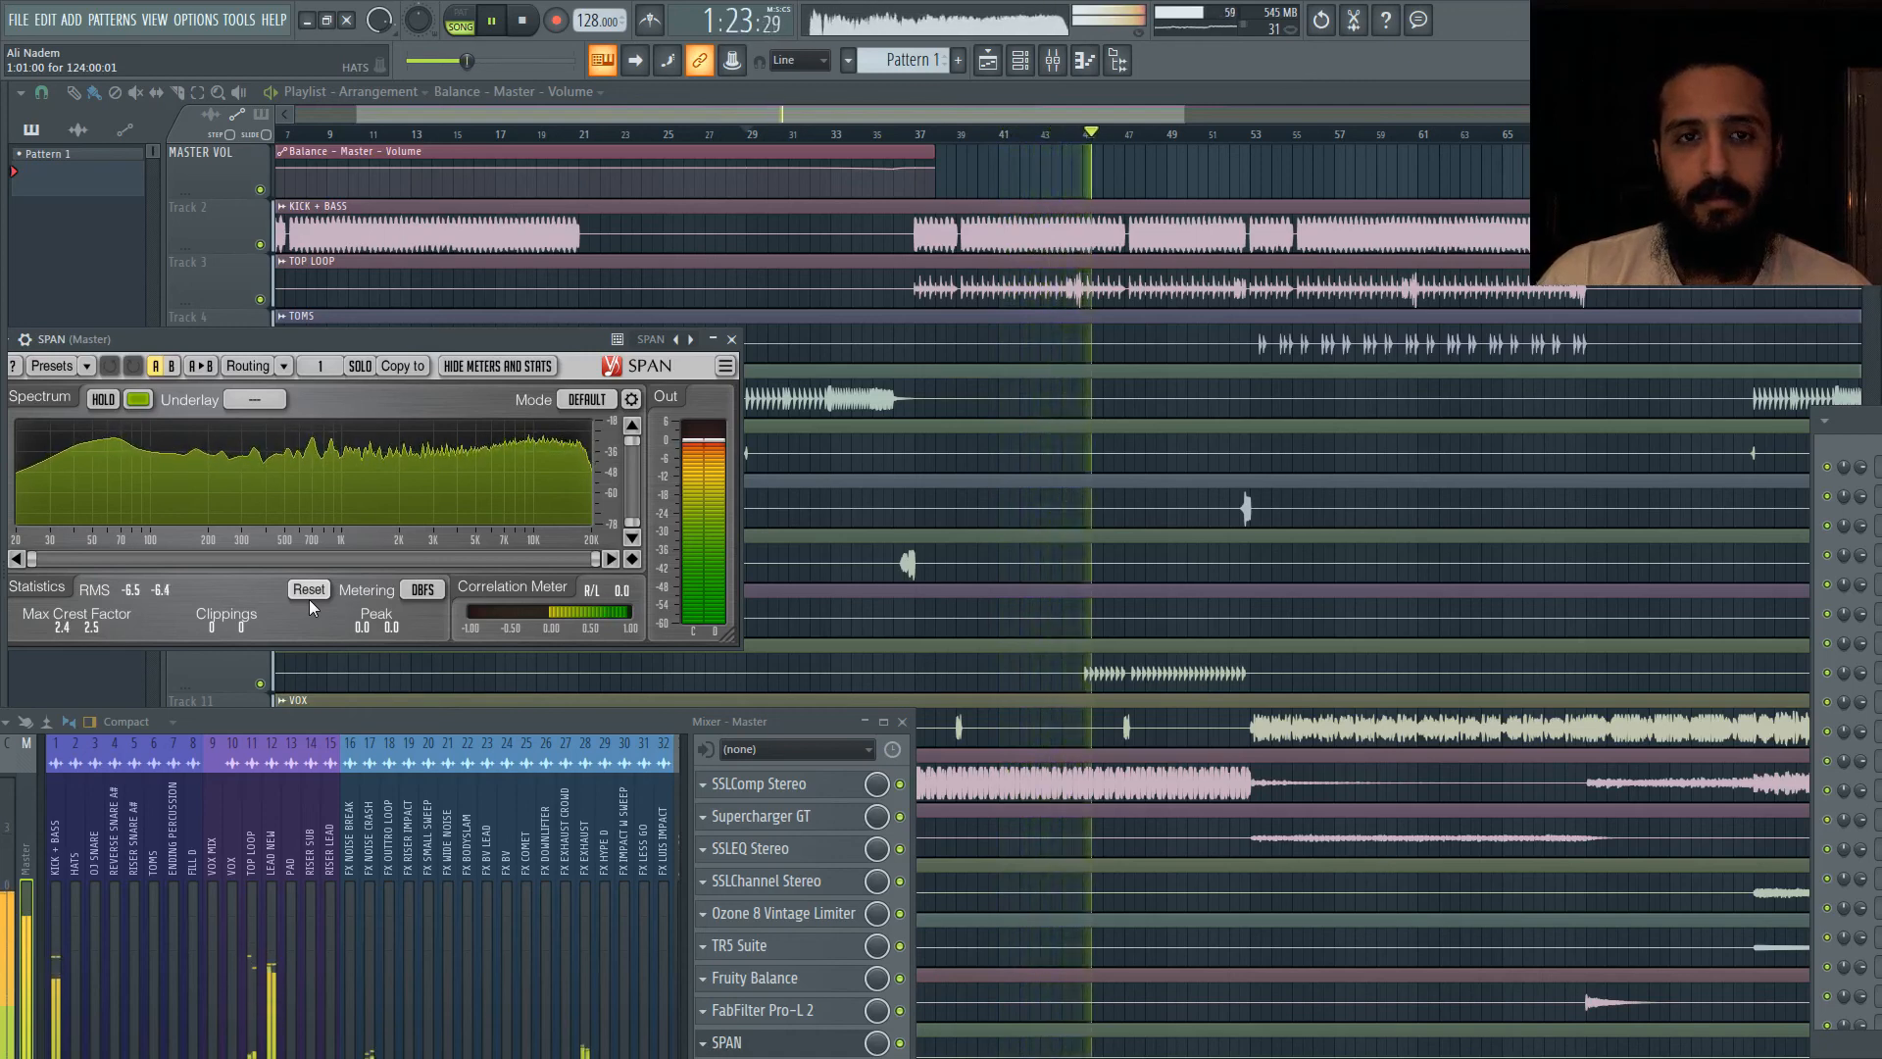
click(505, 24)
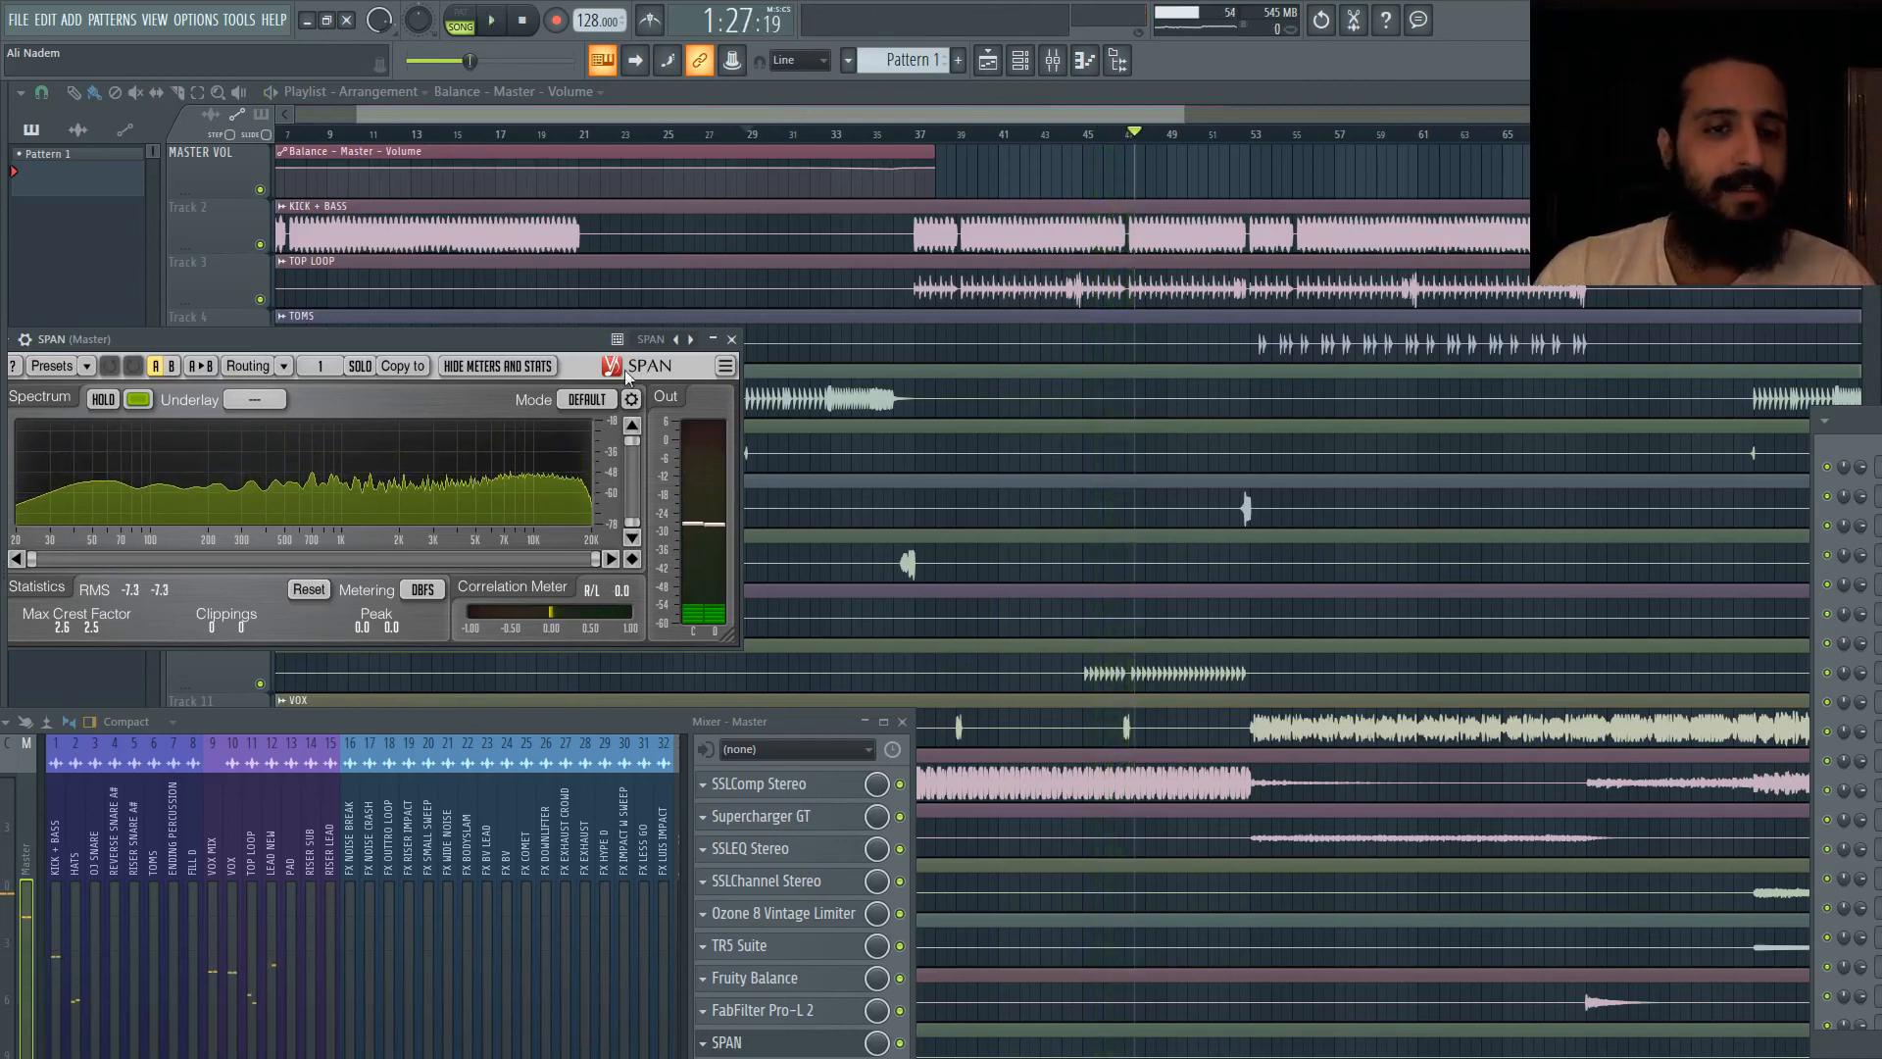
Step: Reopen SPAN from the master effect chain, enlarge its window and place it above the mixer
drag(580, 343, 584, 403)
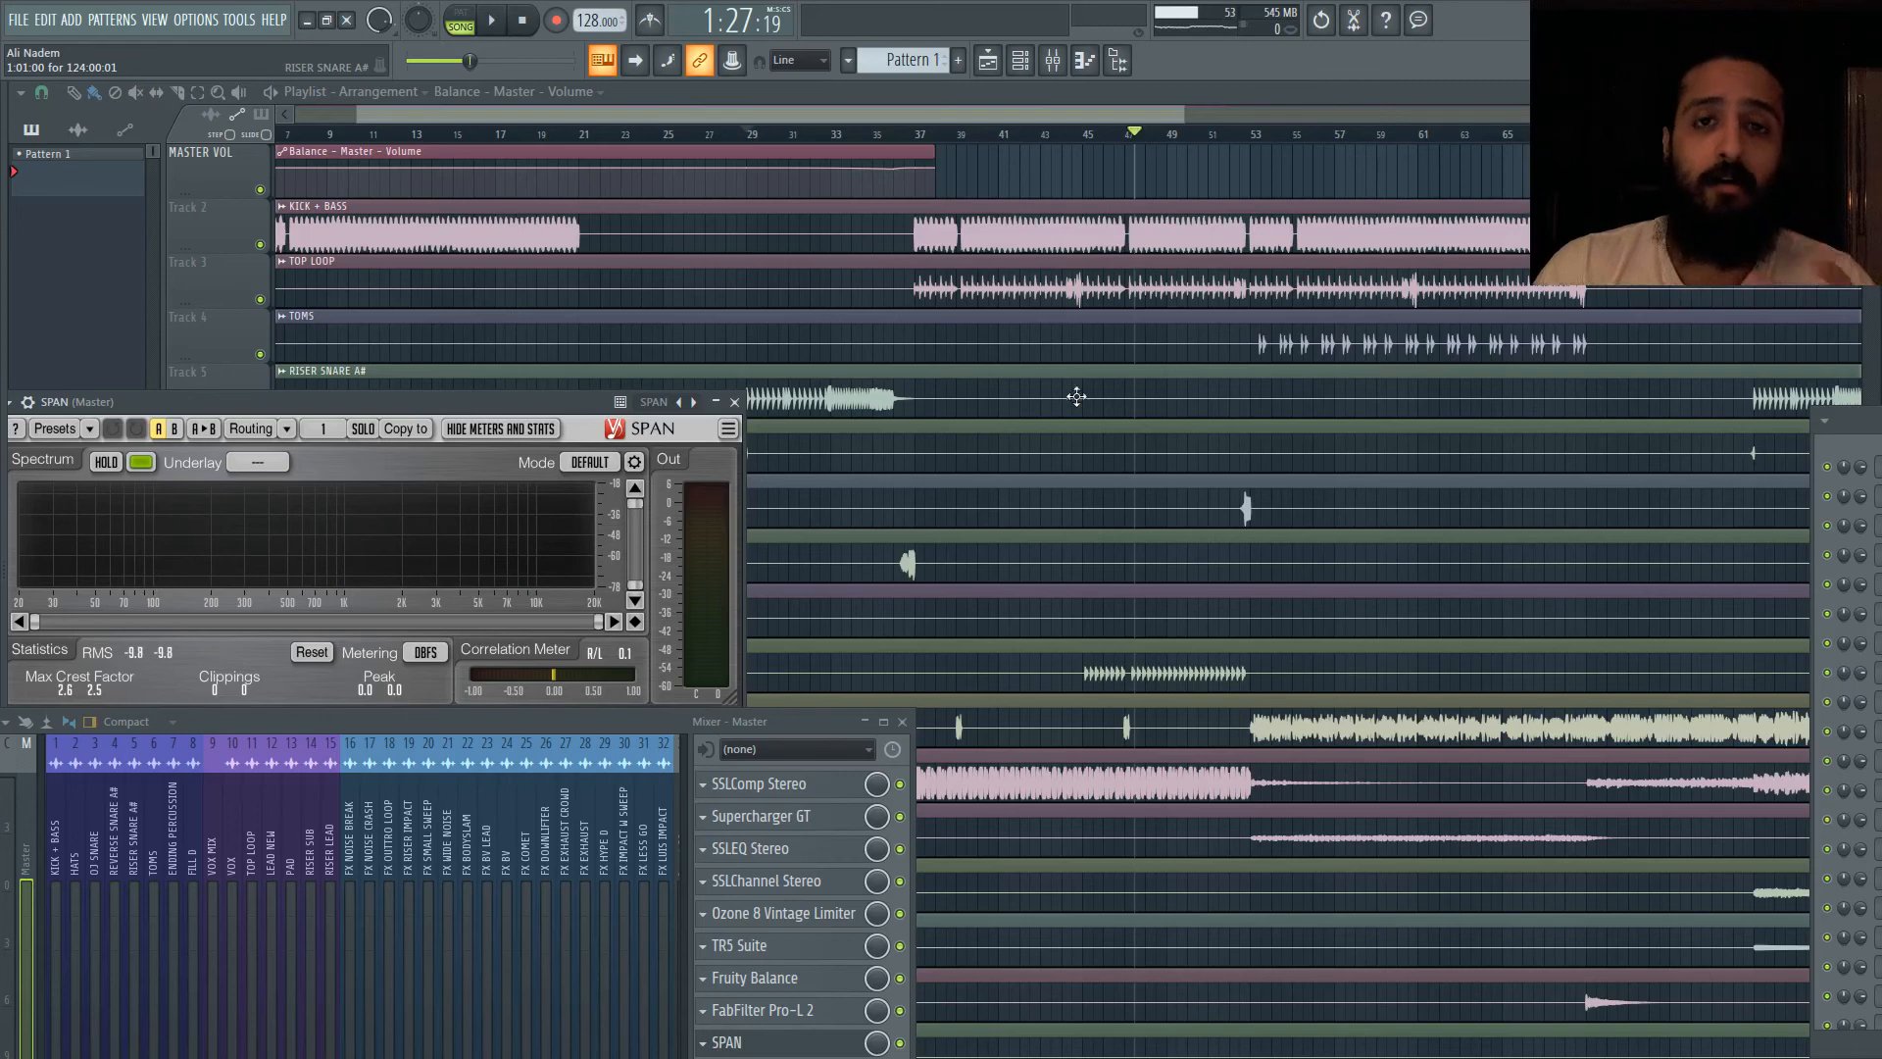
drag(505, 423, 517, 377)
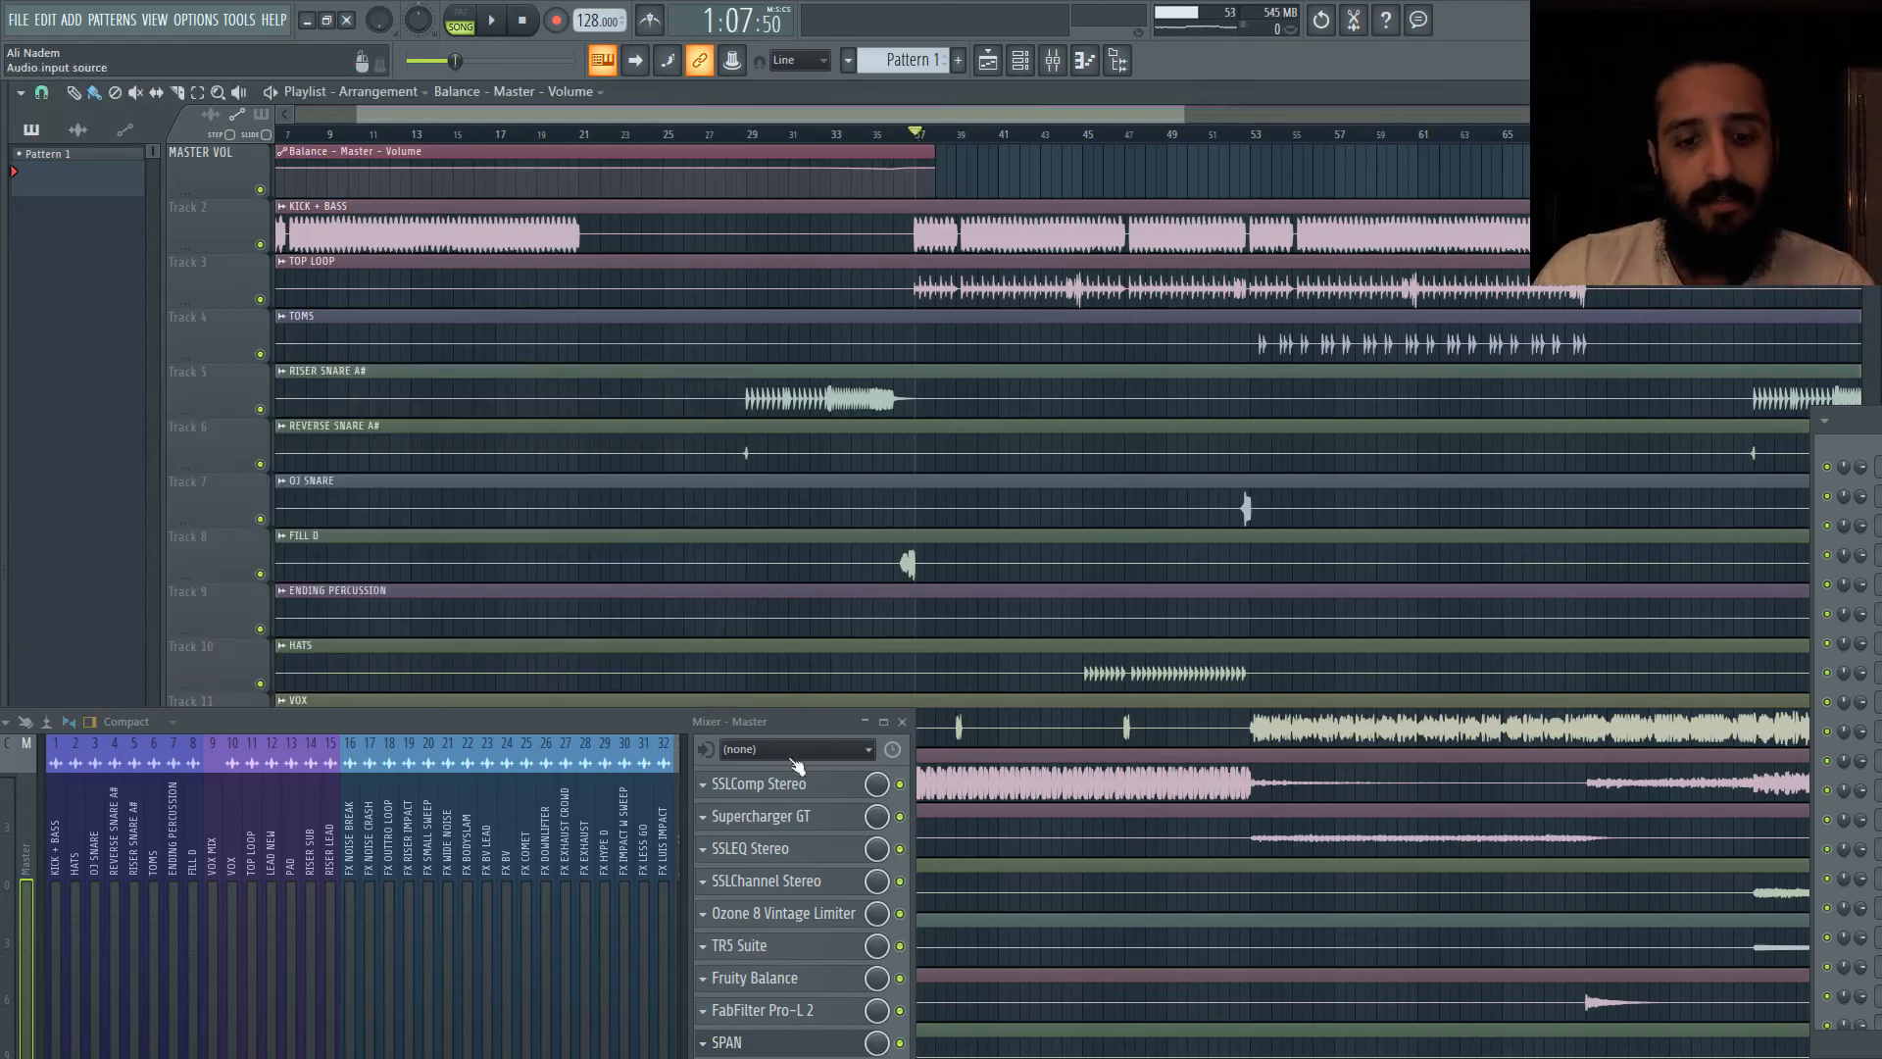
click(726, 1042)
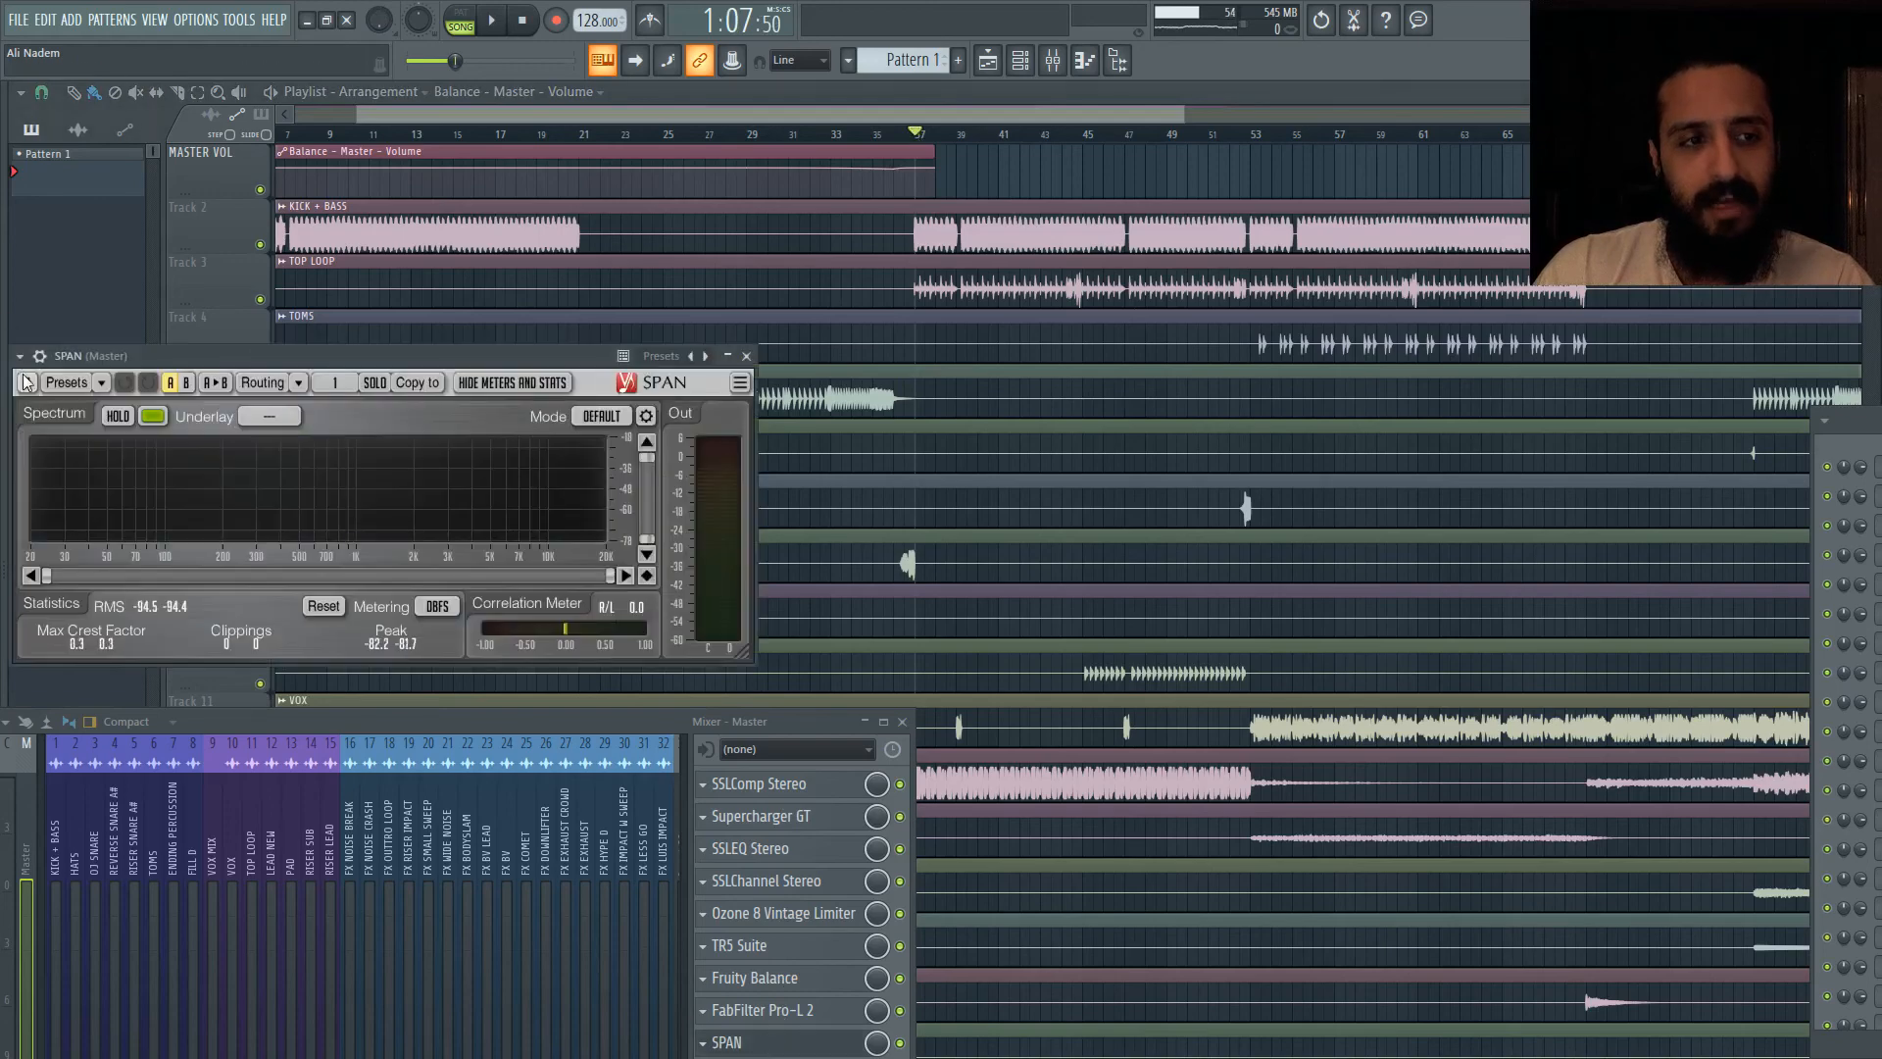
click(20, 356)
click(118, 769)
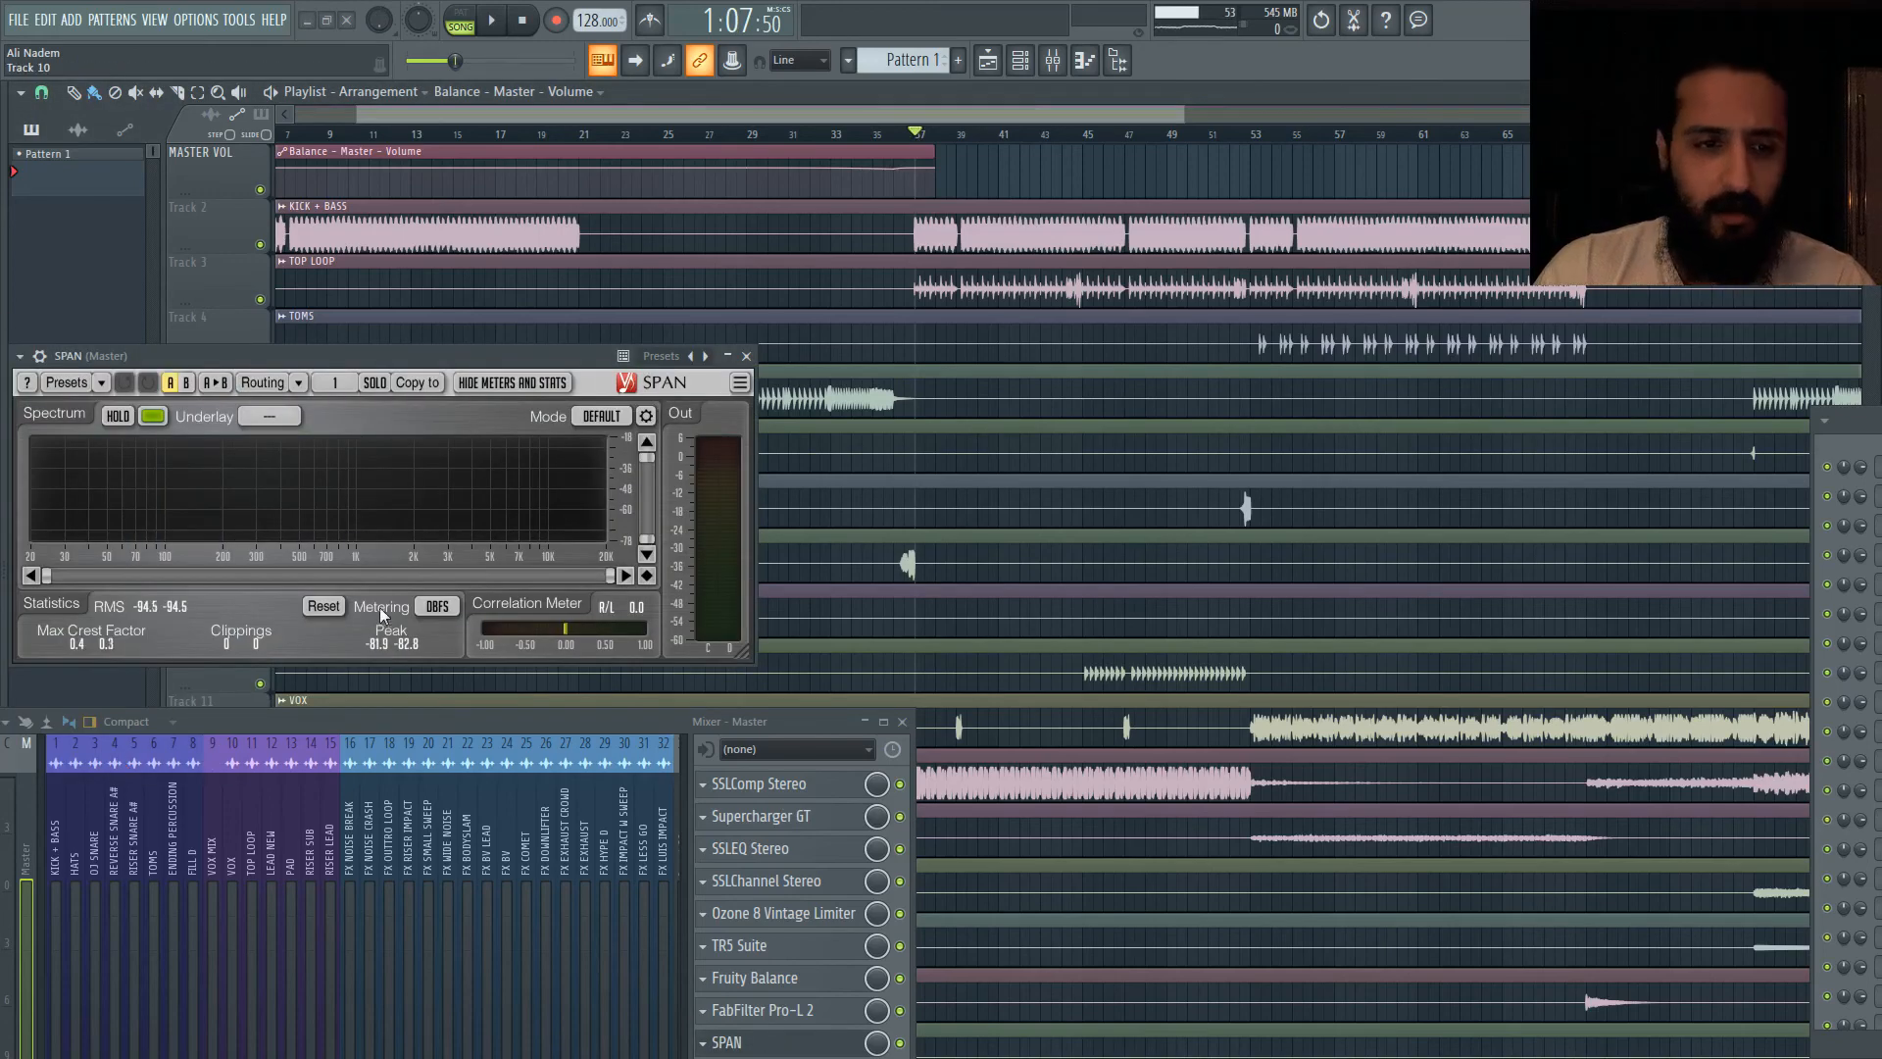
drag(725, 655, 772, 912)
drag(561, 356, 583, 111)
Step: Play the first drop from bar 37 and measure its RMS level in SPAN, resetting the statistics for fresh readings
key(space)
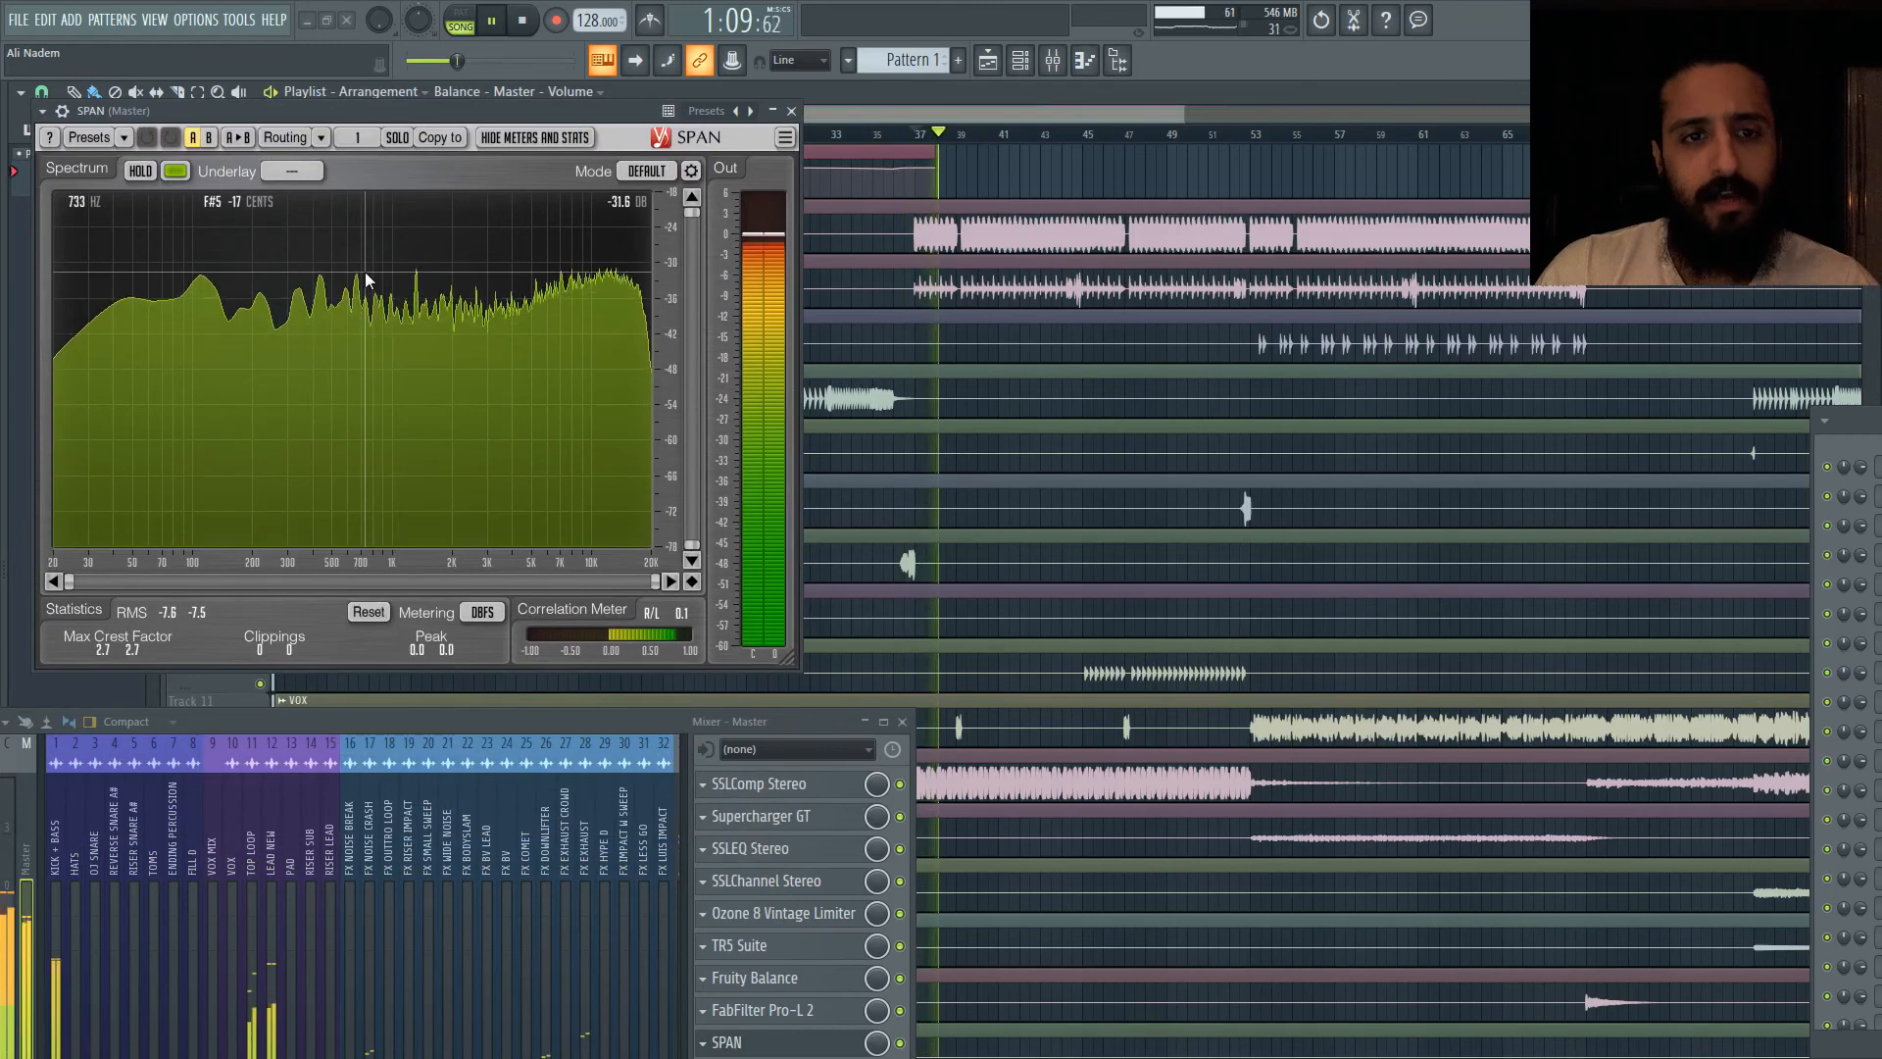
click(369, 614)
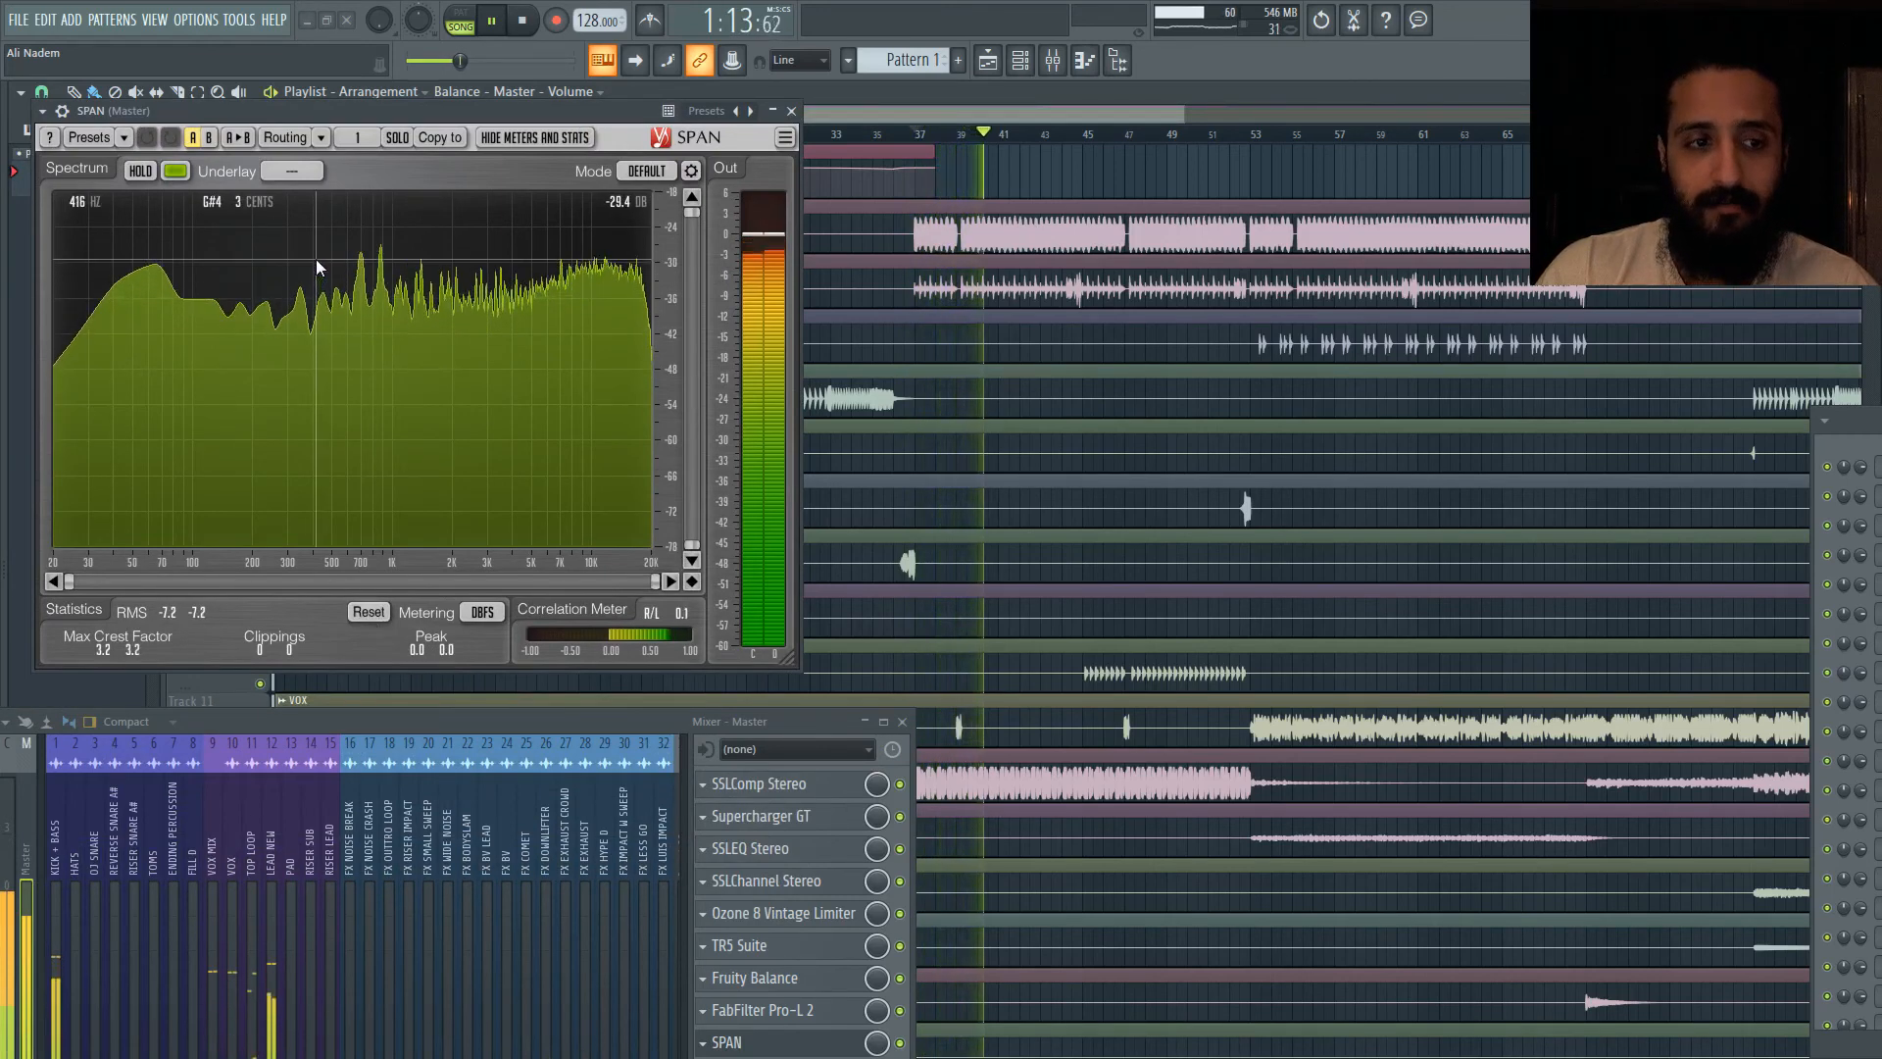
click(368, 613)
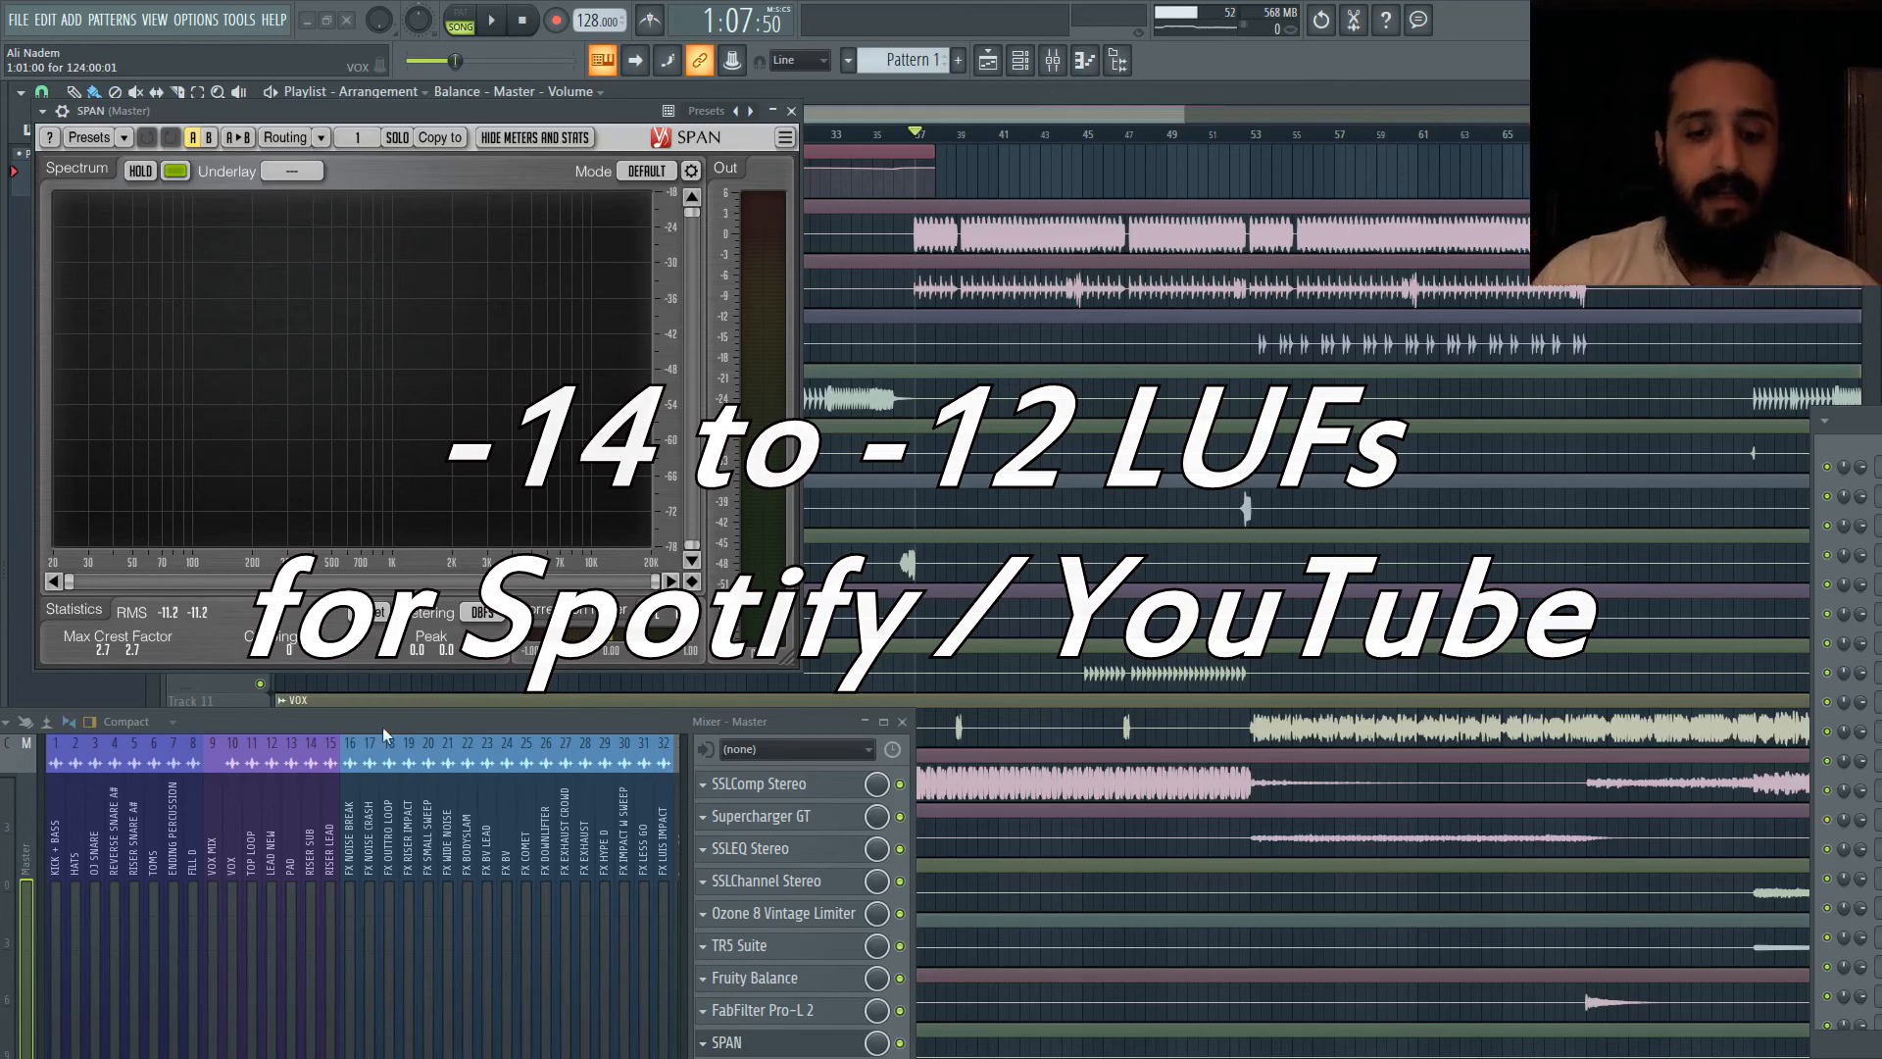
Step: Open FabFilter Pro-L 2 from the master effect chain and arrange it above the SPAN window
click(762, 1010)
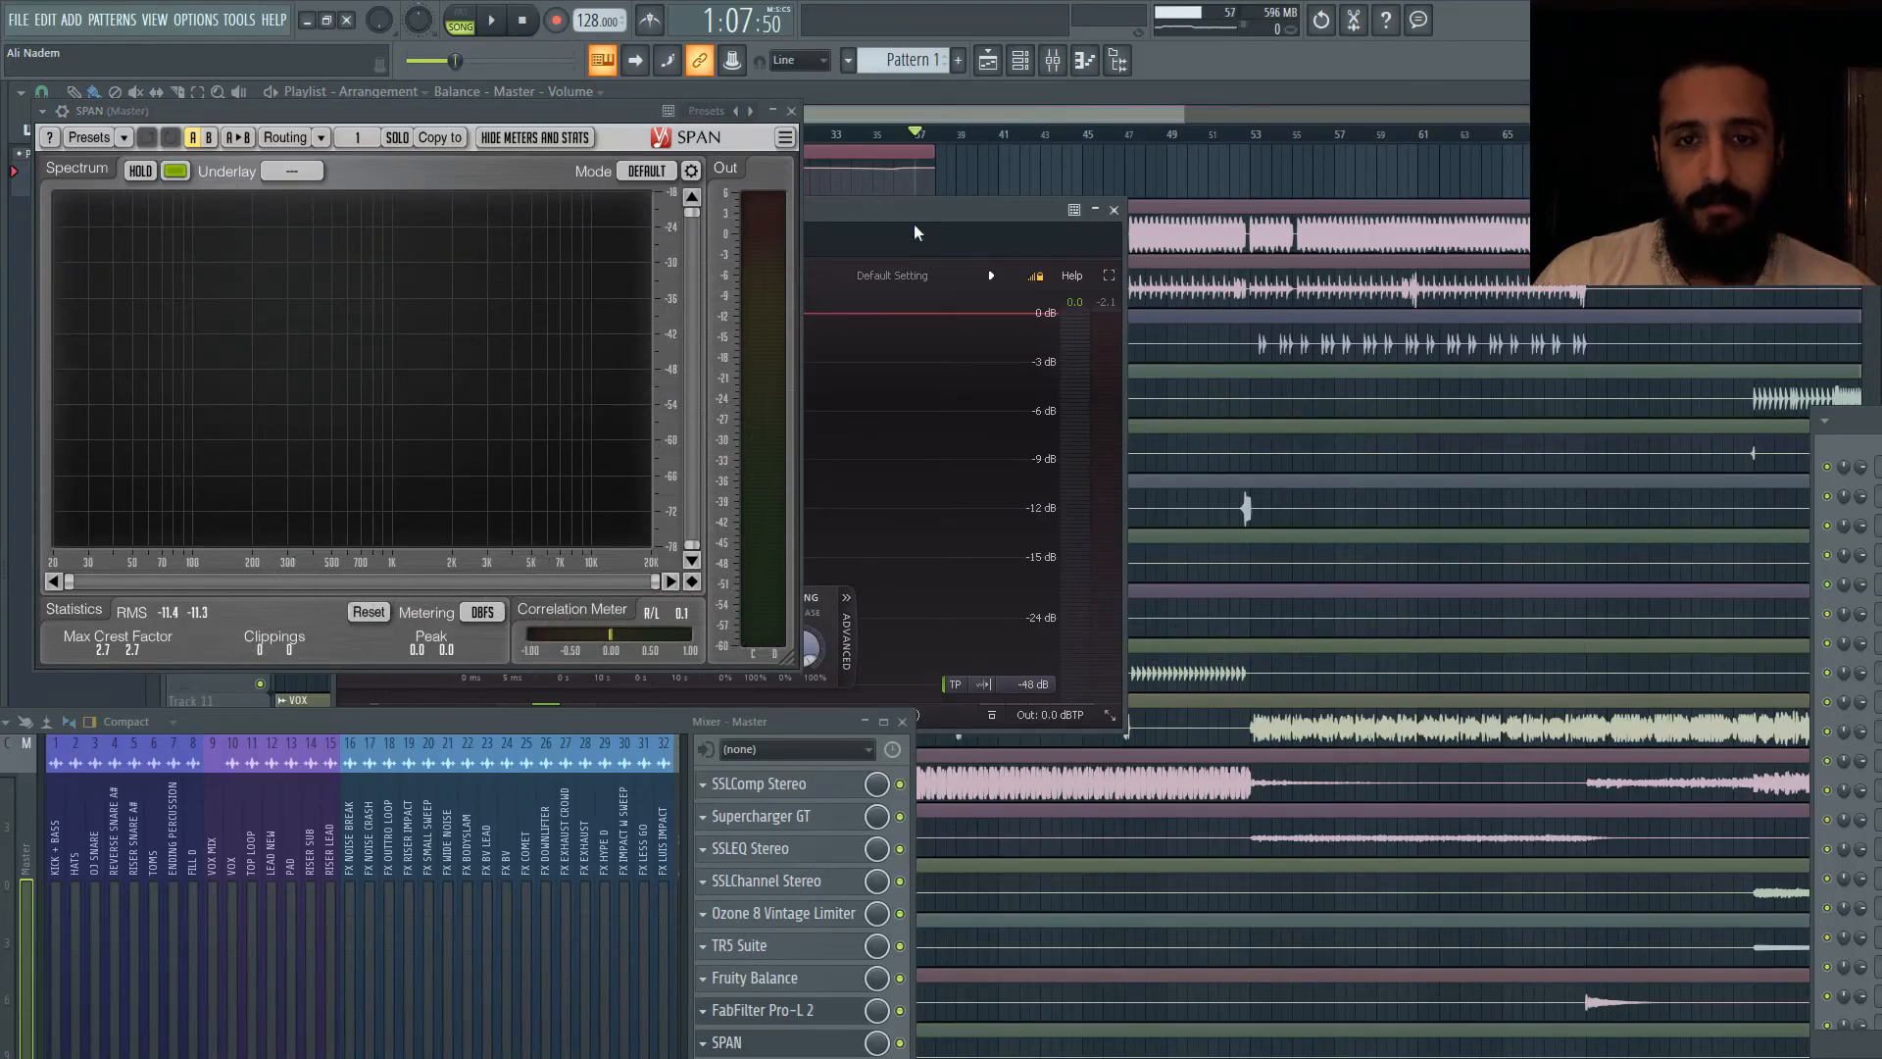
drag(914, 224, 1025, 196)
drag(652, 110, 743, 648)
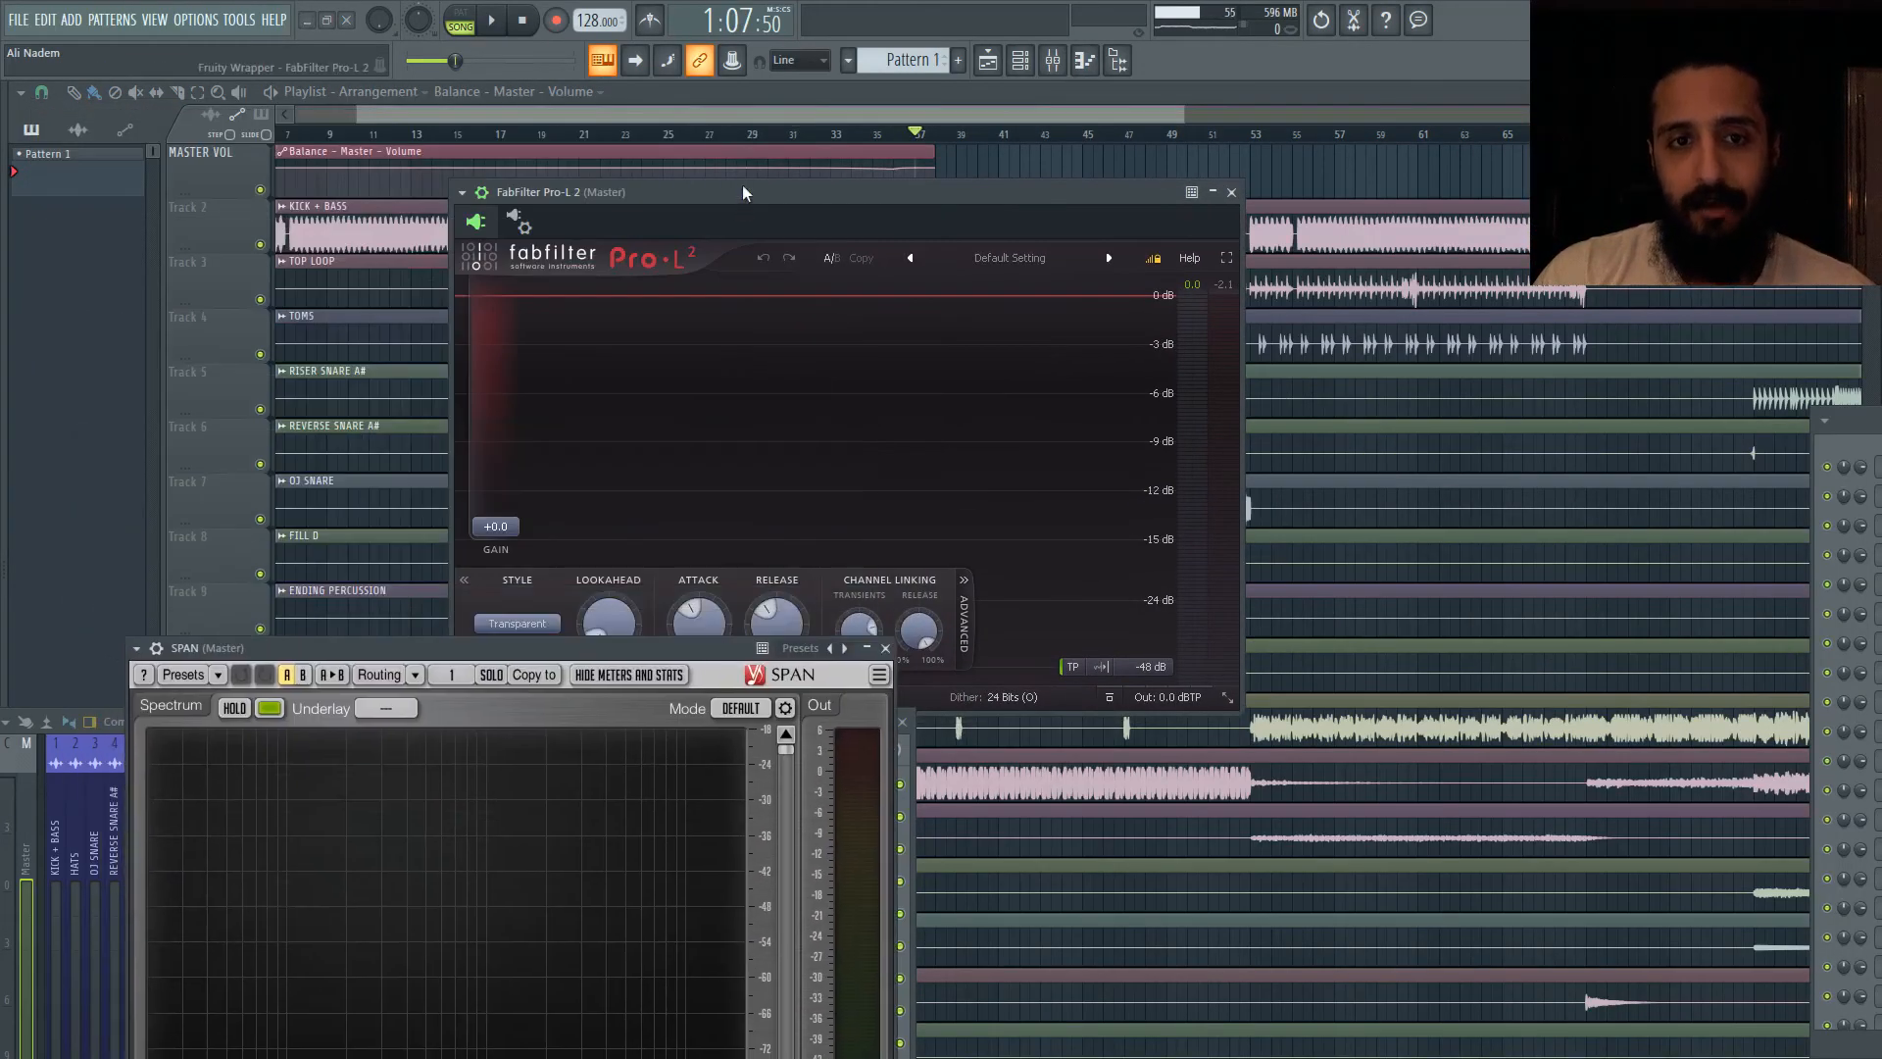
drag(743, 185, 543, 146)
Step: Examine the true peak and level meter scale options in FabFilter Pro-L 2 and close the limiter
drag(1037, 532, 1197, 527)
click(1107, 620)
click(1096, 580)
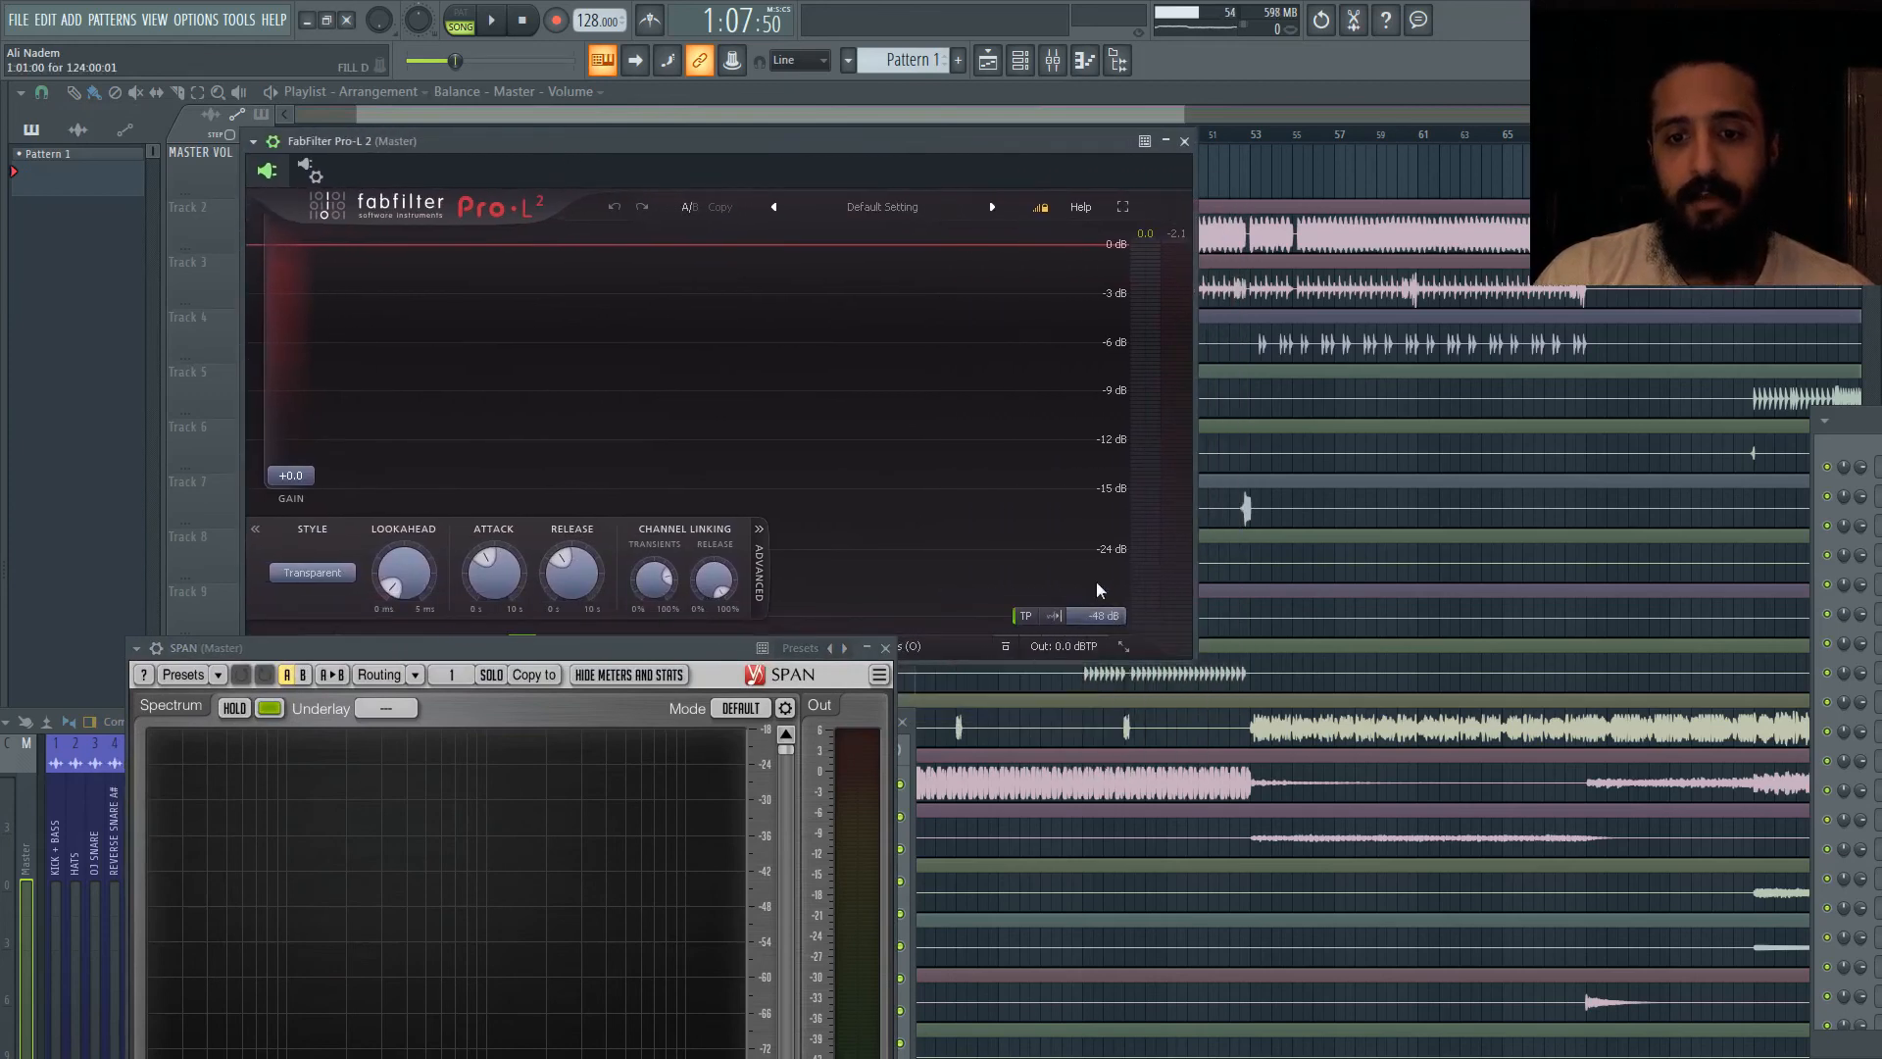
click(1057, 615)
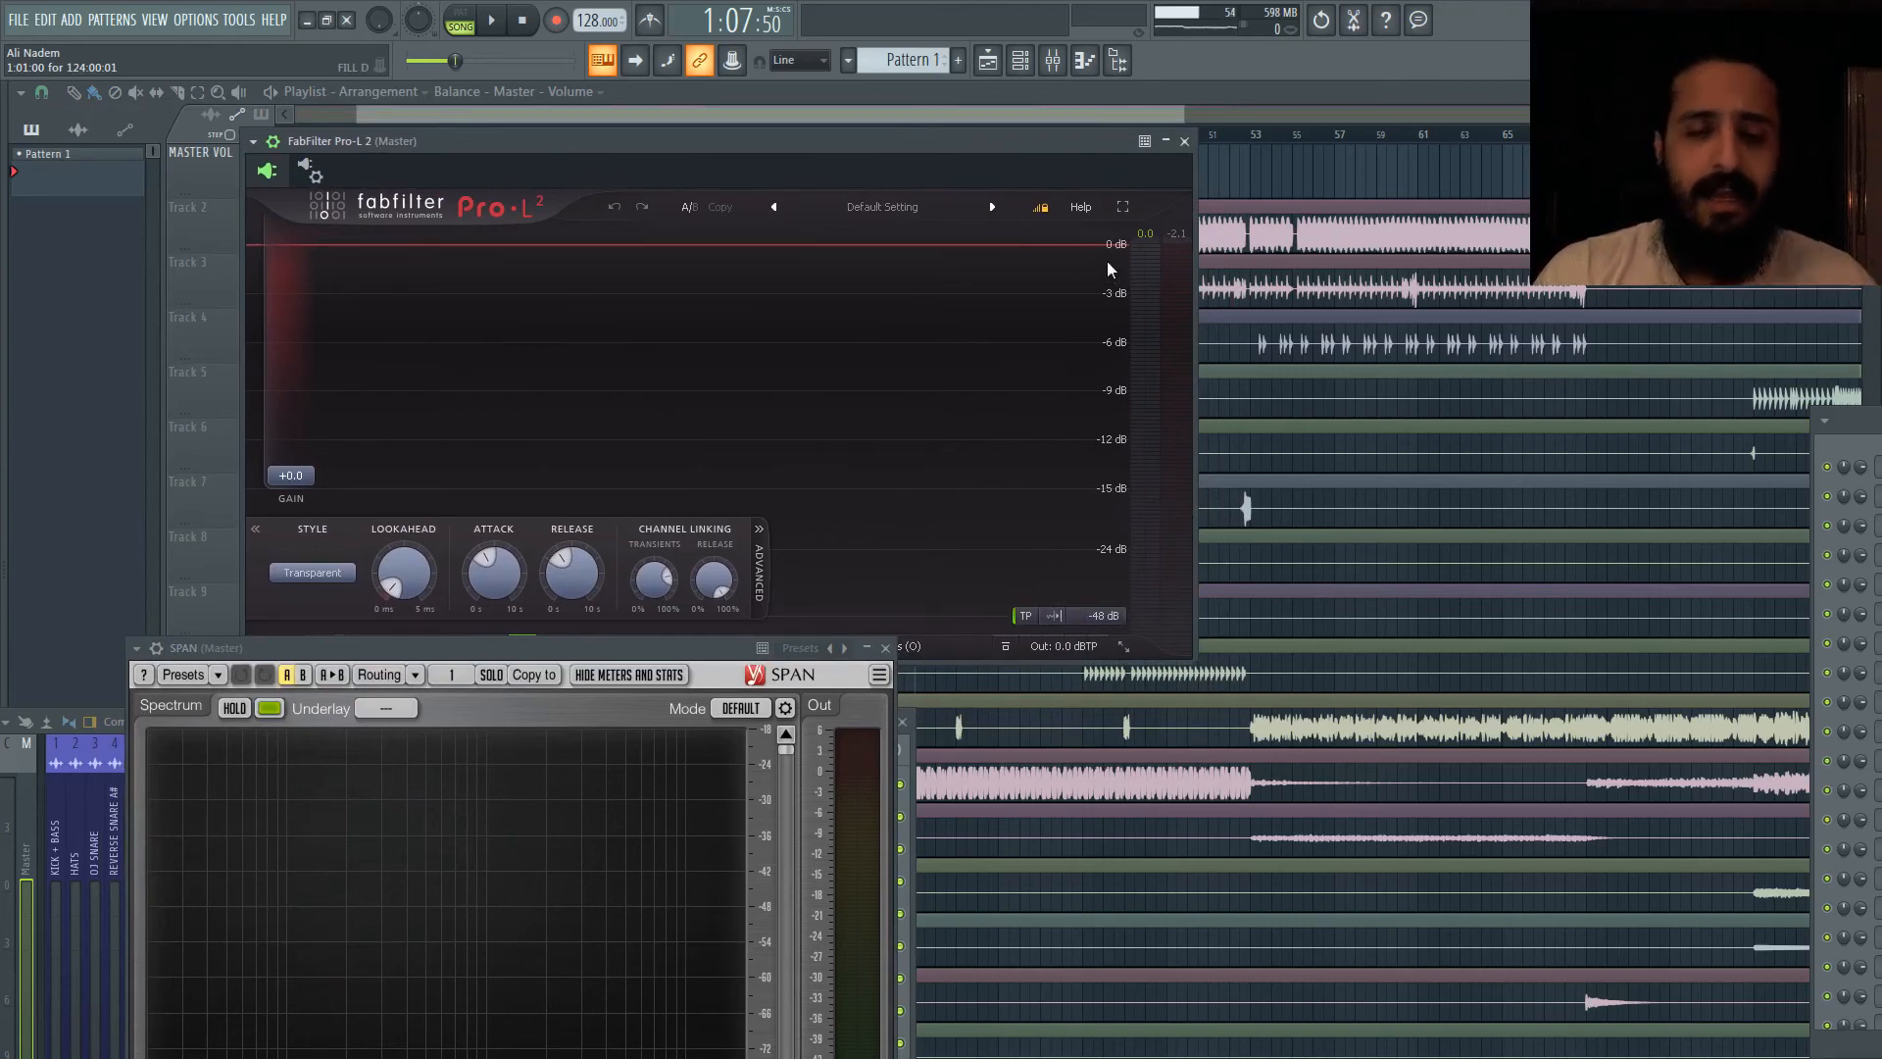
click(1185, 142)
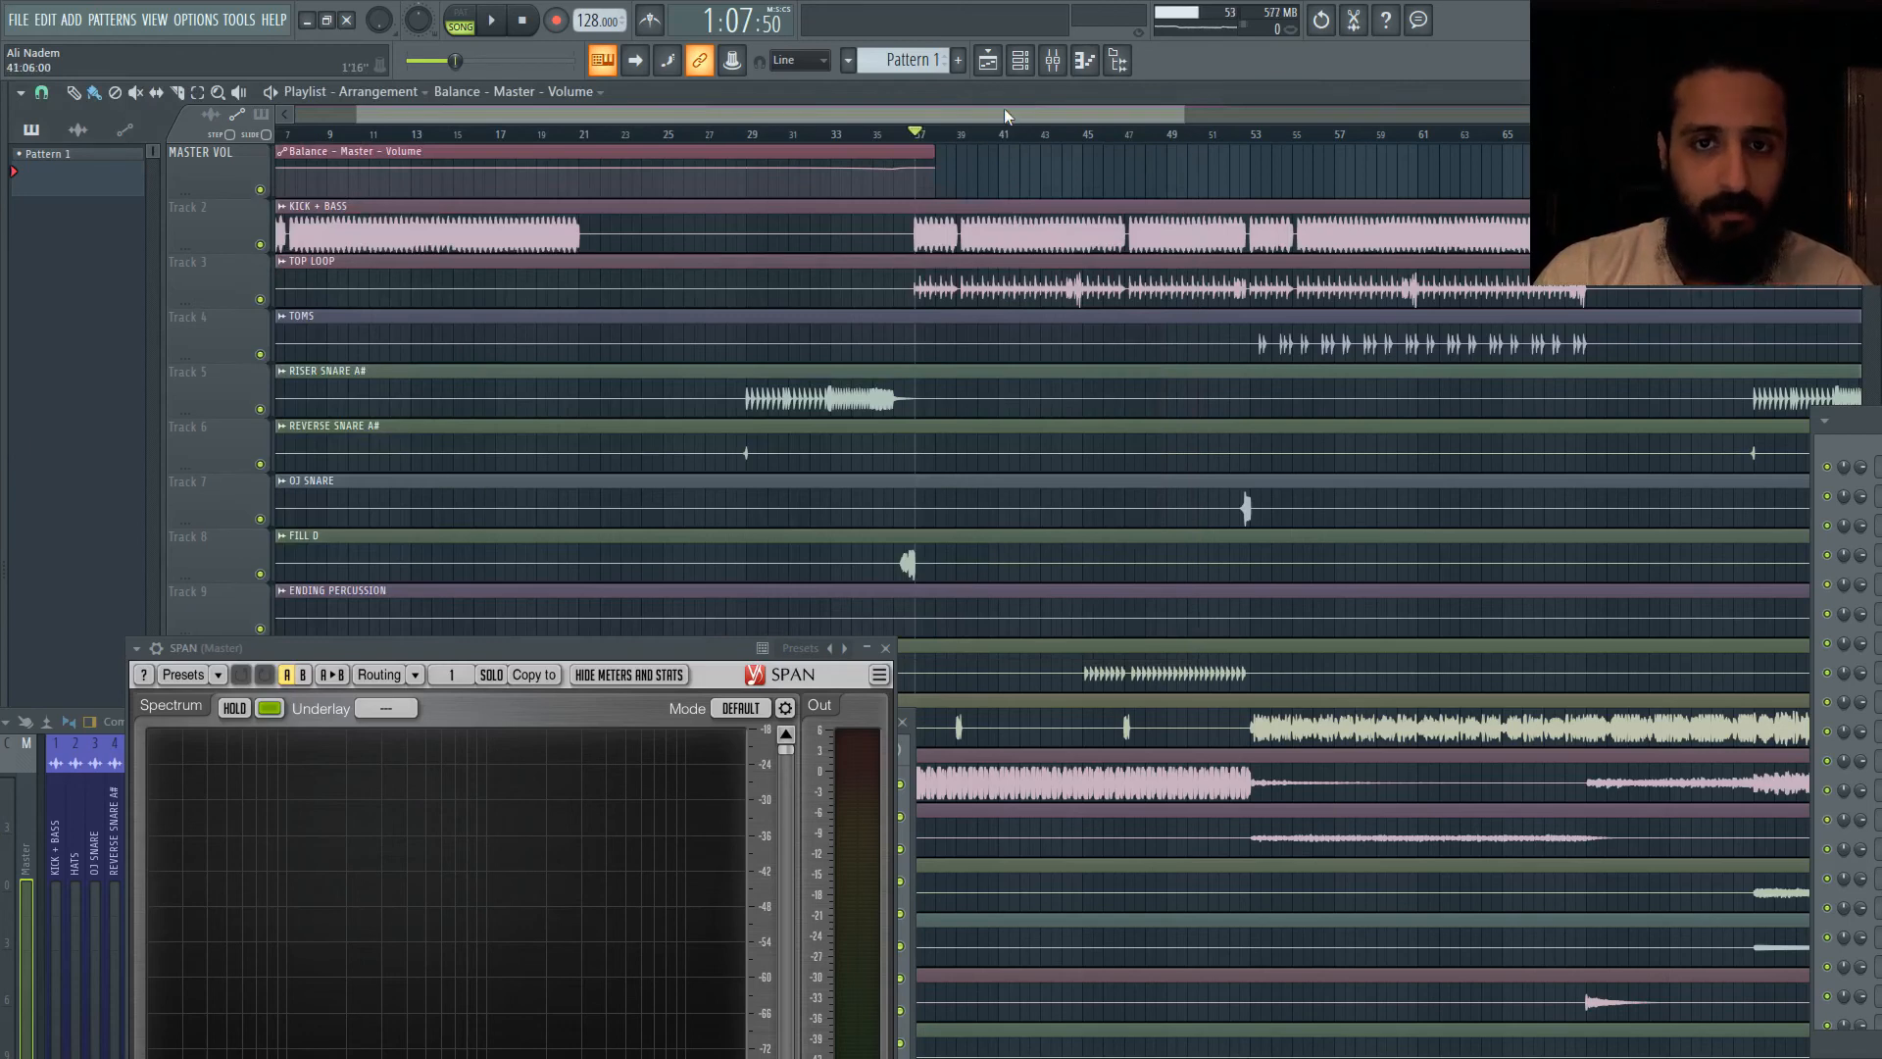
drag(1005, 111, 1049, 114)
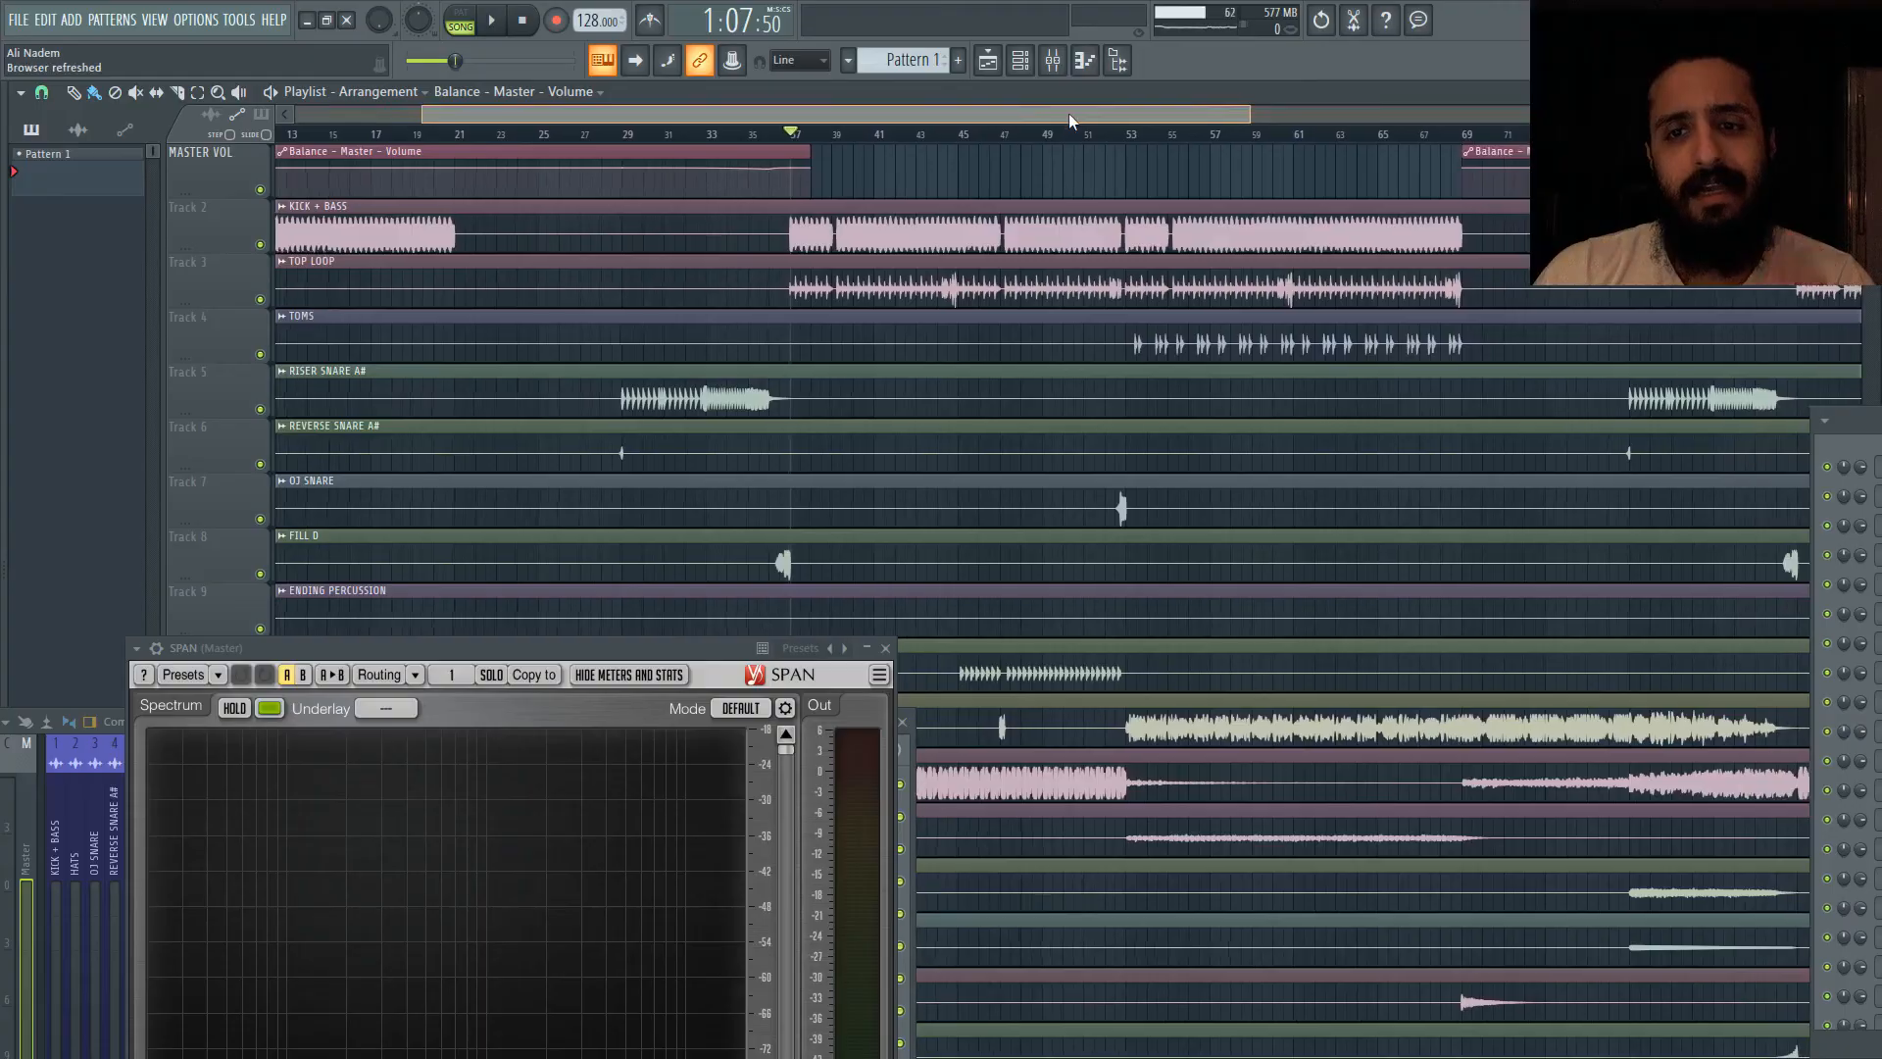
drag(1068, 114, 1080, 113)
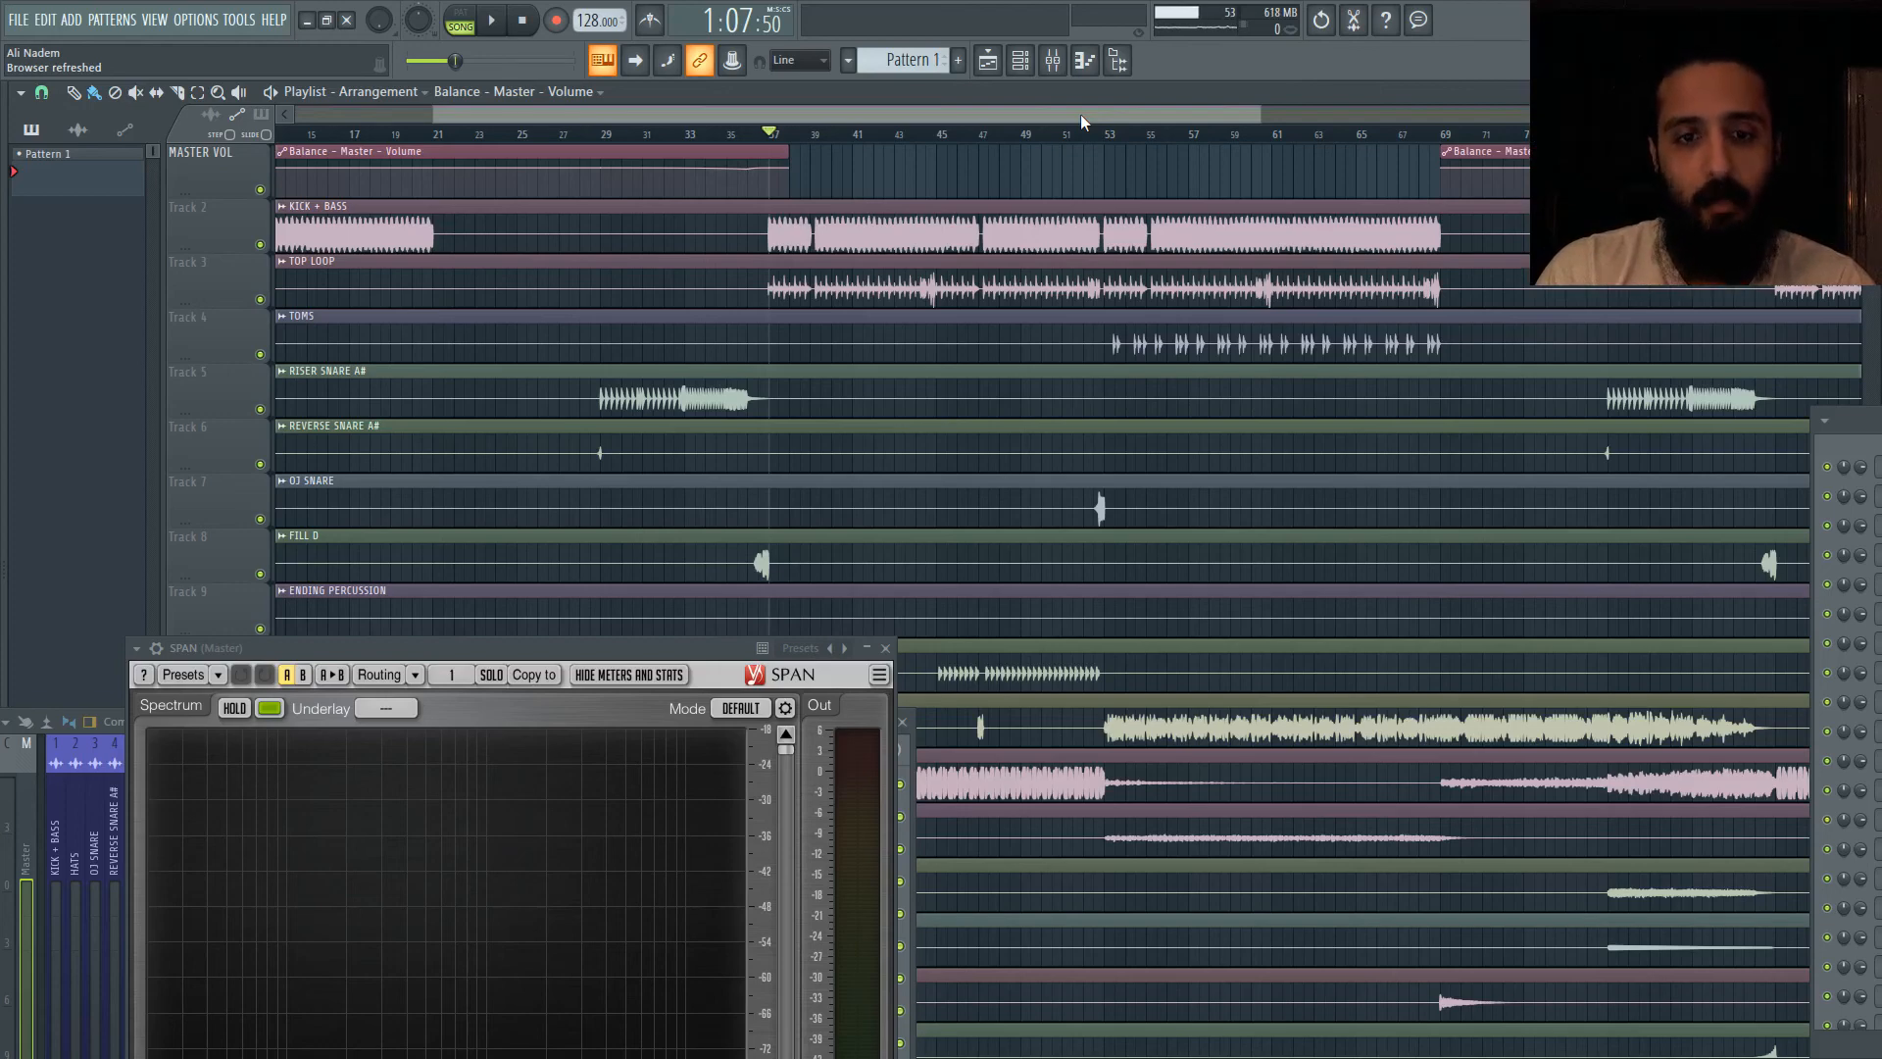
Step: Close SPAN, move the mixer up to show its faders and widen it to include the unused insert tracks
drag(618, 647, 609, 144)
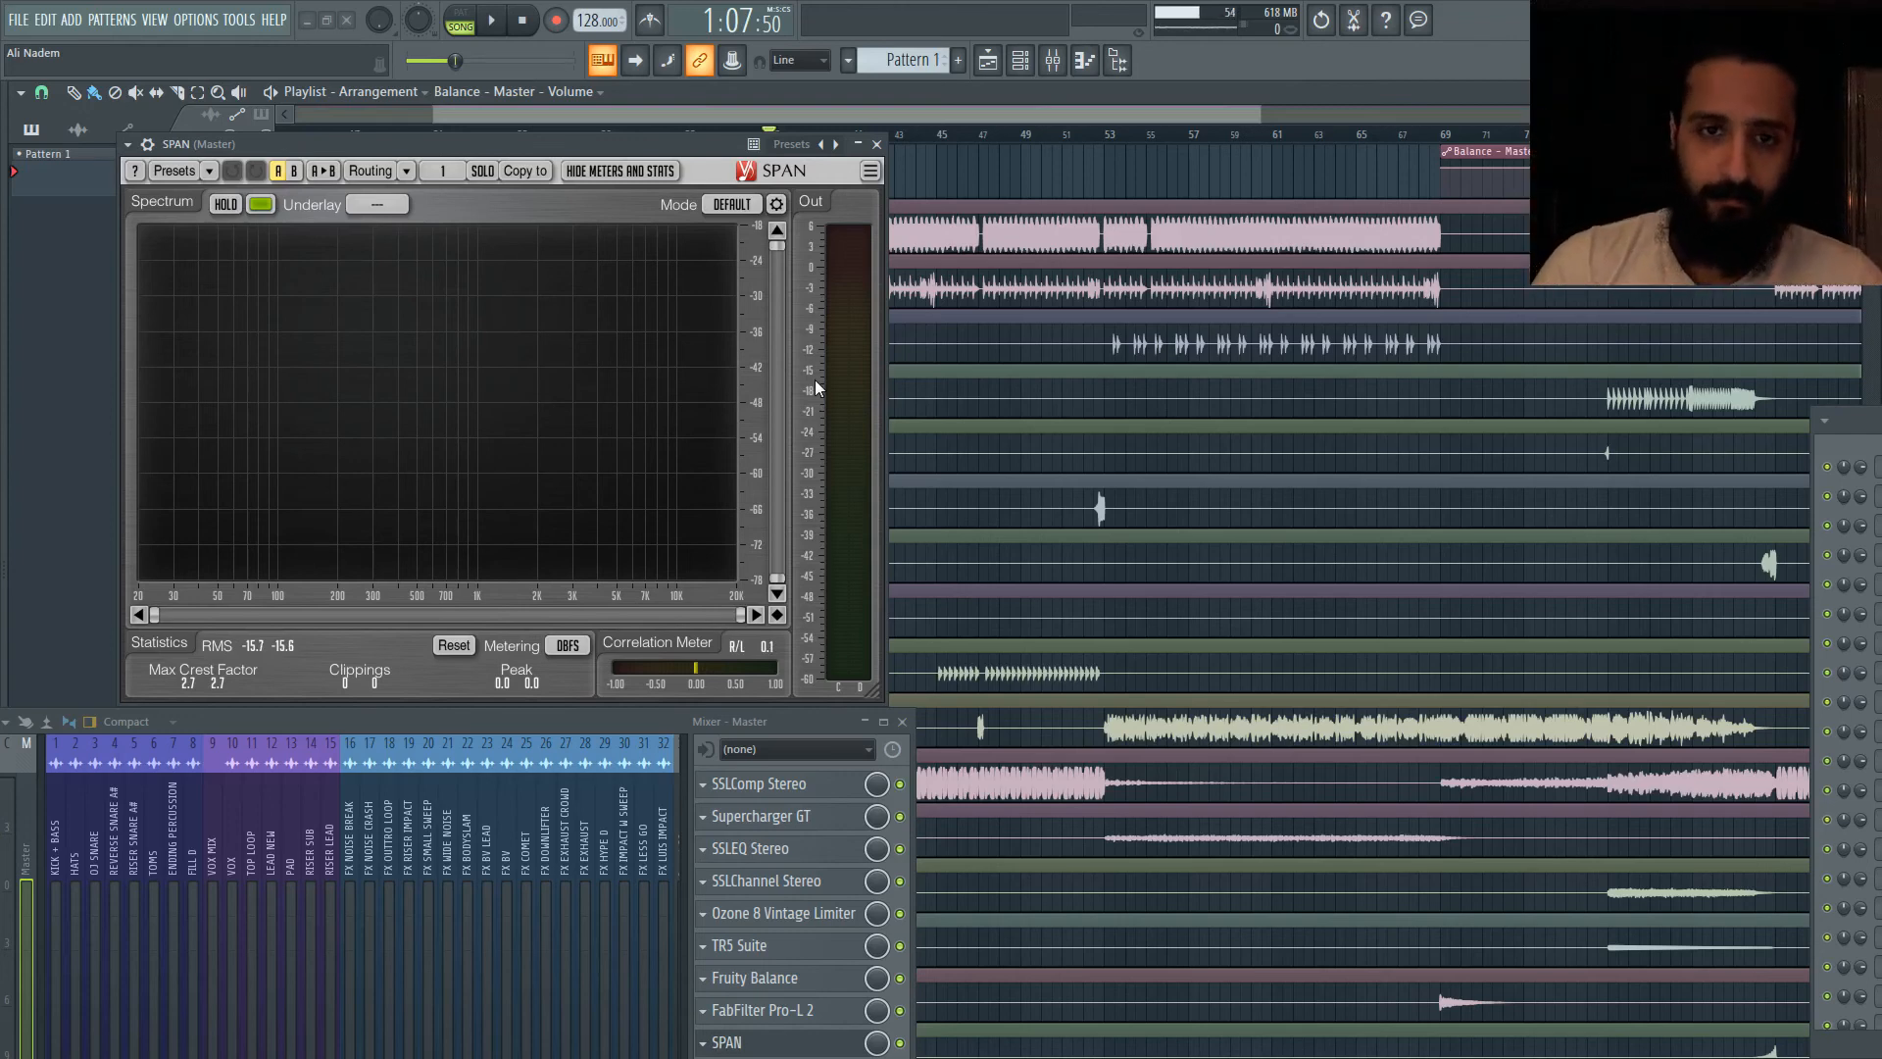
click(876, 144)
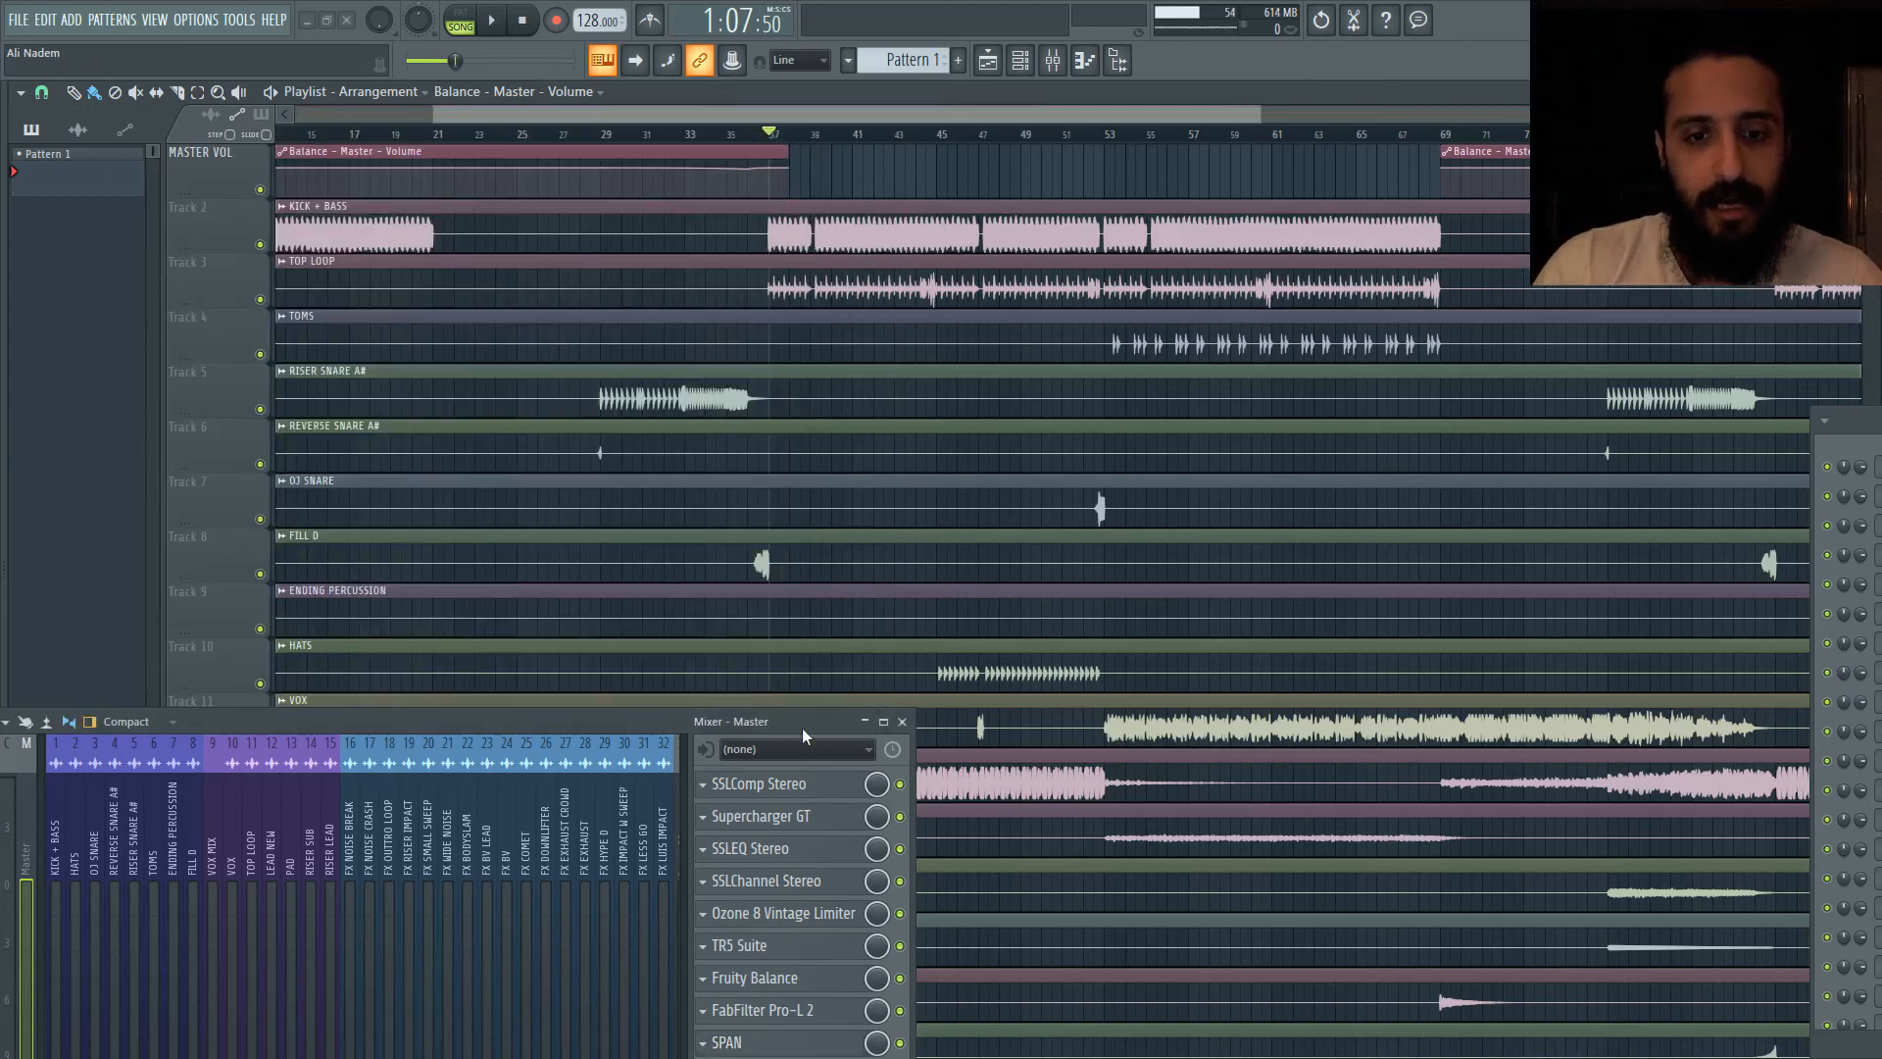
drag(802, 727, 818, 640)
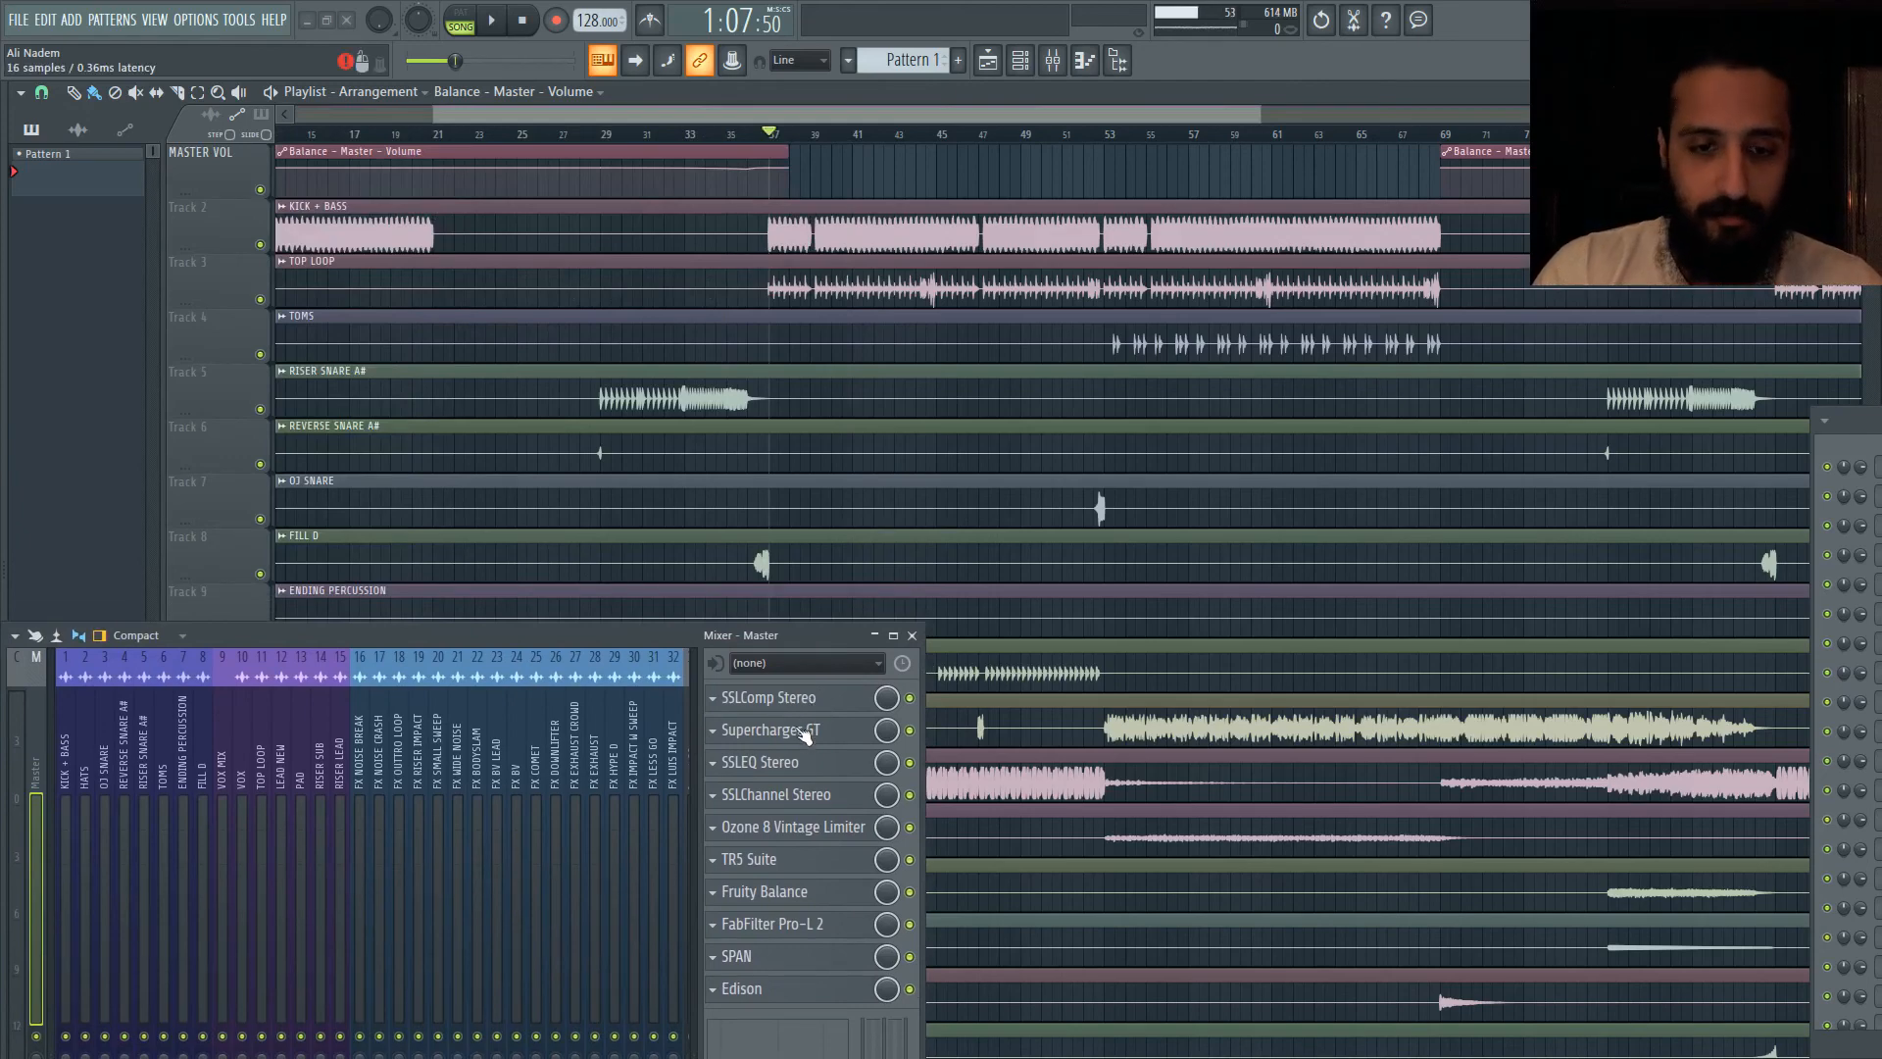
drag(796, 637, 915, 157)
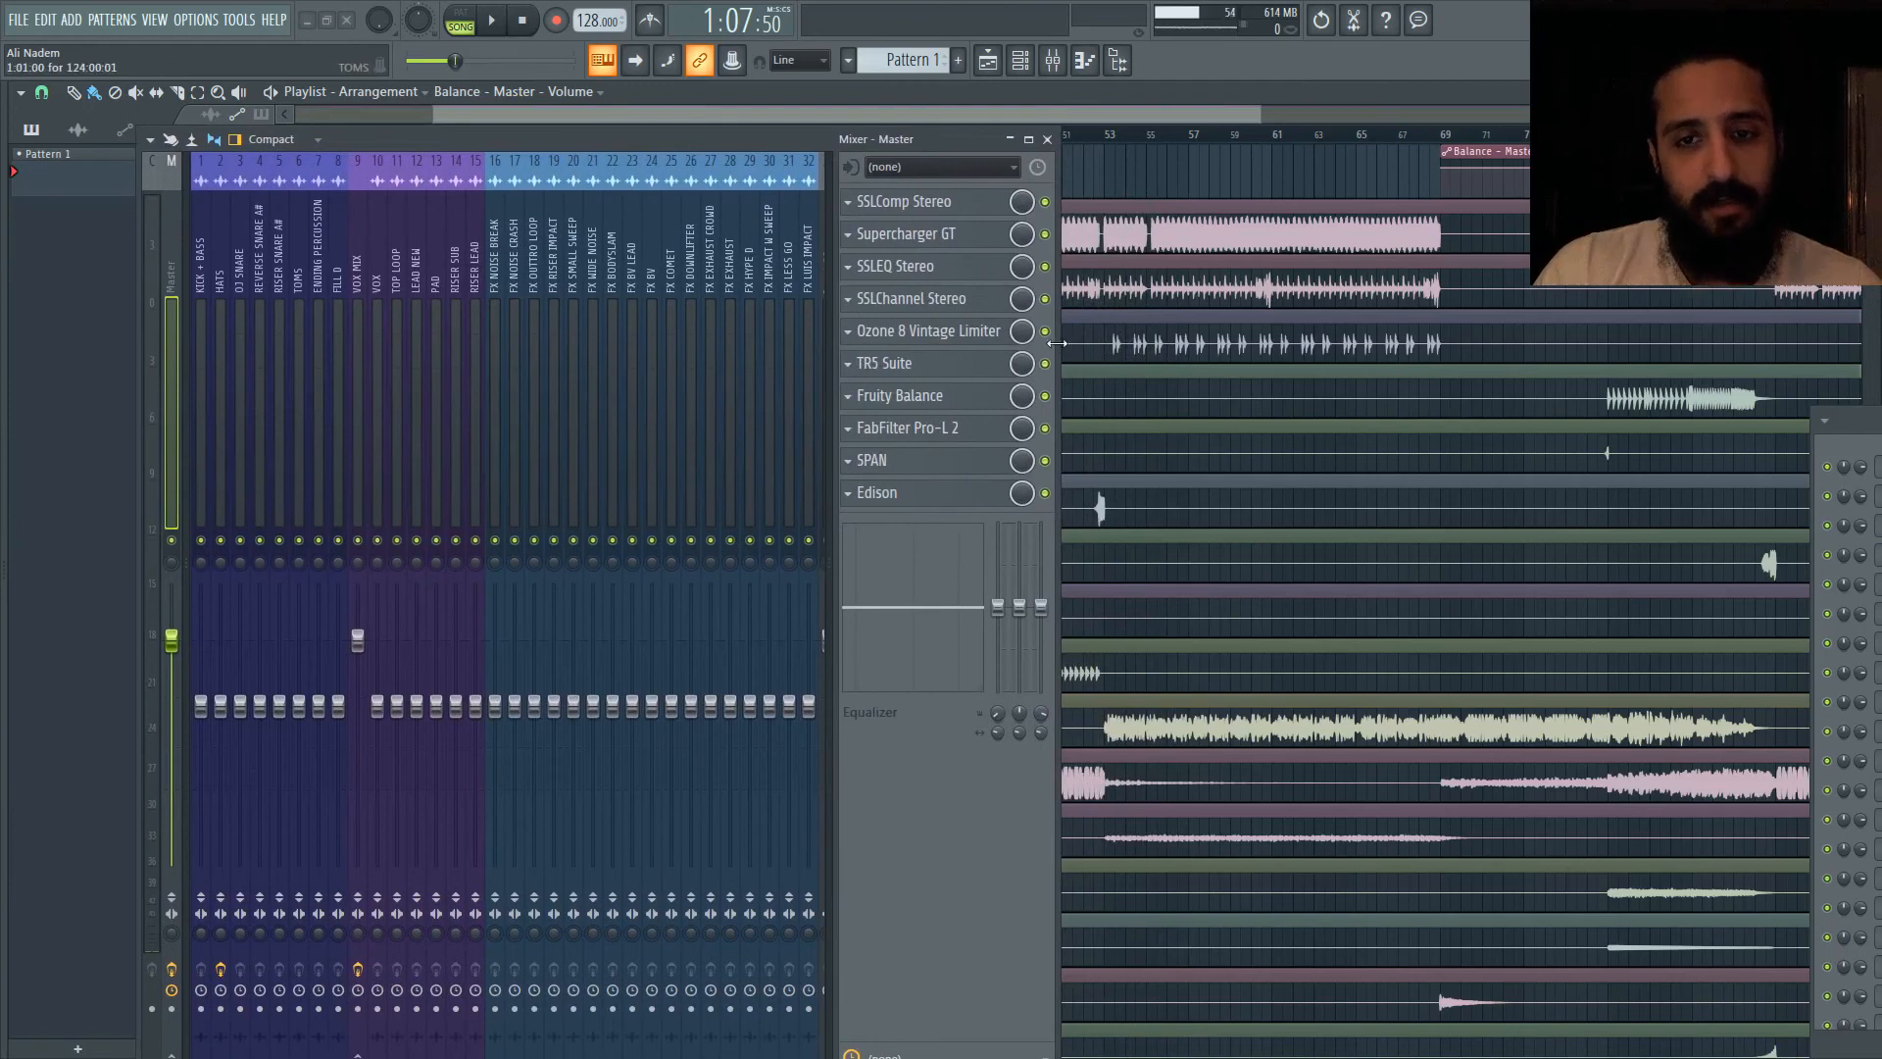
drag(1056, 353, 1355, 353)
Step: Raise the fader of the unused mixer track Insert 34 above its default level
click(809, 250)
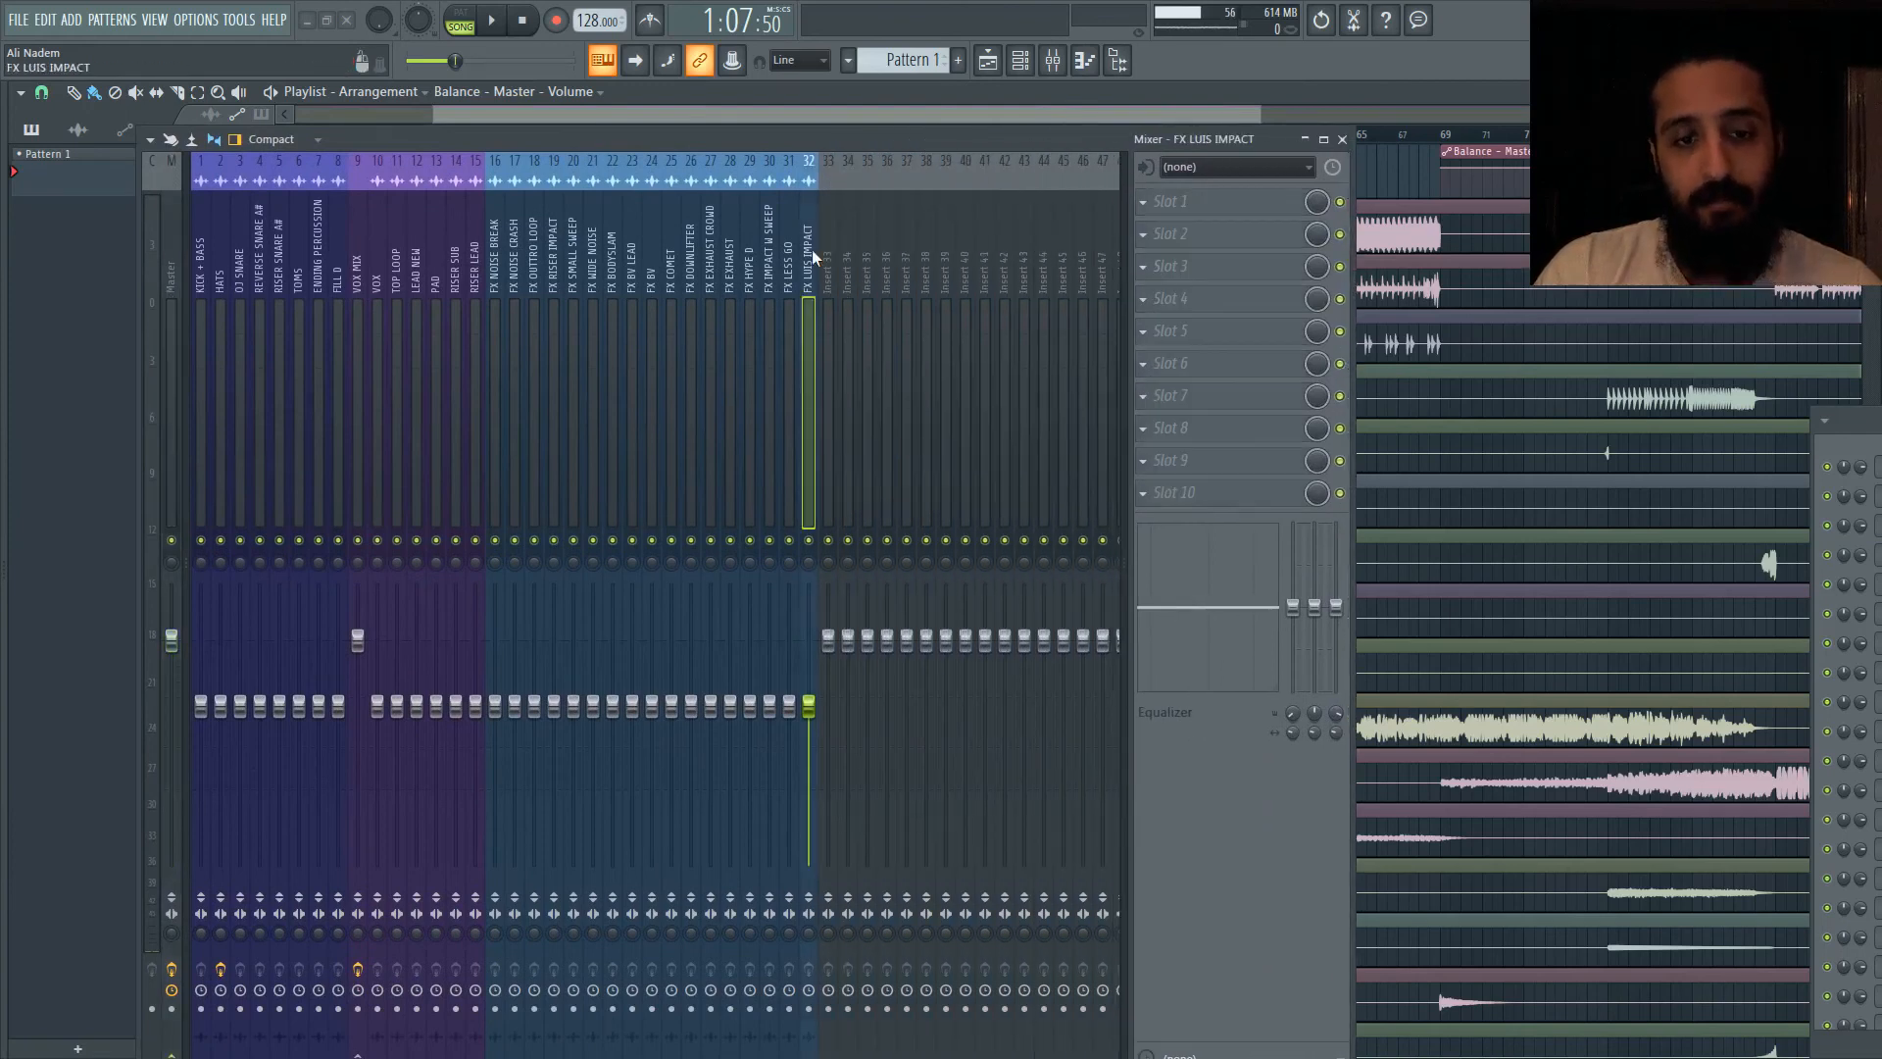
drag(848, 640, 848, 585)
Step: Bypass the master effects from SSLComp Stereo through FabFilter Pro-L 2 and play the drop to check the unprocessed mix level
click(166, 231)
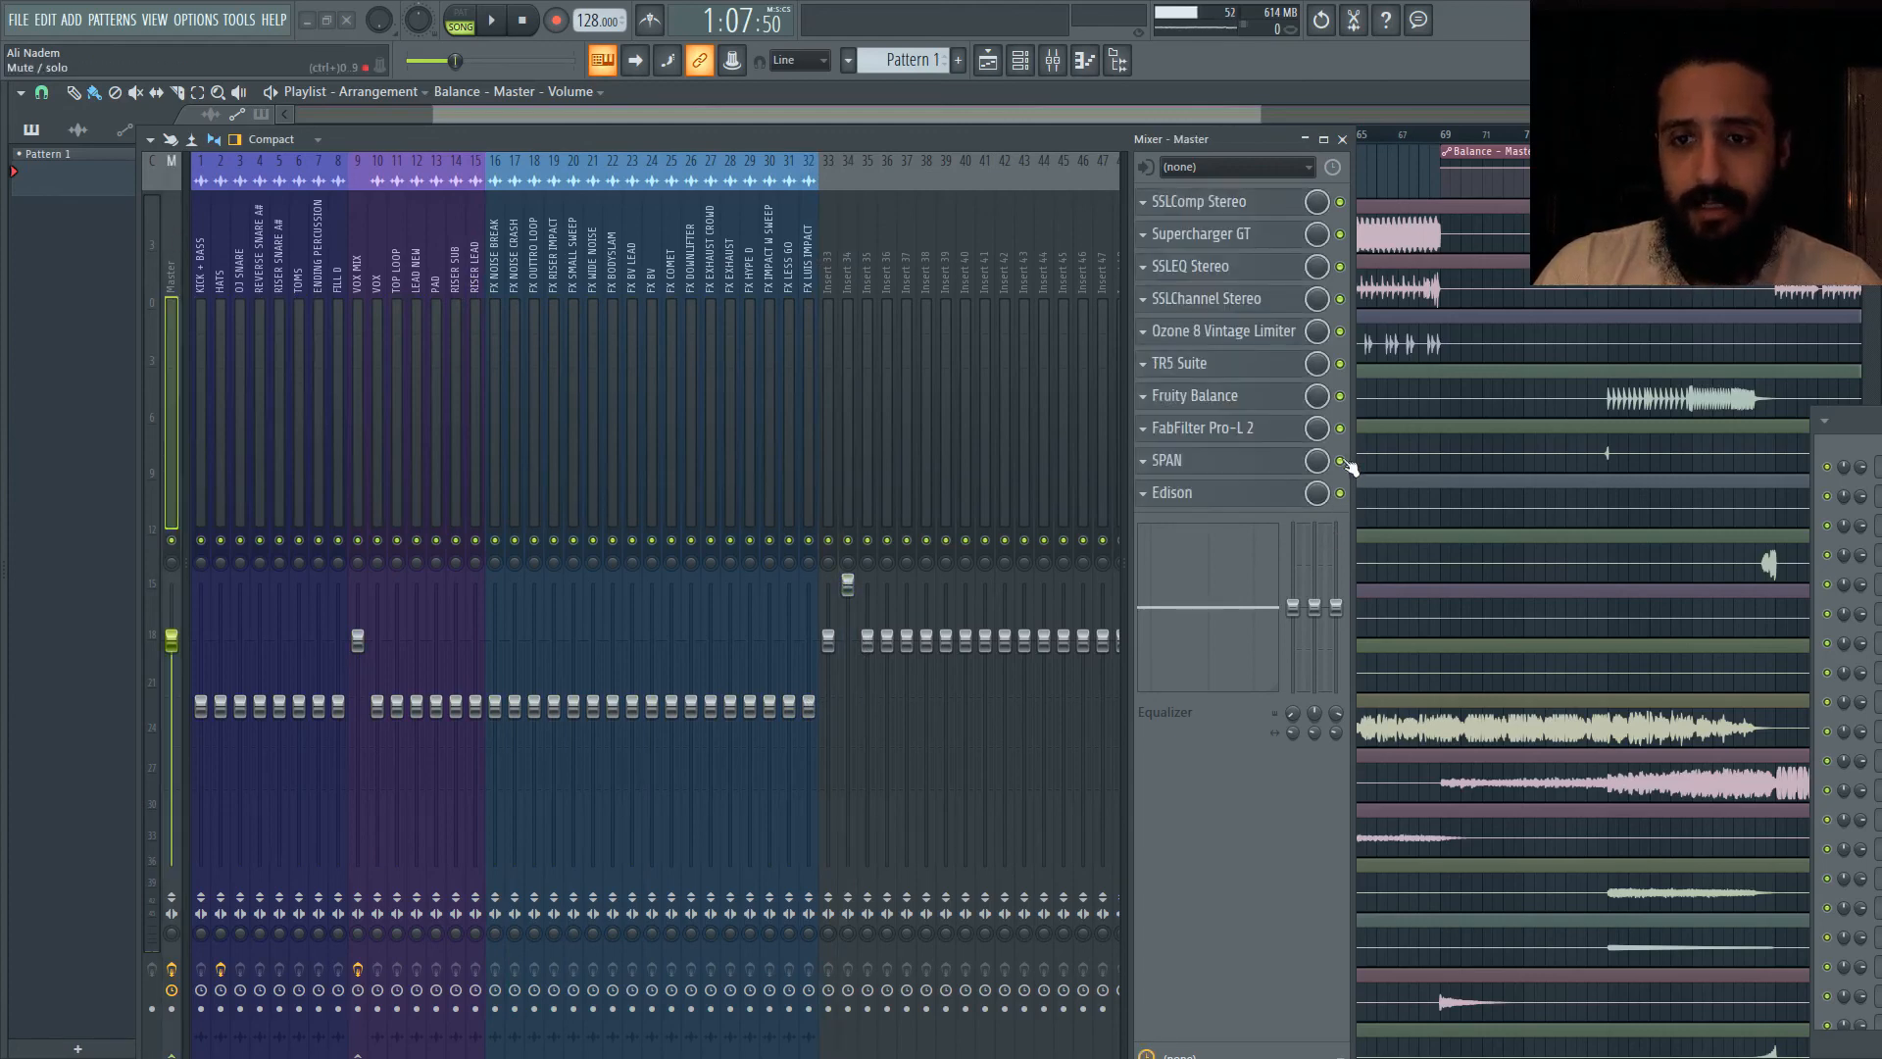
drag(1342, 461, 1340, 201)
drag(957, 135, 915, 245)
key(space)
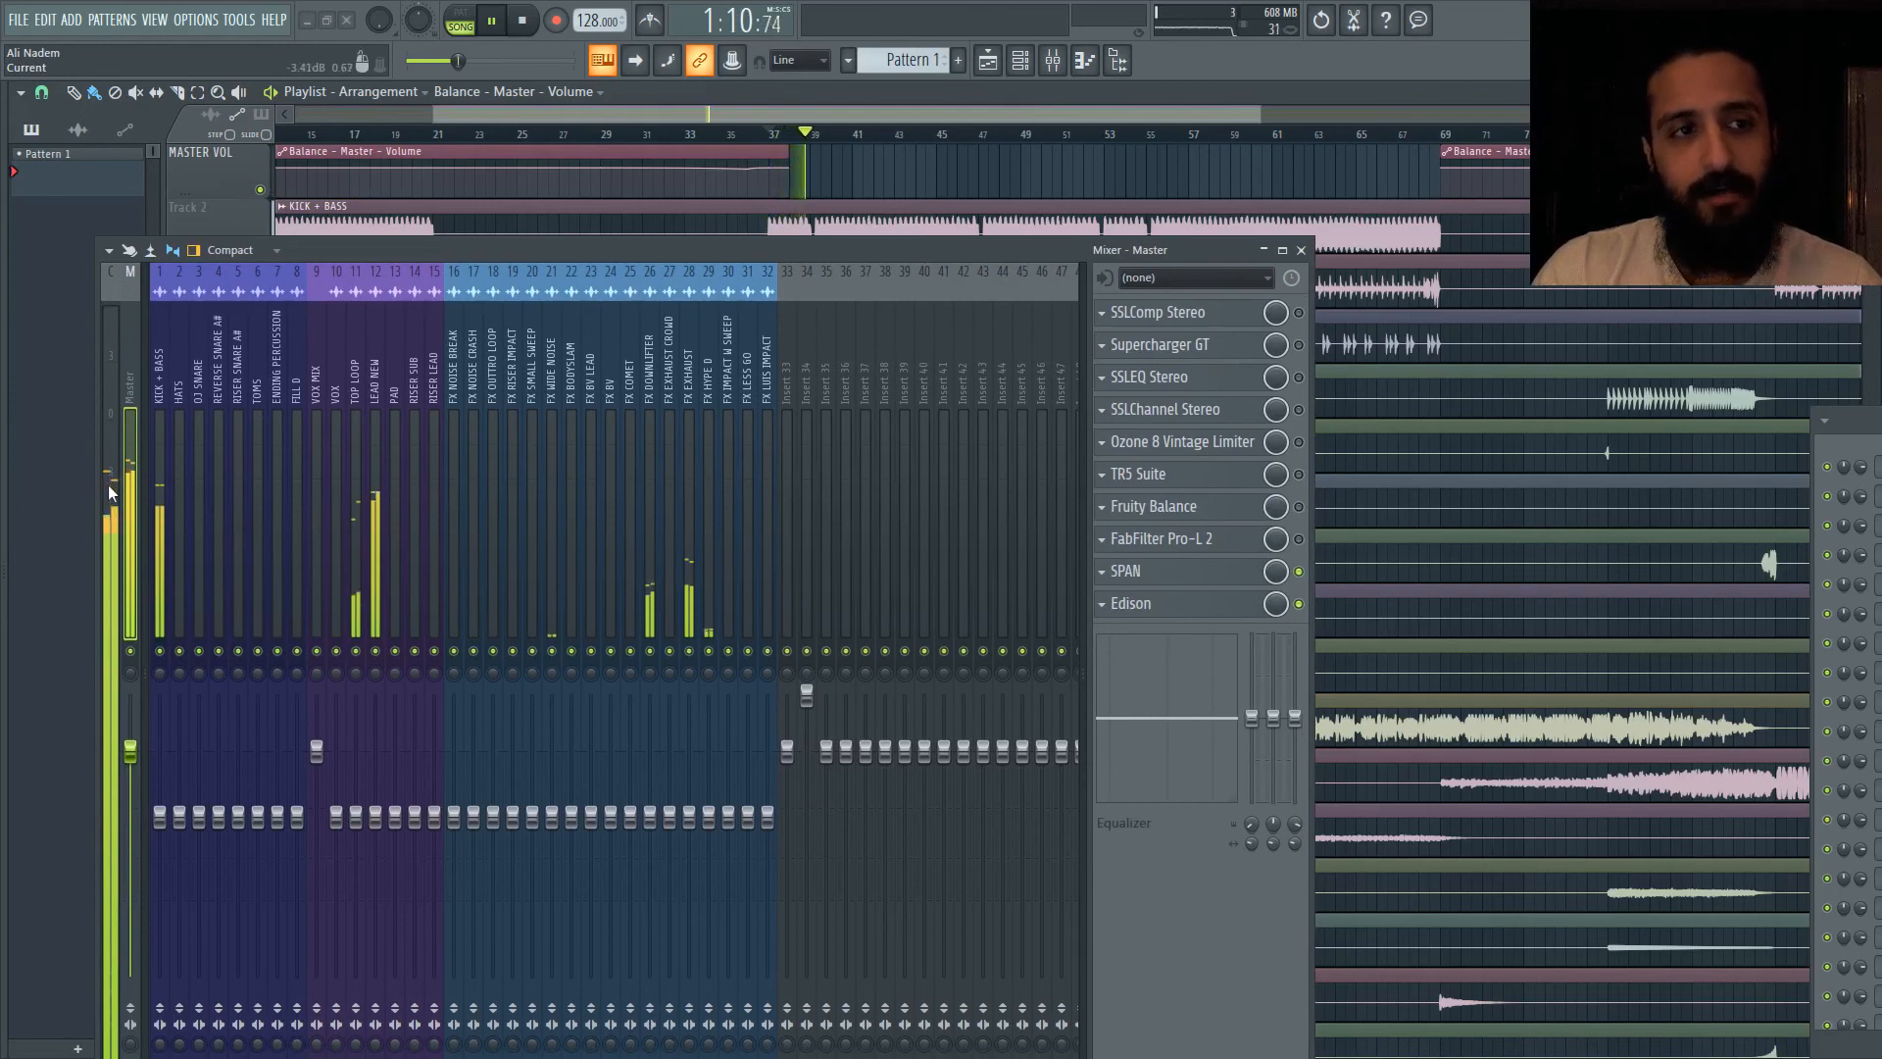
Step: Stop playback, re-enable SSLComp Stereo on the master channel and open it with the mixer moved out of its way
key(space)
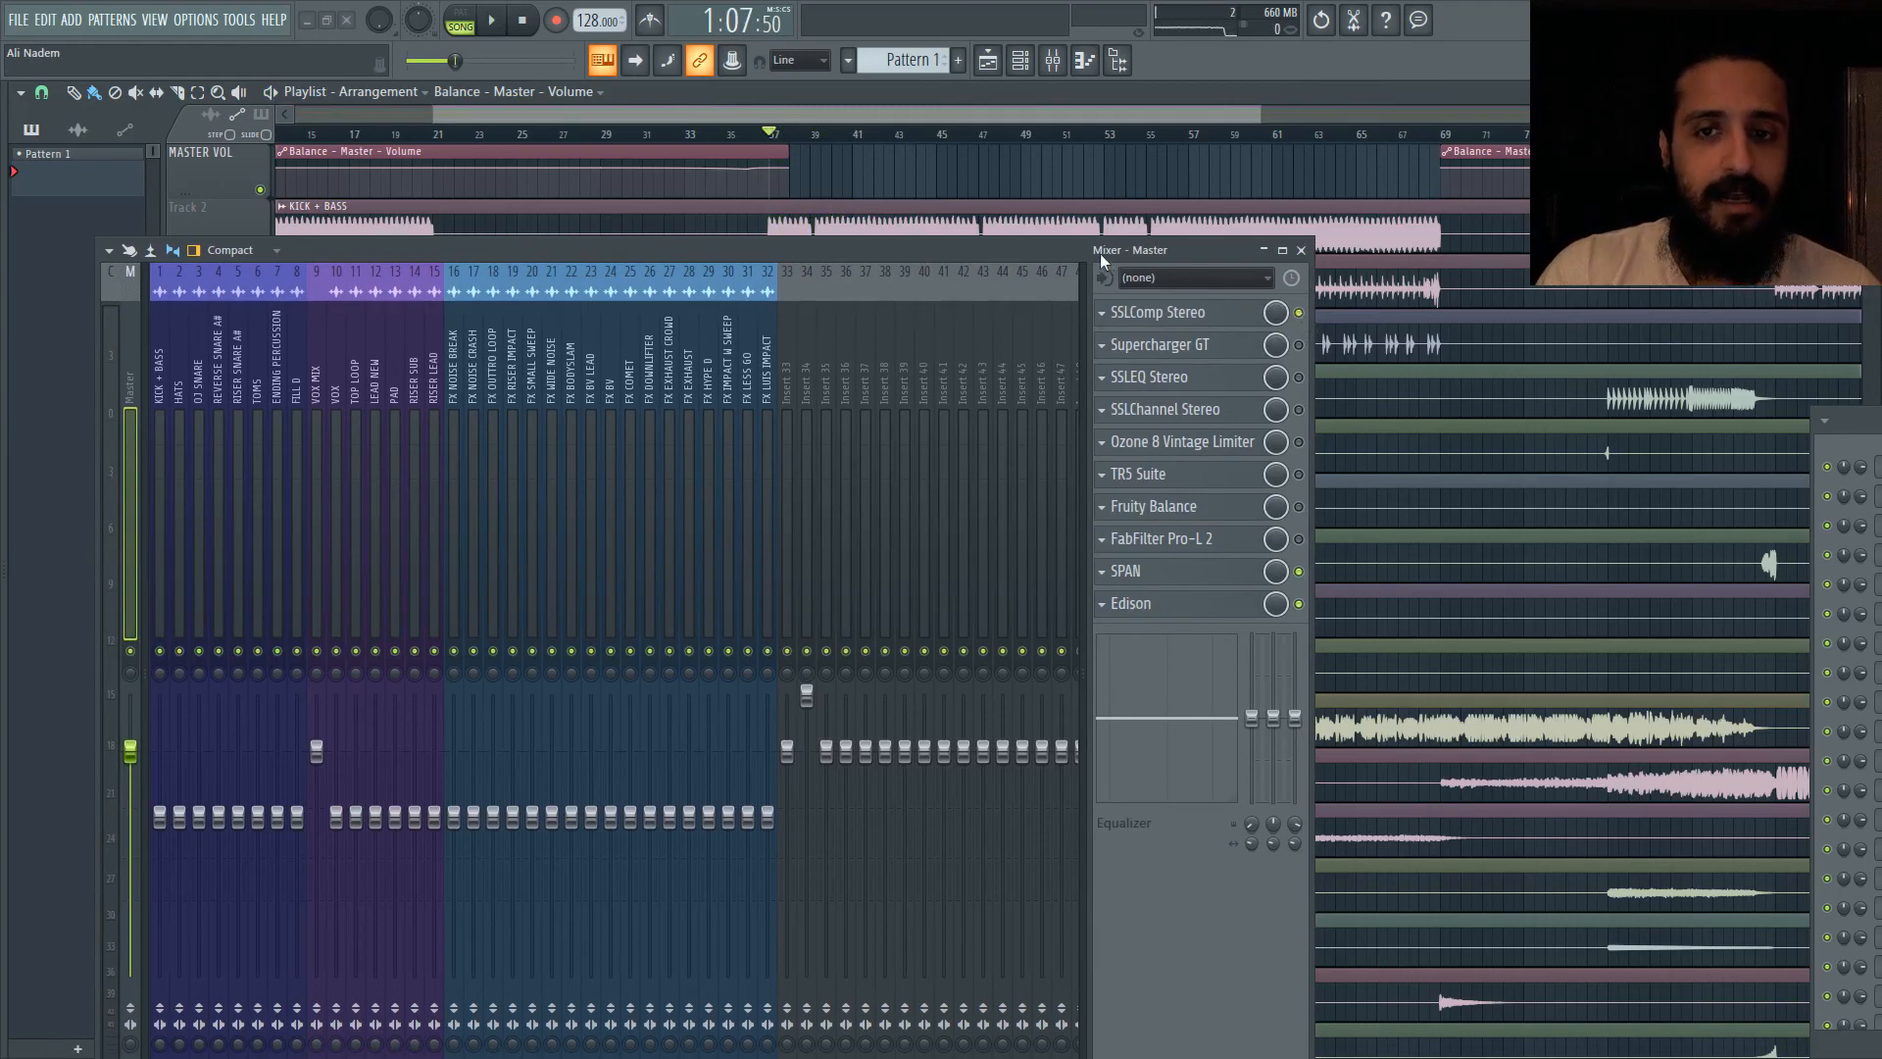
drag(1100, 253, 1102, 357)
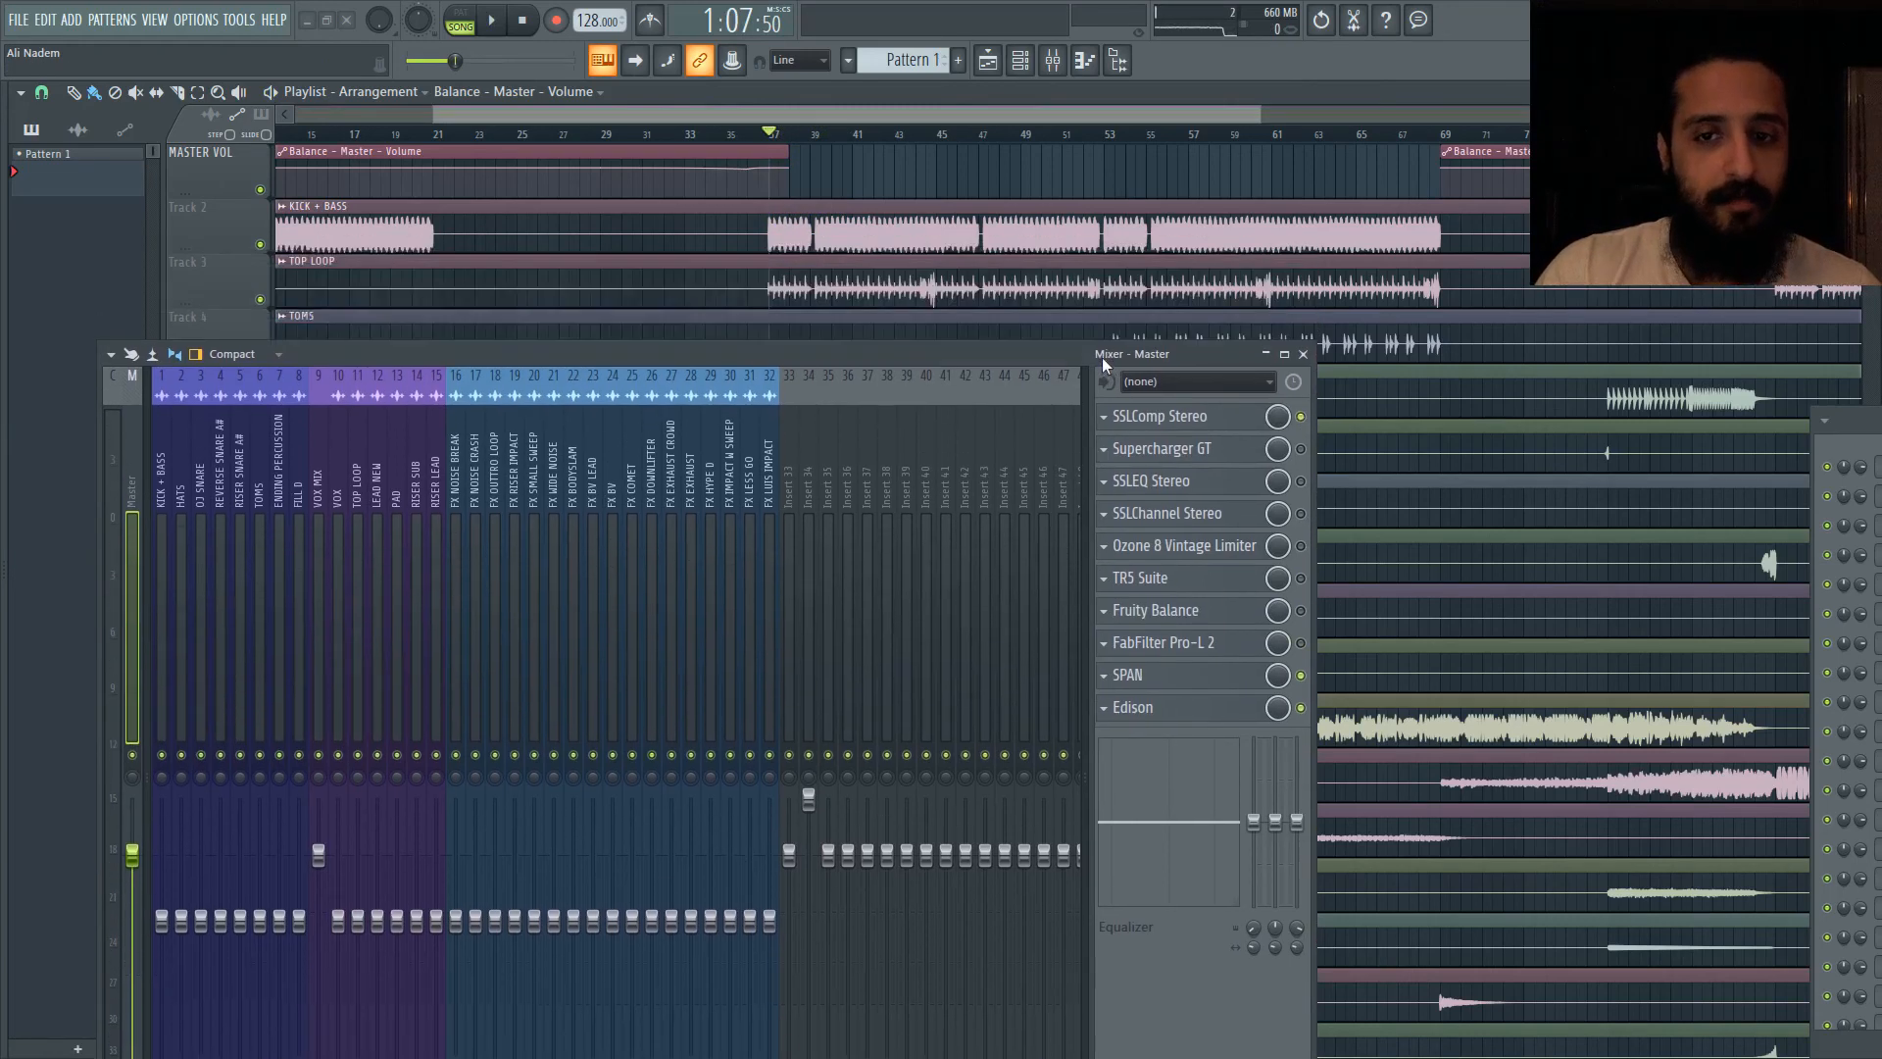
click(1191, 415)
drag(755, 345, 676, 787)
drag(537, 206, 531, 133)
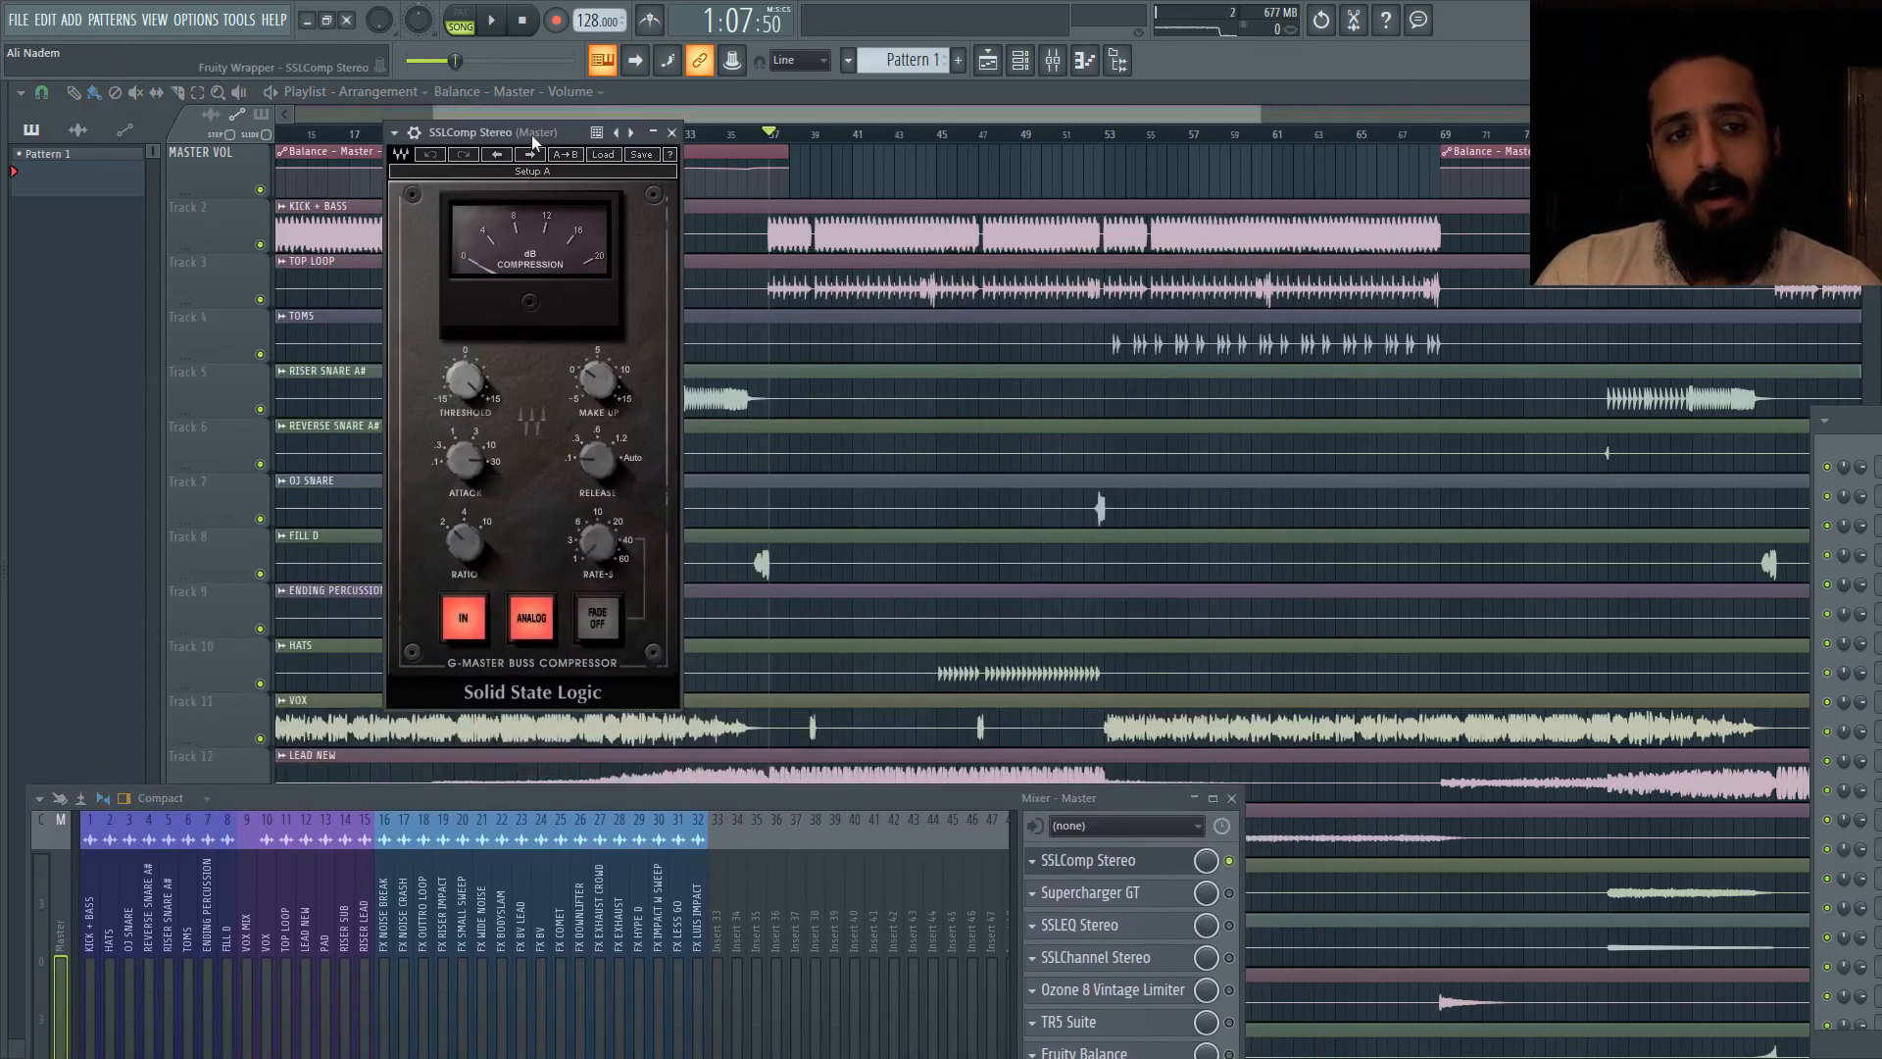
mouse_move(467, 385)
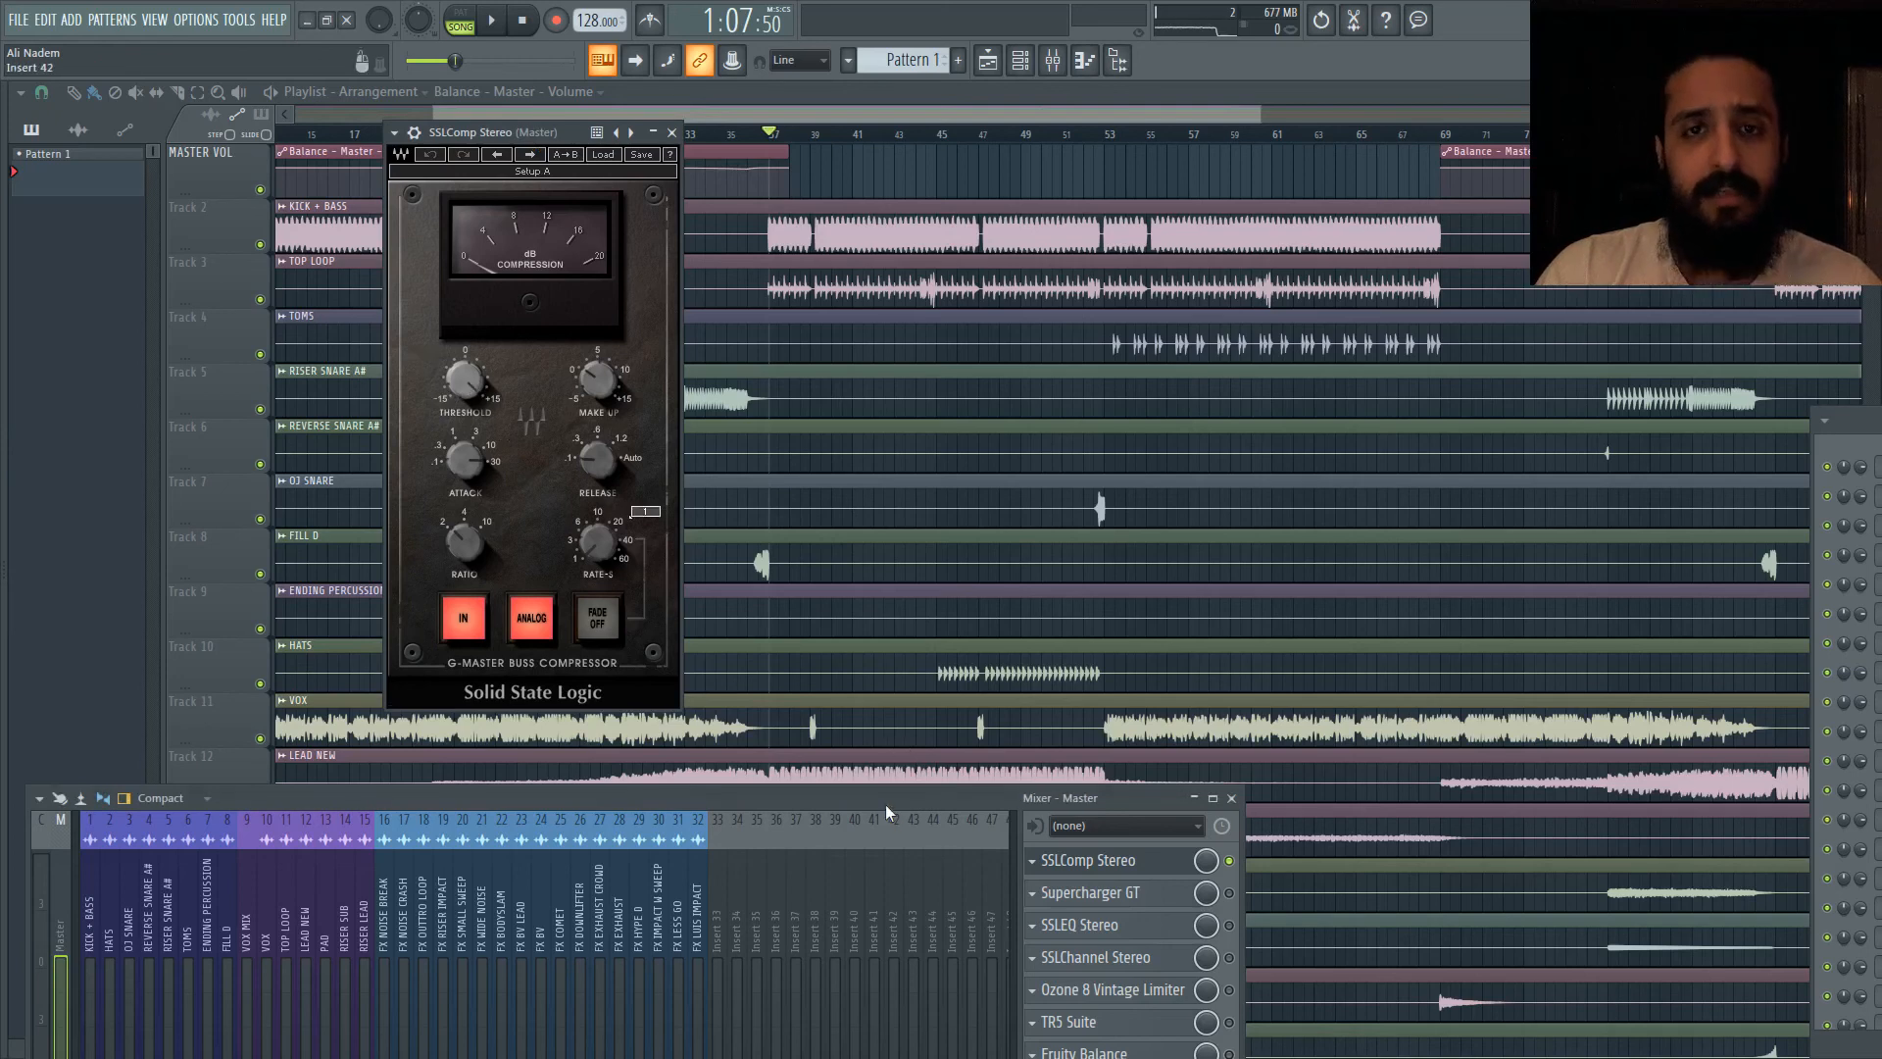
Step: Play the drop through SSLComp Stereo while examining its make-up, release and attack settings, stop playback and close the compressor
key(space)
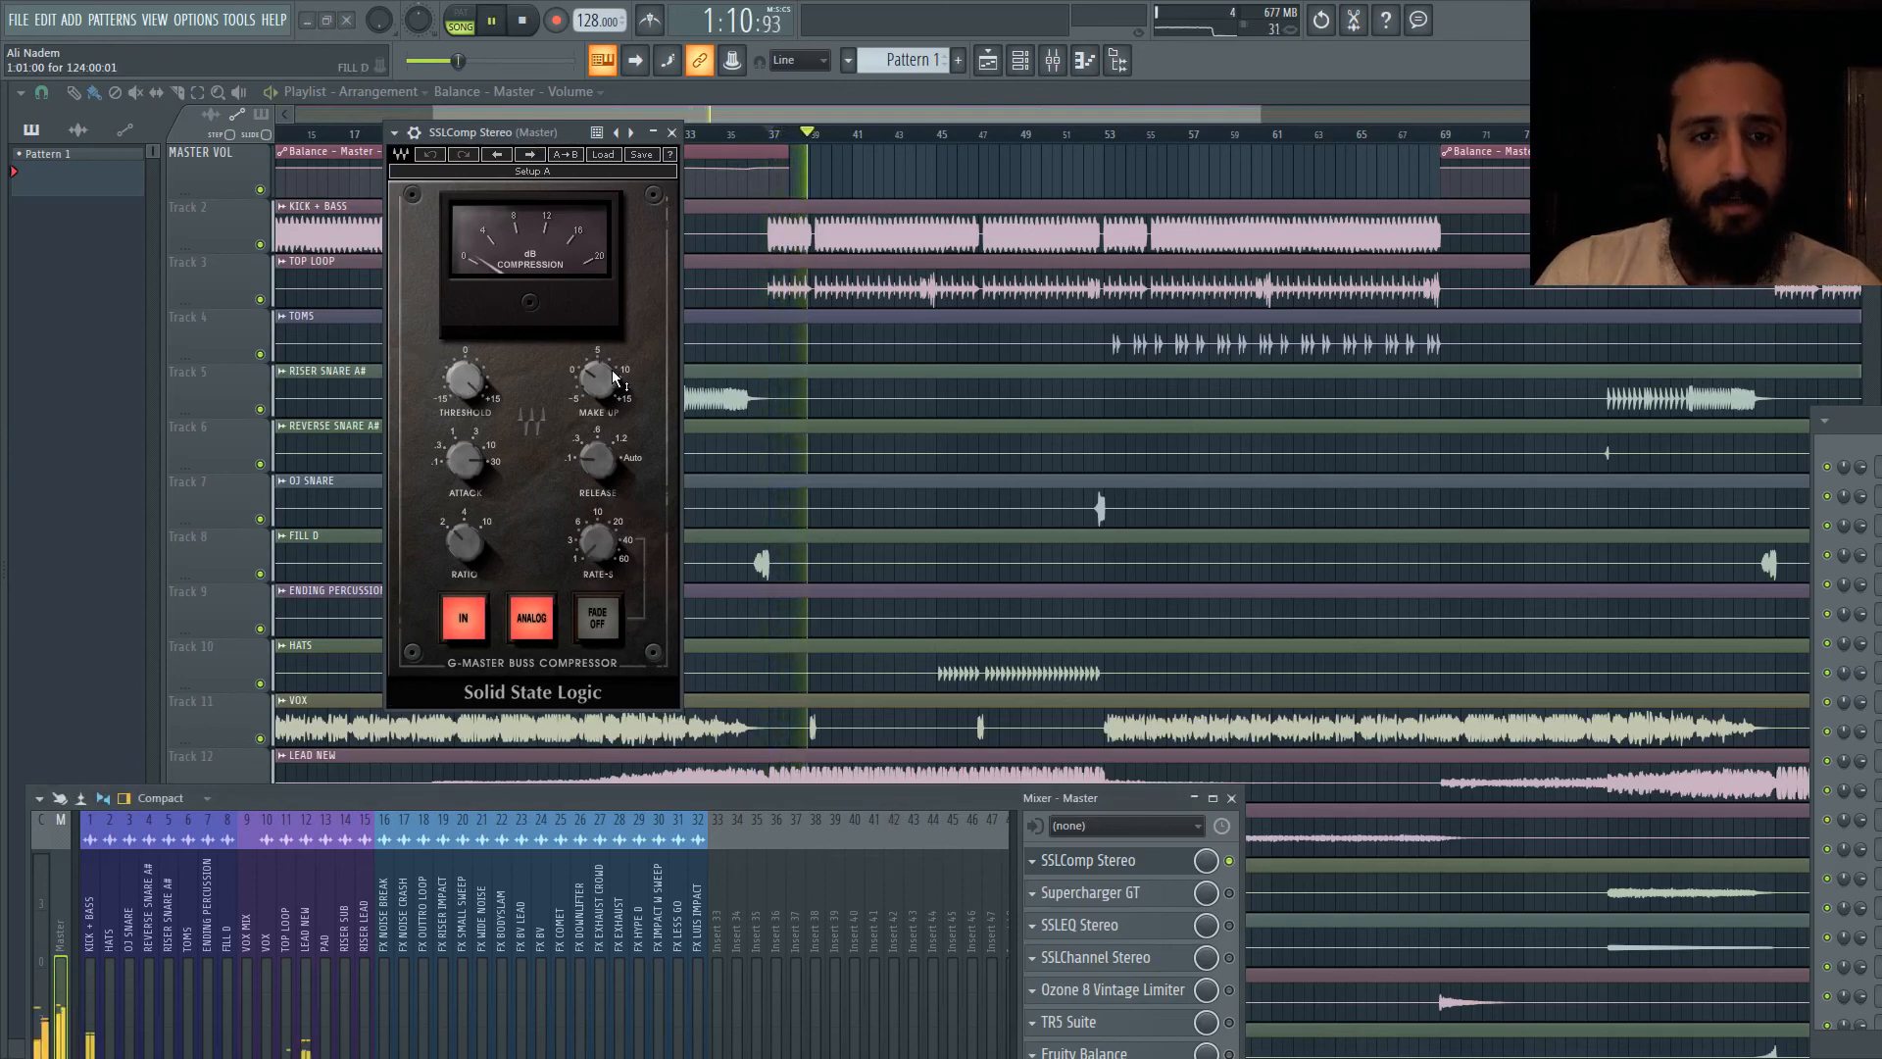
mouse_move(611, 375)
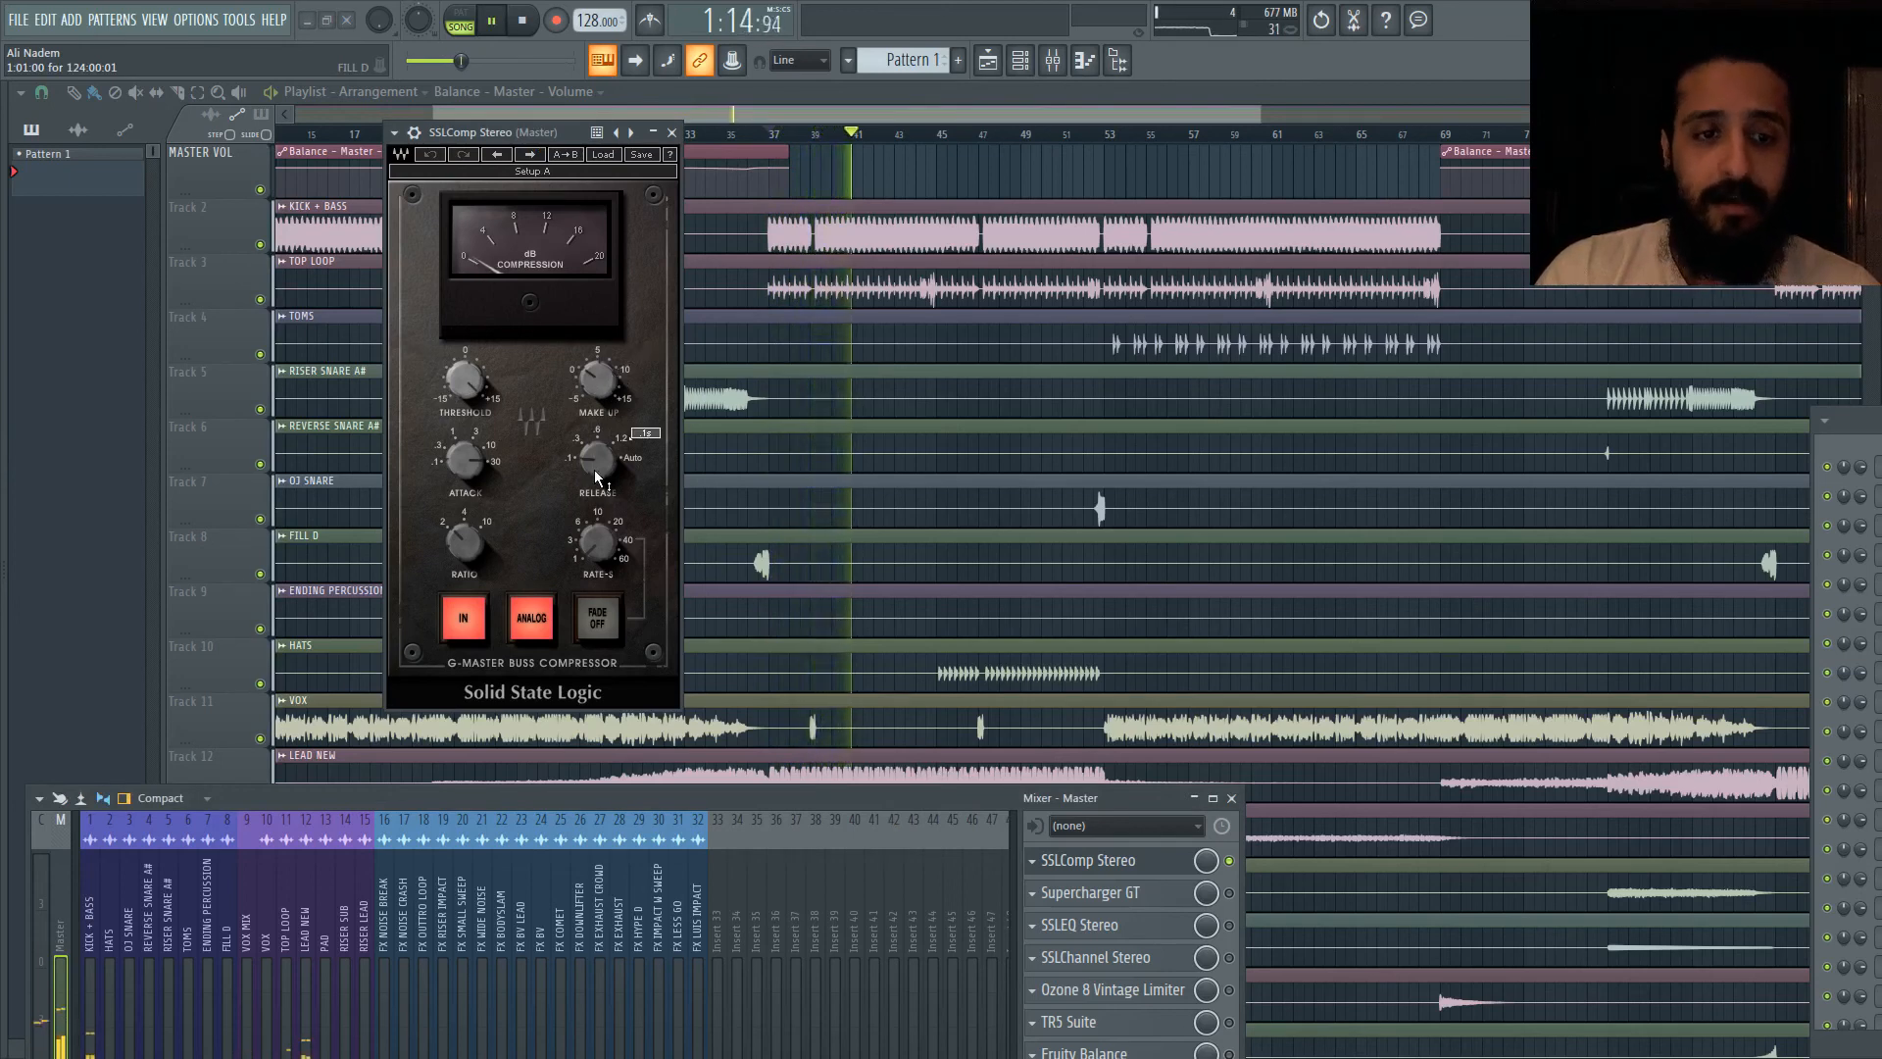
mouse_move(473, 464)
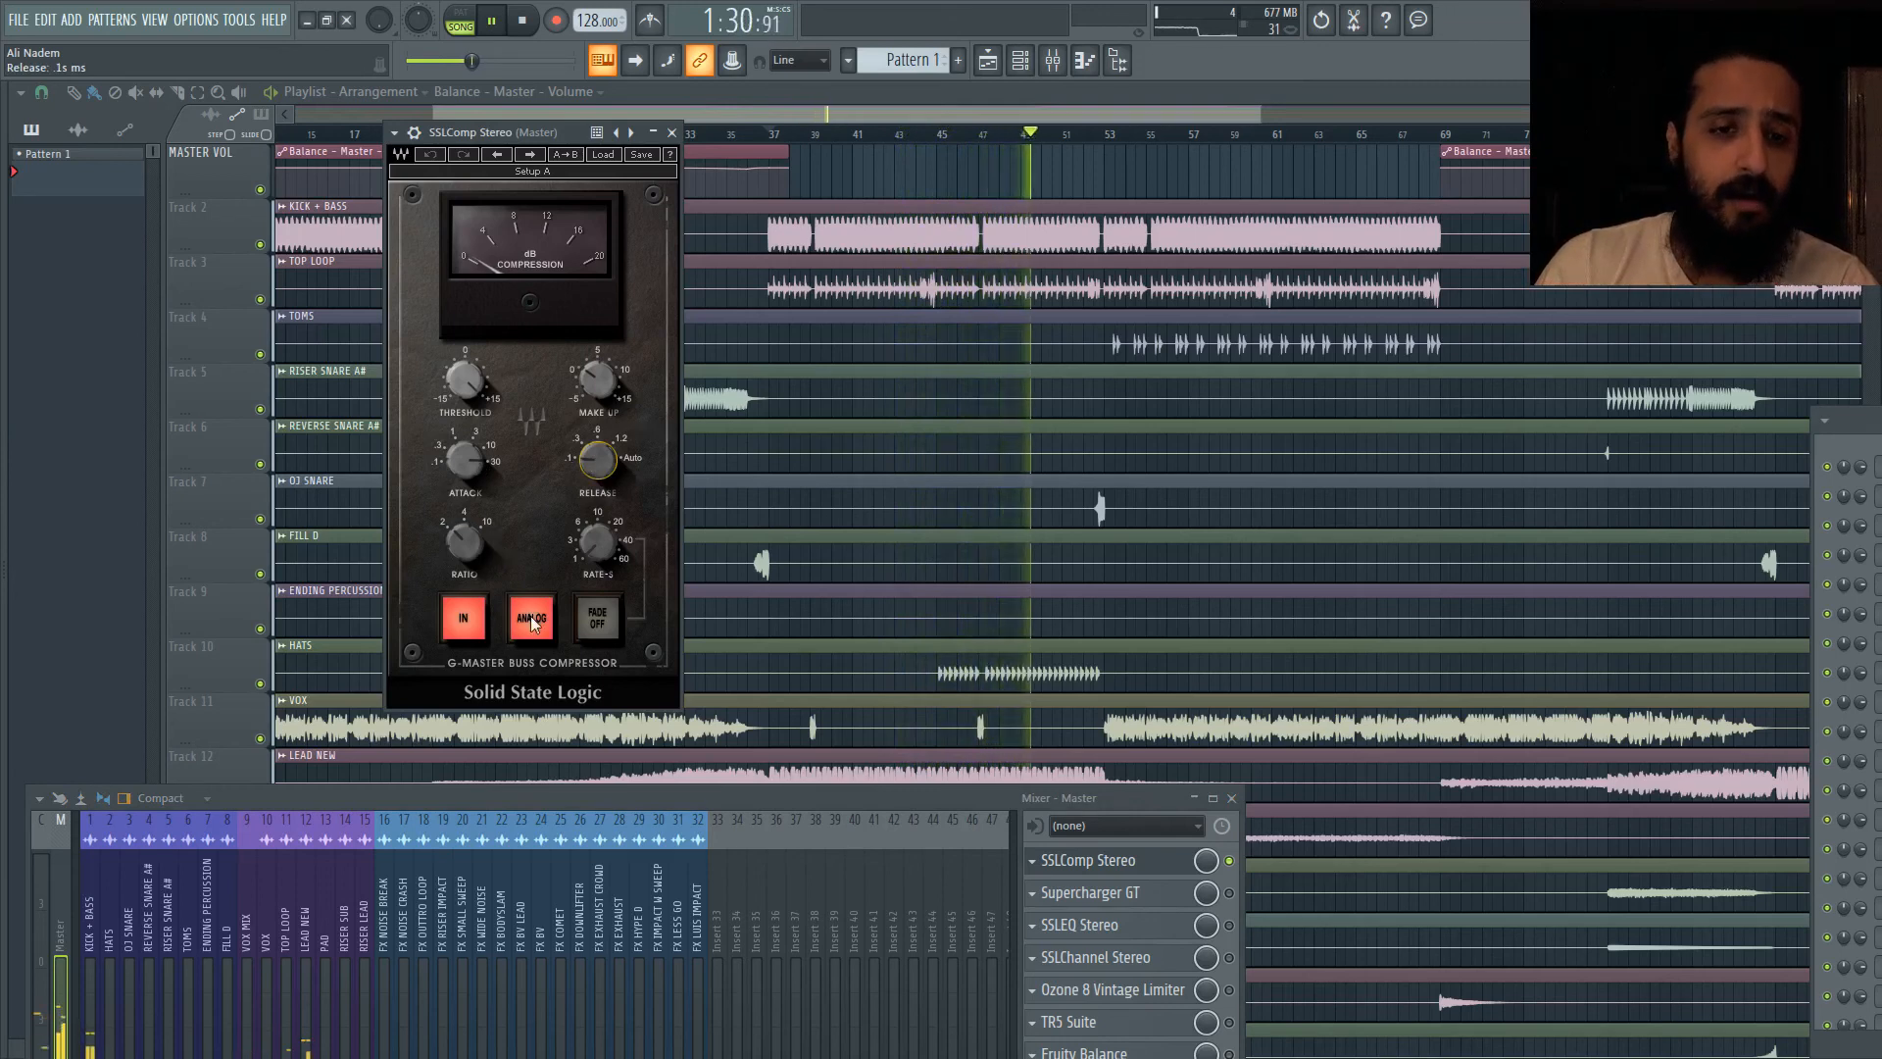
click(672, 132)
key(space)
Step: Re-enable Supercharger GT on the master channel and open it to examine its mix, attack, release, compress, saturation and character settings
click(1134, 893)
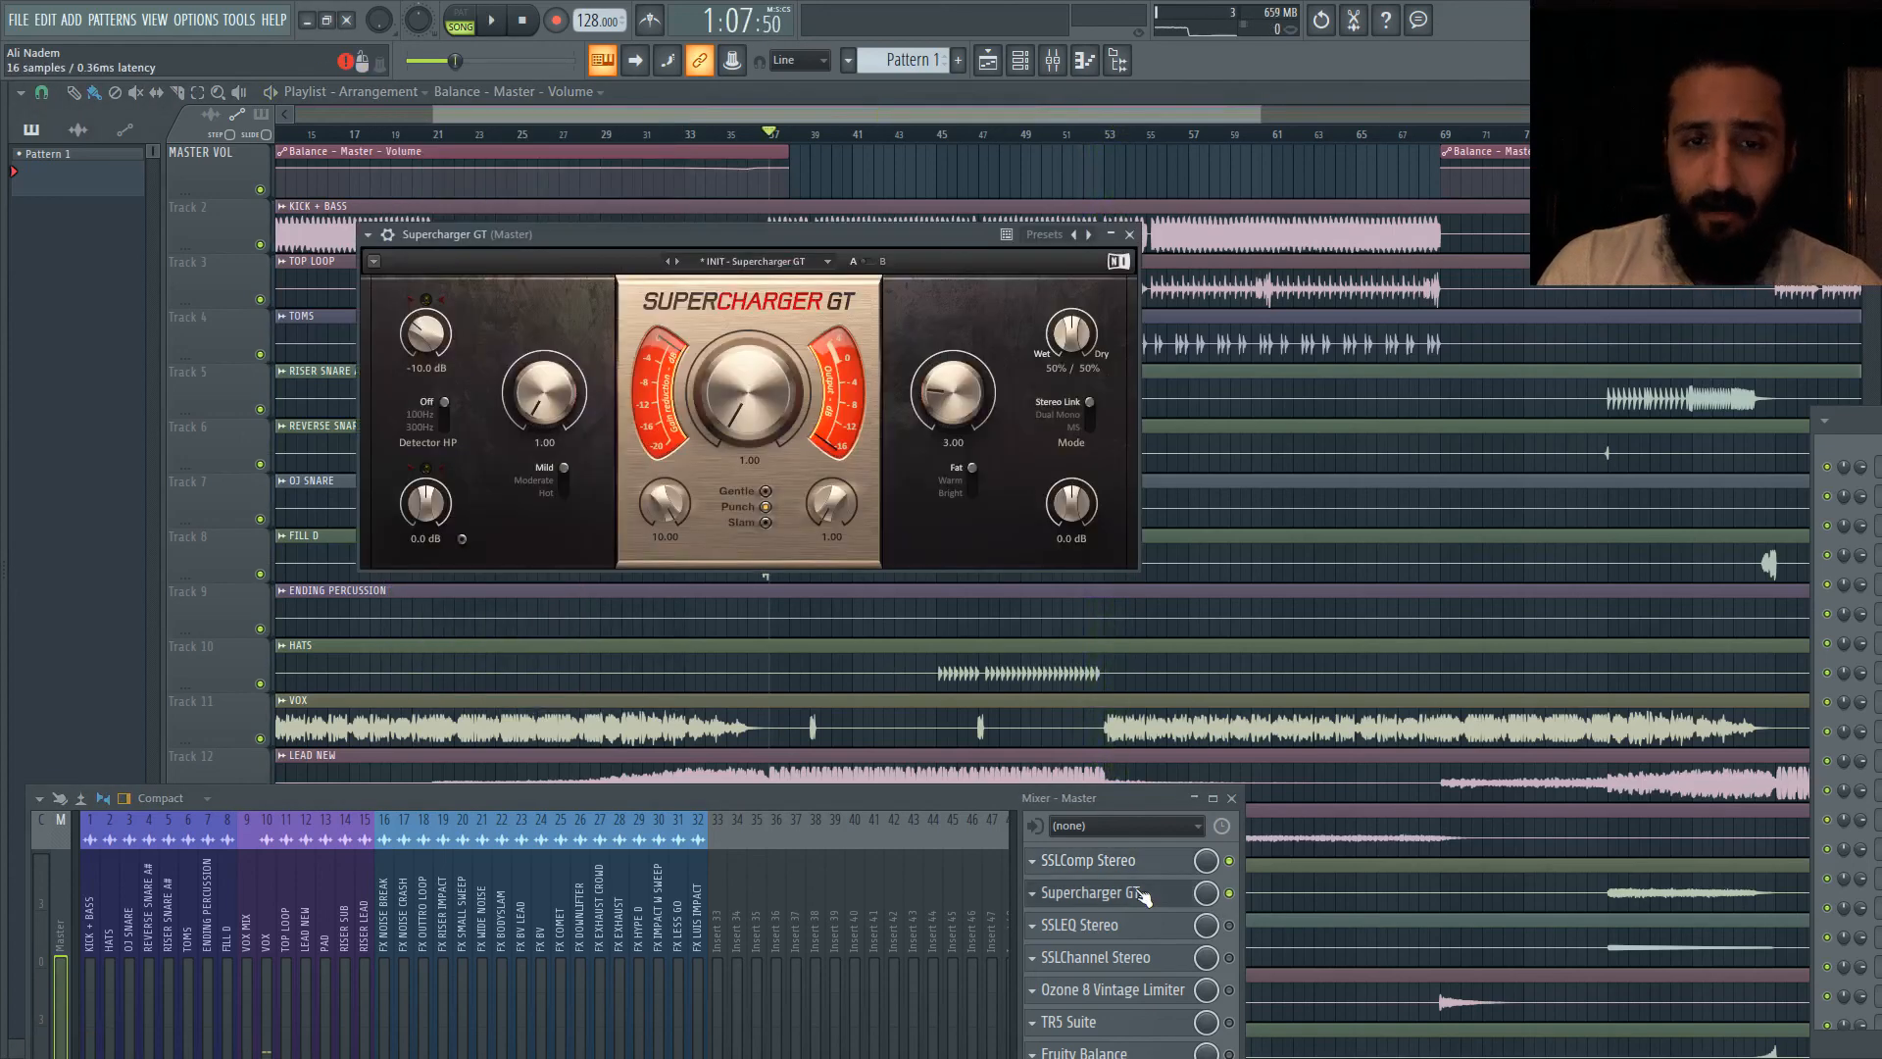
drag(908, 233, 778, 295)
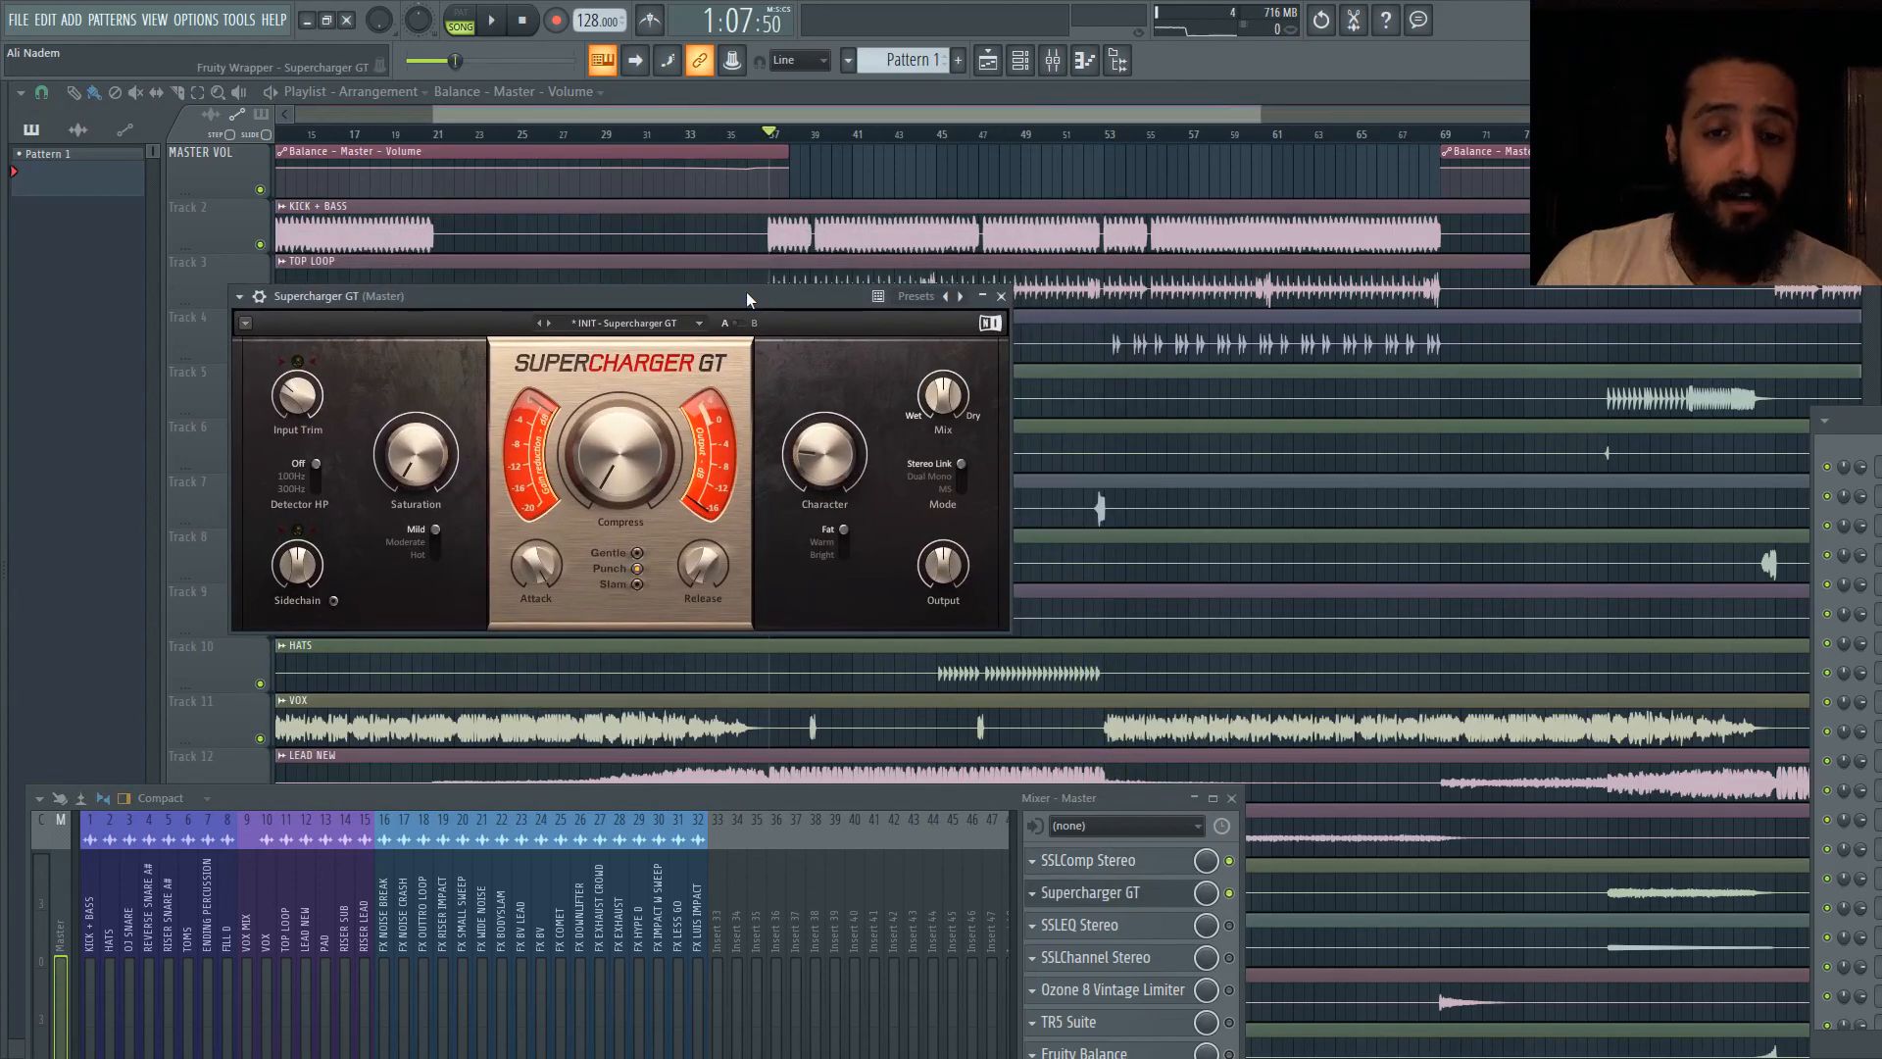
mouse_move(937, 397)
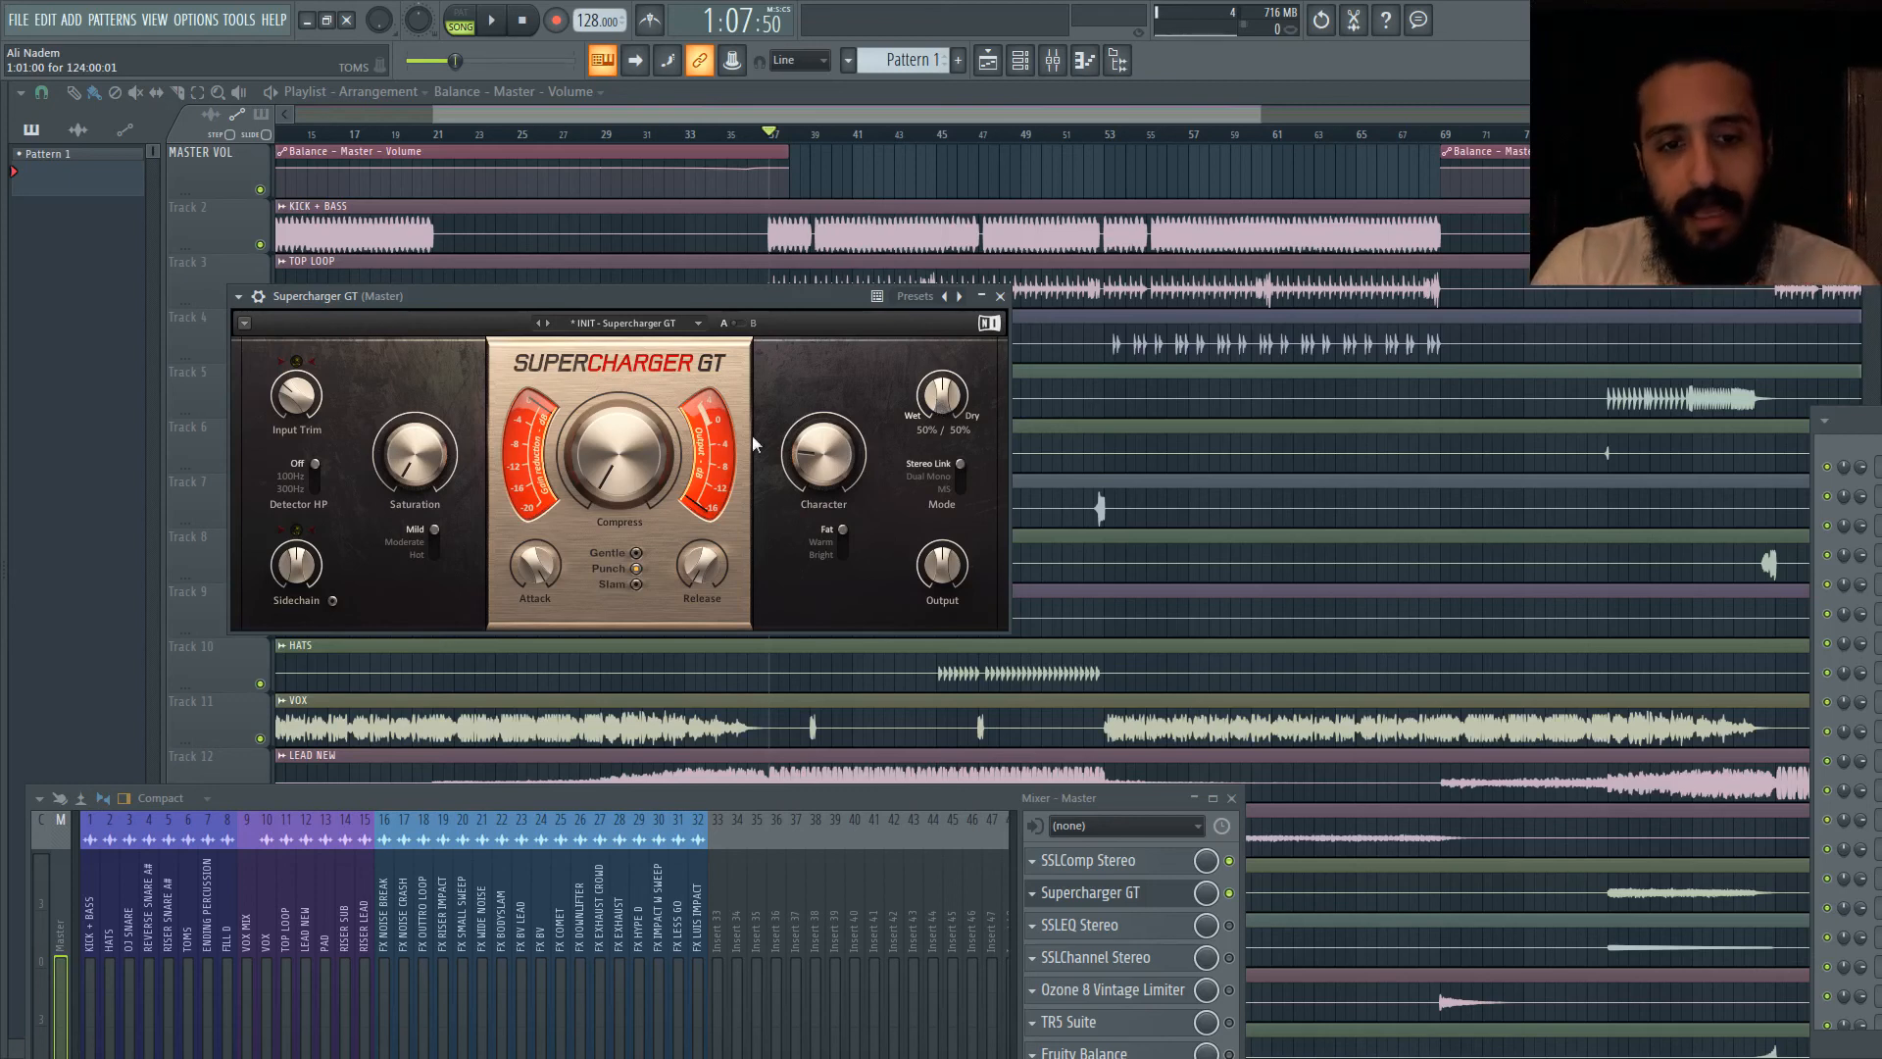
mouse_move(533, 554)
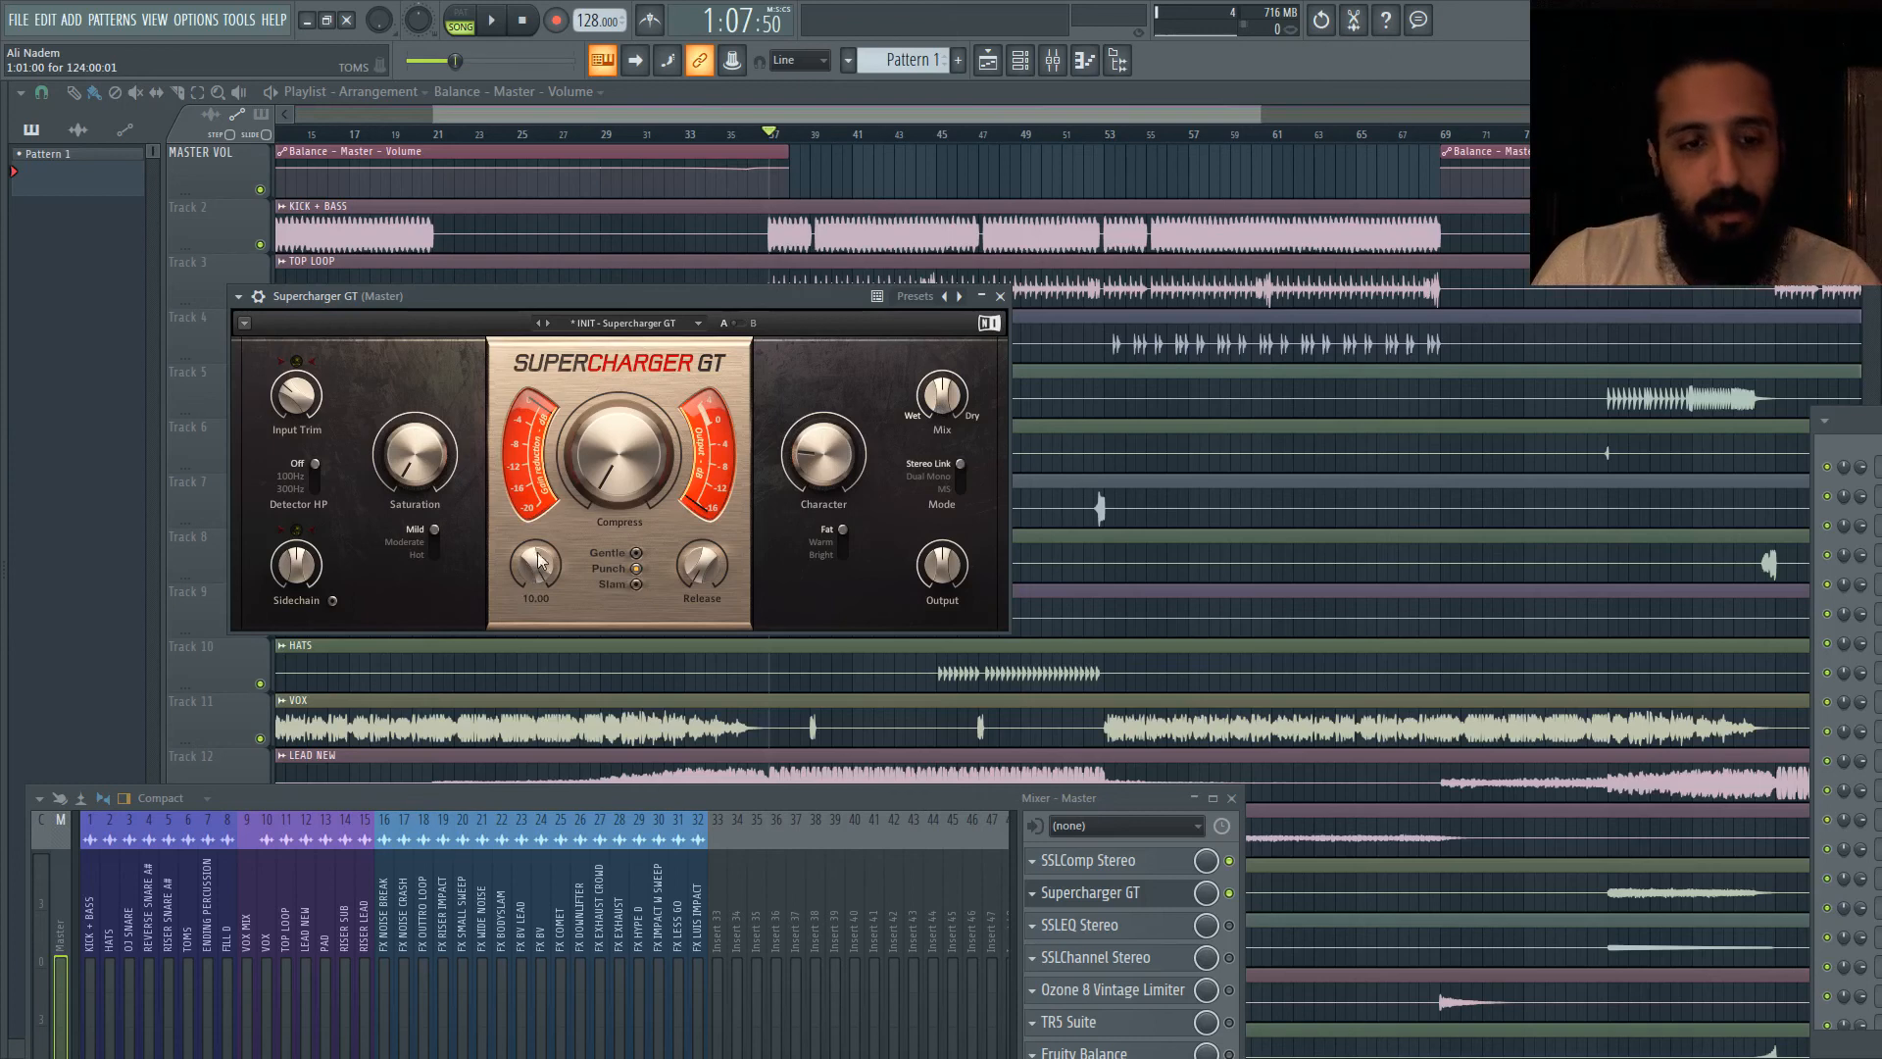
mouse_move(704, 573)
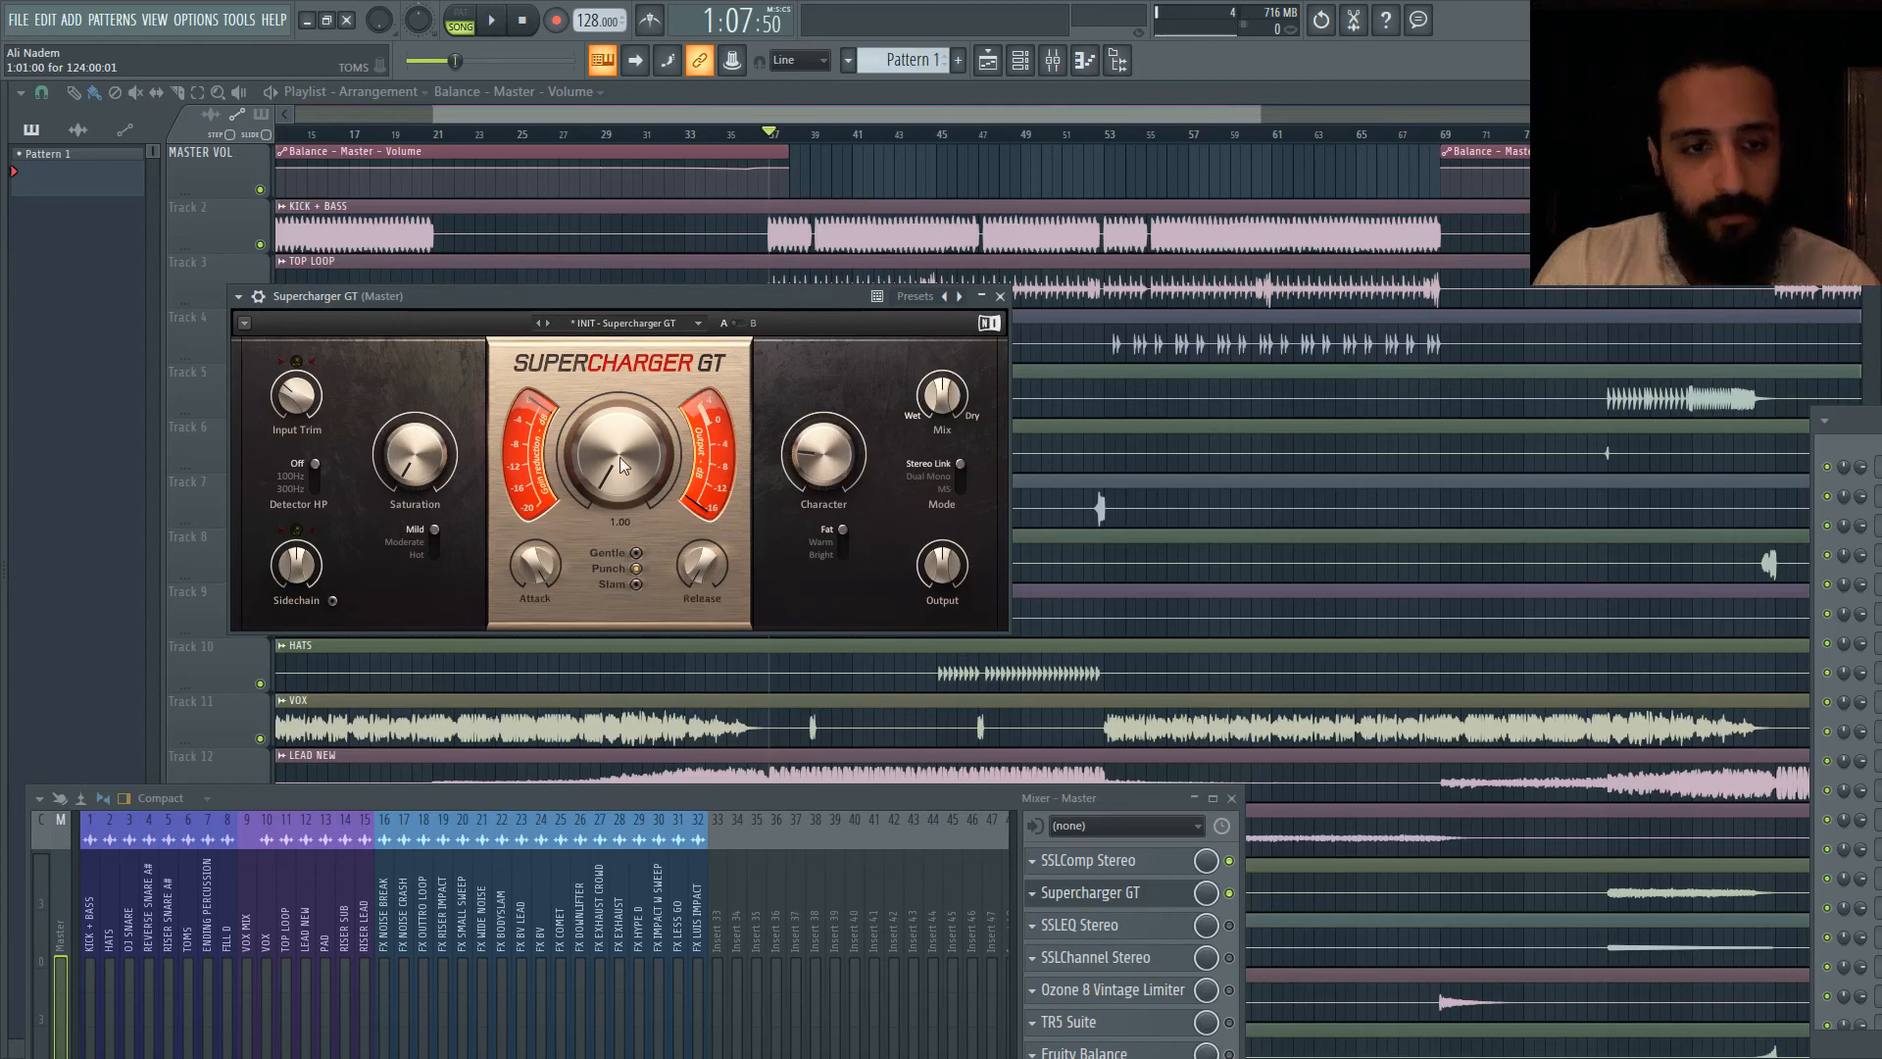
mouse_move(410, 457)
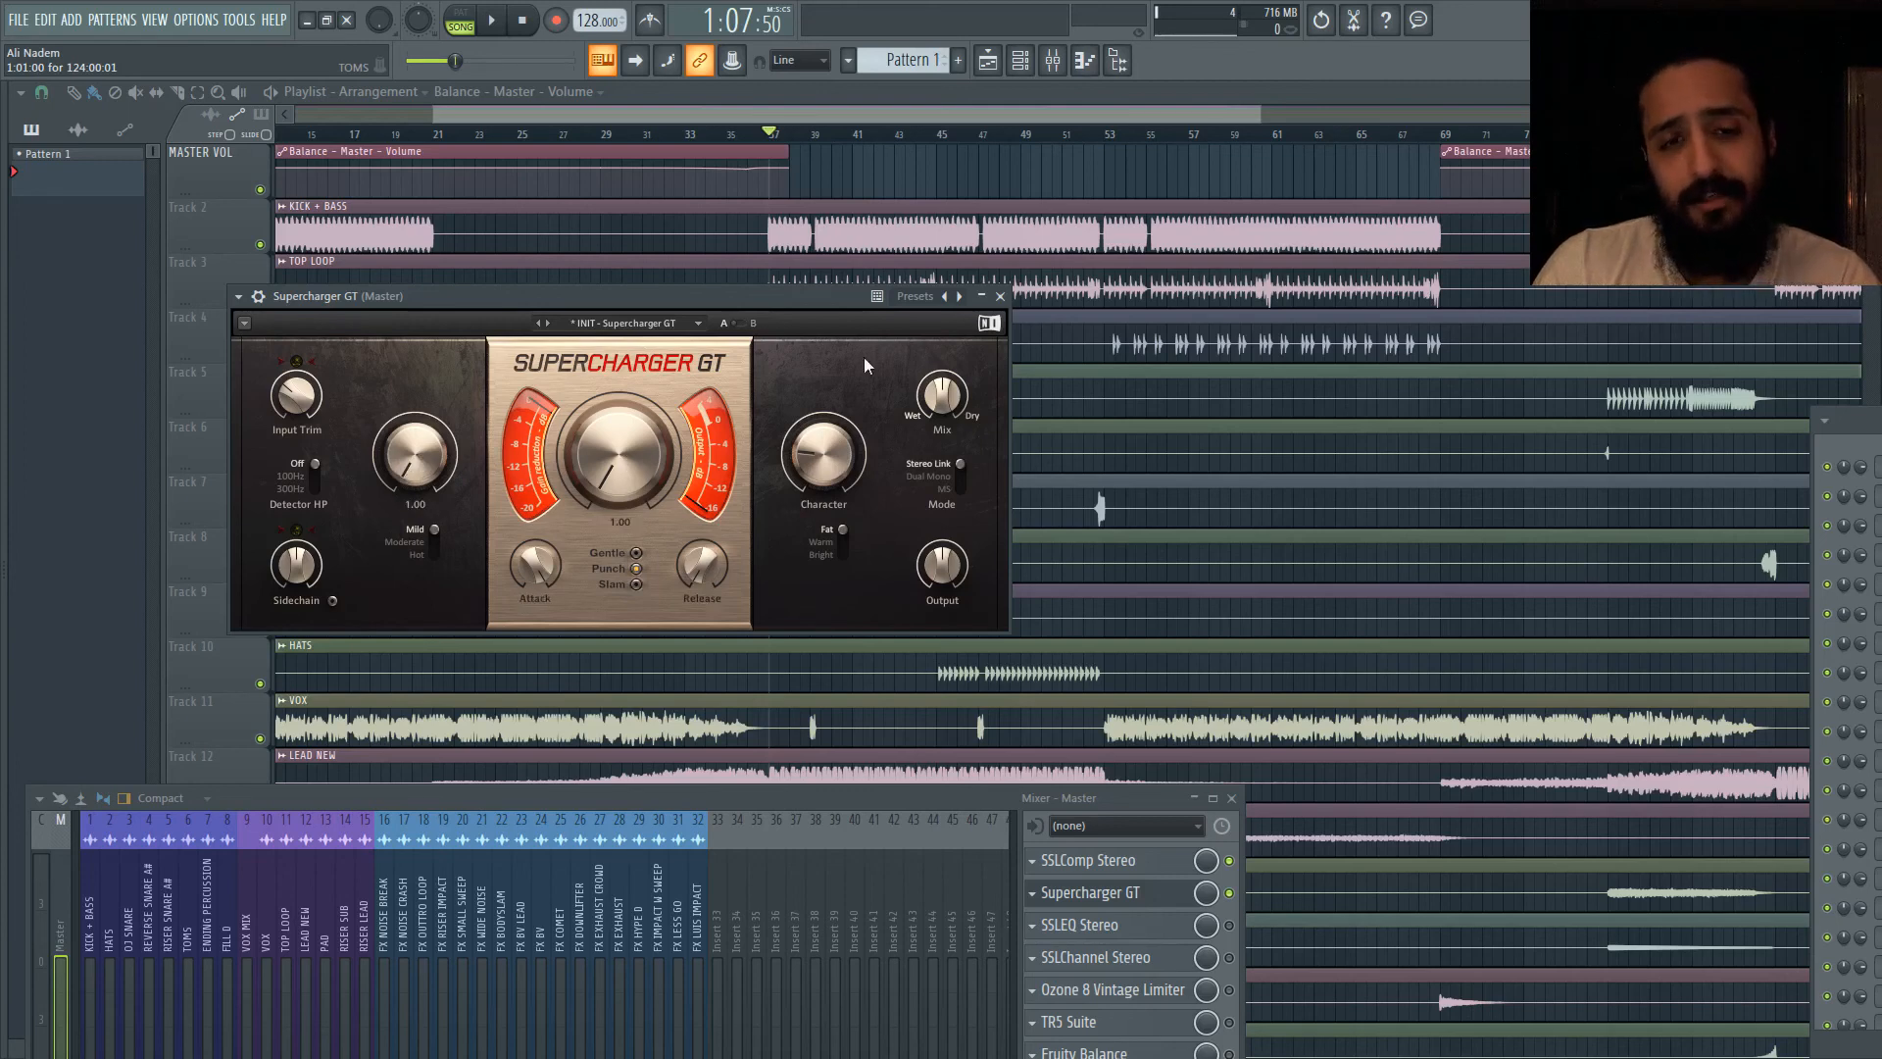
drag(810, 296, 768, 323)
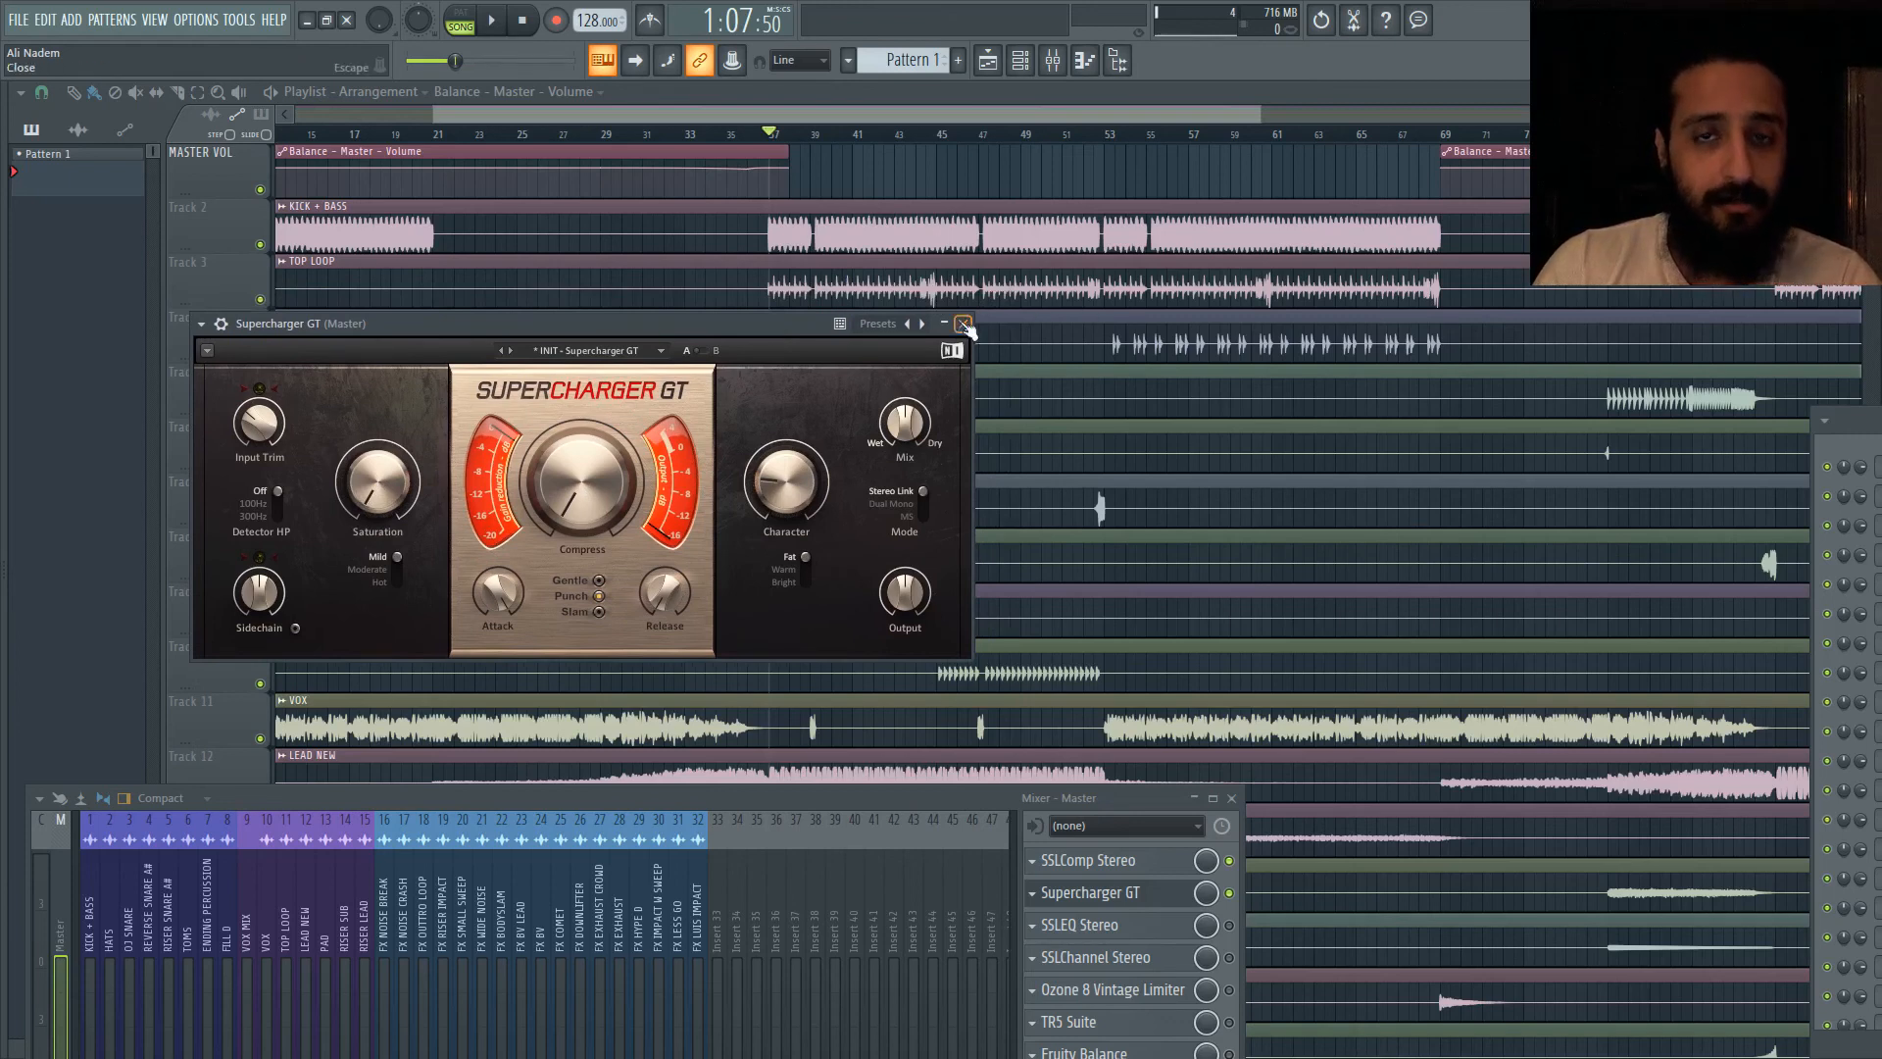
mouse_move(789, 490)
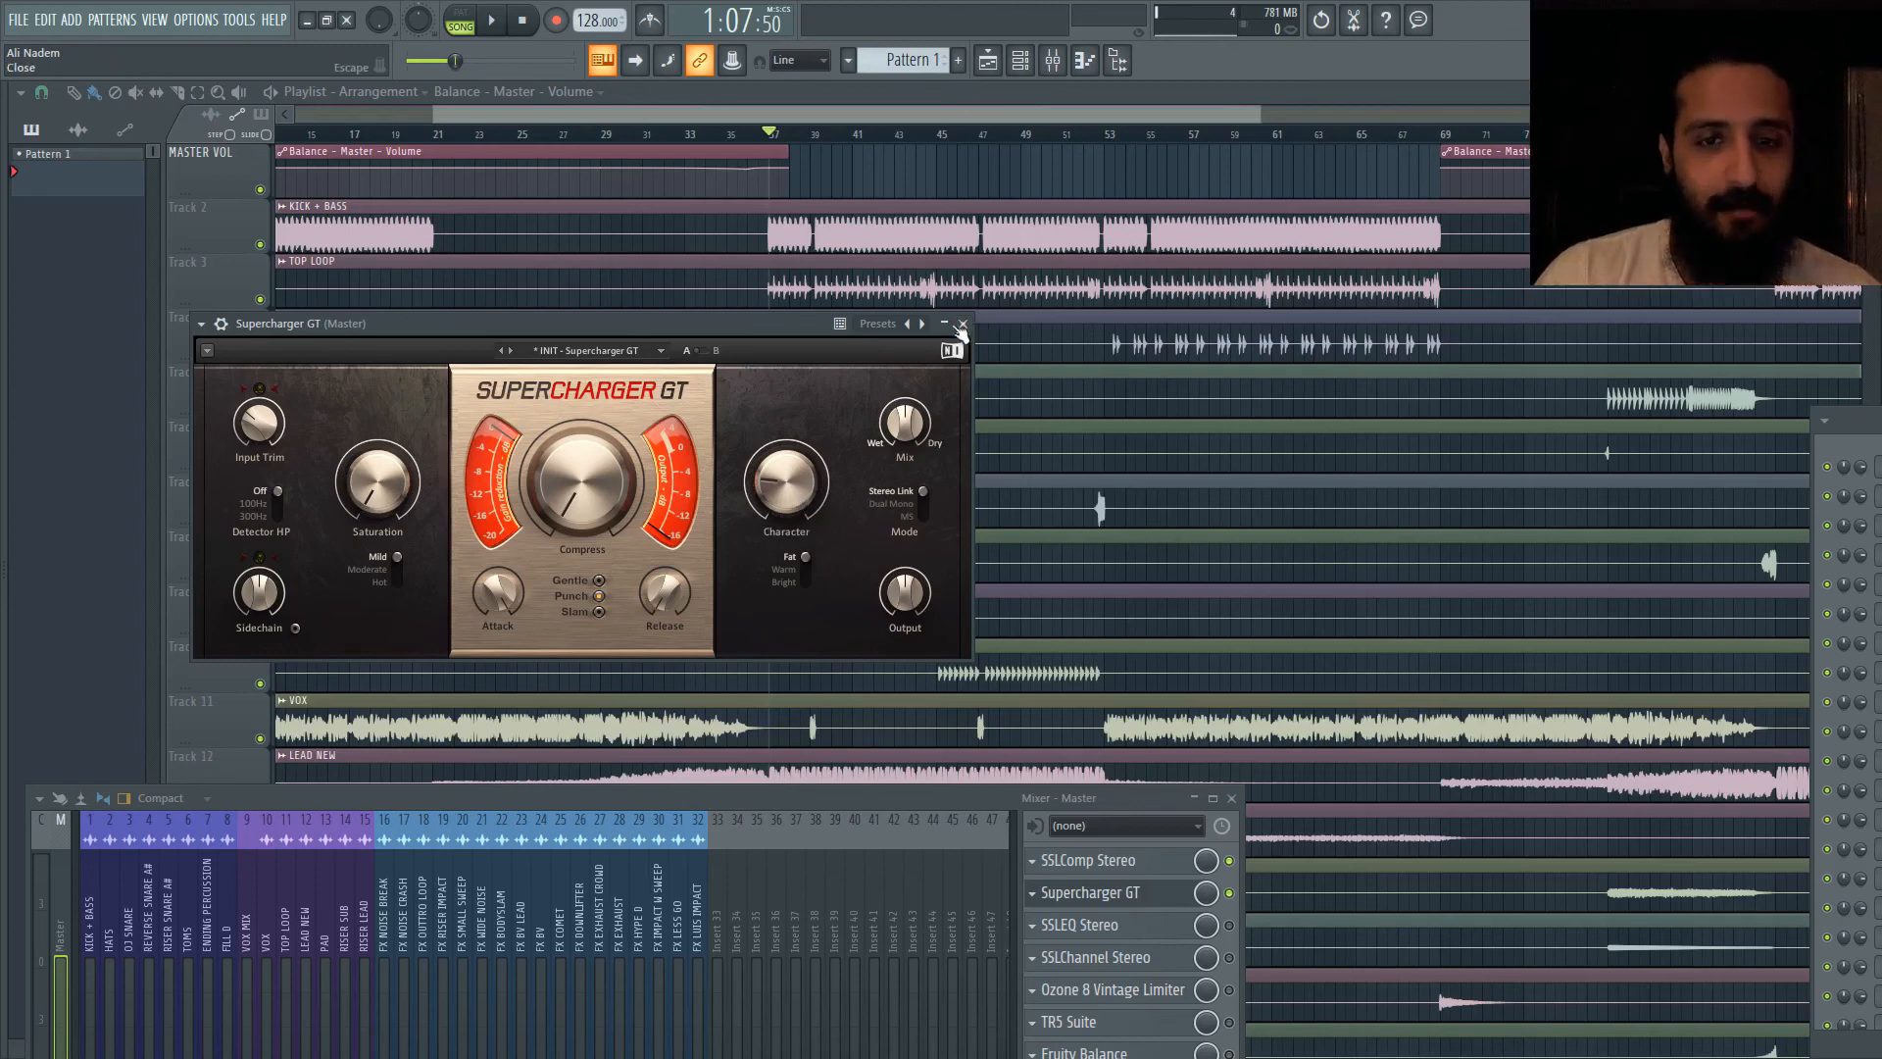
Step: Play the drop through Supercharger GT to check its level meters, stop playback and close the plugin
click(492, 20)
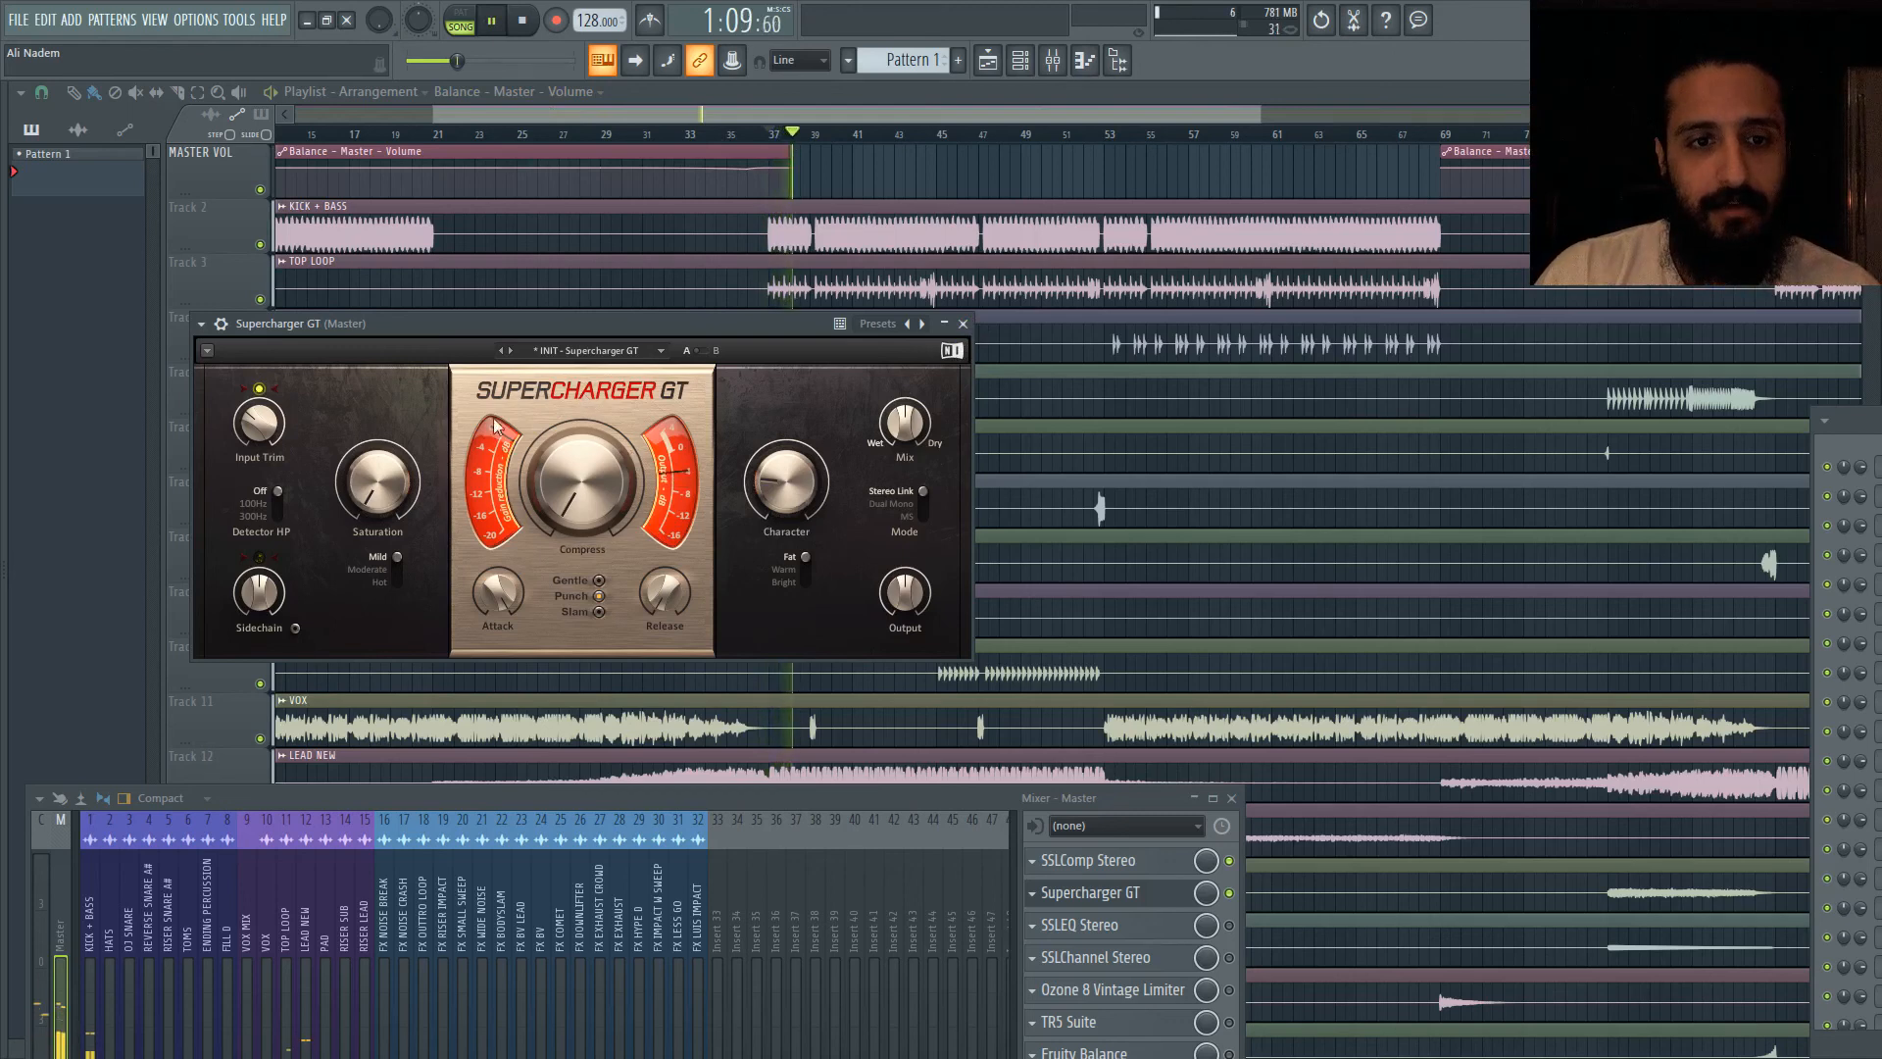
drag(768, 327, 755, 338)
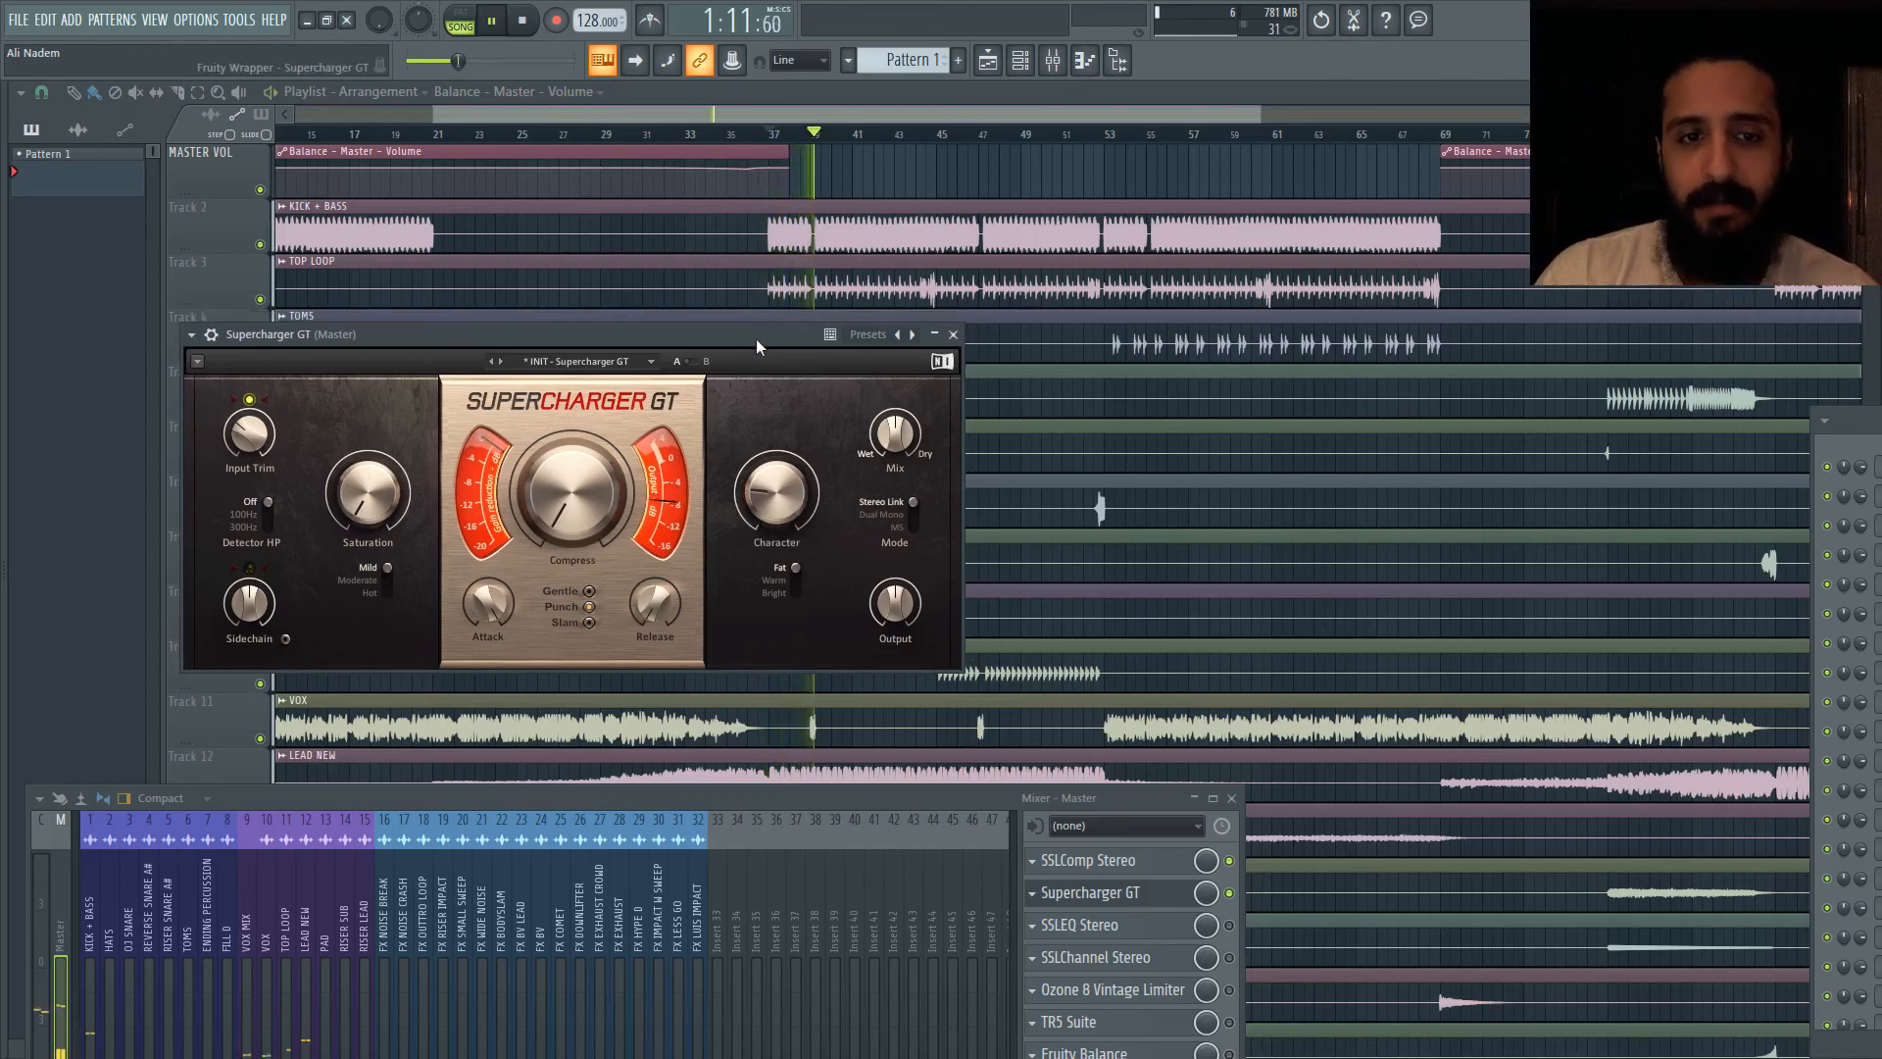
key(space)
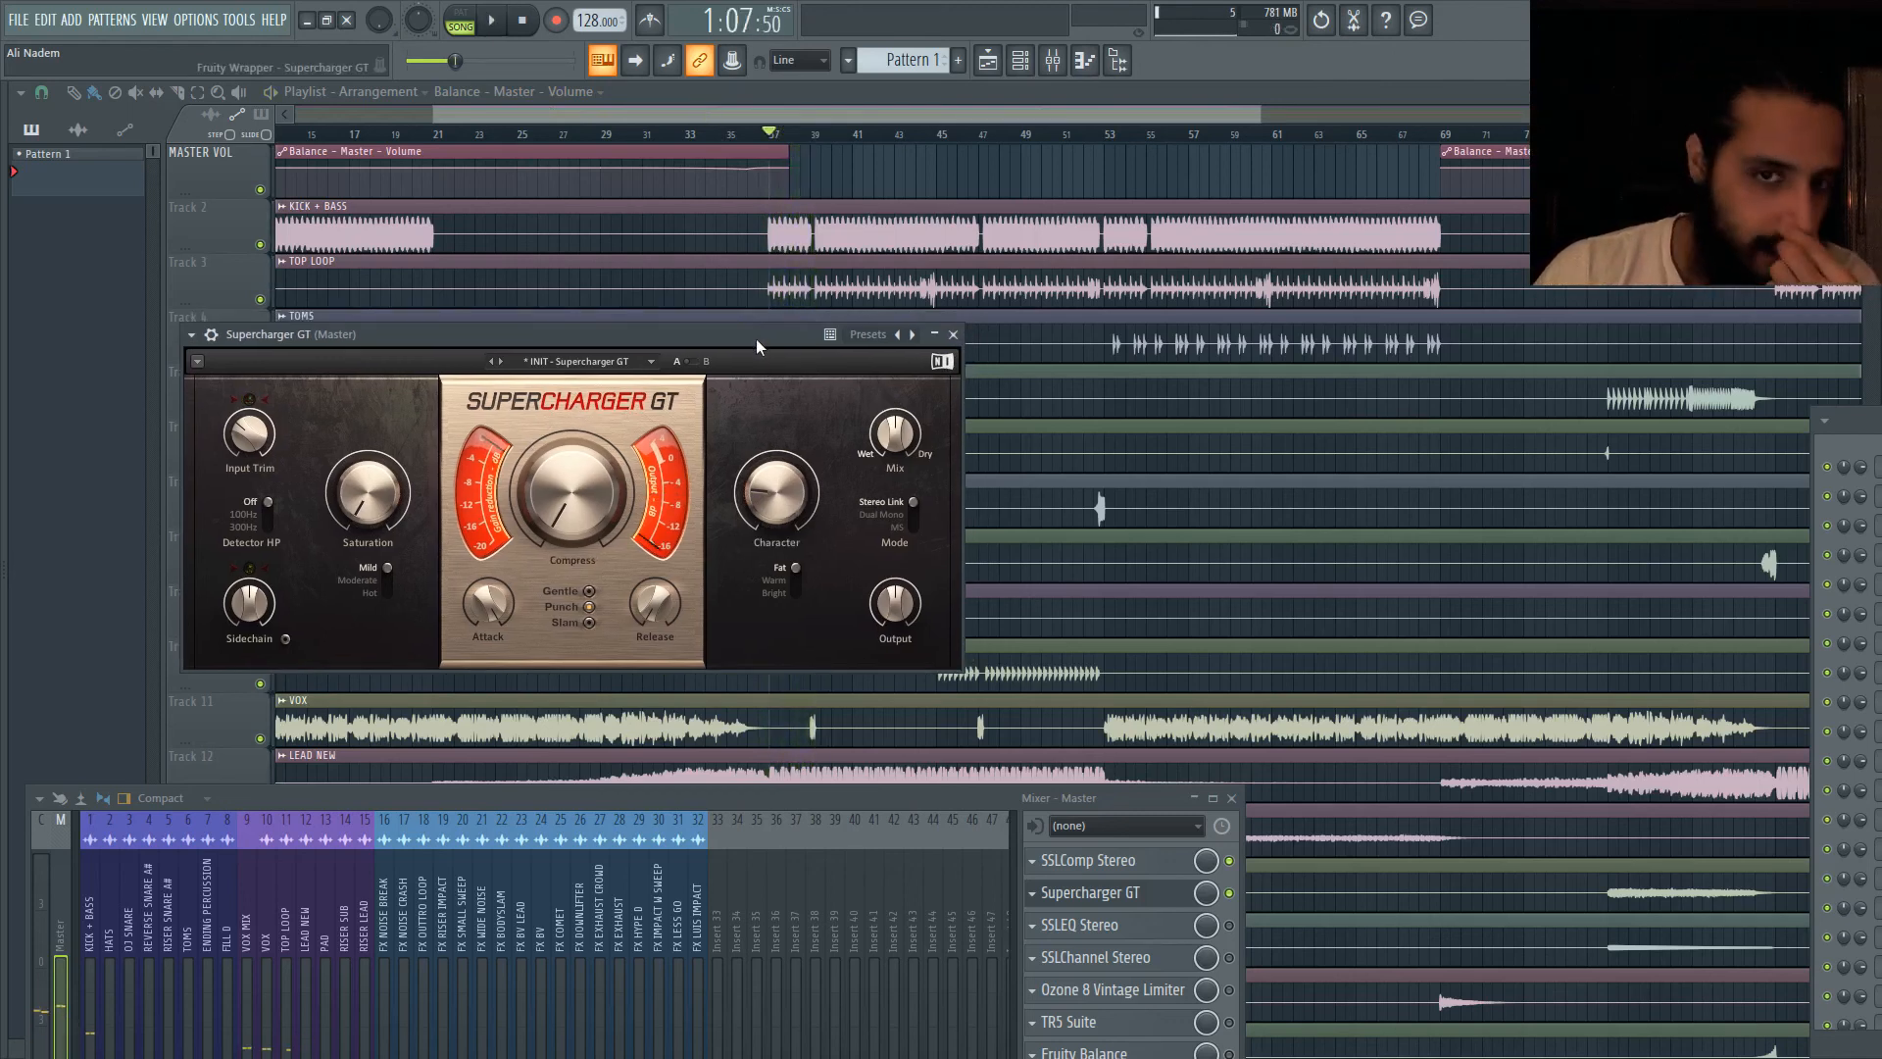
click(952, 334)
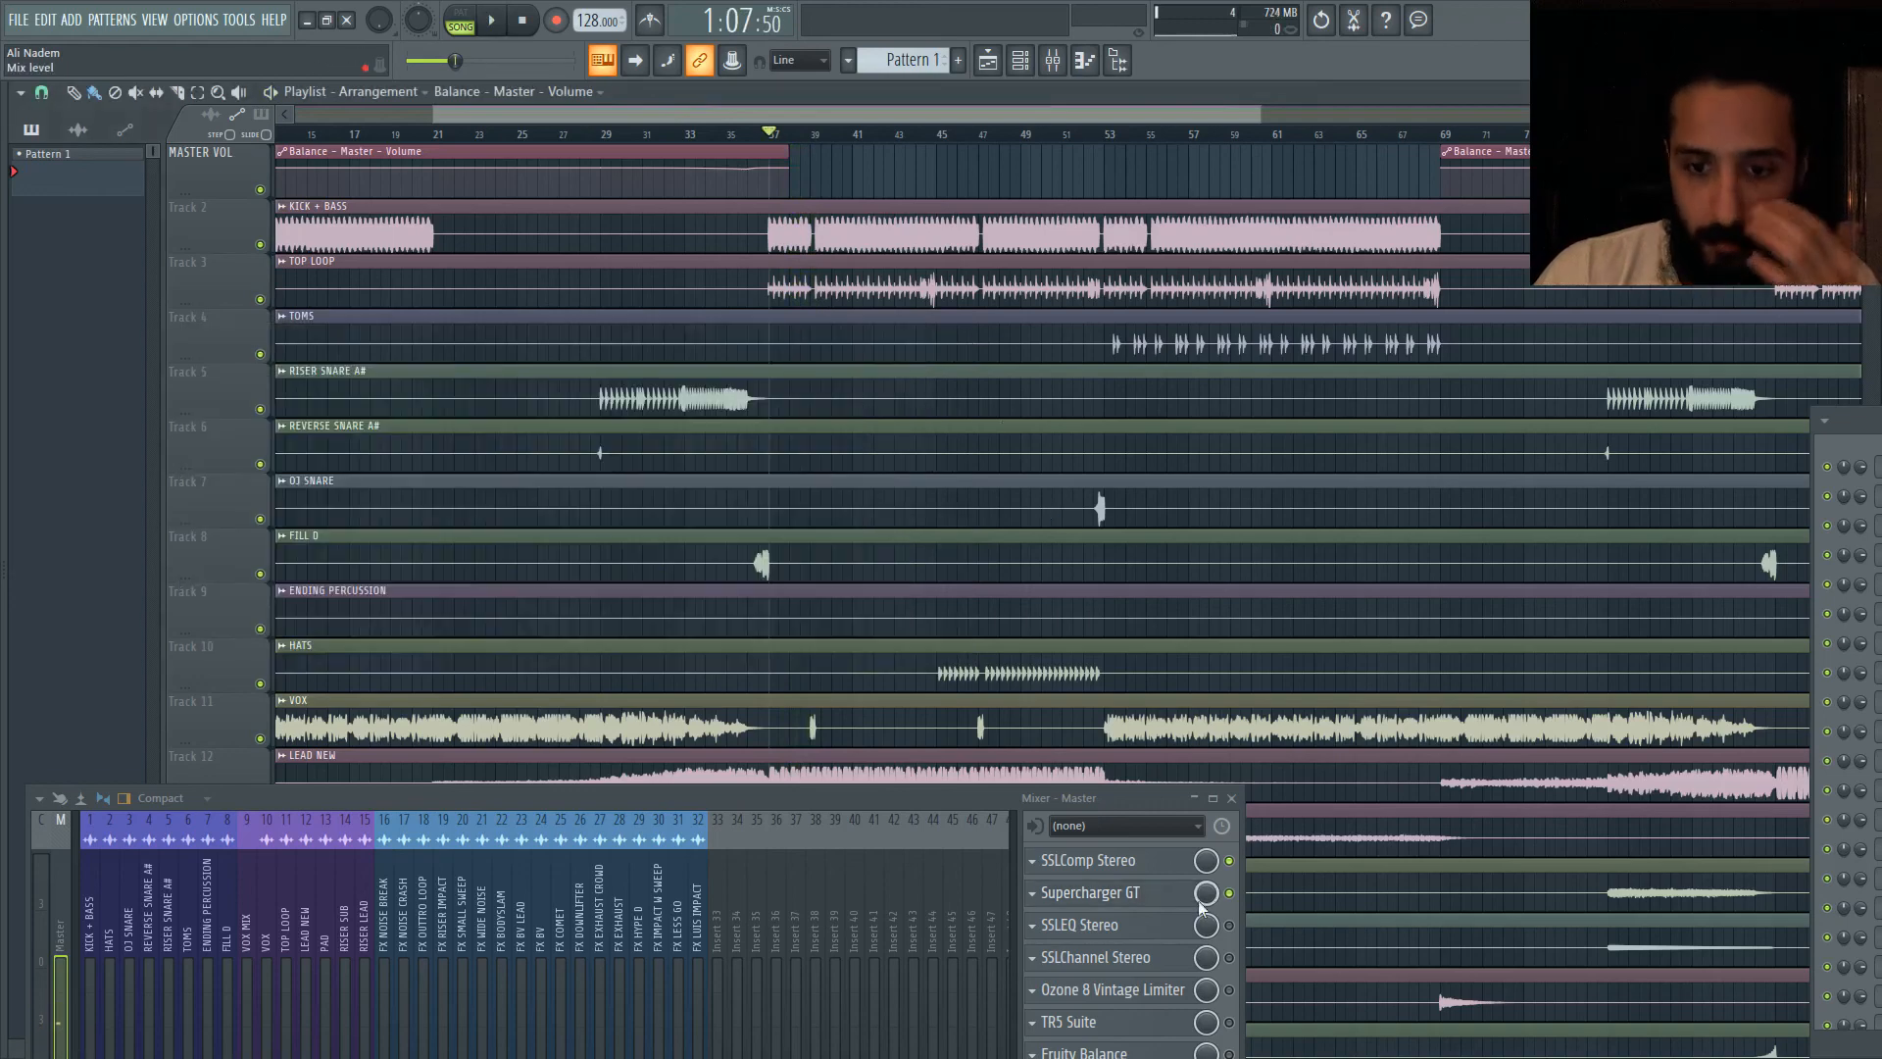
Step: Re-enable and open SSLEQ Stereo on the master channel, and toggle its EQ section in and back out
click(1132, 924)
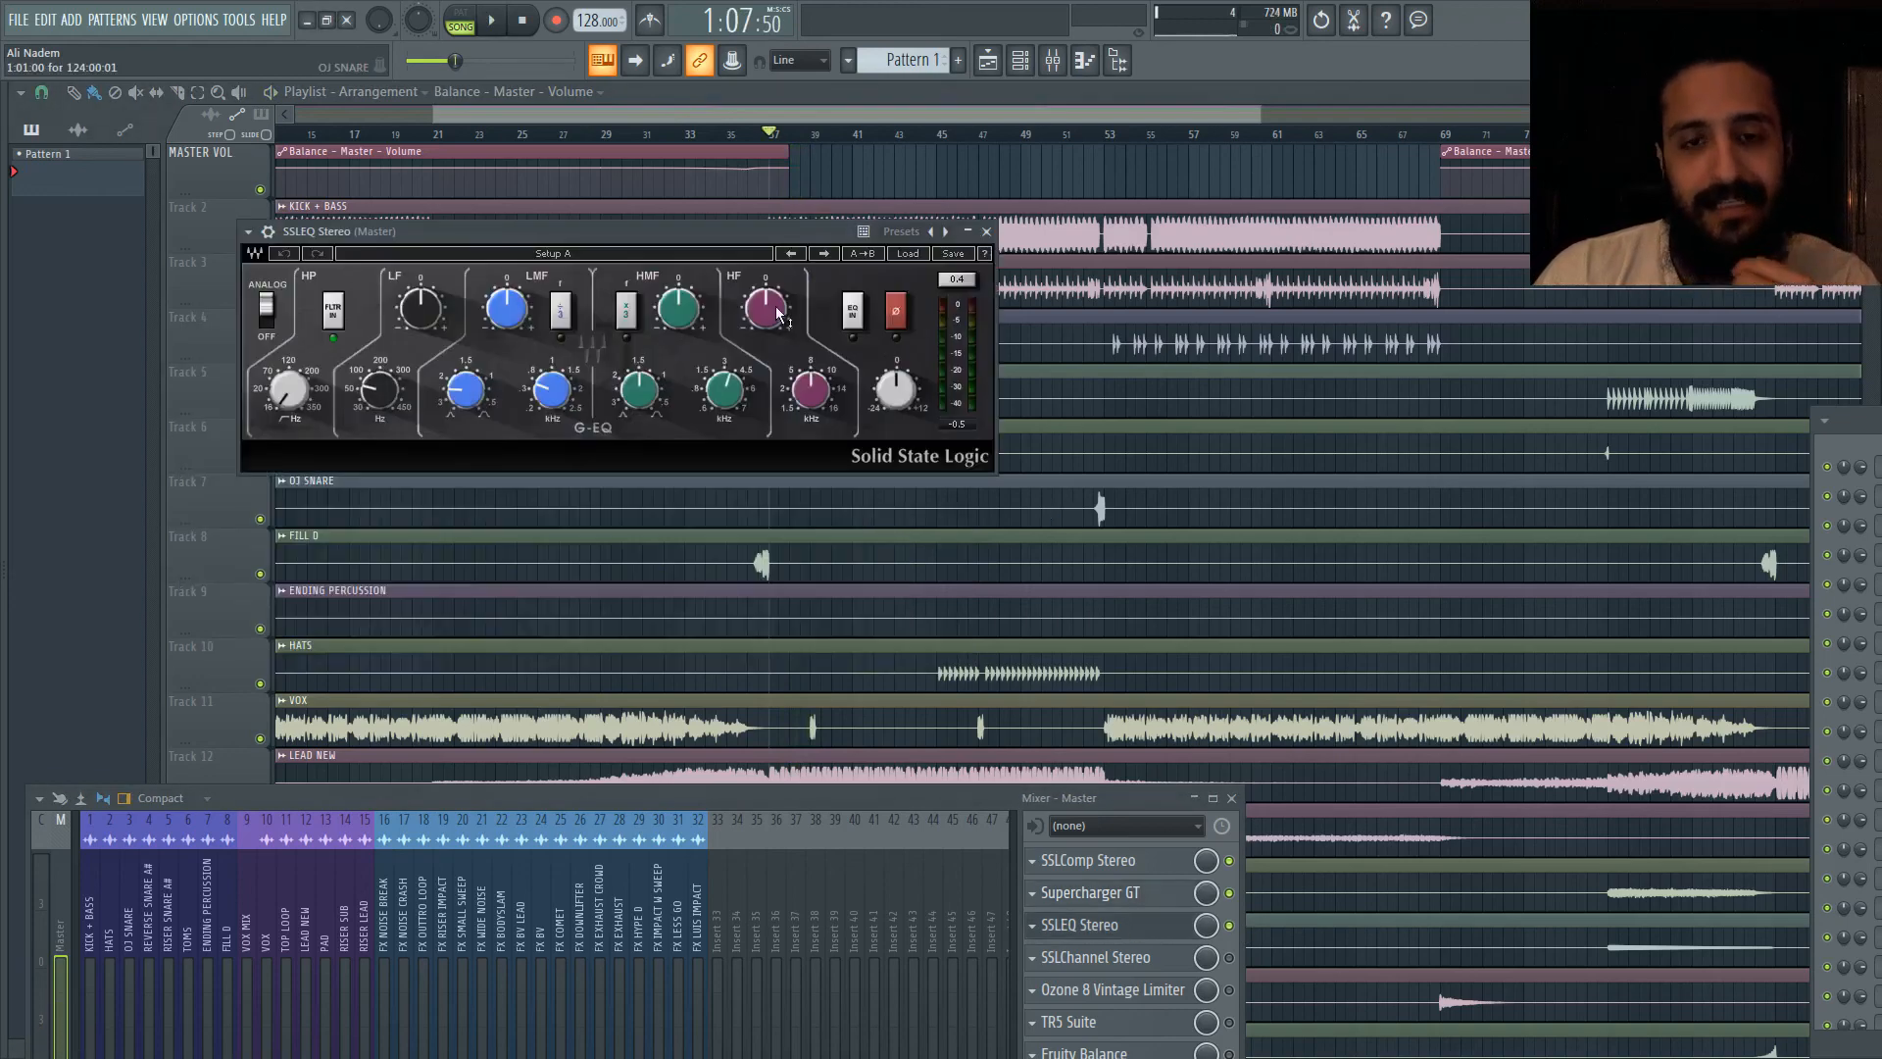
drag(708, 238, 724, 342)
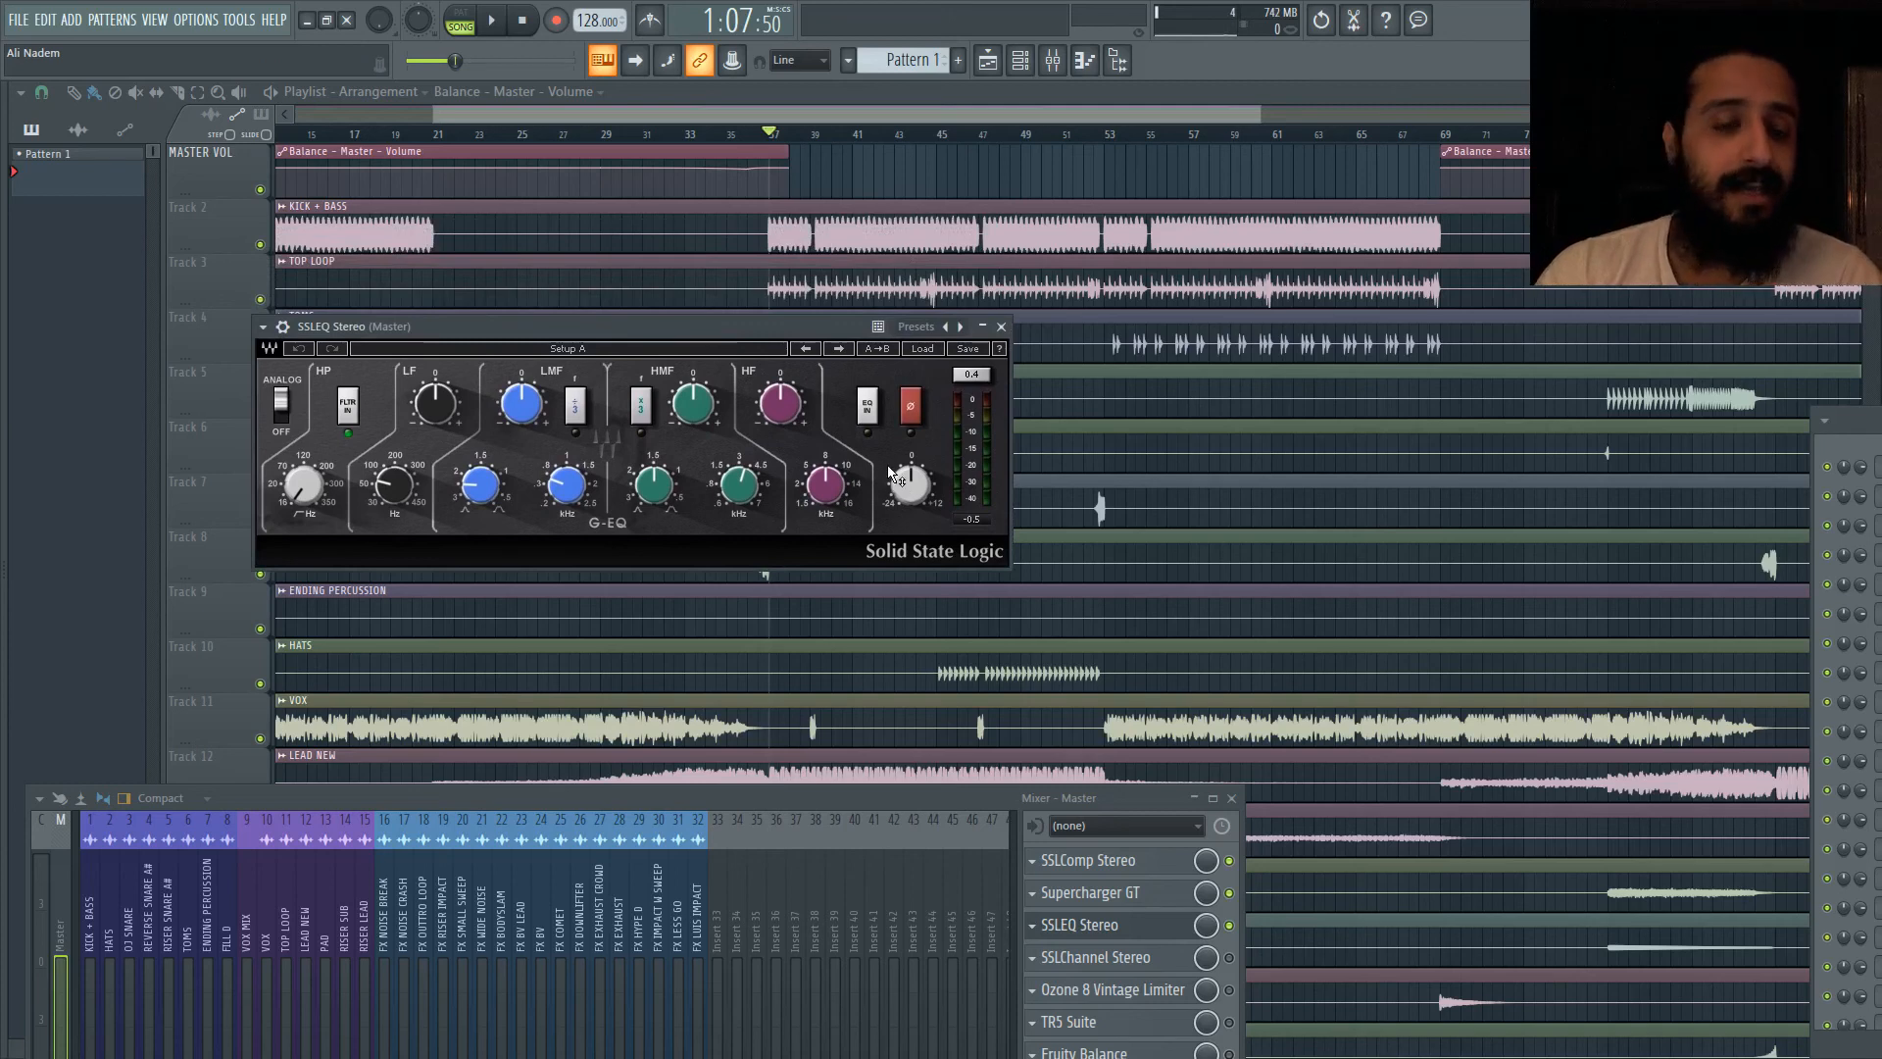
click(867, 409)
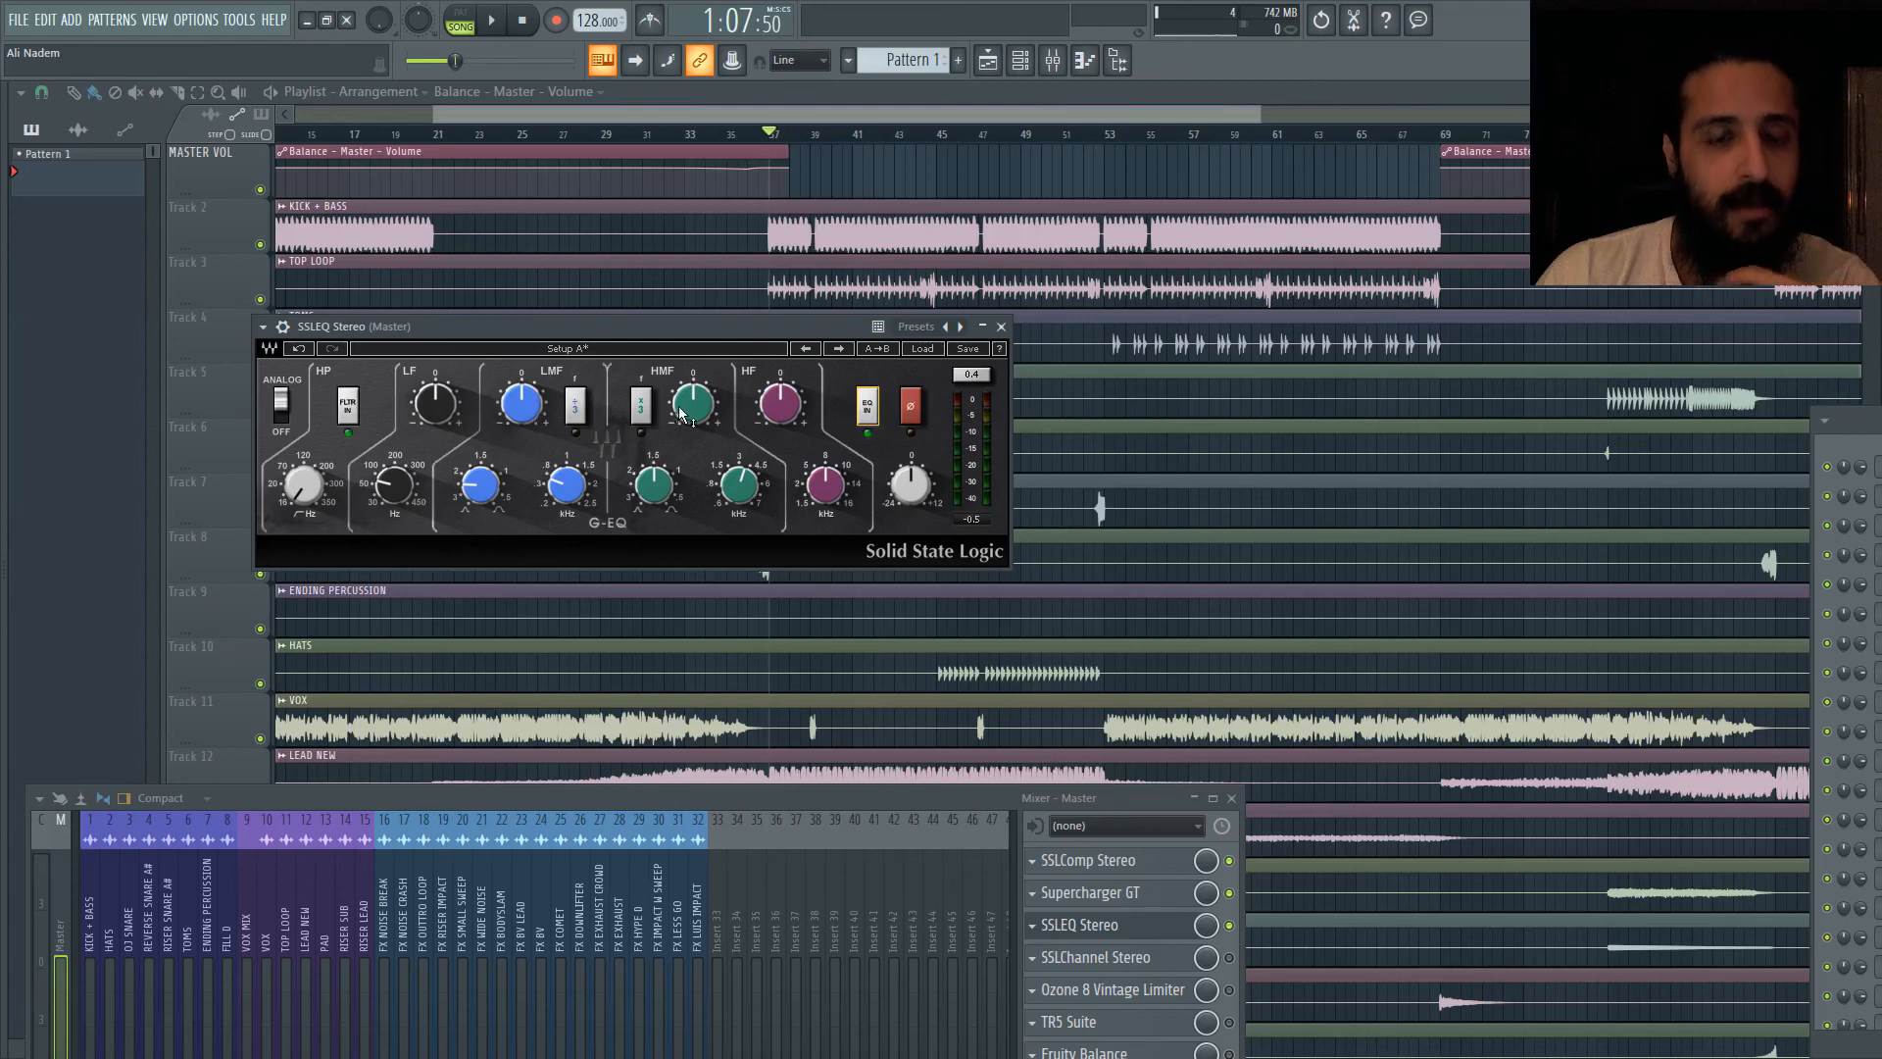
click(867, 407)
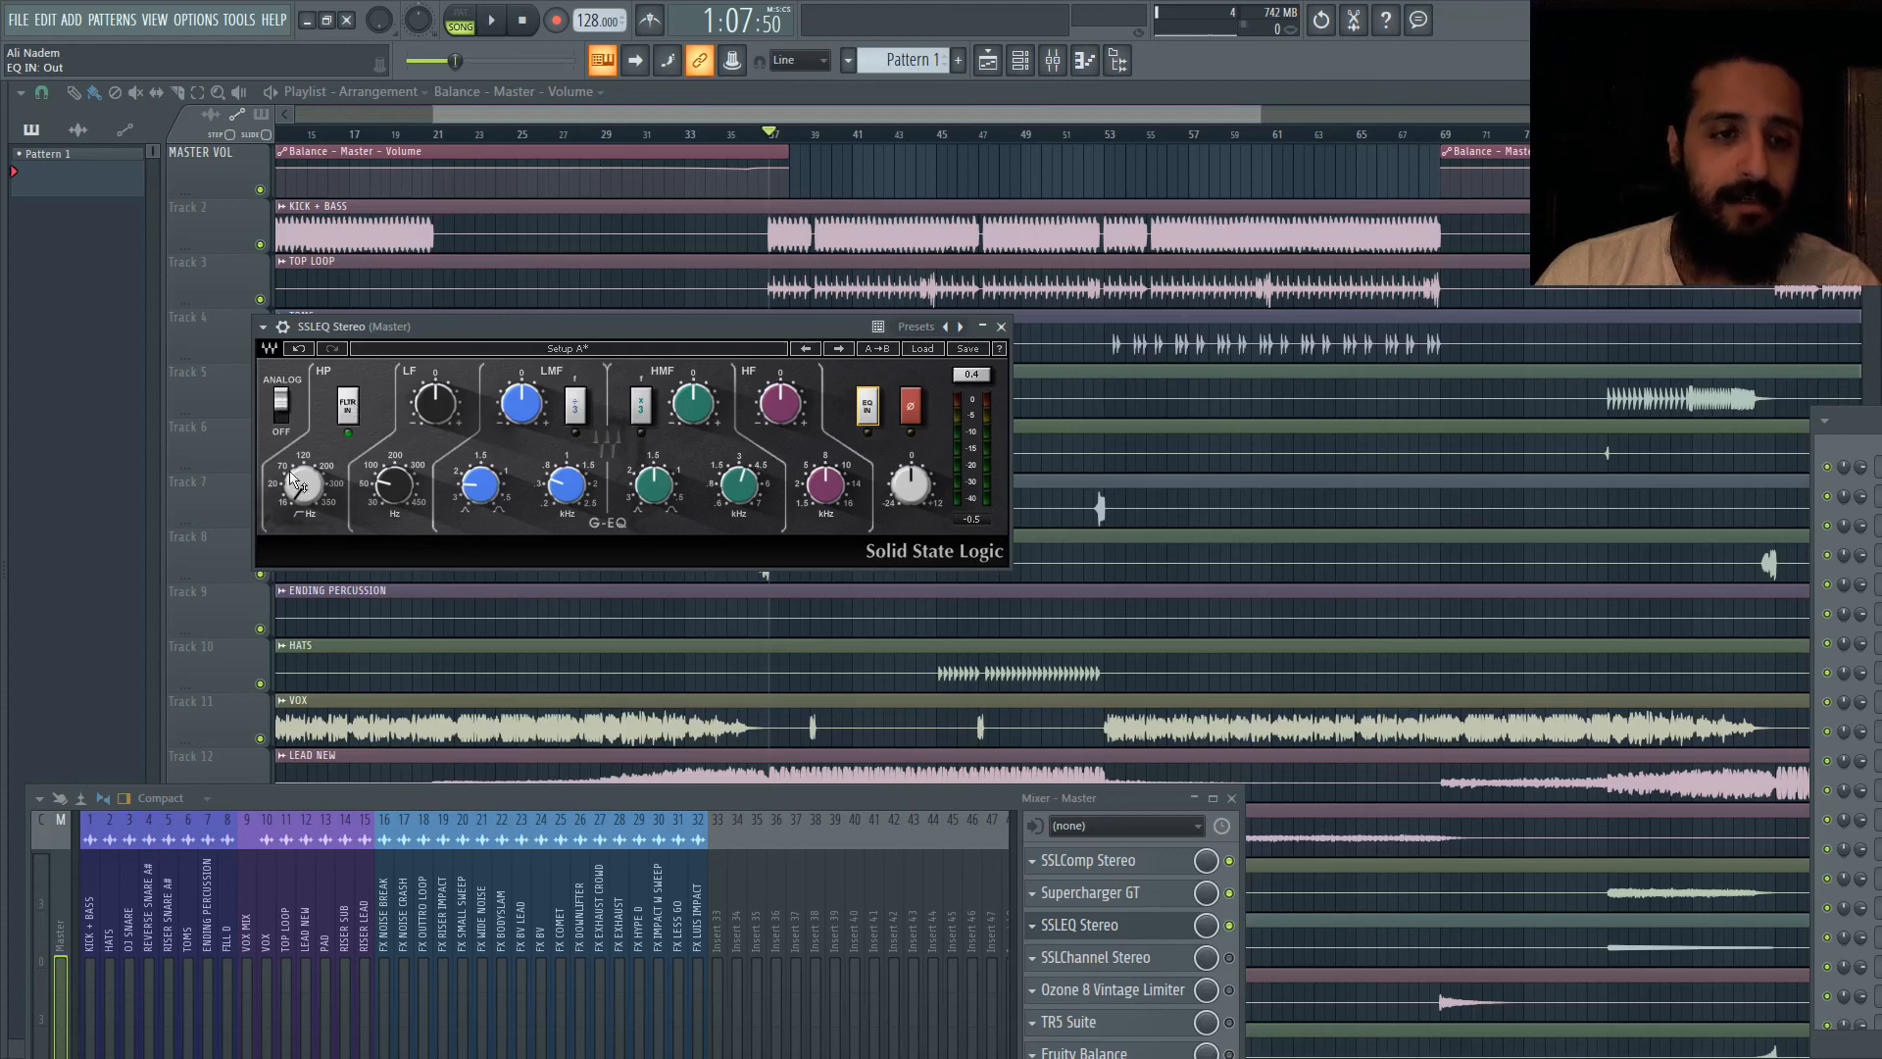
Step: Check the high-pass filter frequency of SSLEQ Stereo and toggle its Analog switch
click(303, 488)
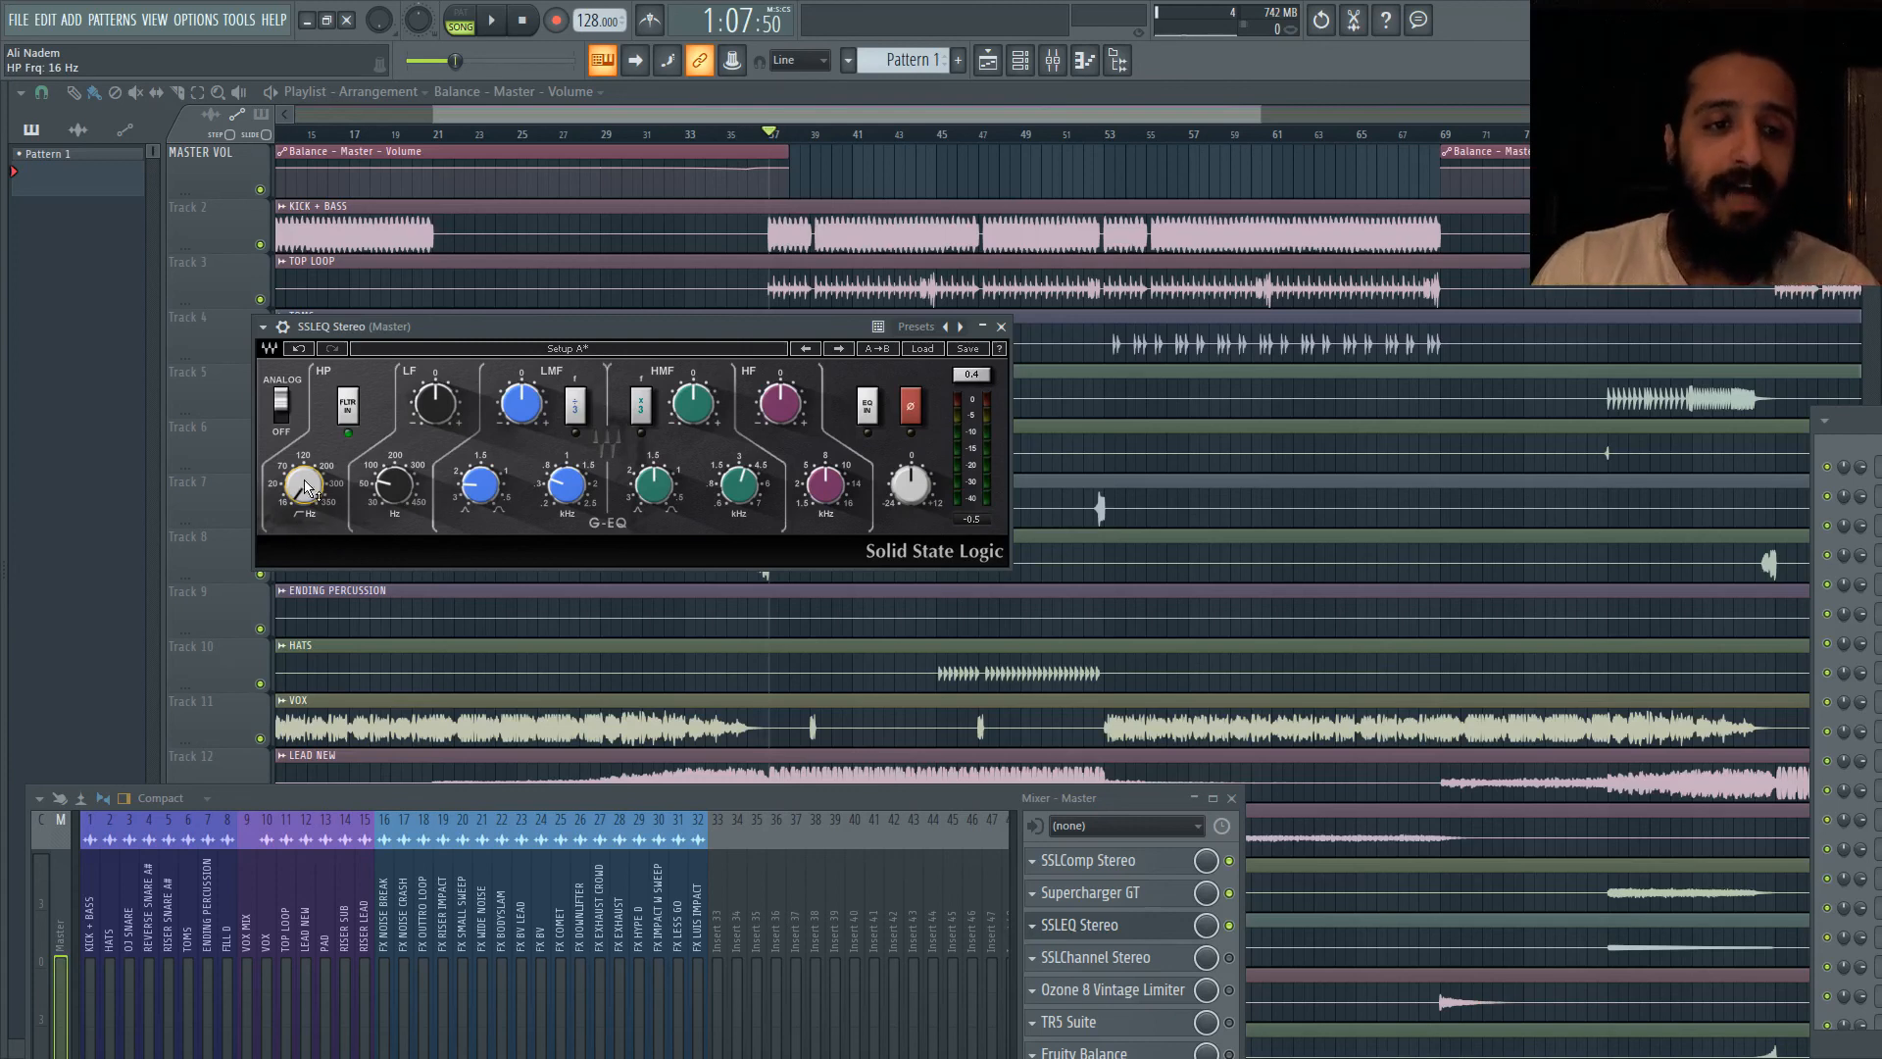
mouse_move(305, 480)
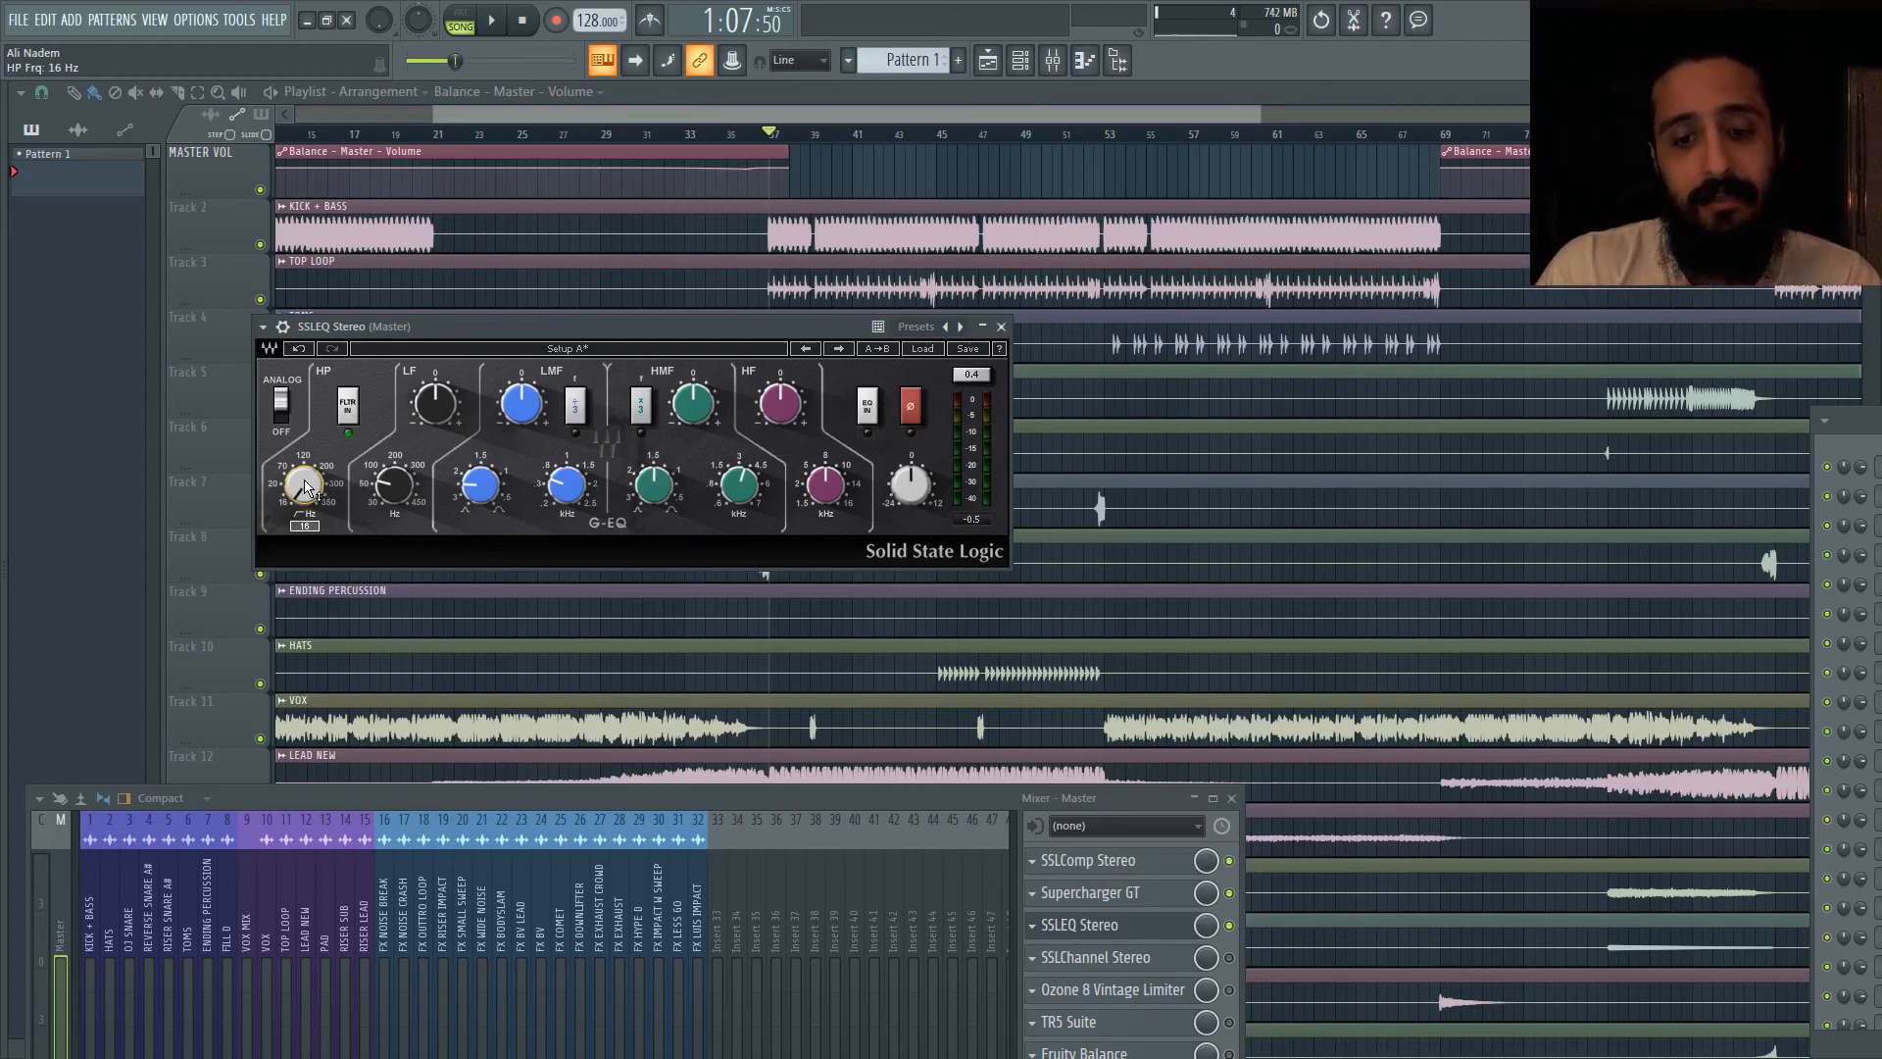
click(280, 409)
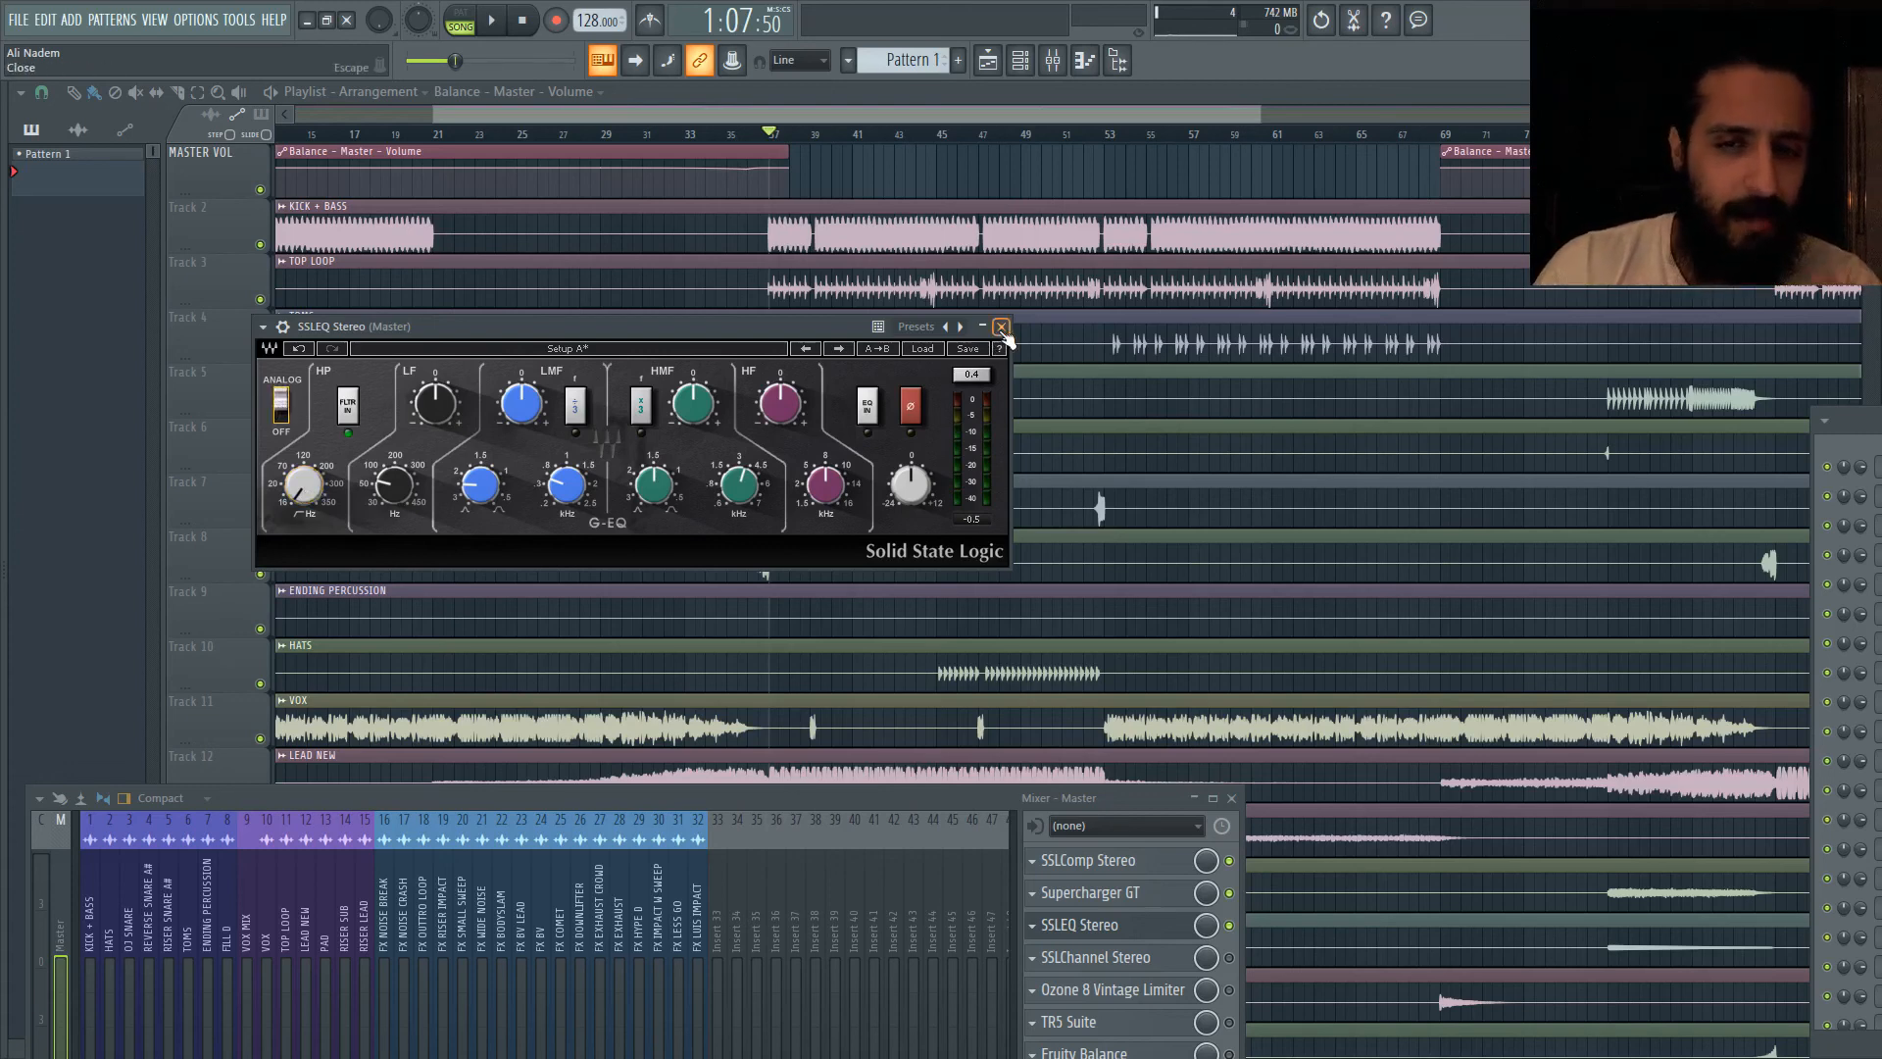
Step: Look at the running recording in Edison on the master channel, and close both Edison and SSLEQ Stereo
drag(1062, 799, 980, 647)
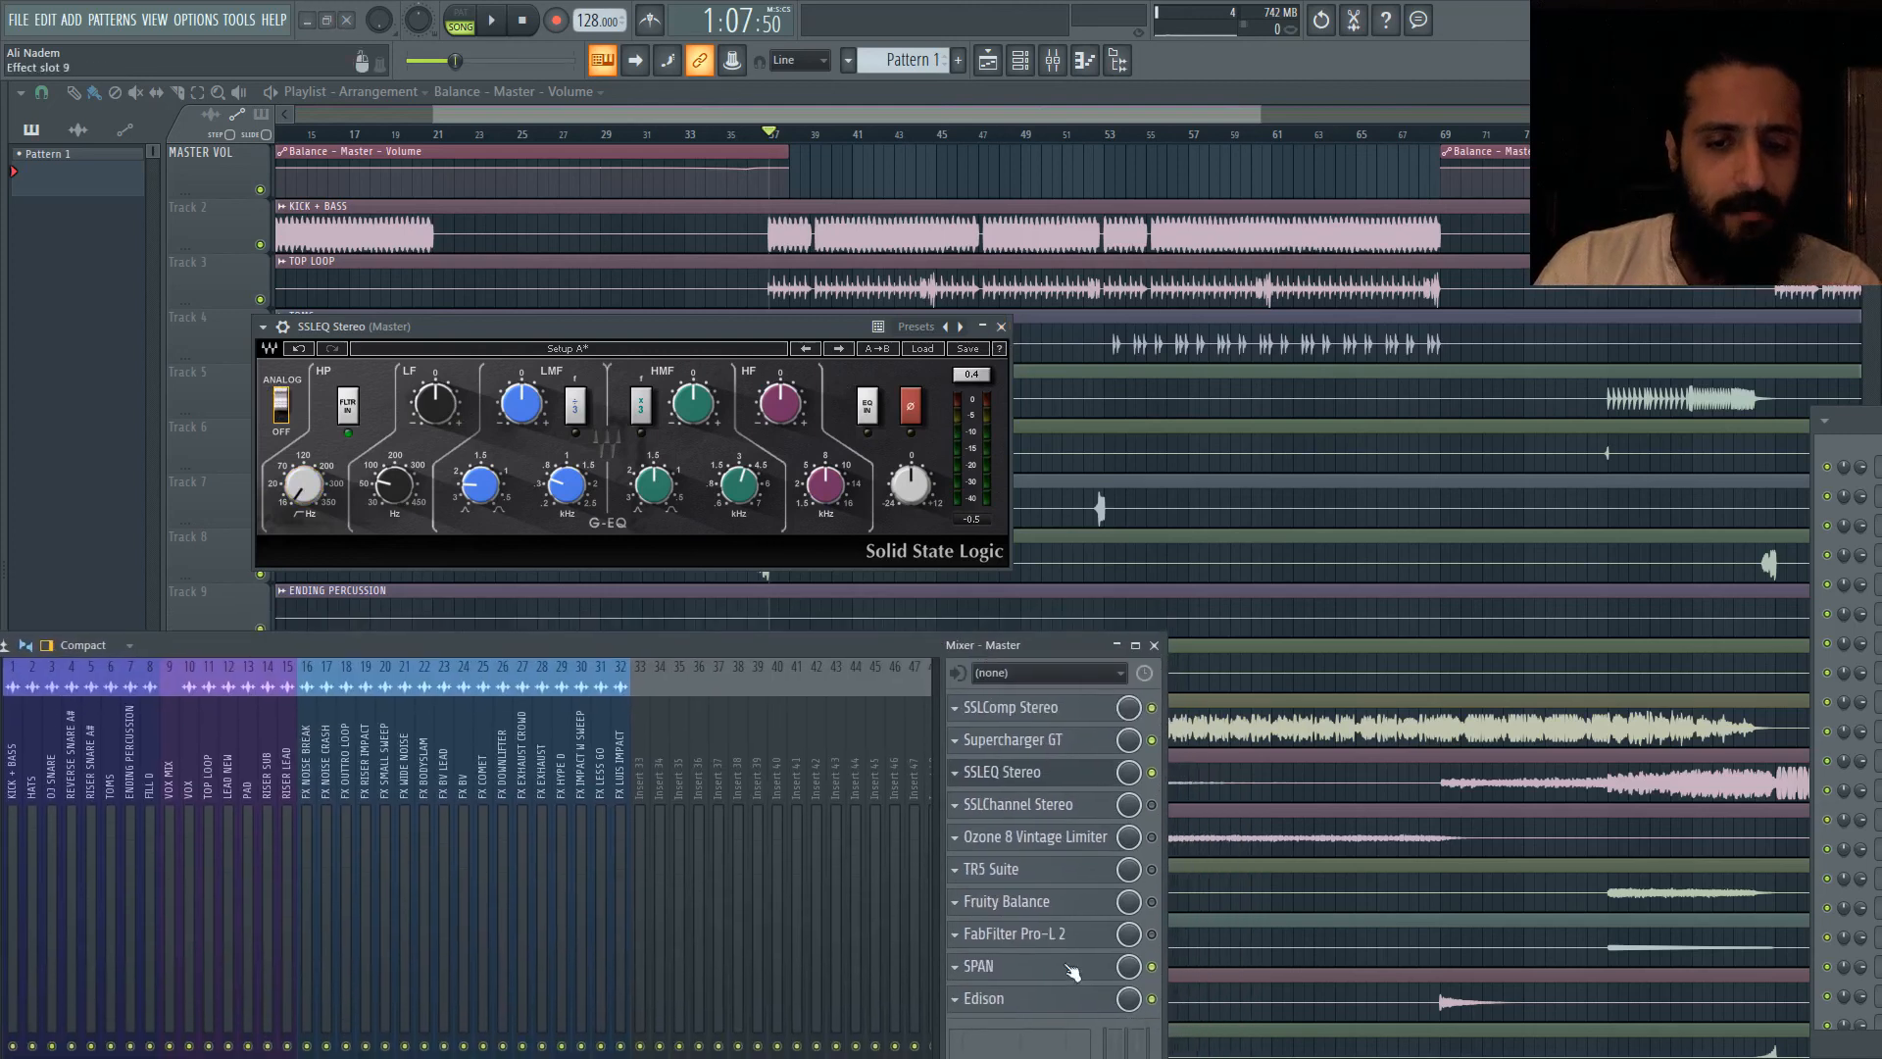
click(1029, 1001)
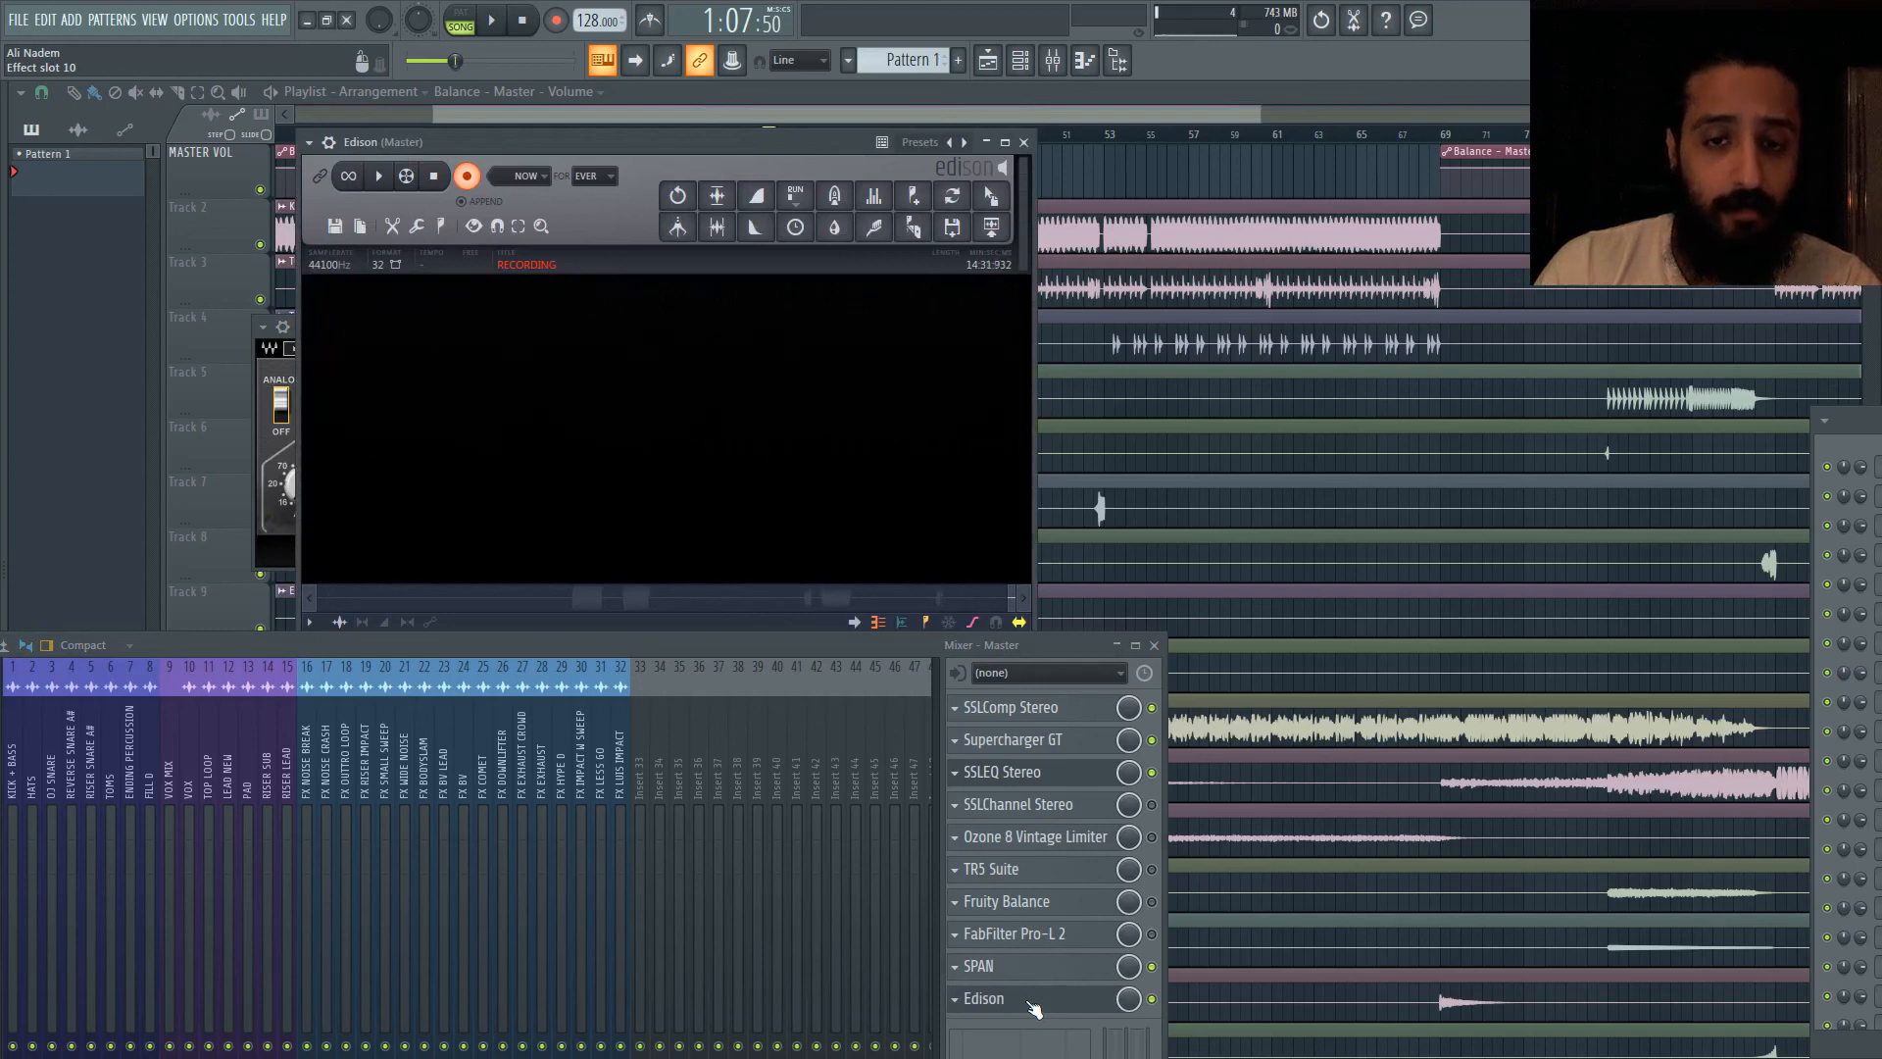
click(1031, 1004)
click(1031, 1005)
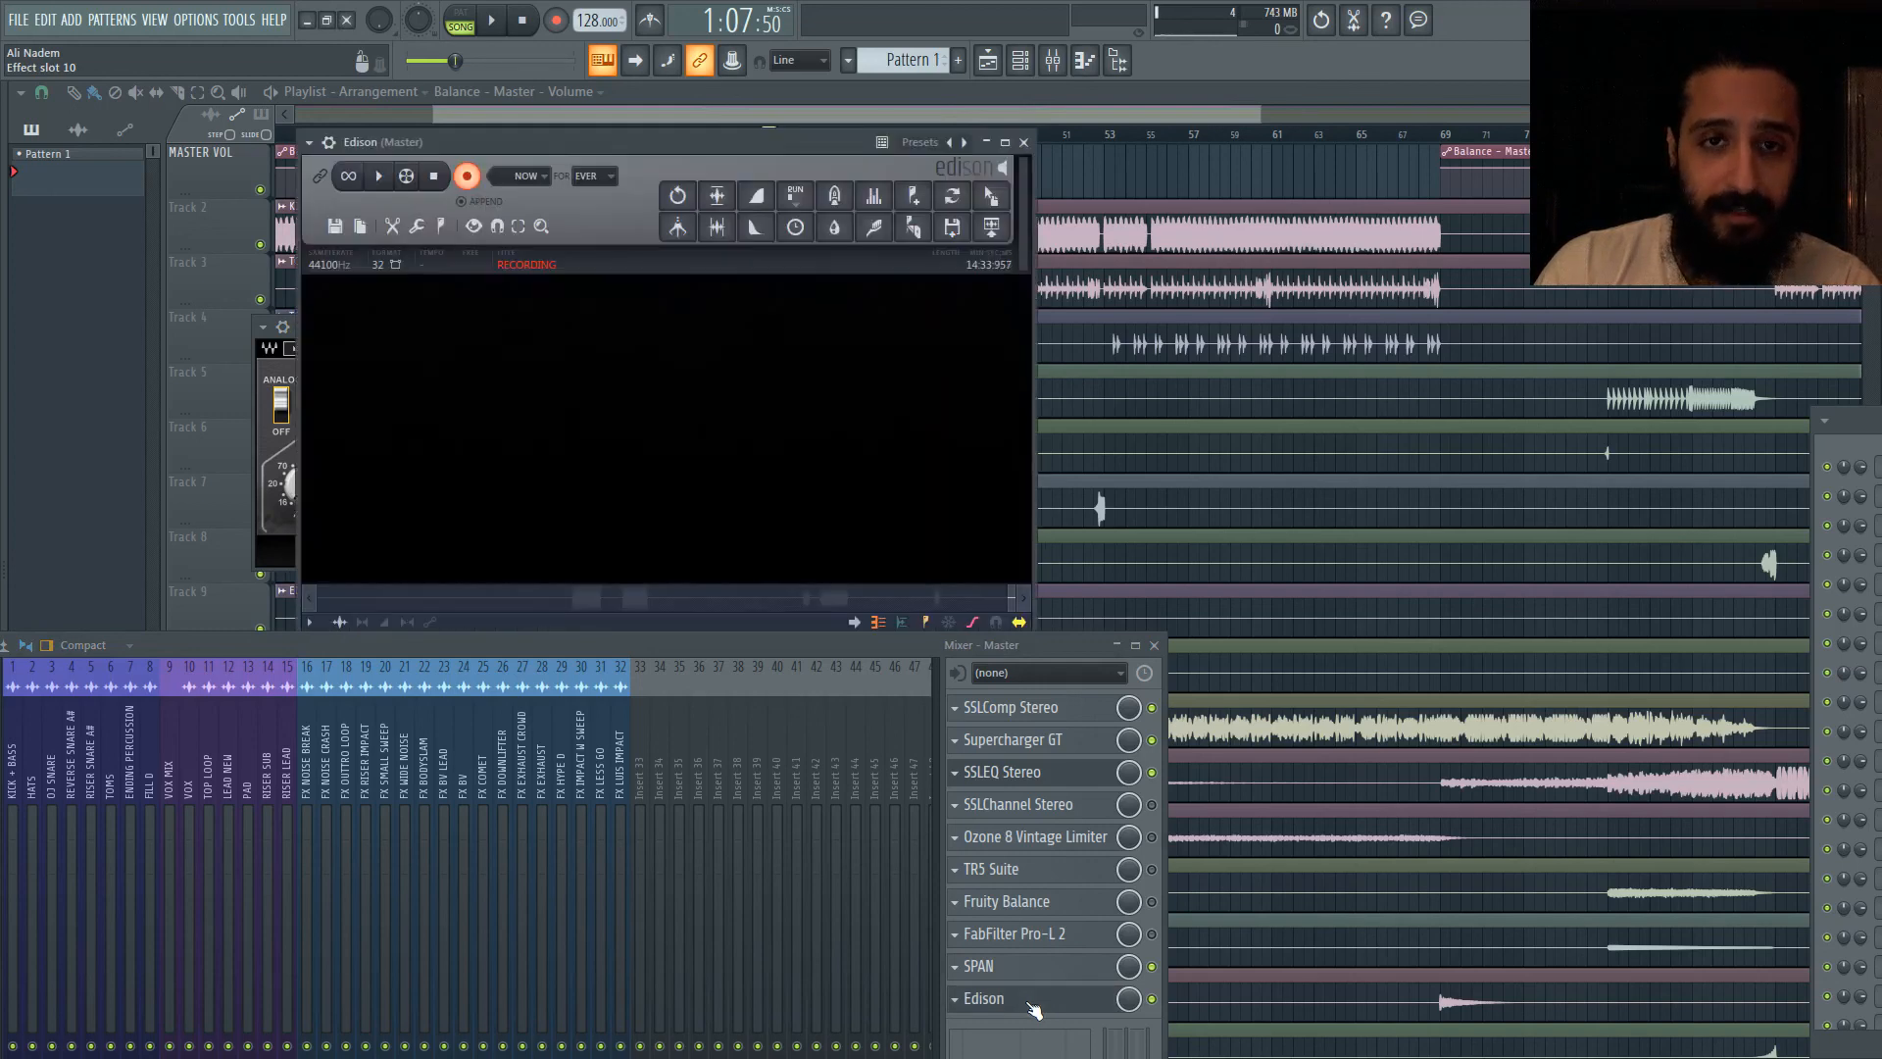
click(1031, 1005)
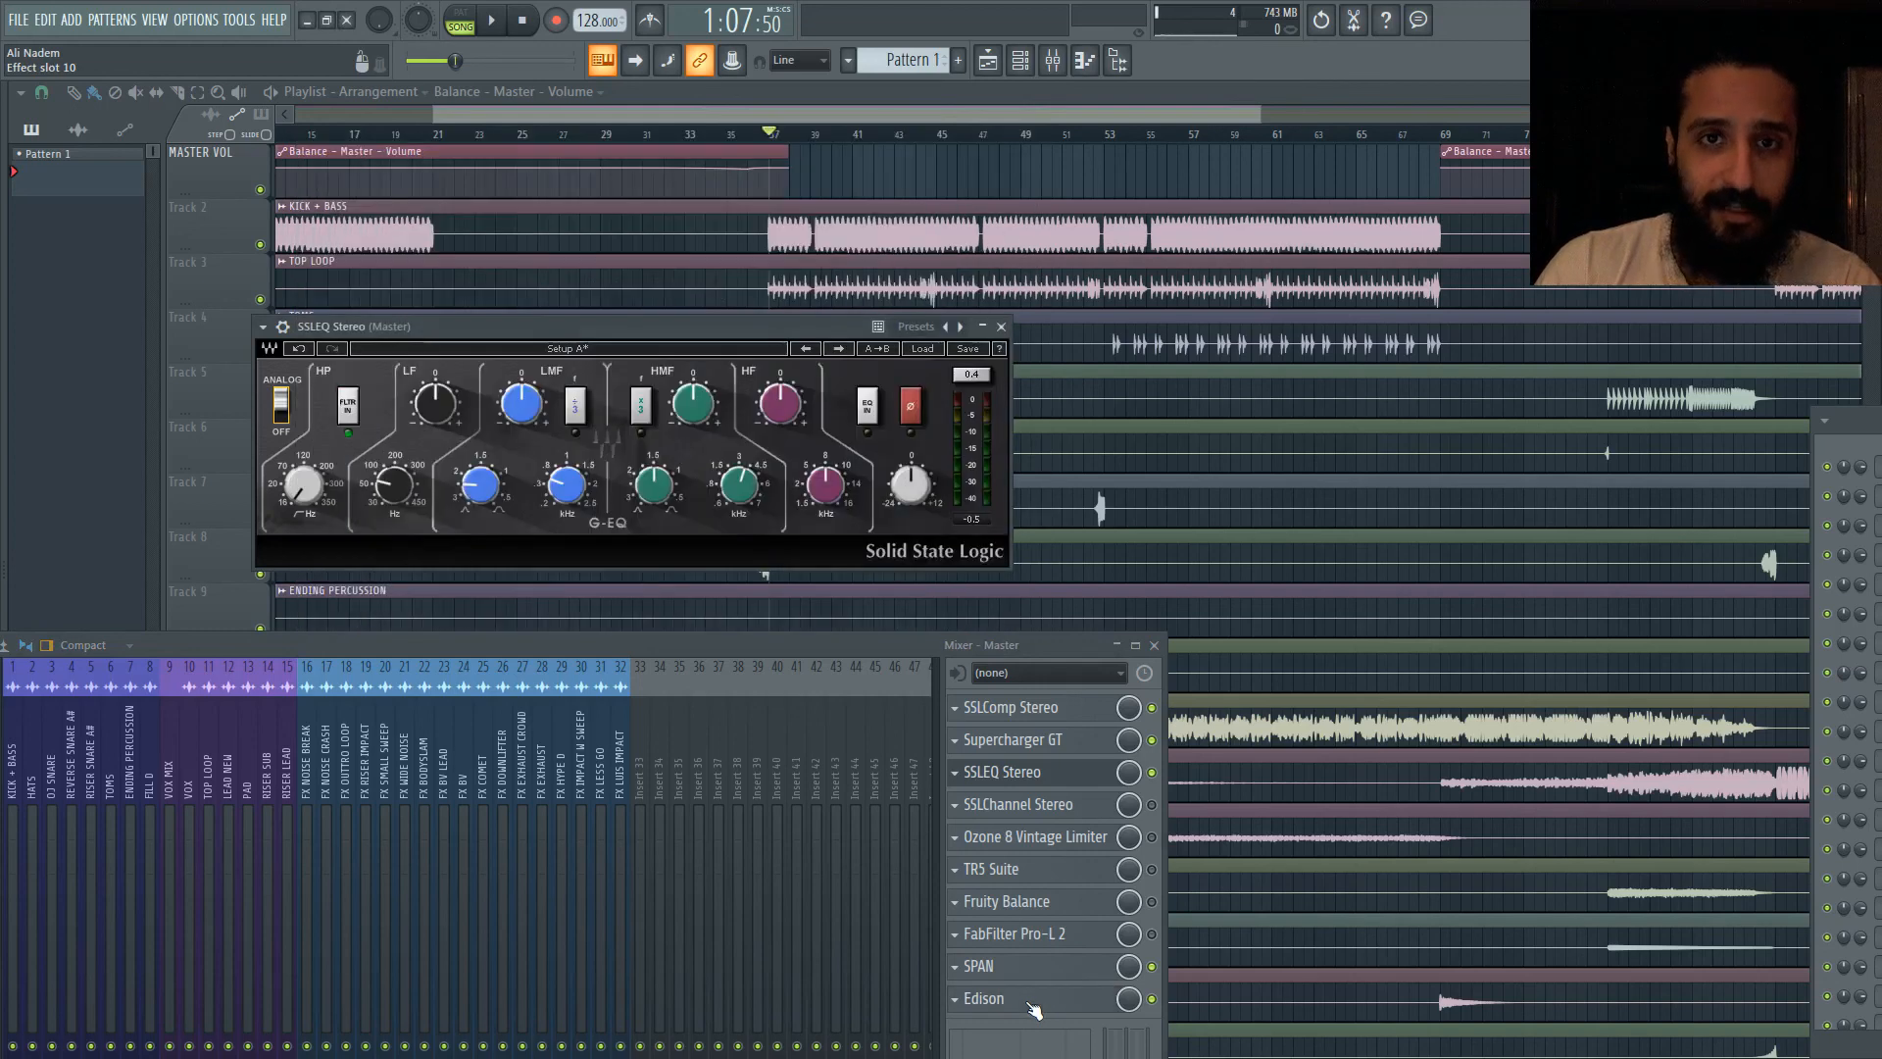
click(1001, 327)
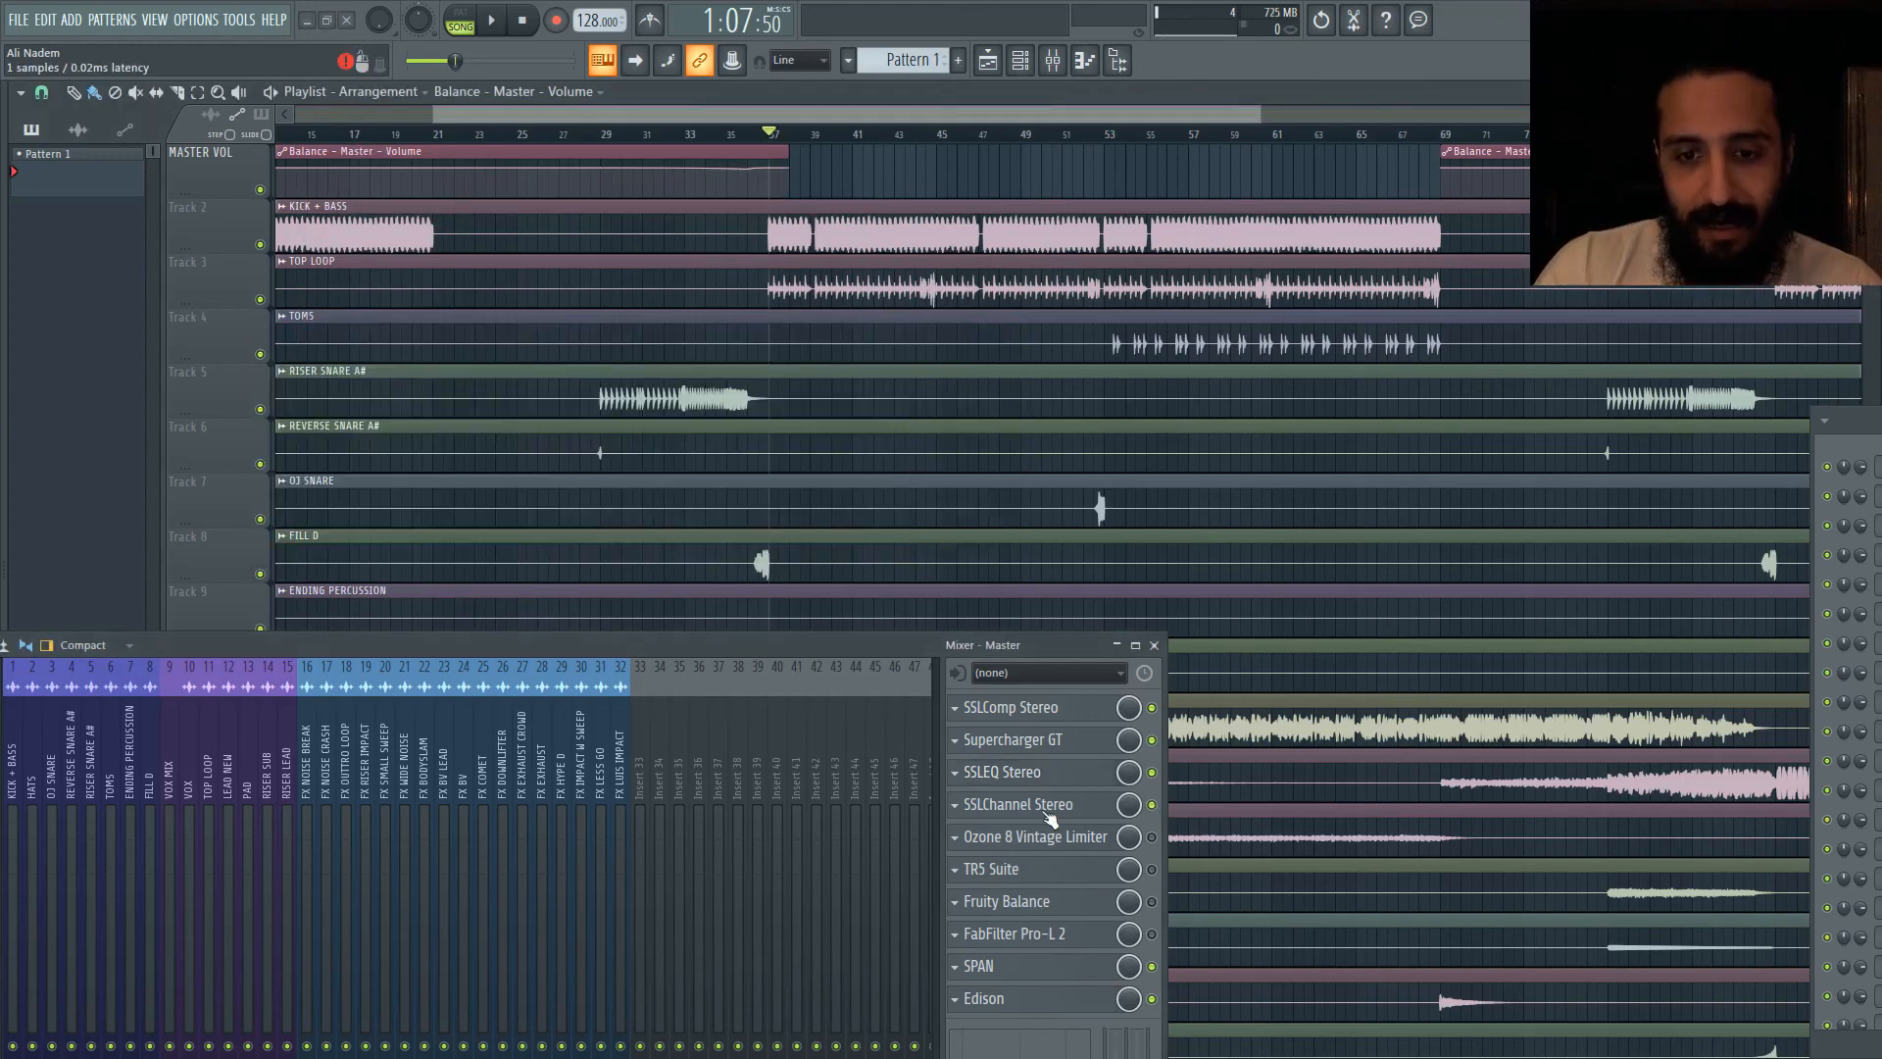
Step: Open SSLChannel Stereo on the master channel, check its low-pass and high-pass filter frequencies, and close the plugin
click(1044, 804)
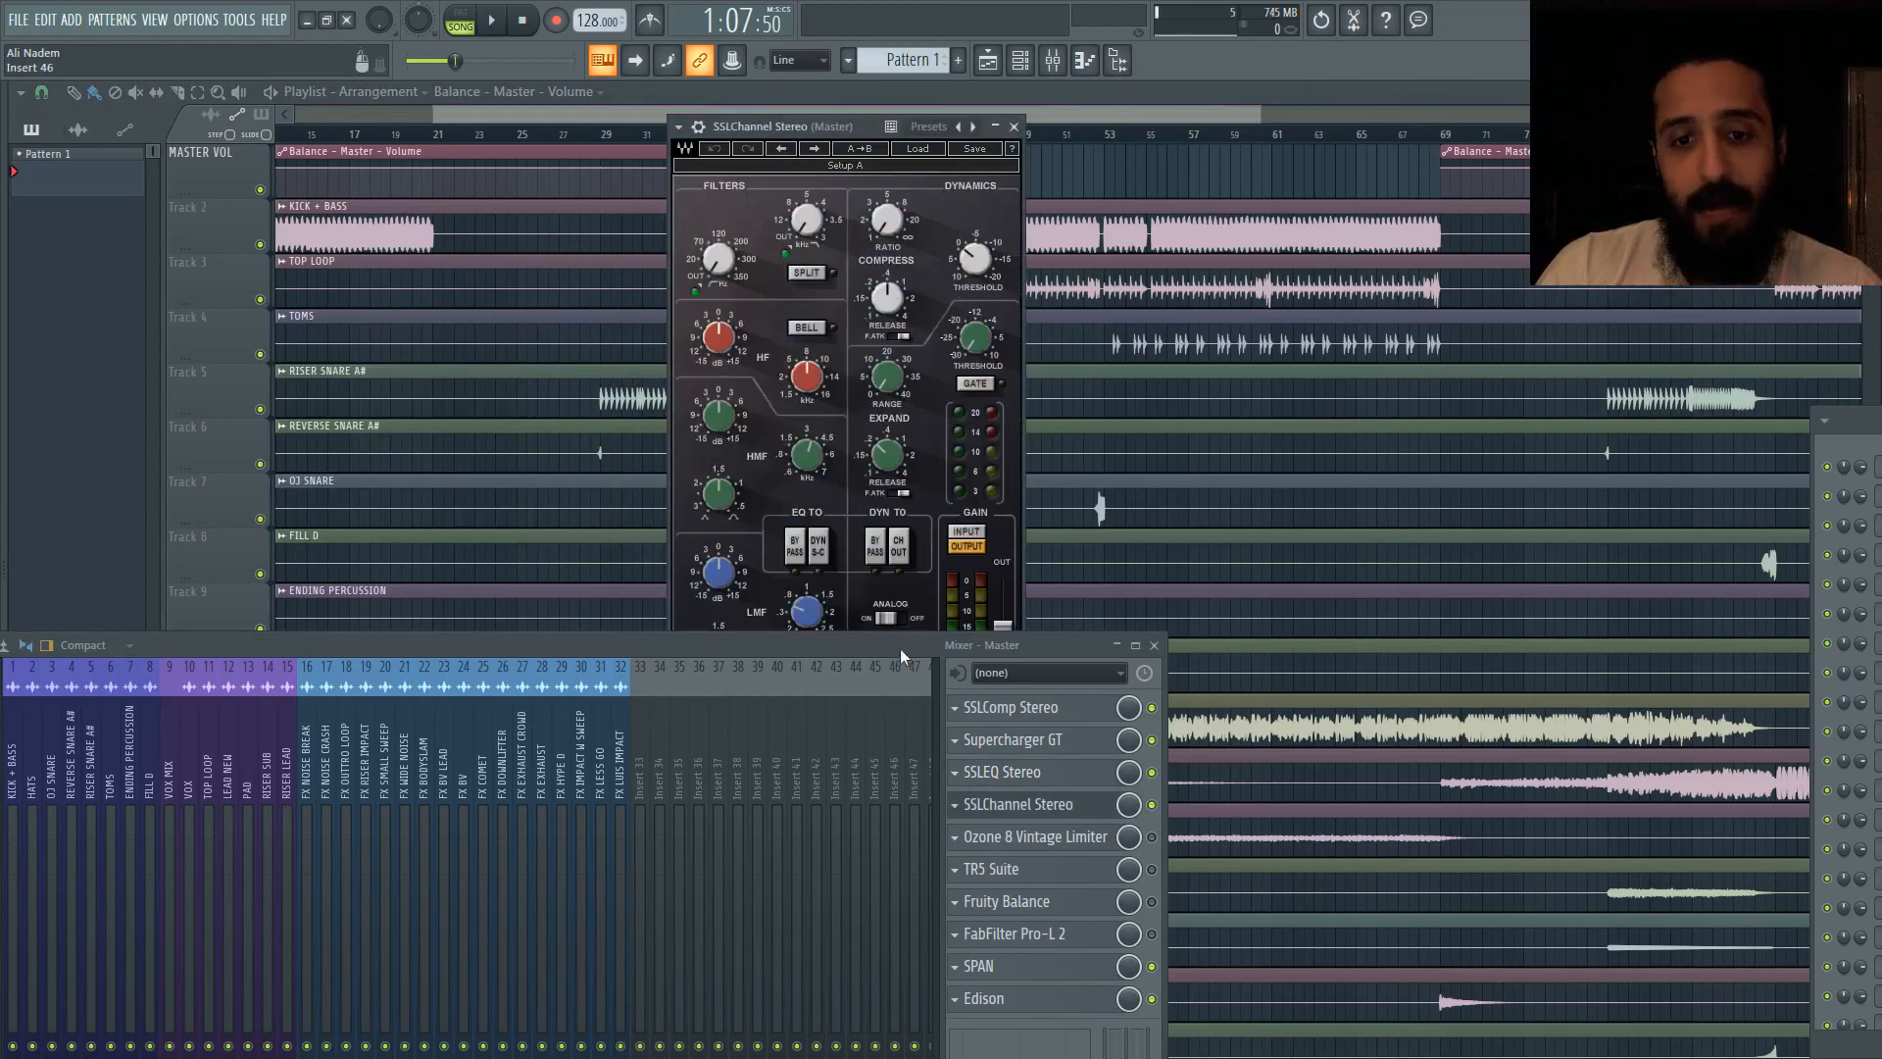
drag(899, 649, 989, 879)
drag(814, 117, 611, 118)
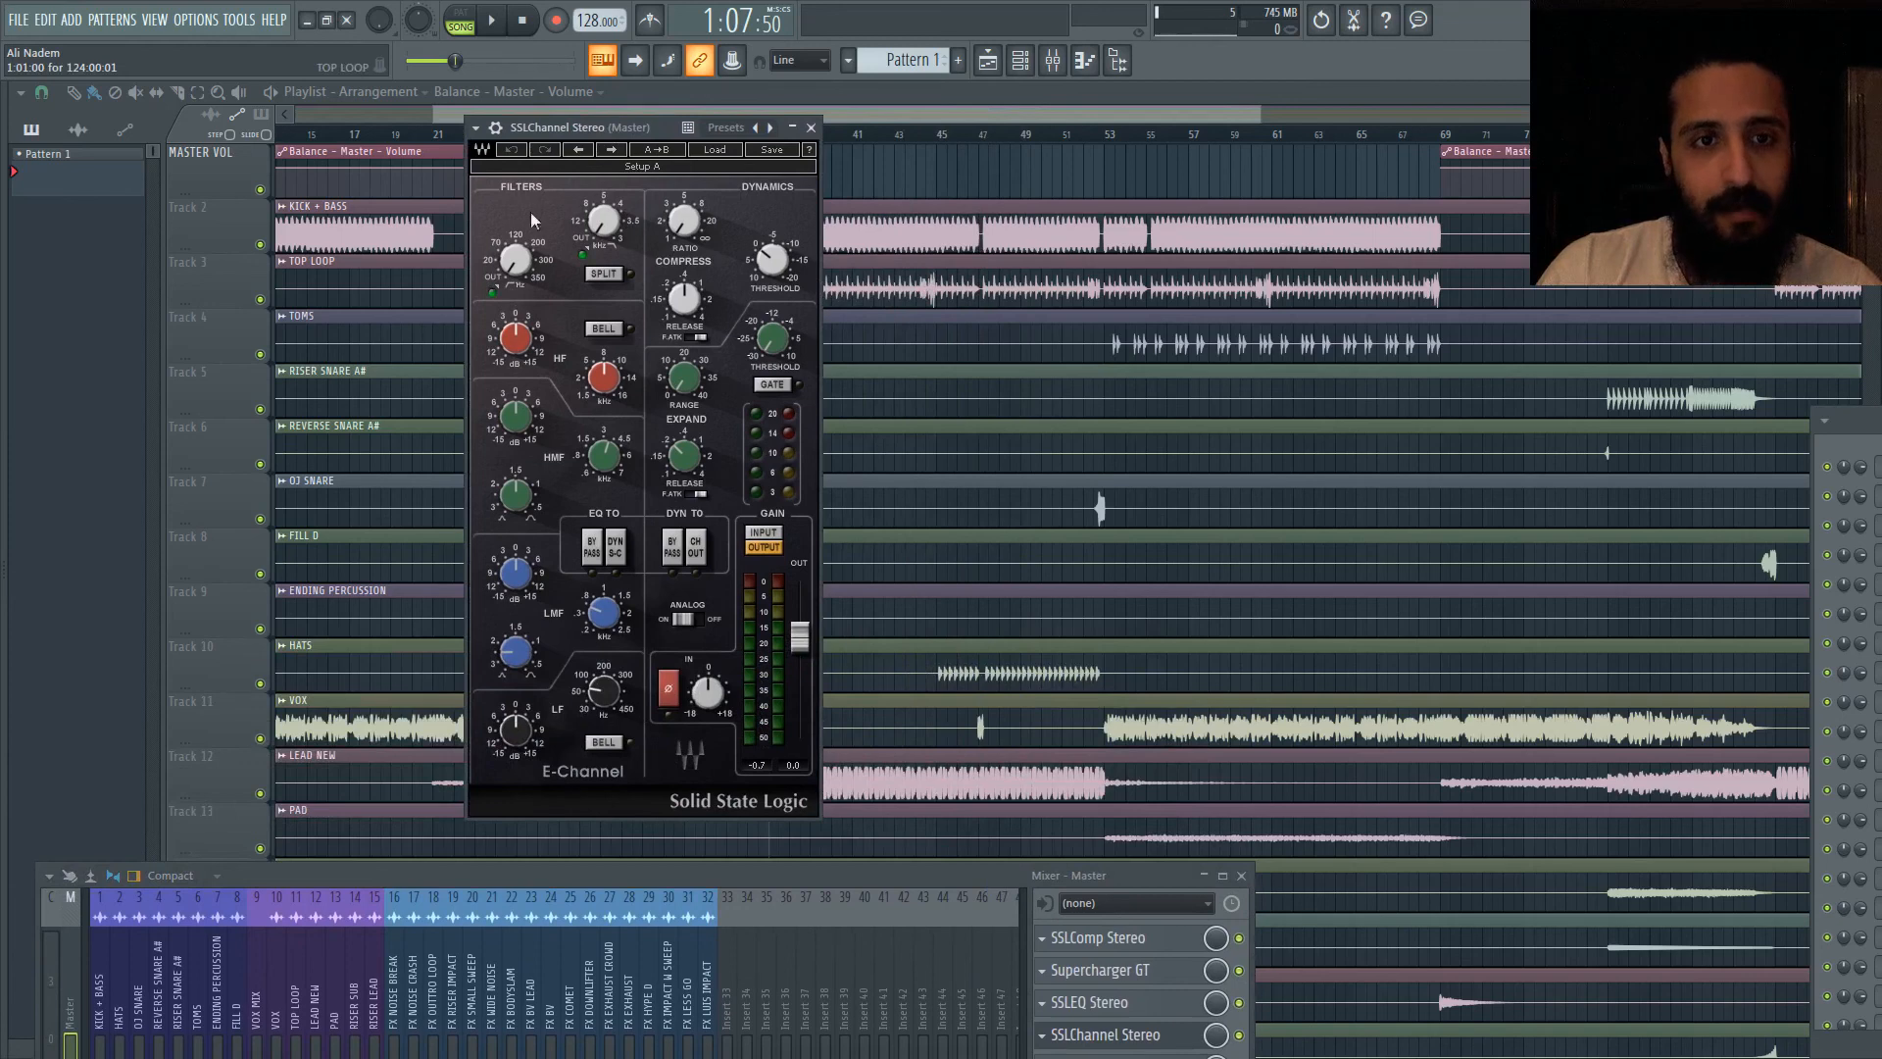
click(608, 225)
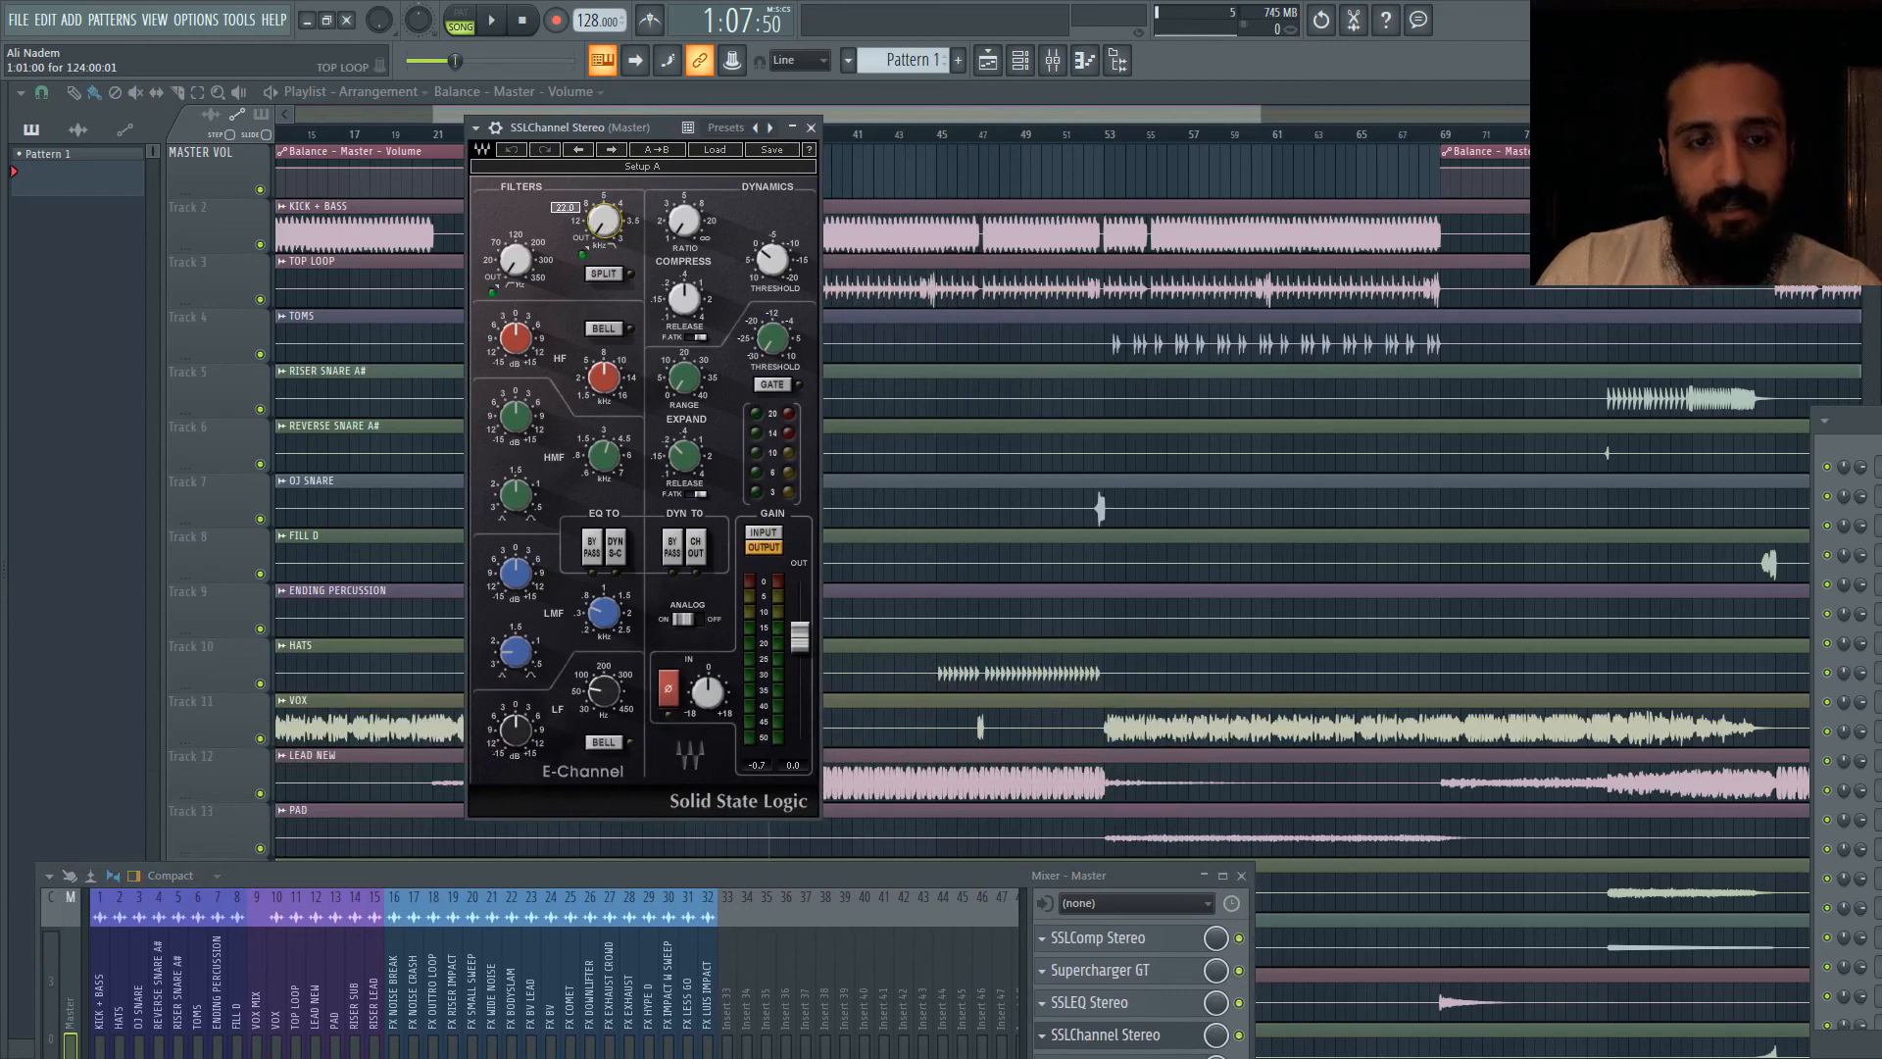
click(521, 262)
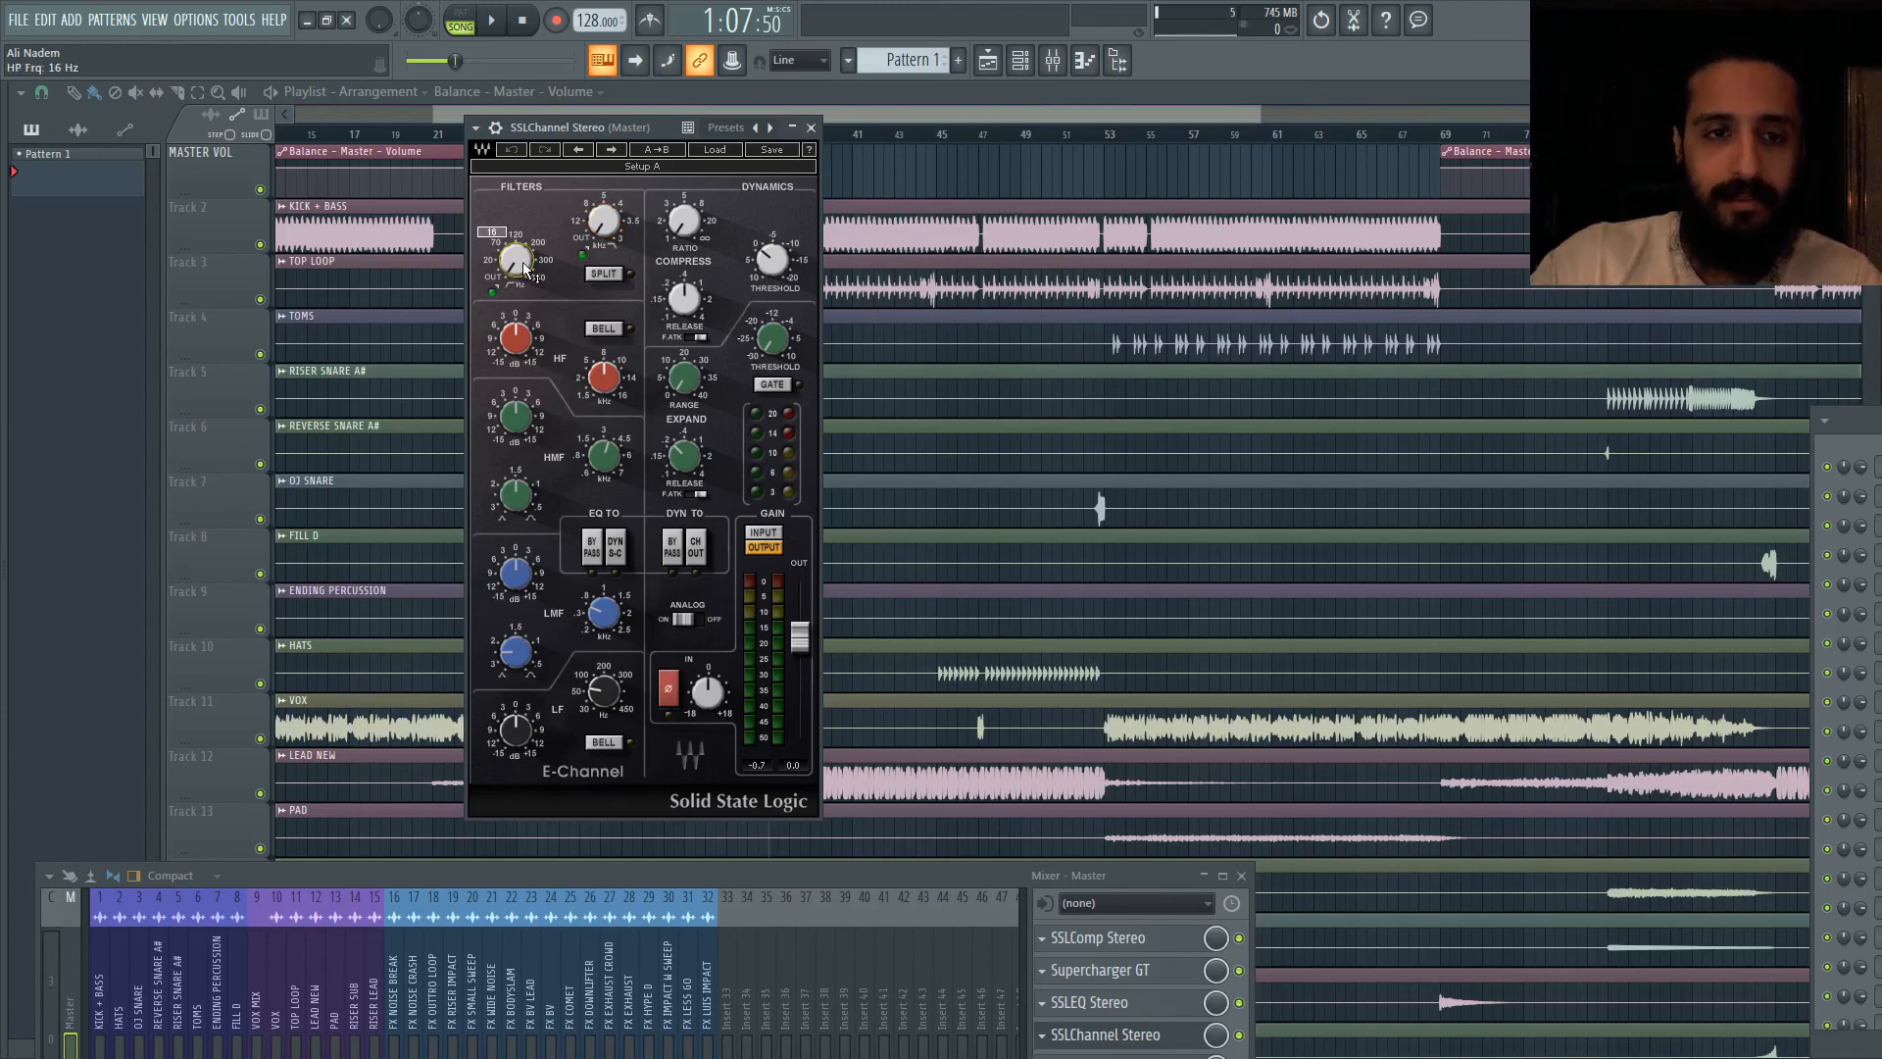
drag(525, 268, 608, 225)
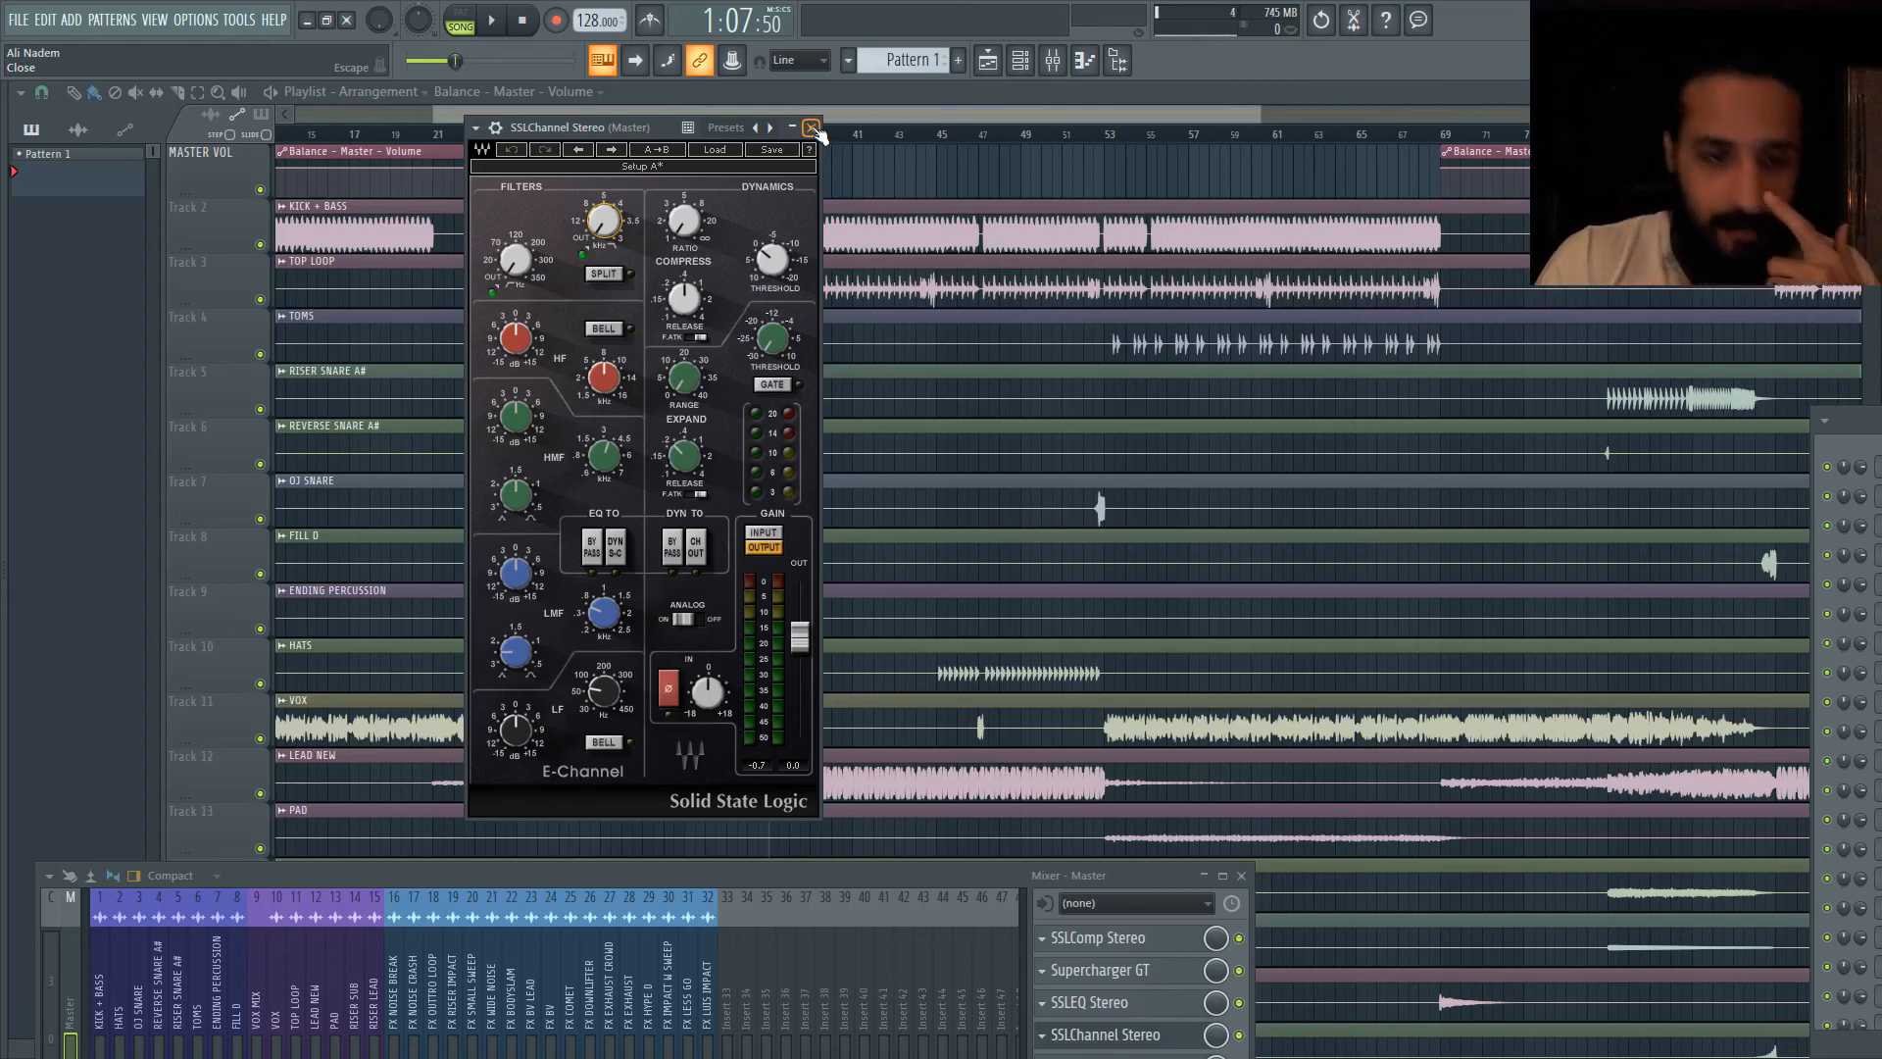
click(813, 128)
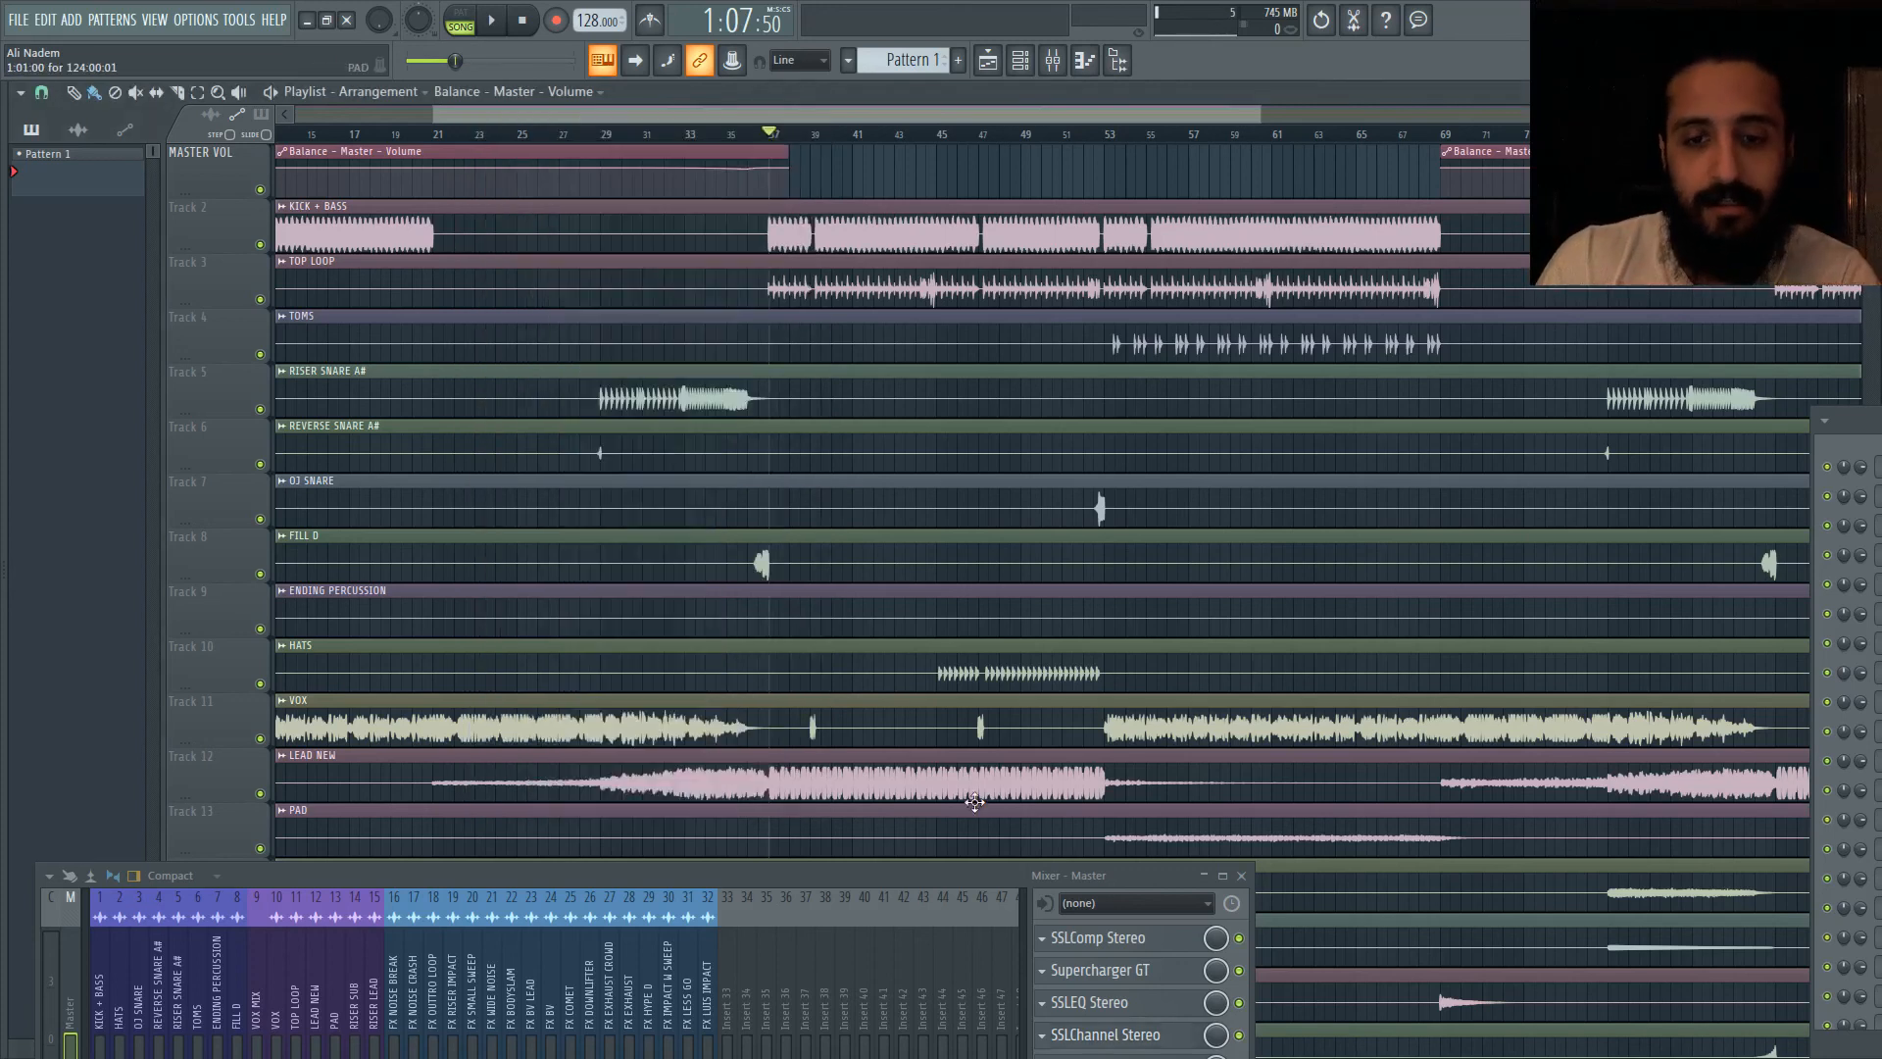
Step: Re-enable and open Ozone 8 Vintage Limiter on the master channel, arranging the mixer and plugin windows so its settings are unobstructed
drag(1014, 877, 953, 678)
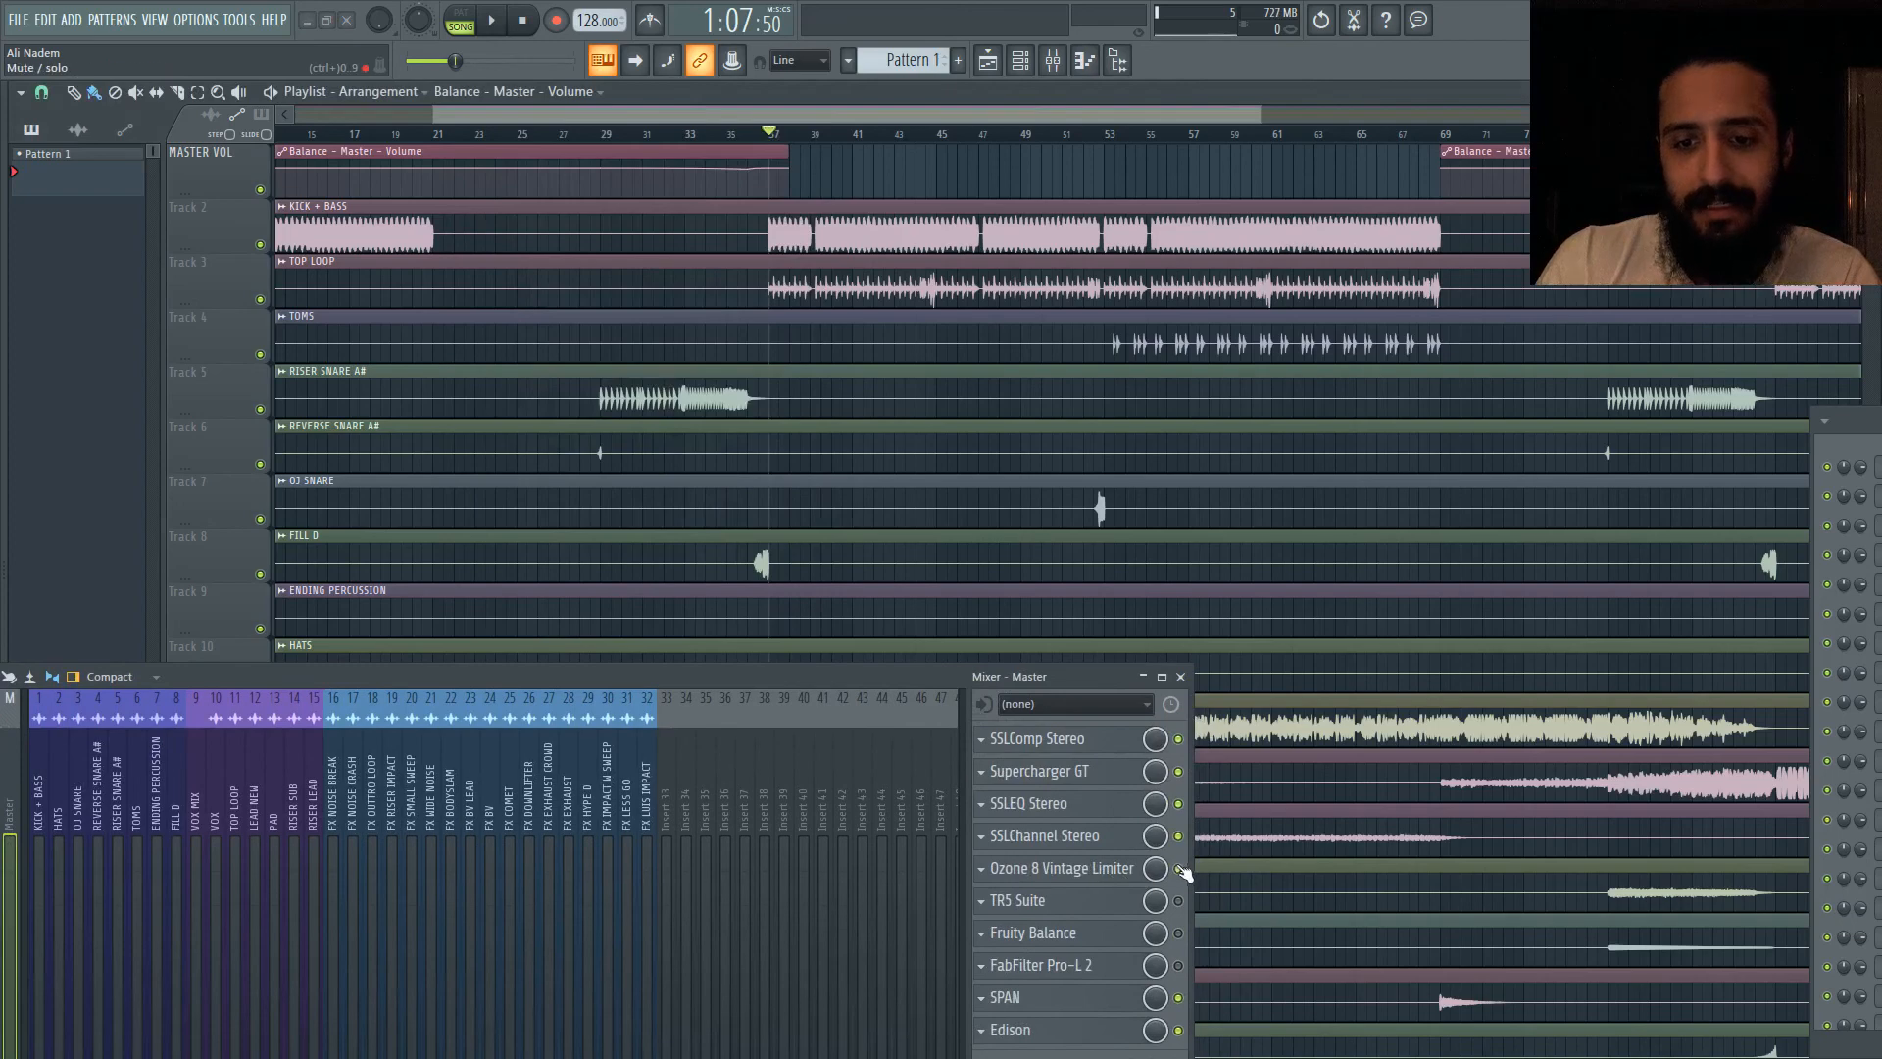
click(1117, 870)
drag(956, 672, 1032, 859)
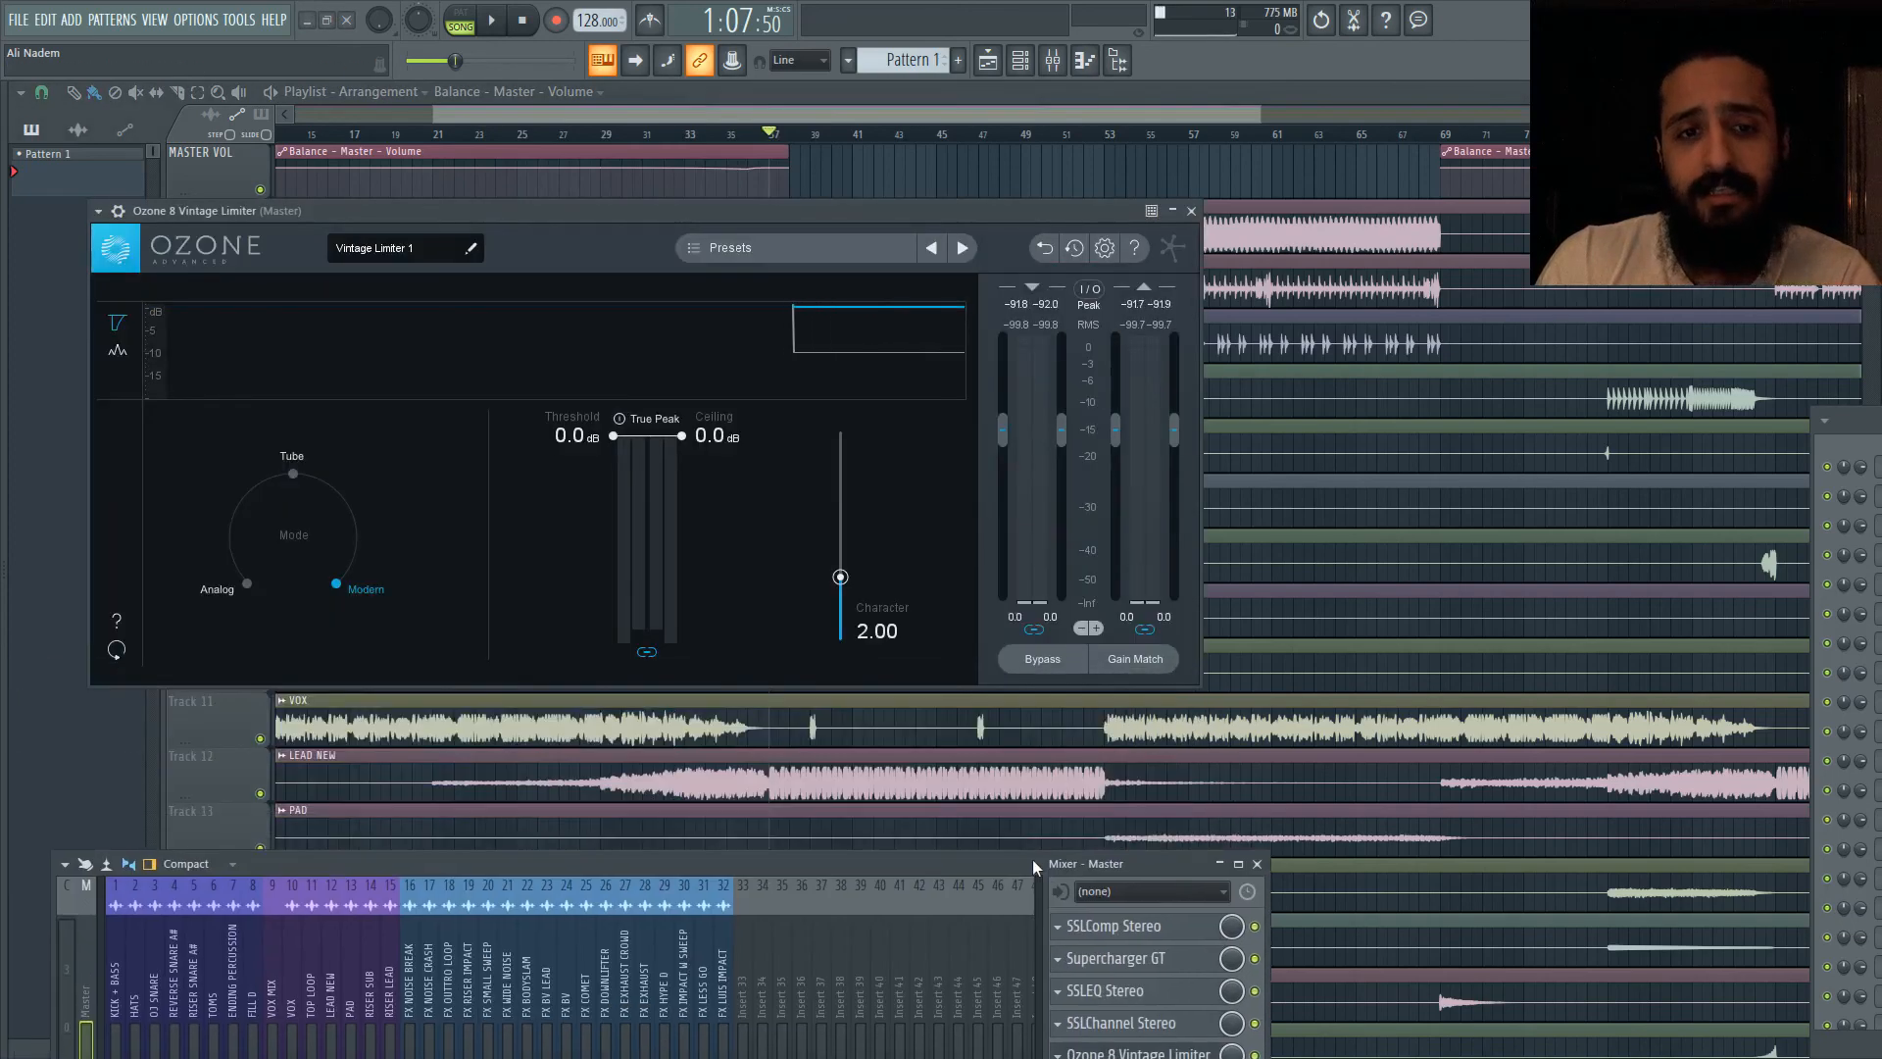
drag(639, 210, 727, 238)
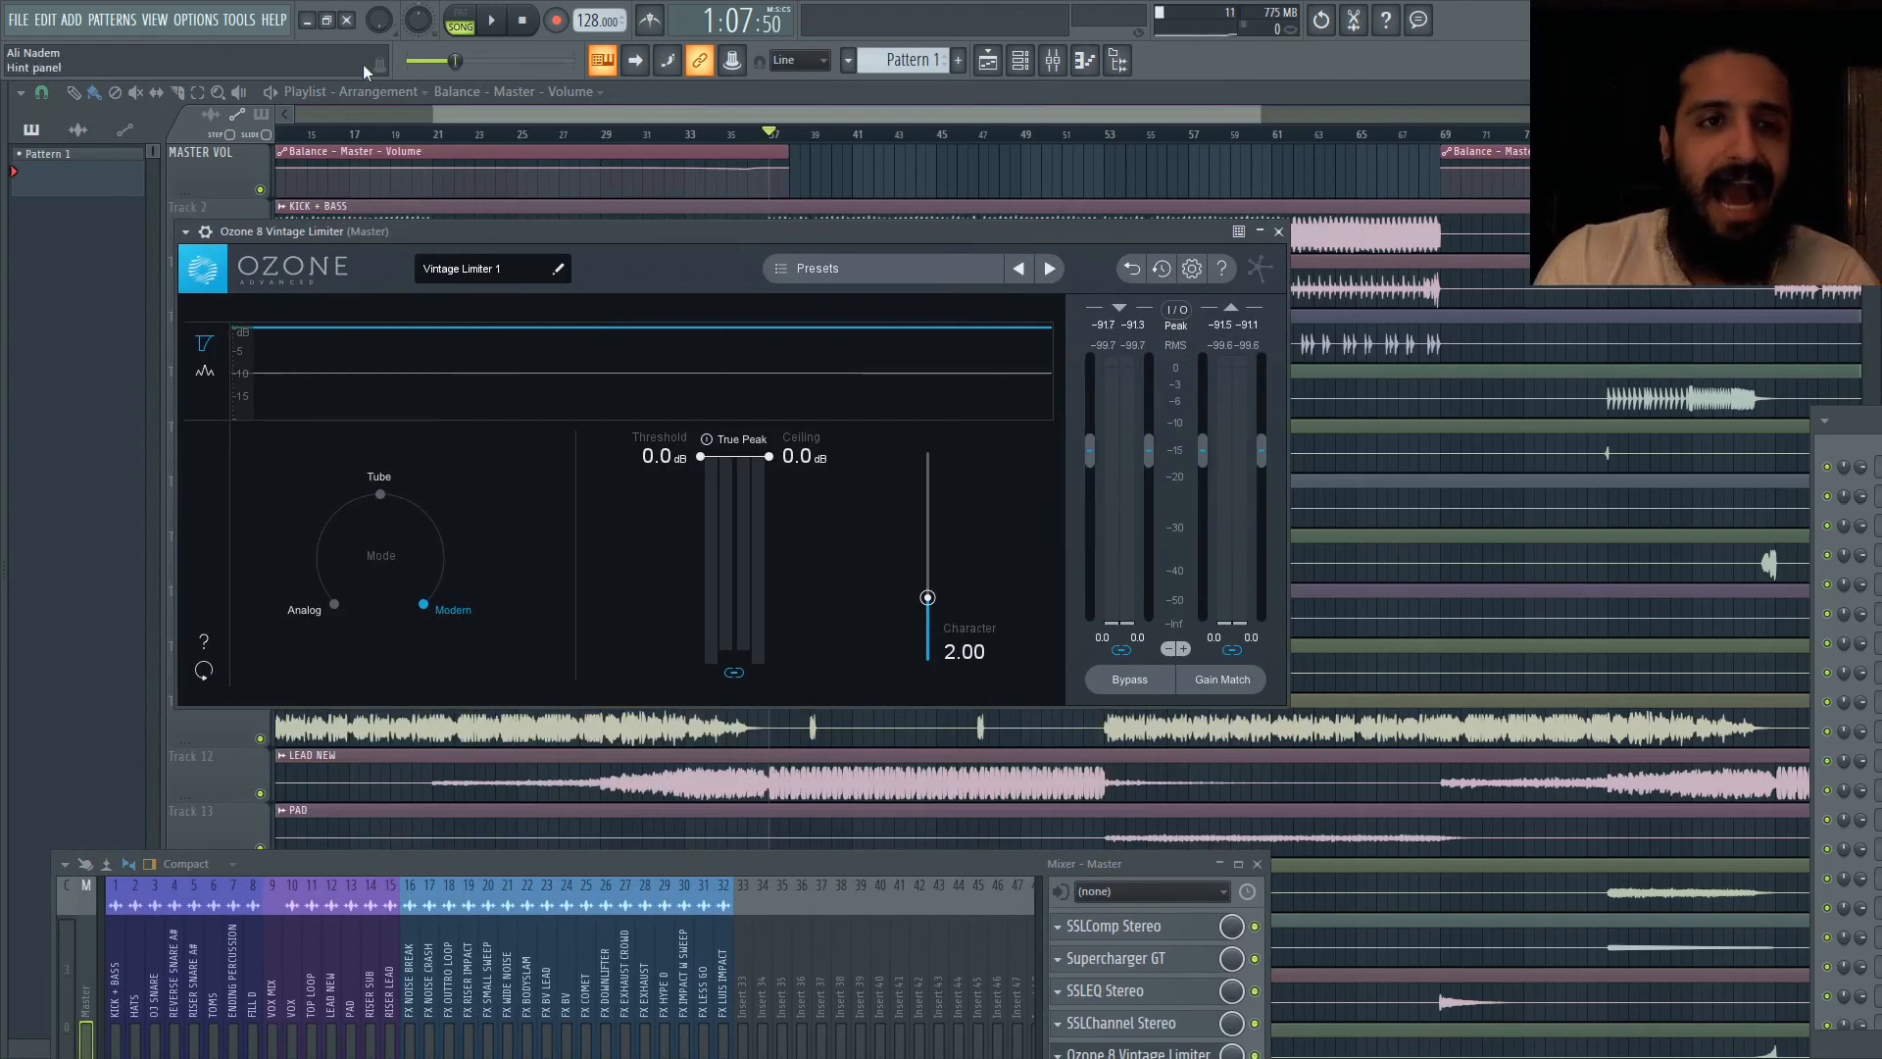
Step: Play the drop through Ozone 8 Vintage Limiter to check its gain reduction, stop playback and close the plugin
key(space)
mouse_move(702, 456)
mouse_down()
mouse_move(673, 633)
mouse_move(686, 446)
mouse_up()
key(space)
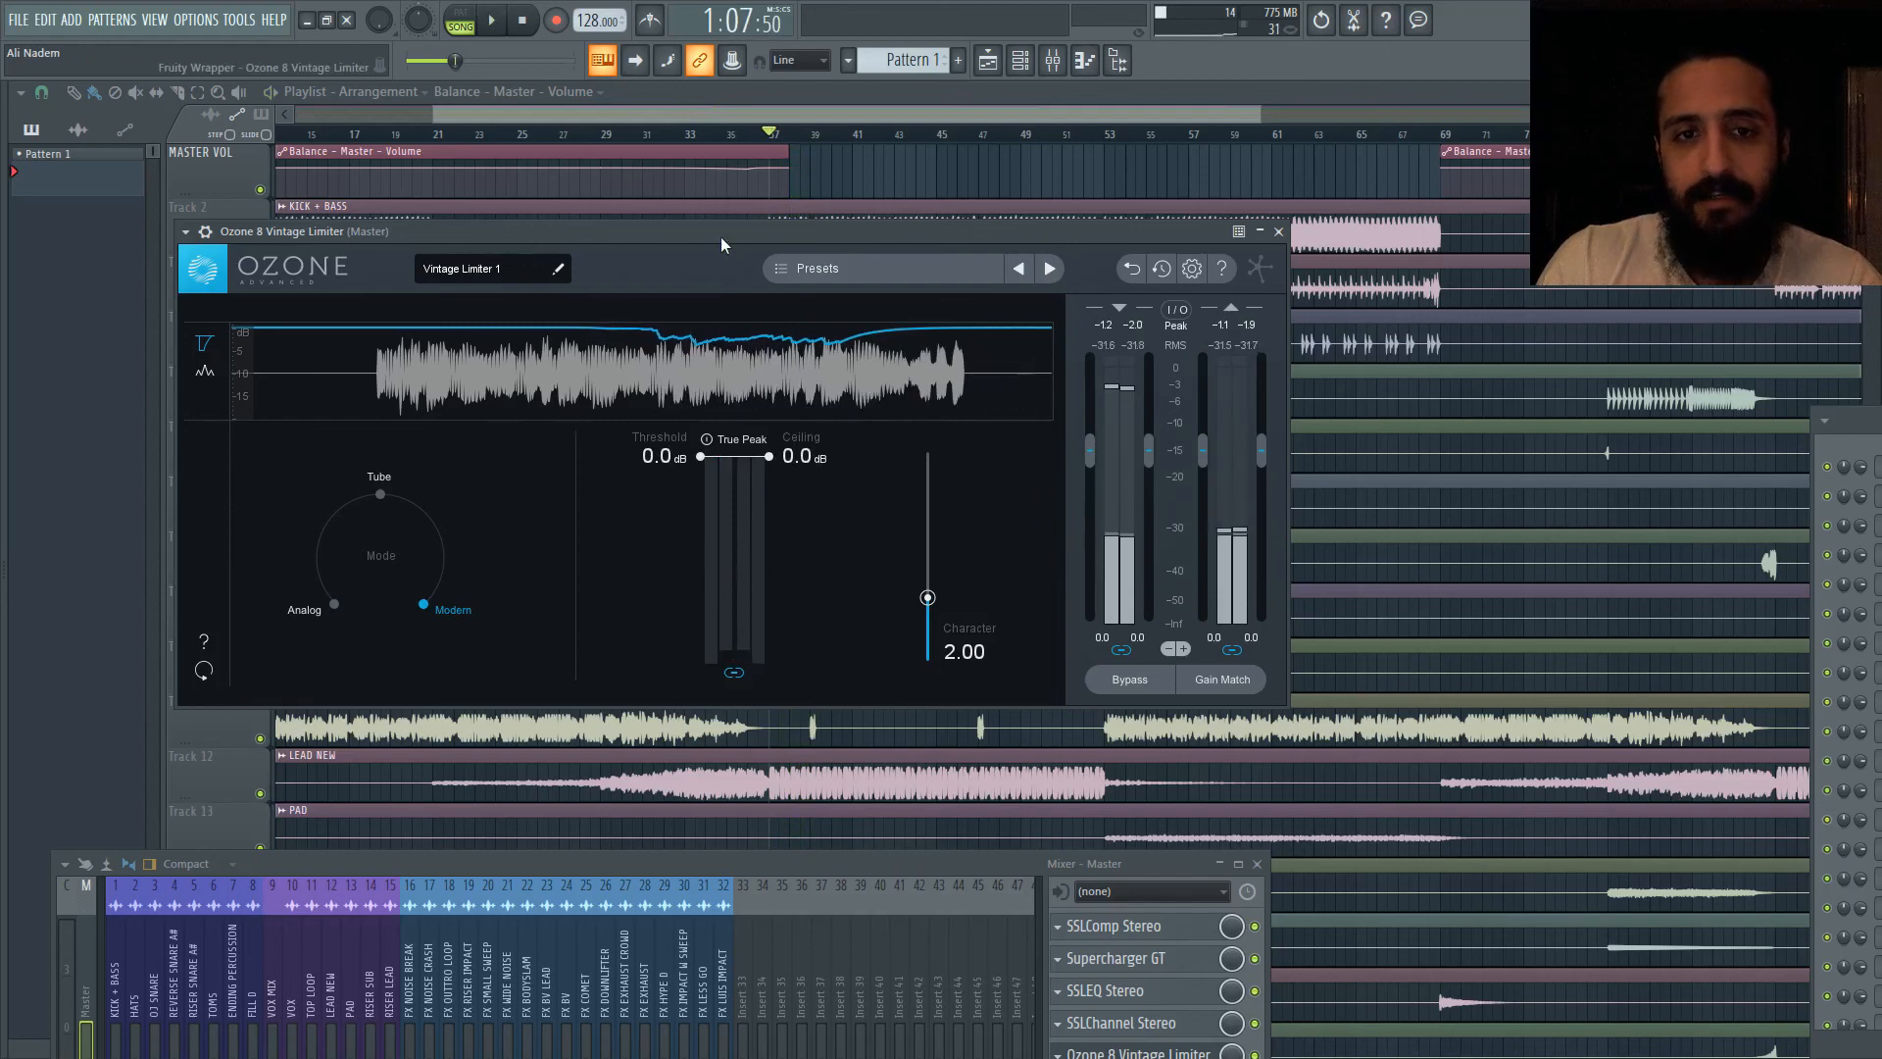
key(space)
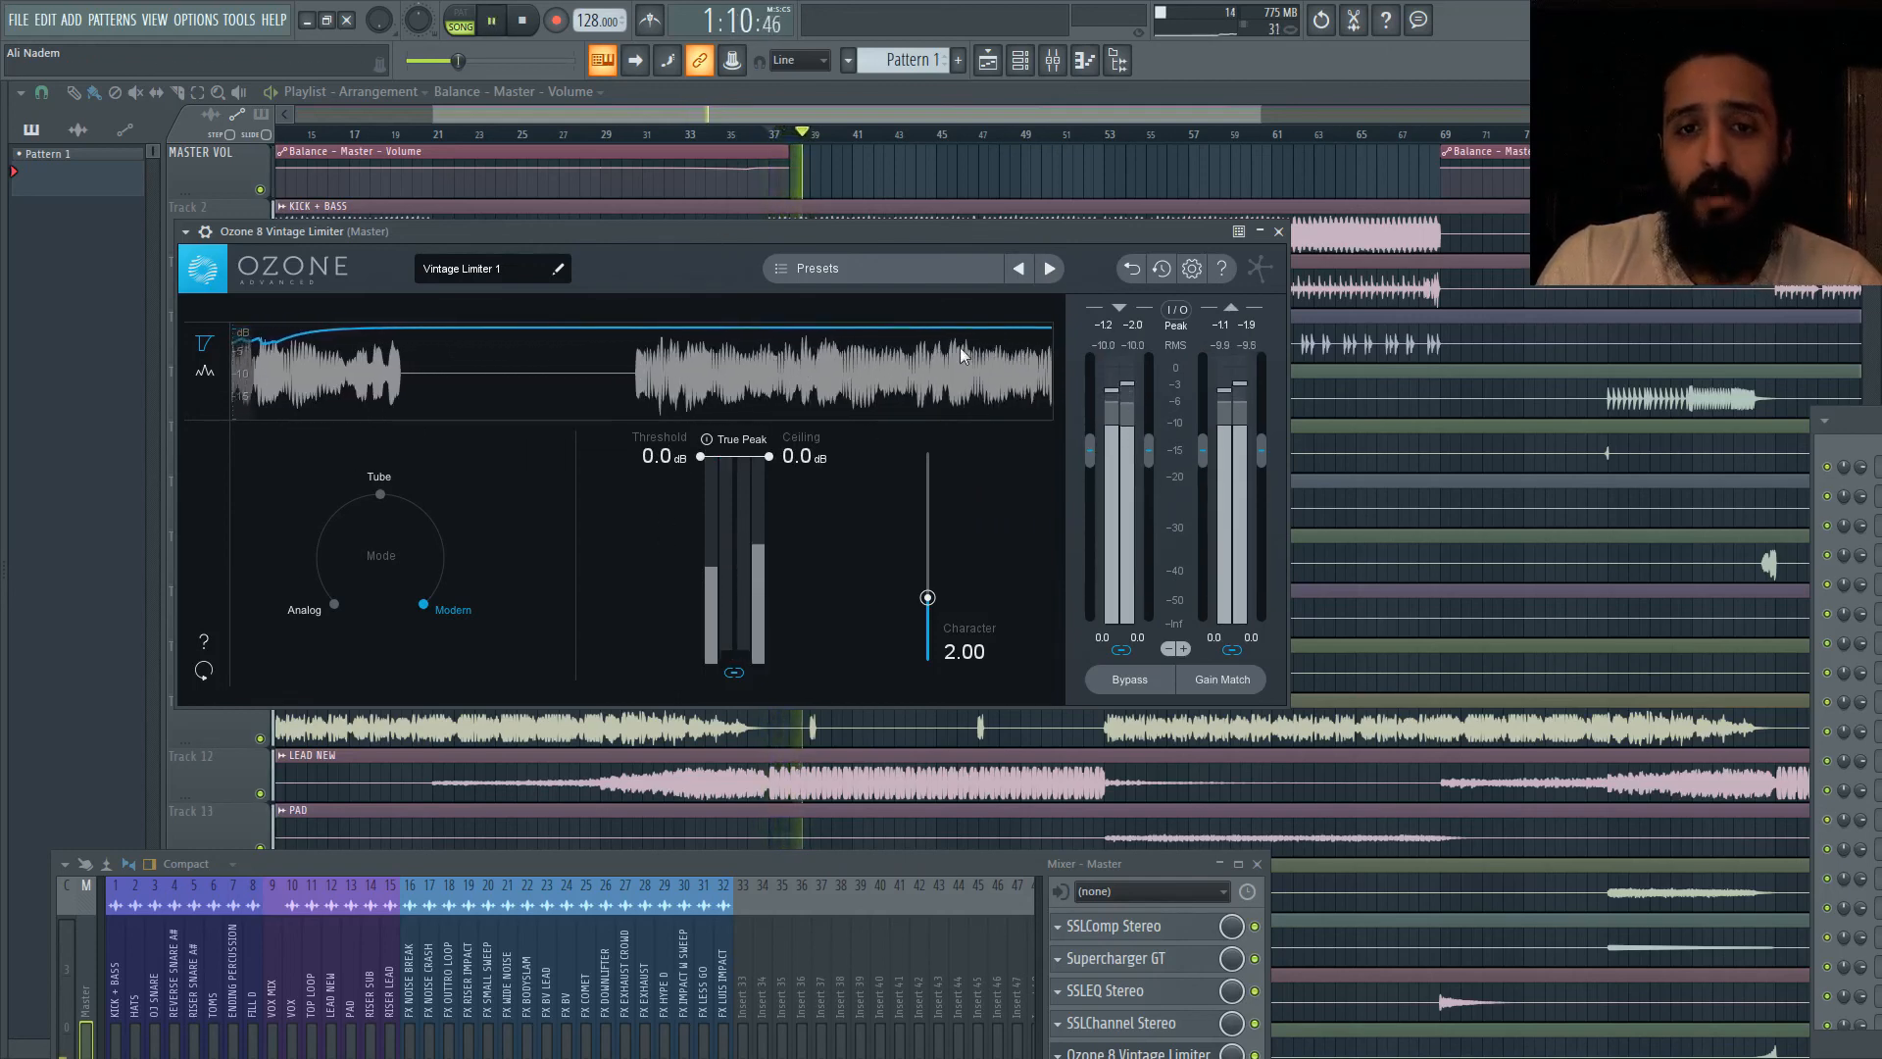
key(space)
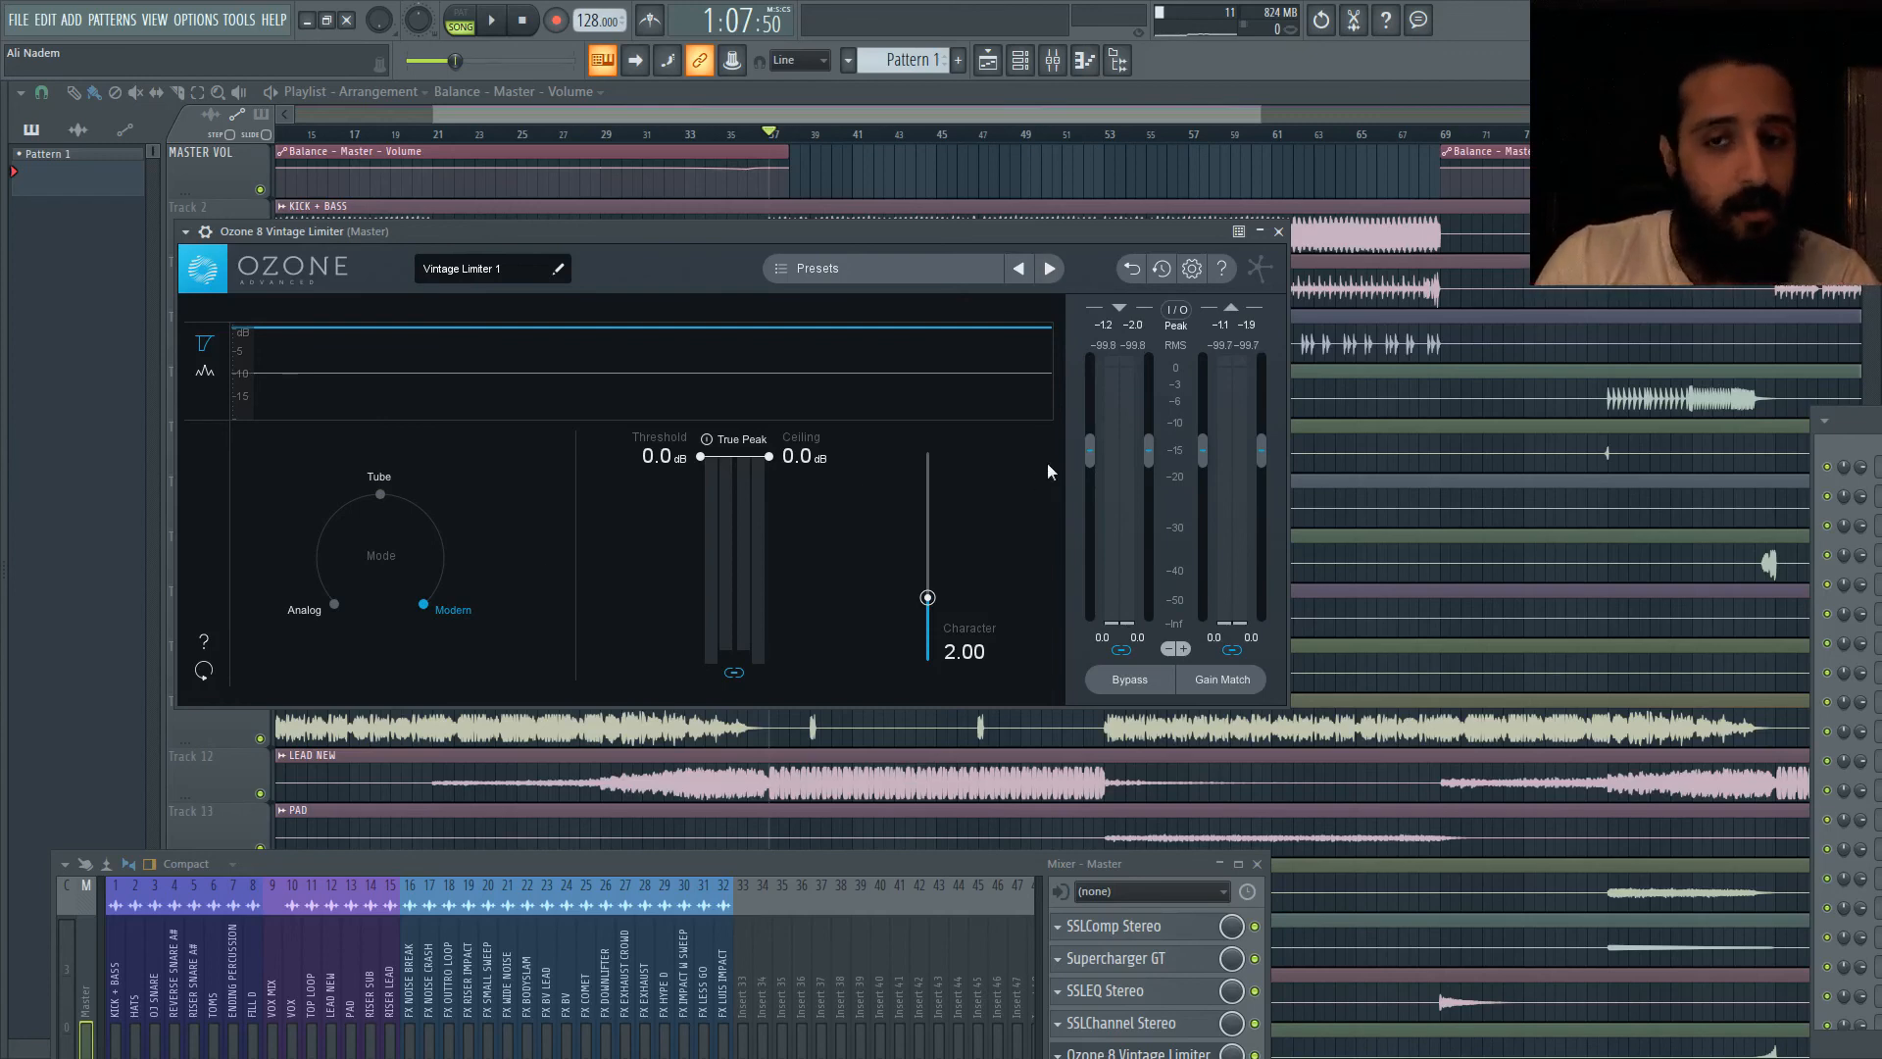
click(1278, 231)
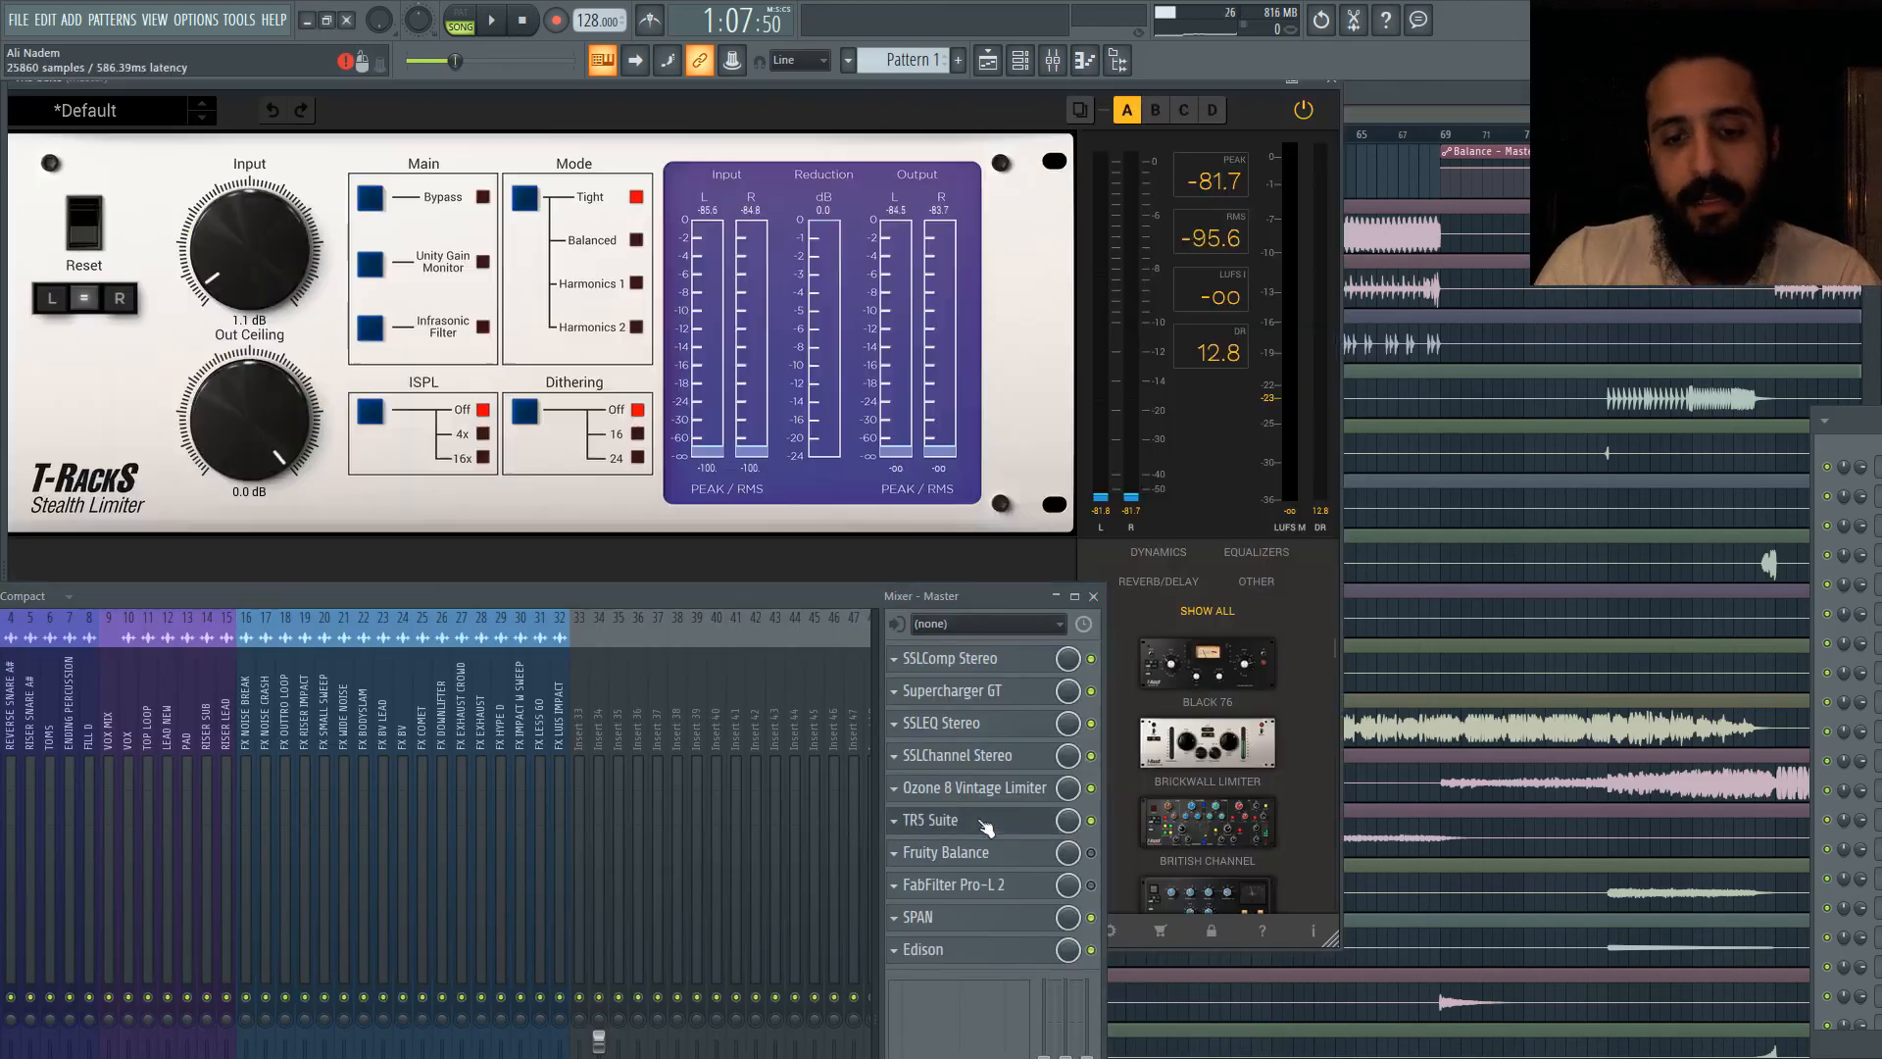
Step: Re-enable and open TR5 Suite on the master channel, repositioning the mixer and plugin windows to show its full module chain
click(982, 821)
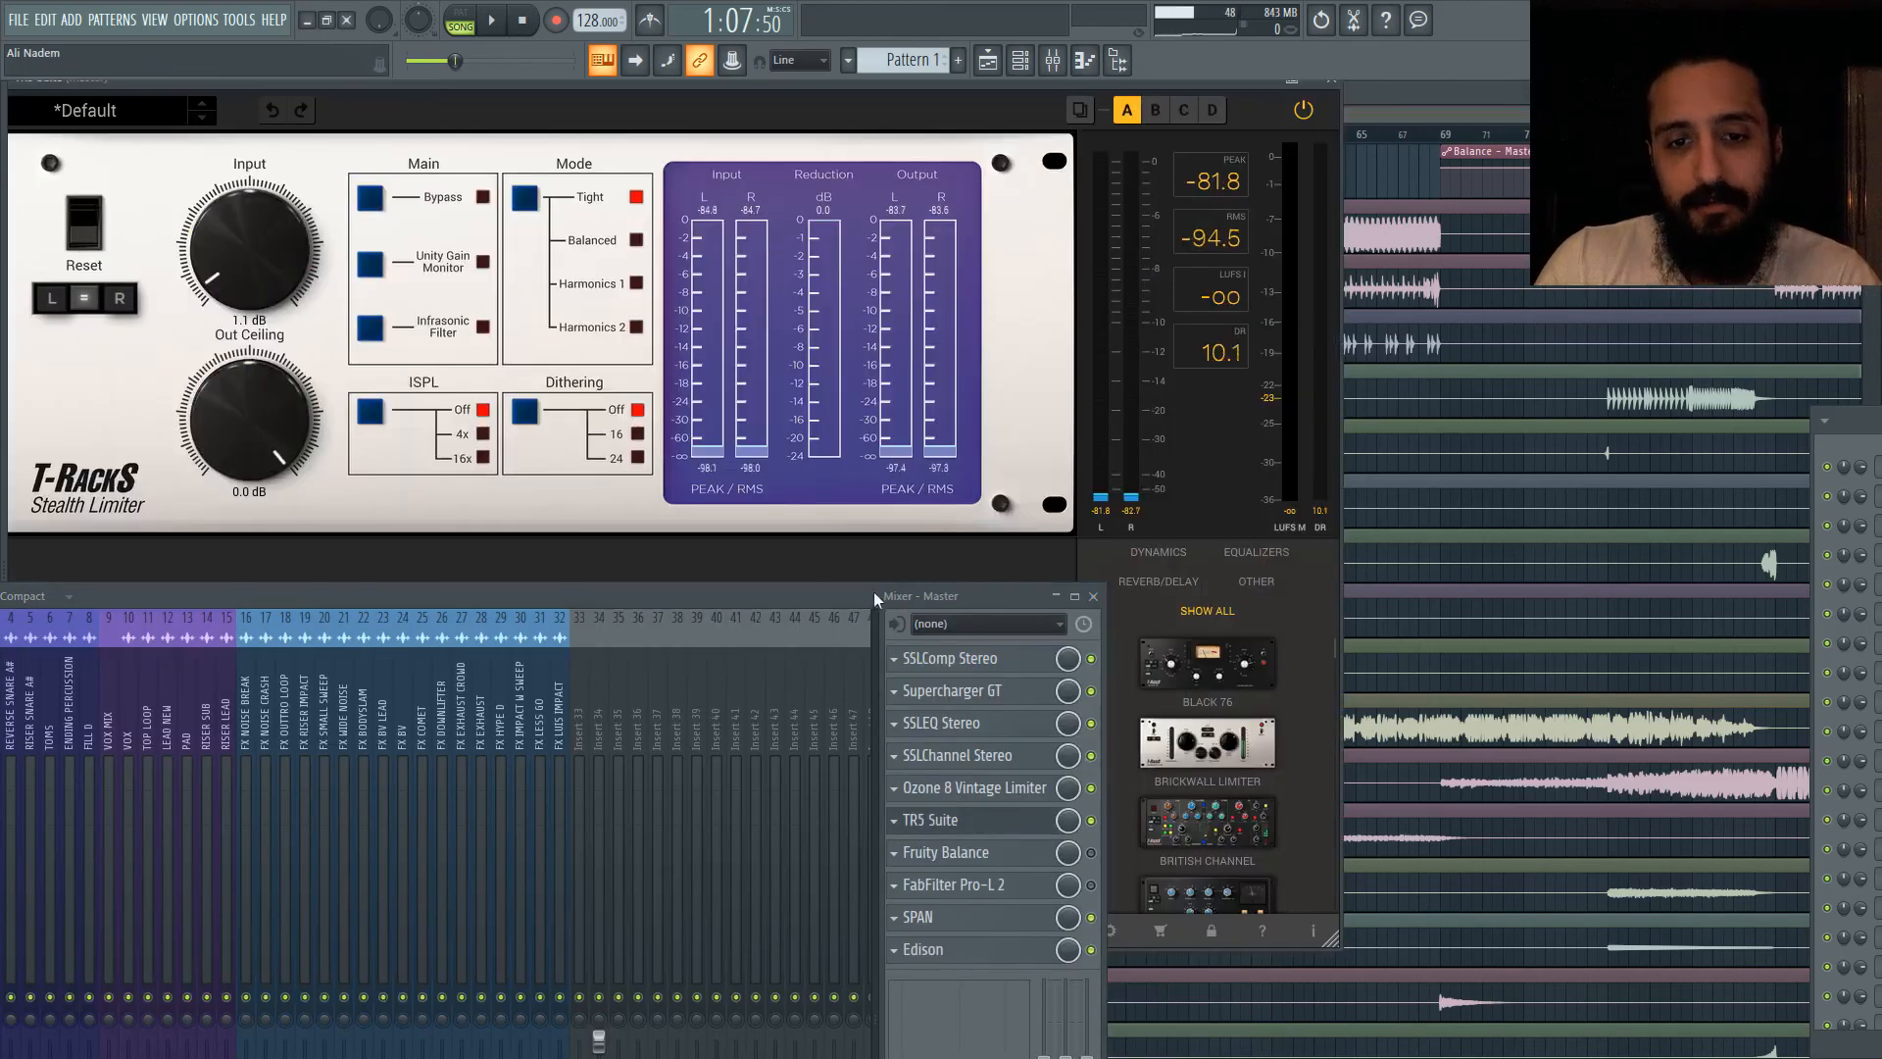
drag(873, 591, 1096, 965)
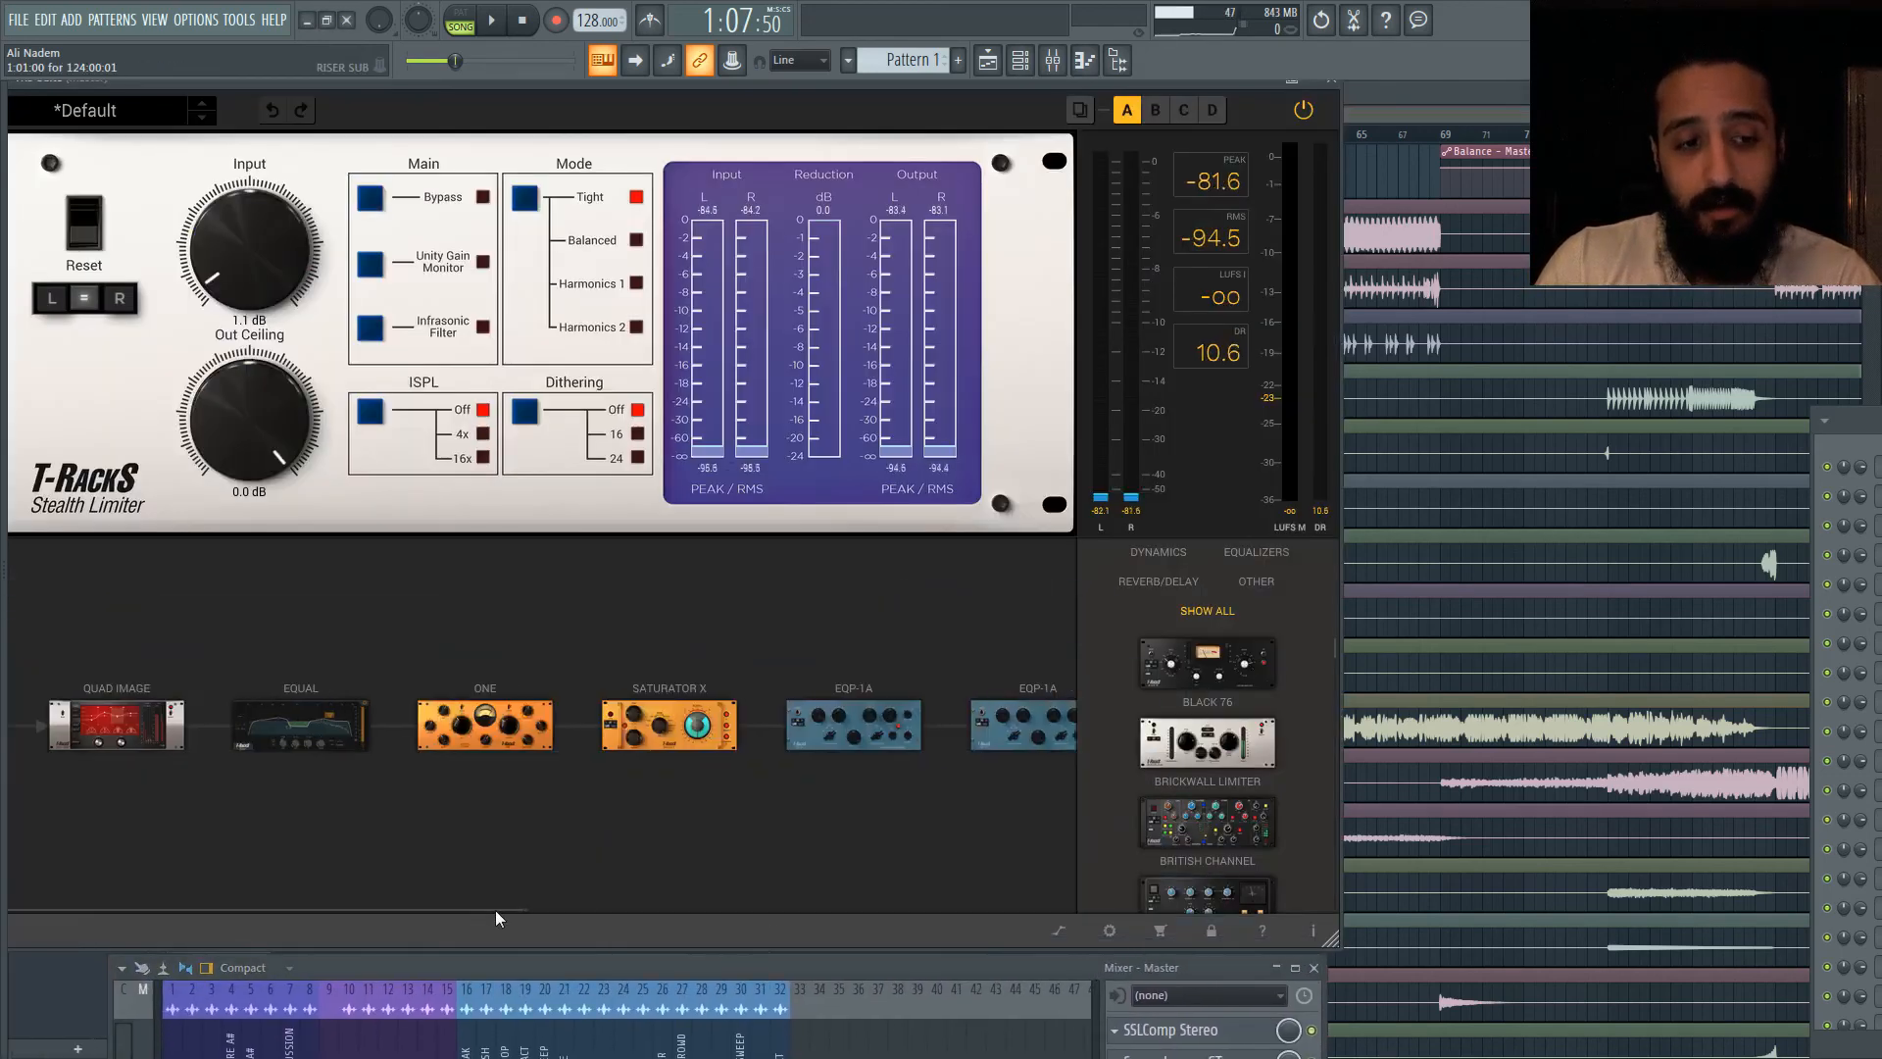
drag(496, 909, 439, 890)
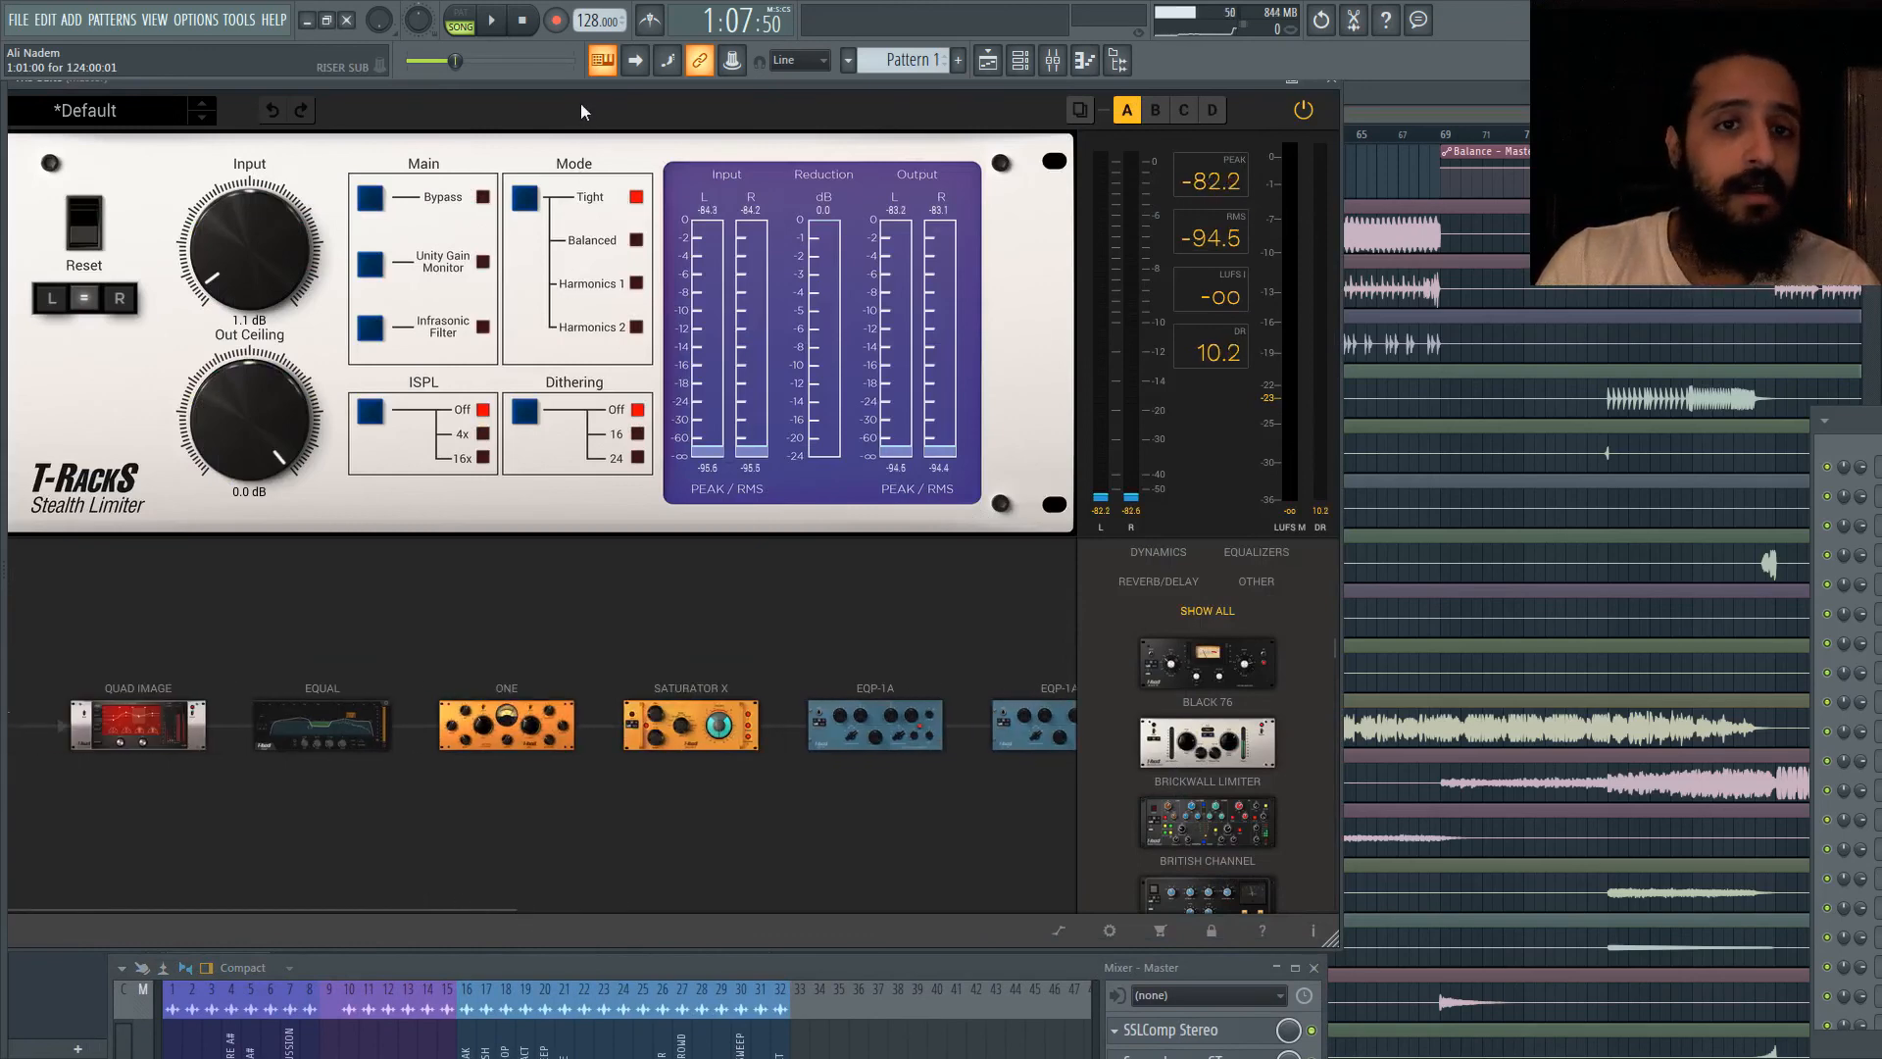
drag(582, 103, 631, 93)
drag(509, 925, 481, 927)
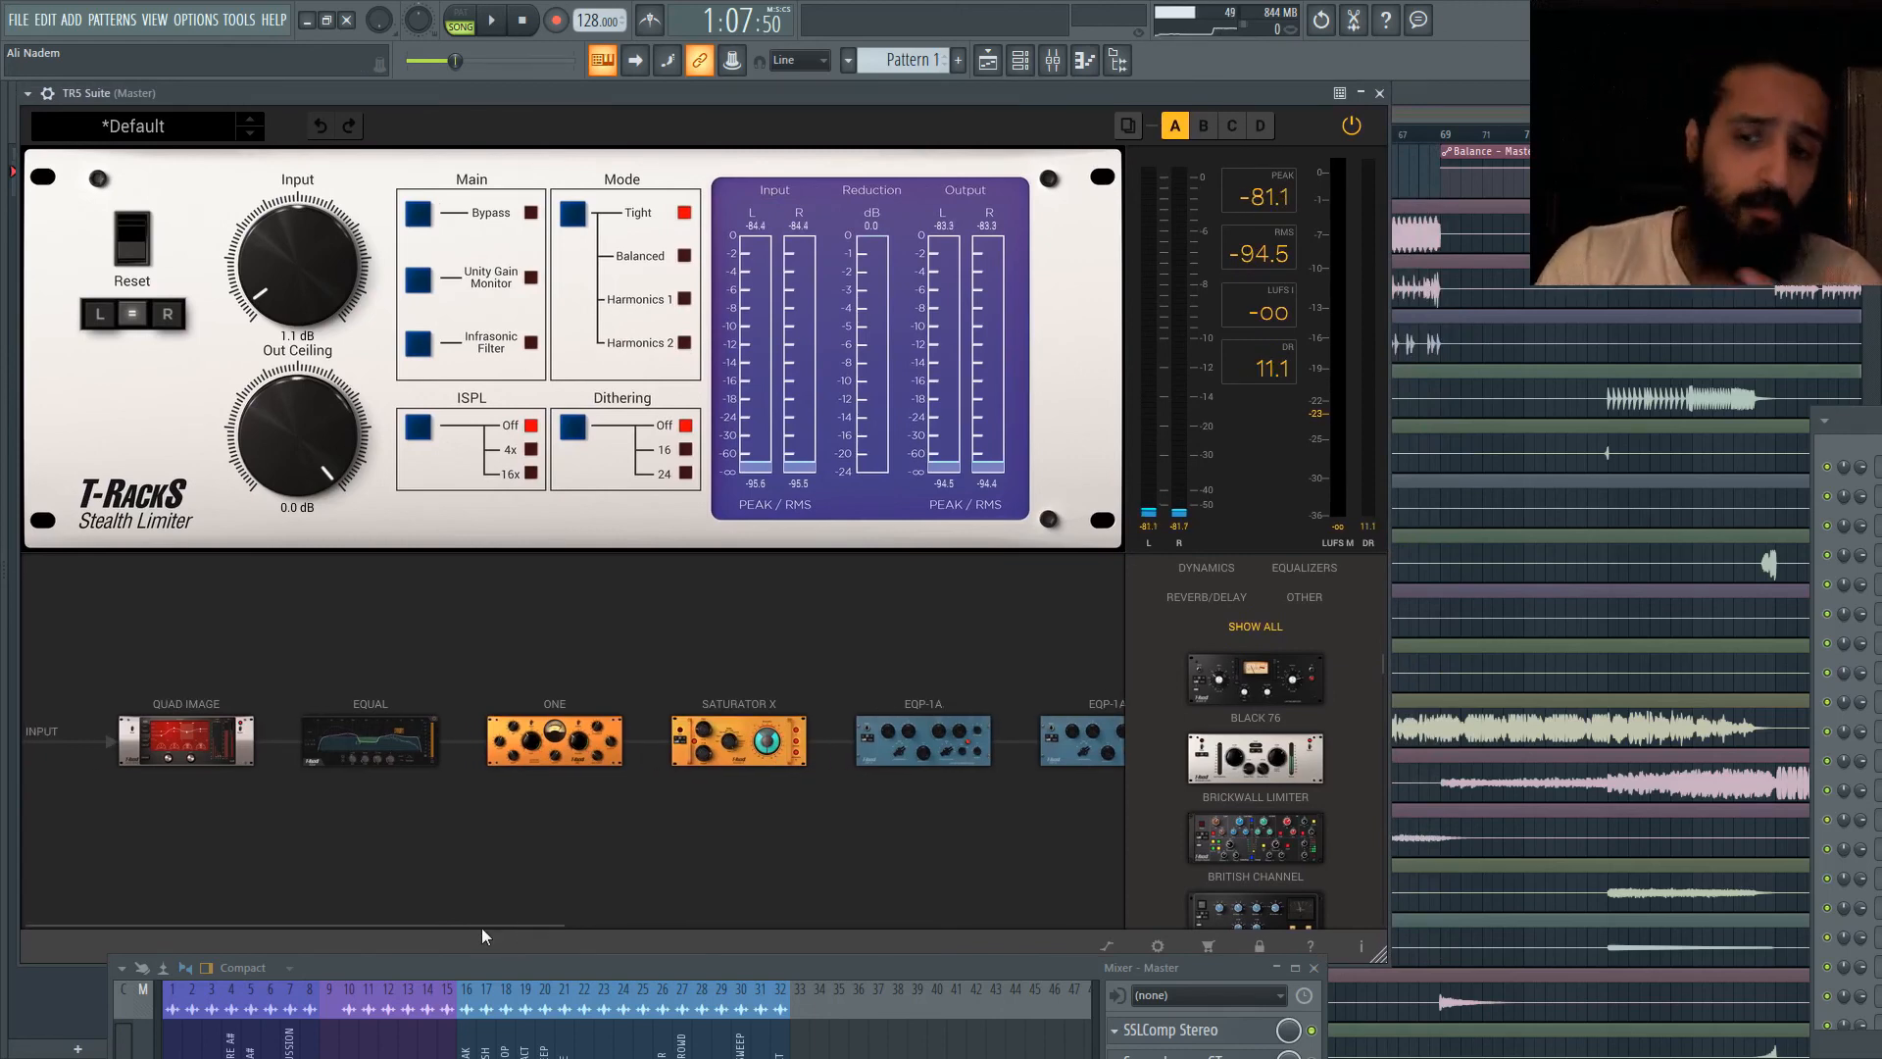
drag(480, 927, 391, 897)
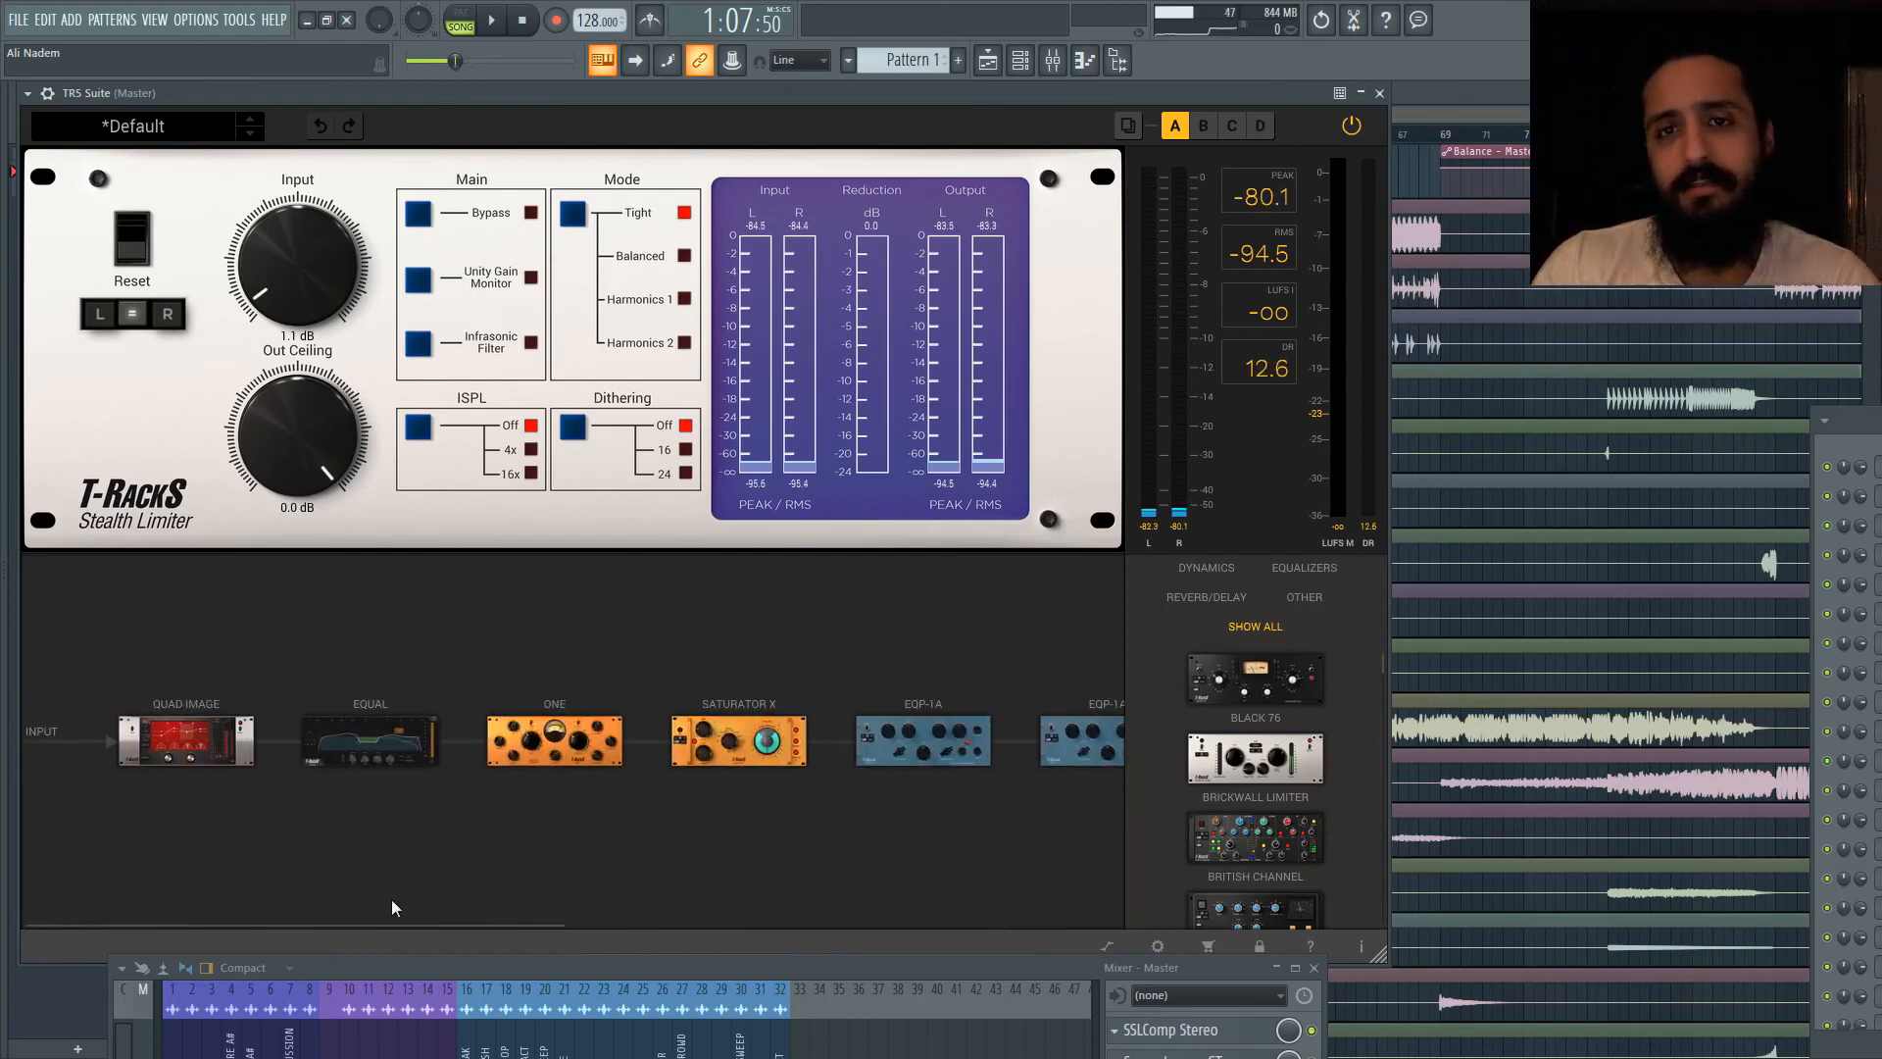
mouse_move(619, 968)
mouse_down()
mouse_move(614, 932)
mouse_move(620, 976)
mouse_up()
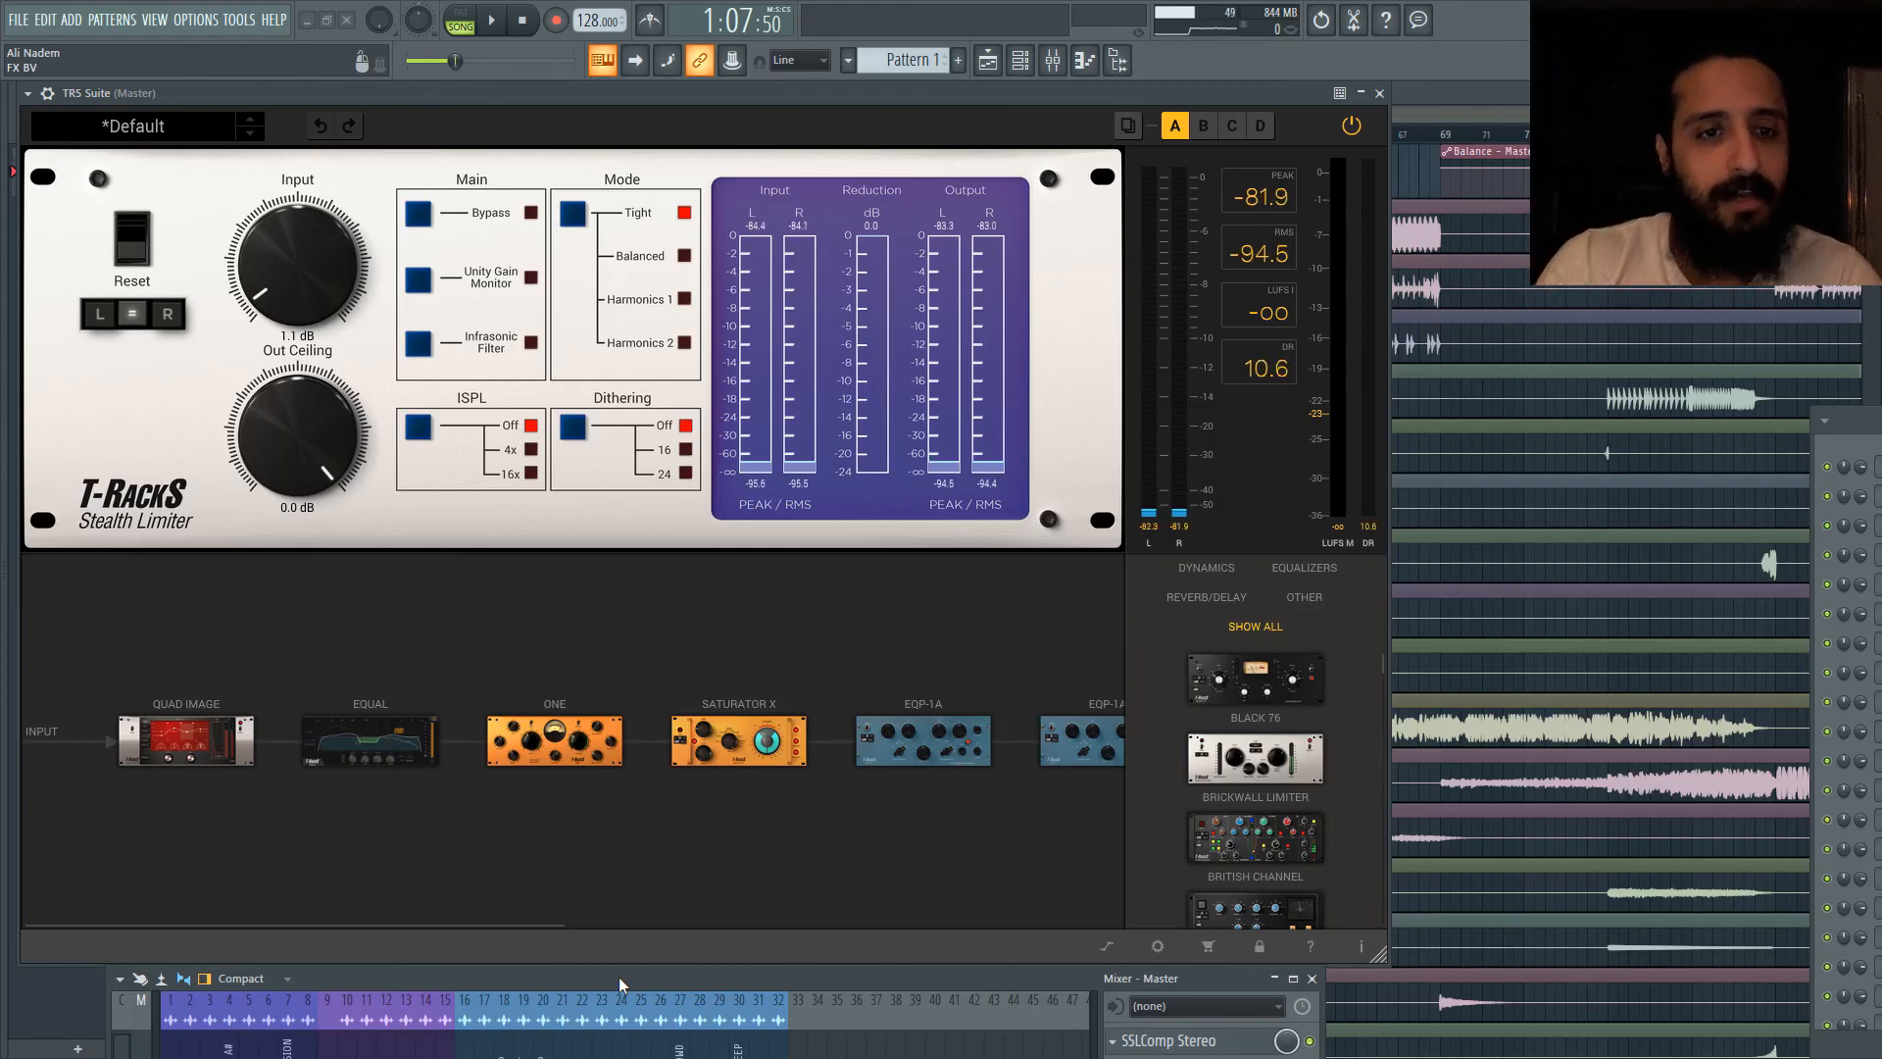
Step: Examine the low-band width in the Quad Image module of TR5 Suite and the low and high cut filters in the EQual module
click(245, 733)
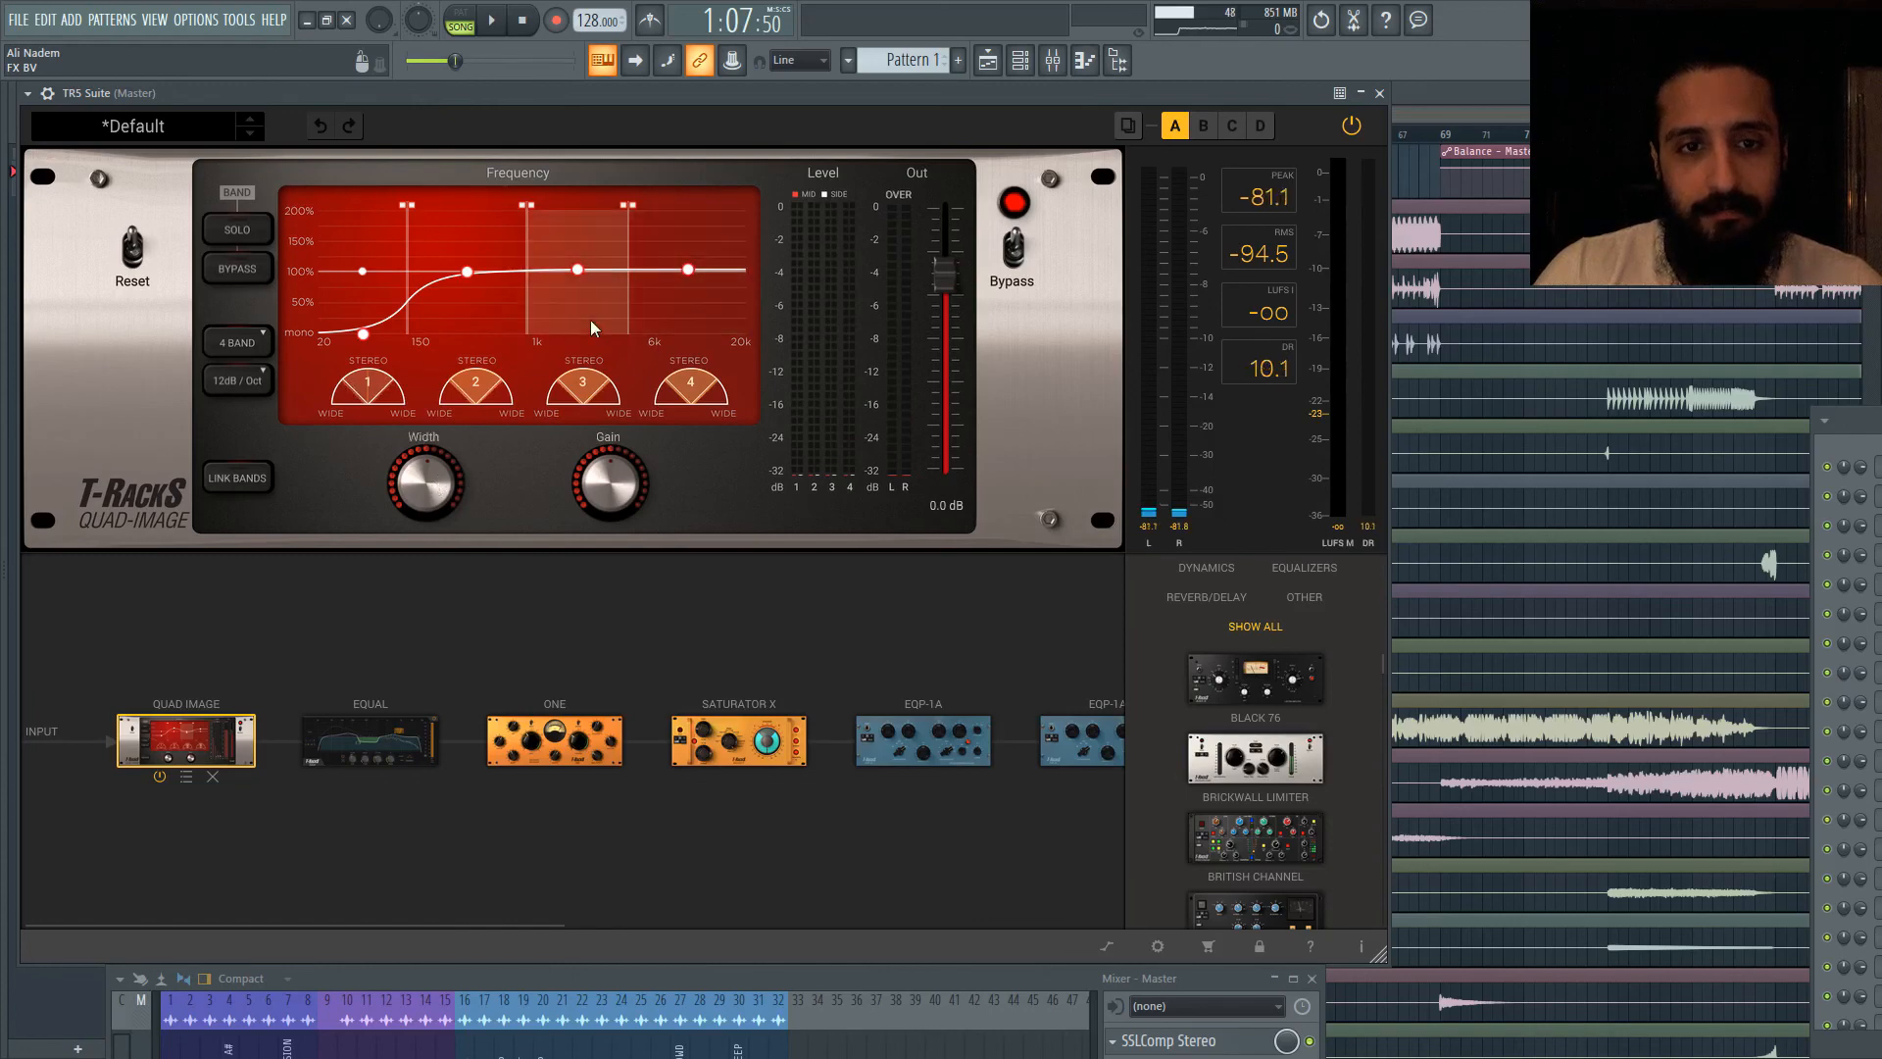
click(376, 287)
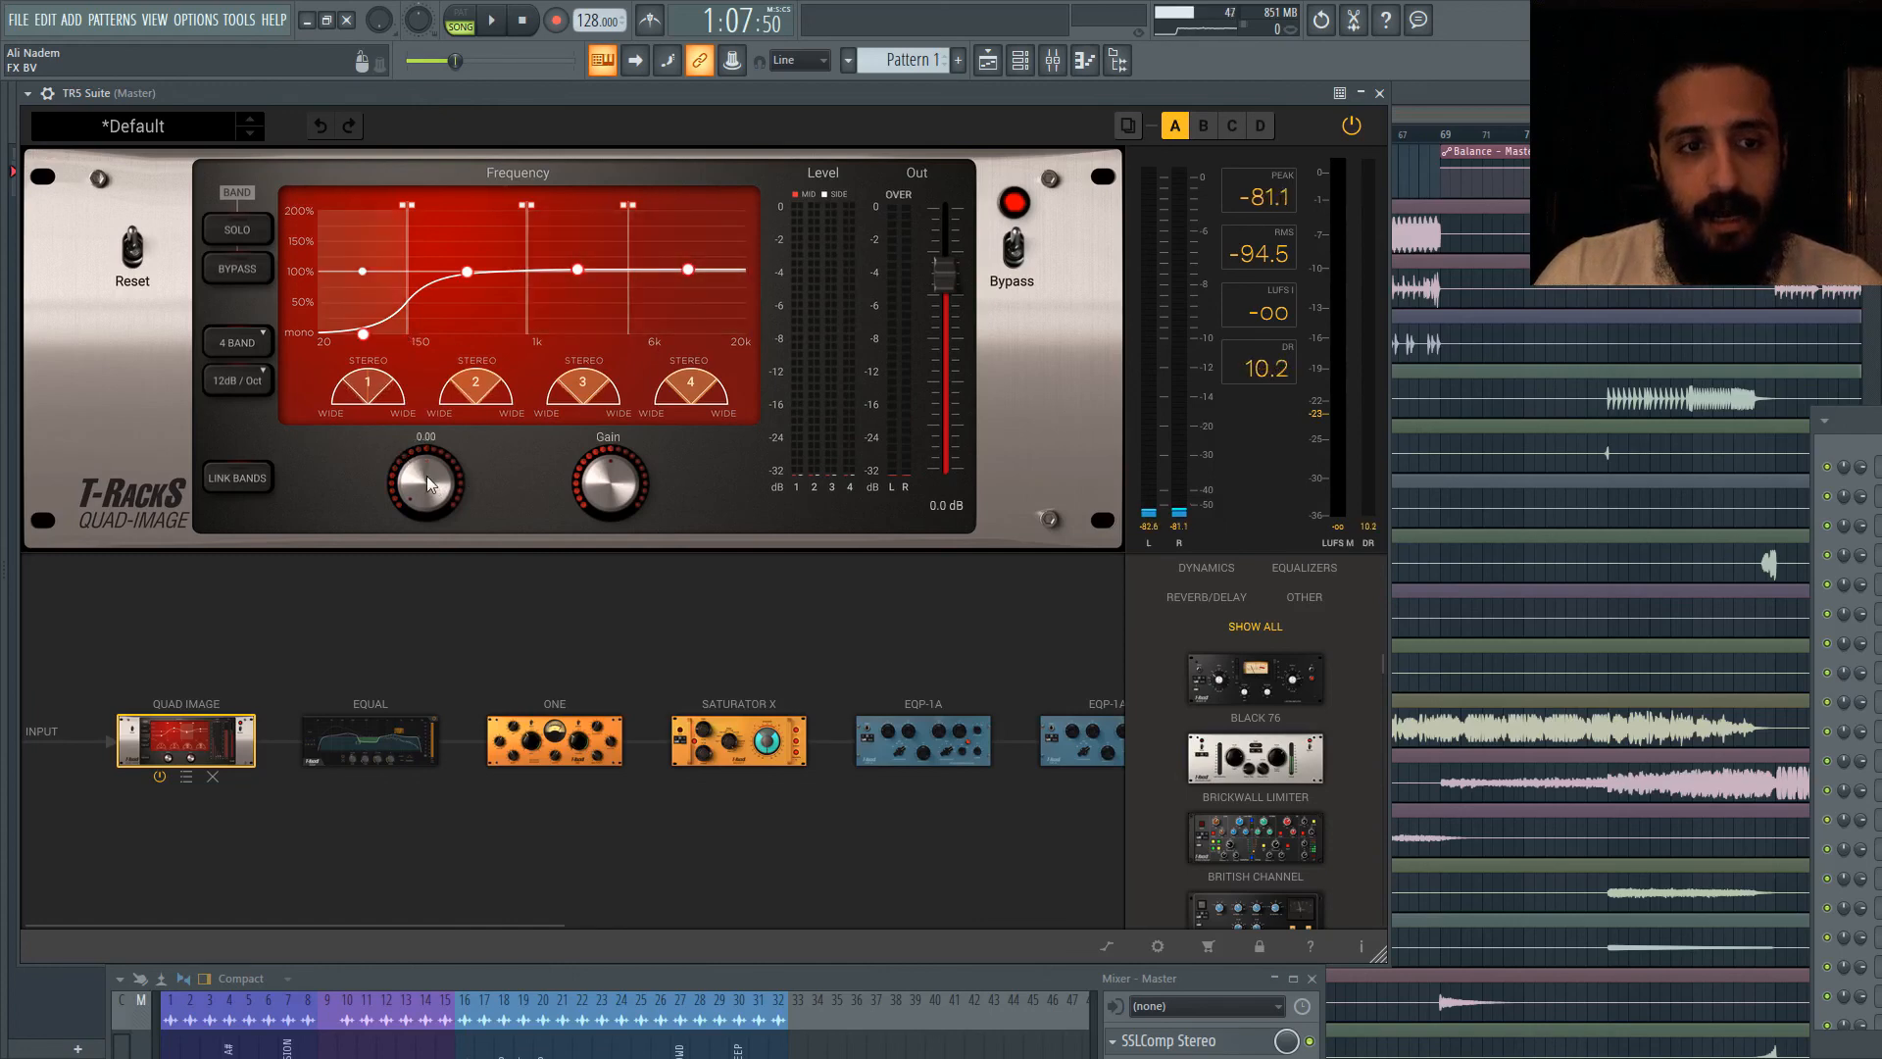
drag(425, 475, 437, 533)
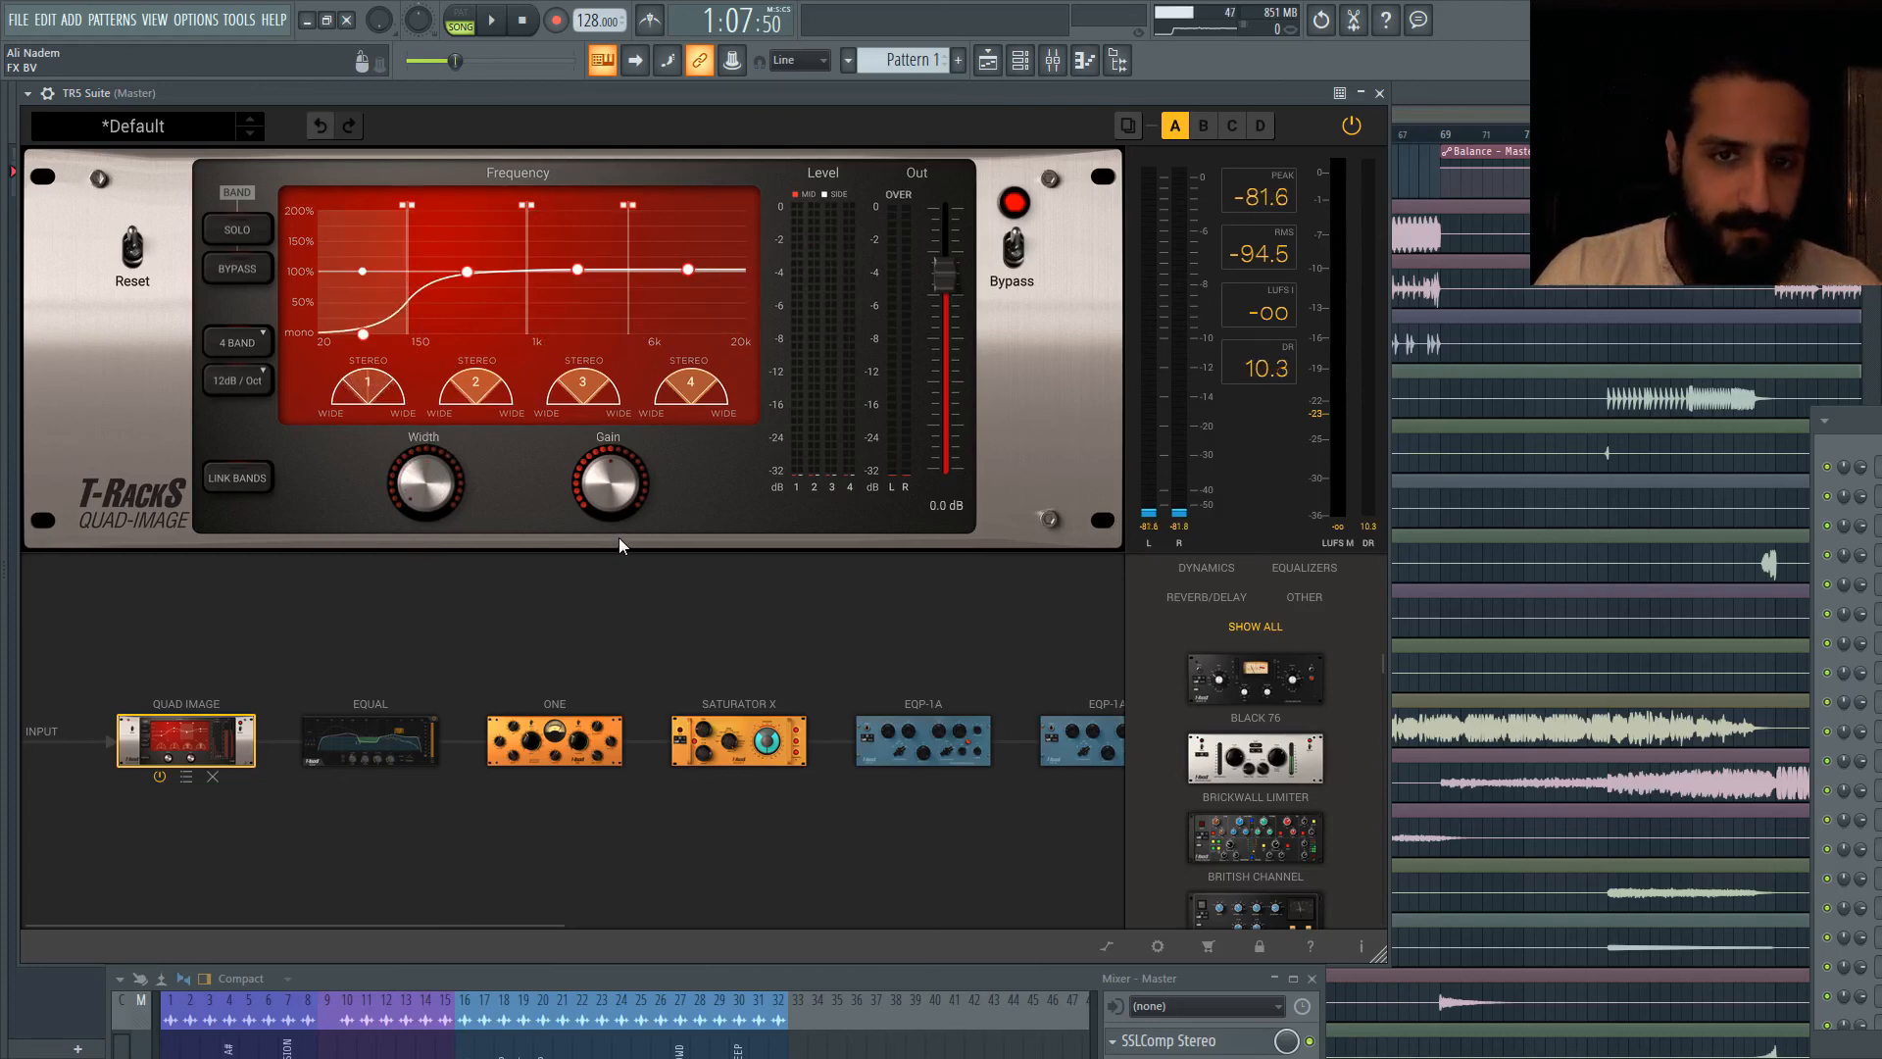
mouse_move(406, 737)
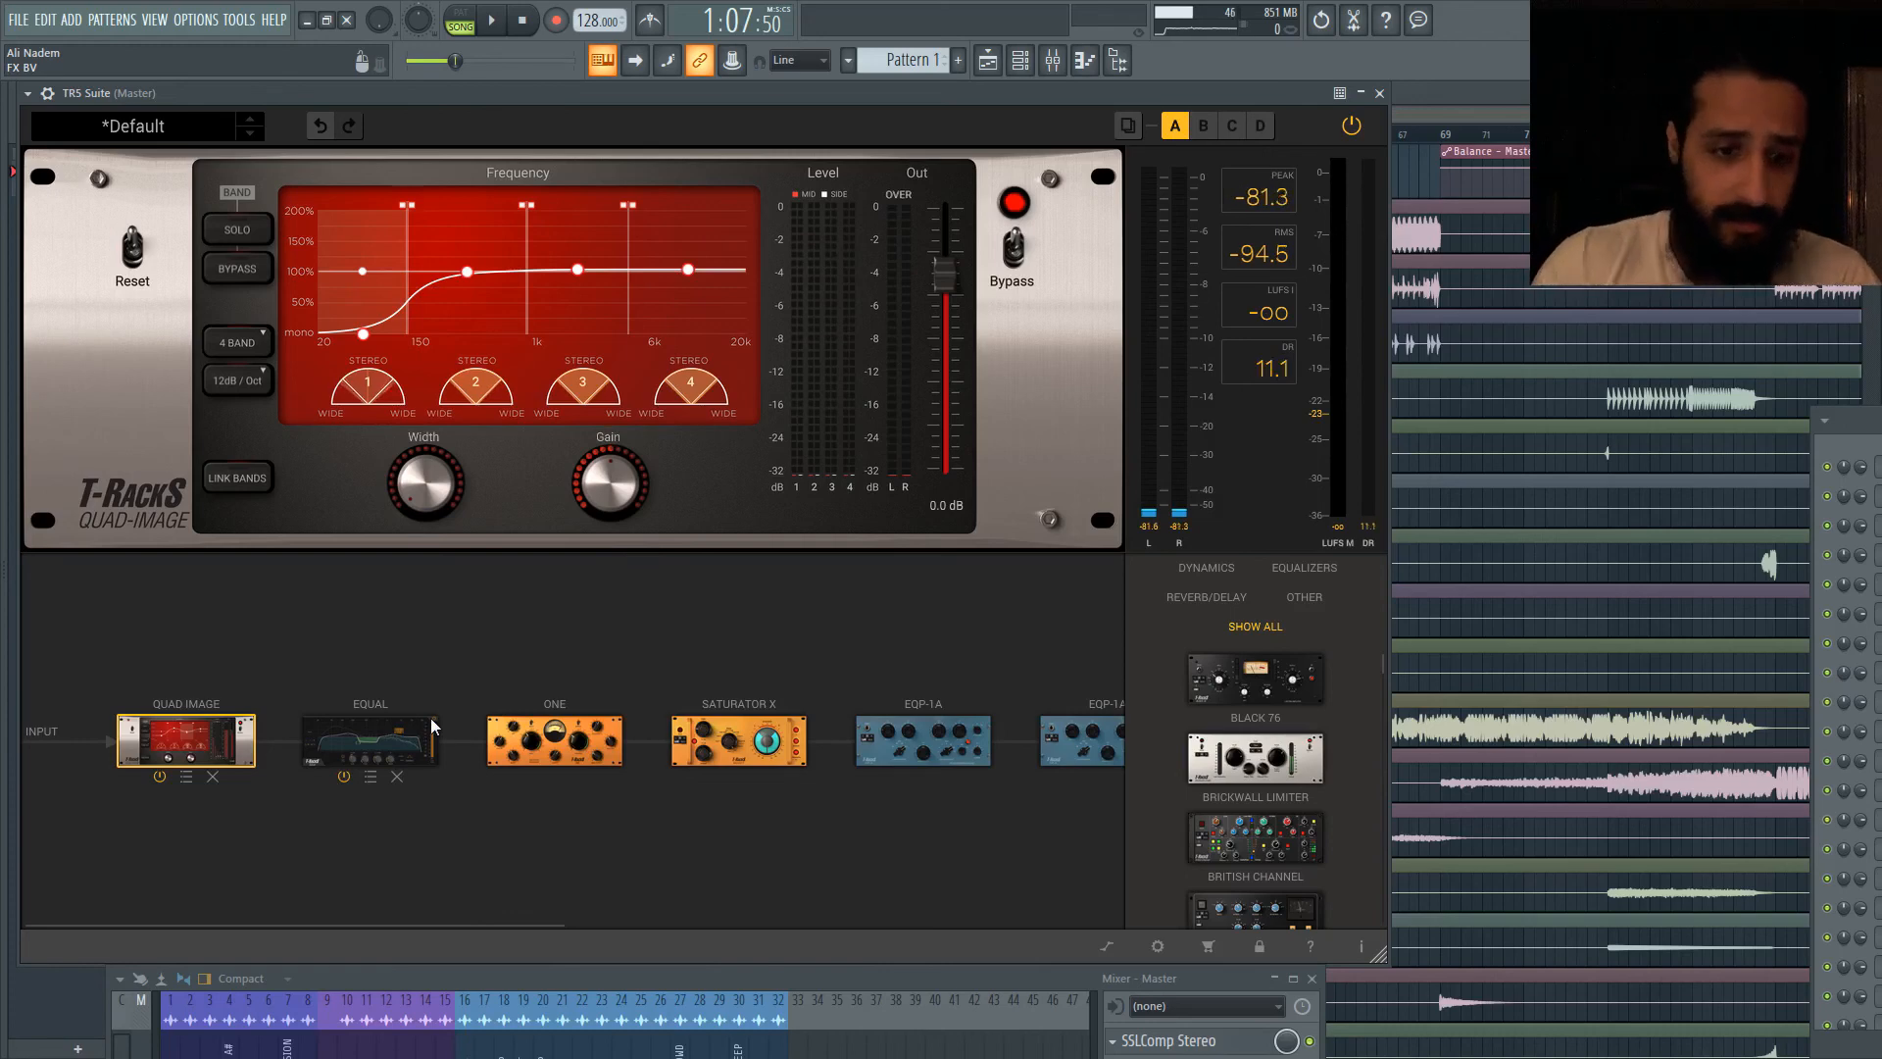
click(426, 737)
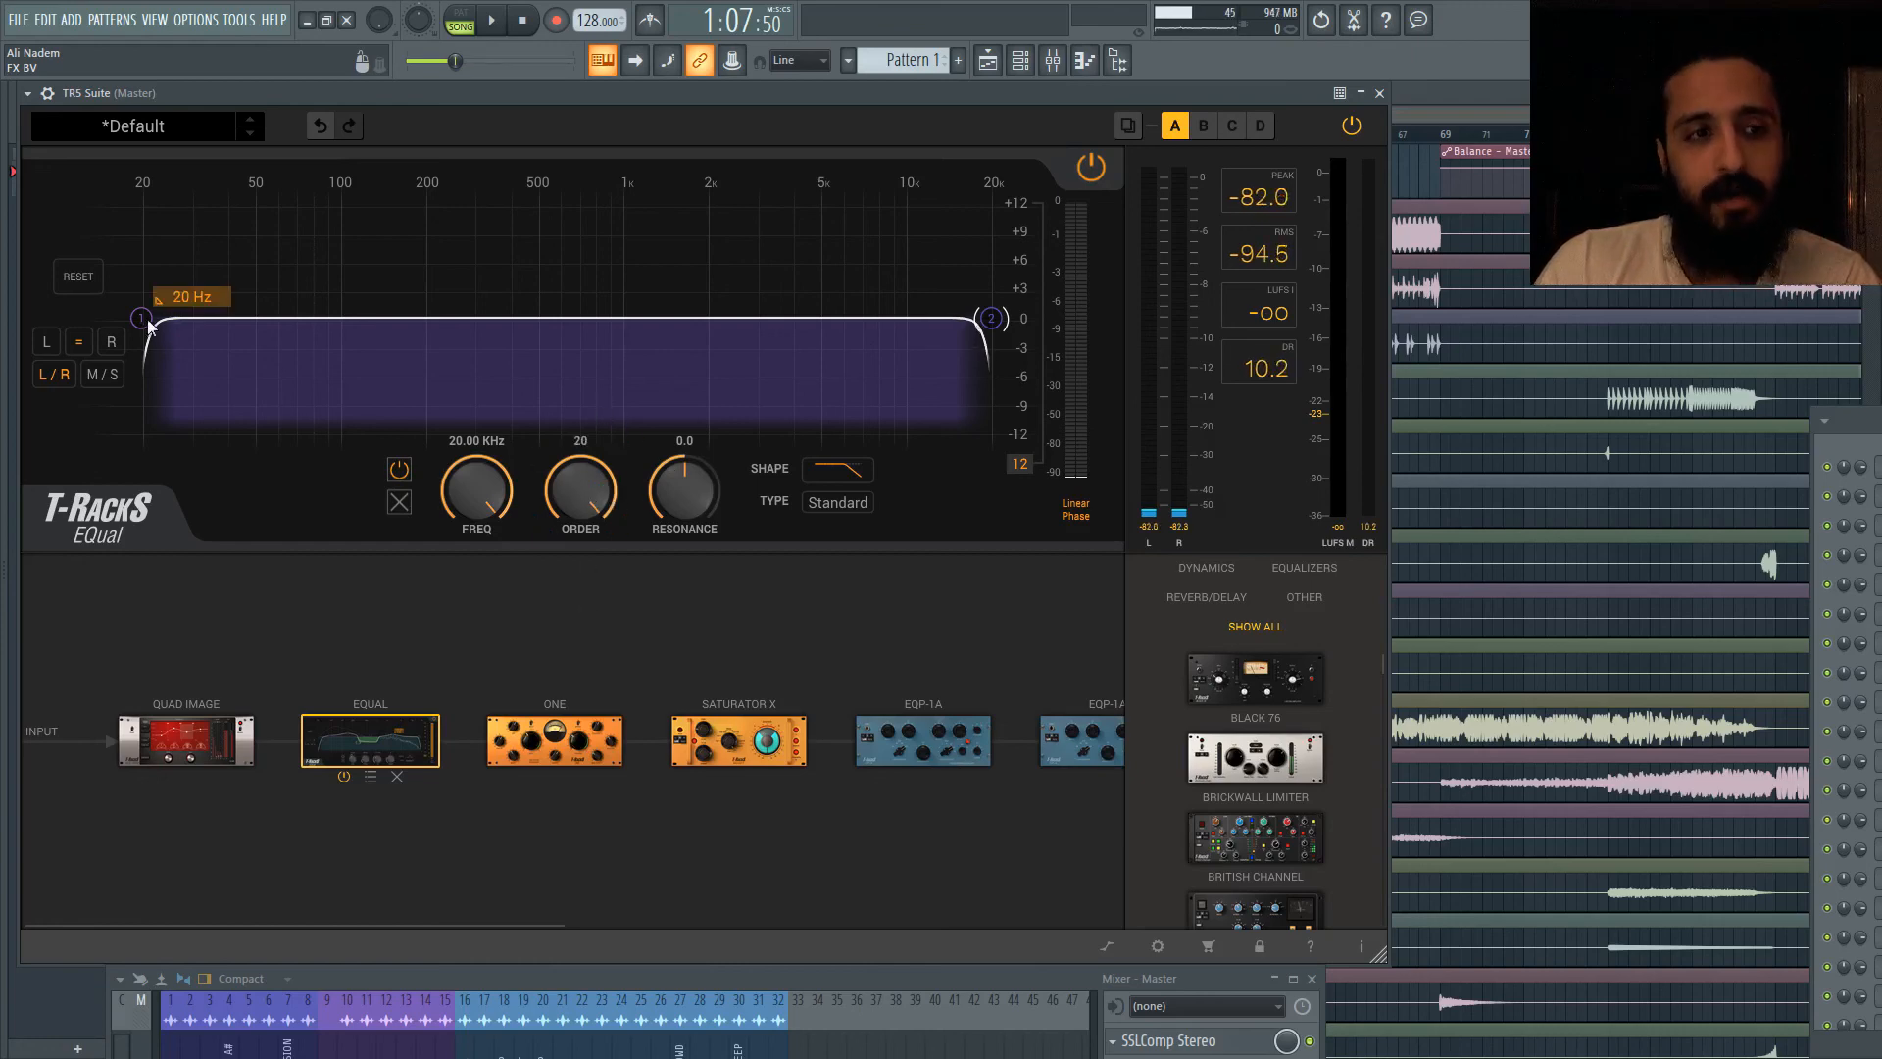
Step: Open the ONE module and check its Focus, Width, Bass Punch, Analog, Transients, Volume and Push settings
click(608, 731)
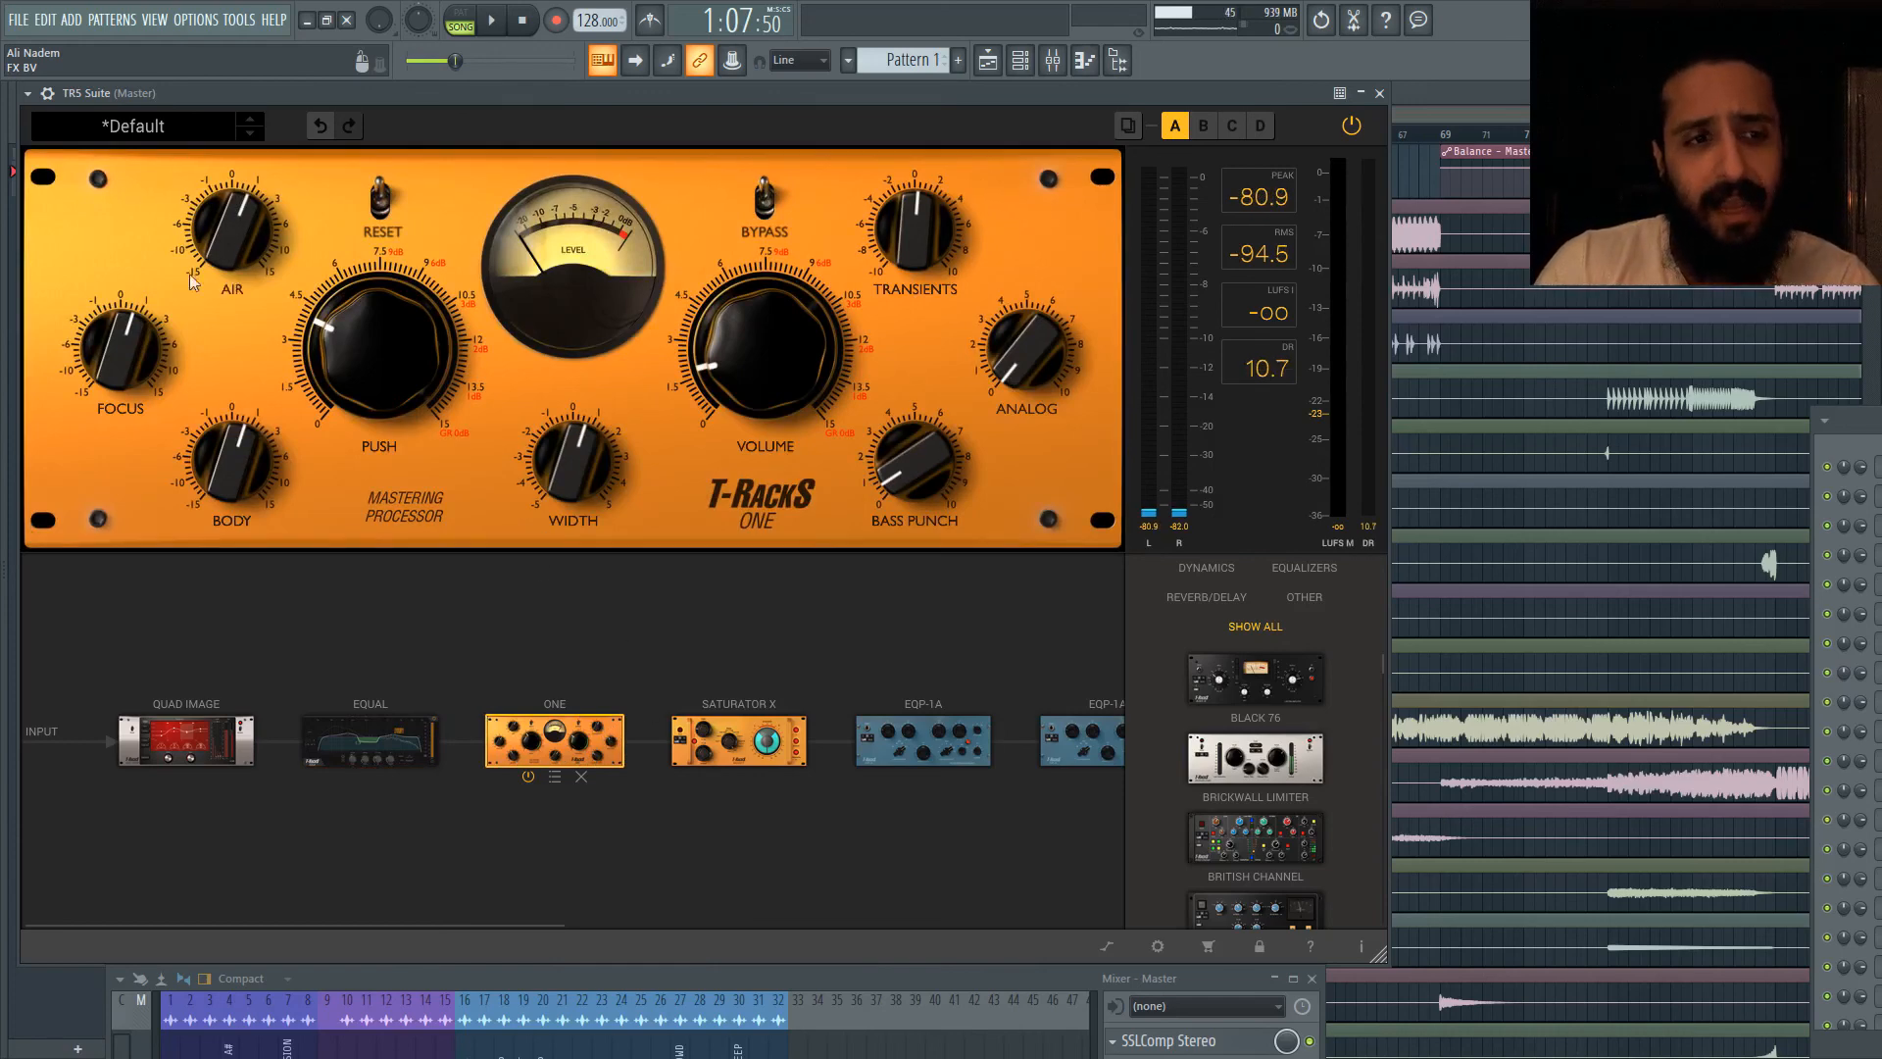
mouse_move(114, 368)
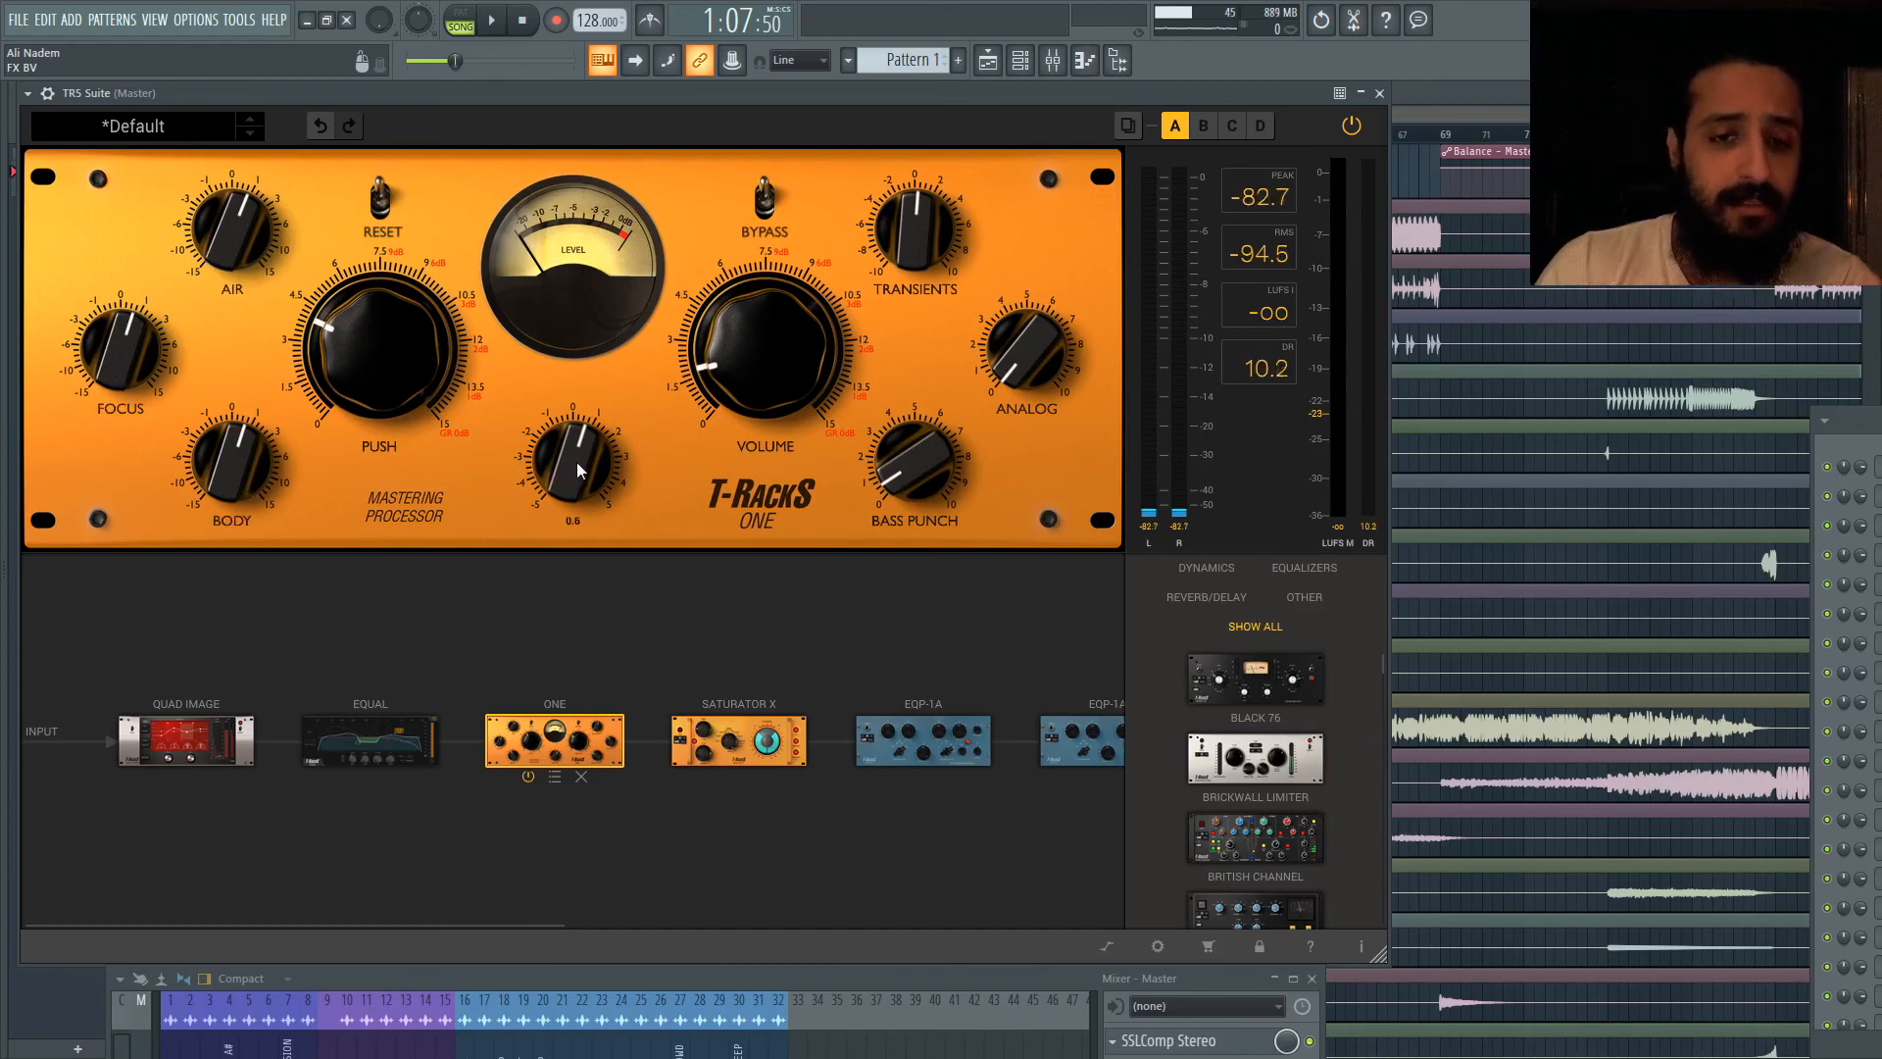
mouse_move(919, 476)
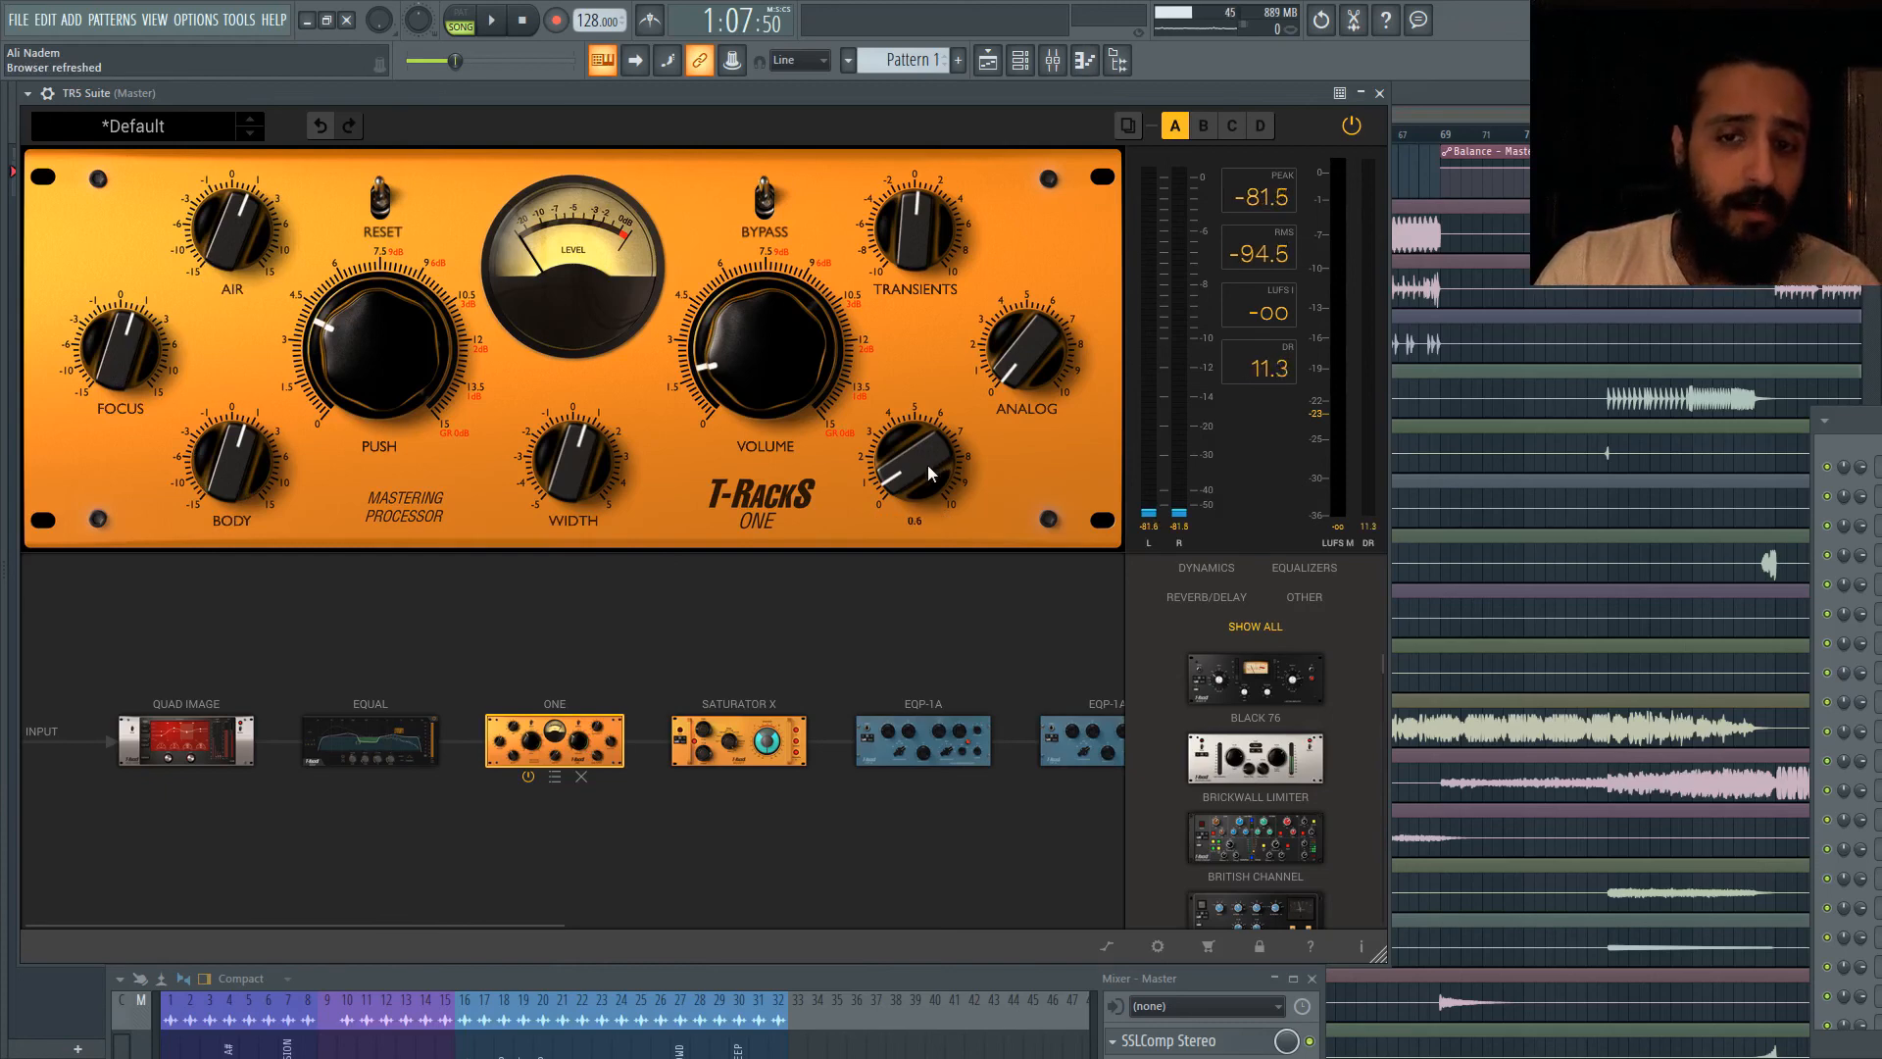
mouse_move(1020, 386)
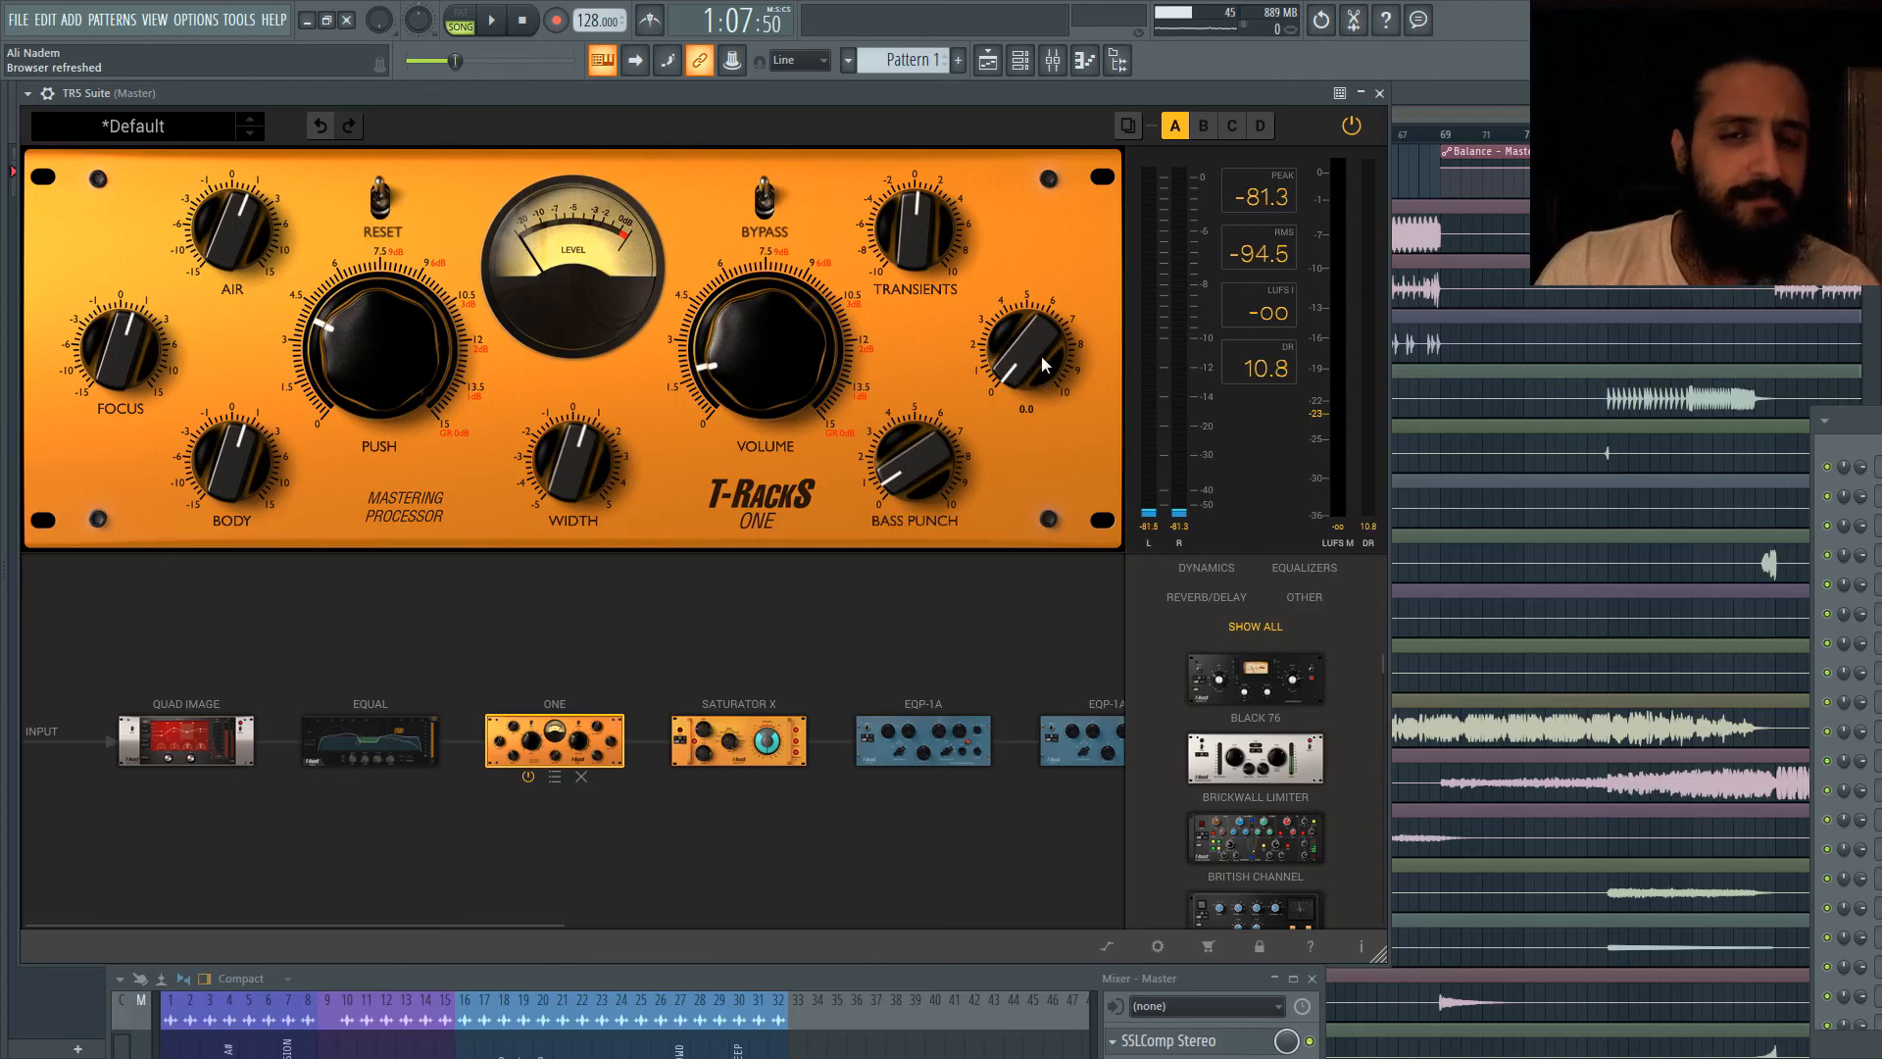
mouse_move(926, 224)
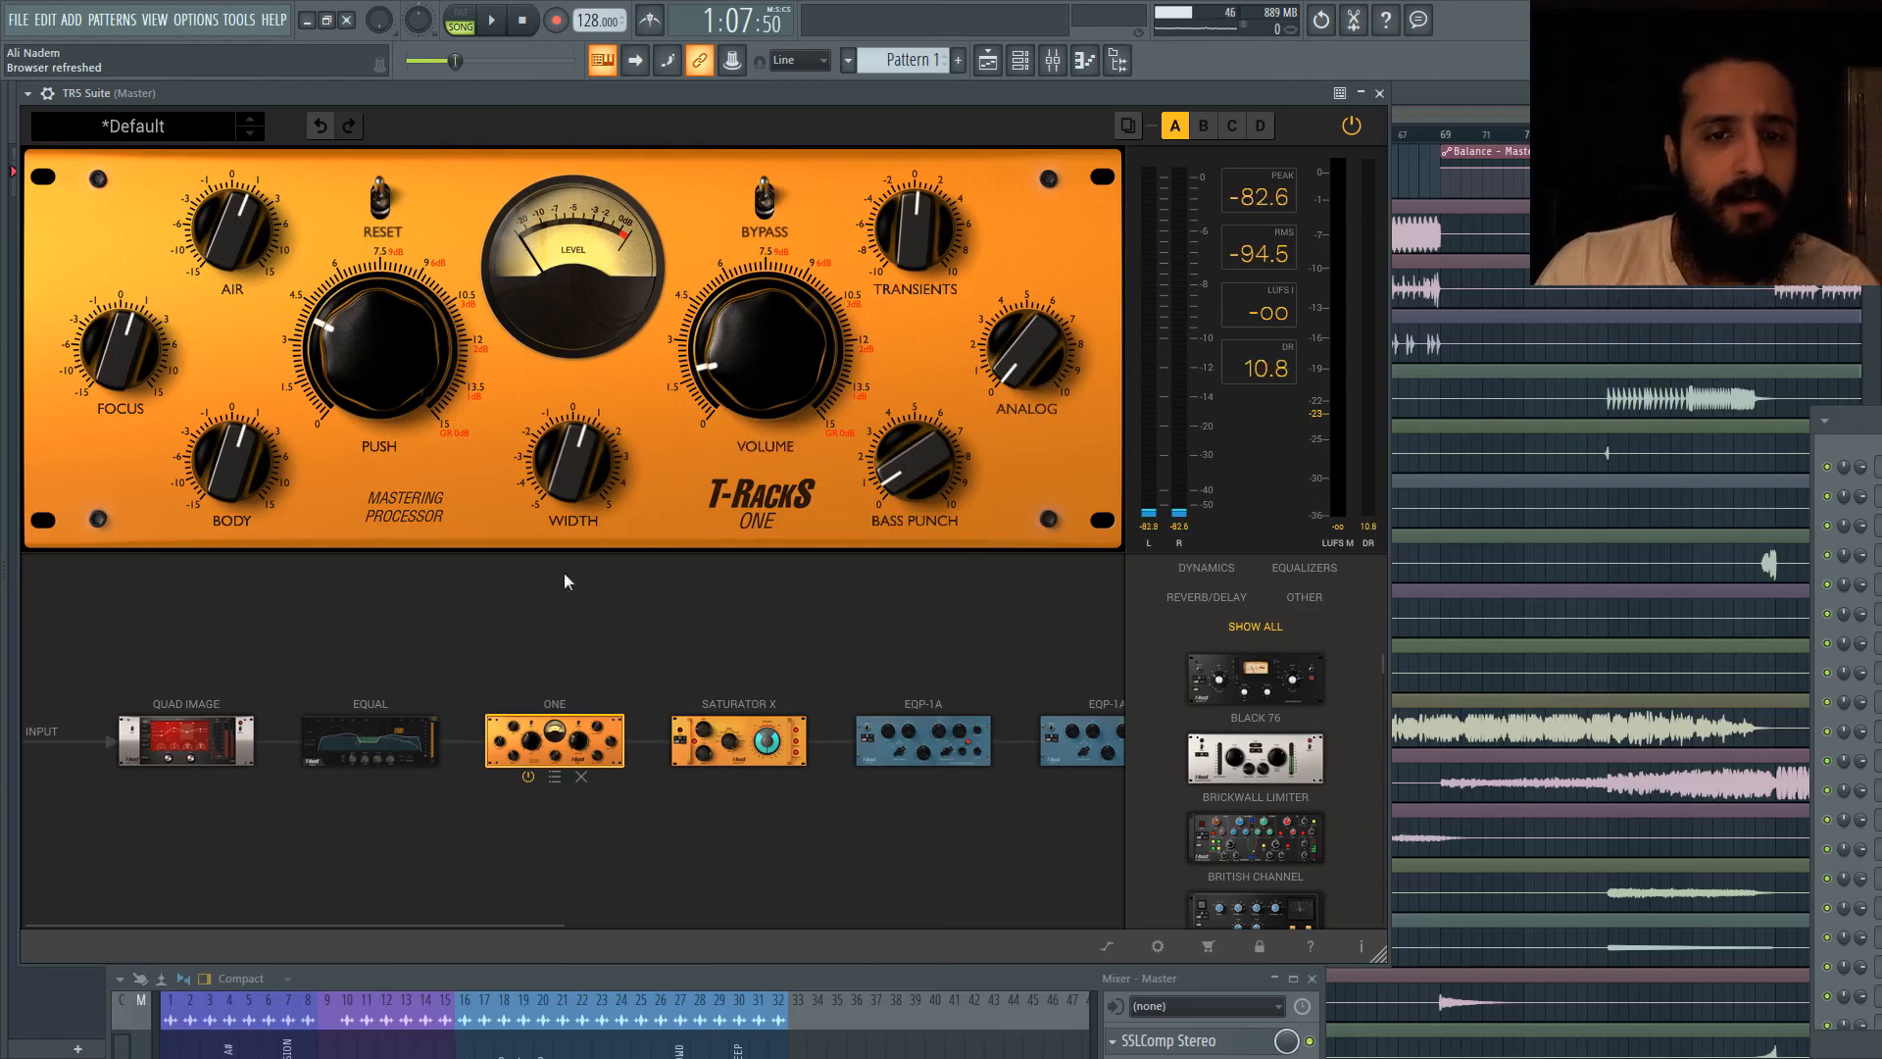
mouse_move(803, 346)
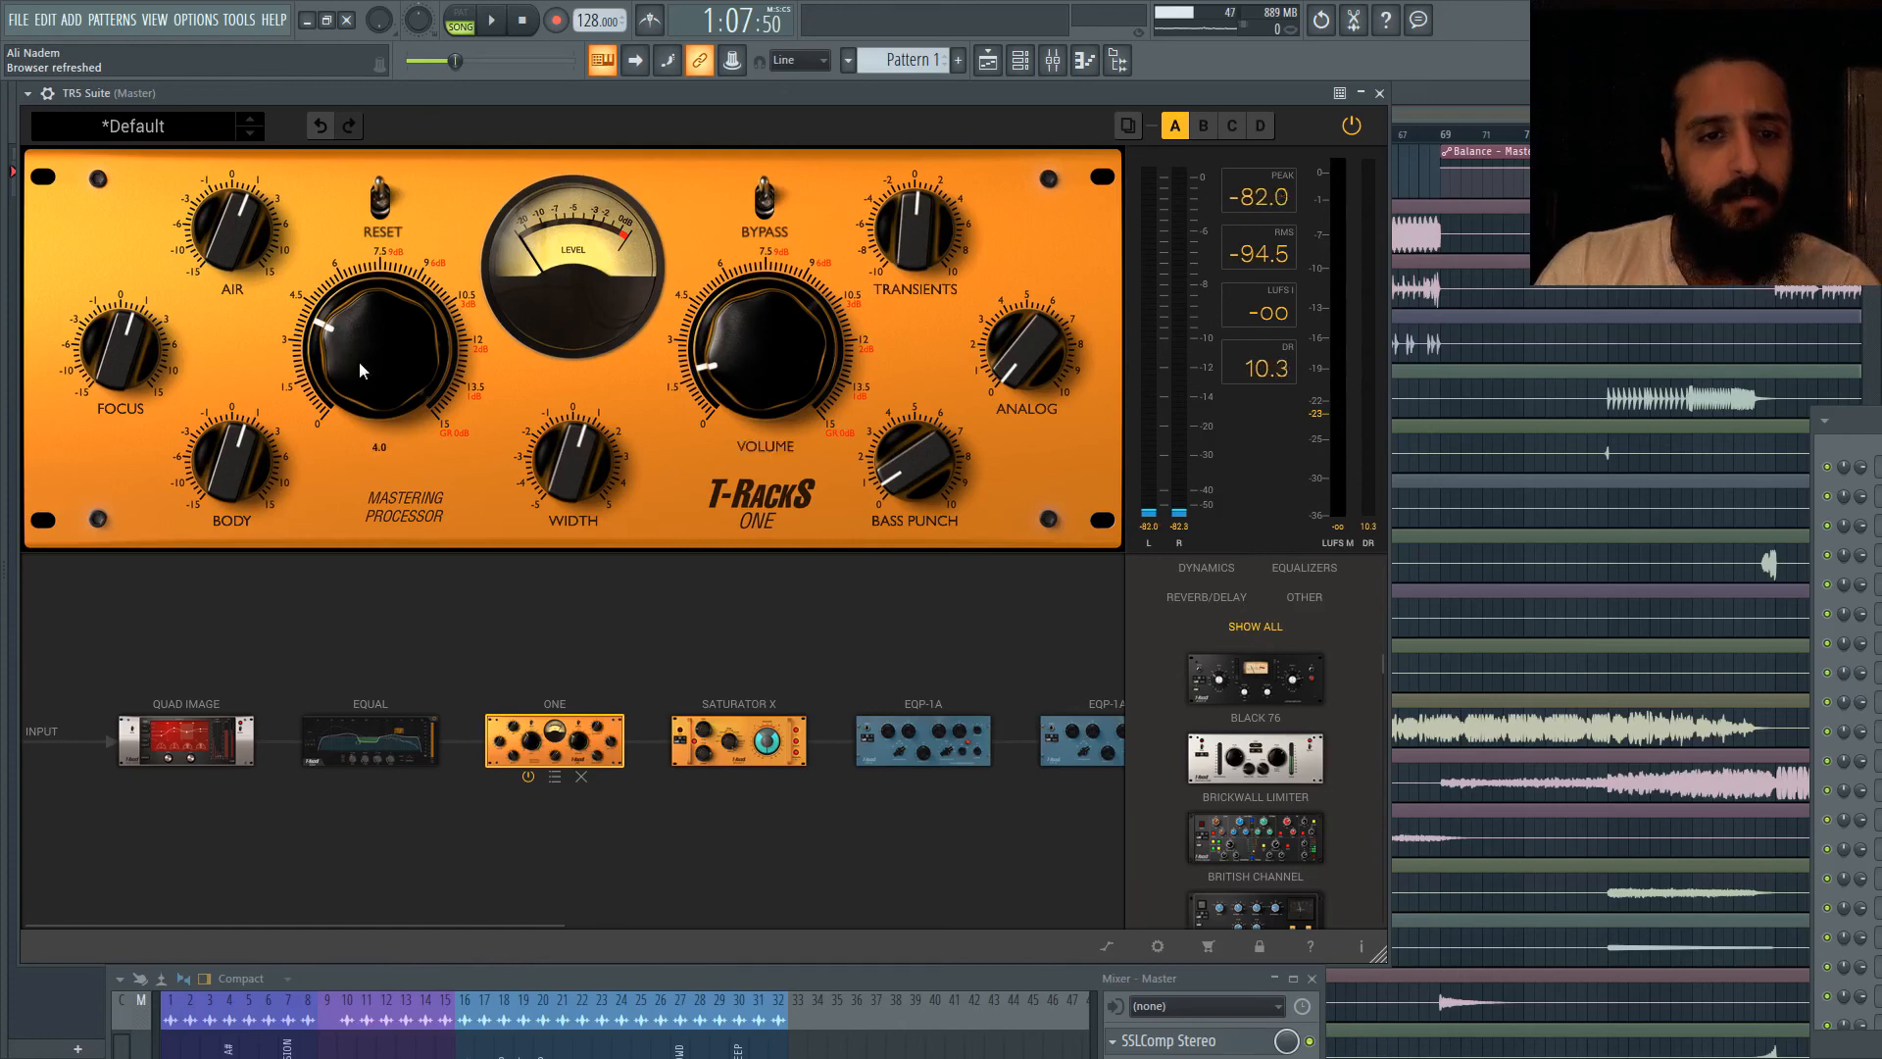
mouse_move(375, 341)
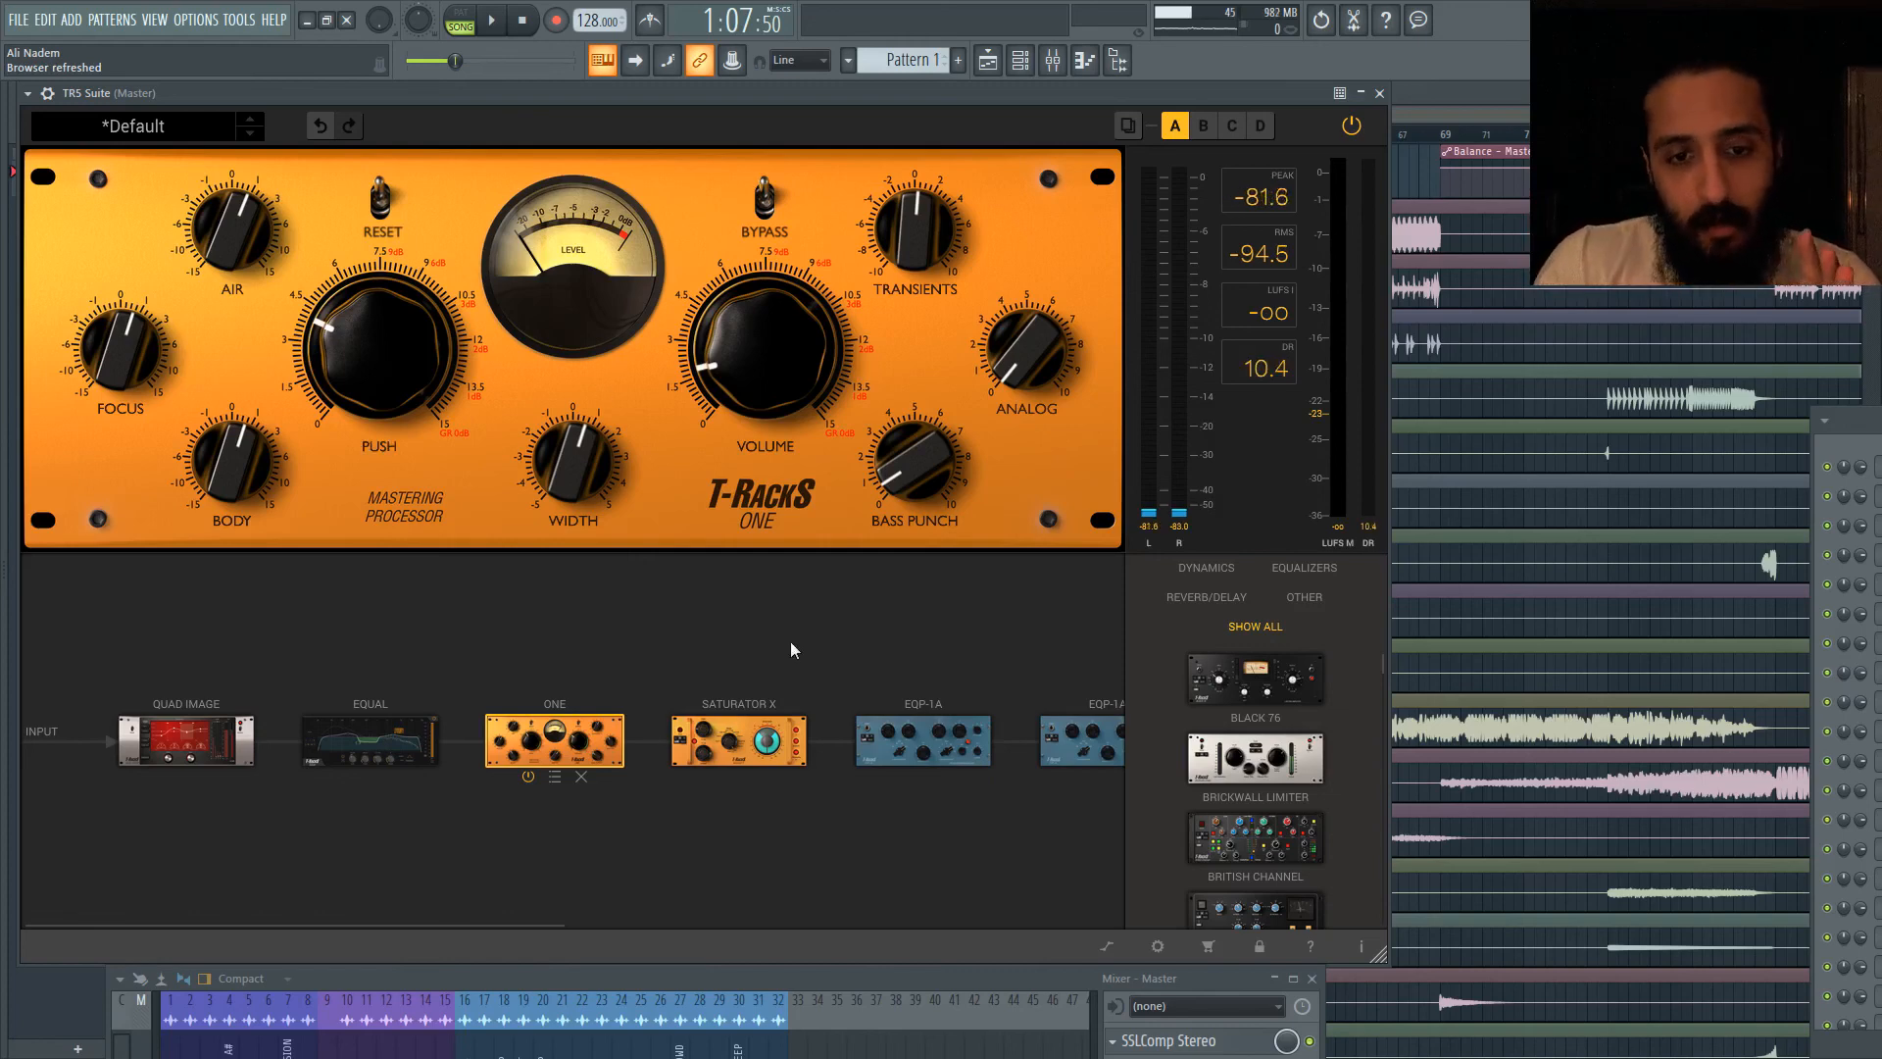
Step: Switch between the Saturator X and ONE modules to compare them, and turn on 2x Oversampling in Saturator X
click(802, 743)
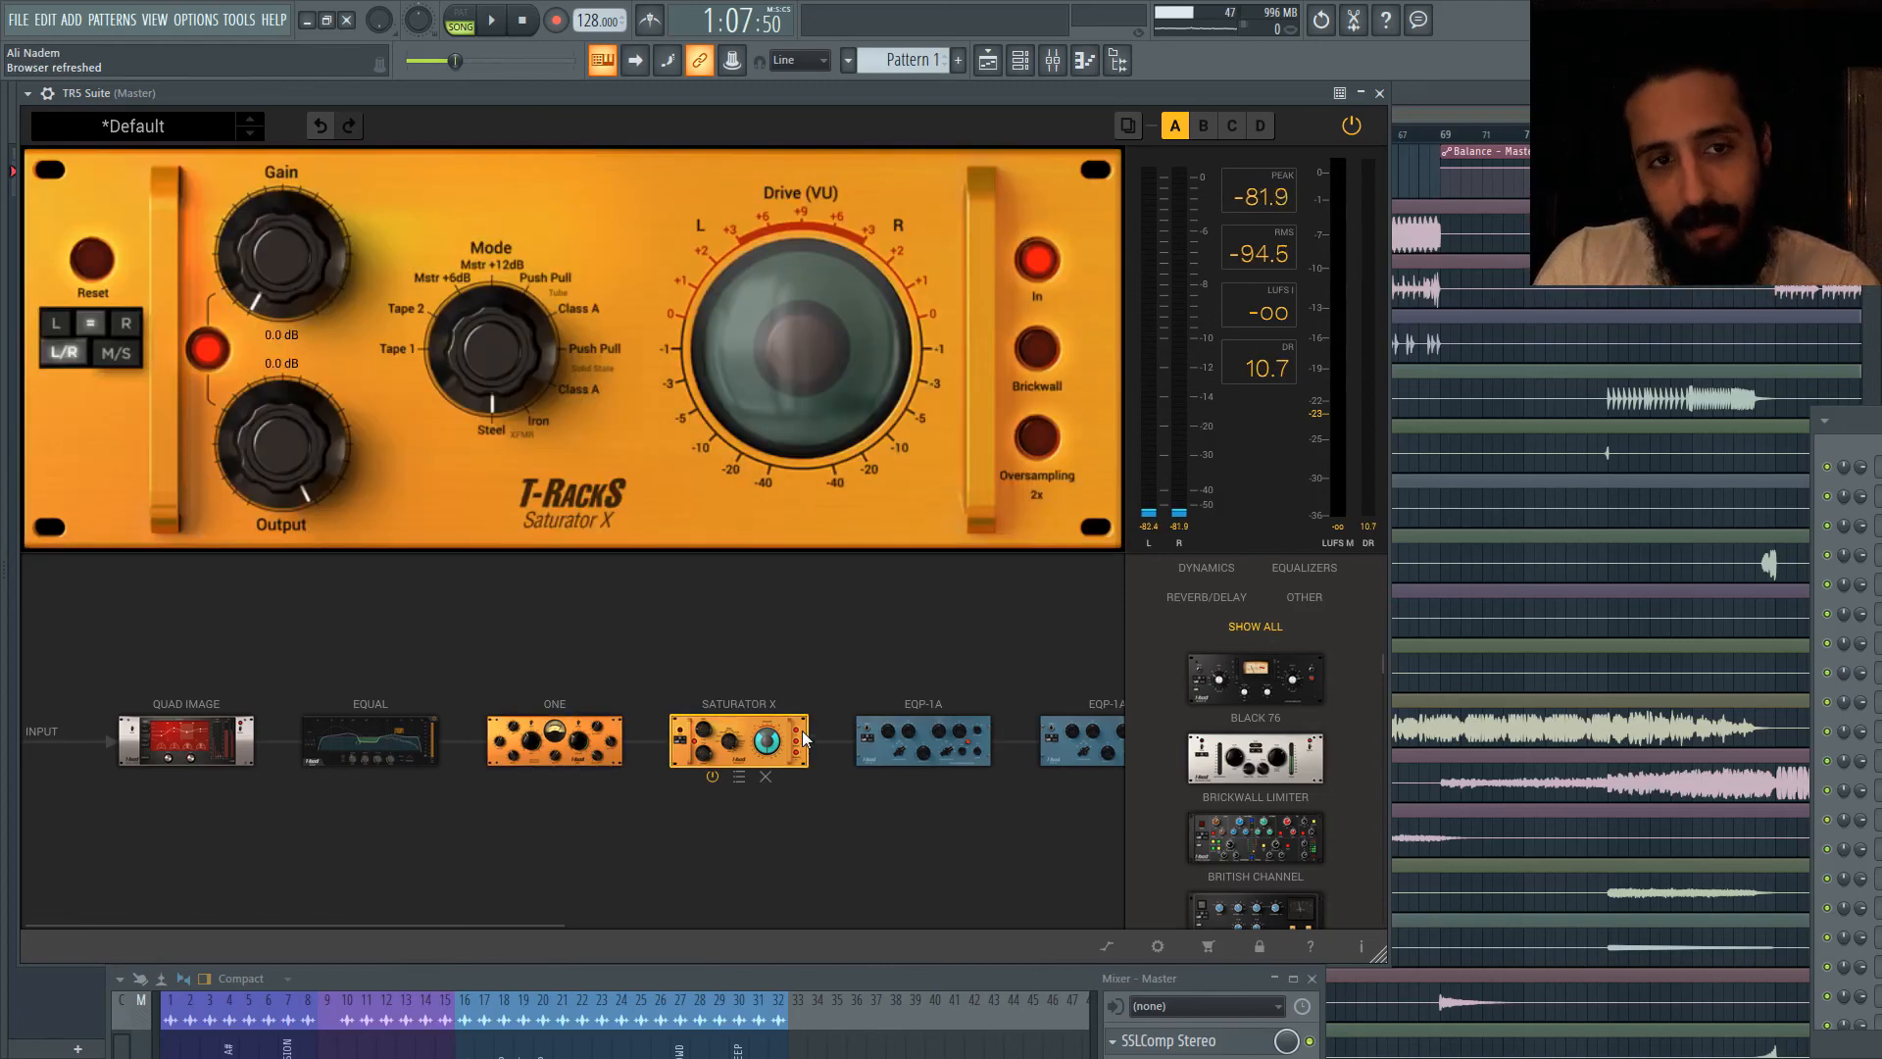
click(603, 730)
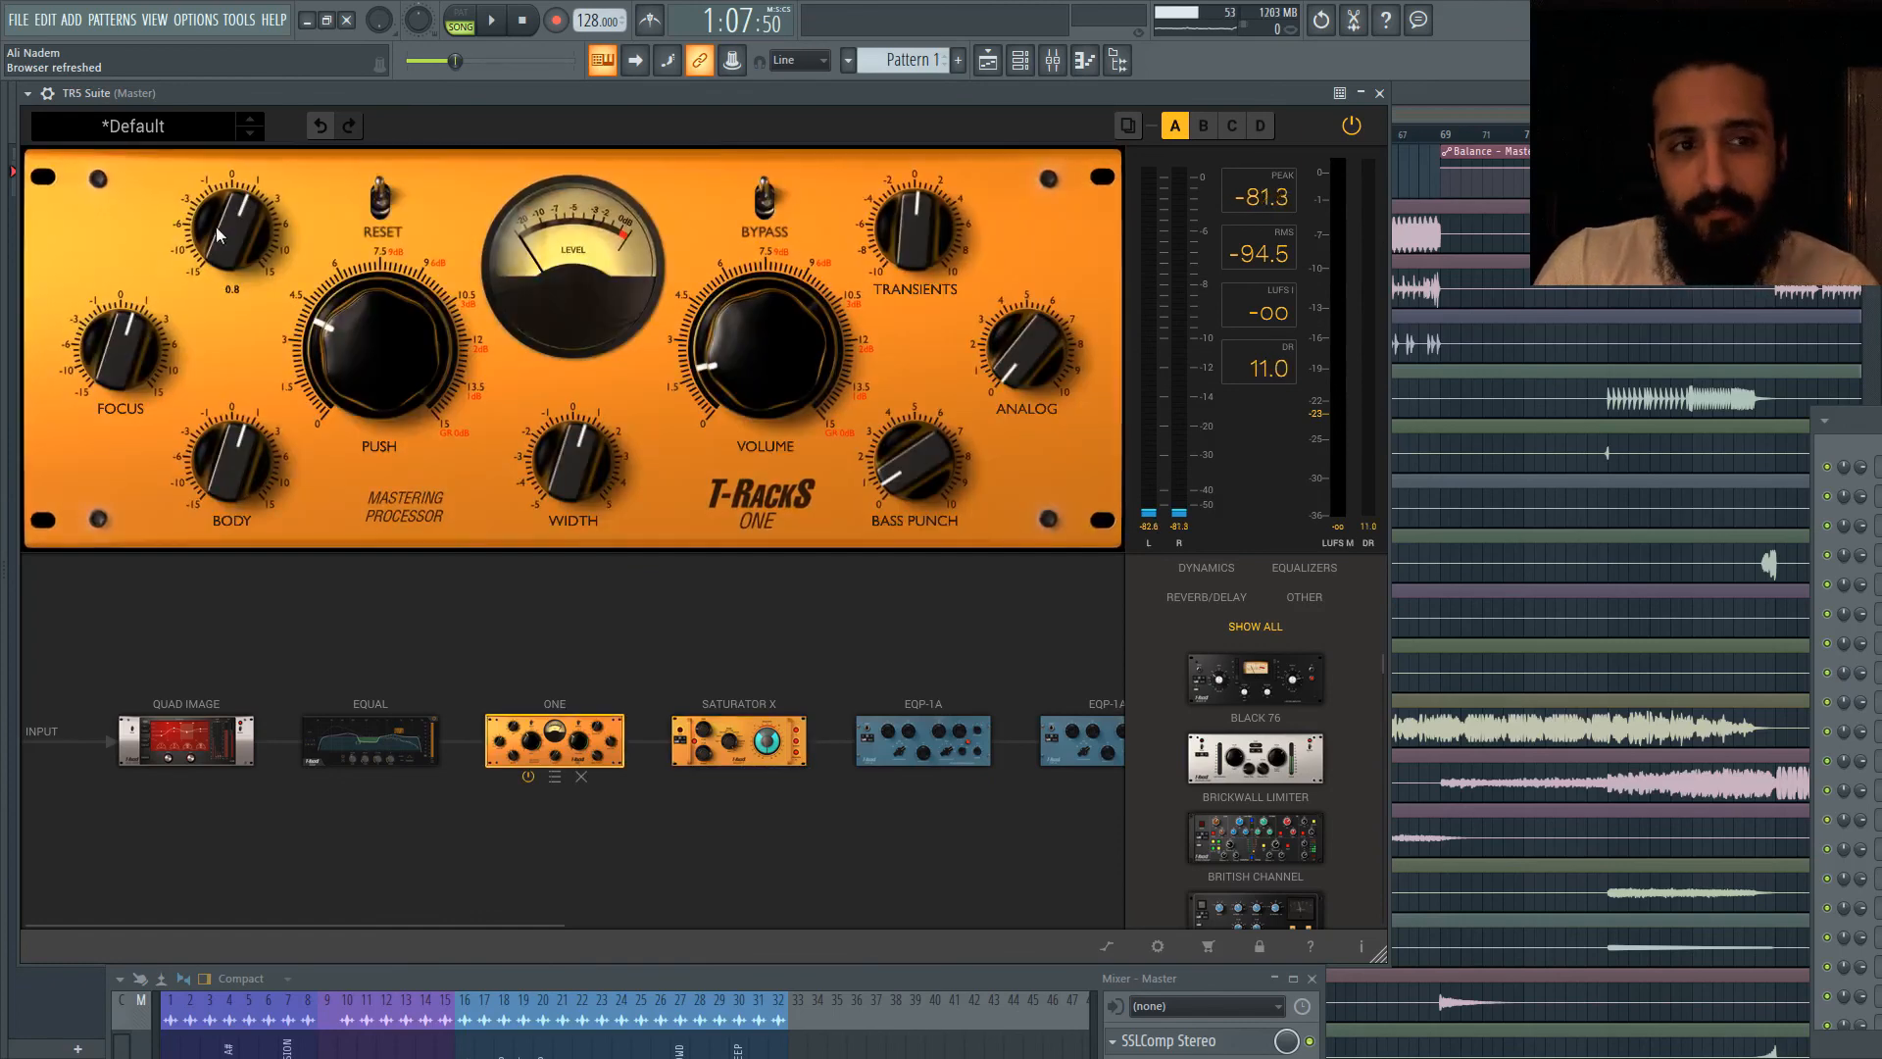
click(775, 734)
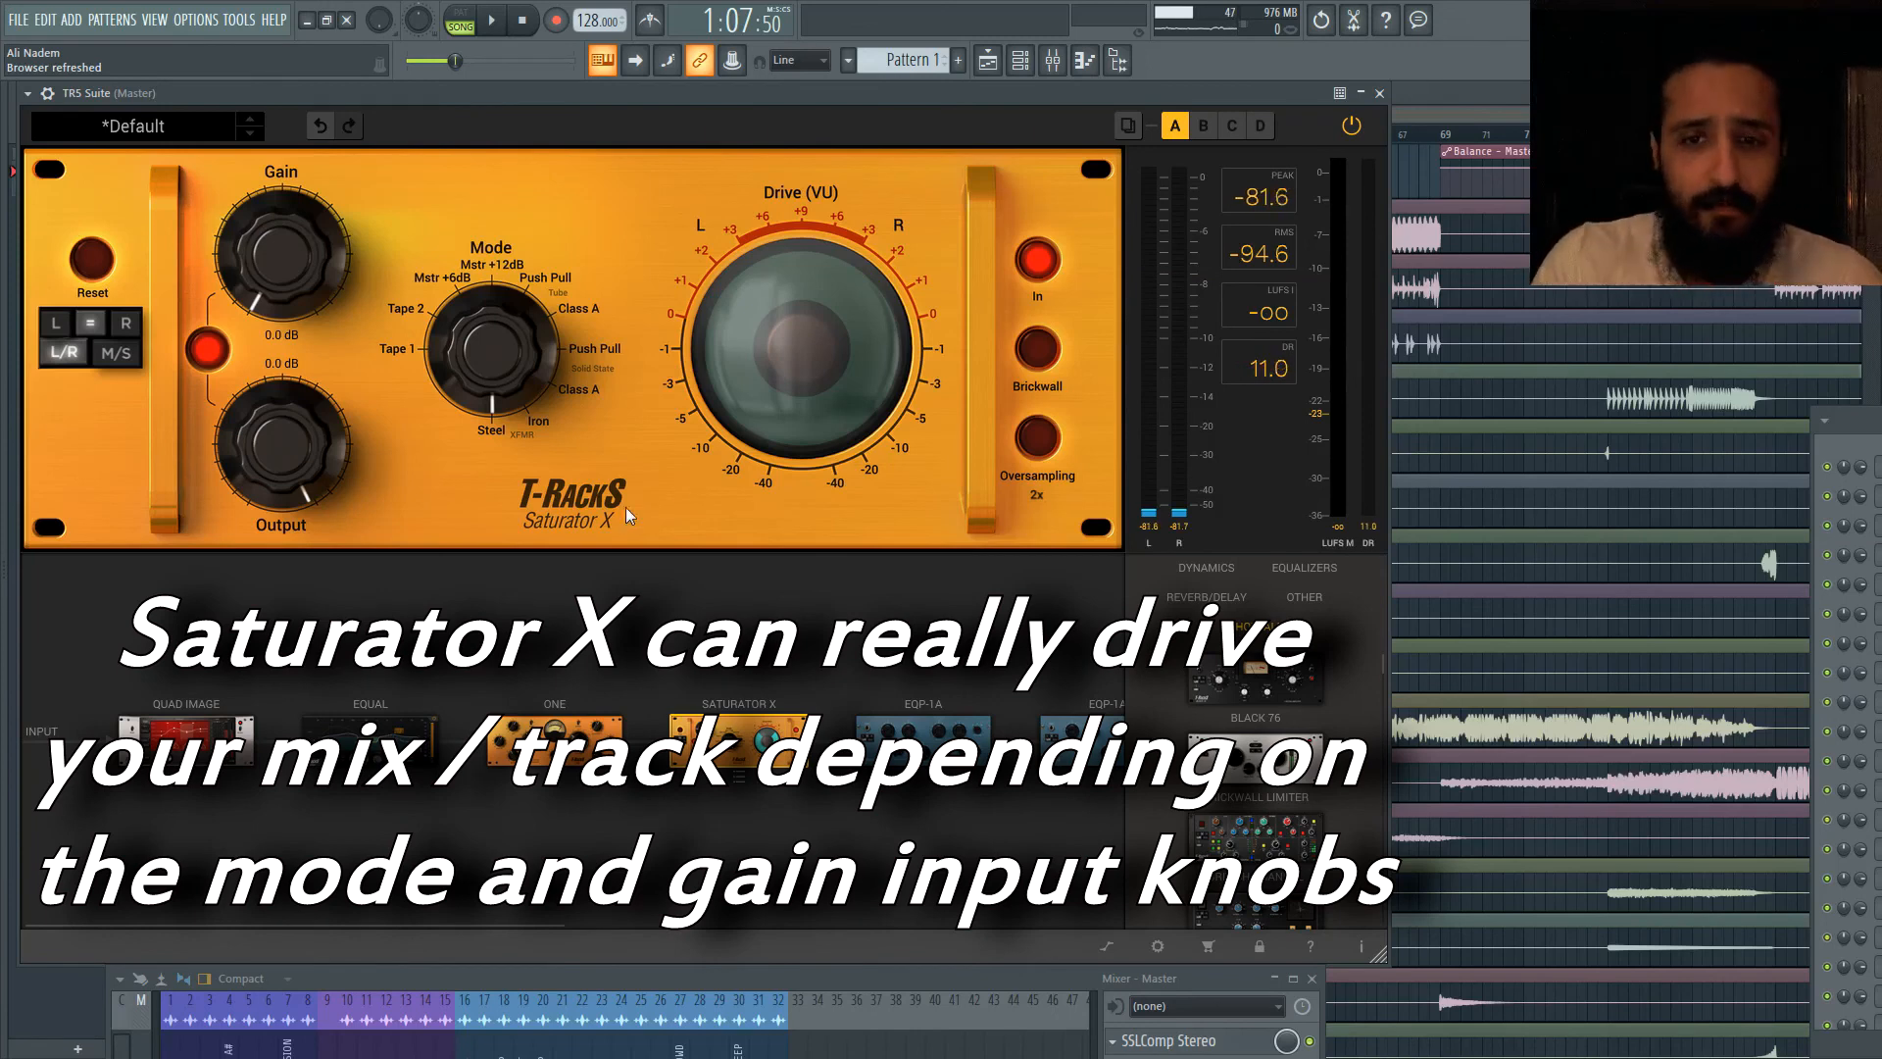
click(1037, 438)
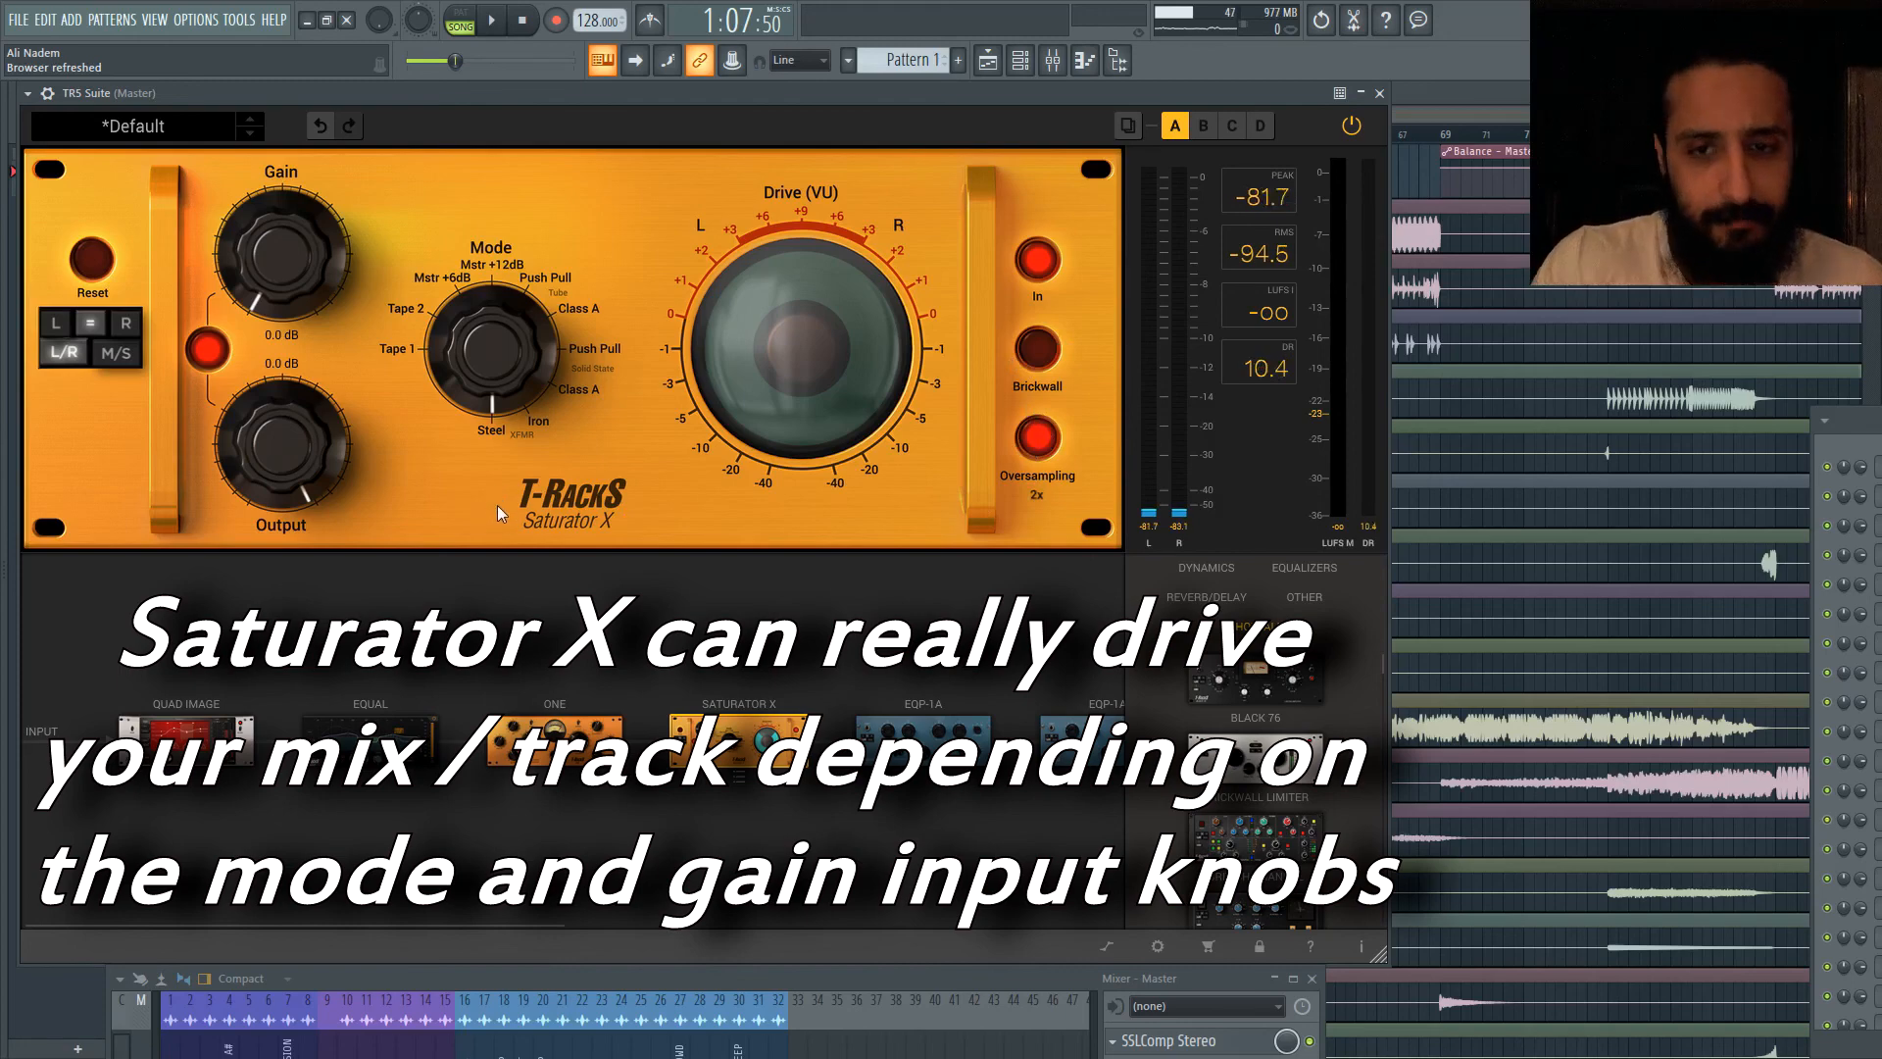
Step: Review the Mode and Gain controls in Saturator X and turn off its 2x Oversampling
drag(498, 353, 573, 745)
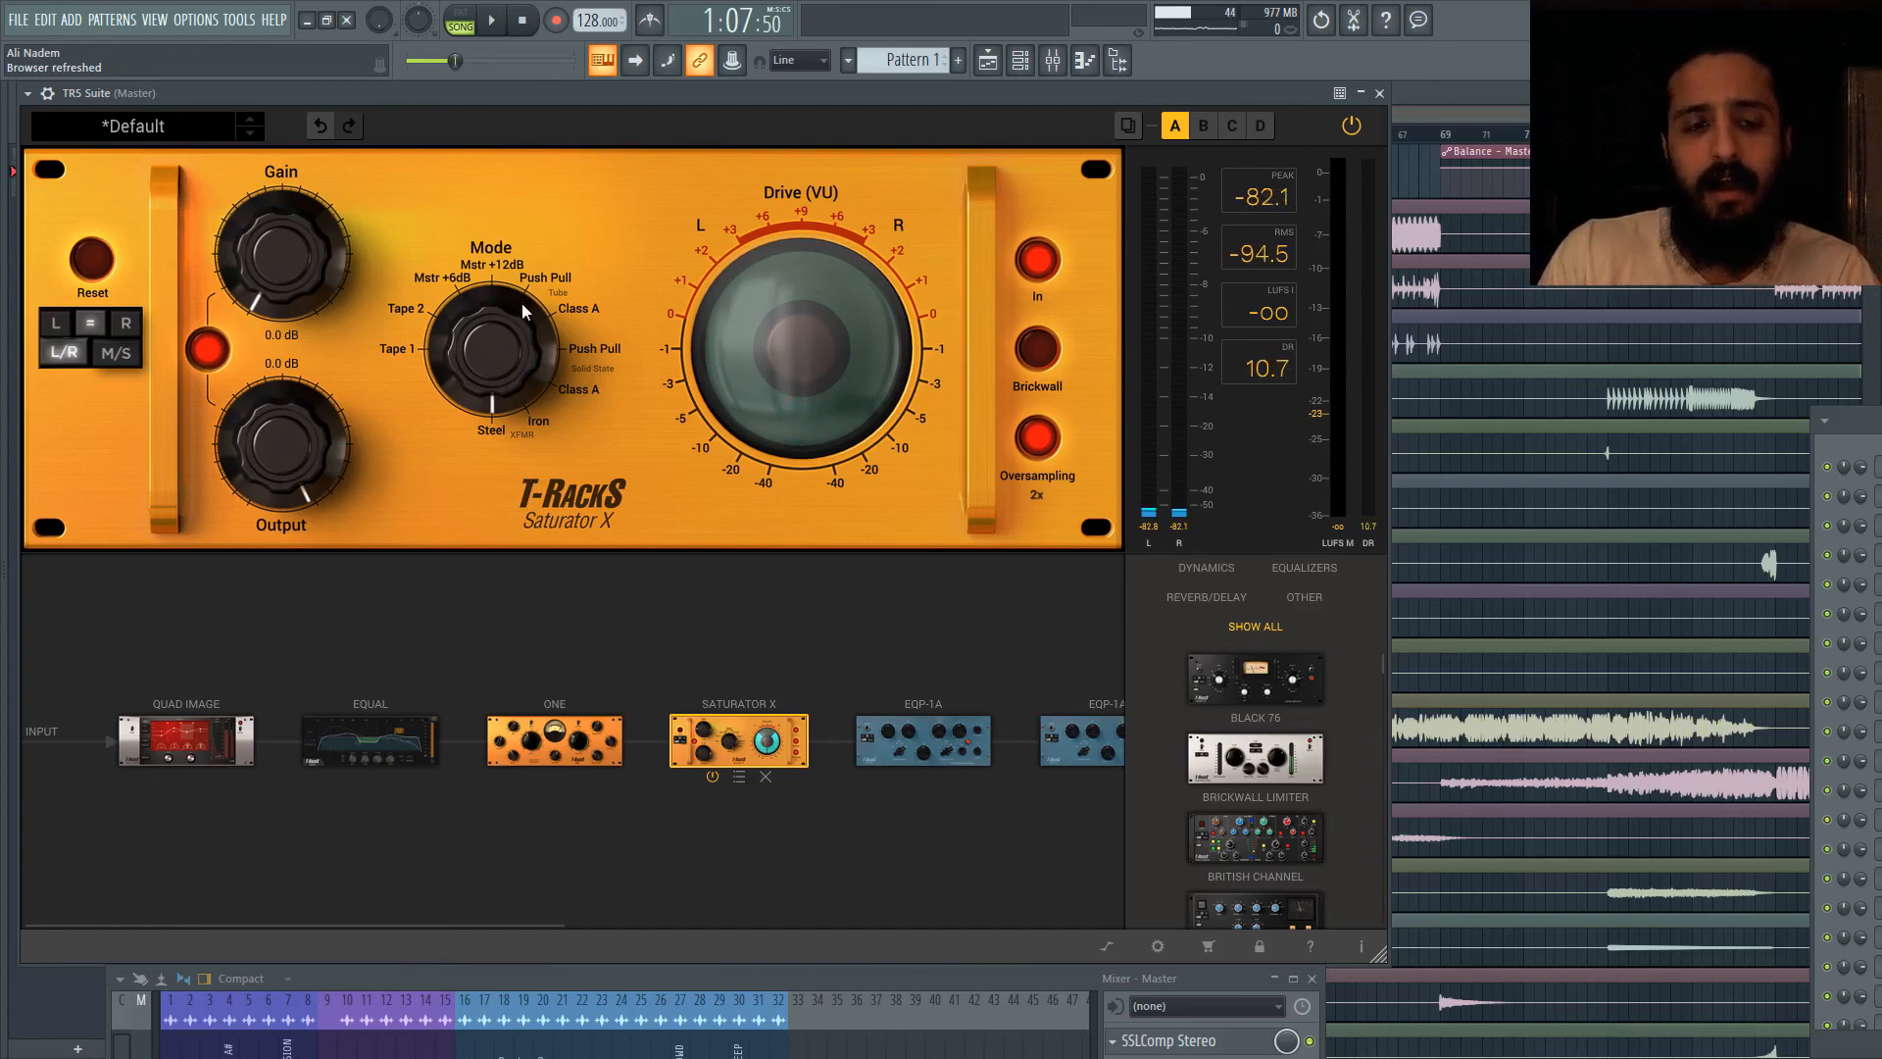
drag(291, 284, 382, 343)
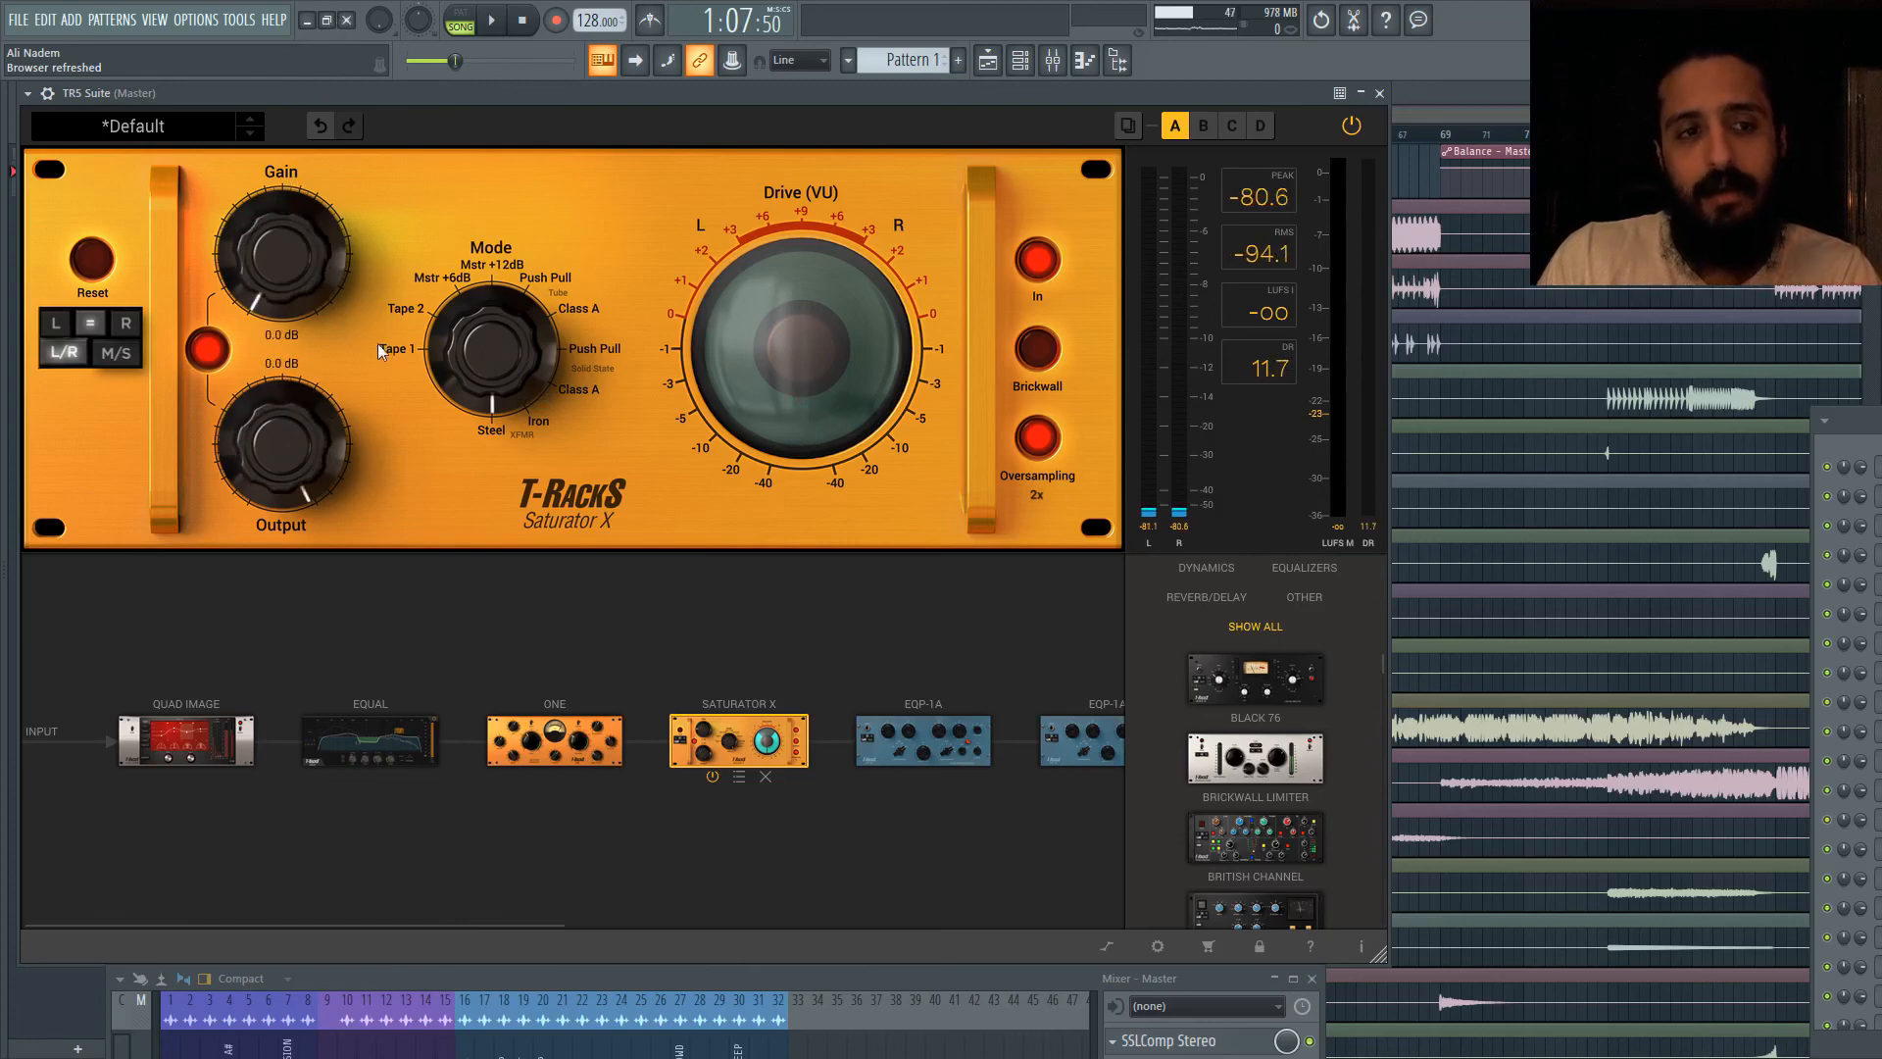
mouse_move(984, 735)
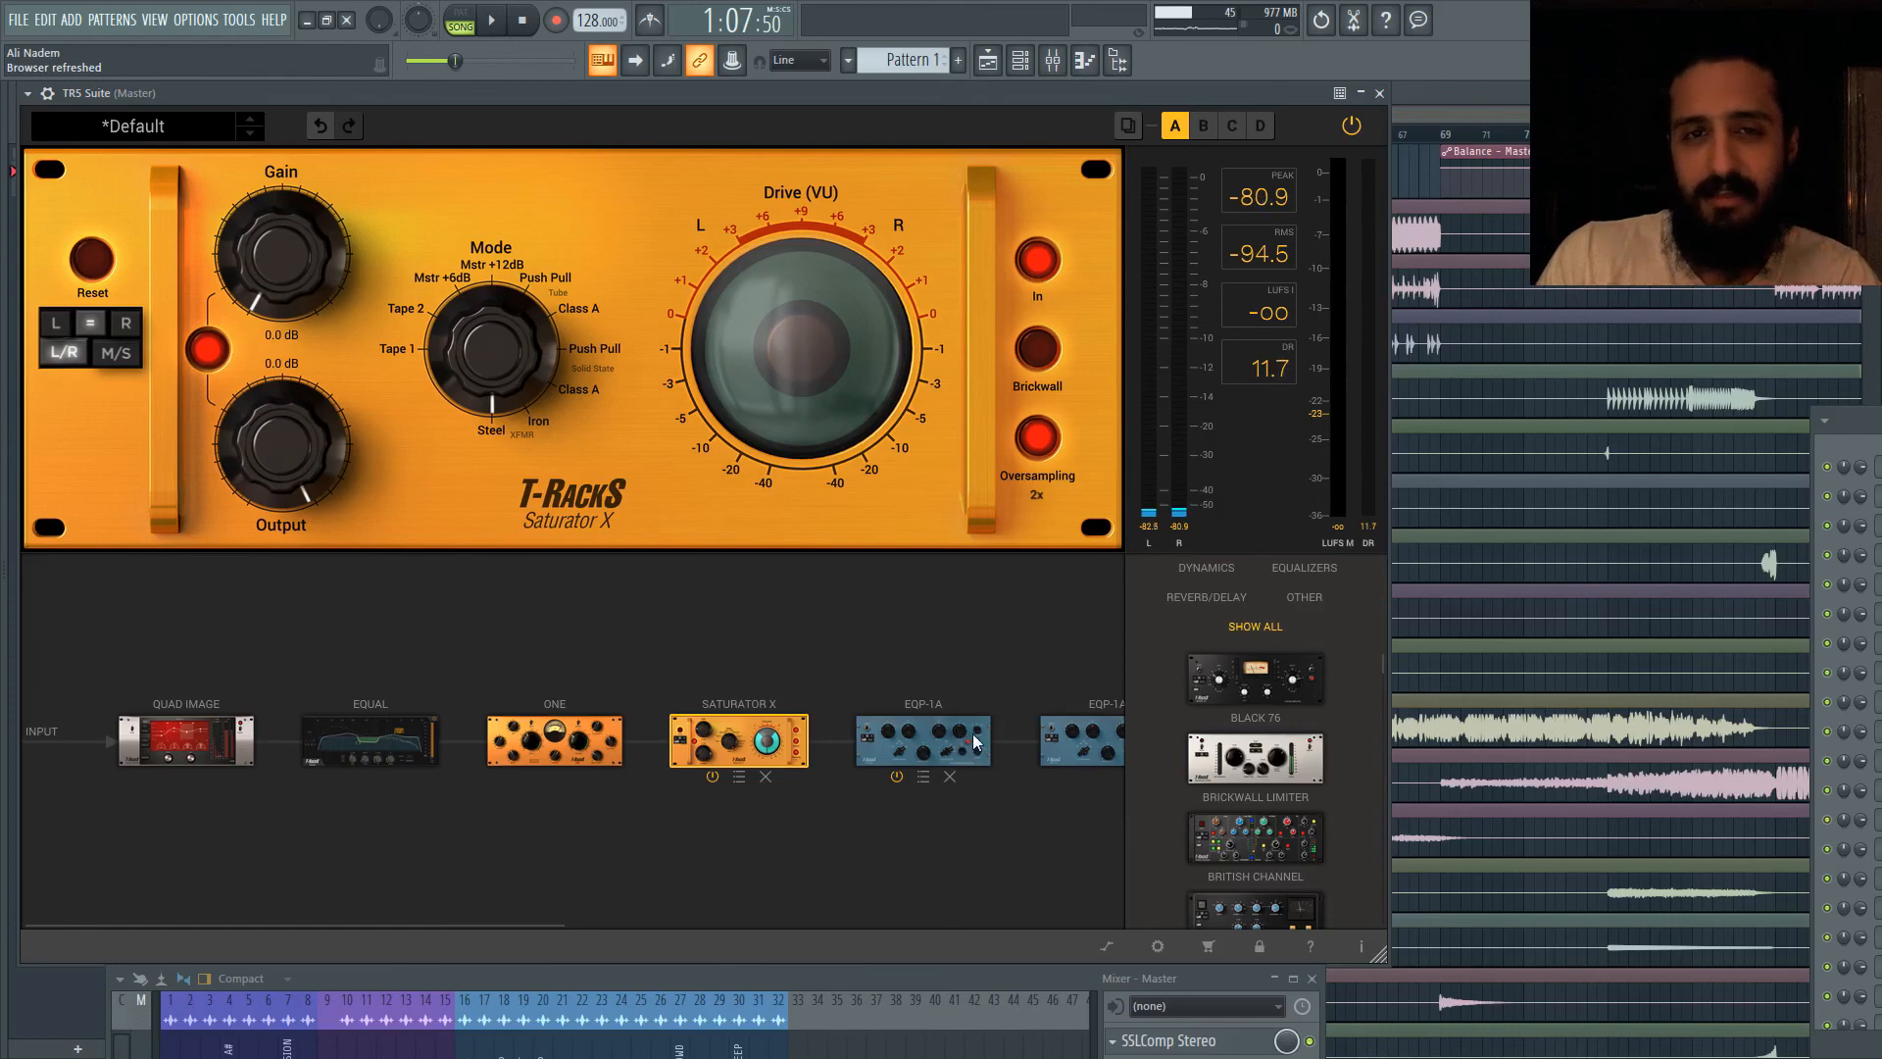
click(979, 737)
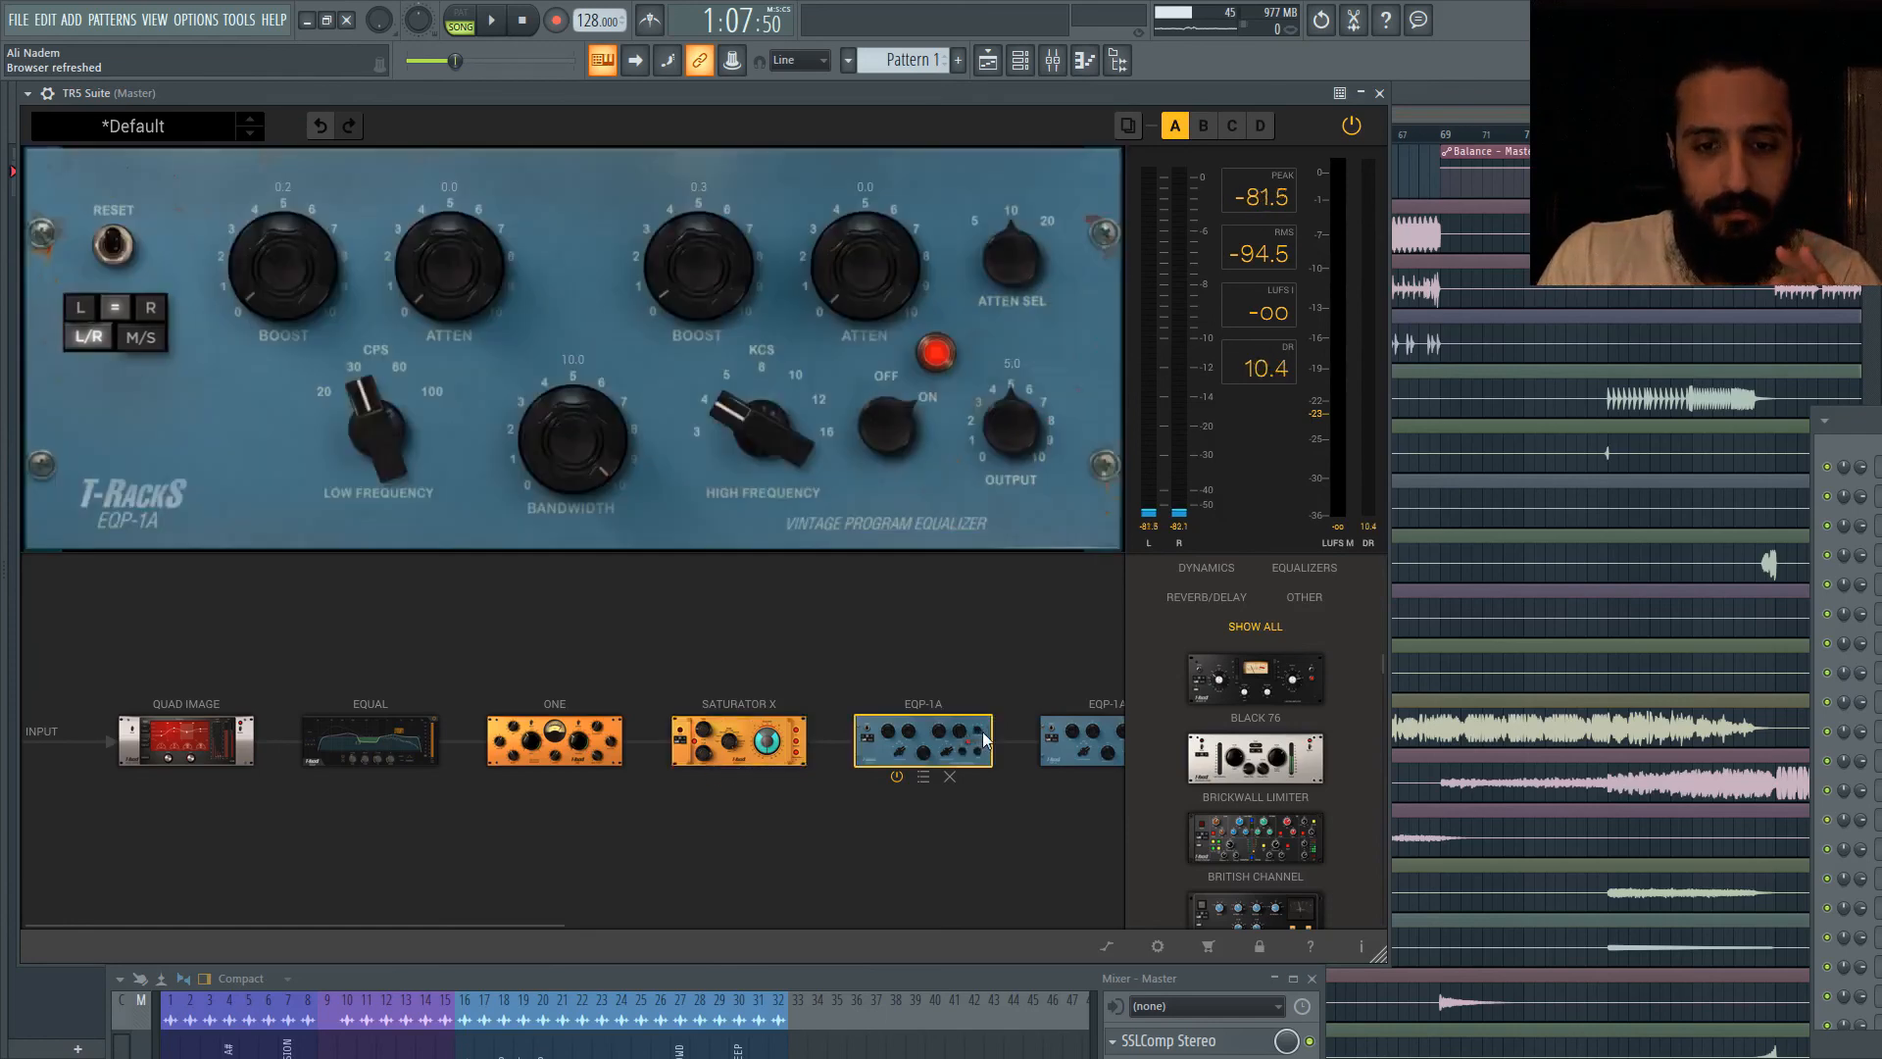
click(804, 723)
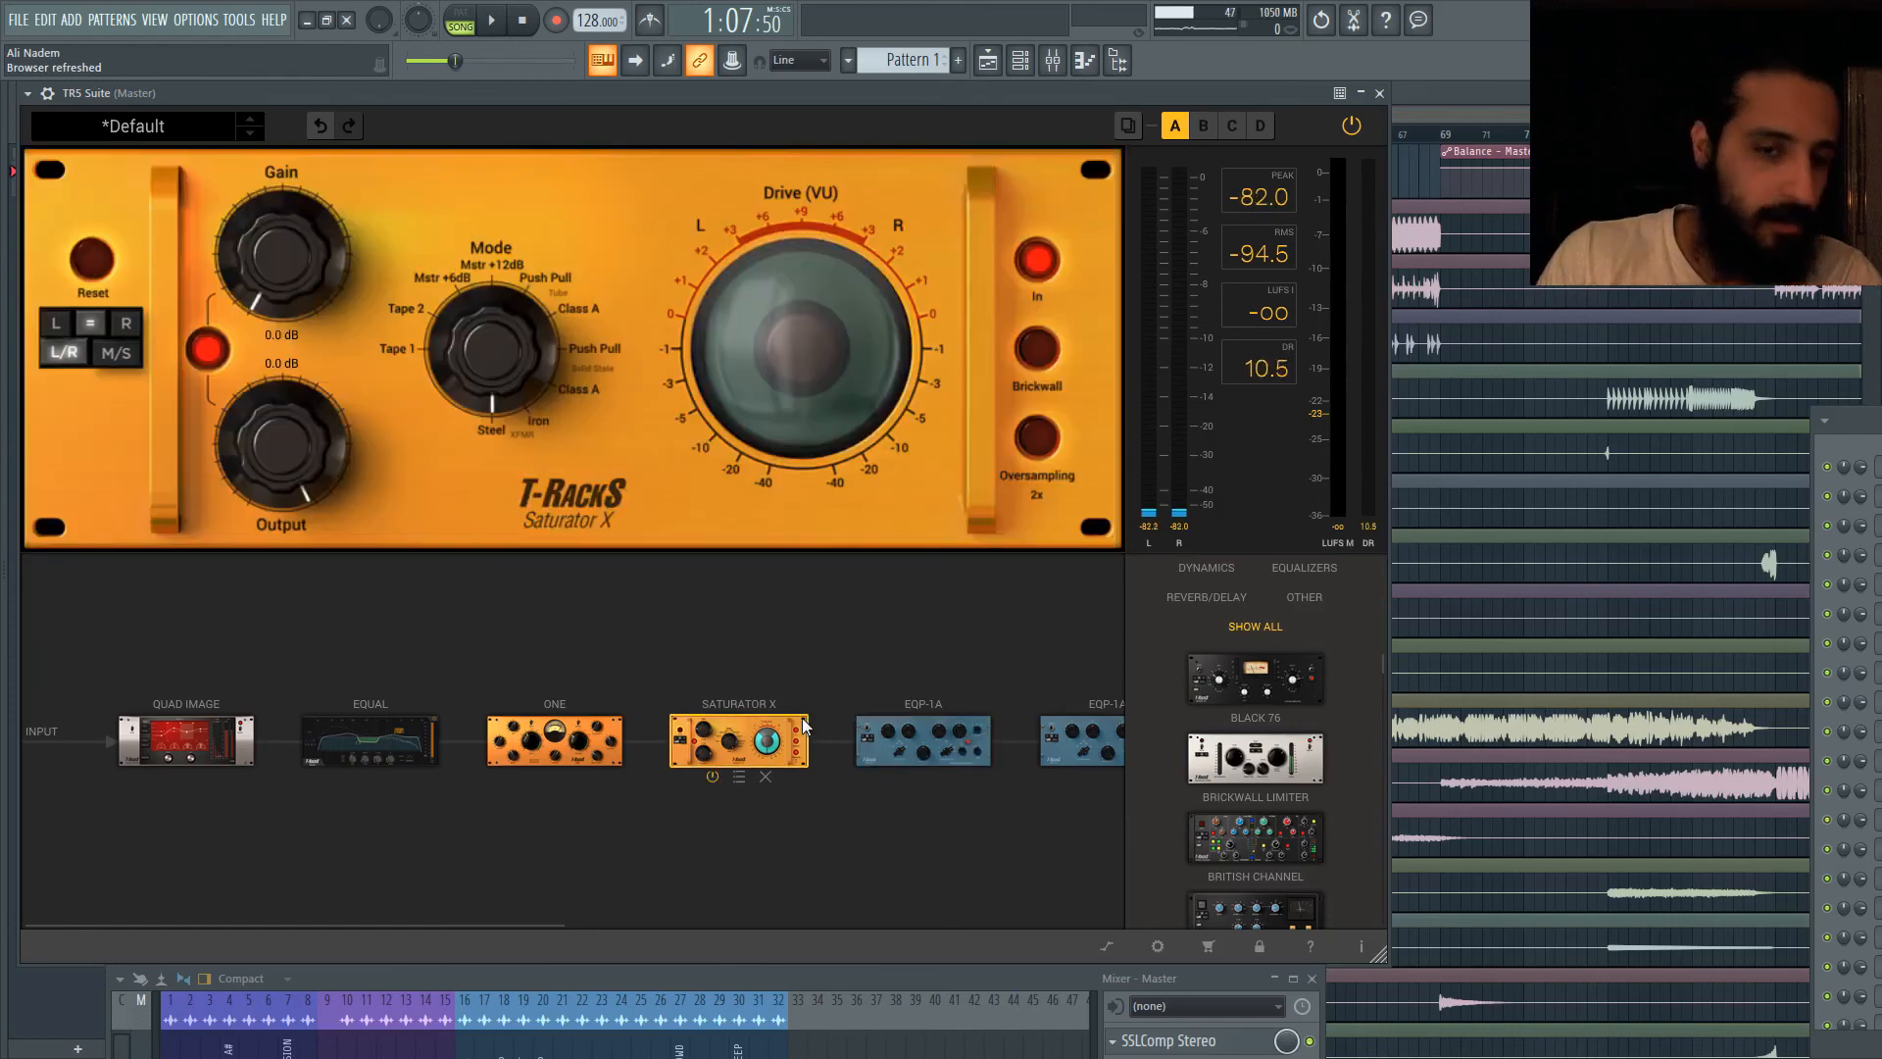
Step: Open the two EQP-1A modules and compare their Boost, Low Frequency and High Frequency settings
click(984, 732)
drag(534, 925, 735, 925)
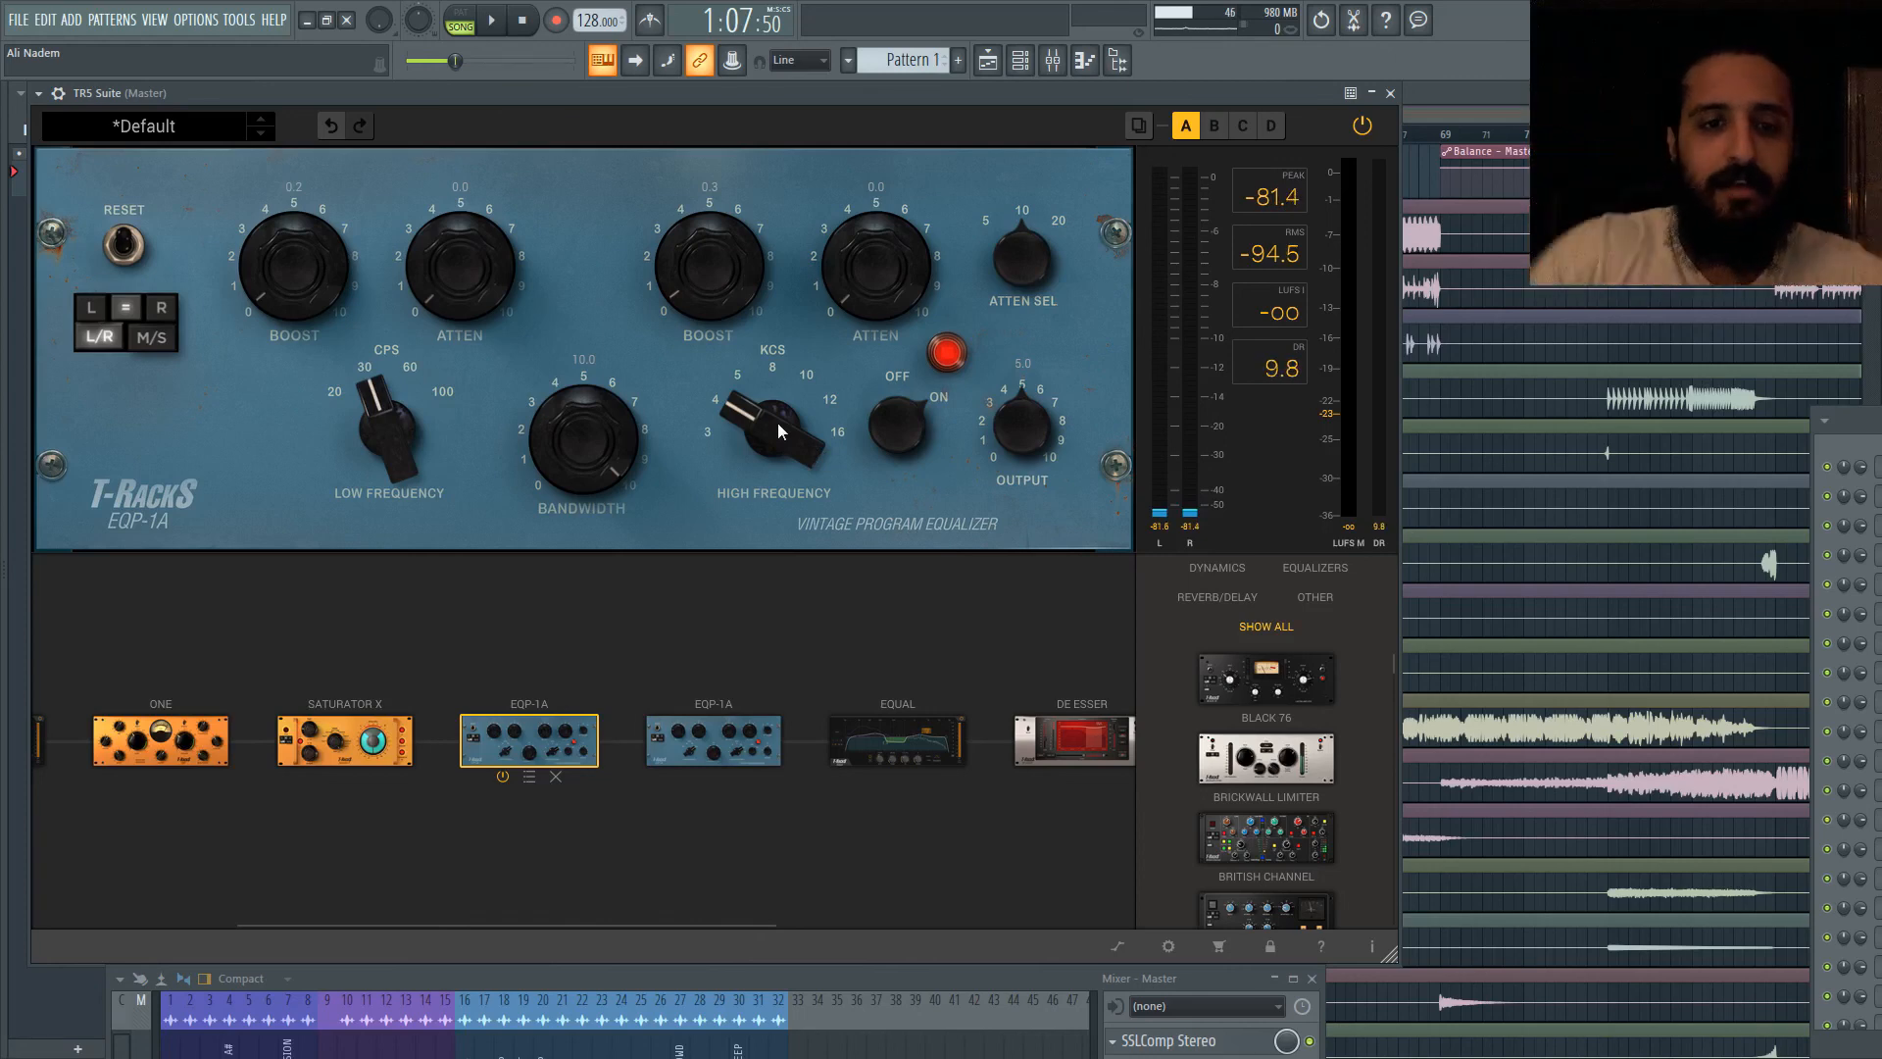
click(777, 735)
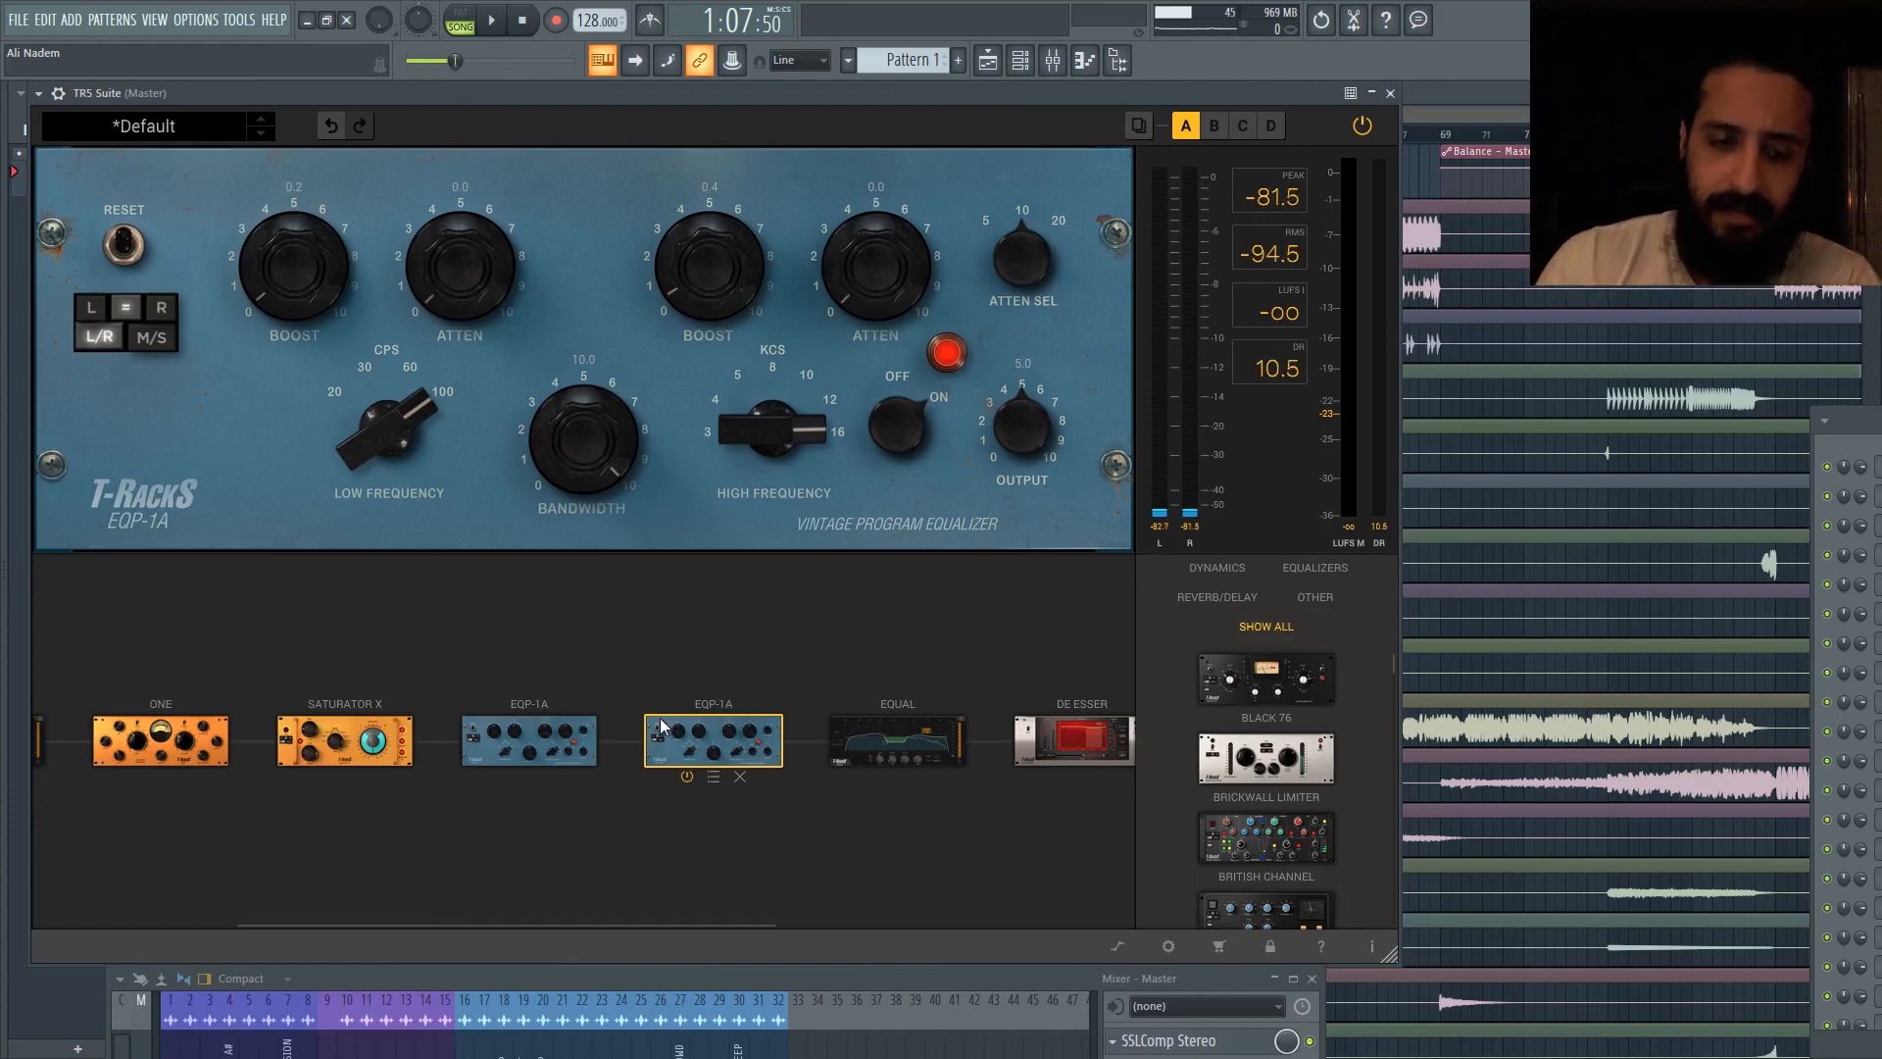
click(582, 744)
click(766, 743)
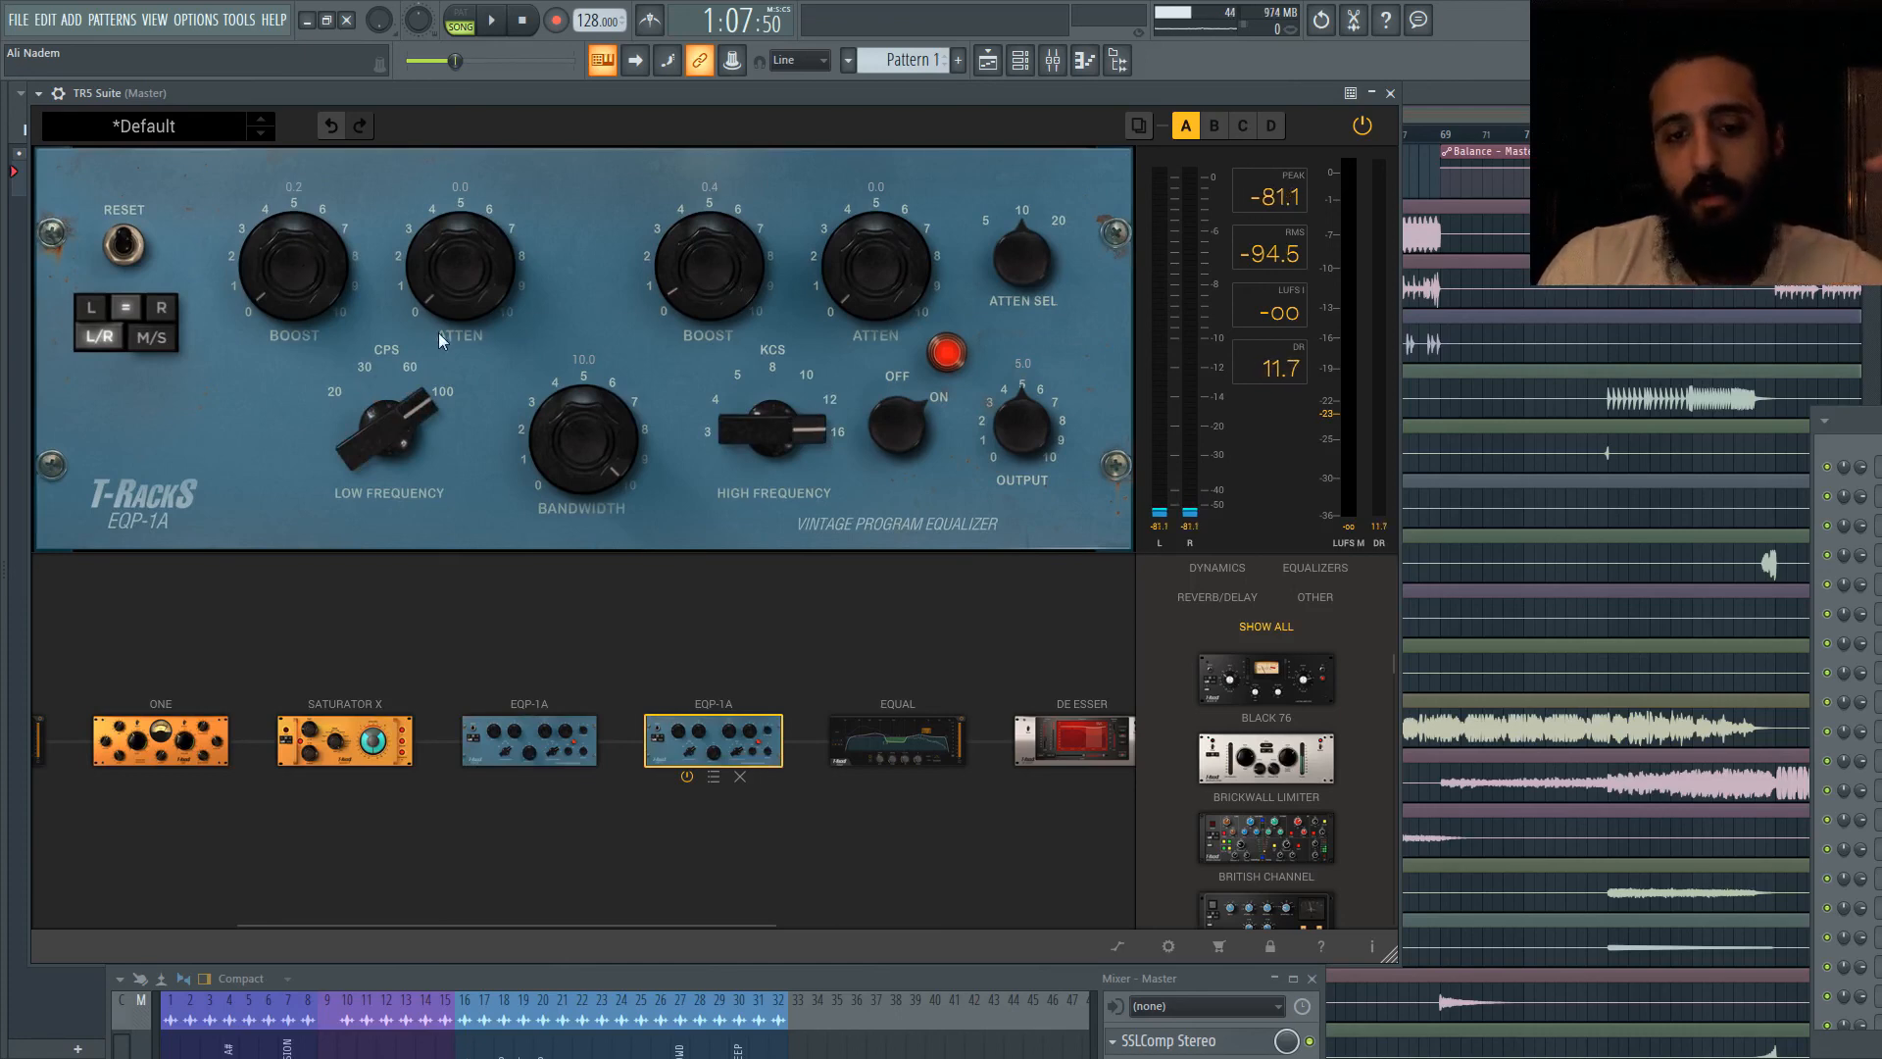
Step: Open the EQual module after the EQP-1A pair and compare its cut filters with those of the first EQual
click(931, 740)
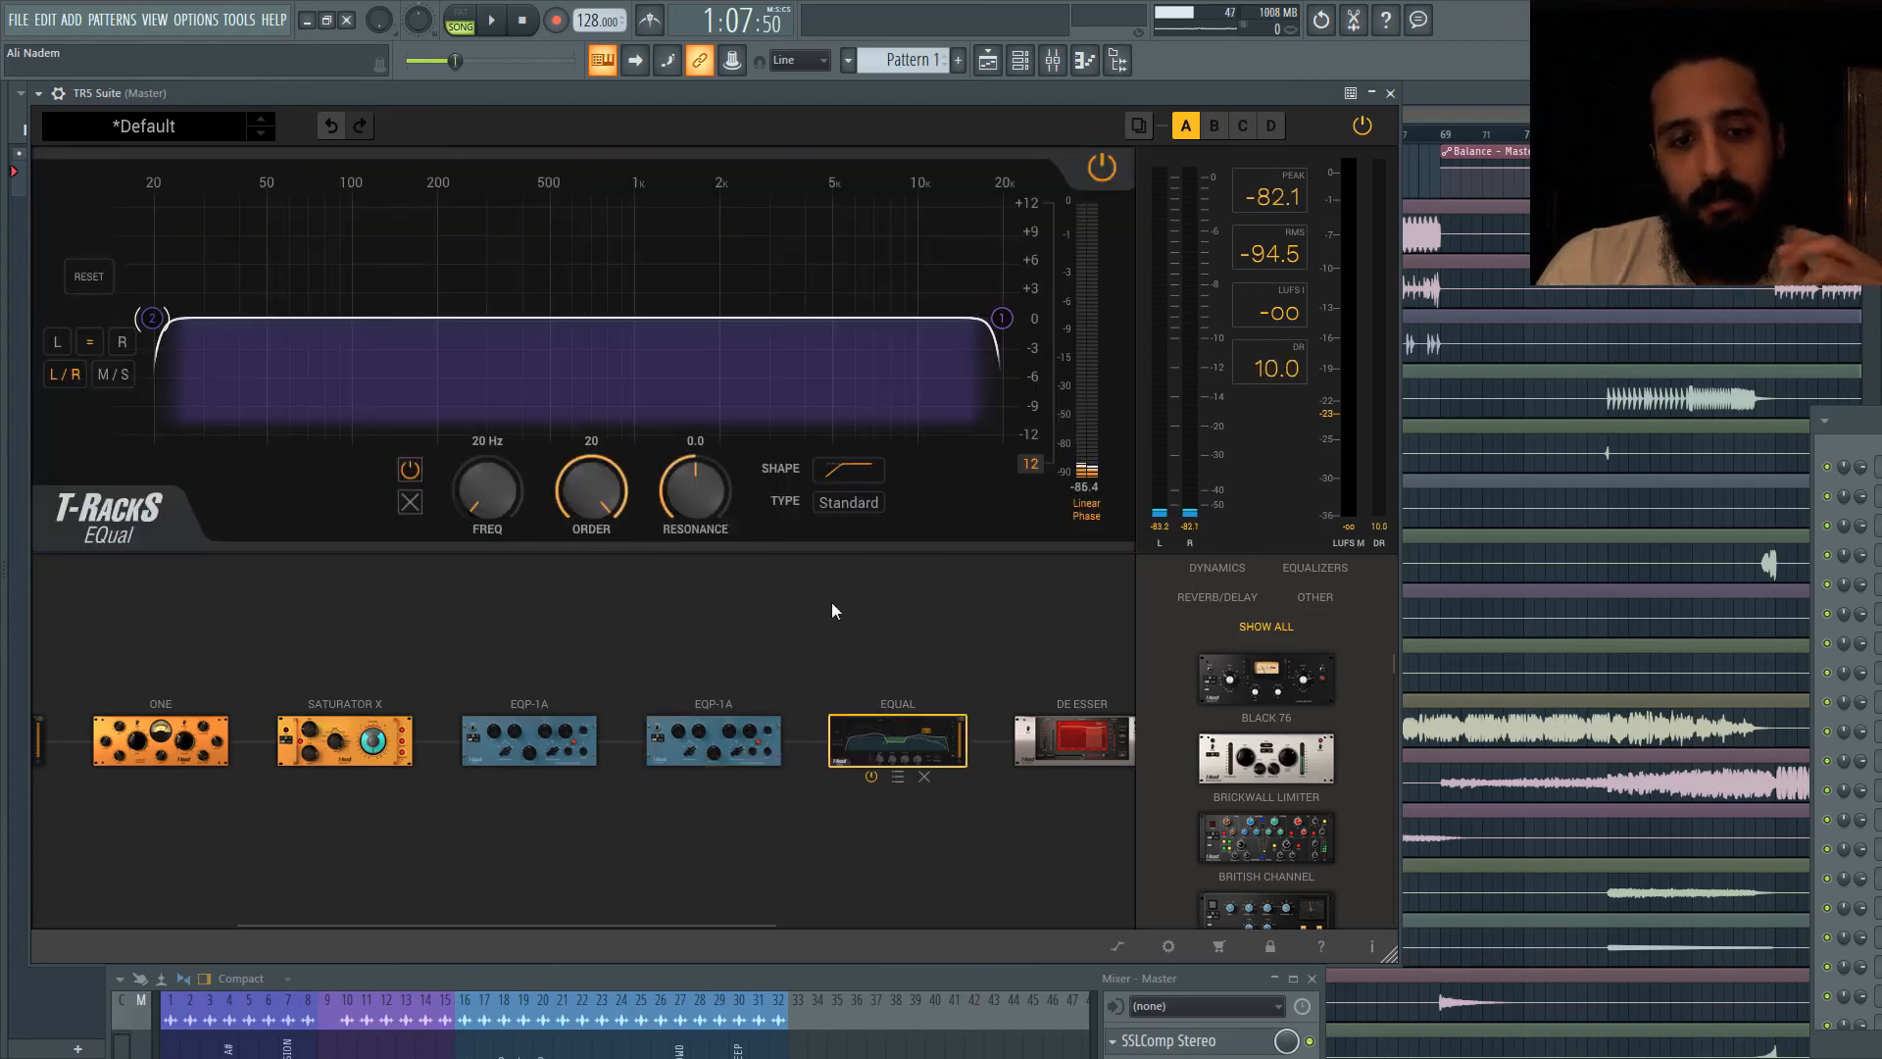
drag(658, 927, 461, 927)
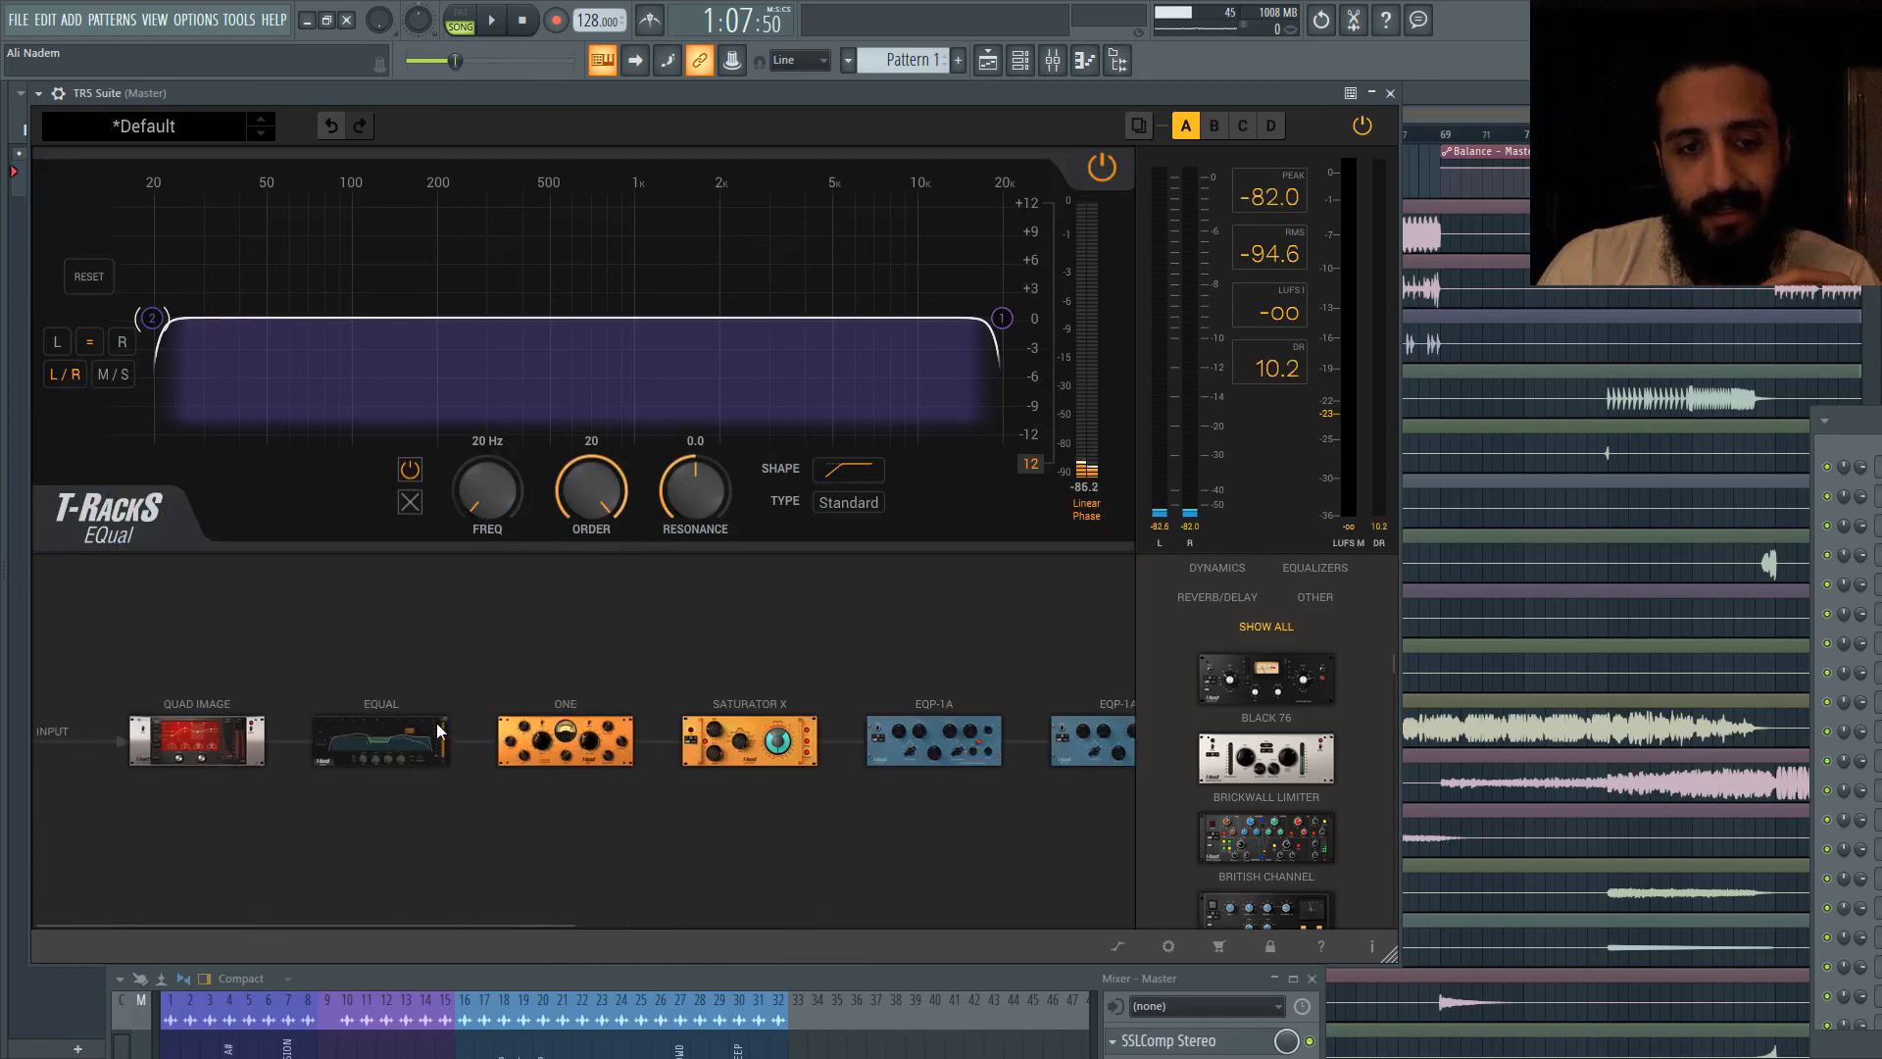
click(397, 730)
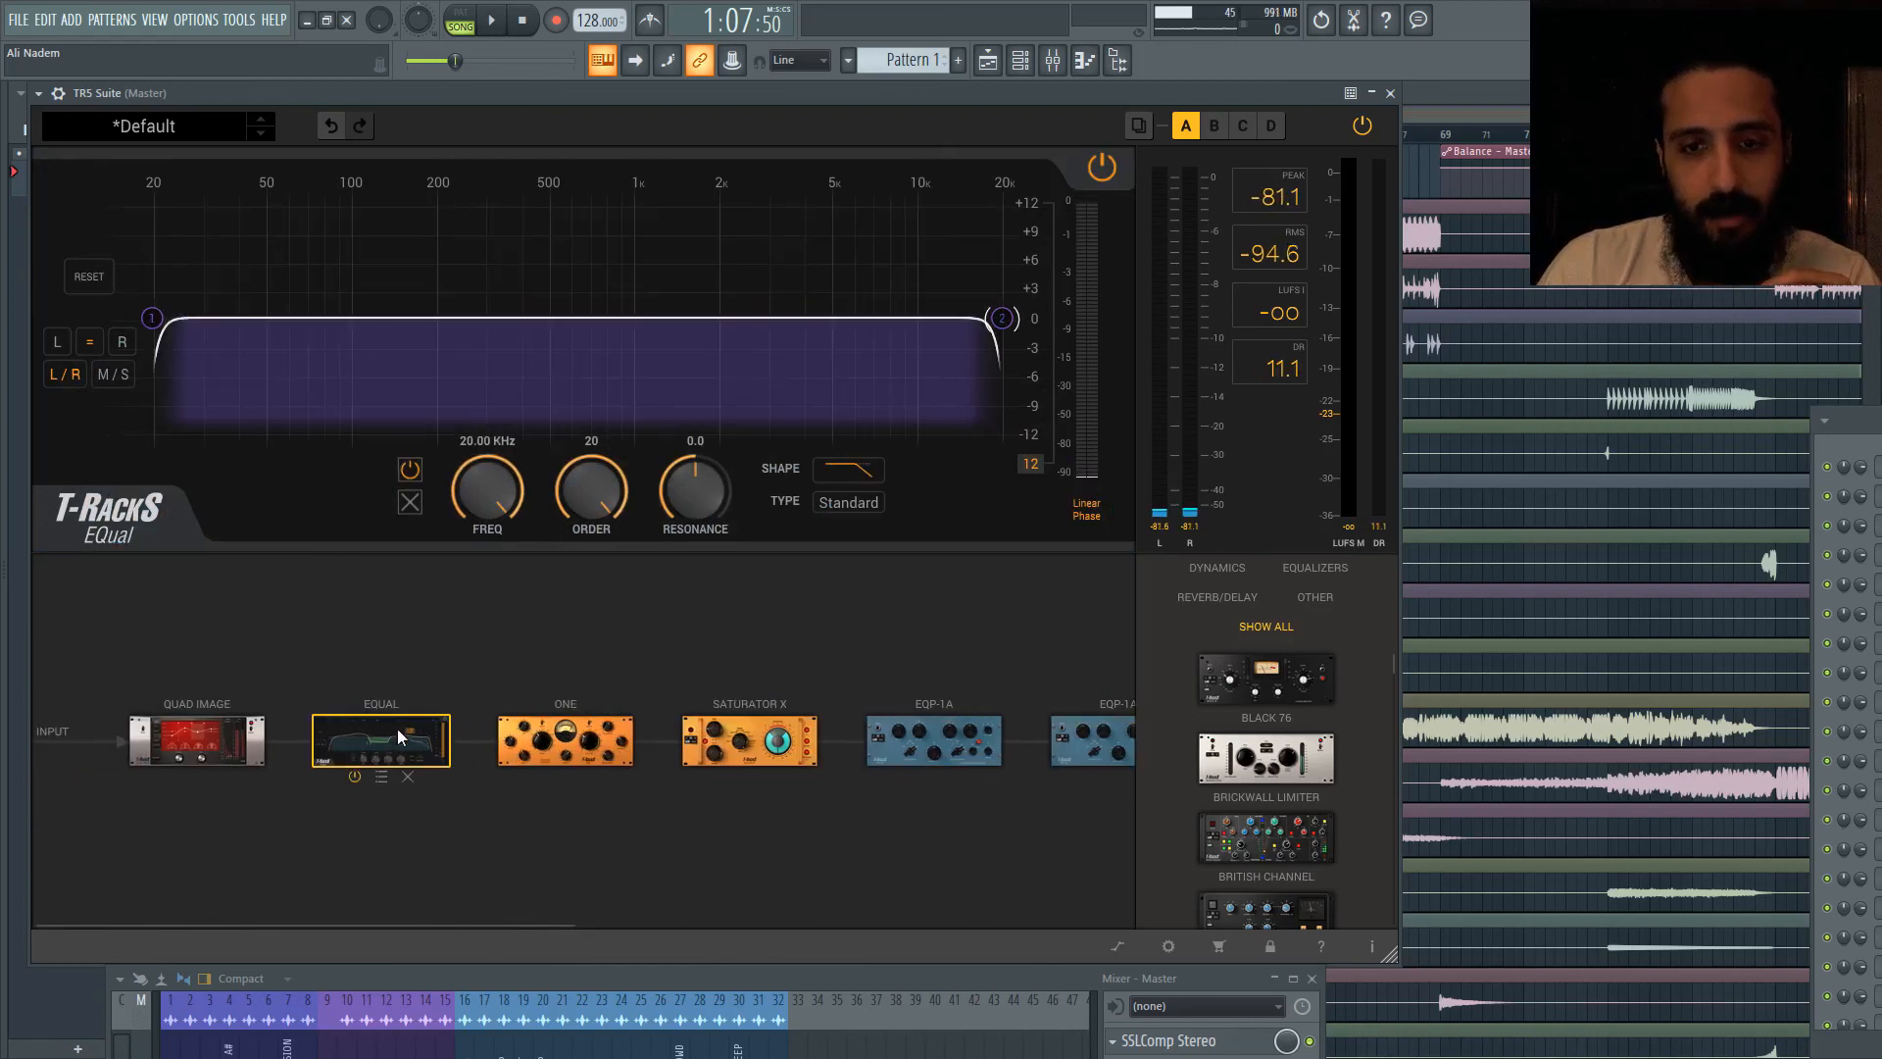
drag(568, 923, 901, 936)
click(689, 734)
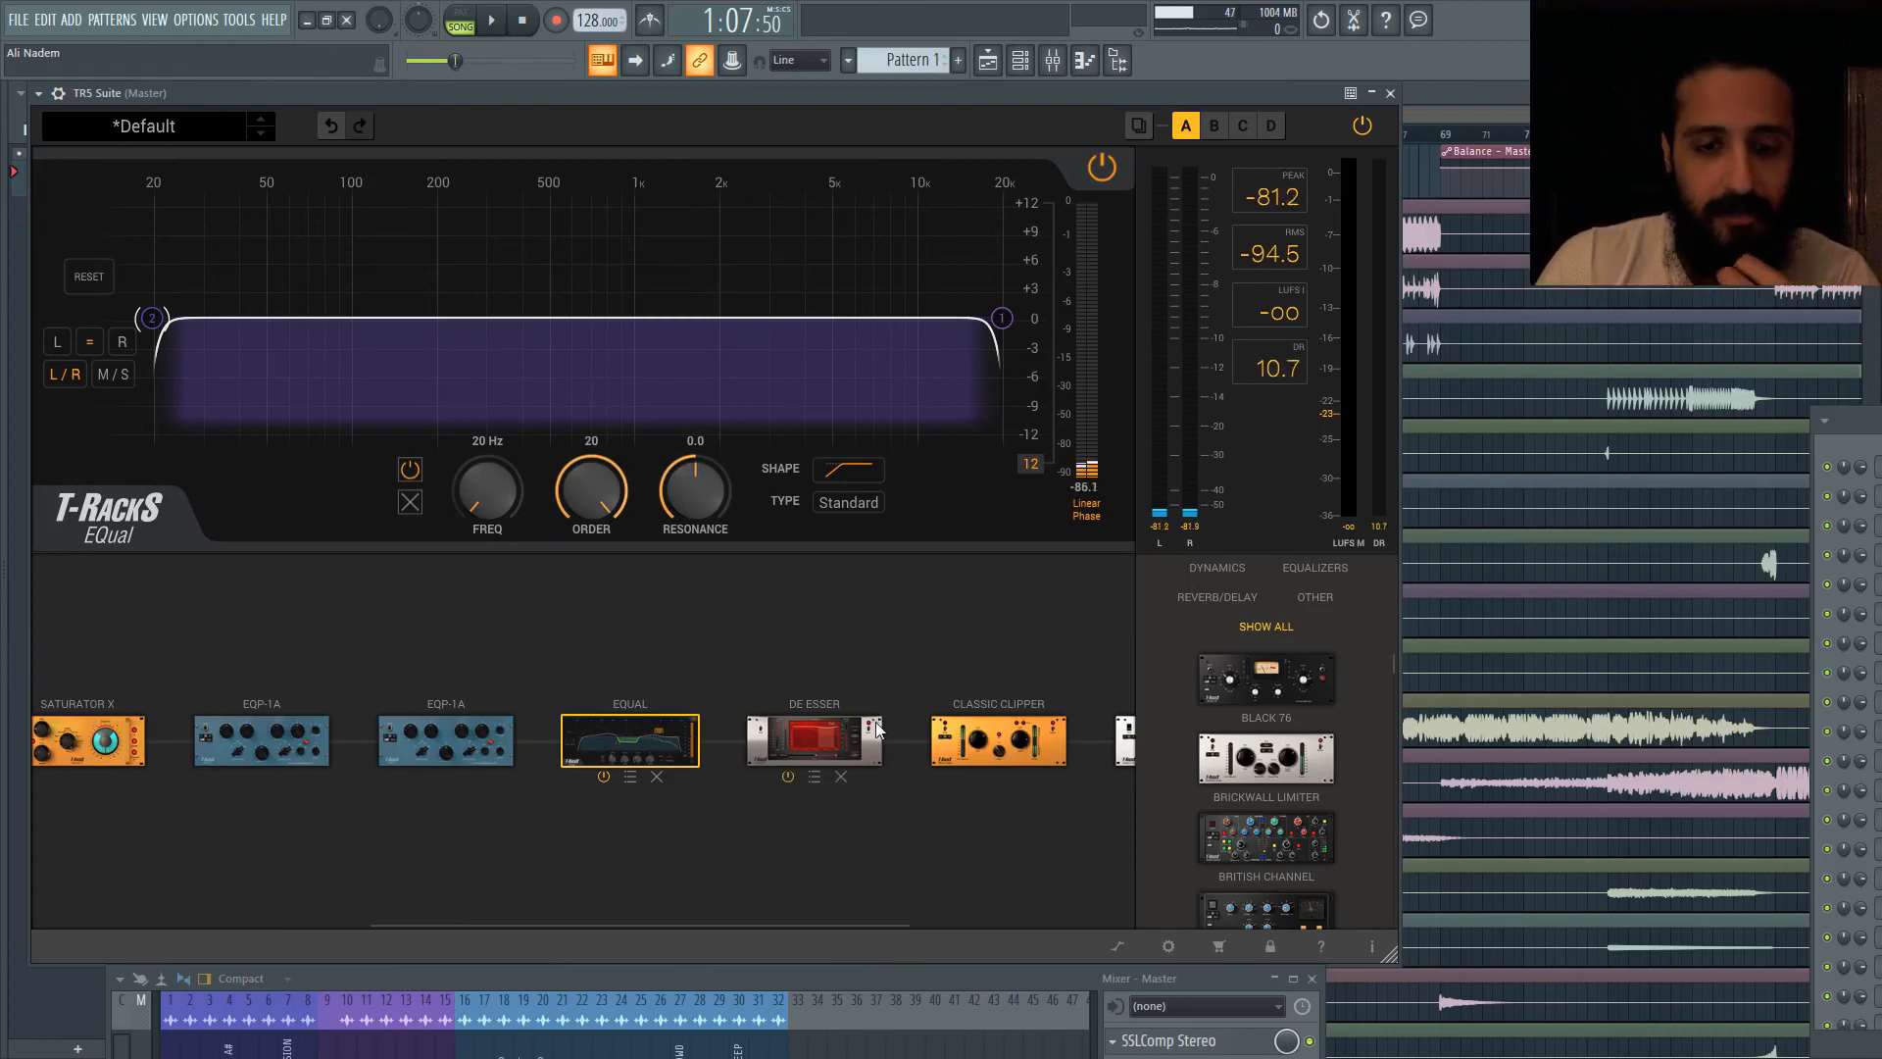
Step: Open the De-Esser module and rearrange the mixer and TR5 Suite windows so its controls are visible
click(878, 751)
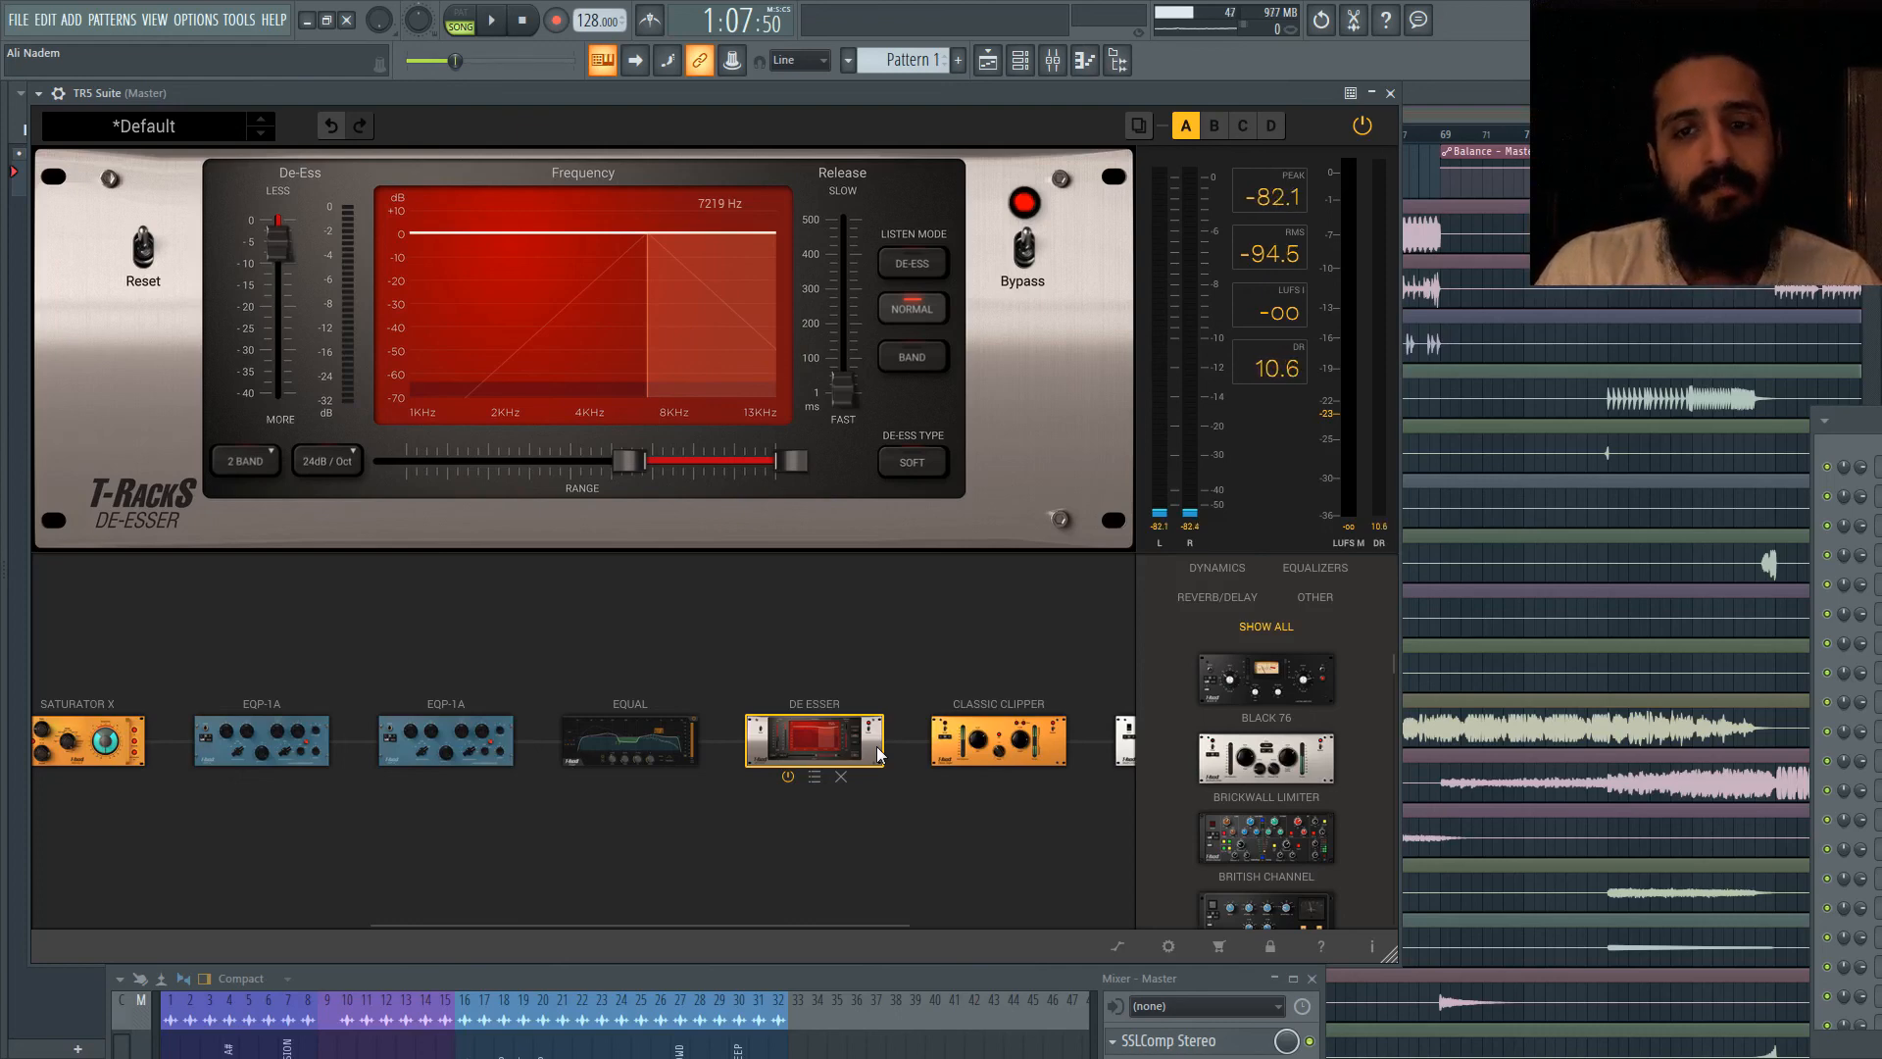
drag(870, 93, 860, 343)
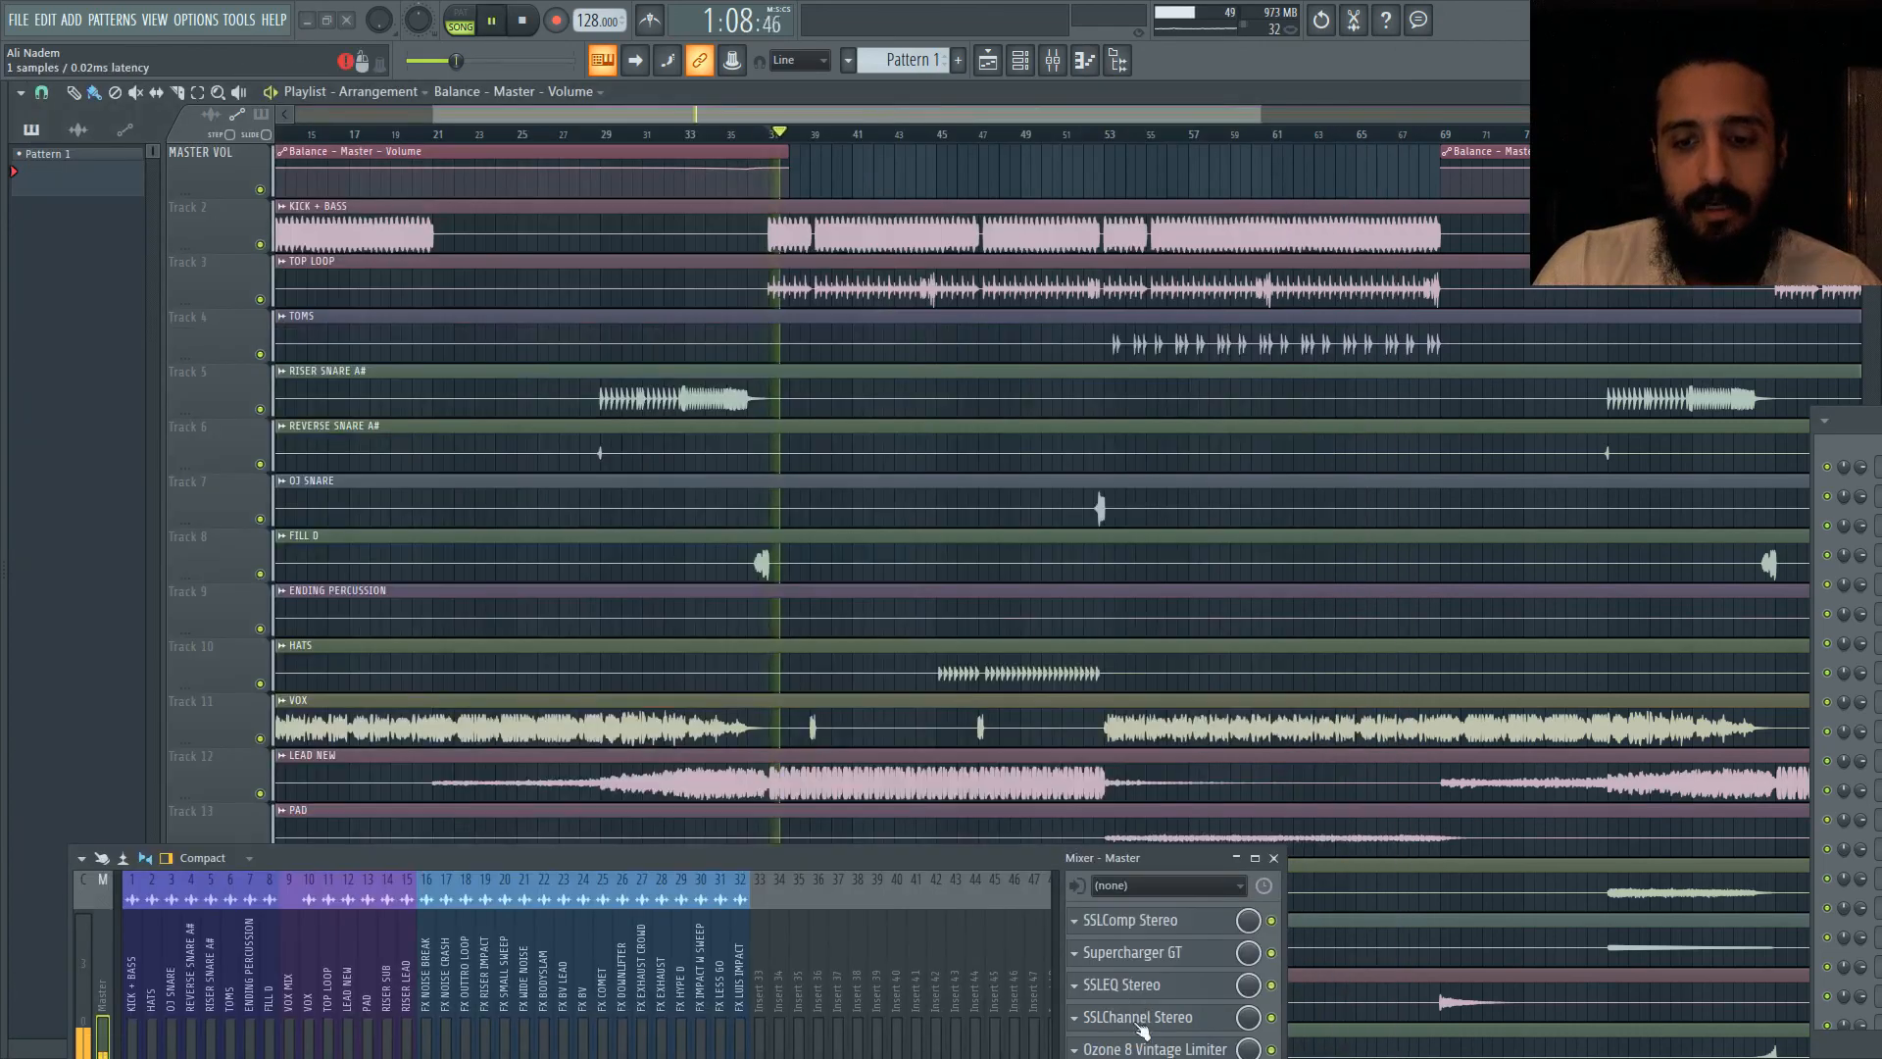
key(space)
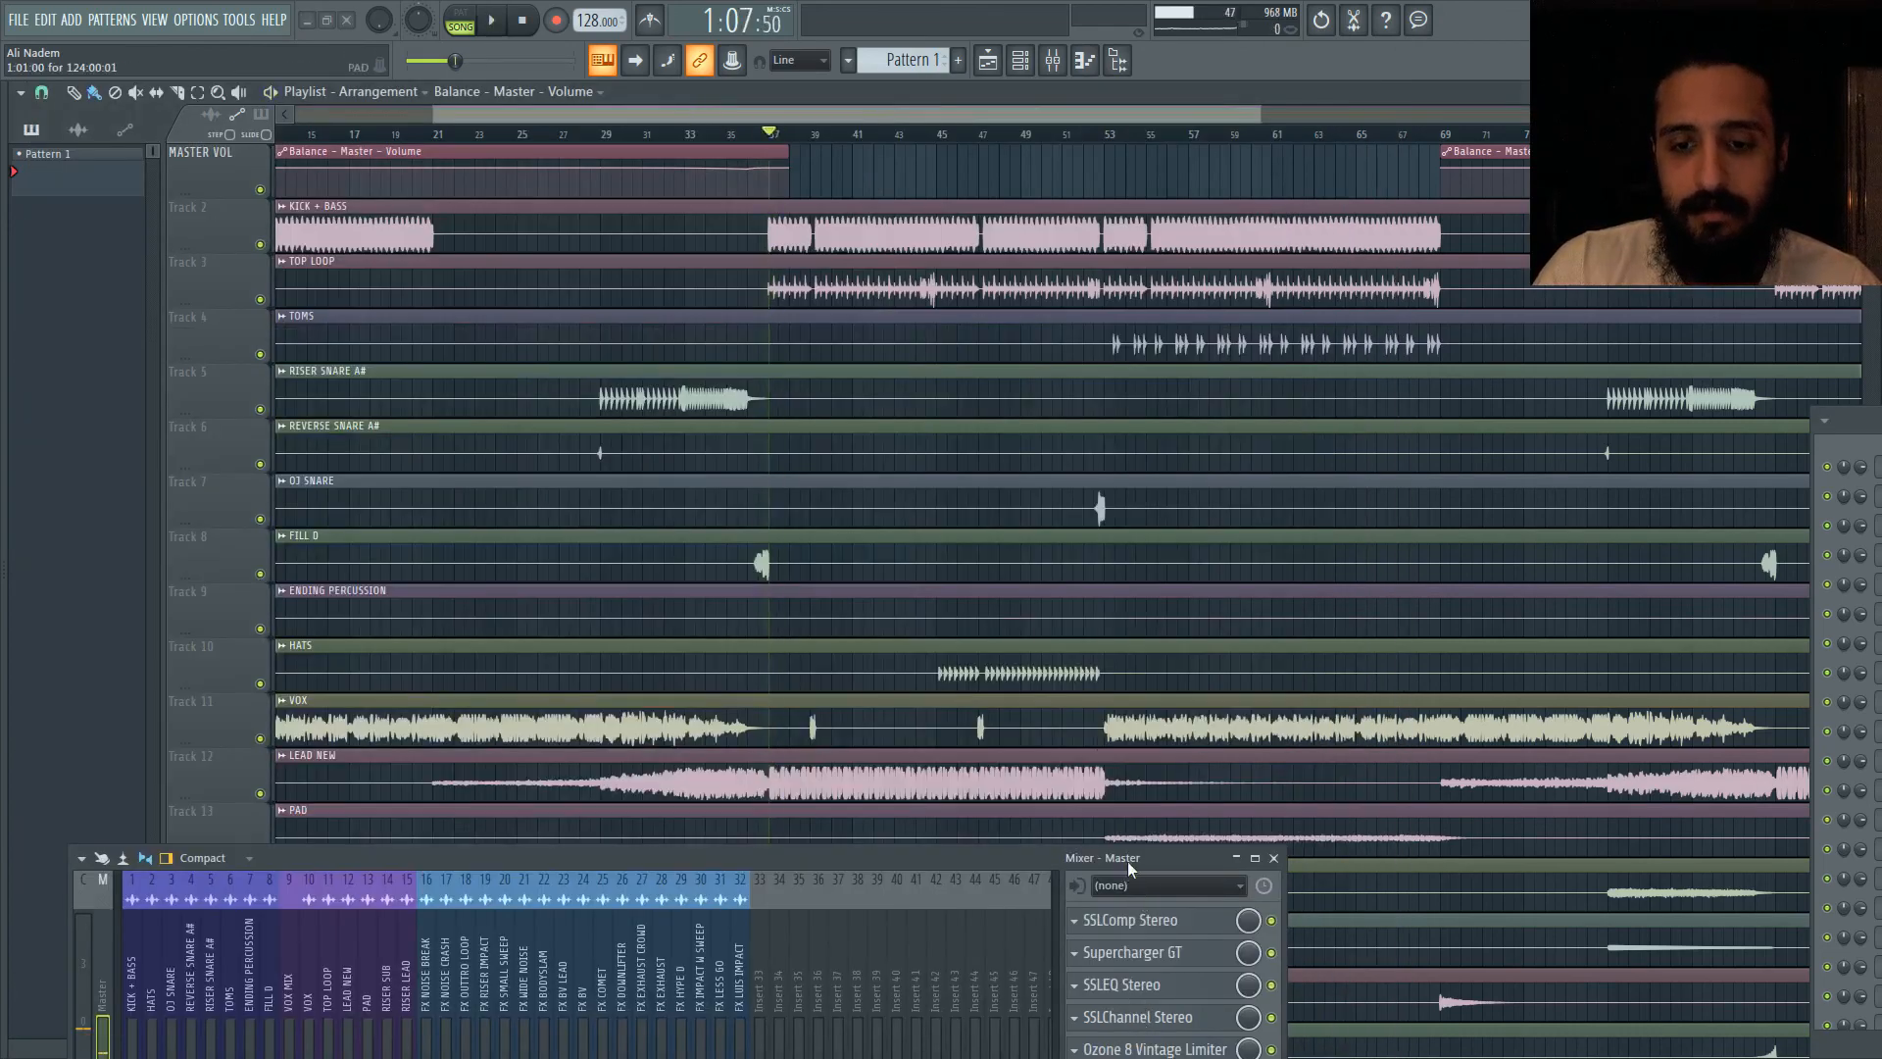
drag(1127, 863, 1070, 641)
click(1096, 872)
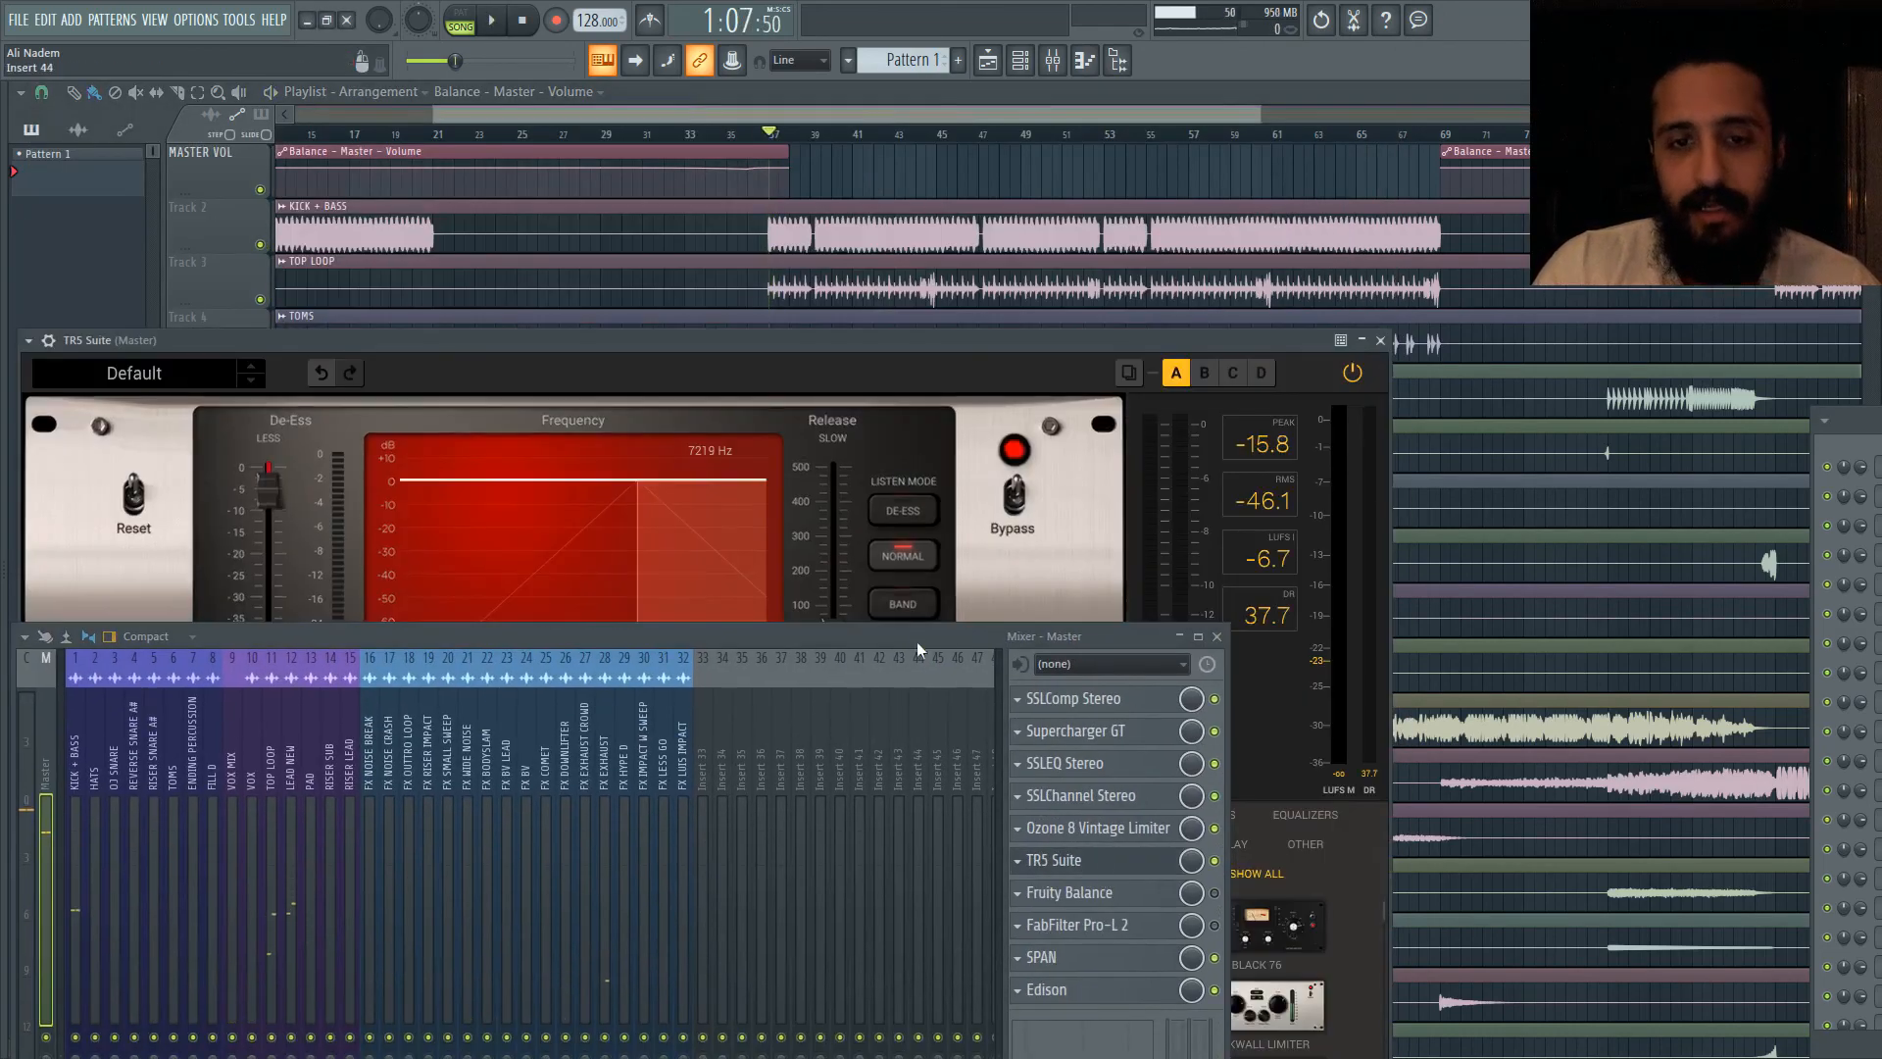
drag(916, 641, 935, 843)
drag(618, 349, 633, 230)
Step: Adjust the De-Esser's De-Ess amount during playback, and close the mixer window
key(space)
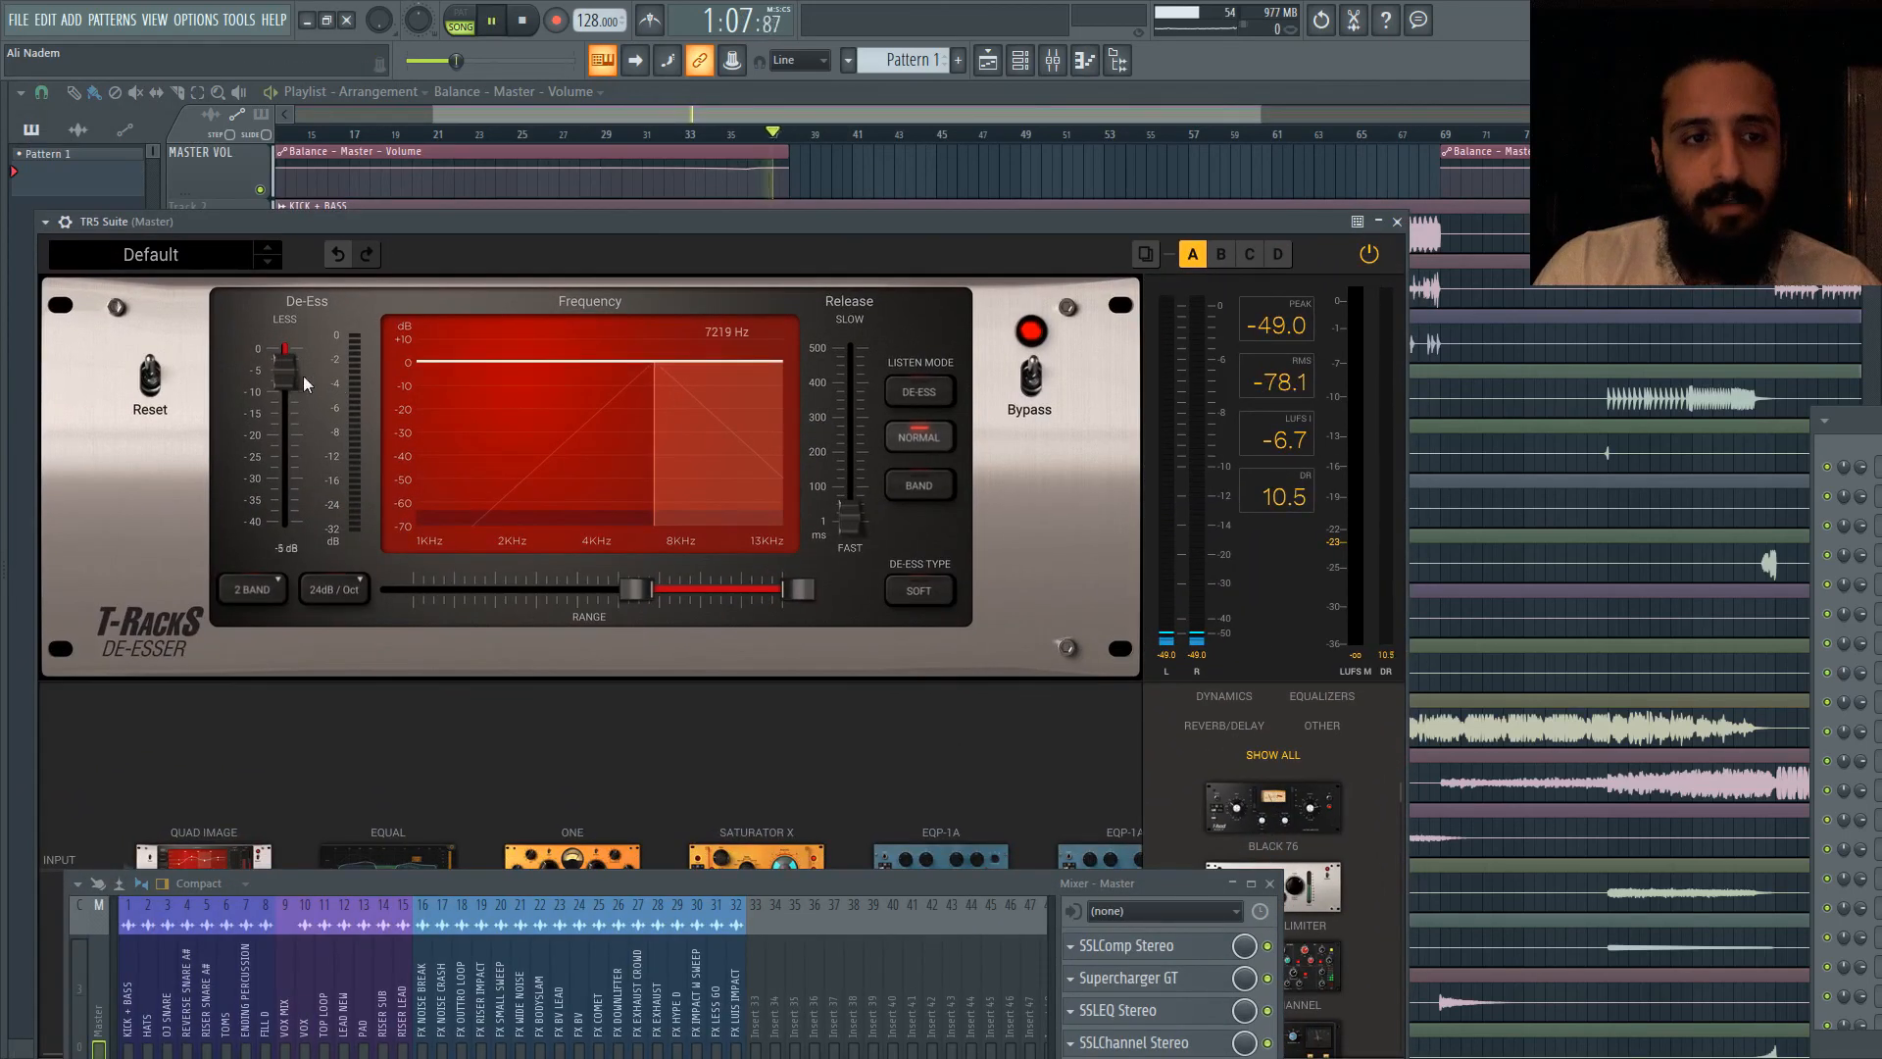
mouse_move(286, 371)
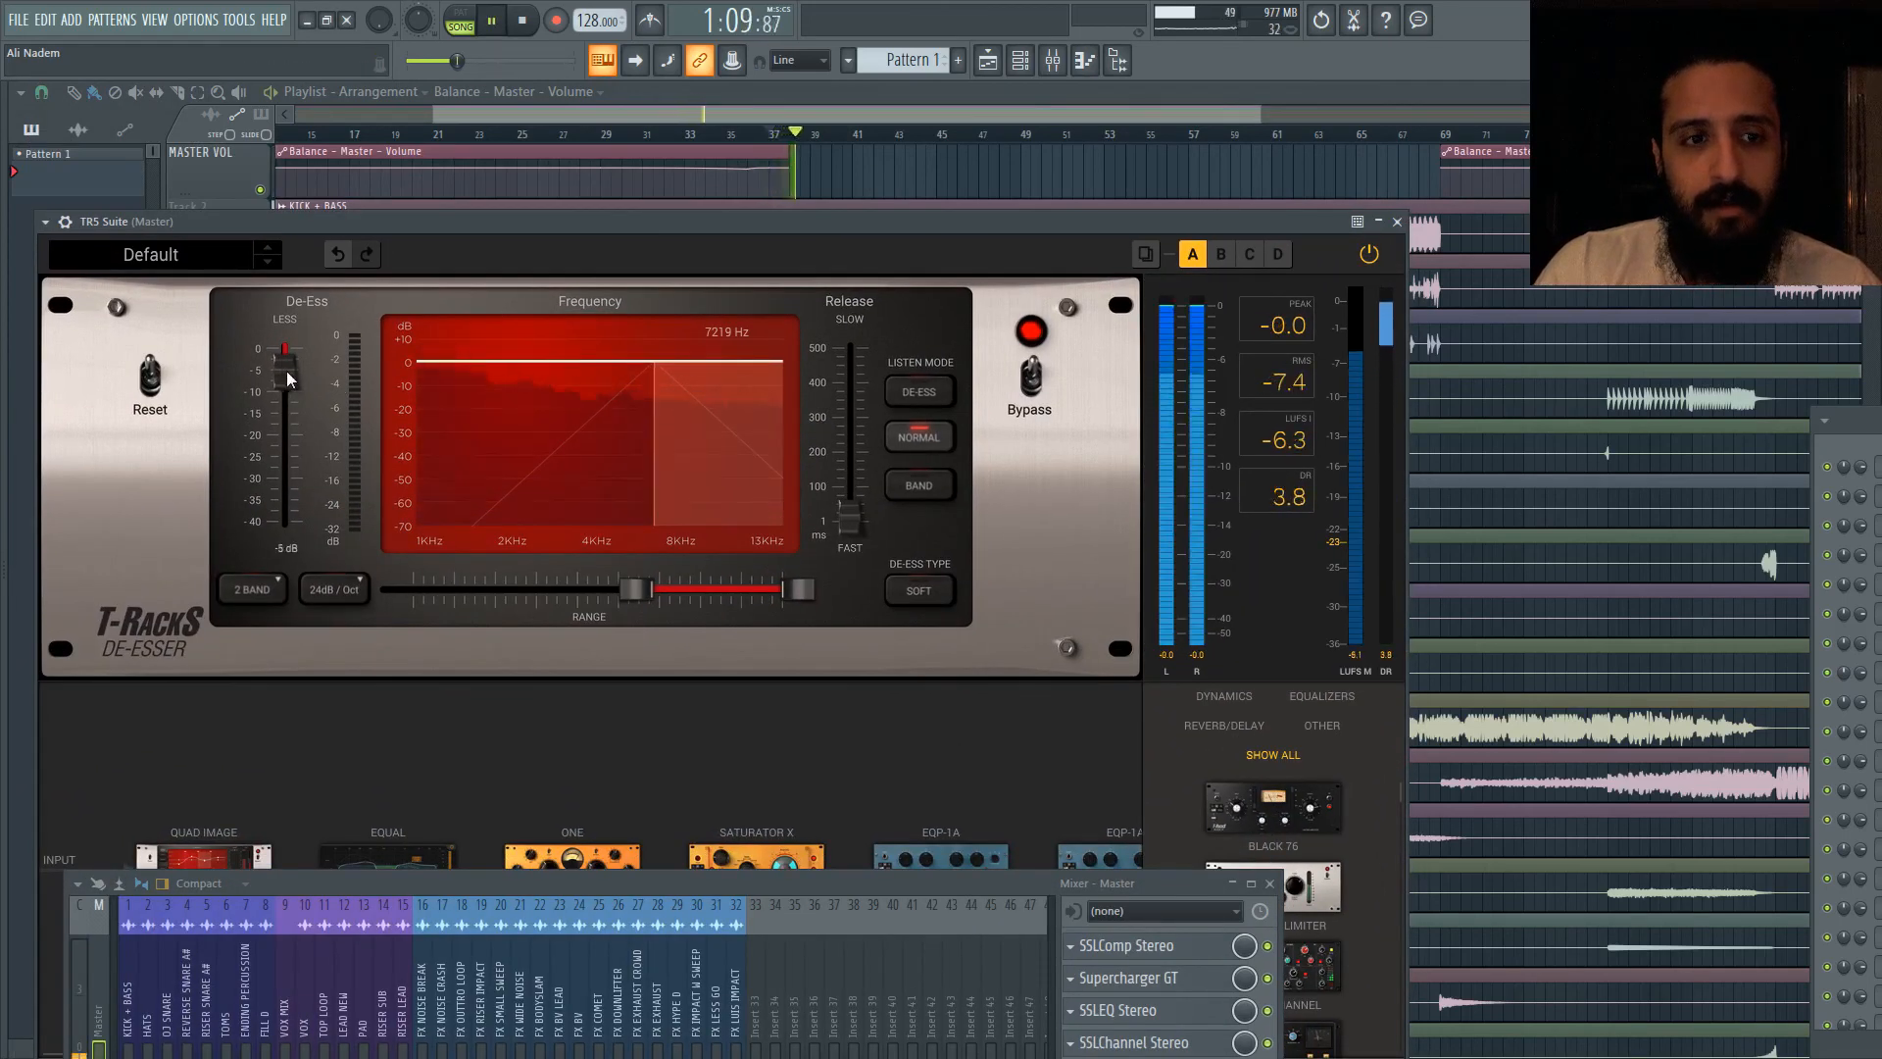
mouse_move(286, 371)
mouse_down()
mouse_move(286, 468)
mouse_move(297, 374)
mouse_up()
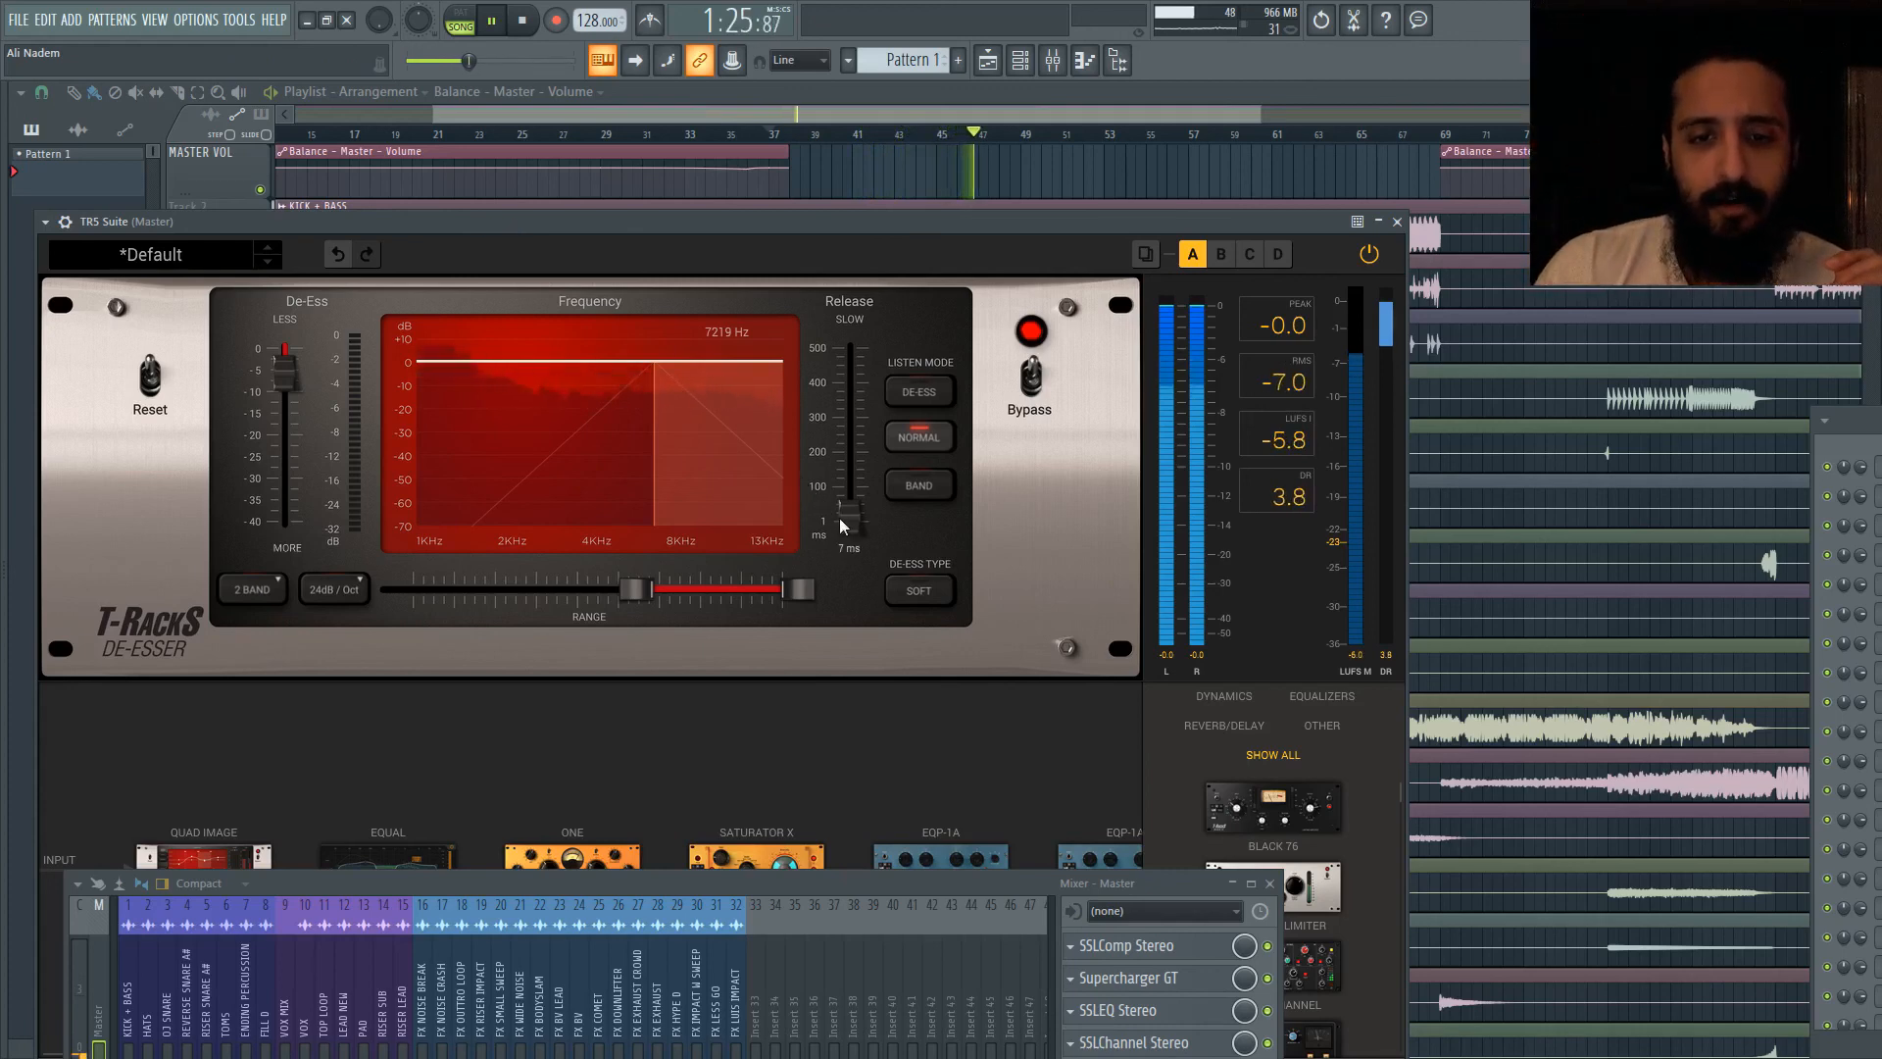
click(1269, 883)
drag(817, 227, 822, 83)
key(space)
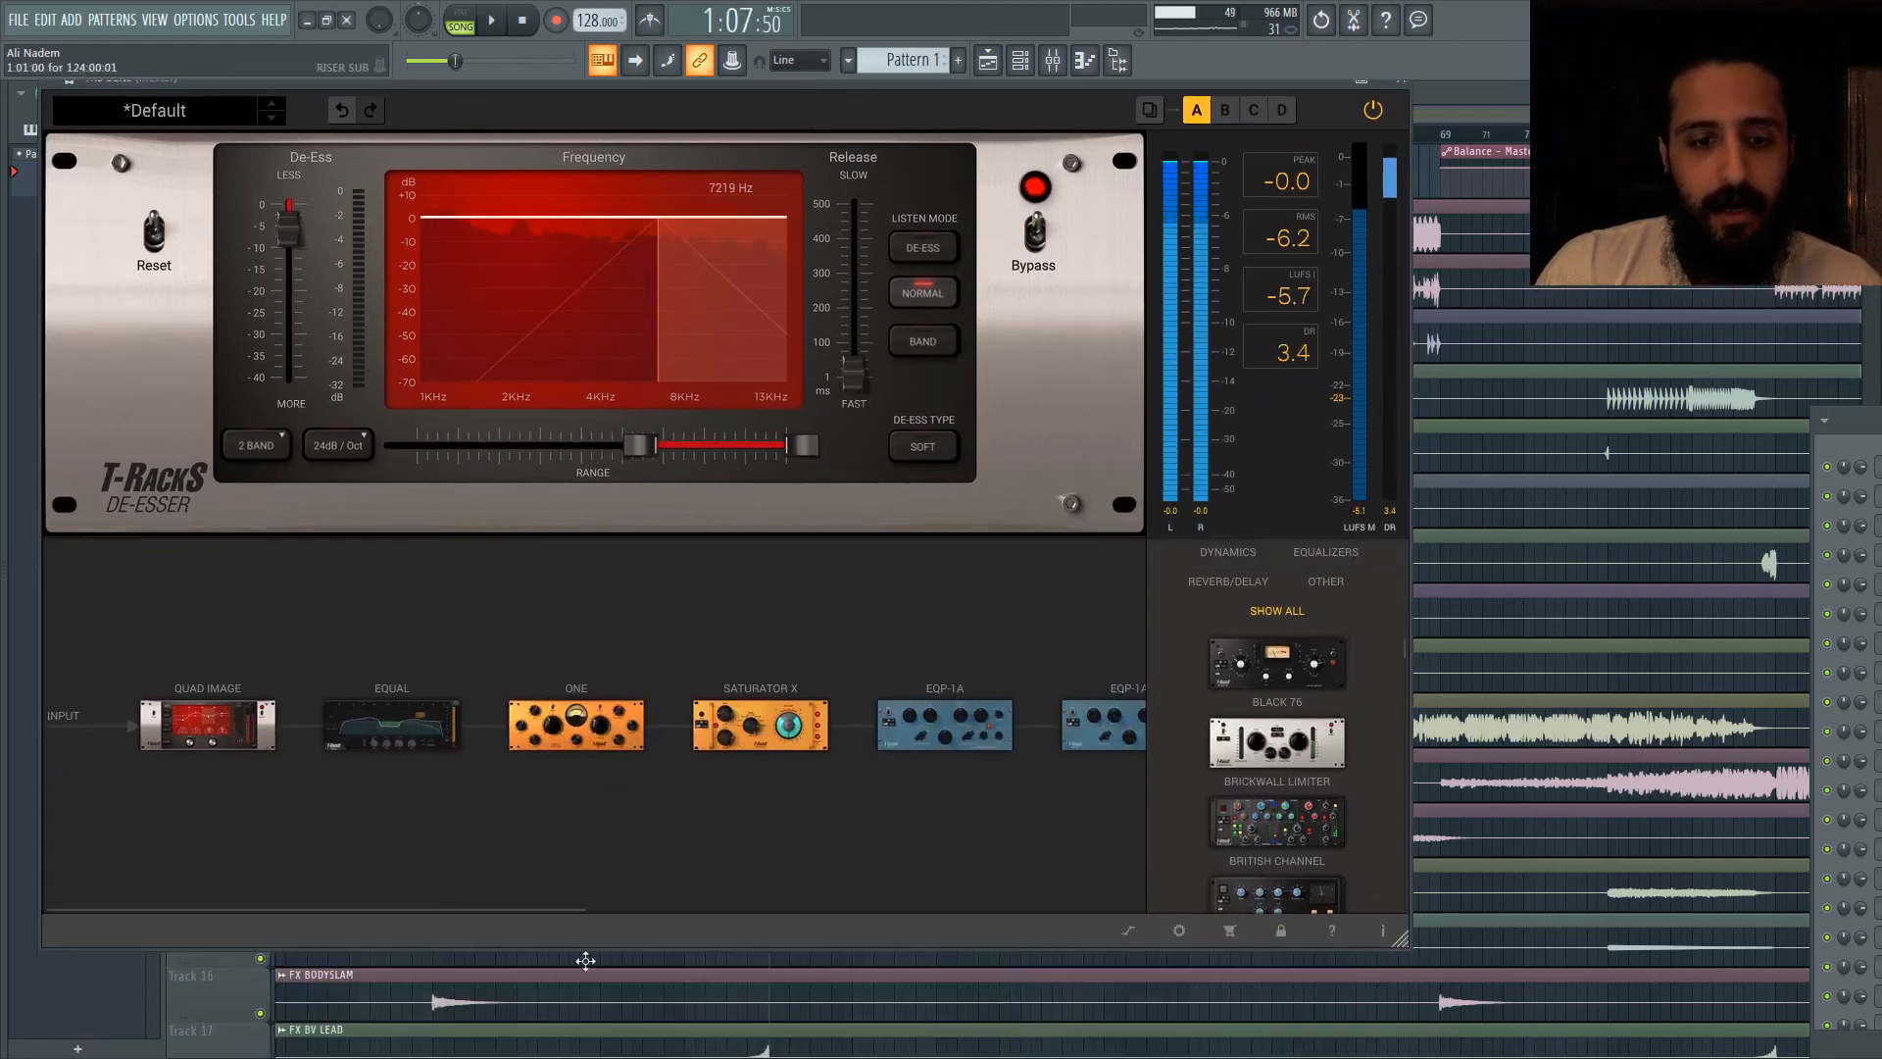
Step: Open the Classic Clipper module and, during playback, sweep its Gain down to -14.7 dB and back up to 1.5 dB
drag(568, 911, 1074, 930)
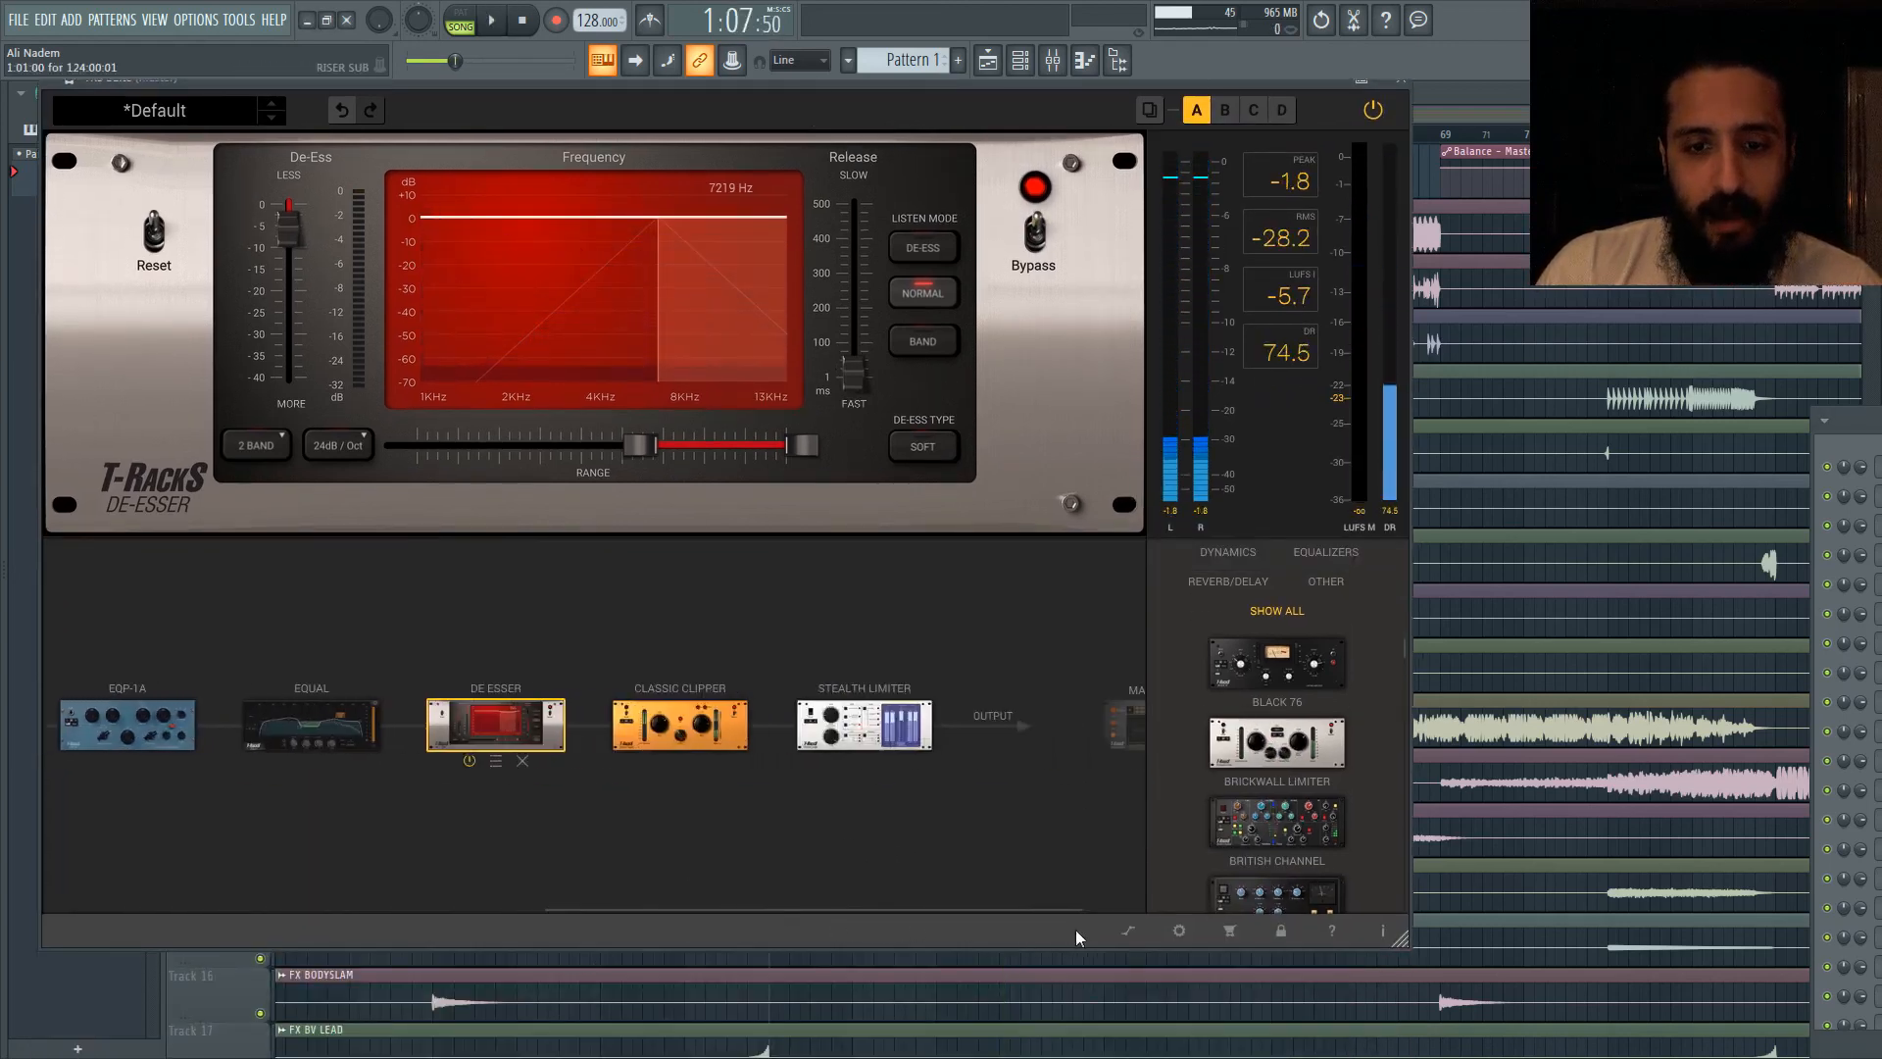
click(617, 722)
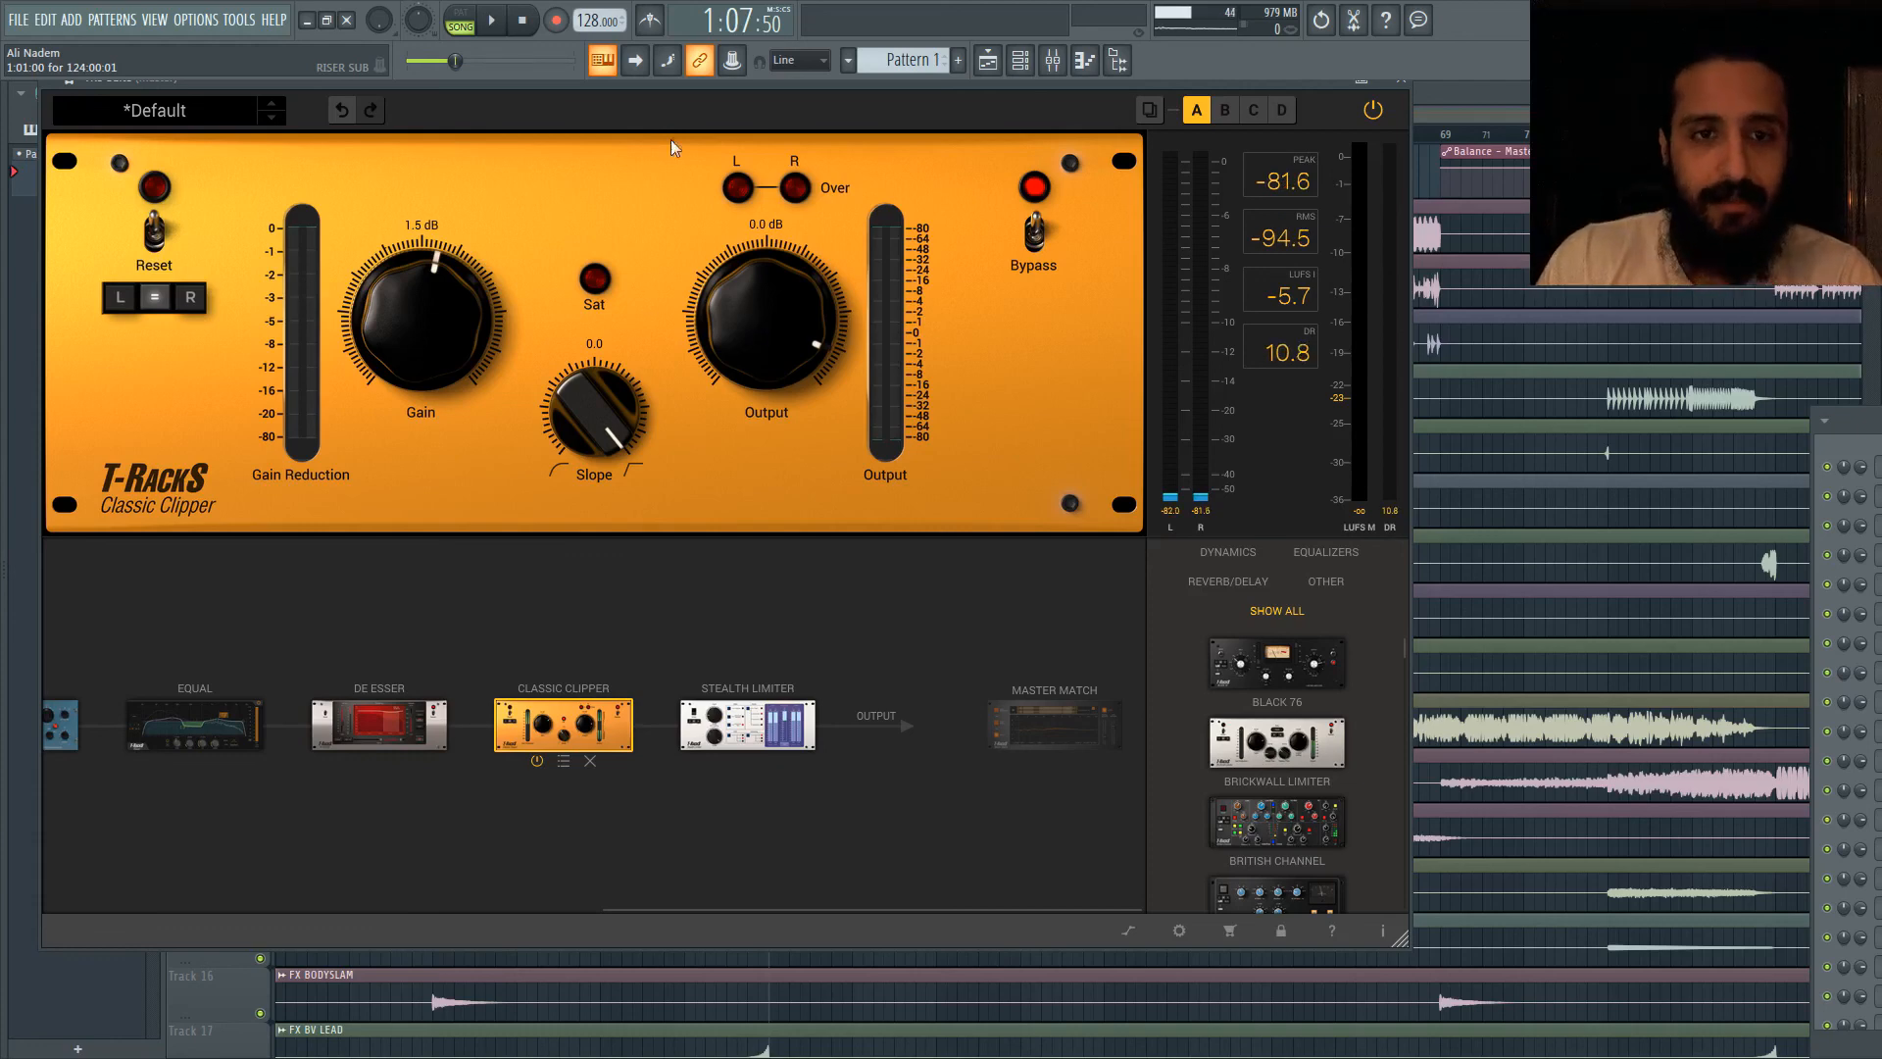
key(space)
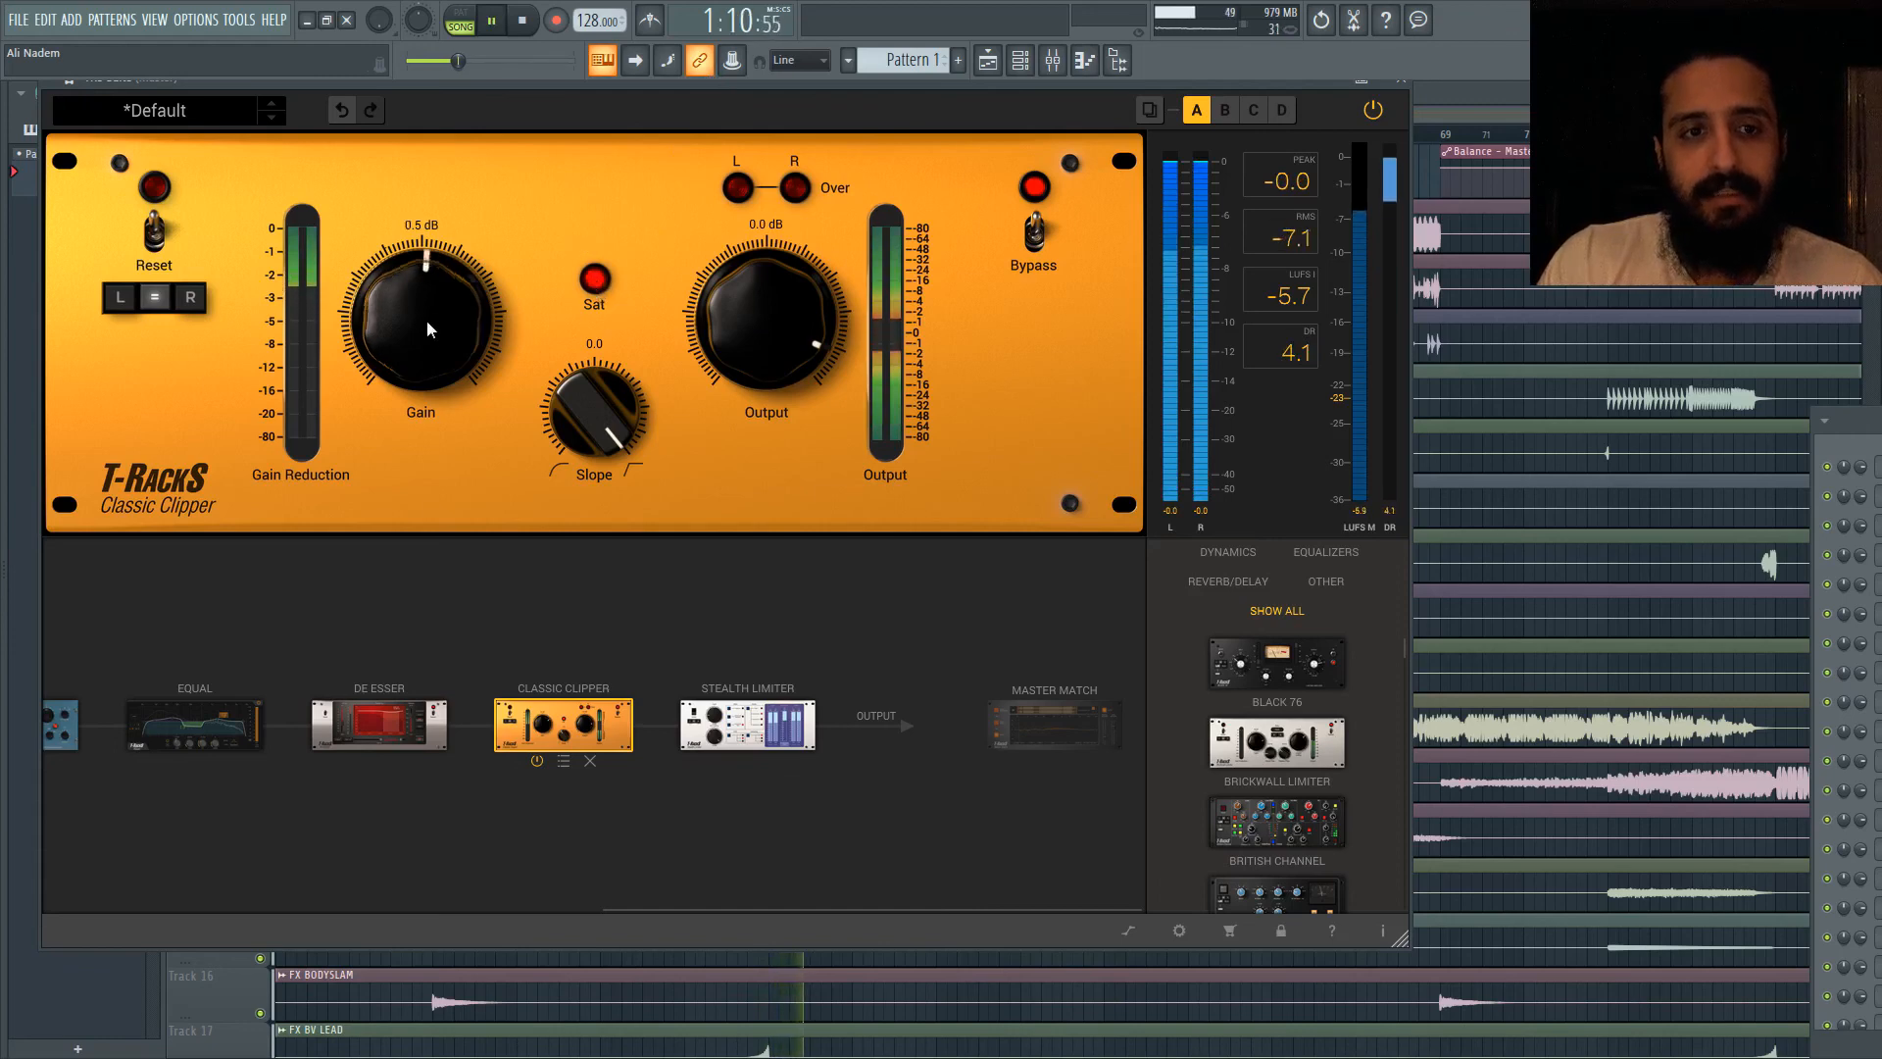
drag(426, 319, 456, 496)
click(594, 280)
click(594, 280)
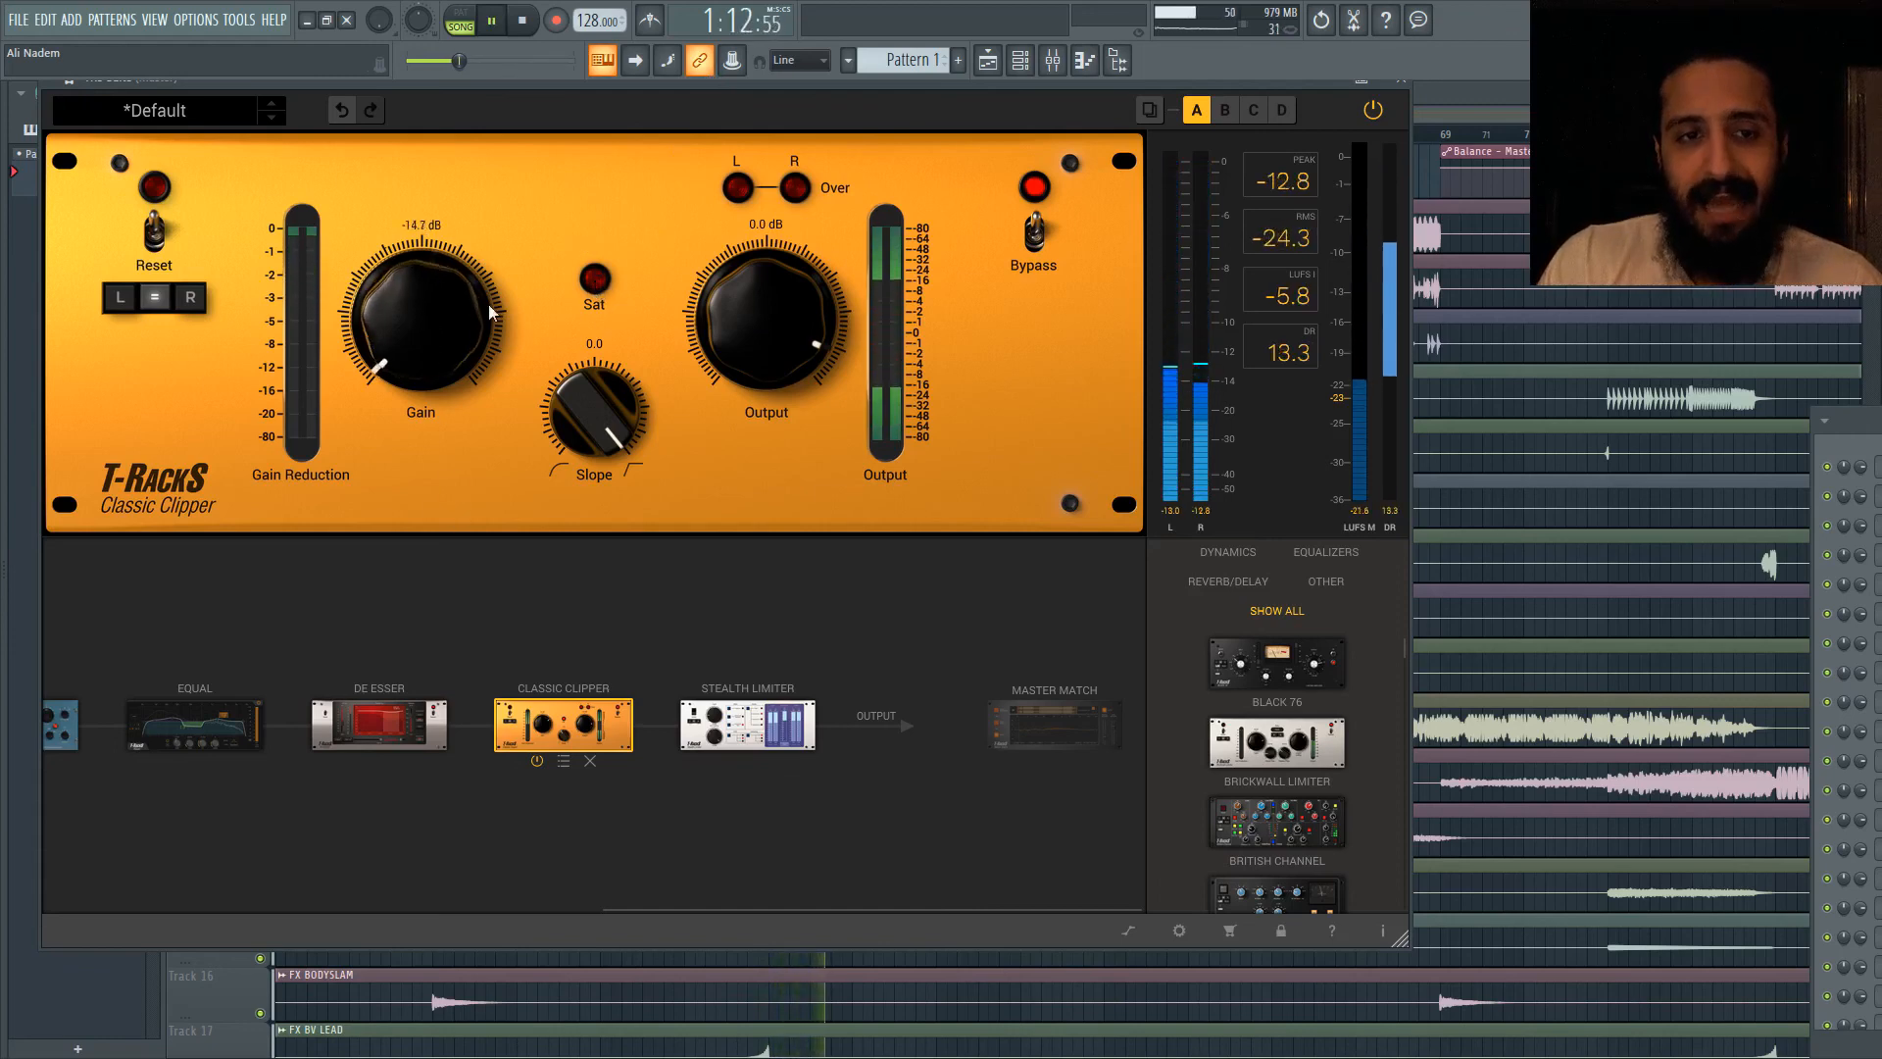
drag(488, 304, 490, 127)
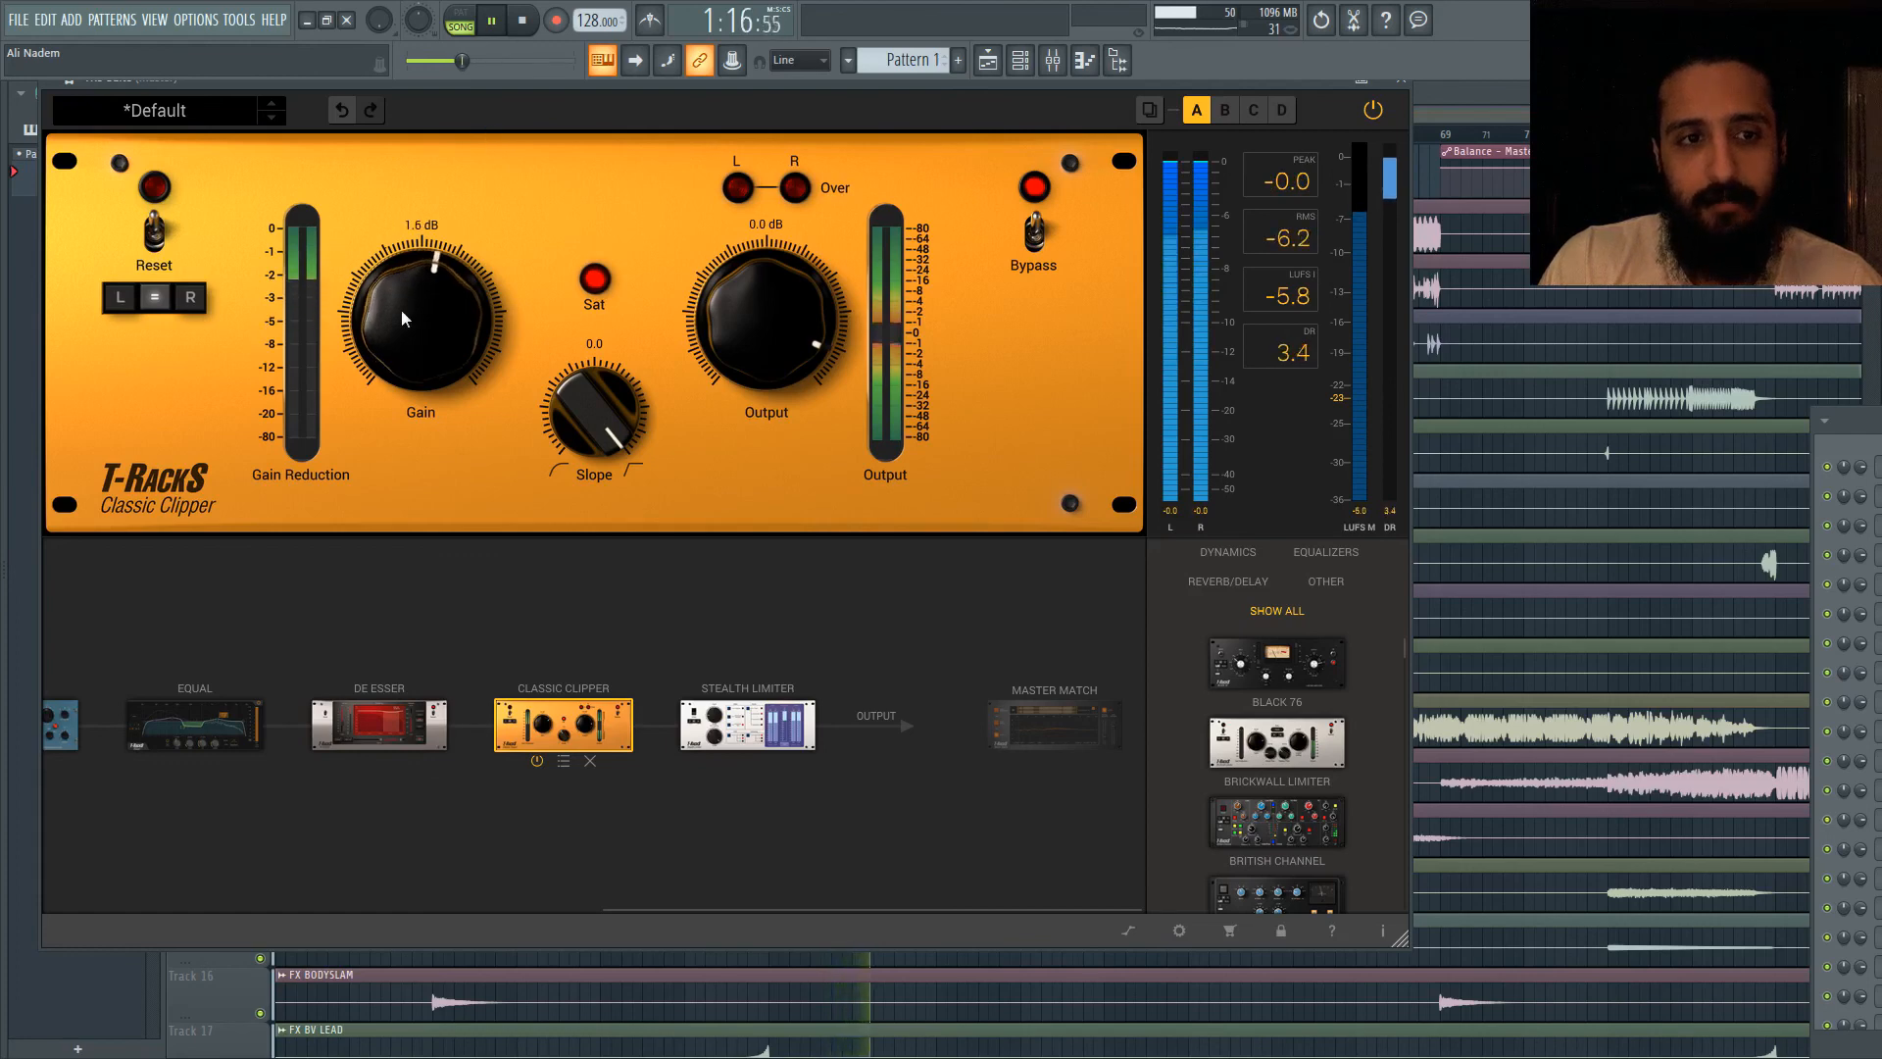
scroll(402, 311, up, 1)
scroll(402, 311, down, 2)
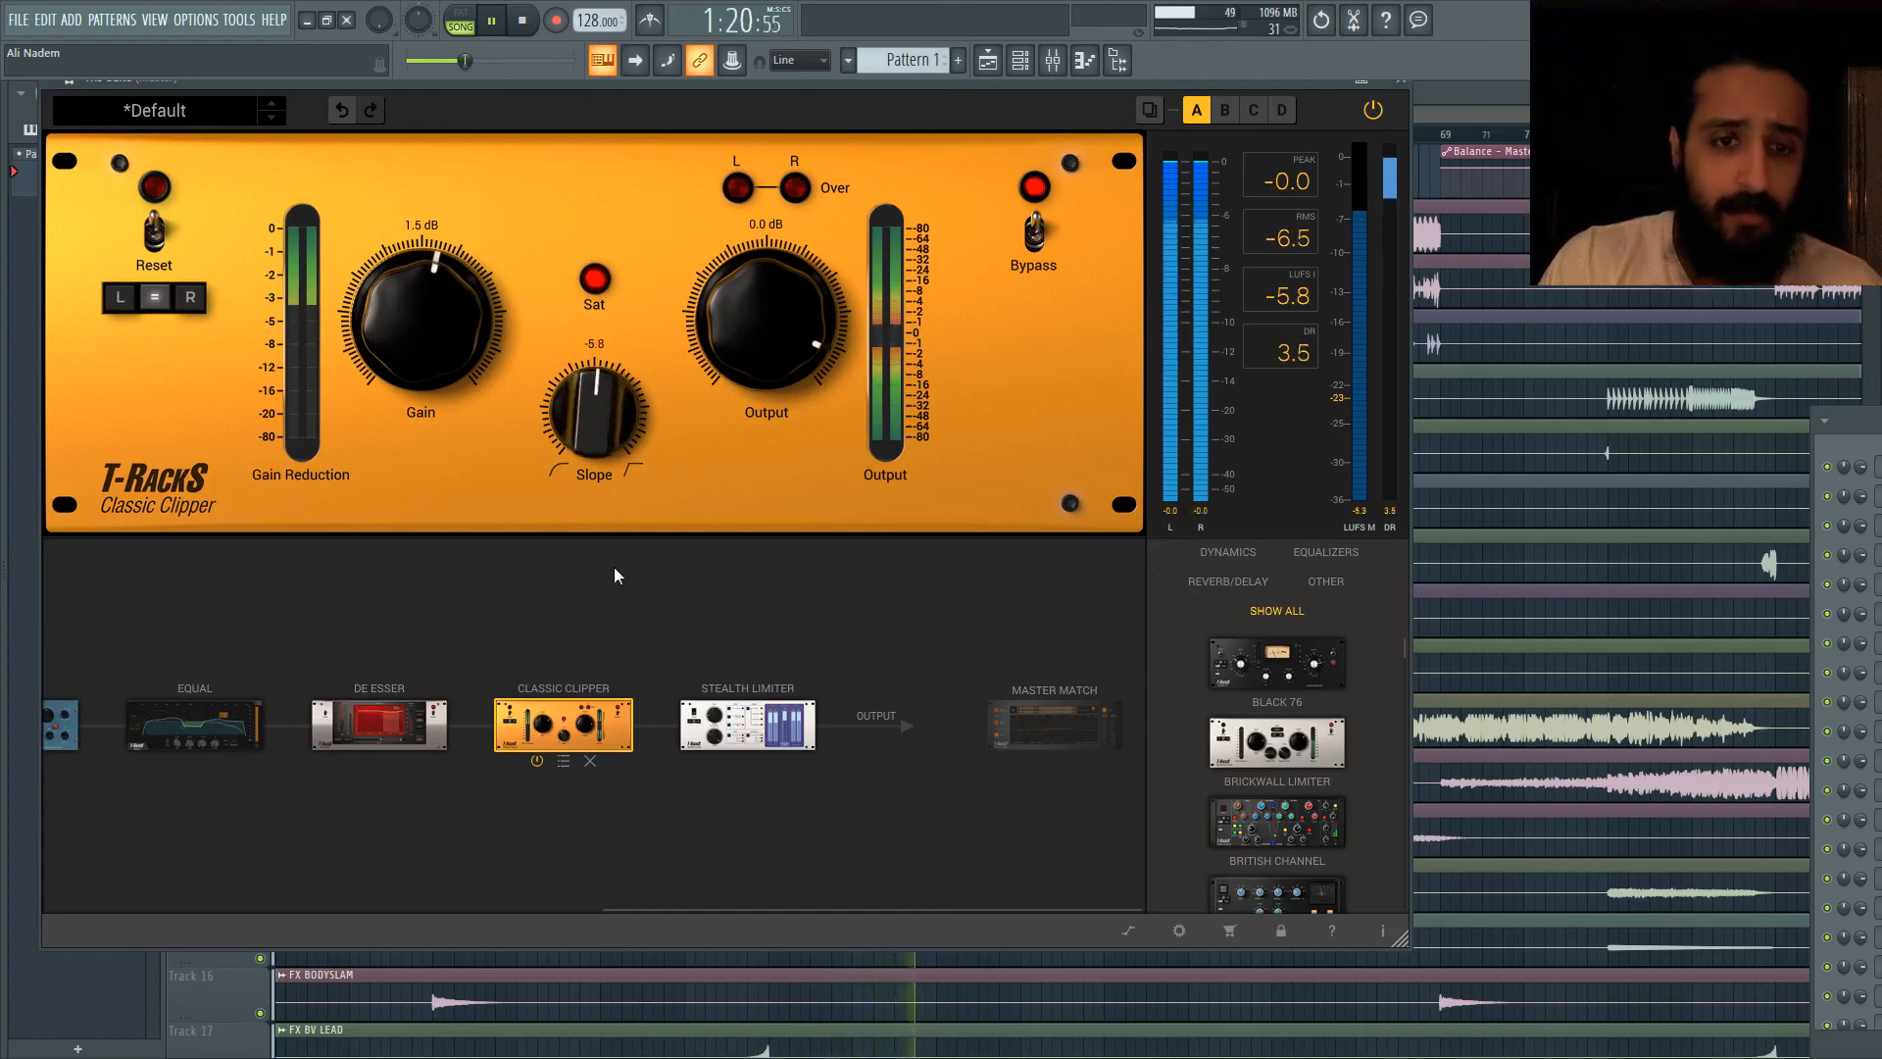
Step: Sweep the Classic Clipper's Slope between 0.0 and -12.0 during playback to hear its effect, and stop playback
drag(605, 377, 620, 440)
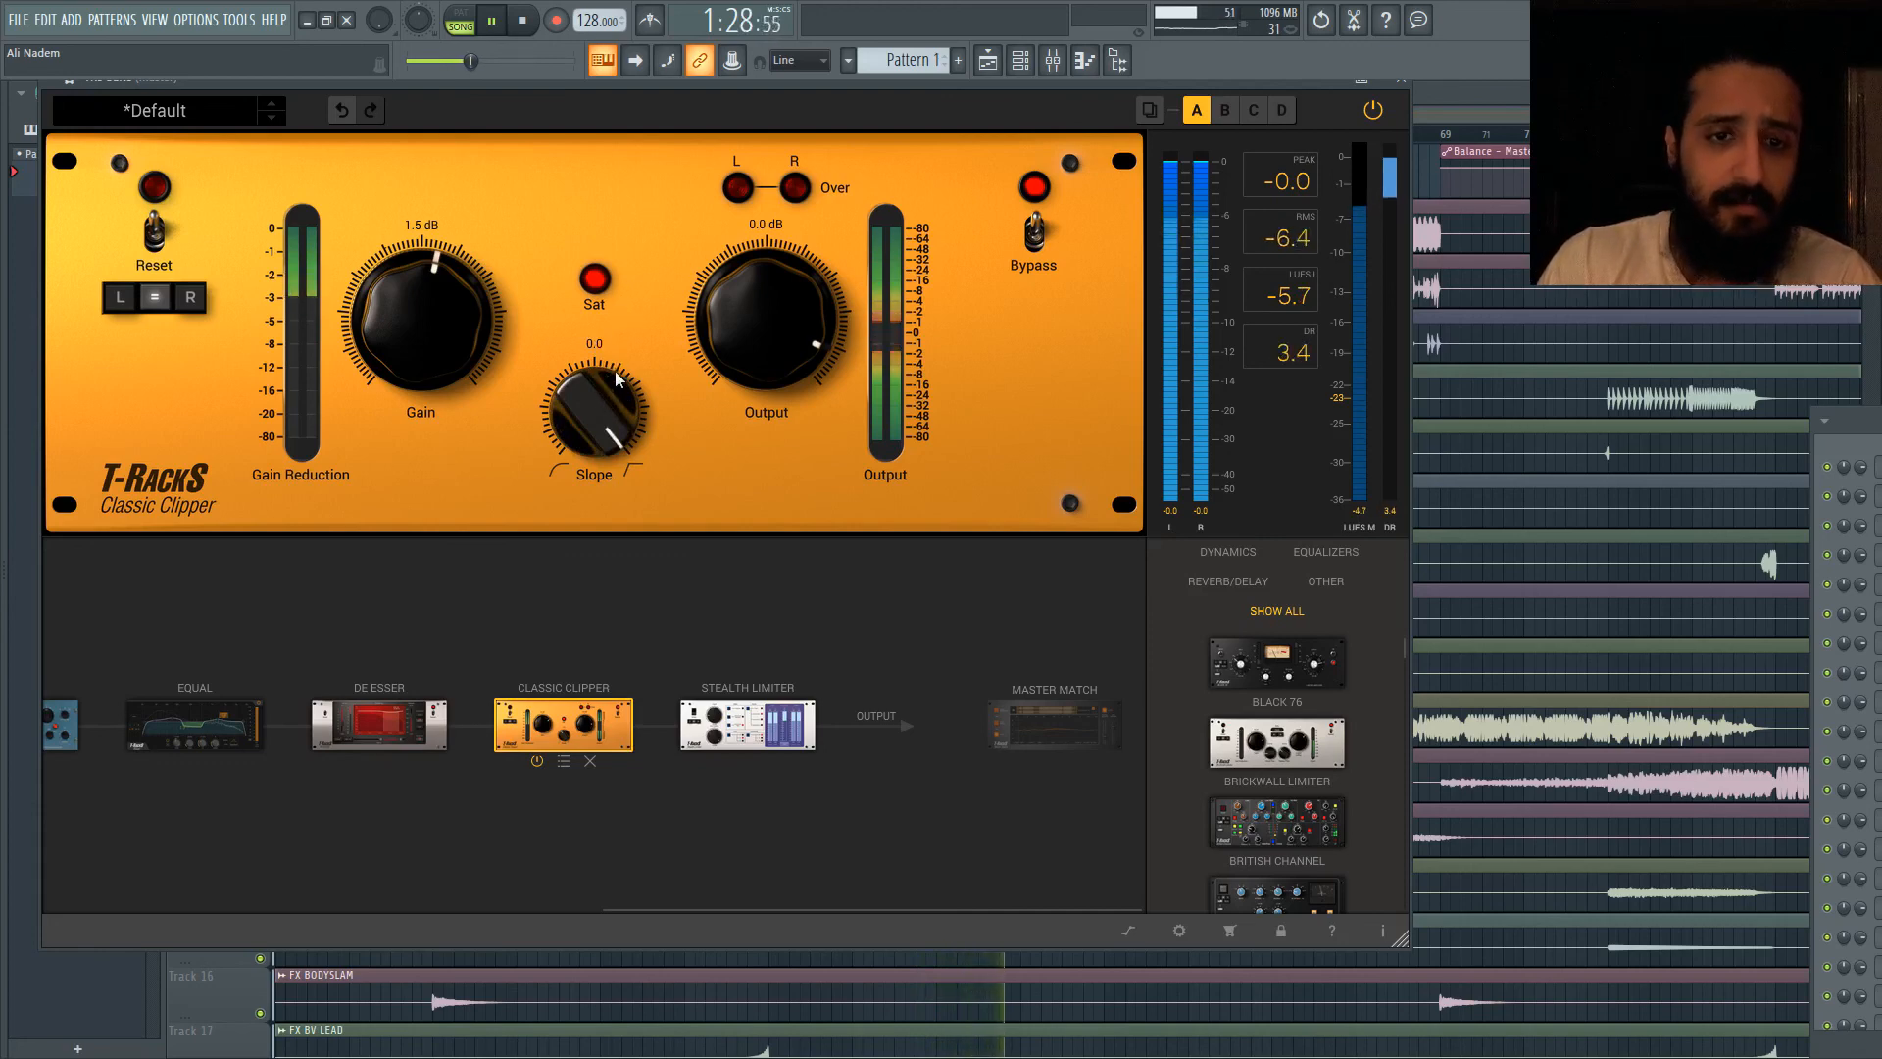
drag(619, 433, 649, 667)
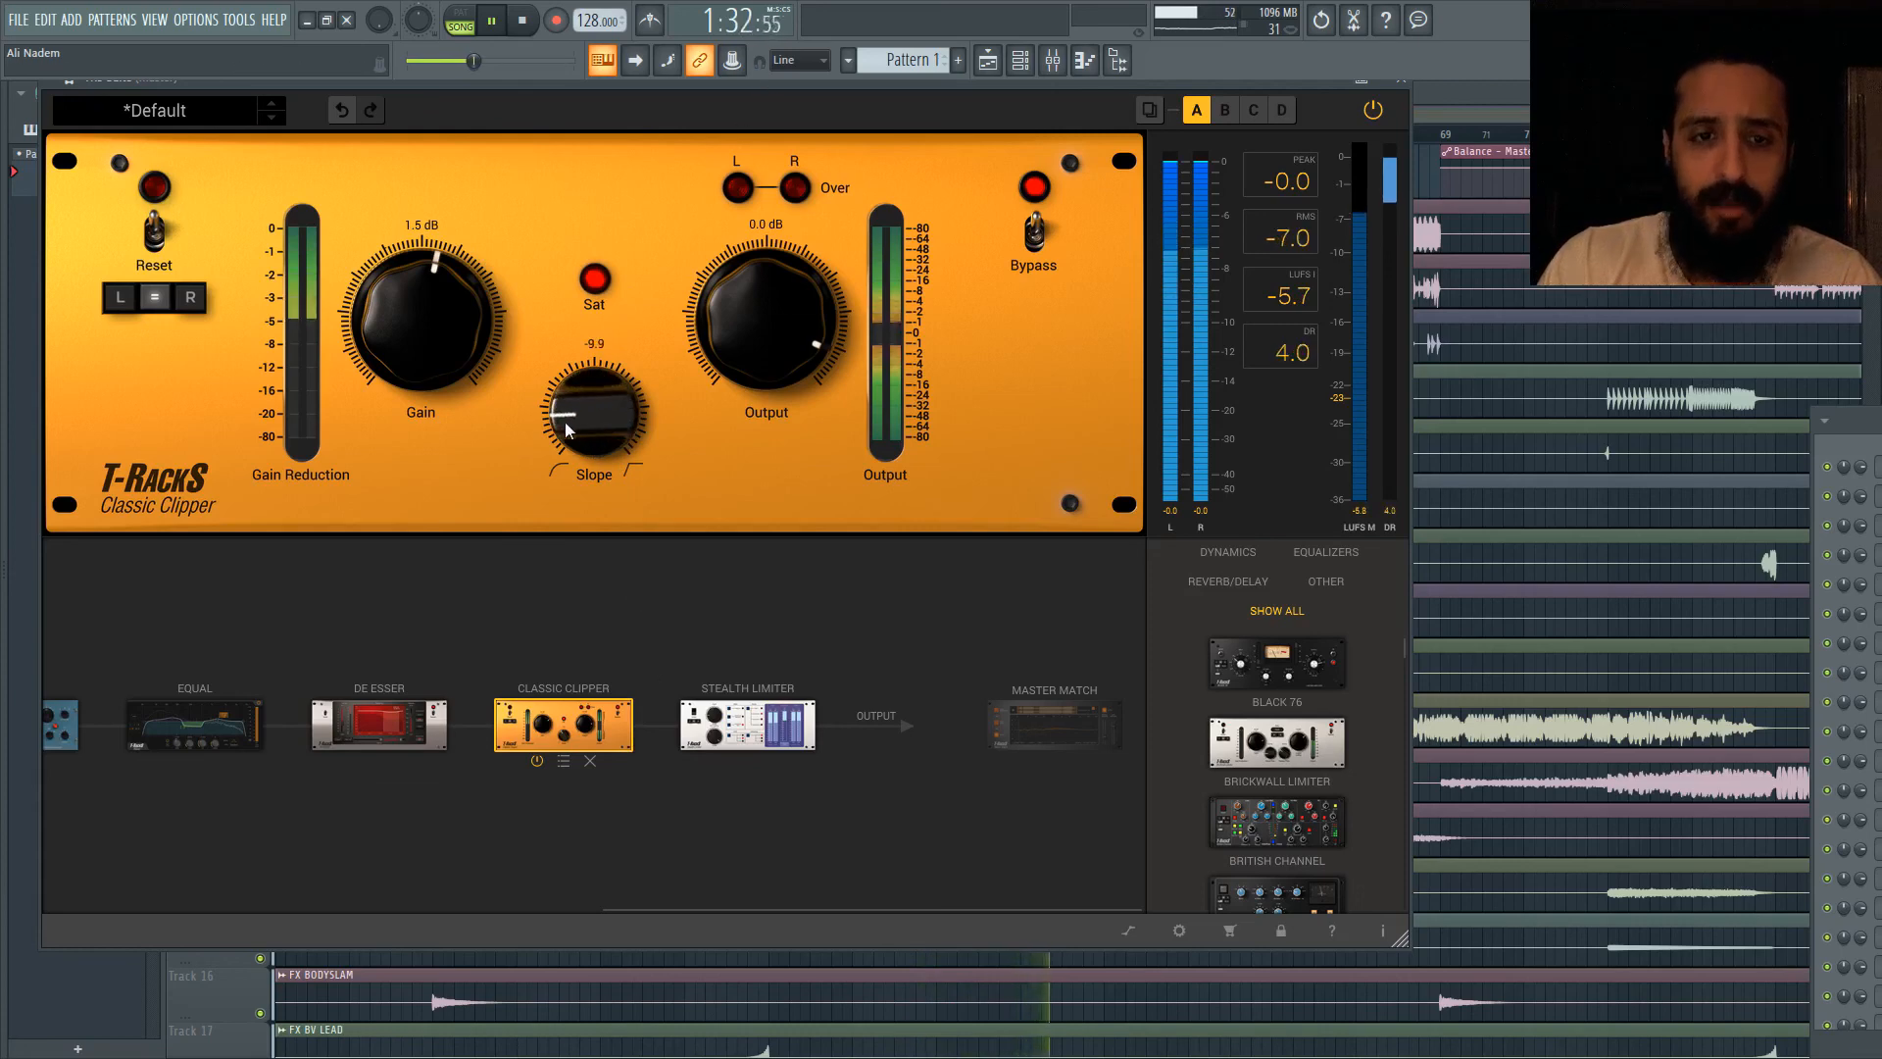
drag(593, 411, 585, 490)
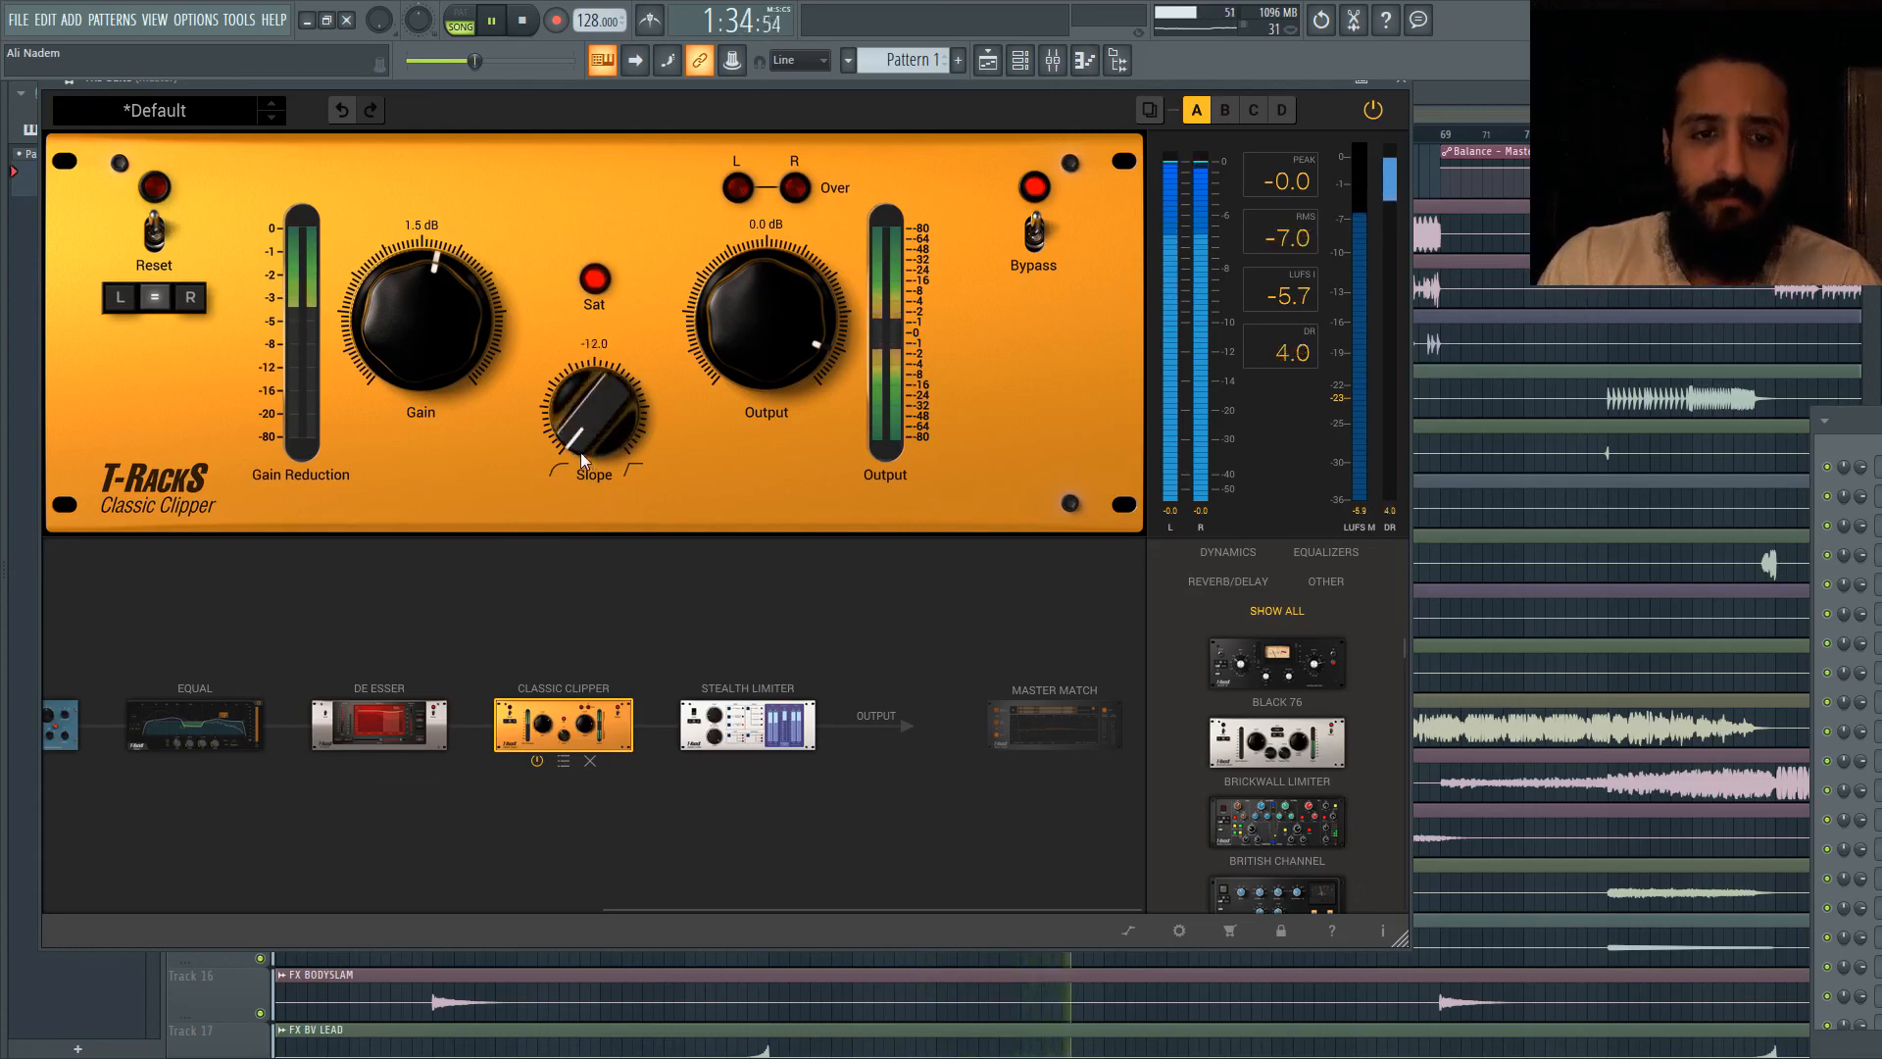
key(space)
Step: Open the Stealth Limiter module and check its Input and Out Ceiling settings
click(748, 725)
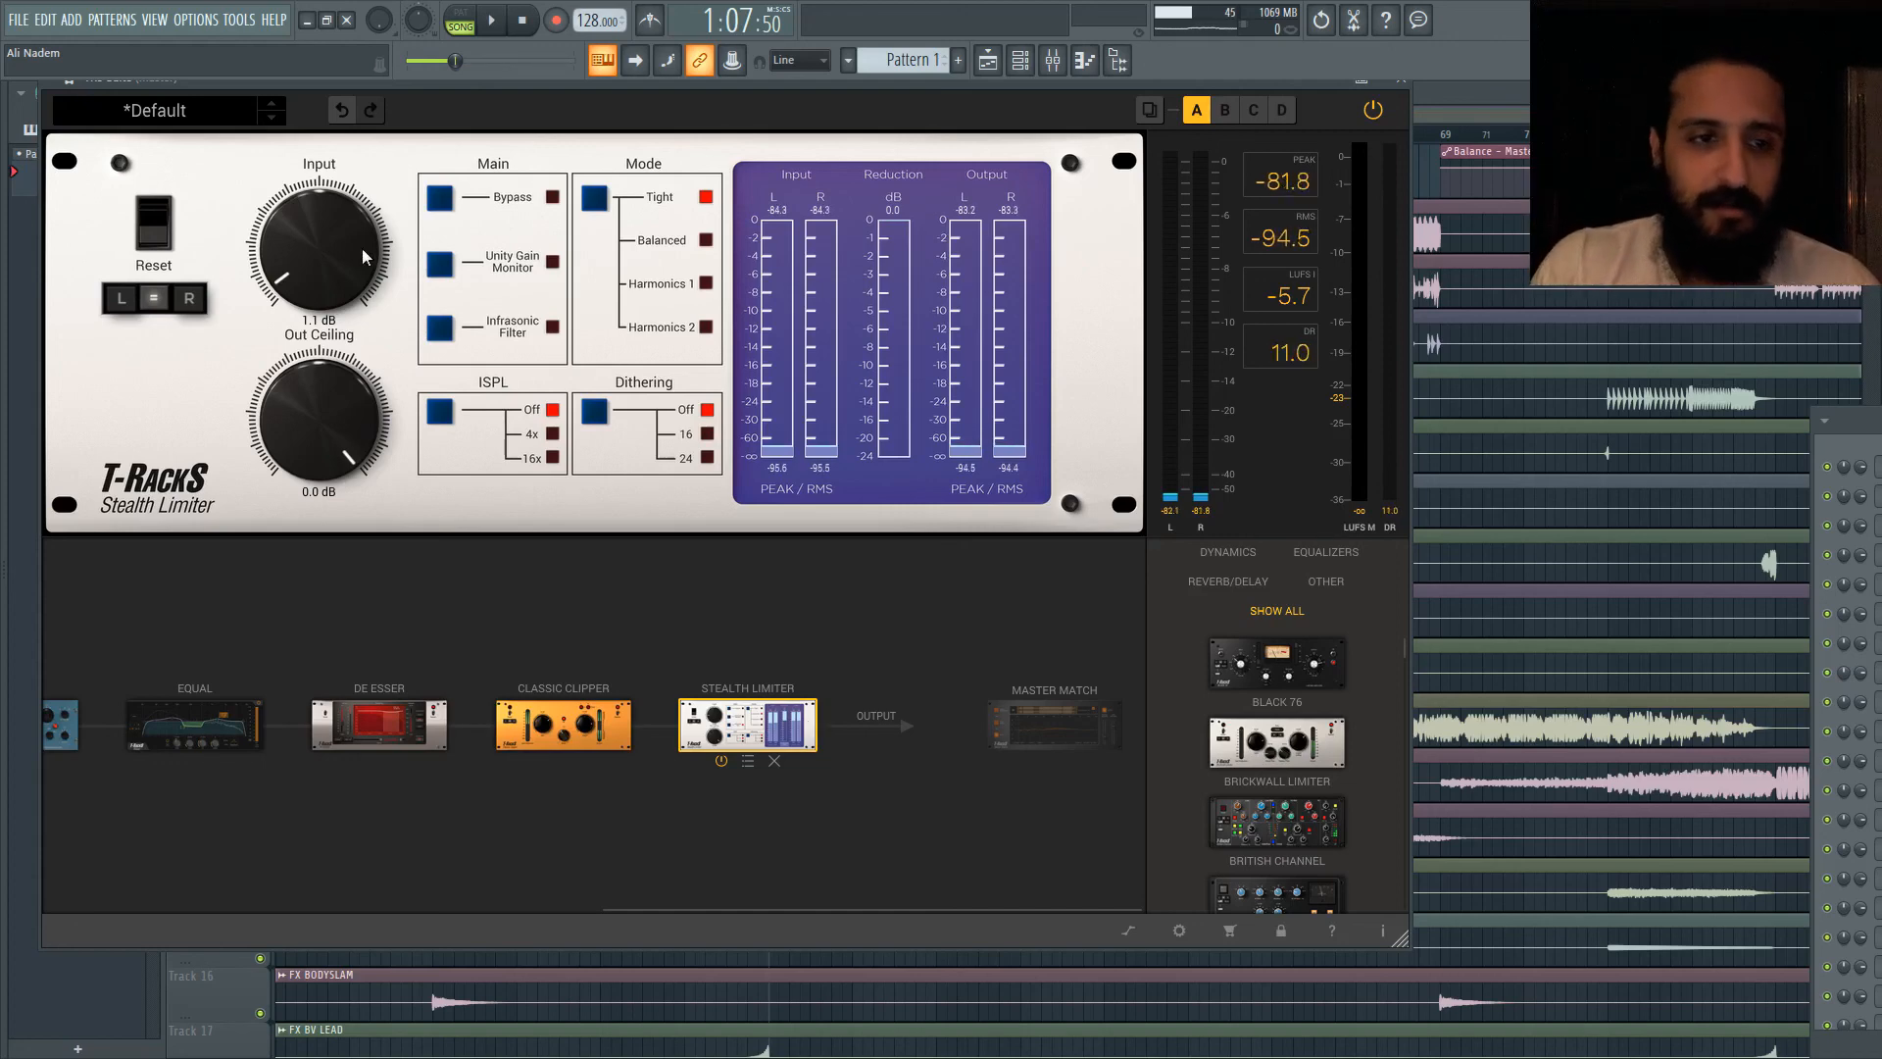
mouse_move(339, 262)
mouse_down()
mouse_move(350, 174)
mouse_move(341, 261)
mouse_up()
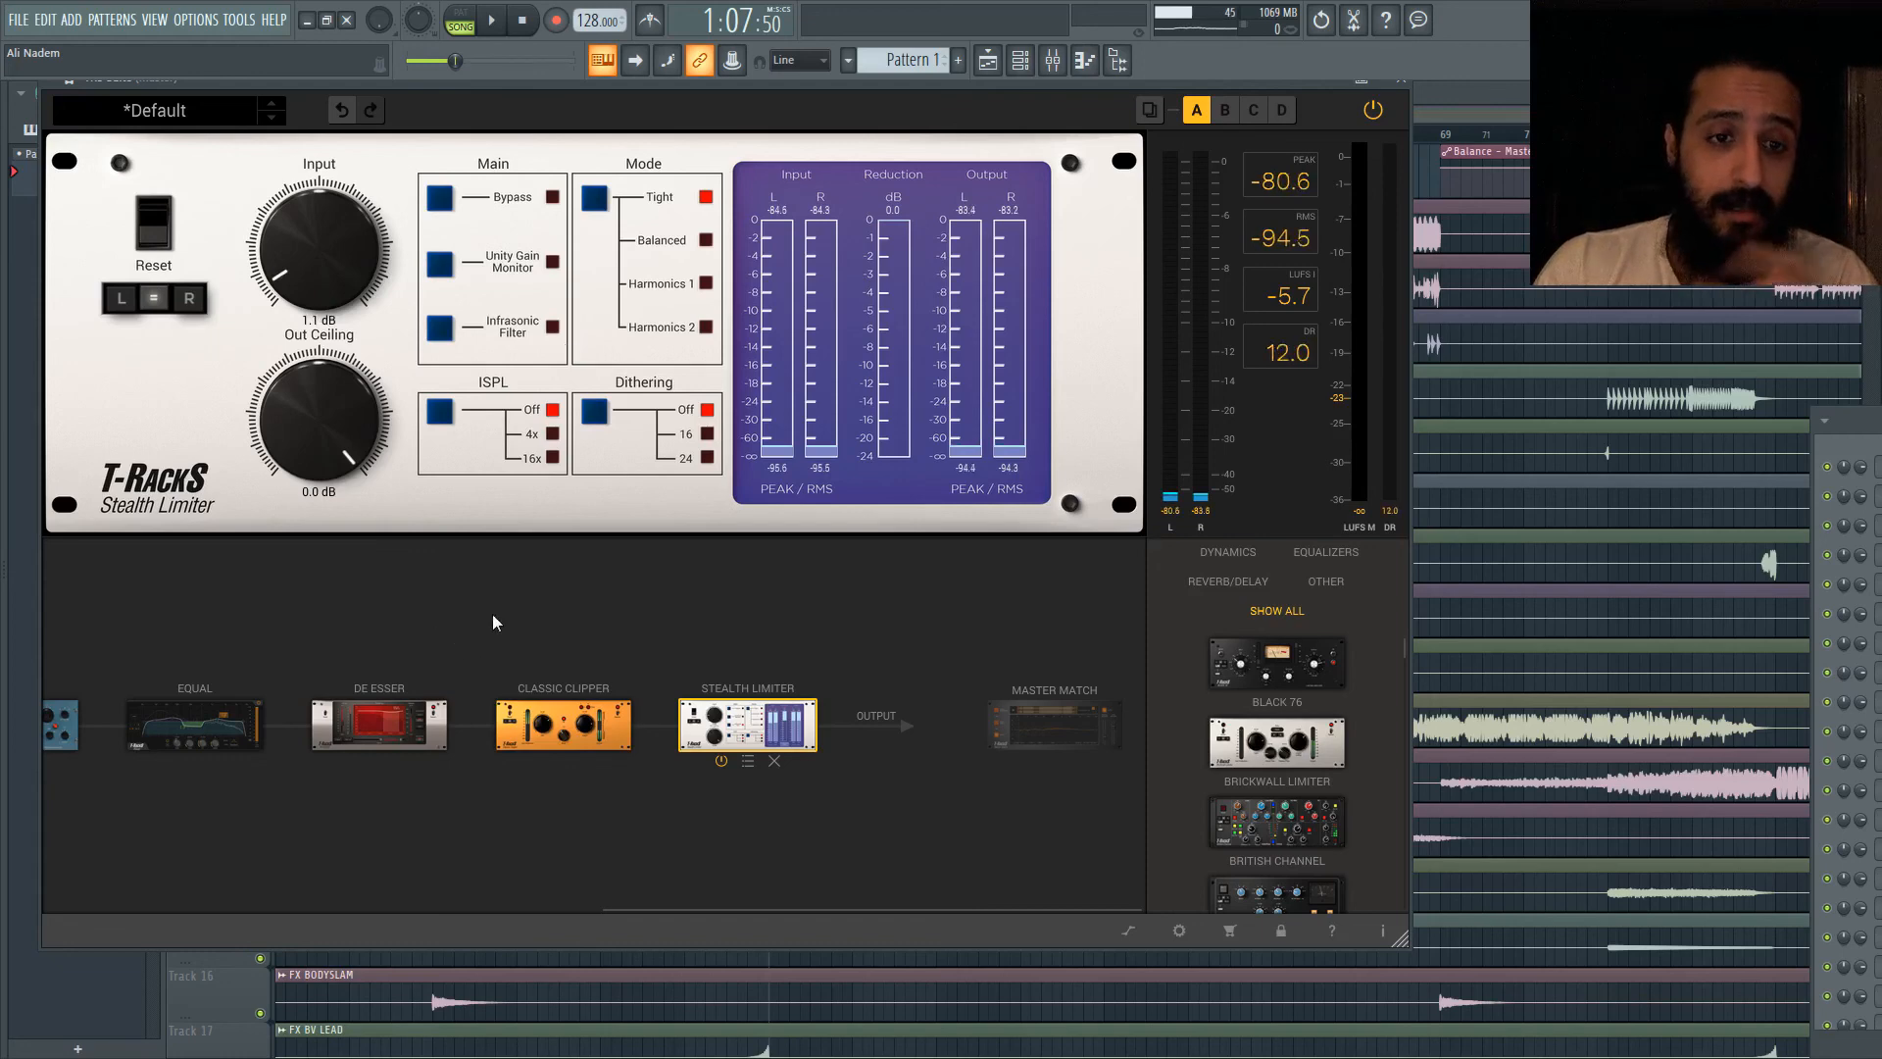
Step: Check EQual's low cut filter against the Stealth Limiter's Infrasonic Filter, switching the latter on and back off
click(252, 713)
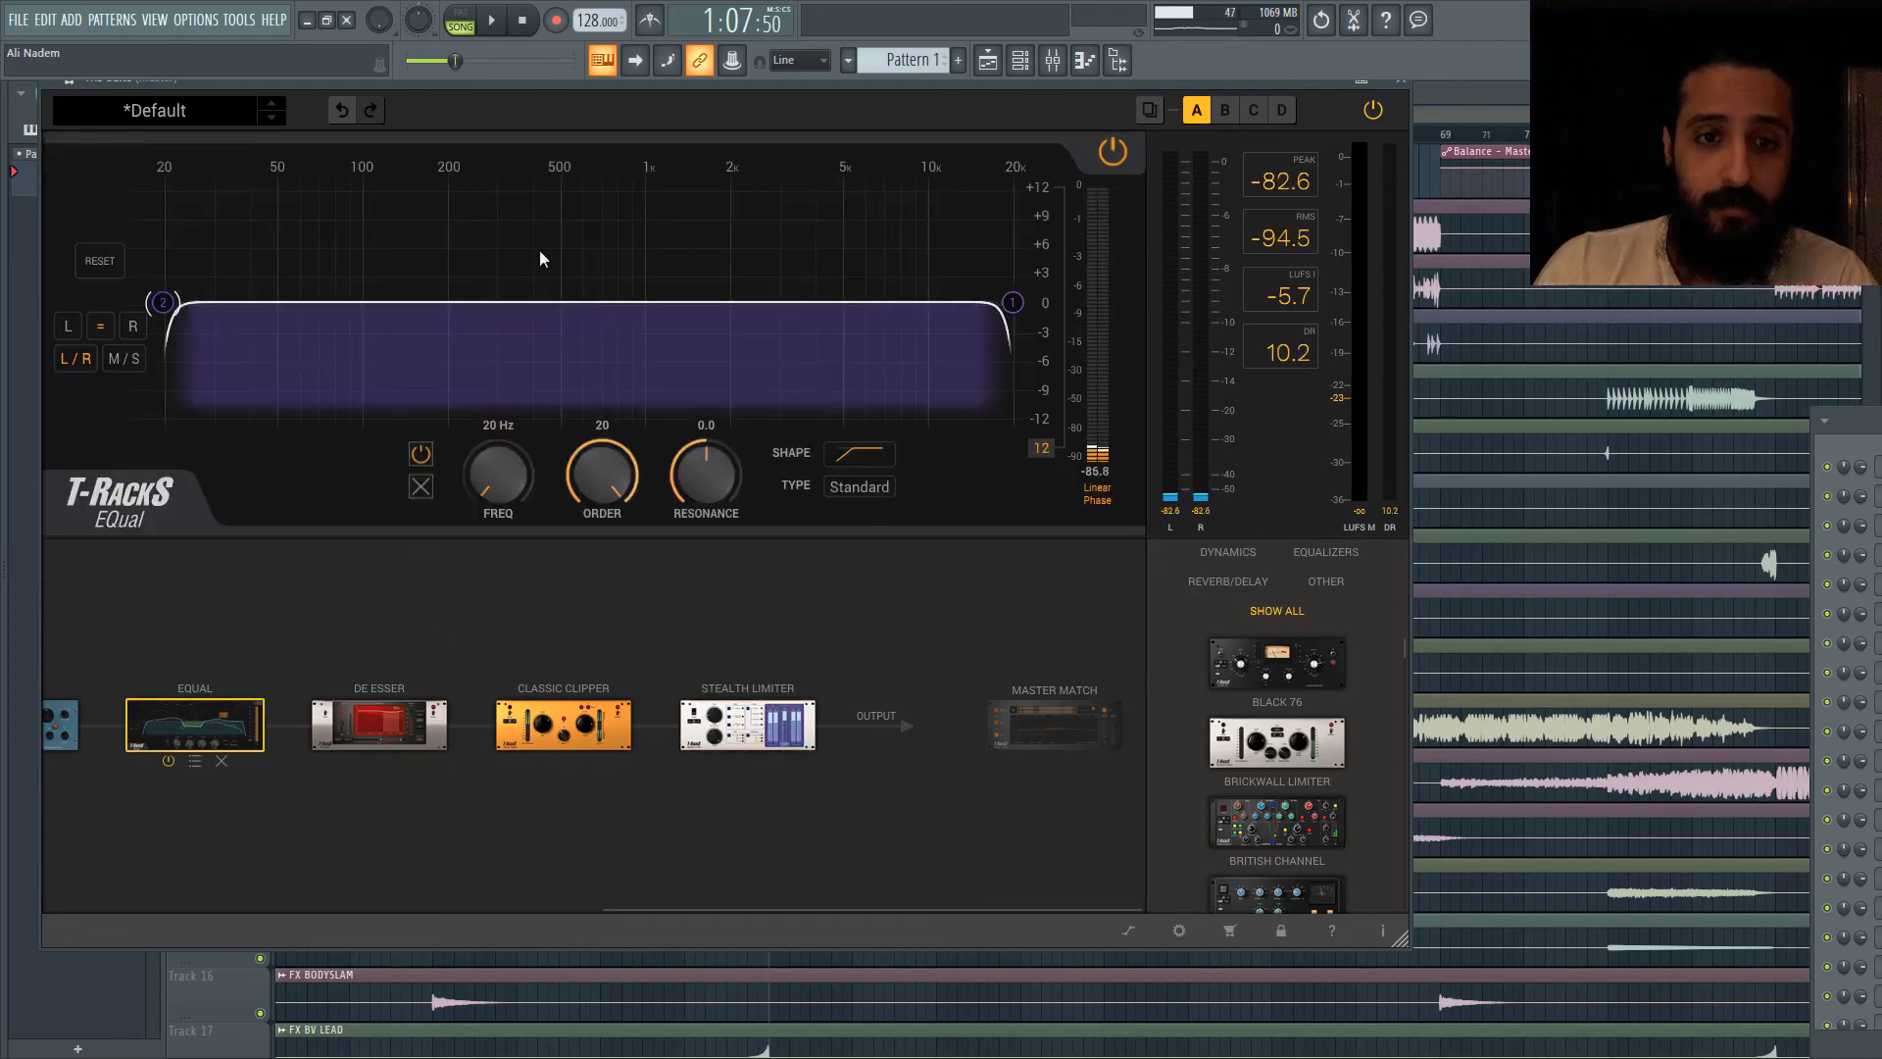
click(799, 711)
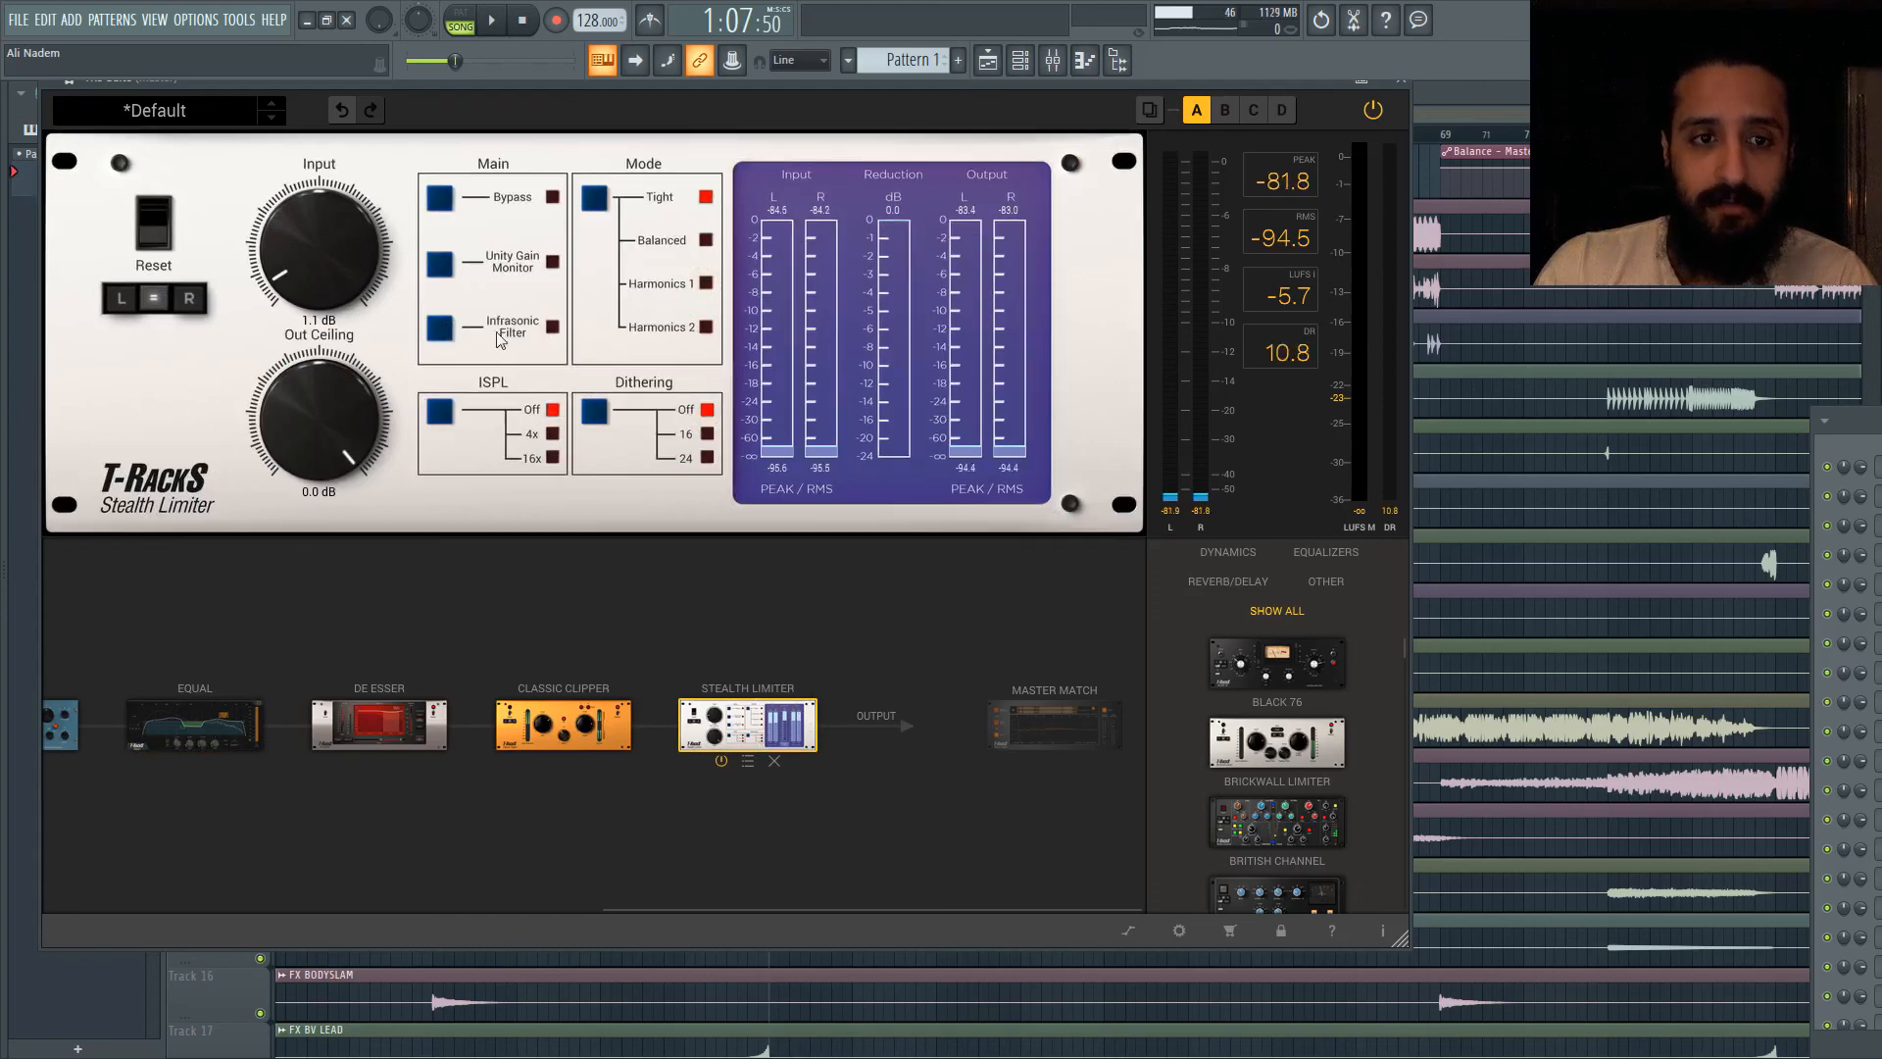
click(551, 329)
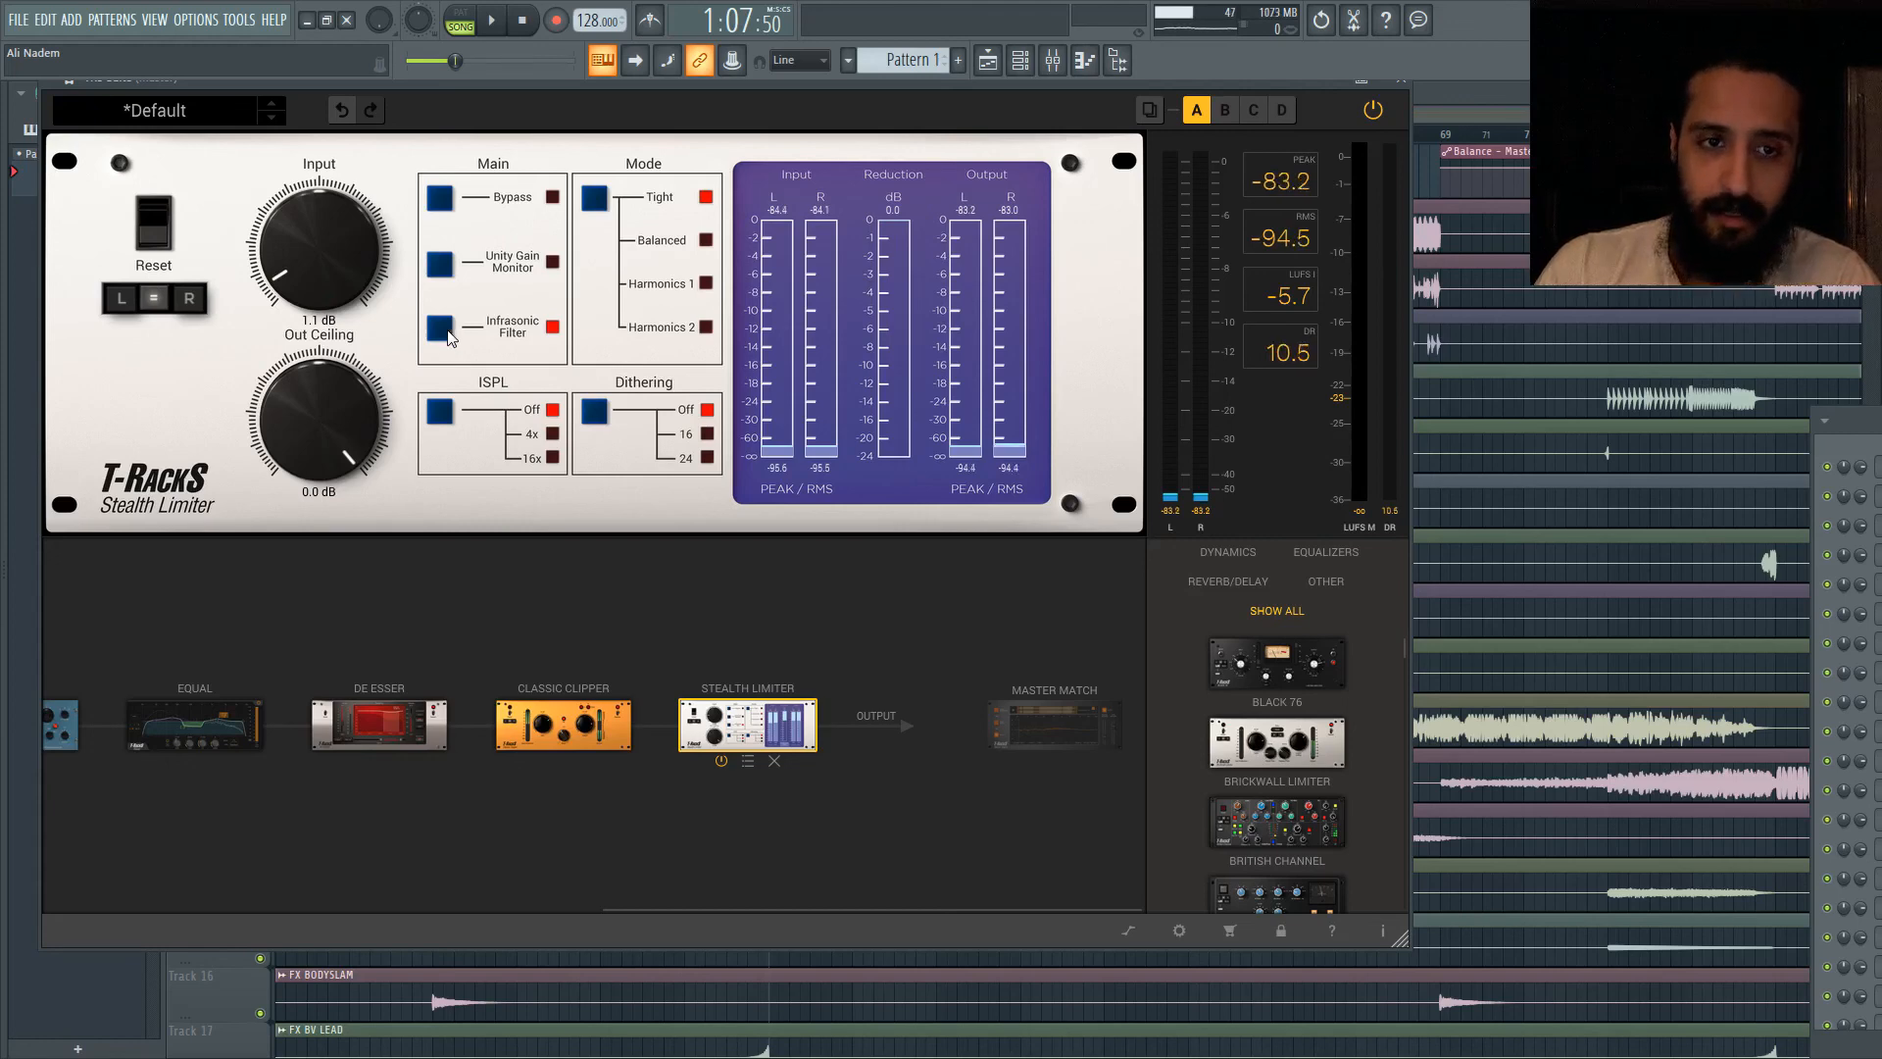
click(440, 328)
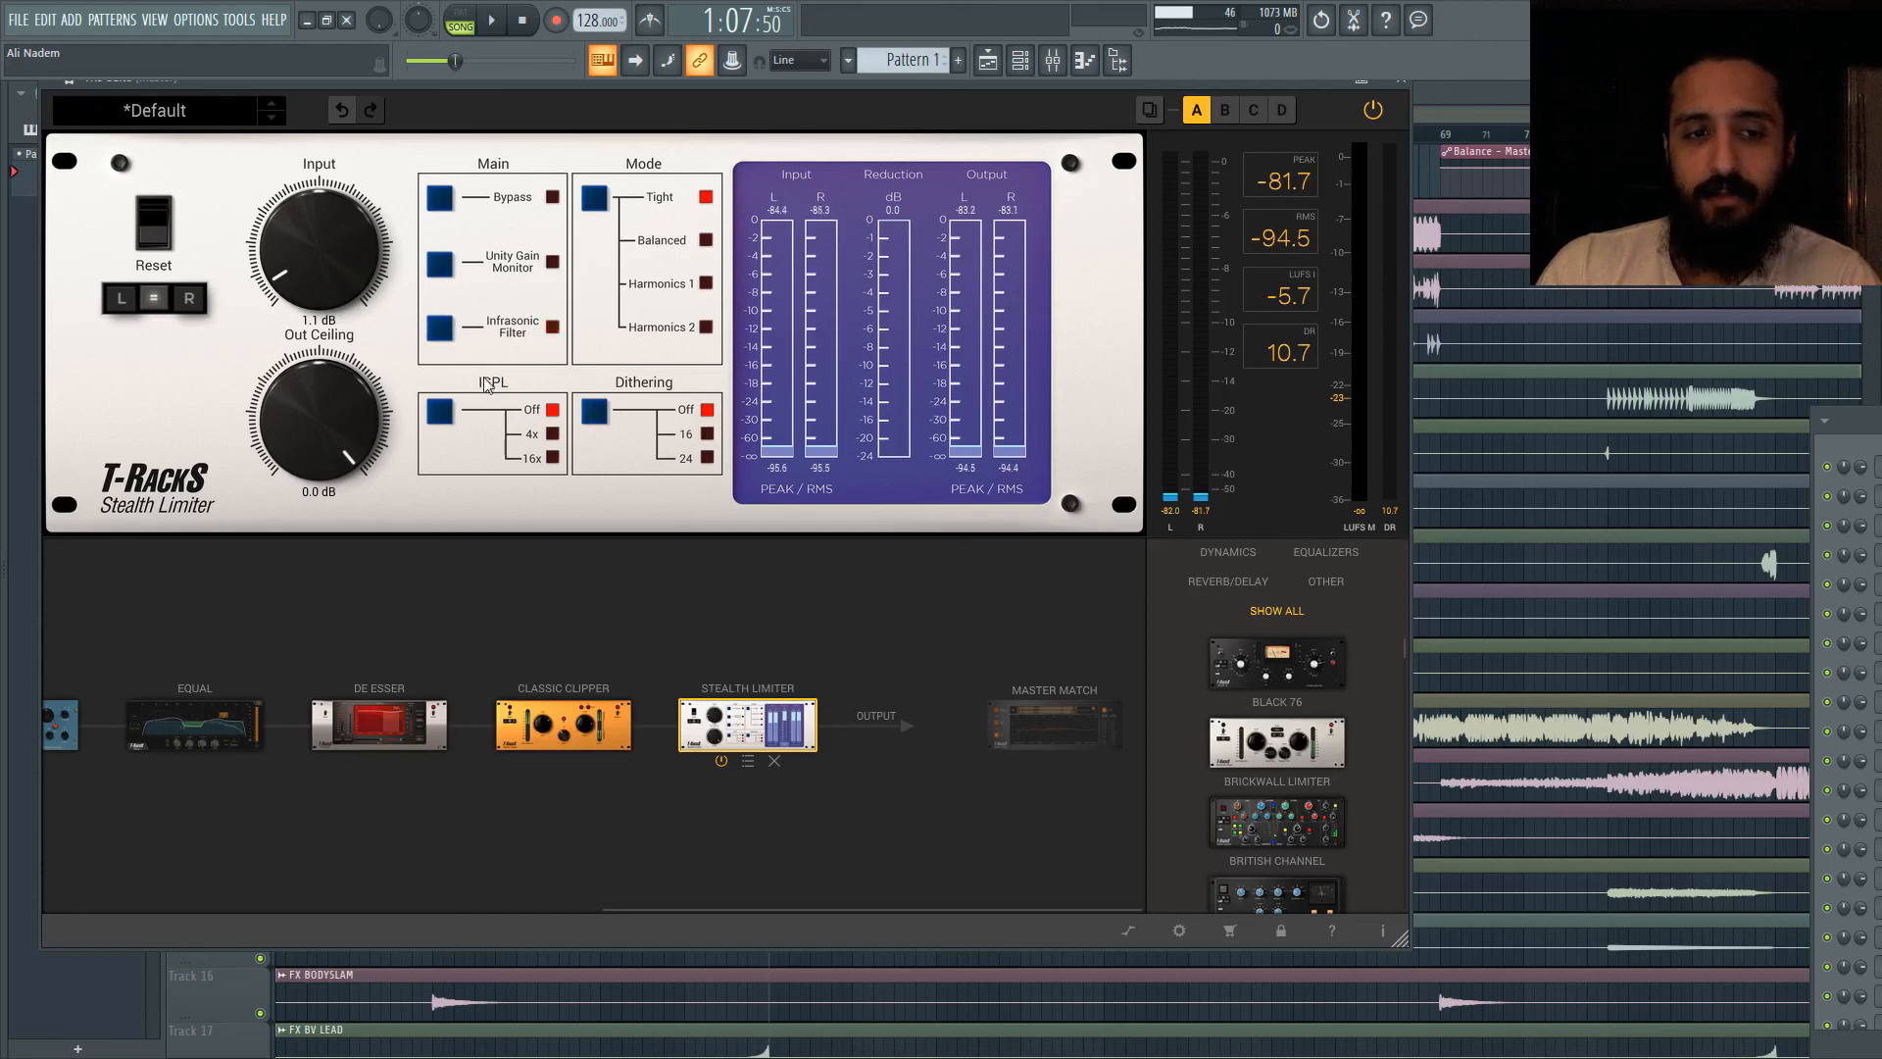
Step: Switch the Stealth Limiter's Infrasonic Filter on and back off, and cycle ISPL through 4x and 16x back to Off
click(443, 332)
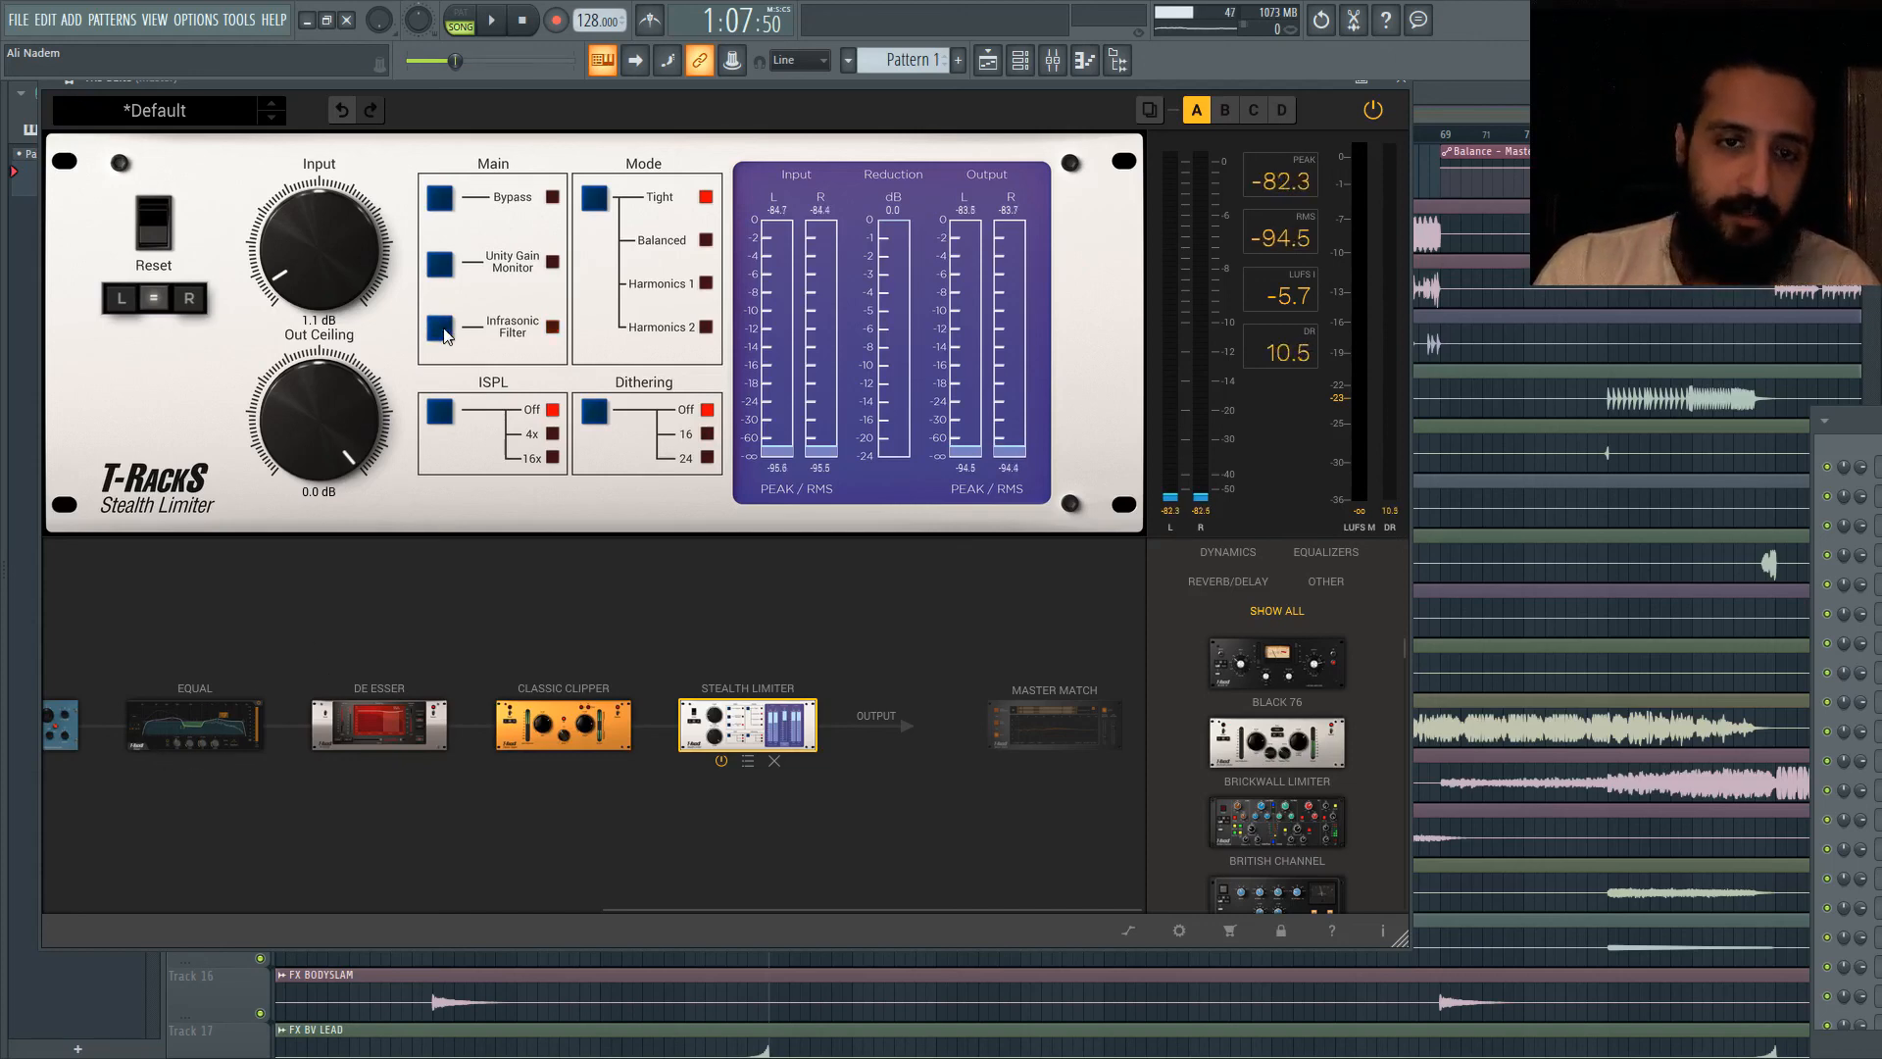
click(540, 326)
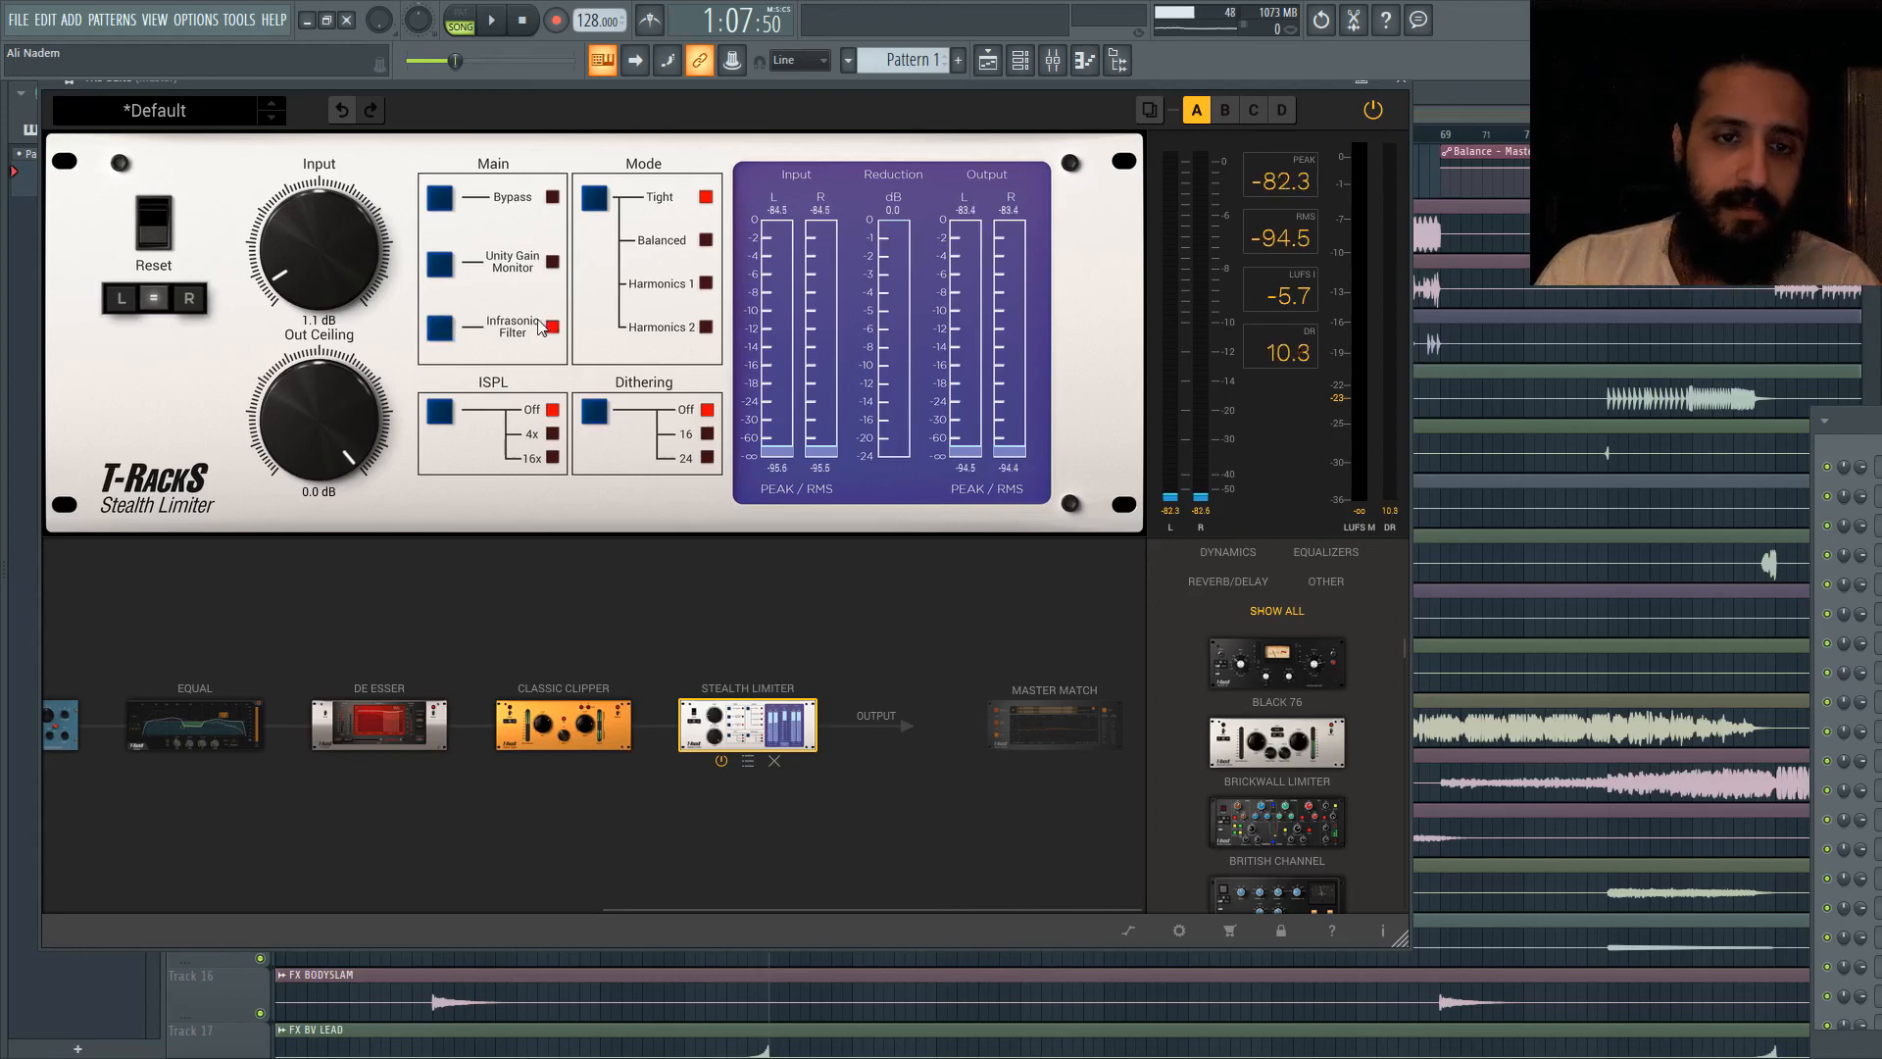
click(438, 336)
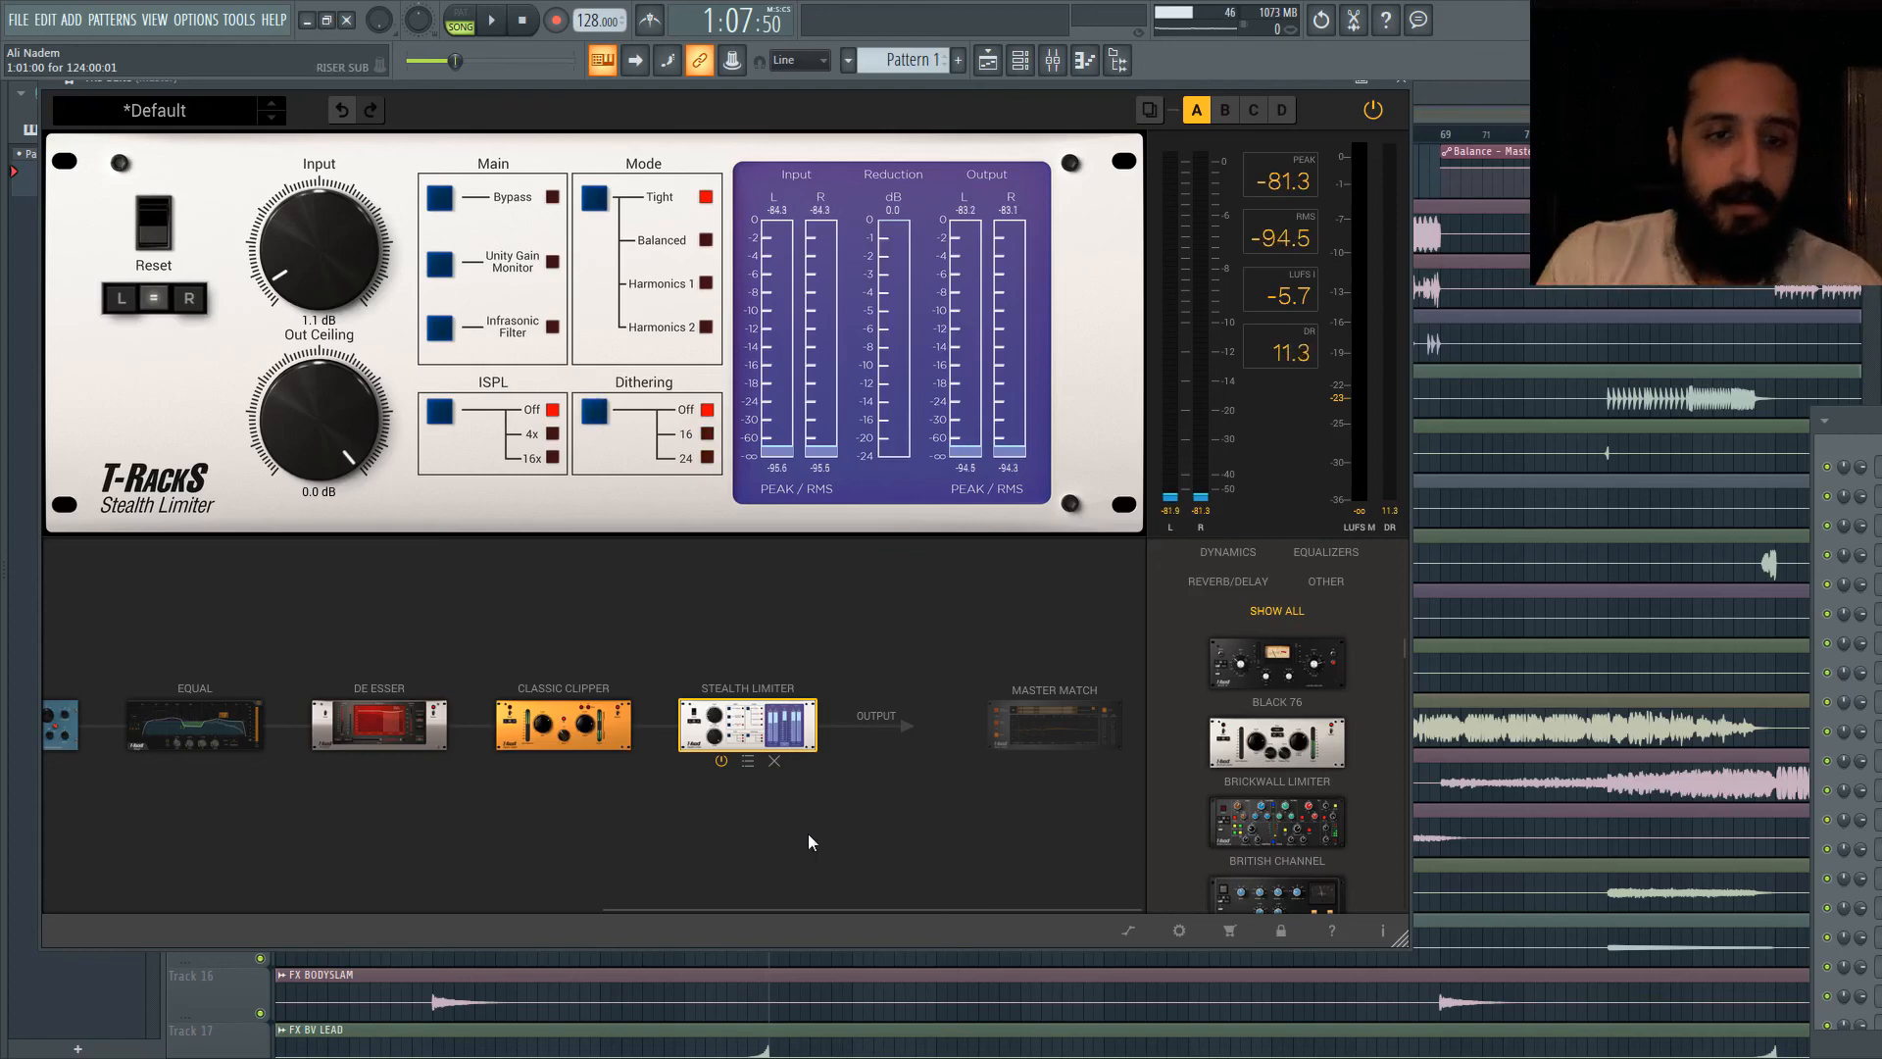
click(445, 422)
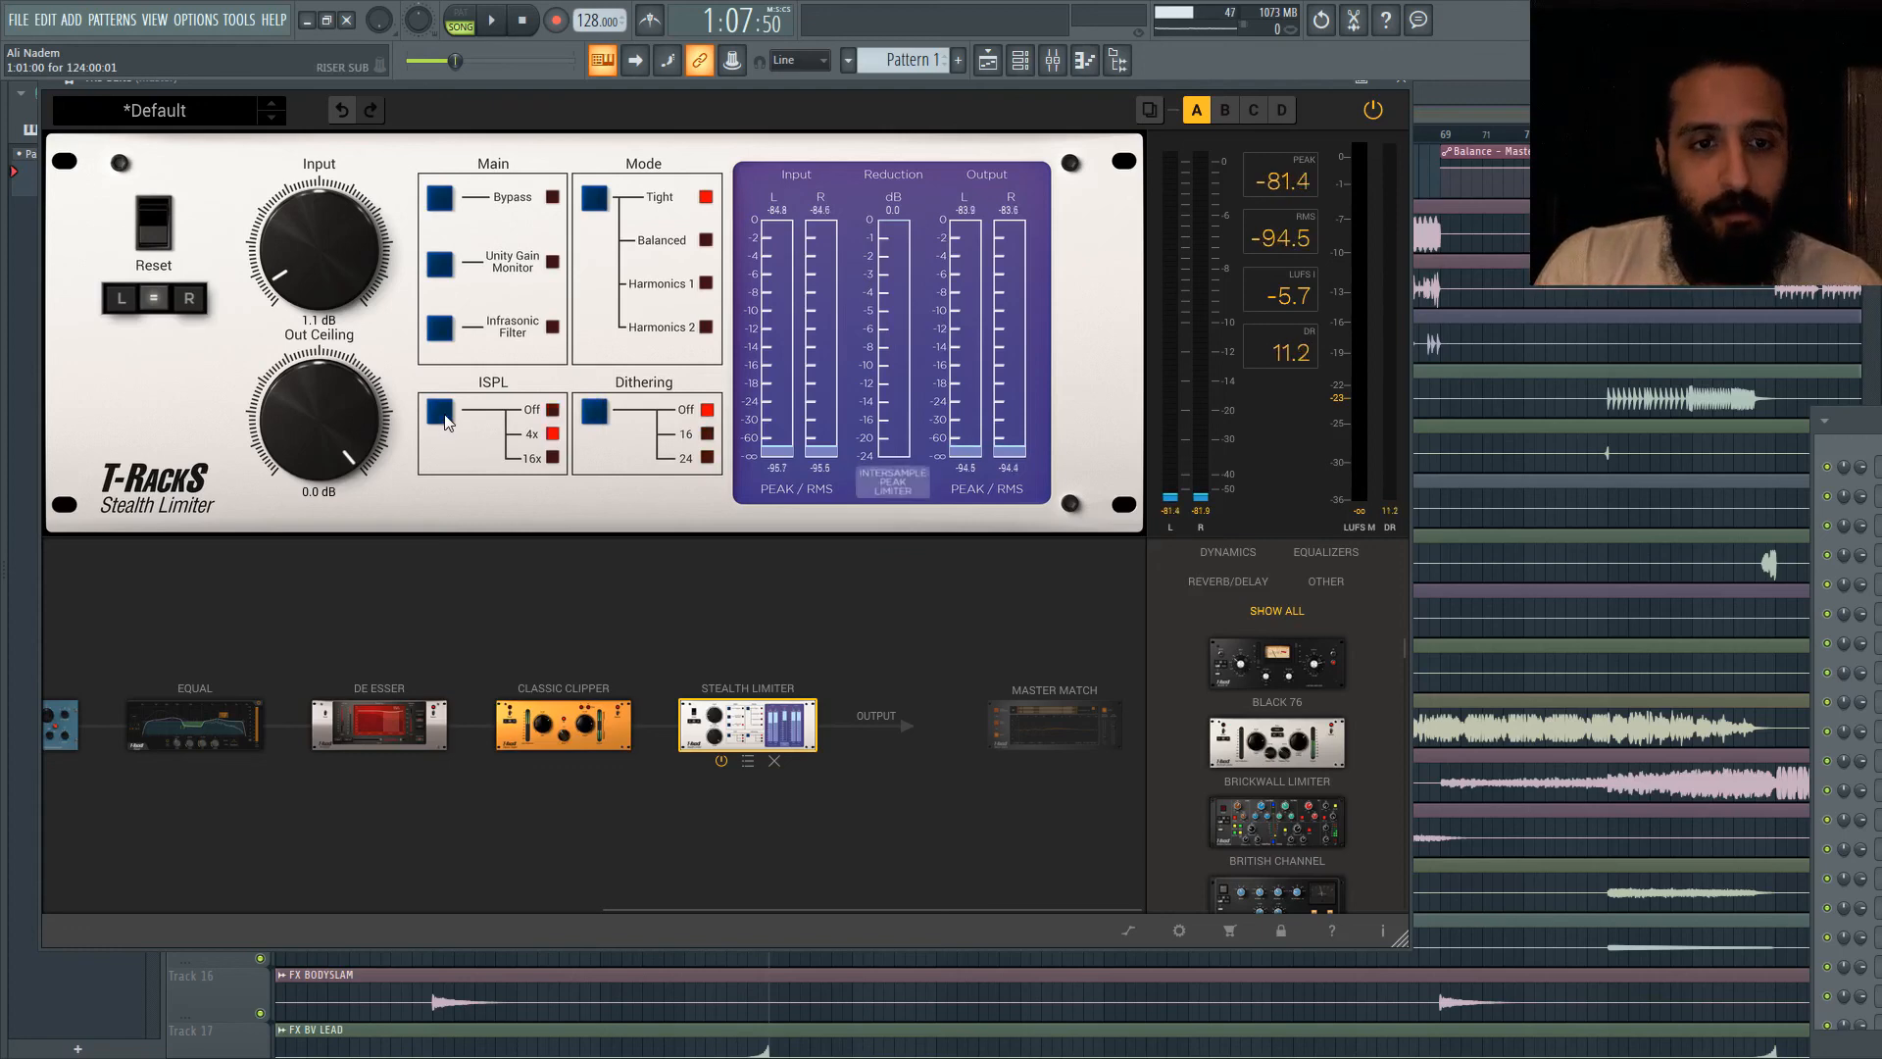
click(445, 422)
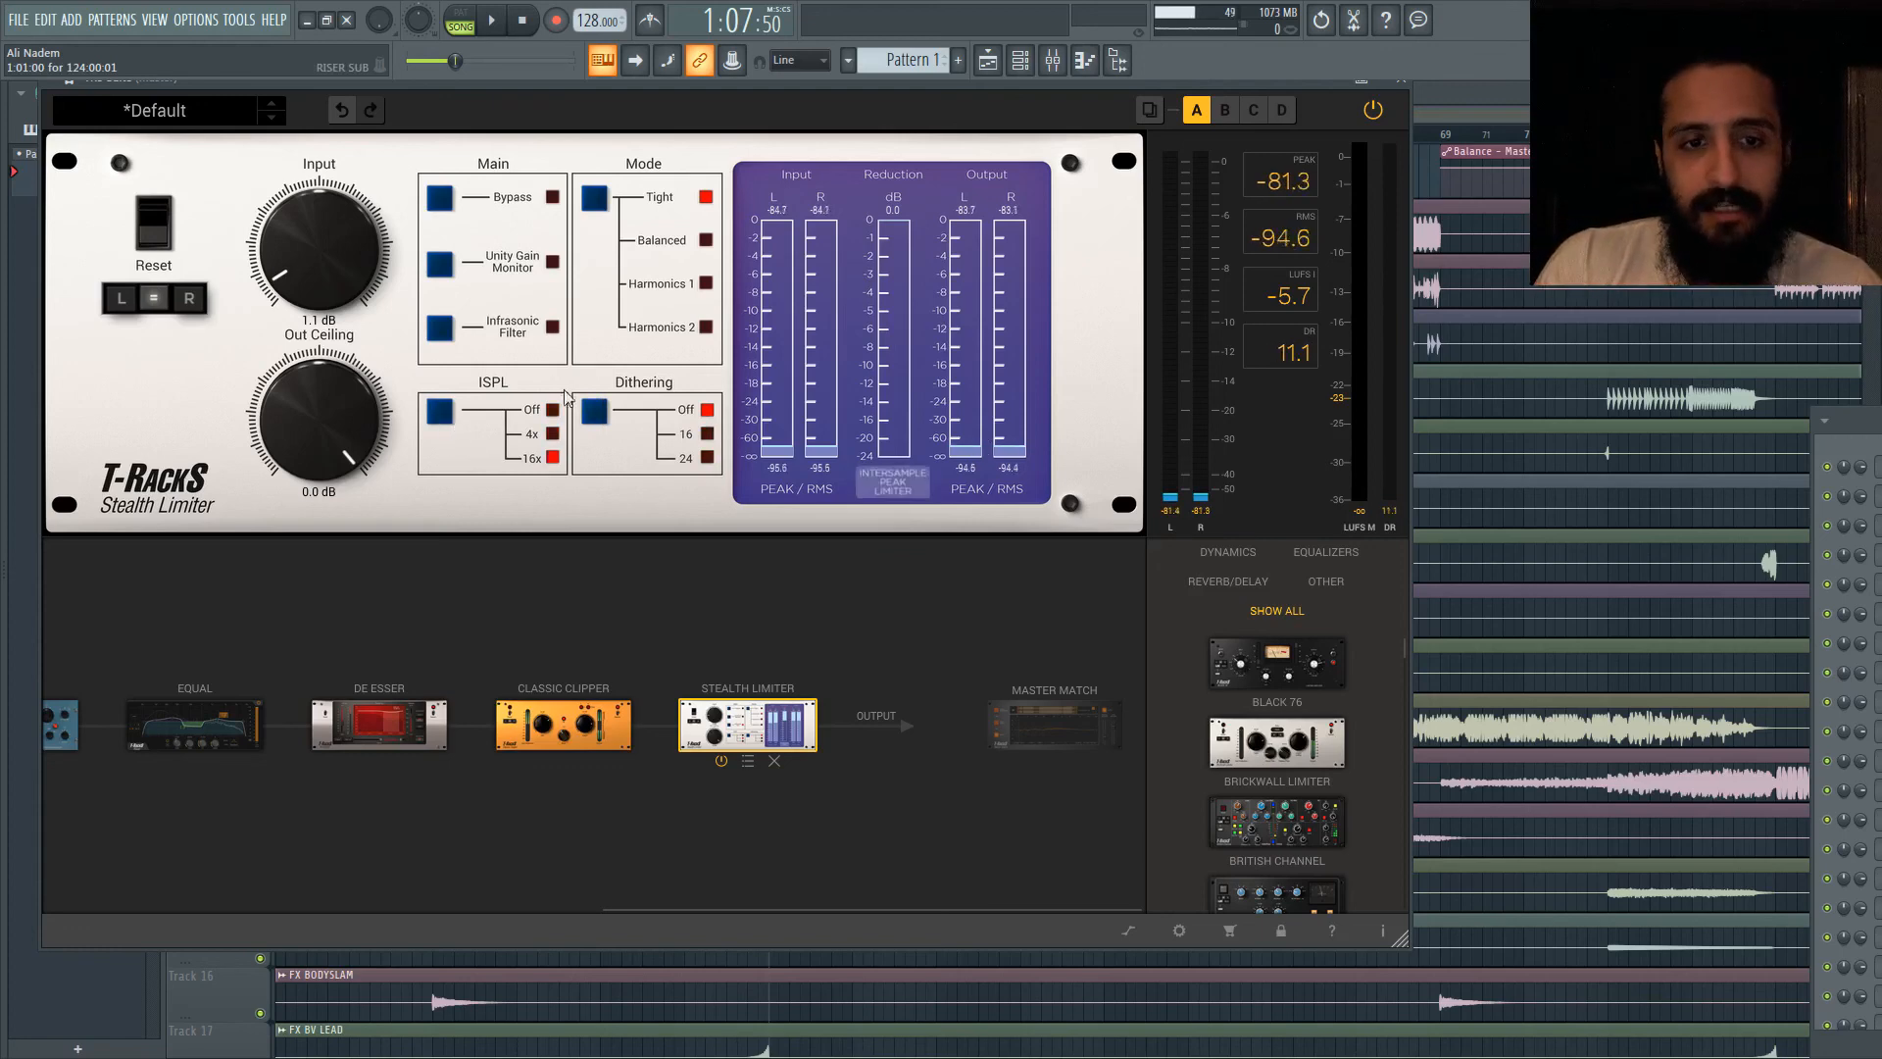
click(445, 421)
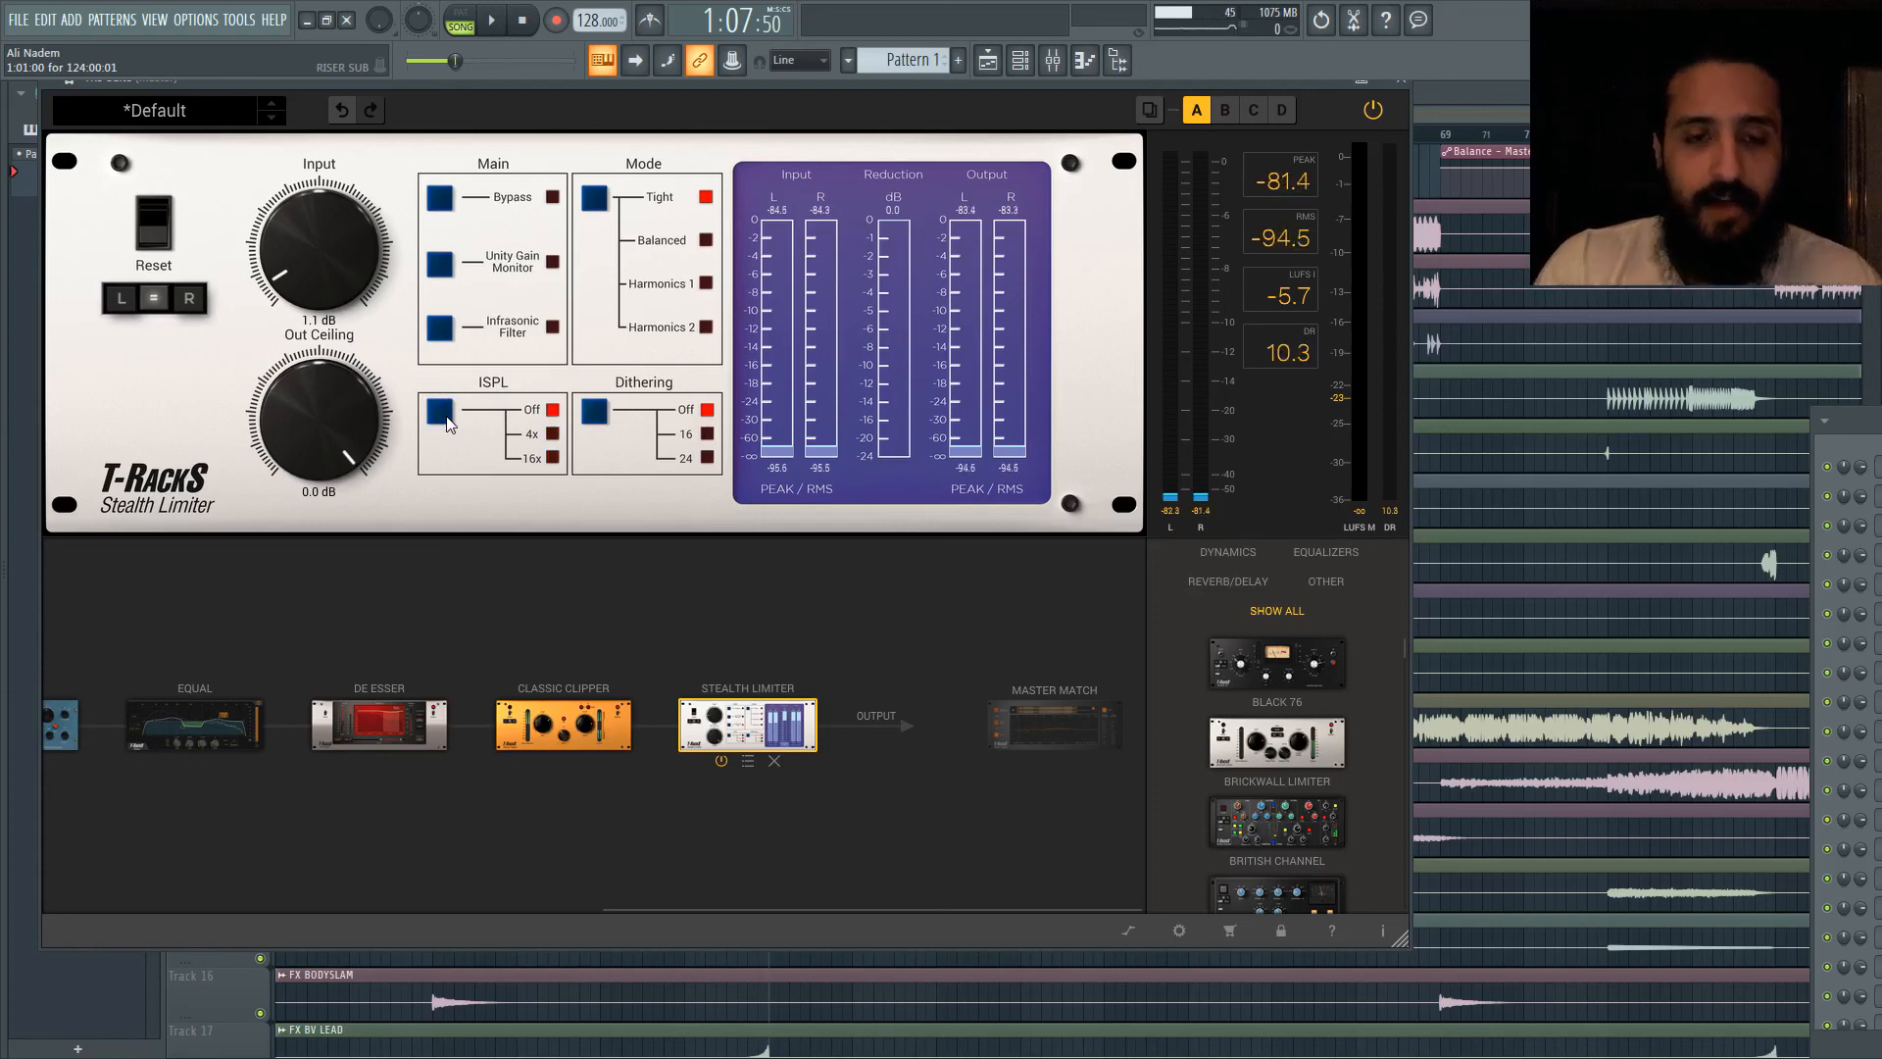
Step: Close the TR5 Suite window, re-enable Fruity Balance on the master channel and open it
click(1401, 82)
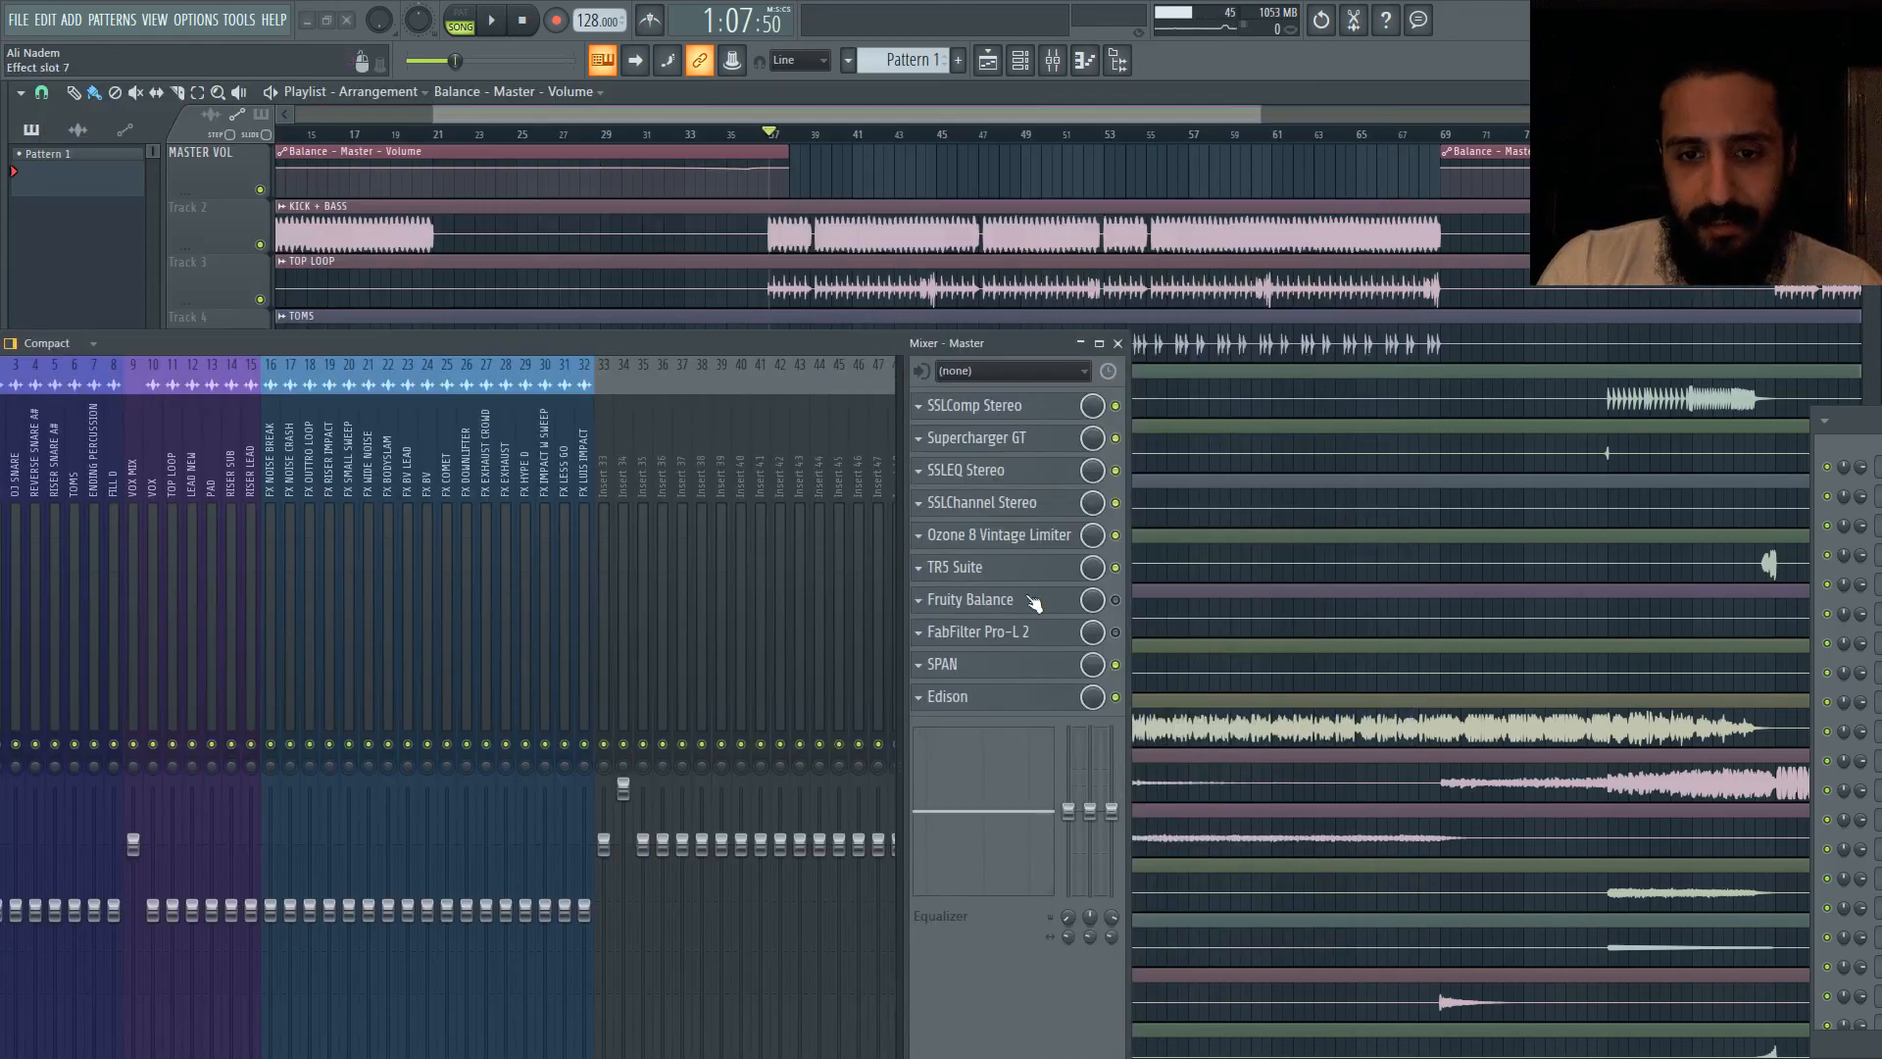
click(1115, 600)
click(1019, 607)
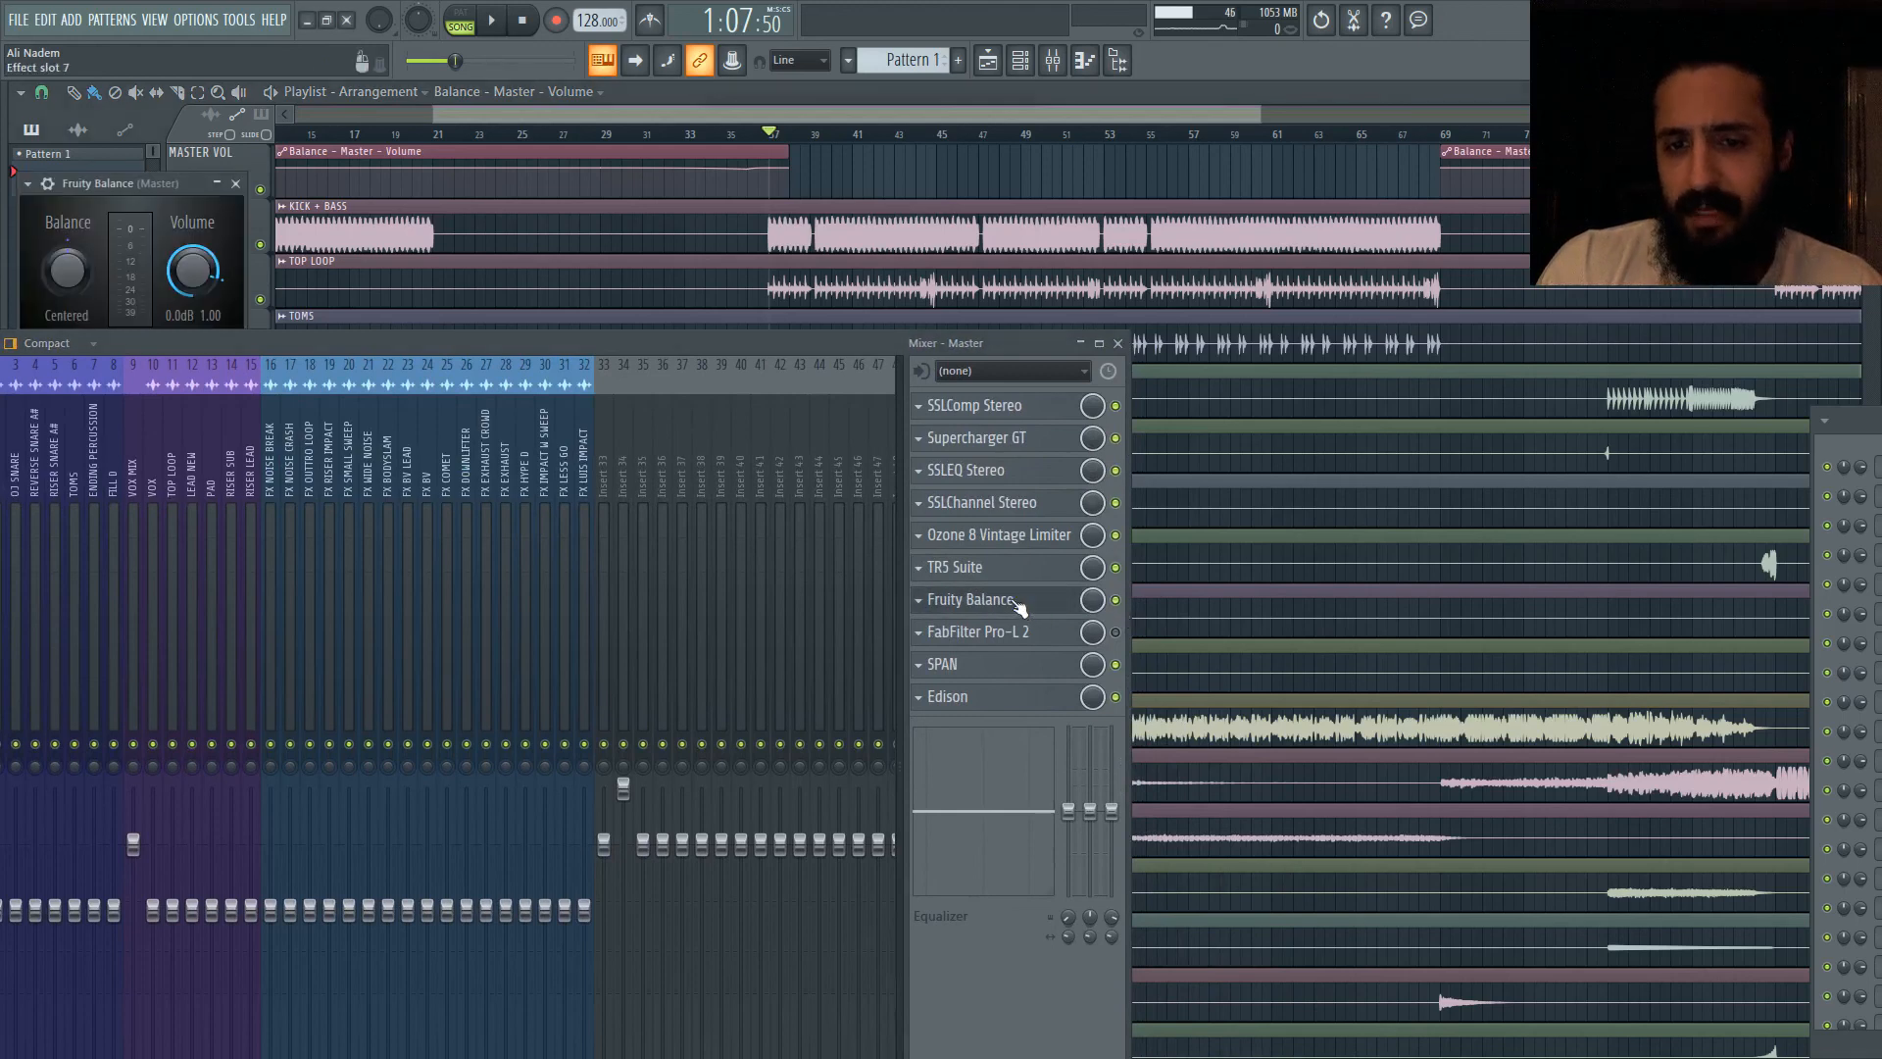
drag(592, 338, 639, 523)
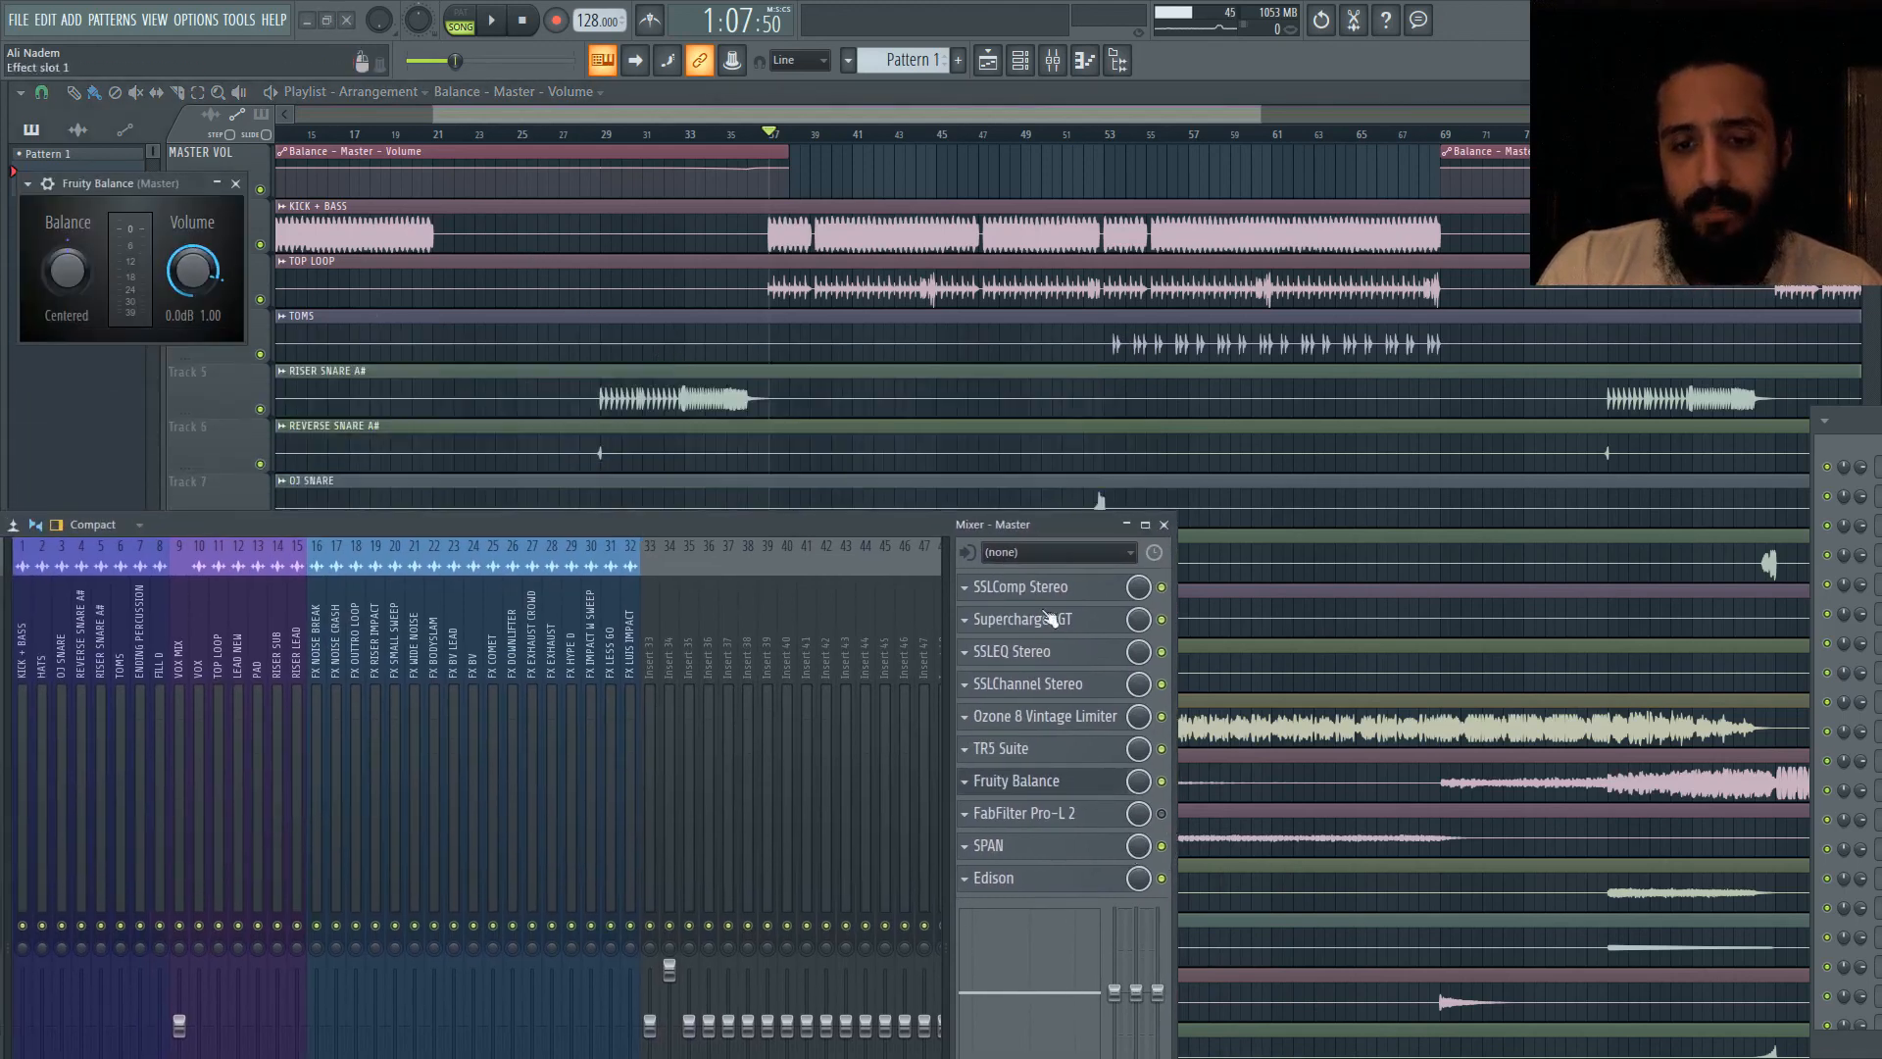
click(1160, 815)
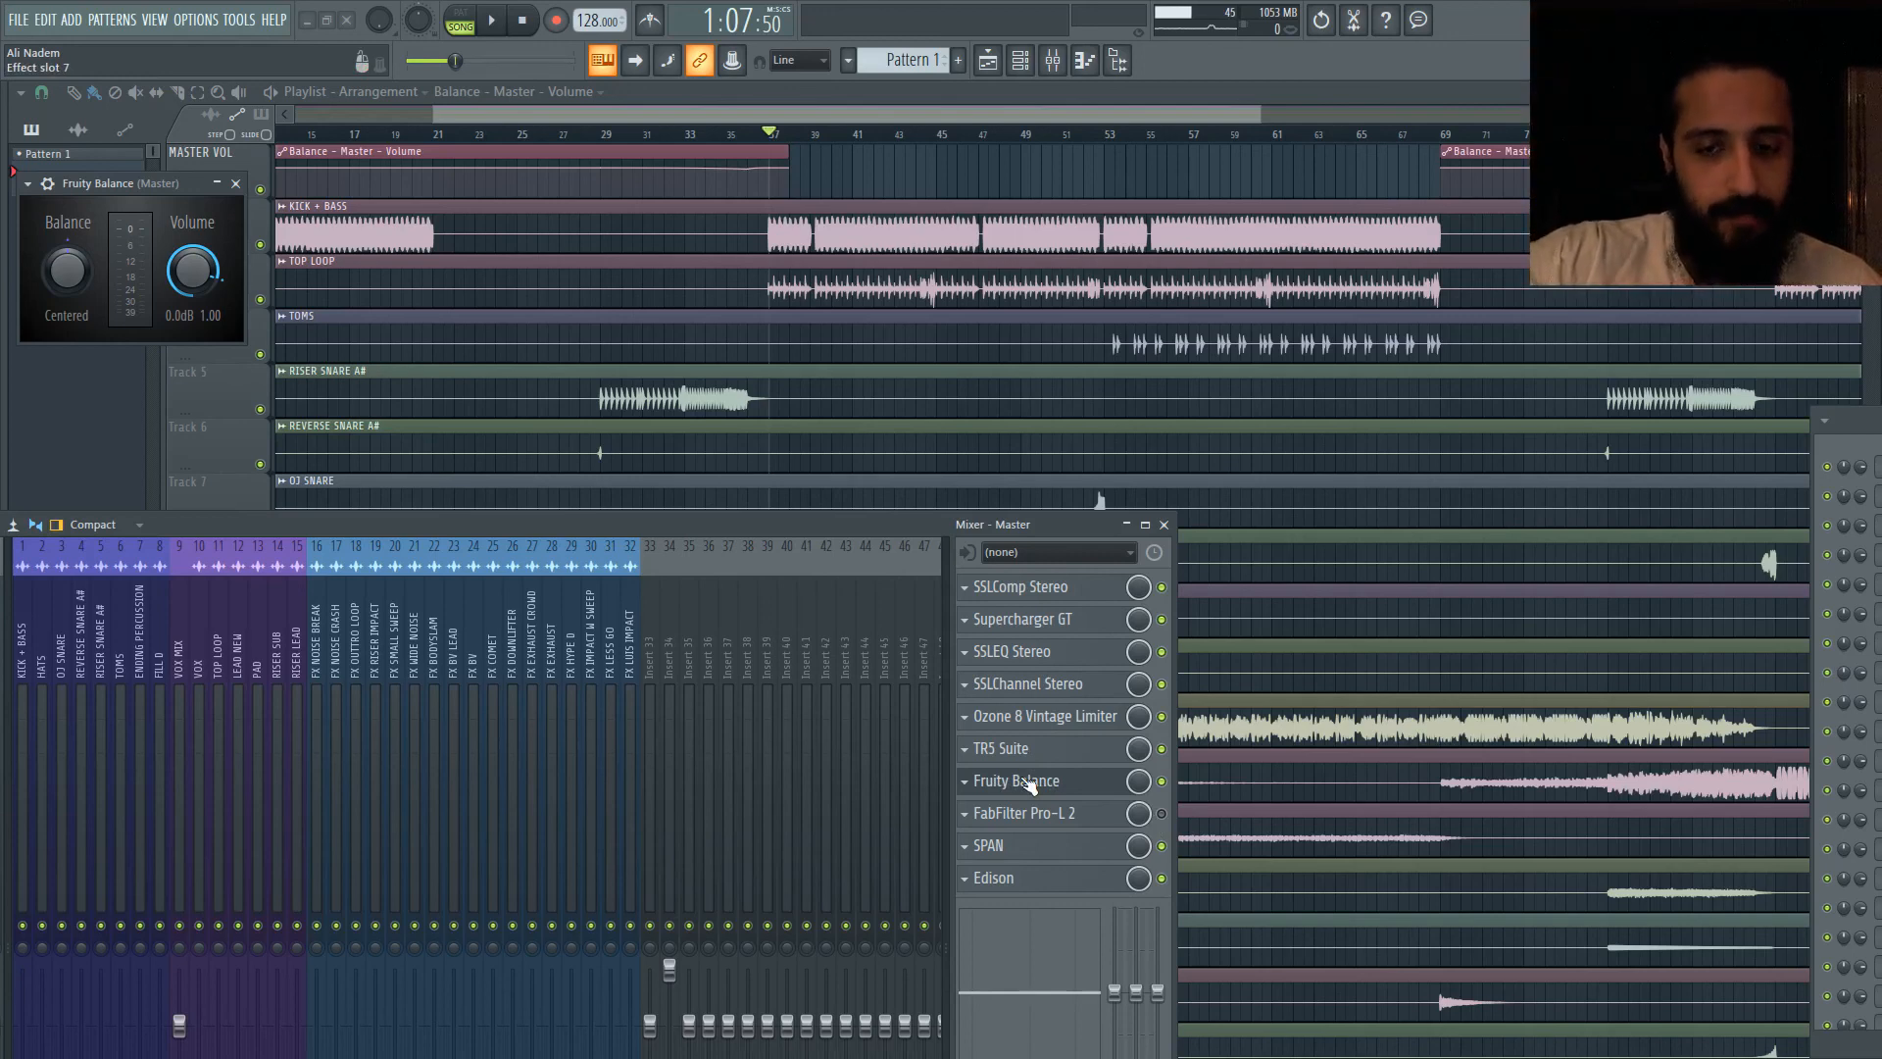
Step: Play the build-up from bar 29 with Fruity Balance open to watch its volume follow the Balance - Master - Volume automation, and stop playback
click(615, 140)
scroll(615, 147, up, 3)
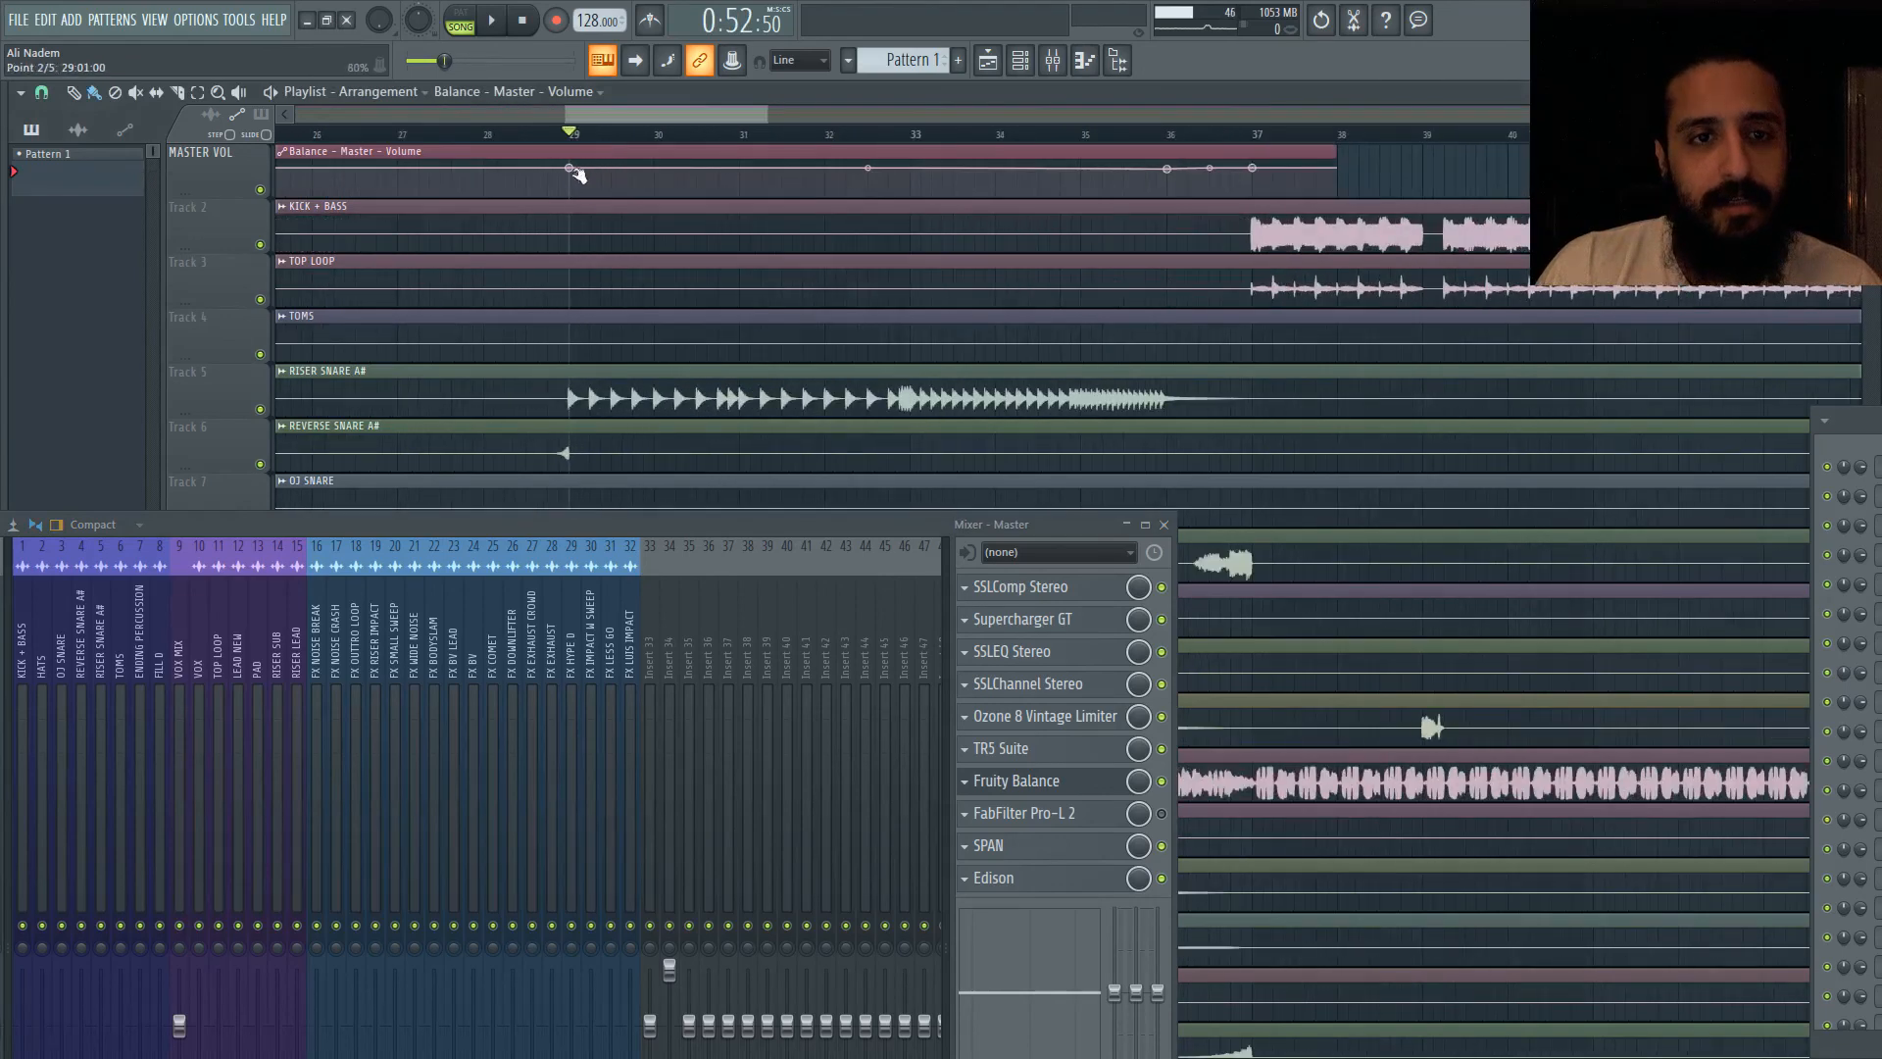
click(1071, 781)
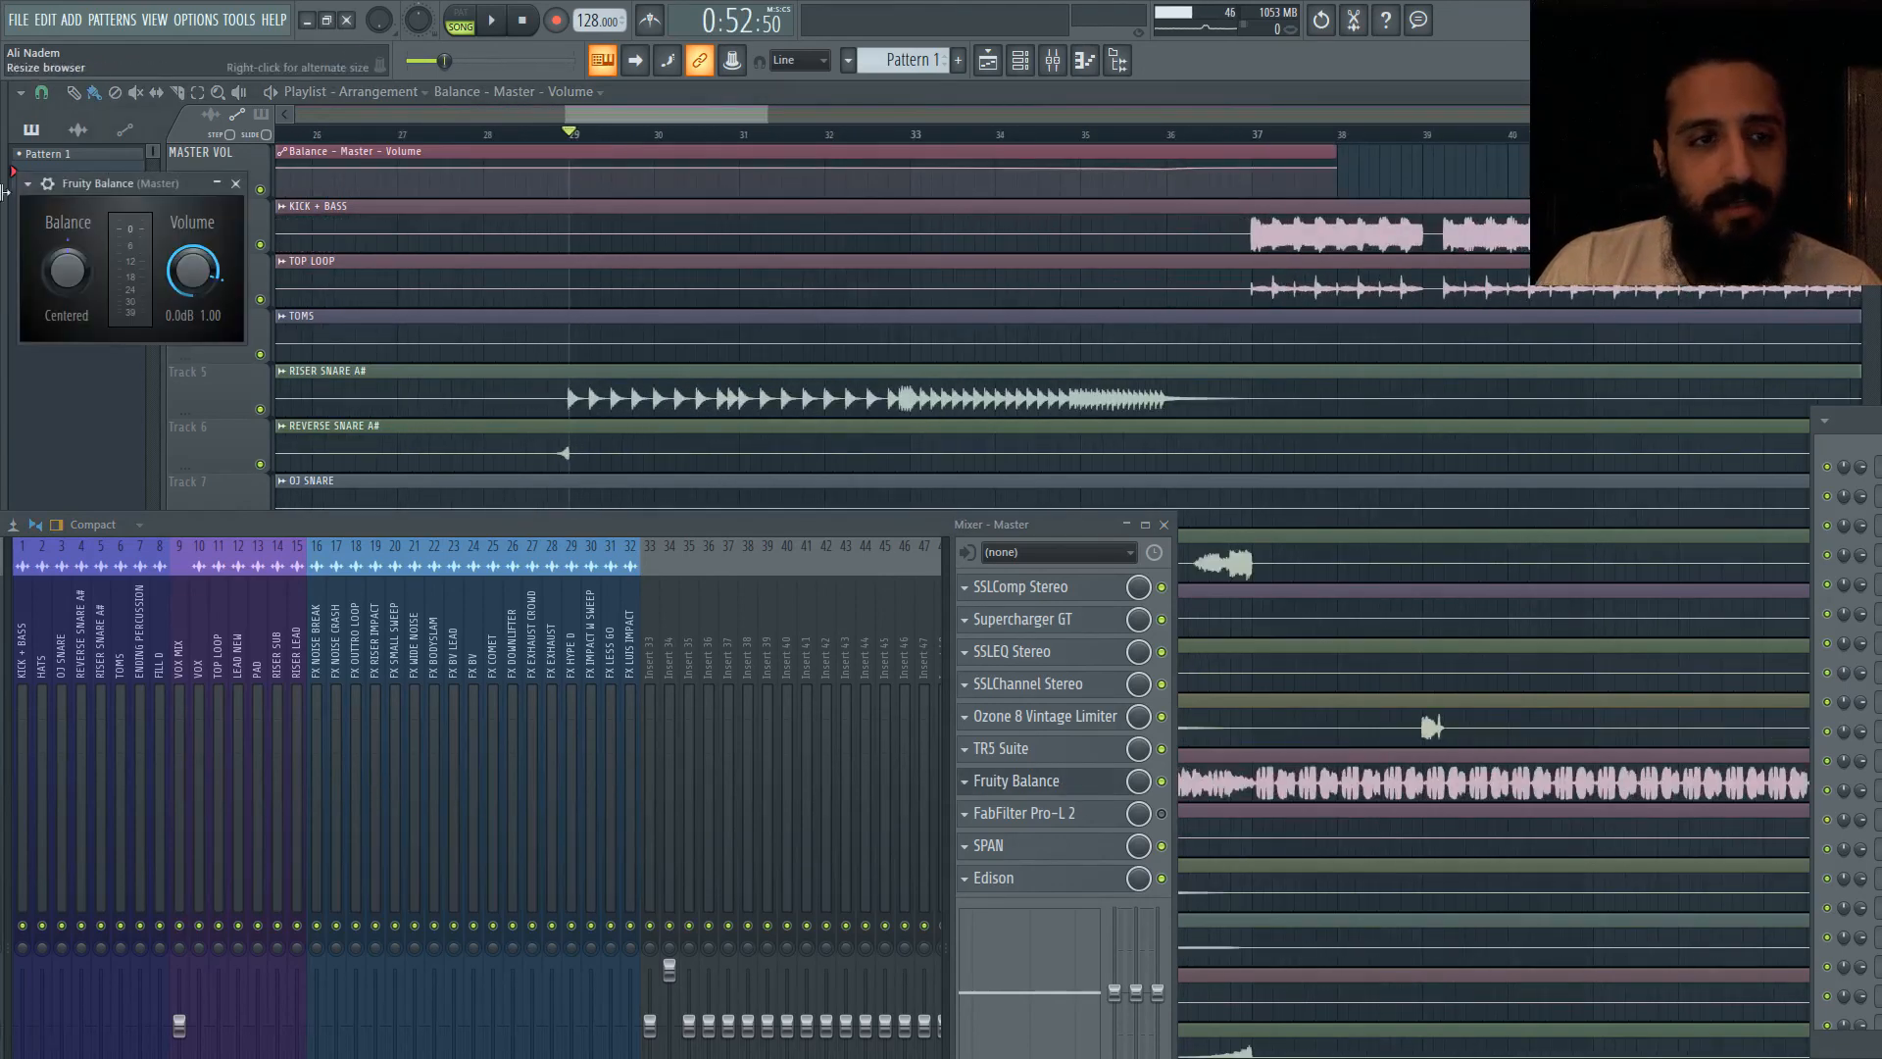
drag(134, 189, 393, 267)
key(space)
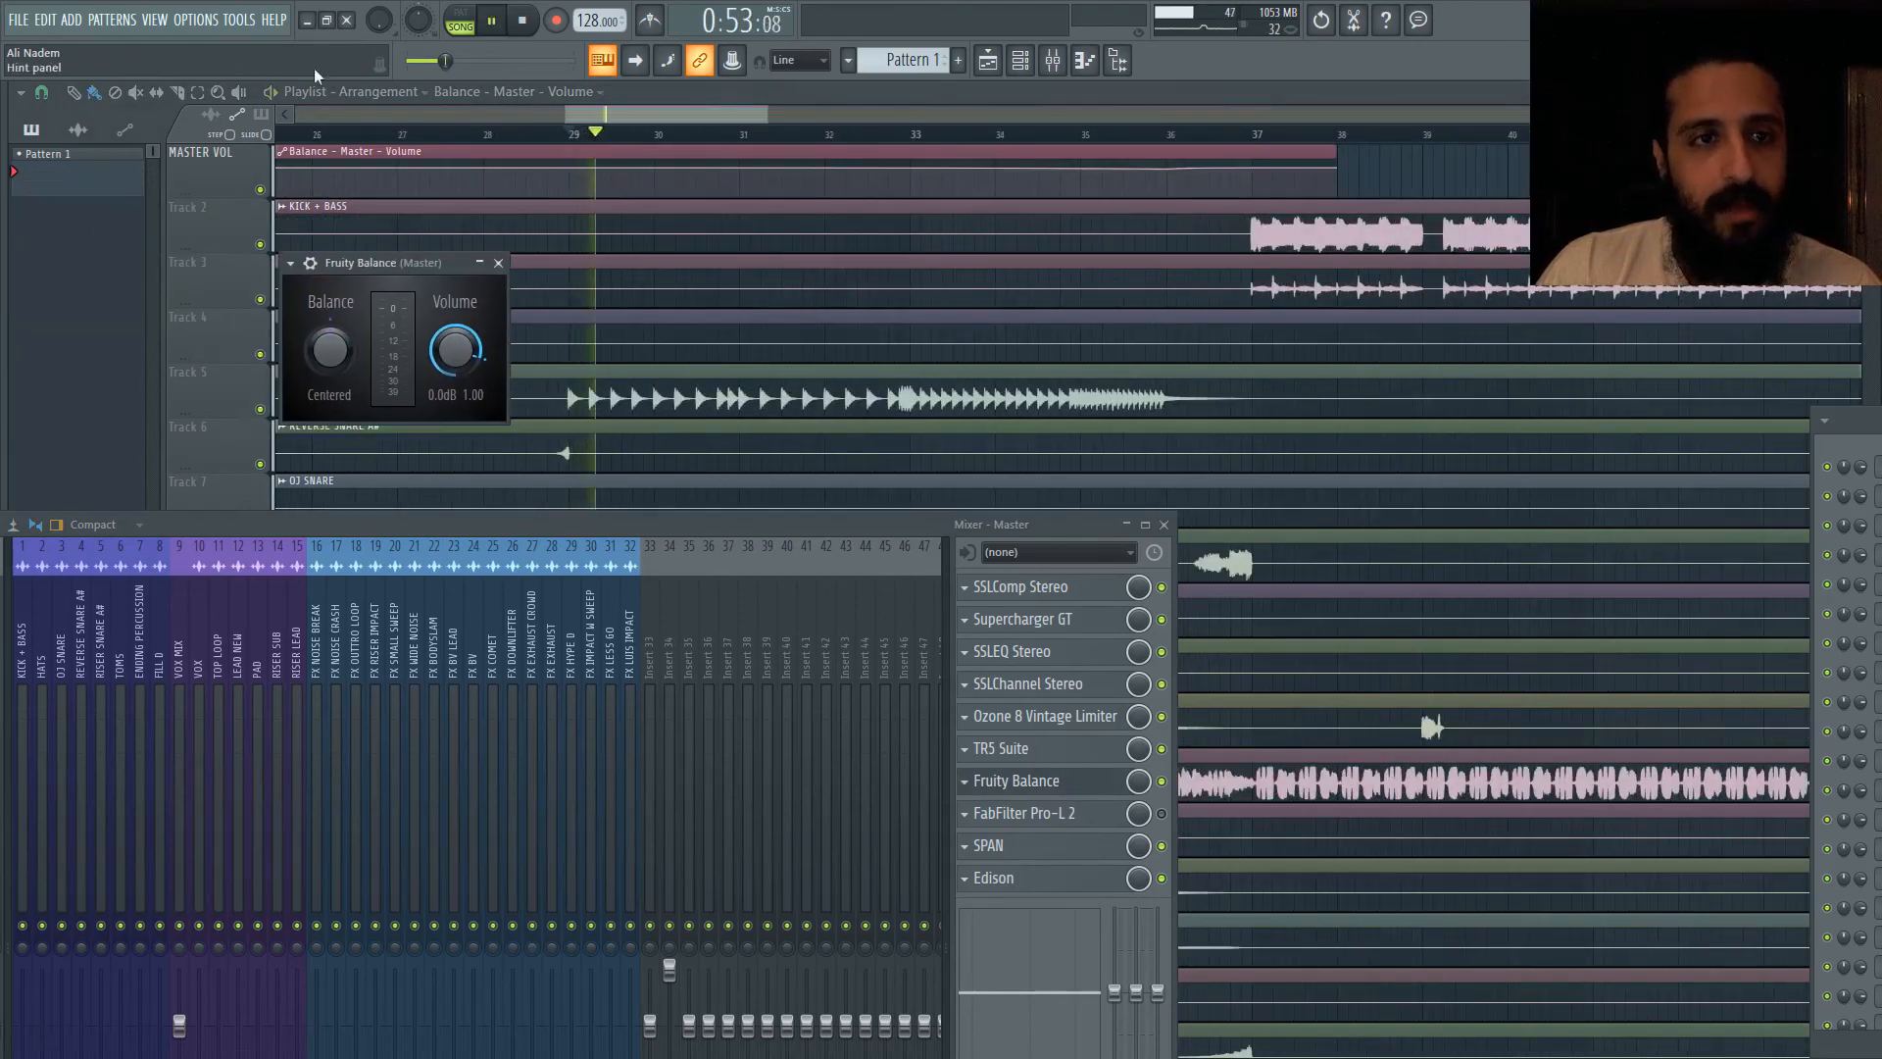
click(573, 133)
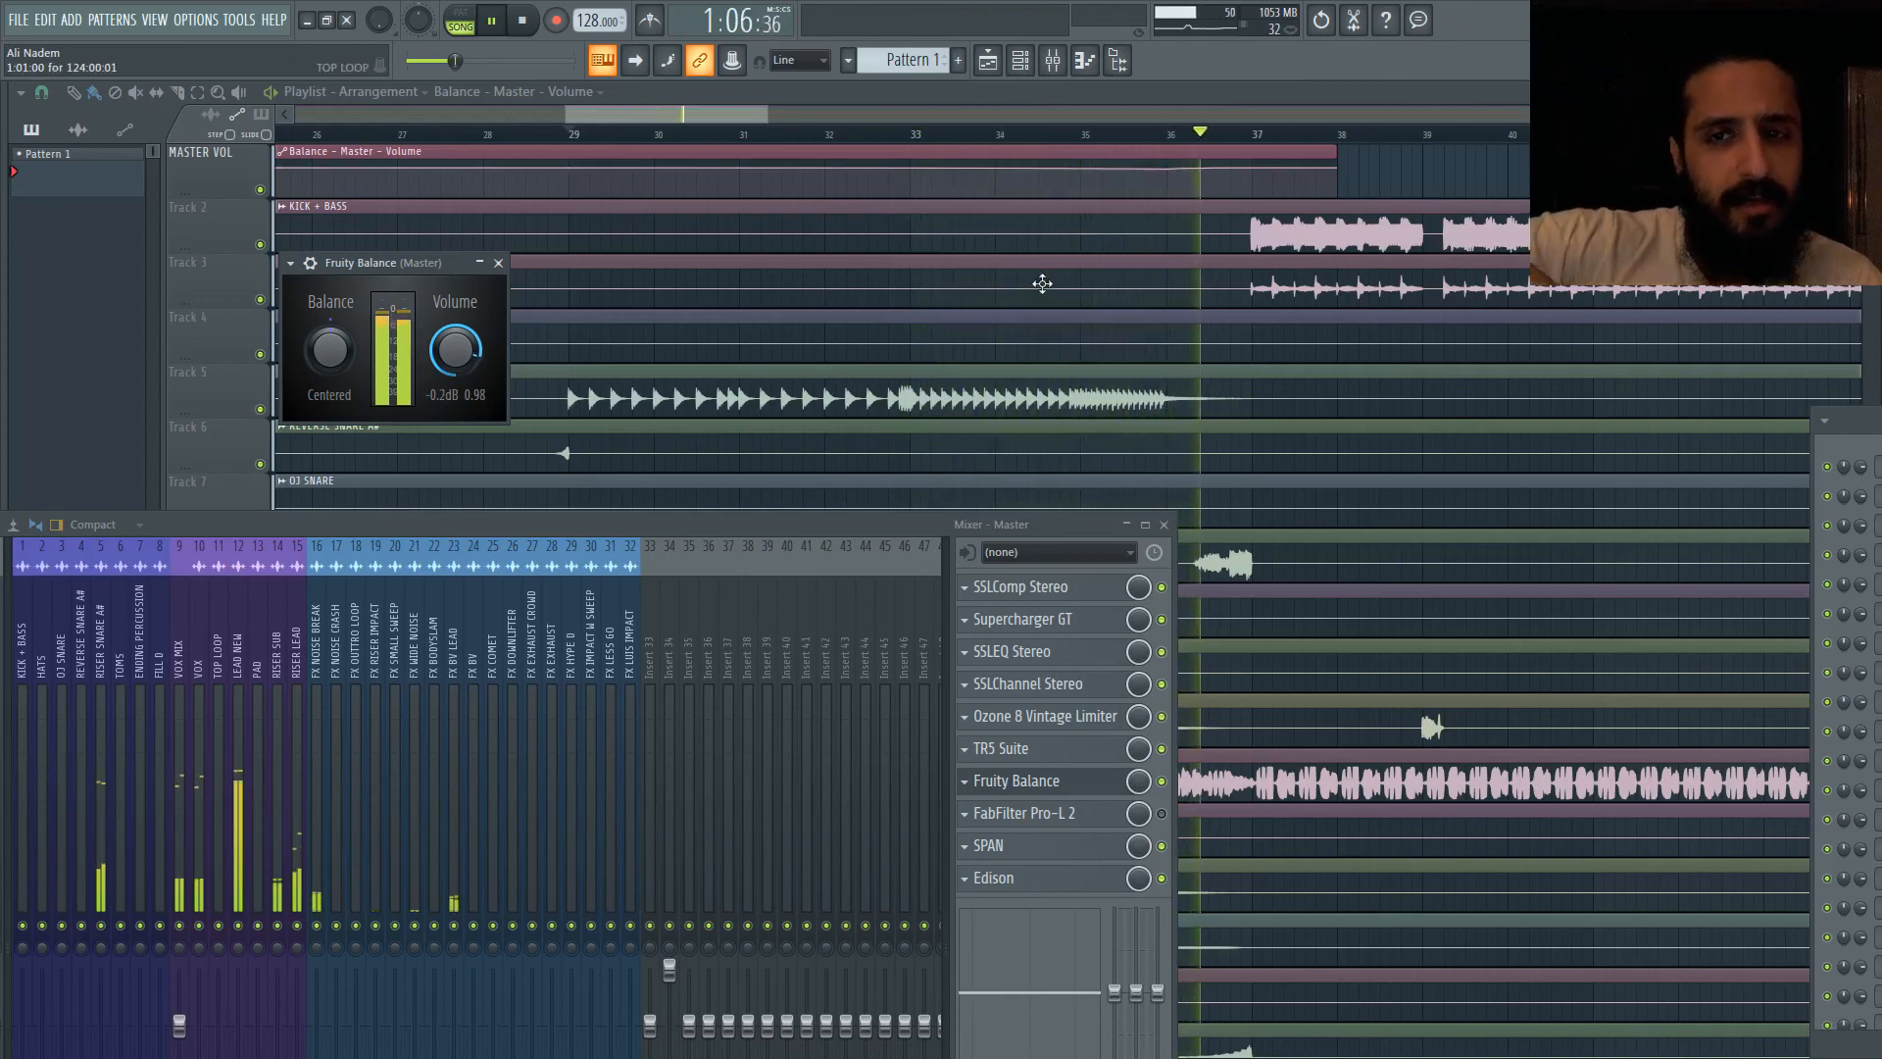
key(space)
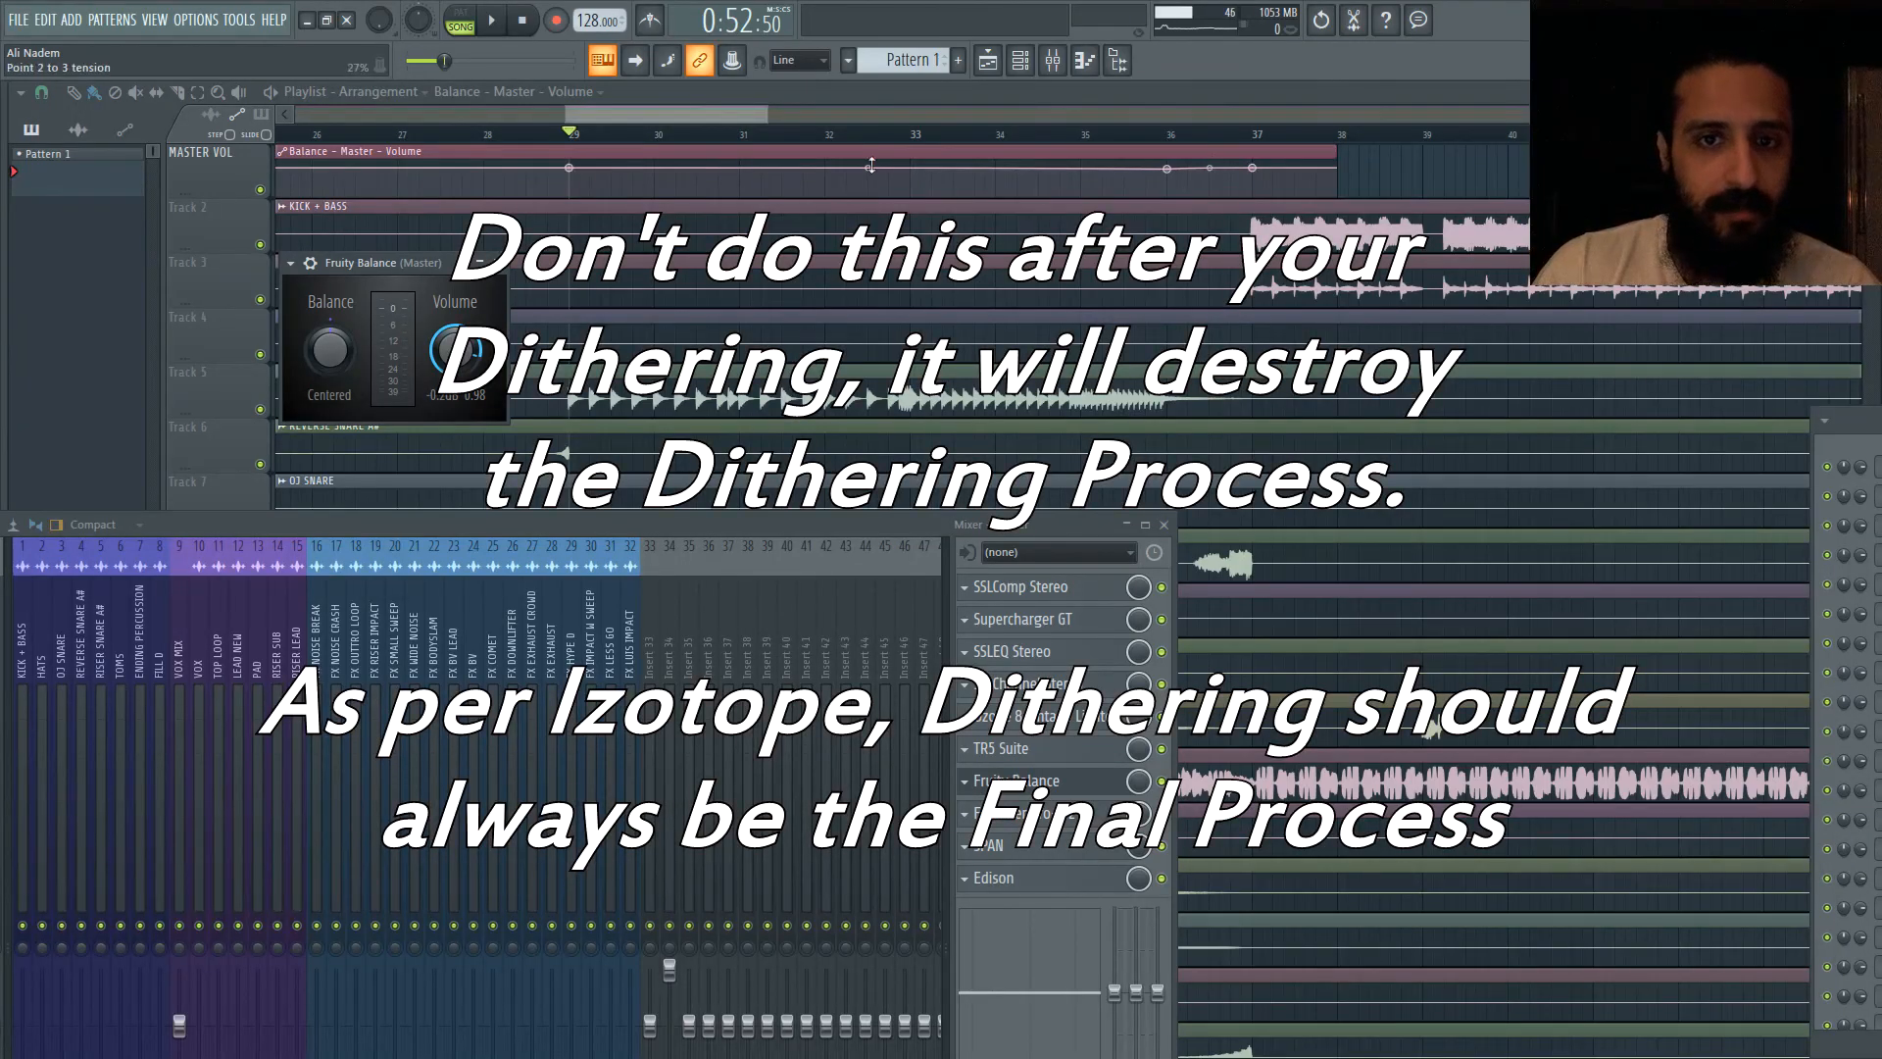
click(1167, 134)
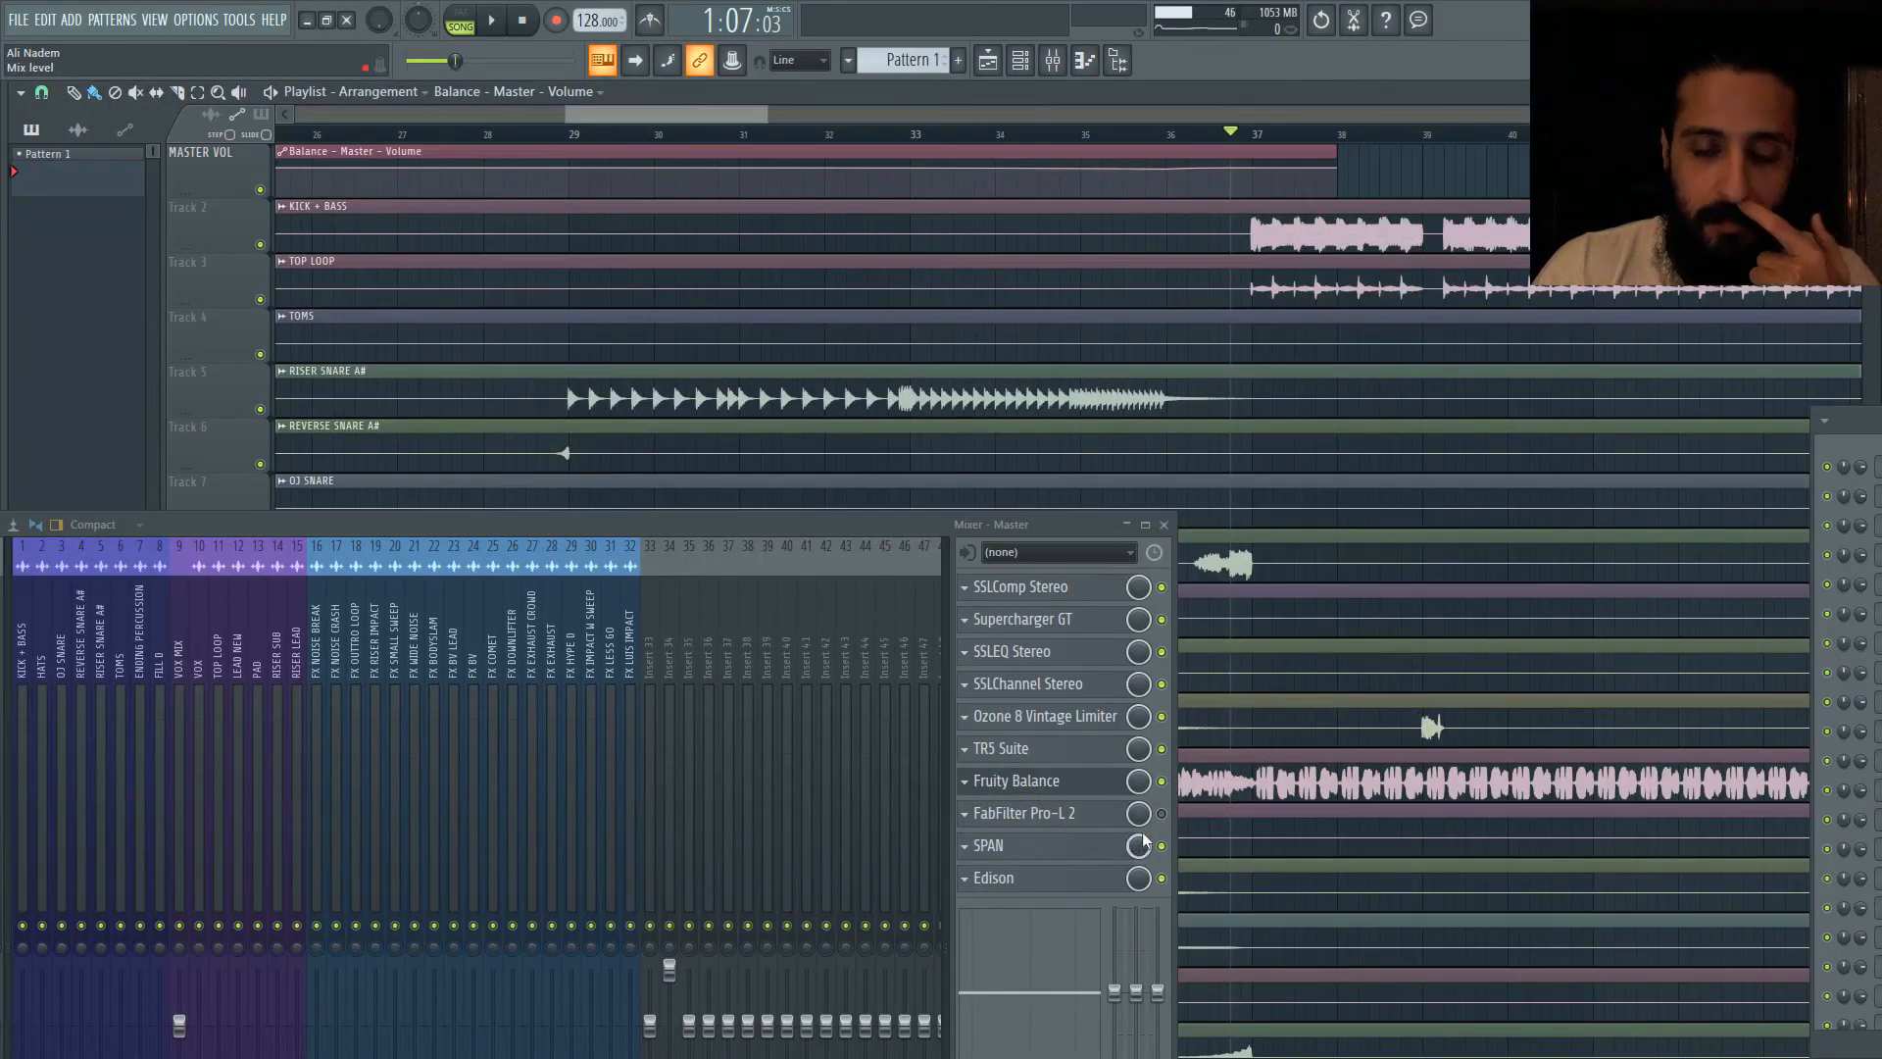
Step: Re-enable FabFilter Pro-L 2 on the master channel and open it with its full controls uncovered by the mixer
click(1069, 816)
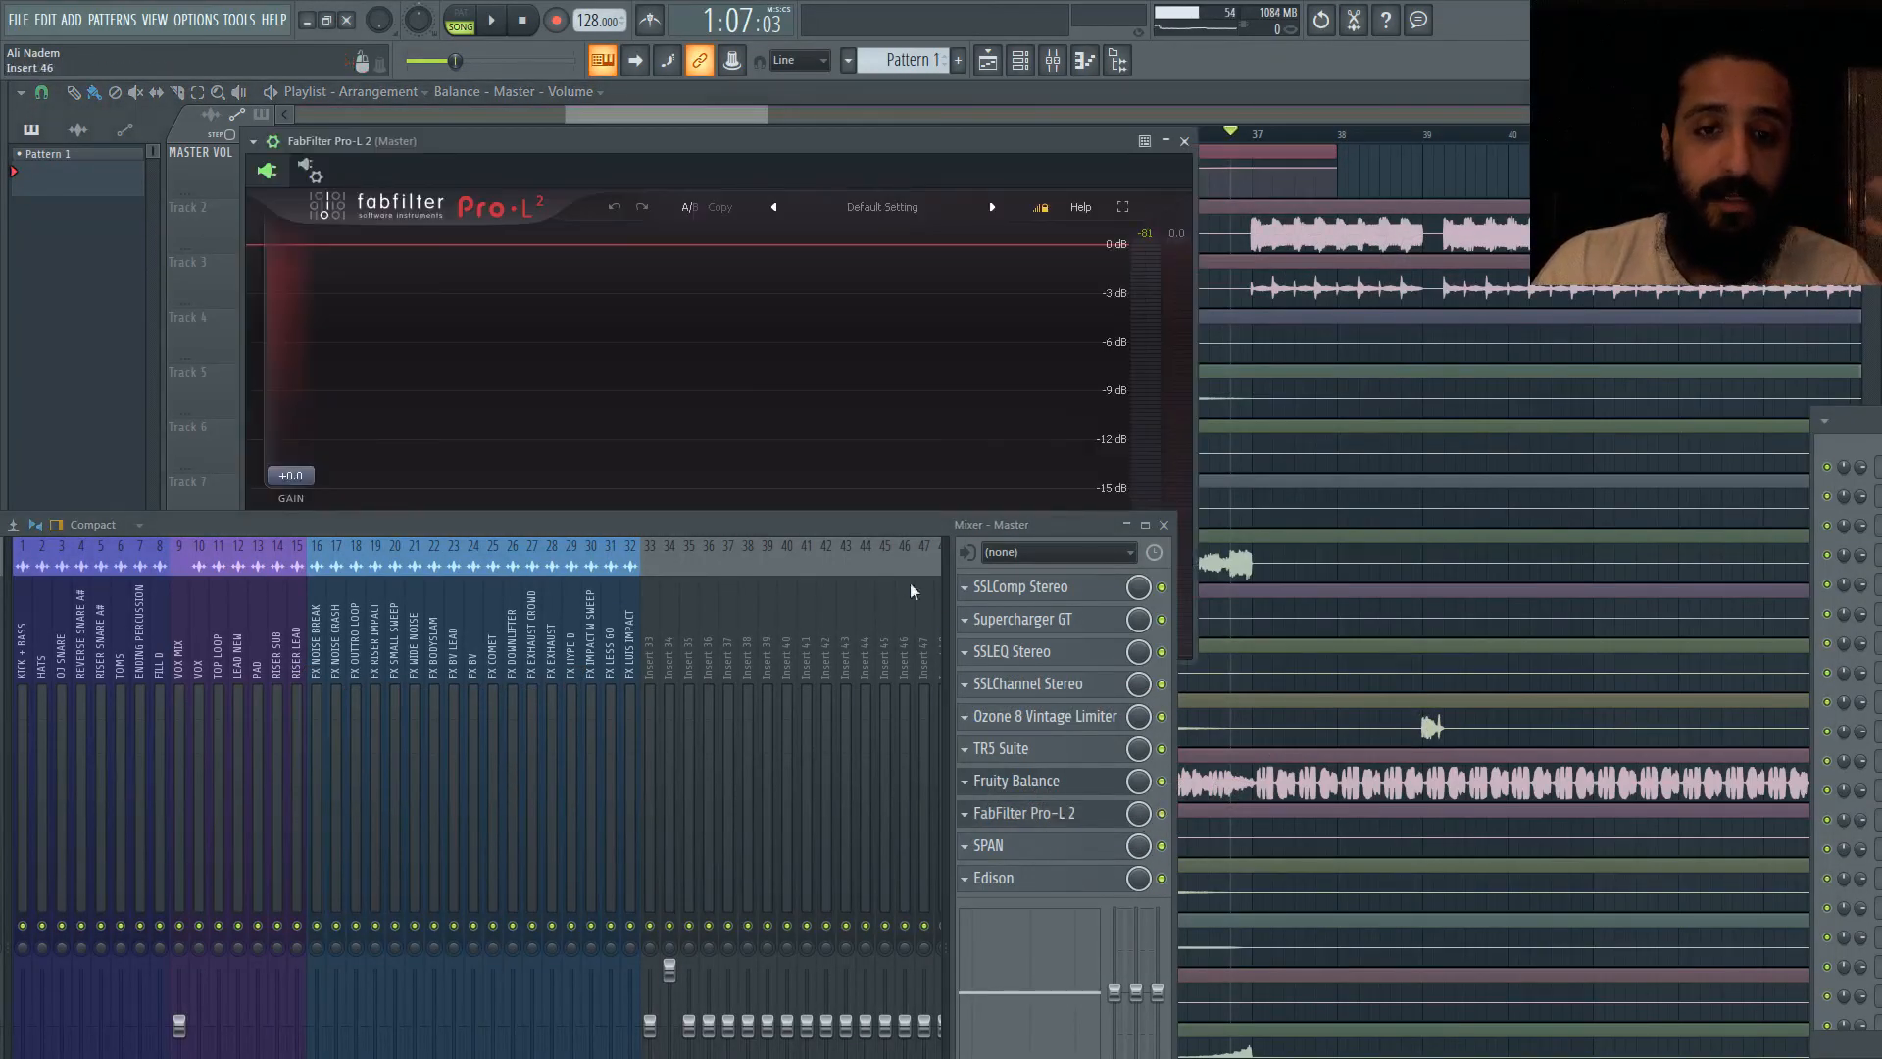
drag(890, 523, 986, 719)
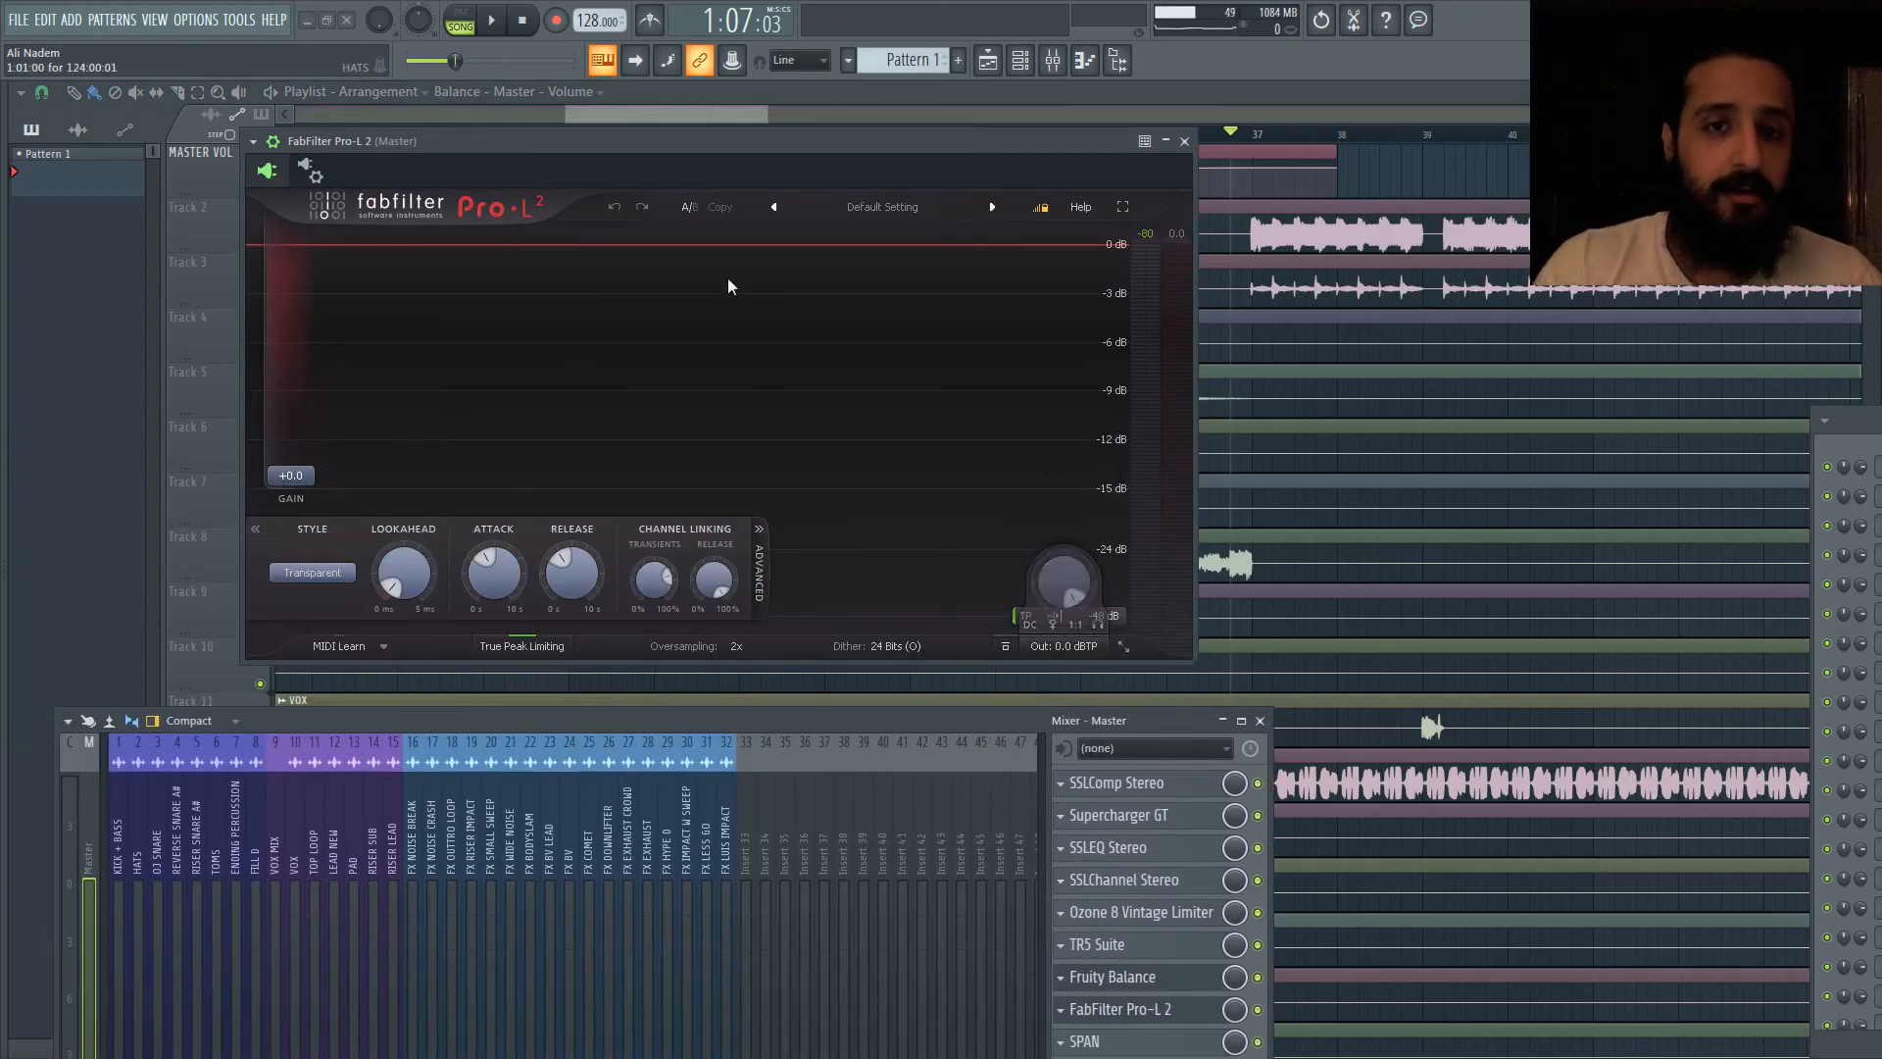
drag(797, 147, 810, 143)
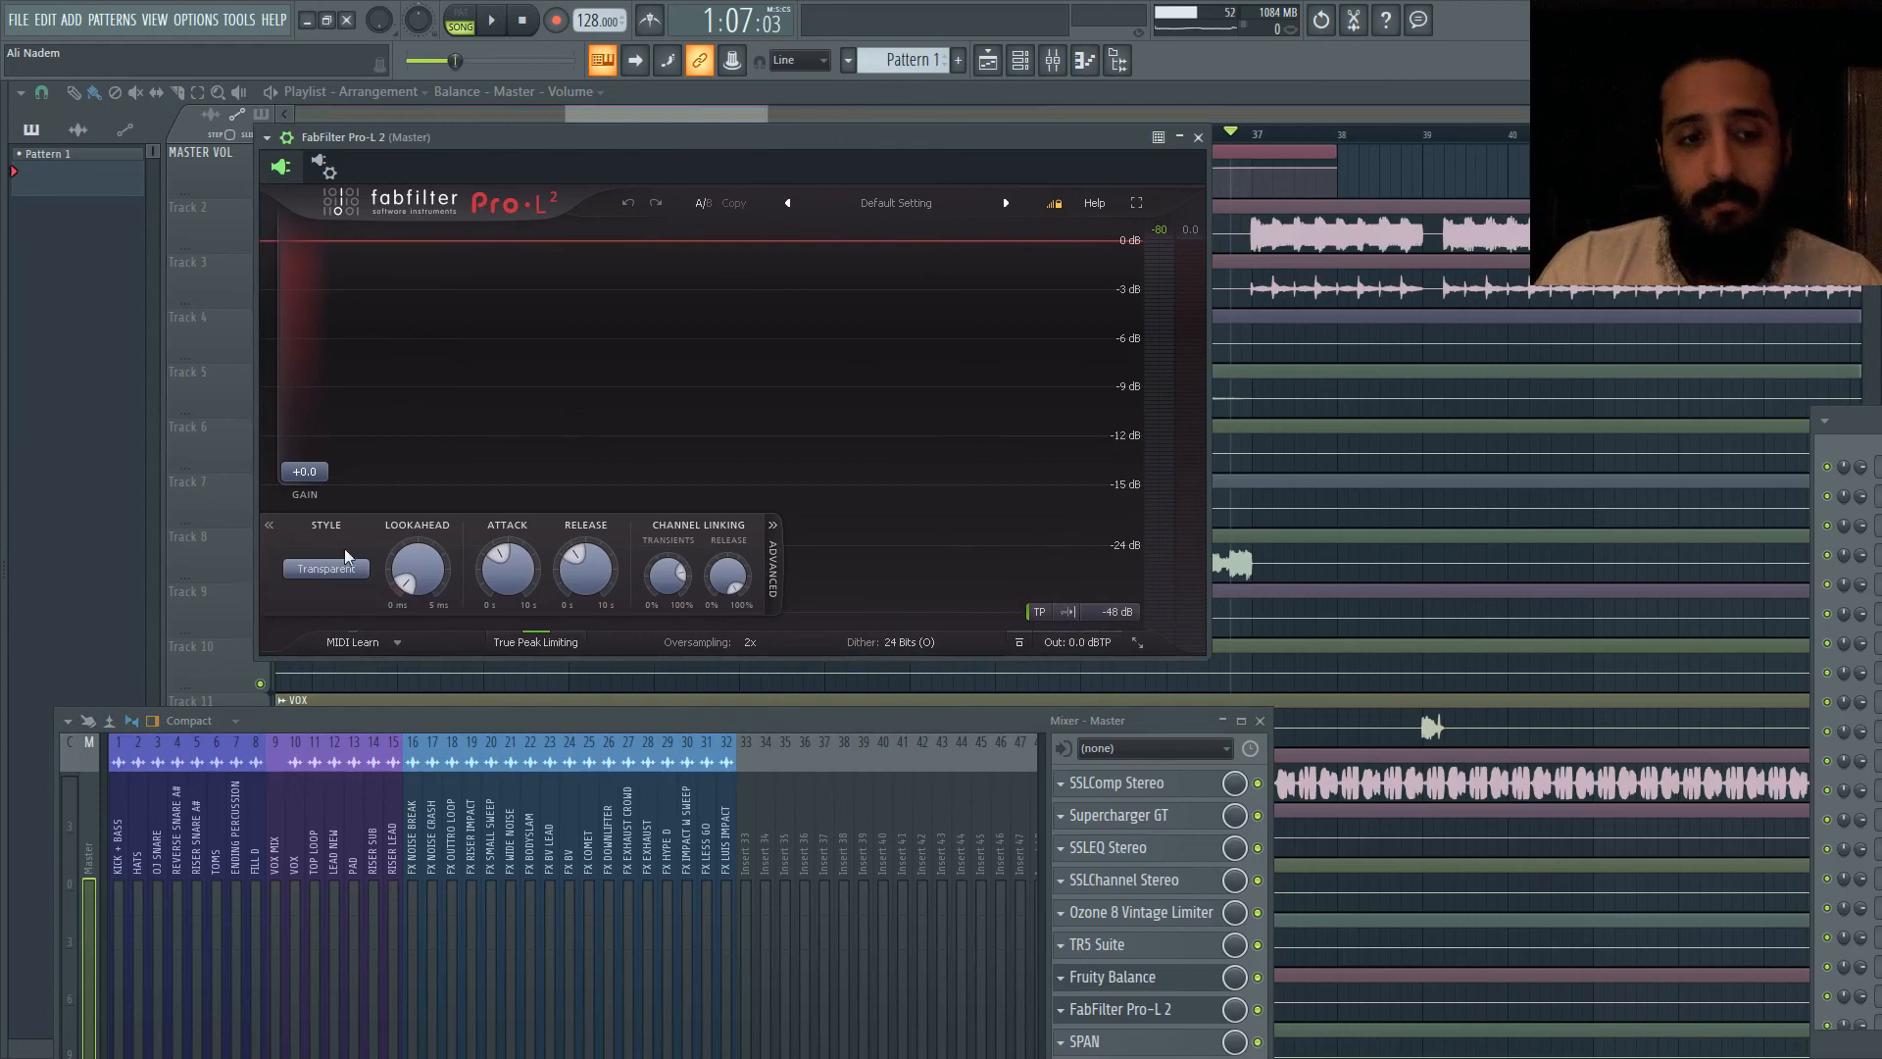
Step: Check Pro-L 2's Oversampling setting and switch True Peak Limiting off and back on
click(755, 642)
click(894, 484)
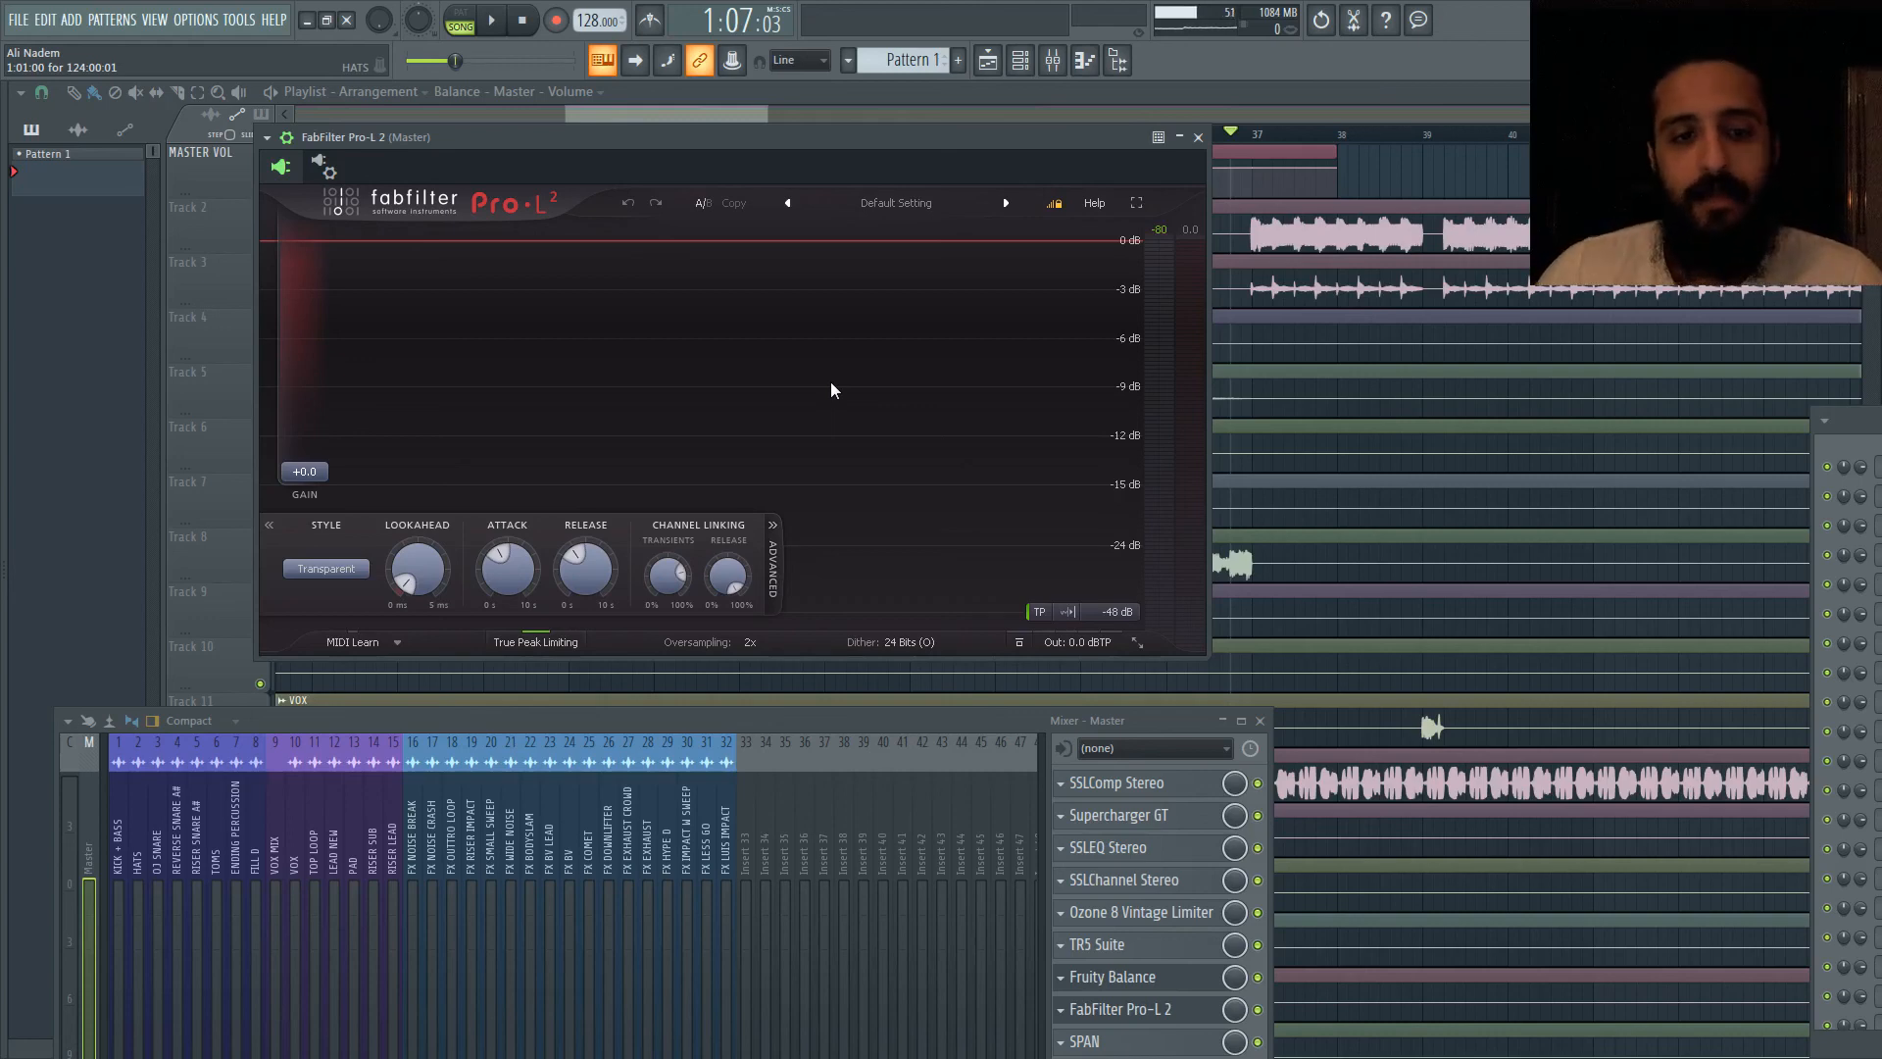
click(539, 643)
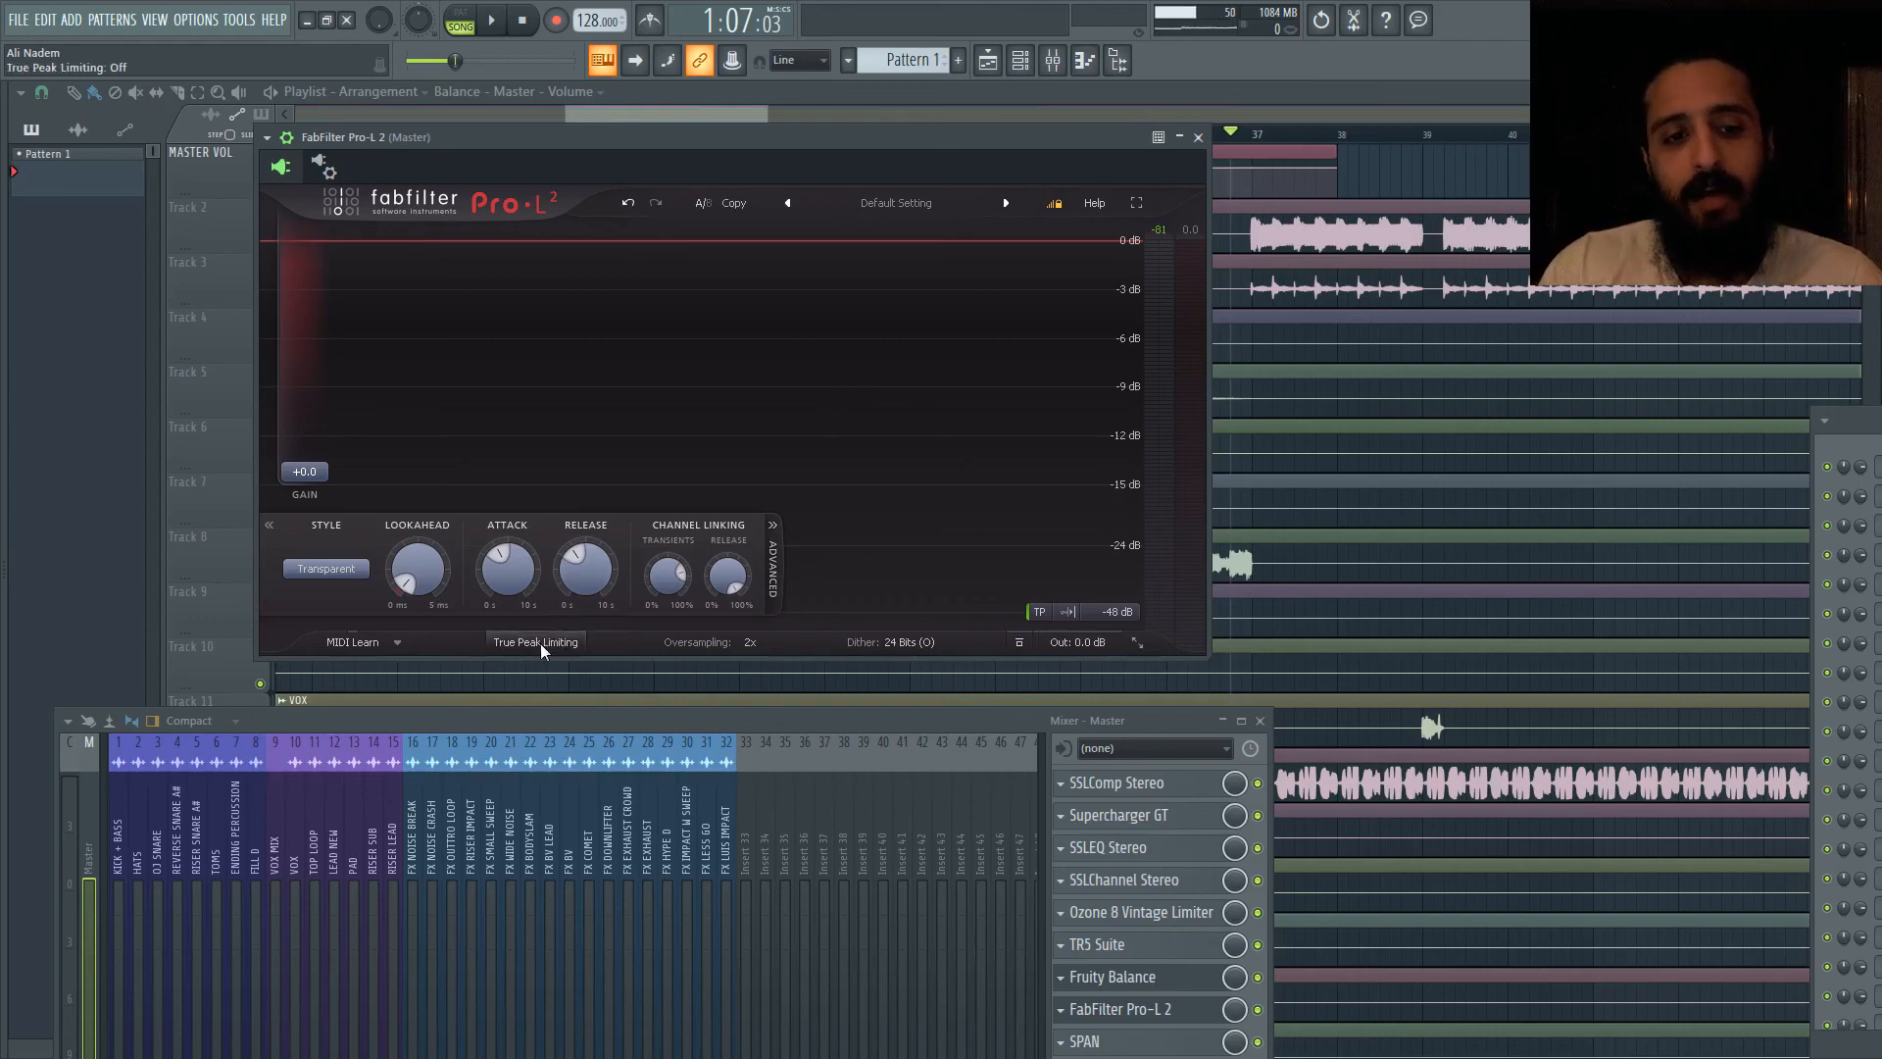
click(540, 643)
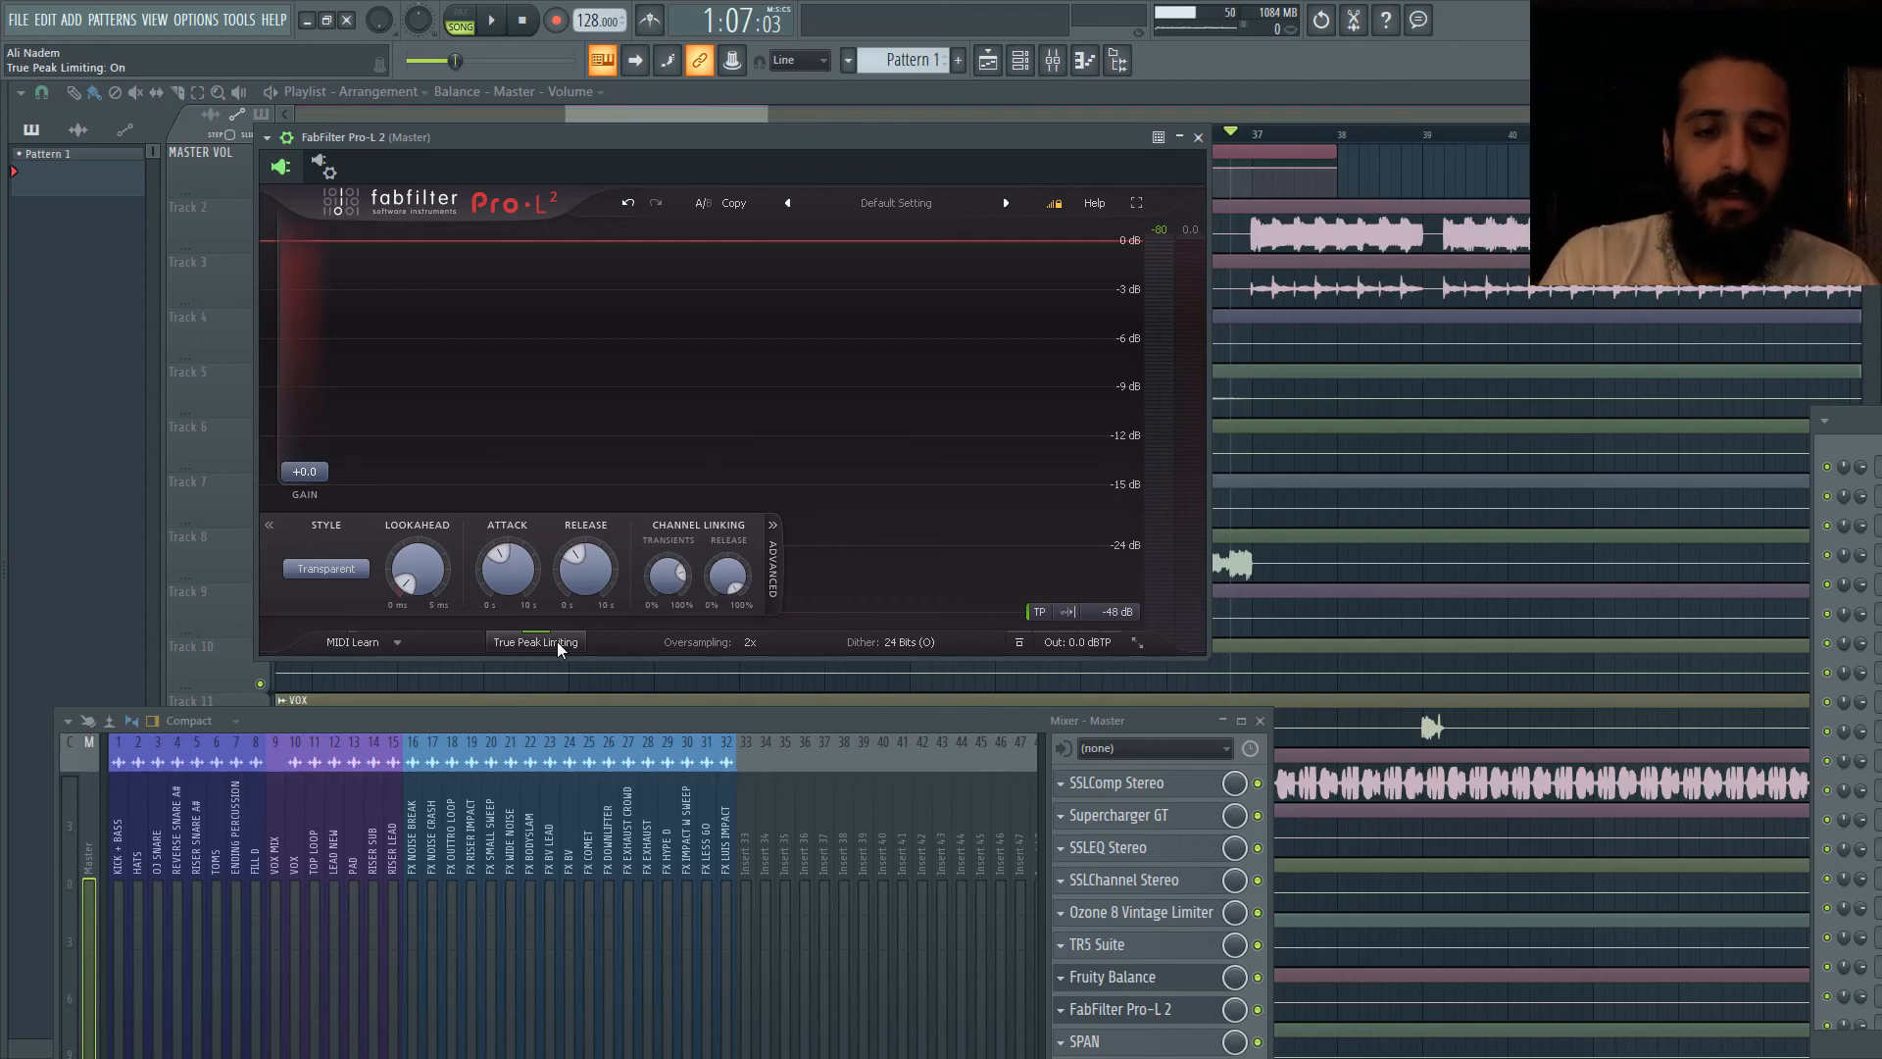
Step: Examine the bit depth and noise shaping options in Pro-L 2's Dither settings without changing them
mouse_move(916, 638)
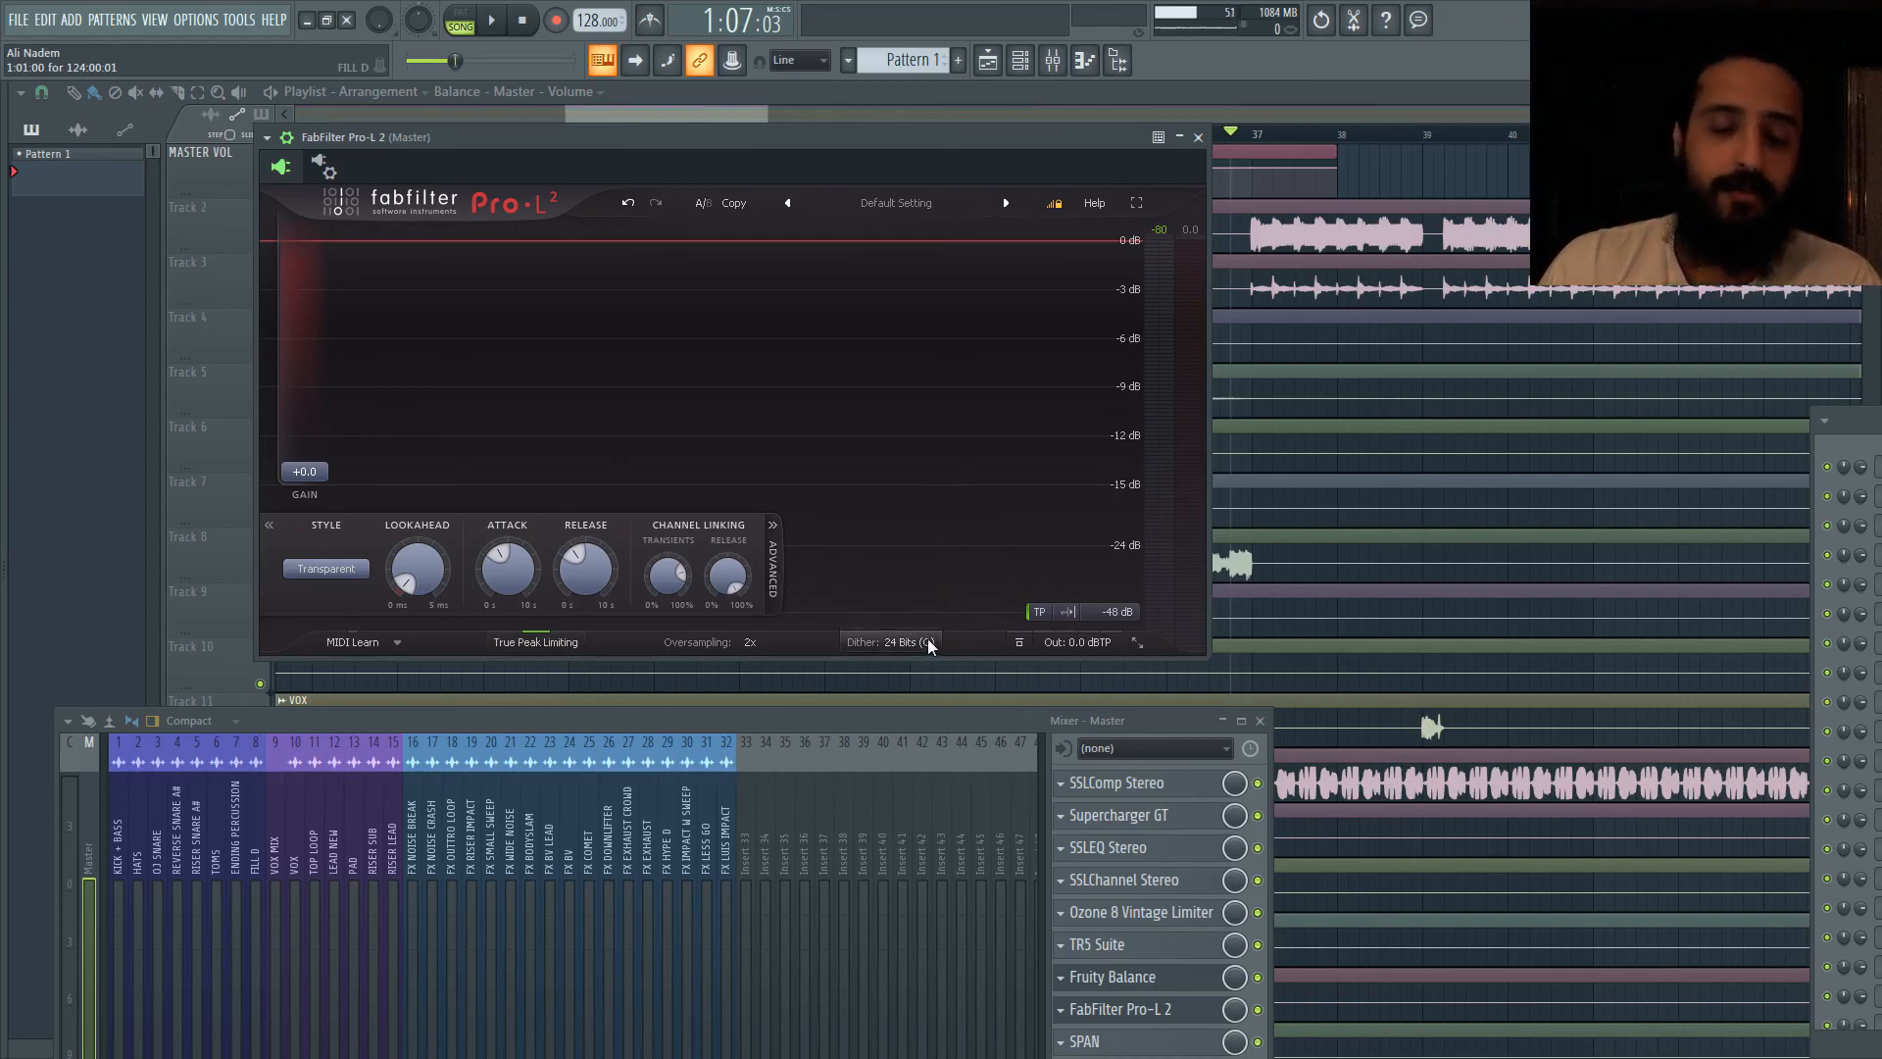
click(927, 638)
click(892, 566)
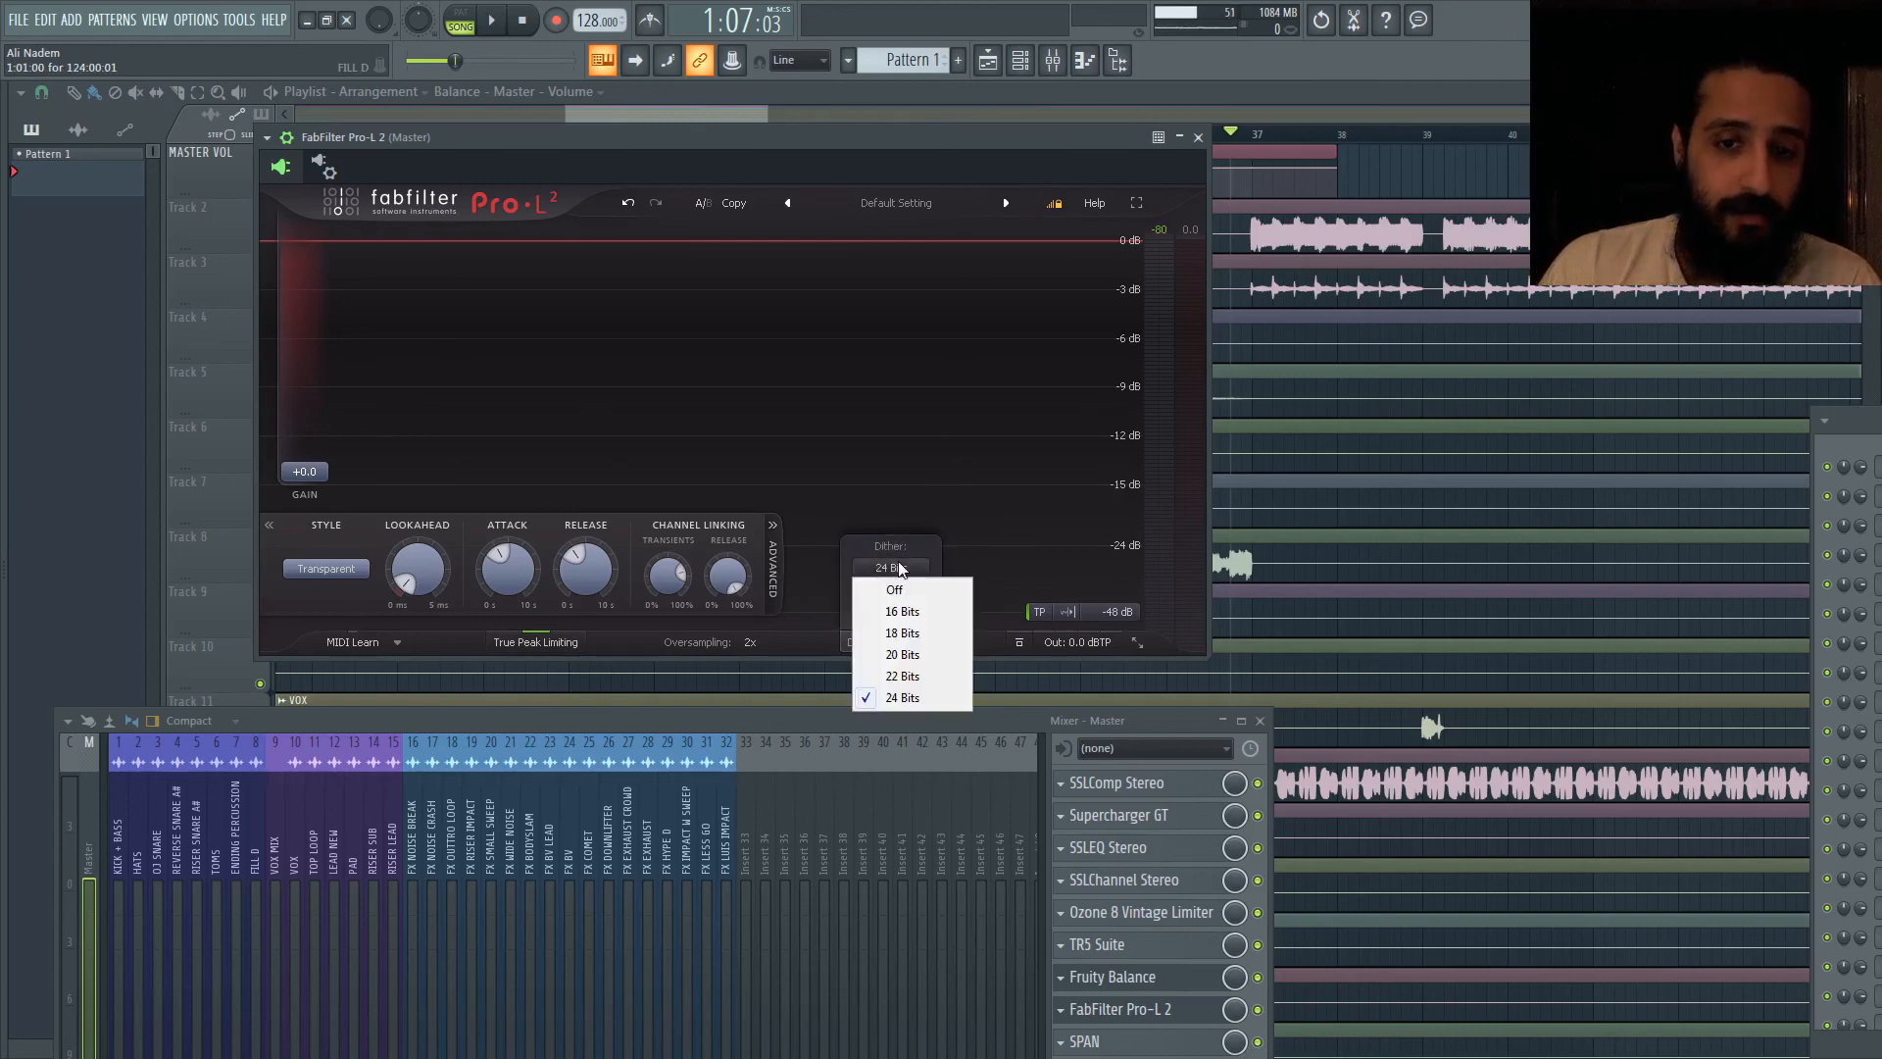
click(902, 461)
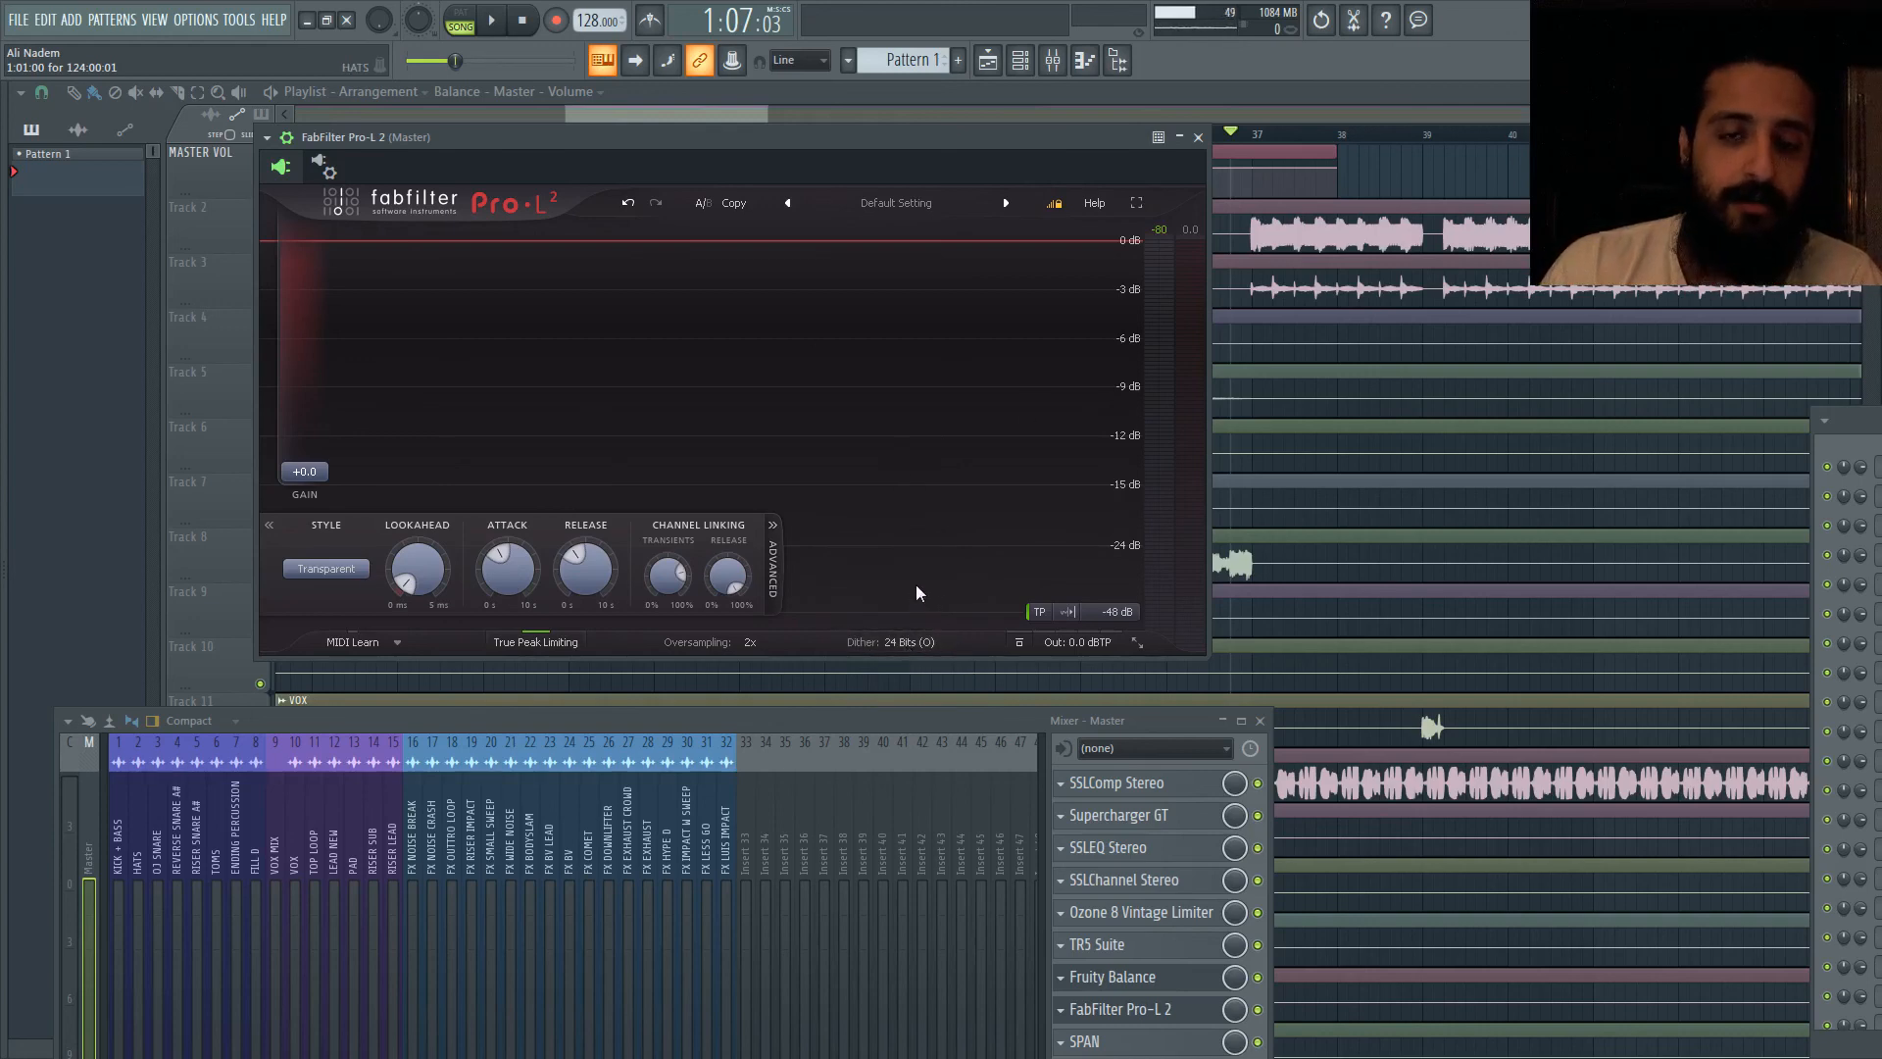
click(935, 637)
click(908, 611)
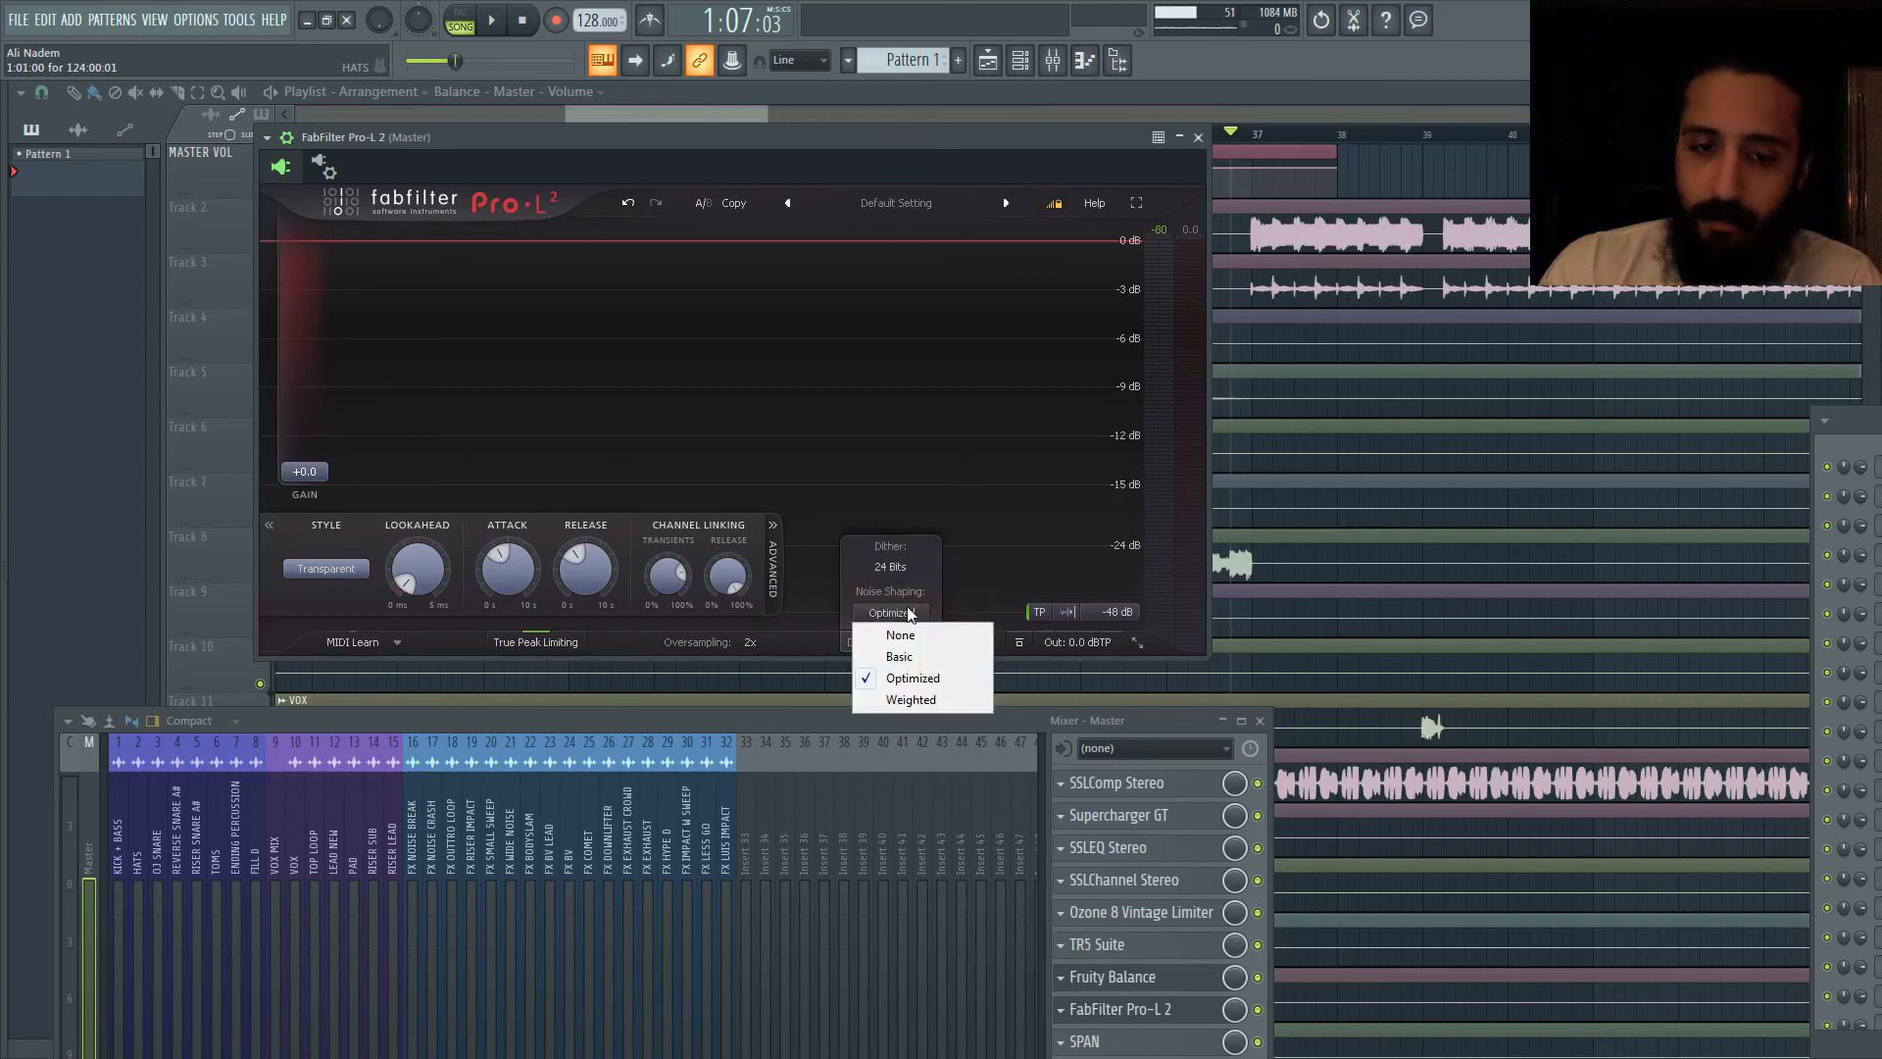
click(979, 527)
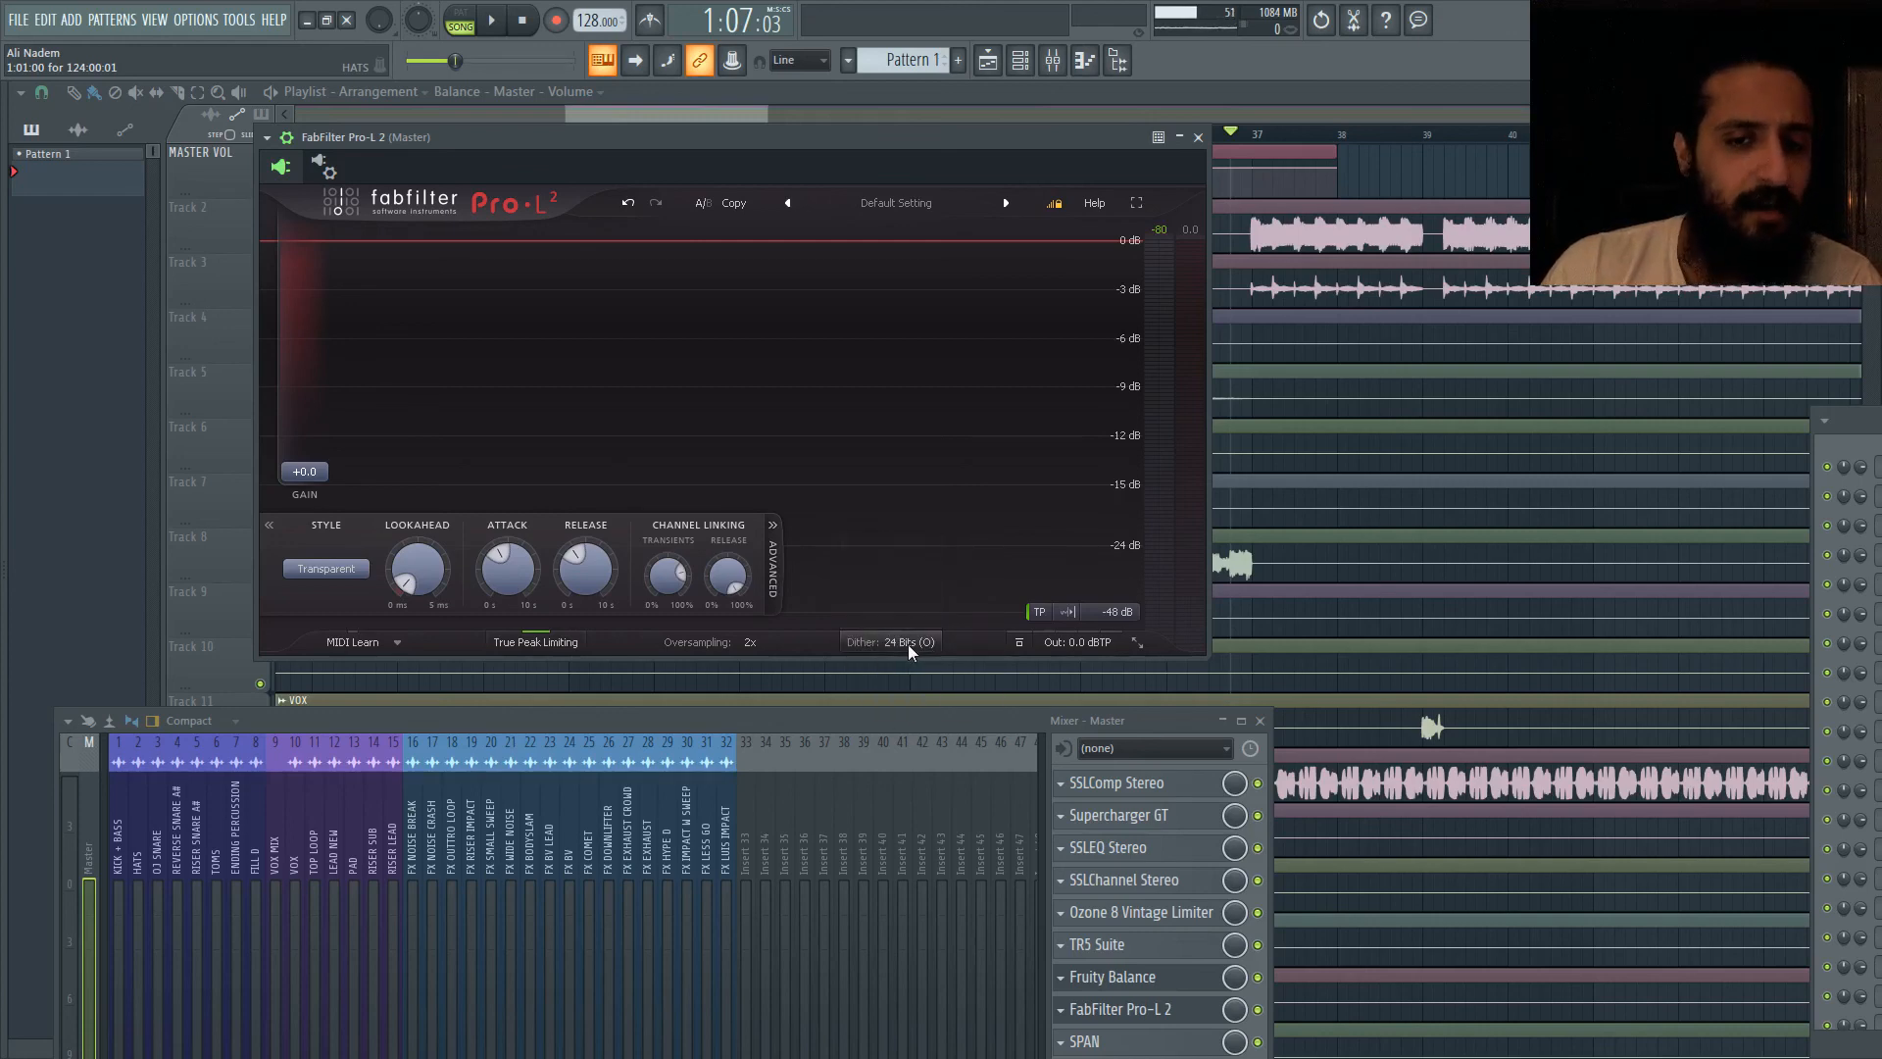
Step: Demonstrate Pro-L 2's dither bit depths by choosing 16 Bits and returning to 24 Bits
click(896, 569)
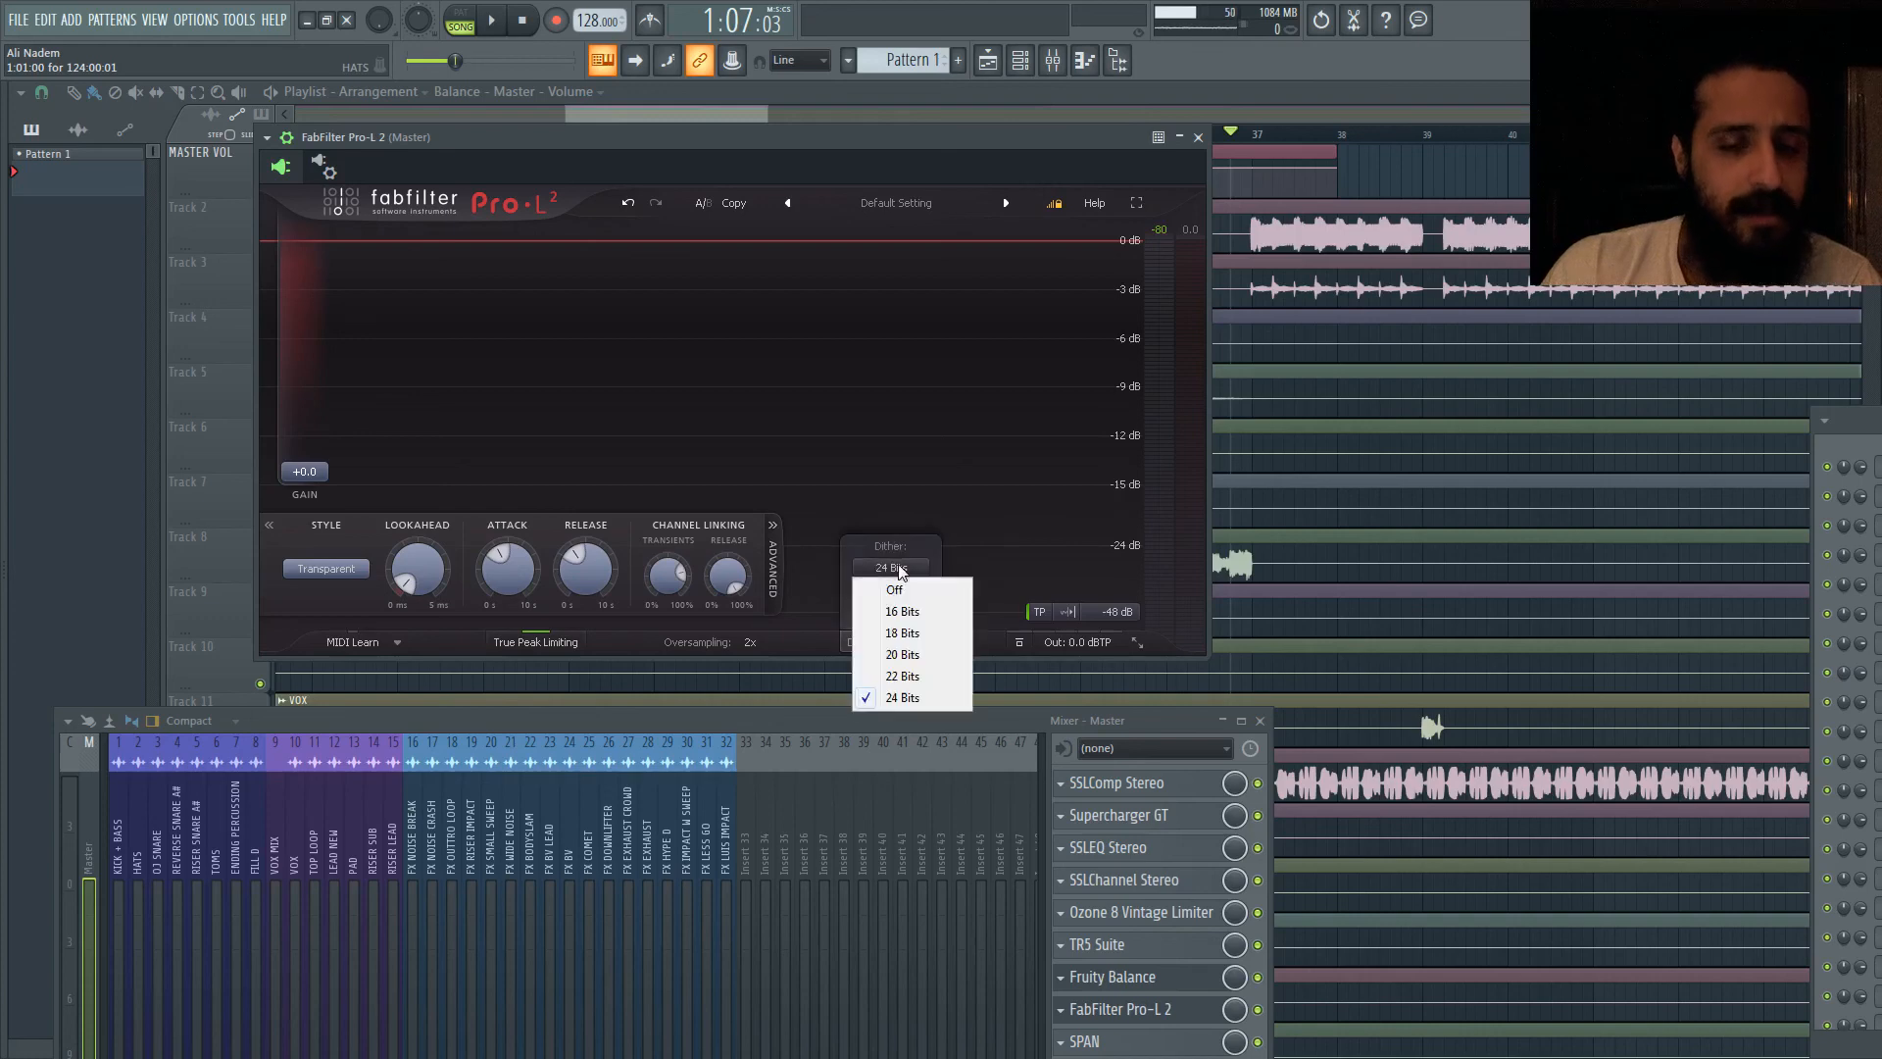
click(902, 697)
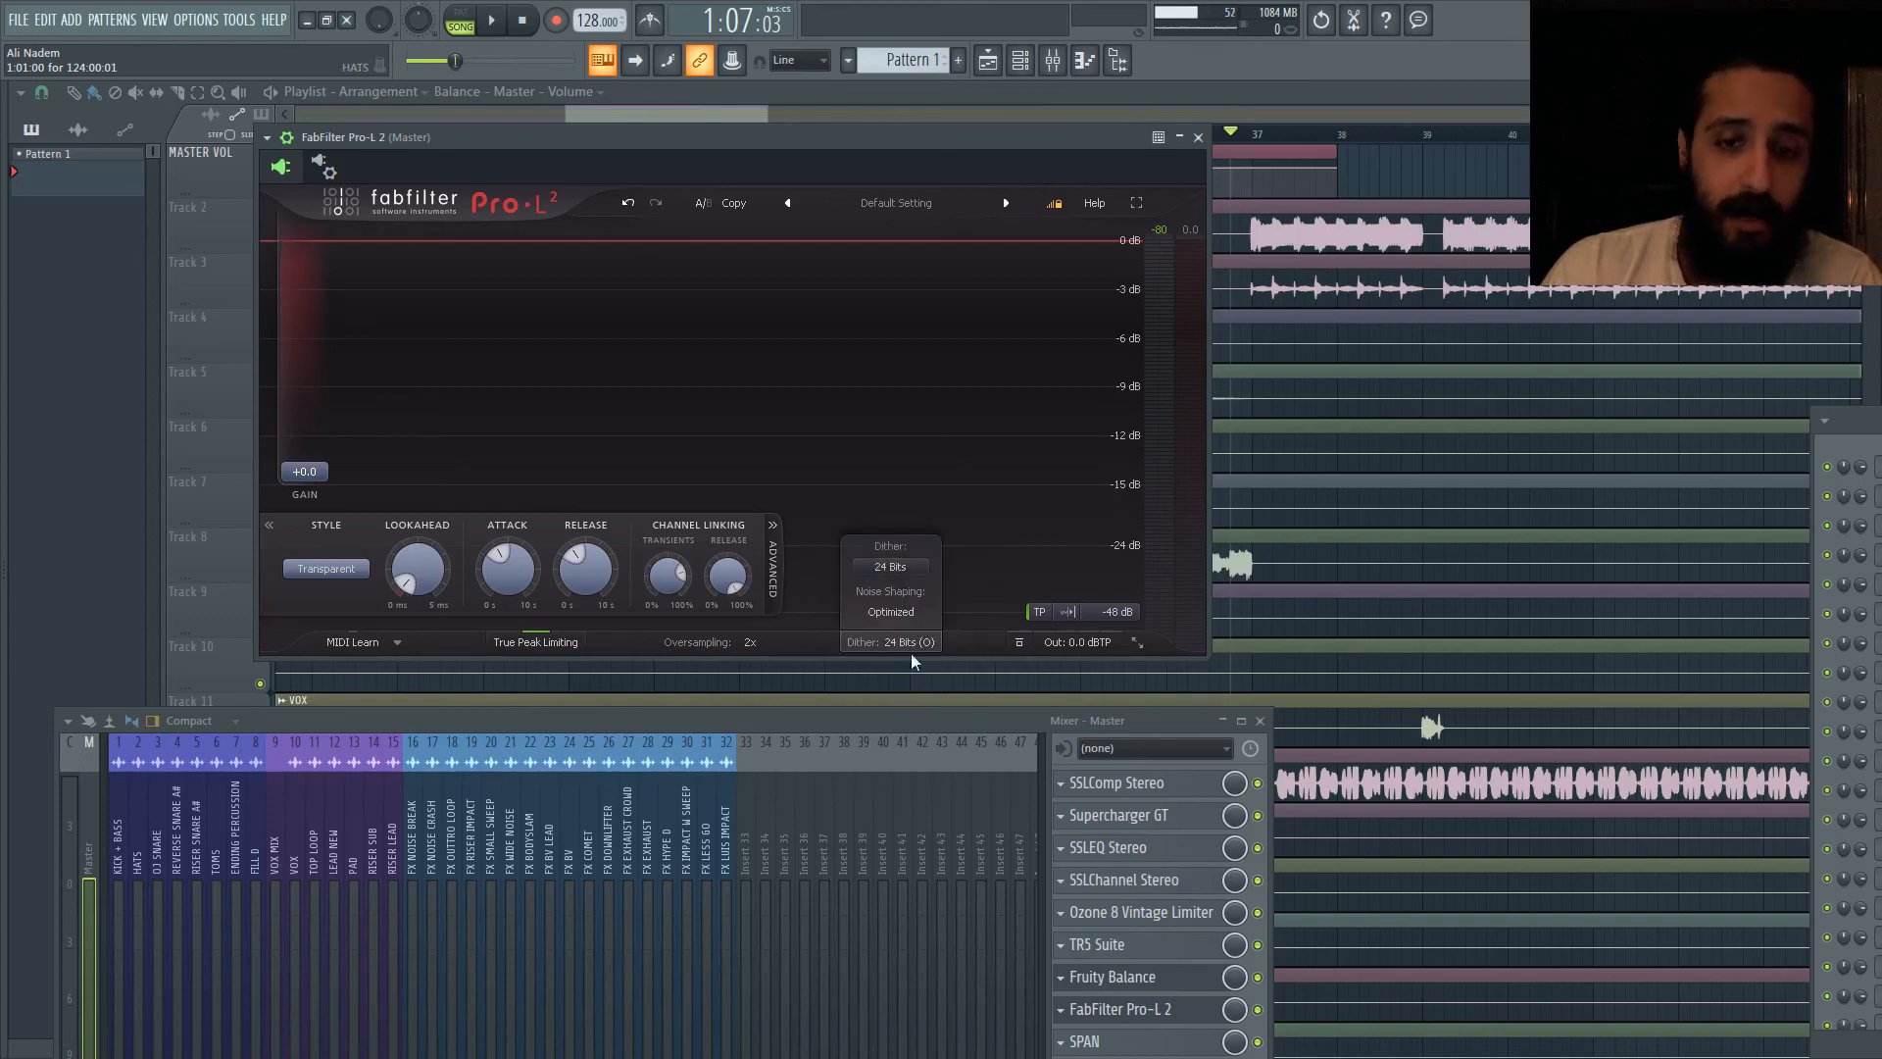
click(899, 567)
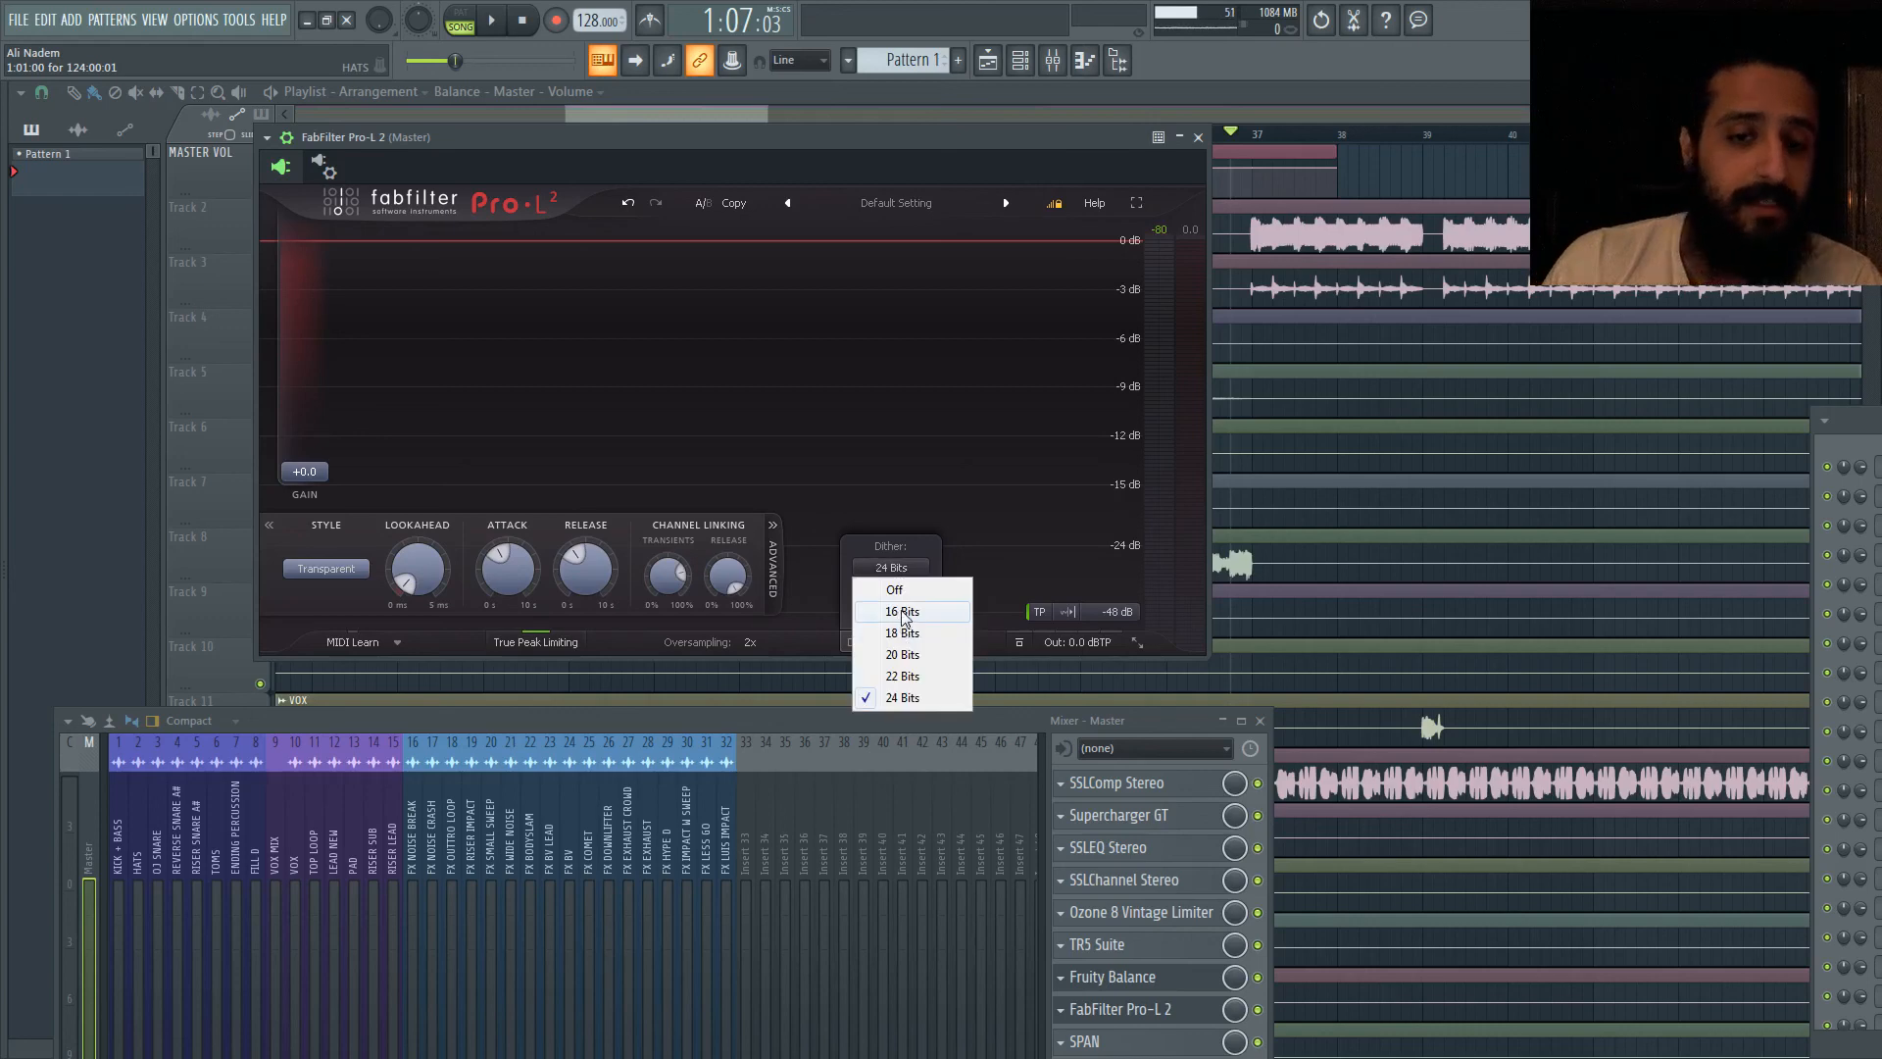
click(903, 611)
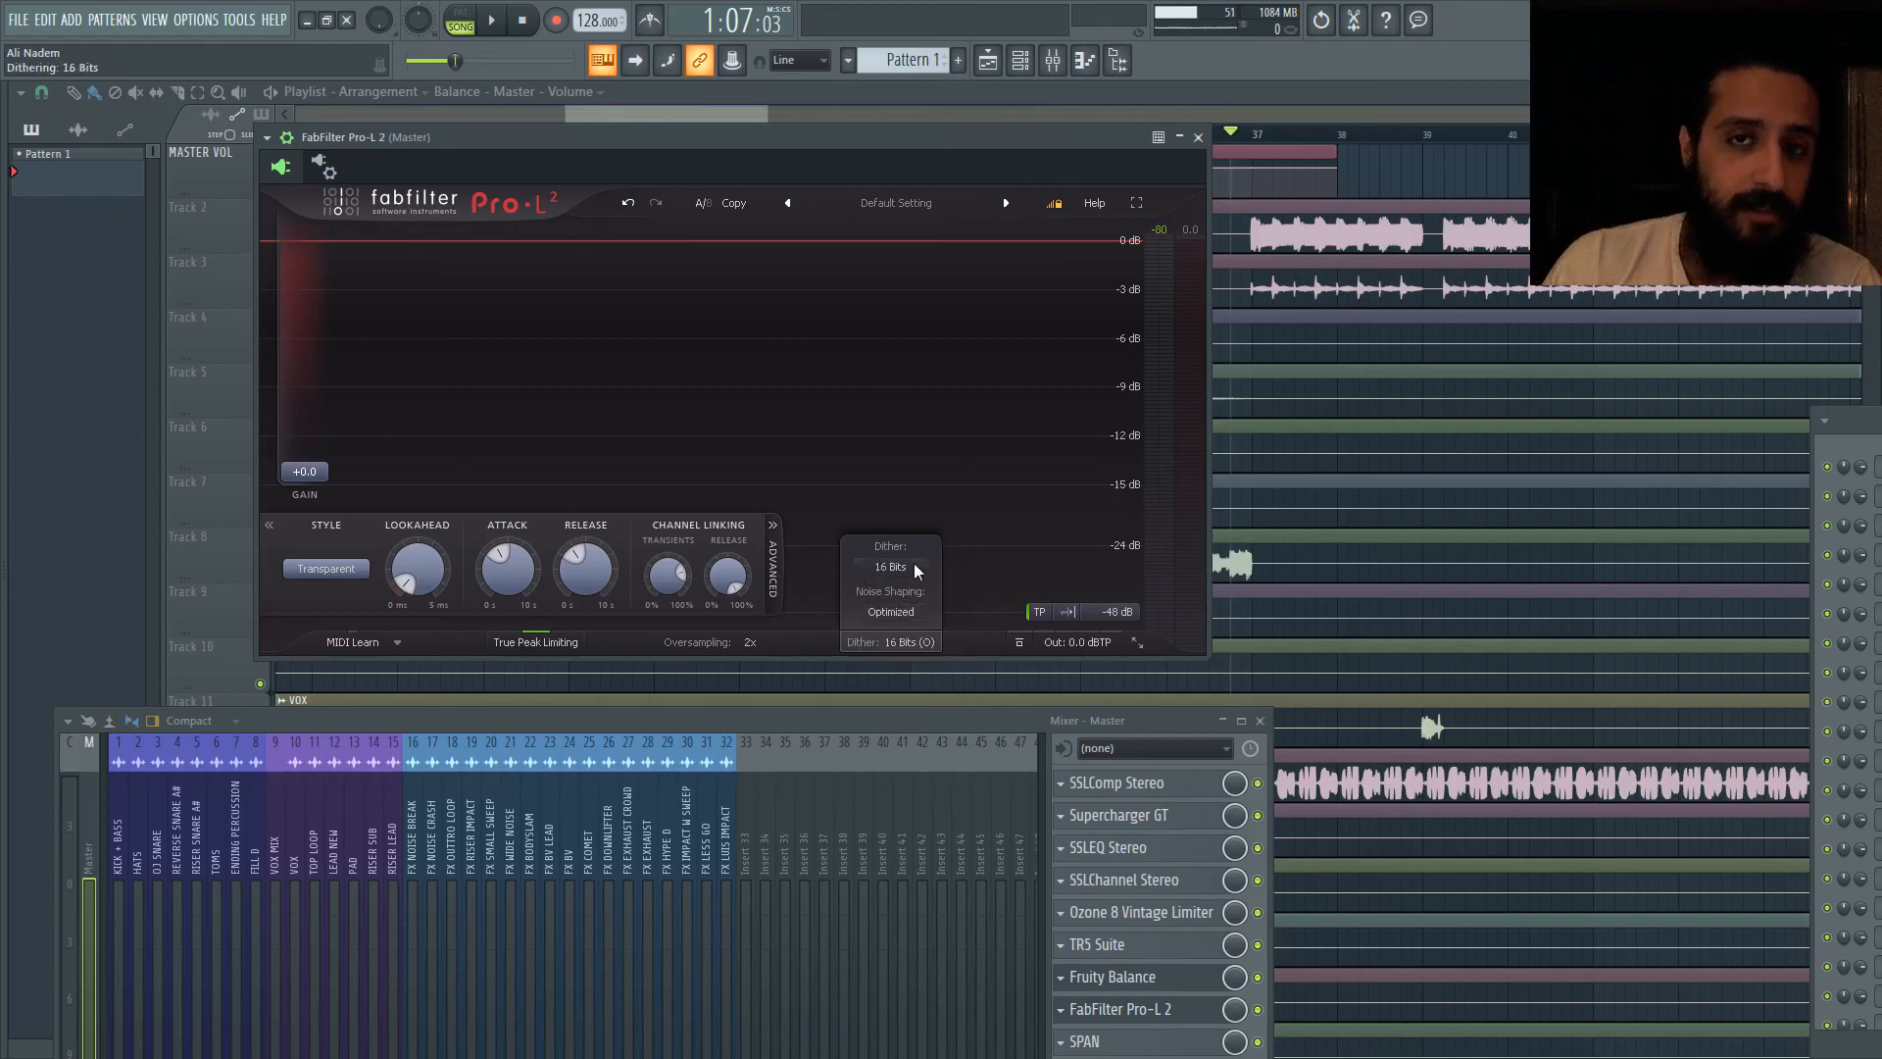
click(914, 568)
click(909, 696)
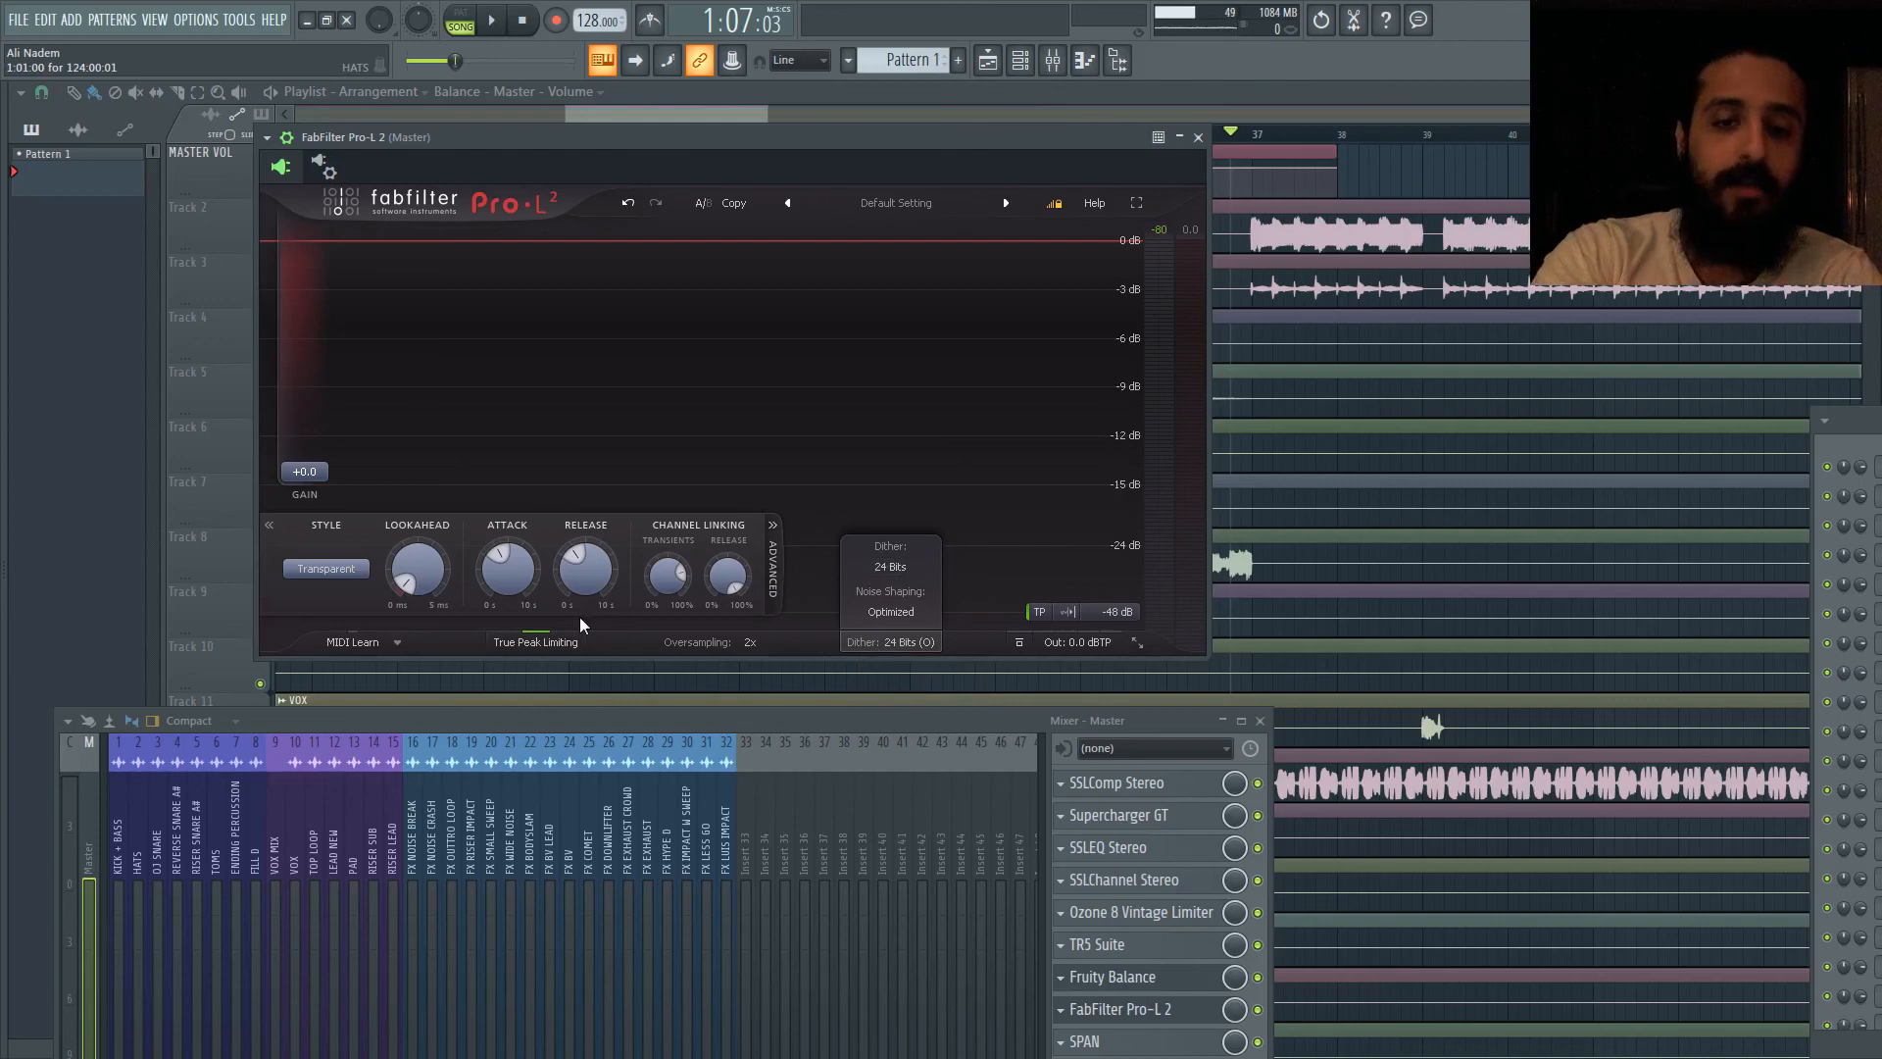
Step: Disable SPAN on the master channel and switch to the FL Studio project containing the master3_24 and roughv2 clips
drag(579, 720, 570, 643)
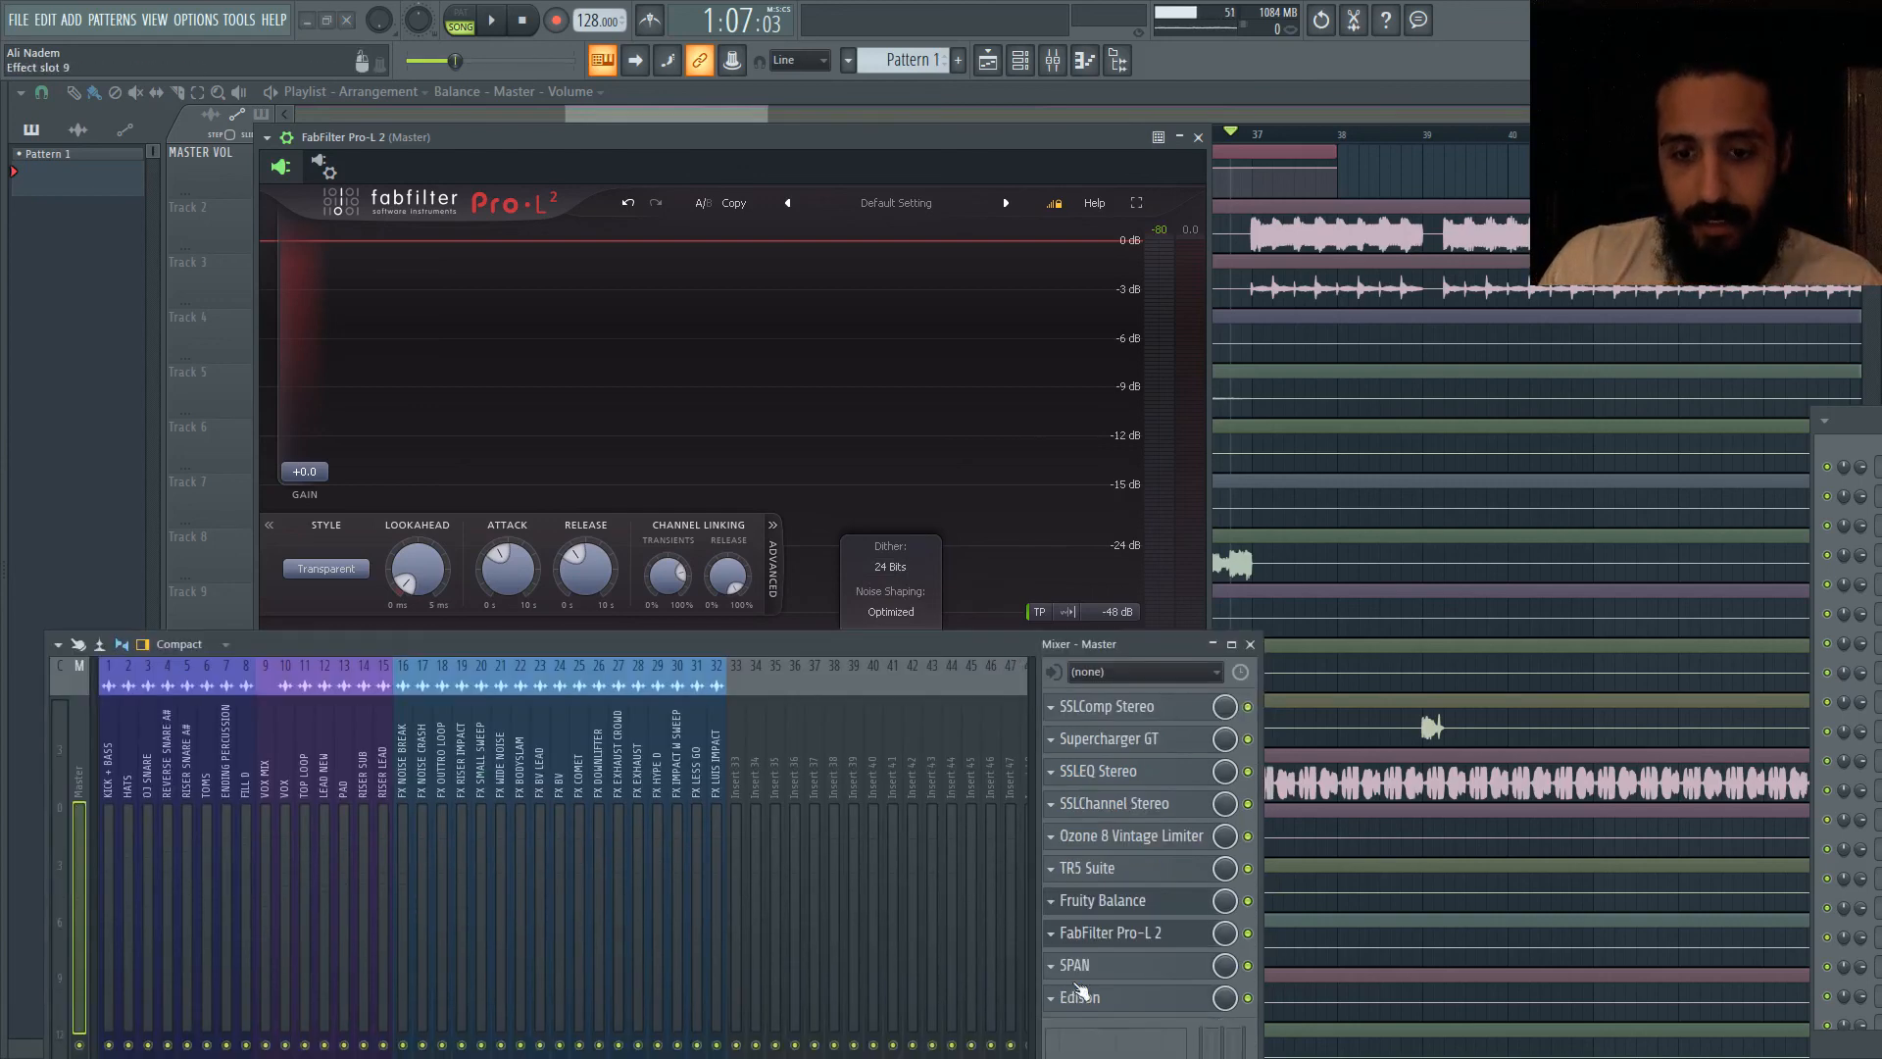
click(1247, 966)
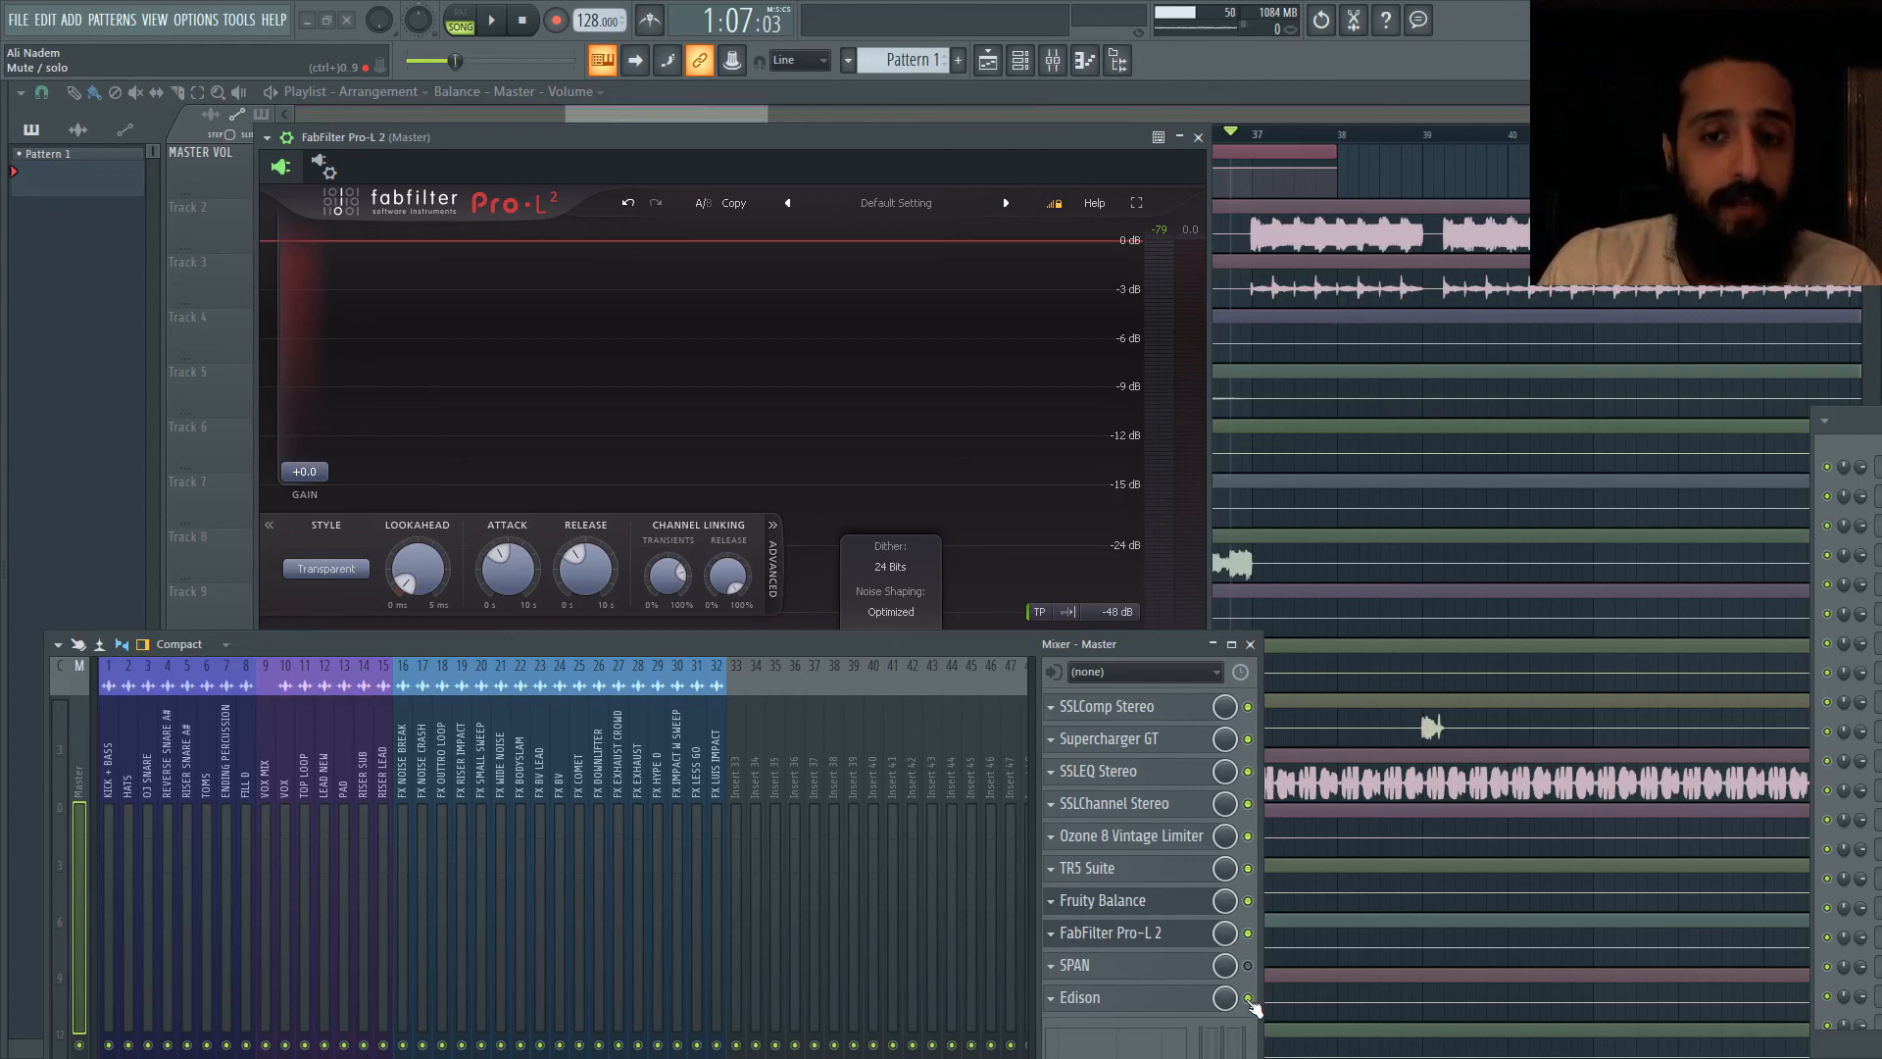
key(alt+Tab)
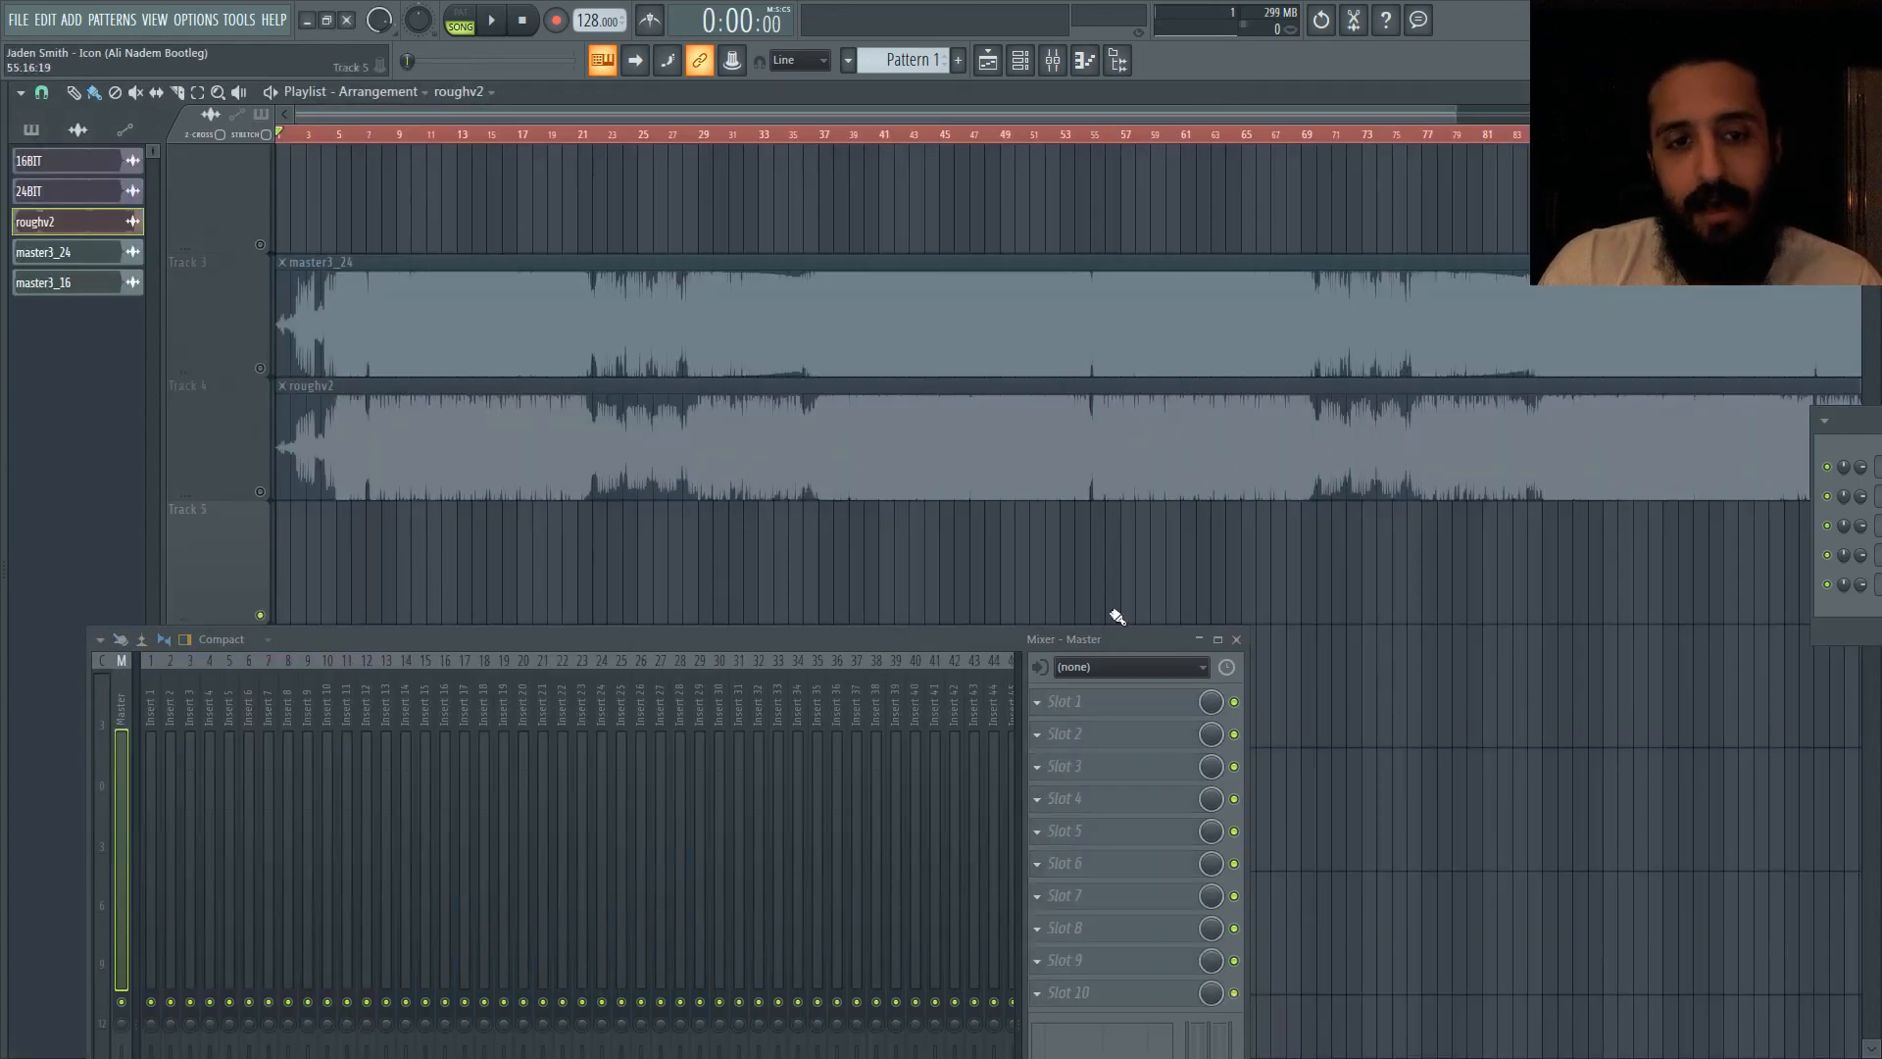
Step: Unmute the playlist tracks that hold the master3_24 and roughv2 clips
scroll(735, 397, down, 1)
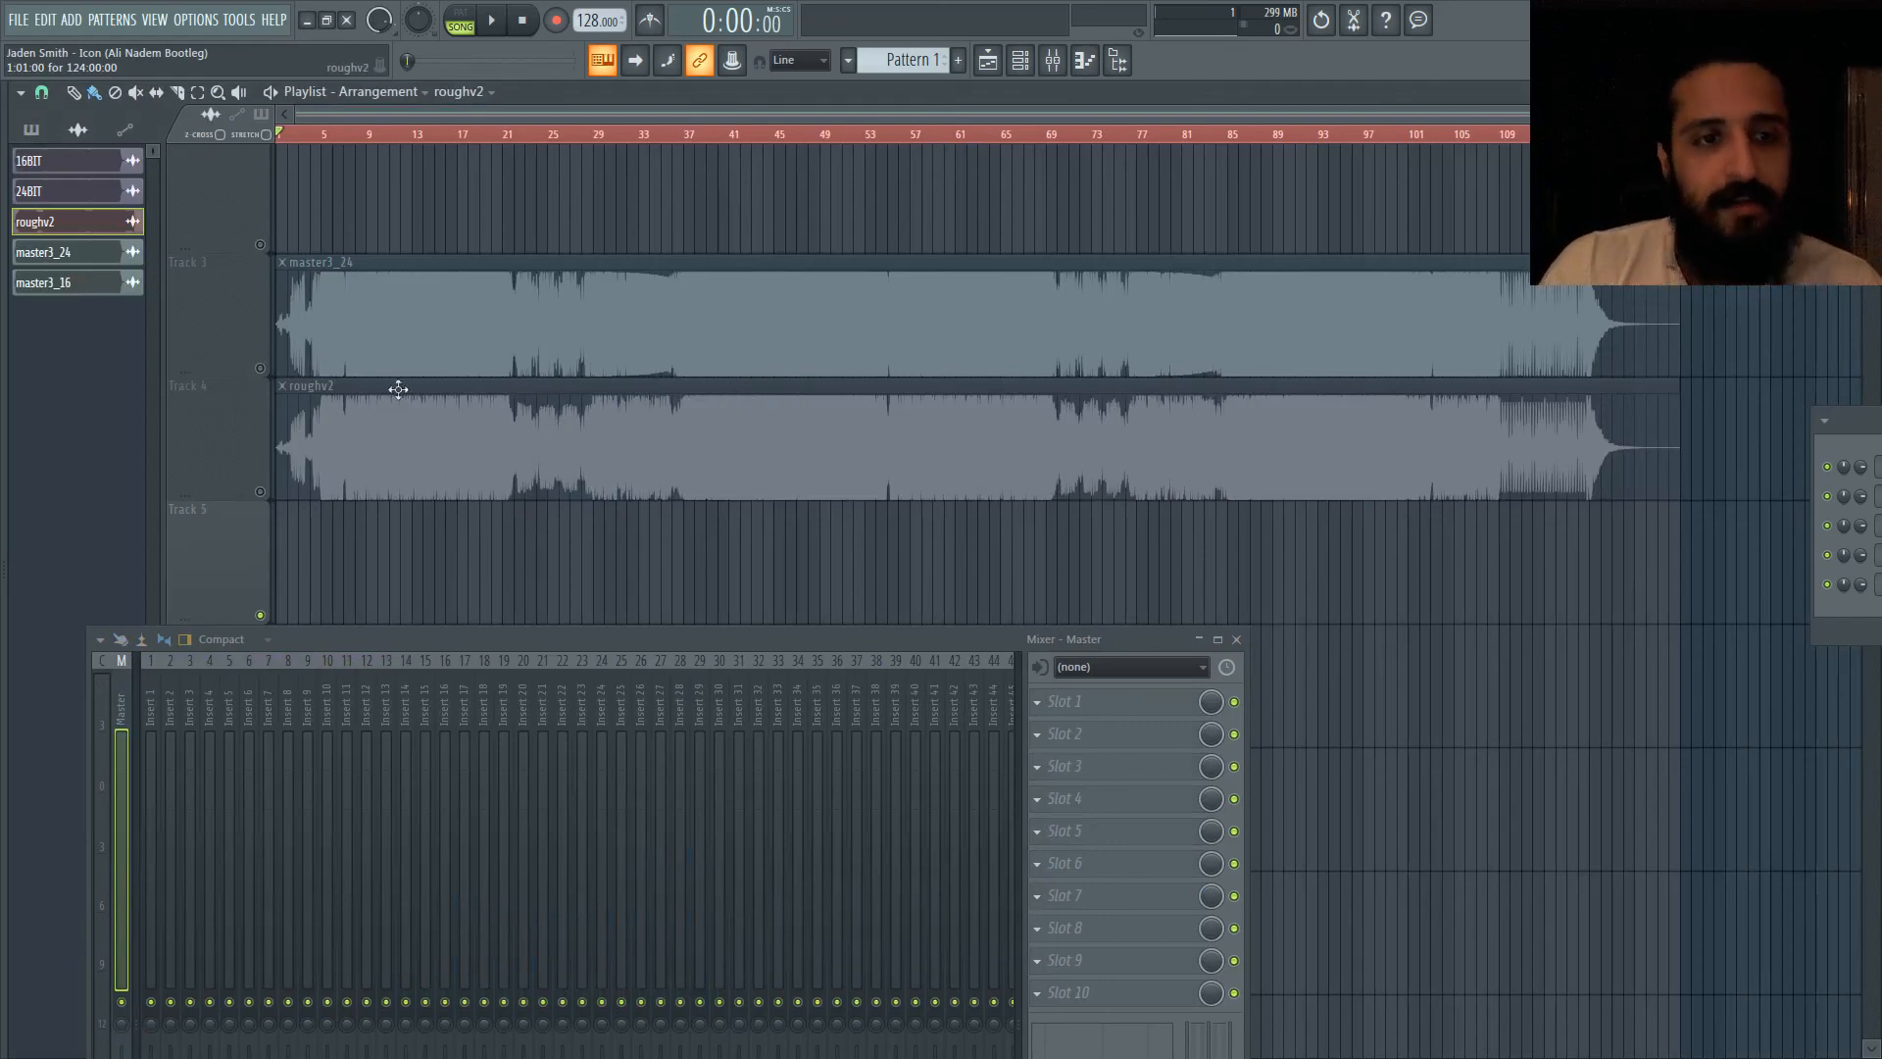
click(260, 492)
click(259, 369)
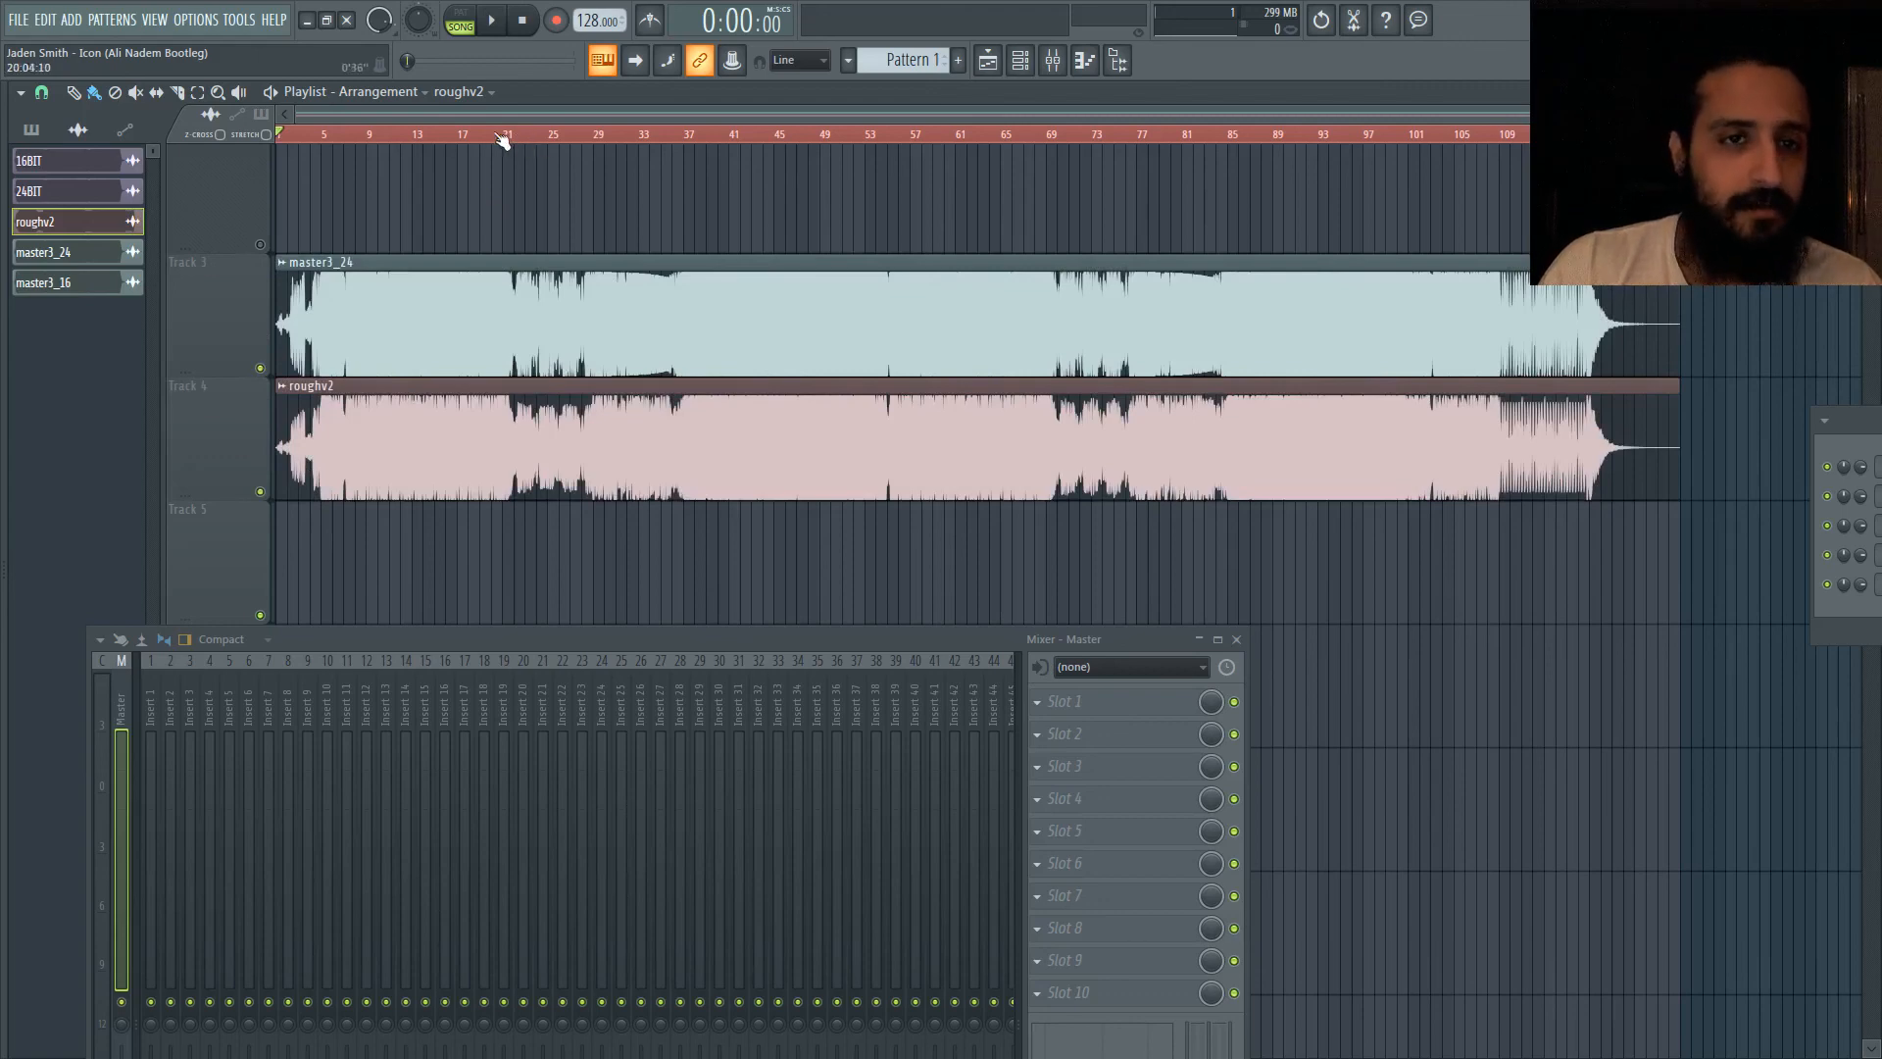
Step: Enlarge the playlist tracks and move the mixer below them so both waveforms are fully exposed
drag(502, 140, 559, 137)
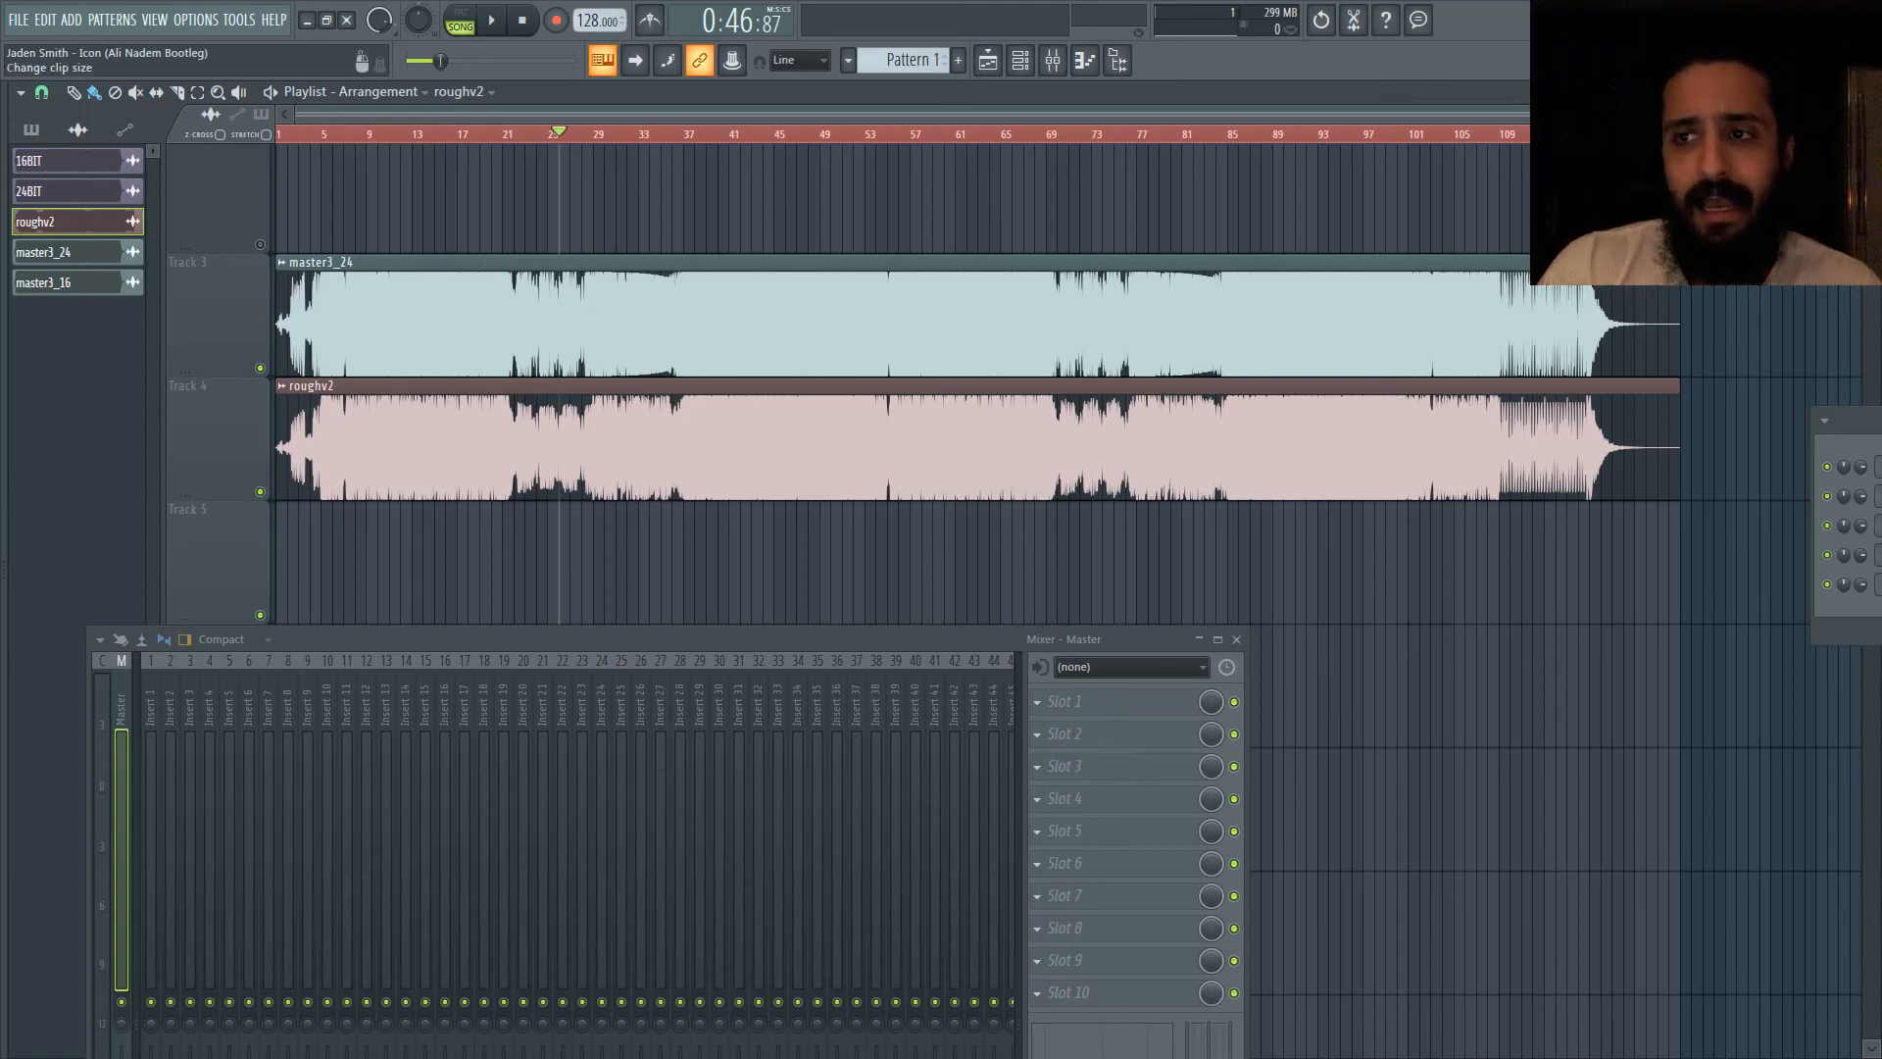
drag(1870, 132, 1870, 188)
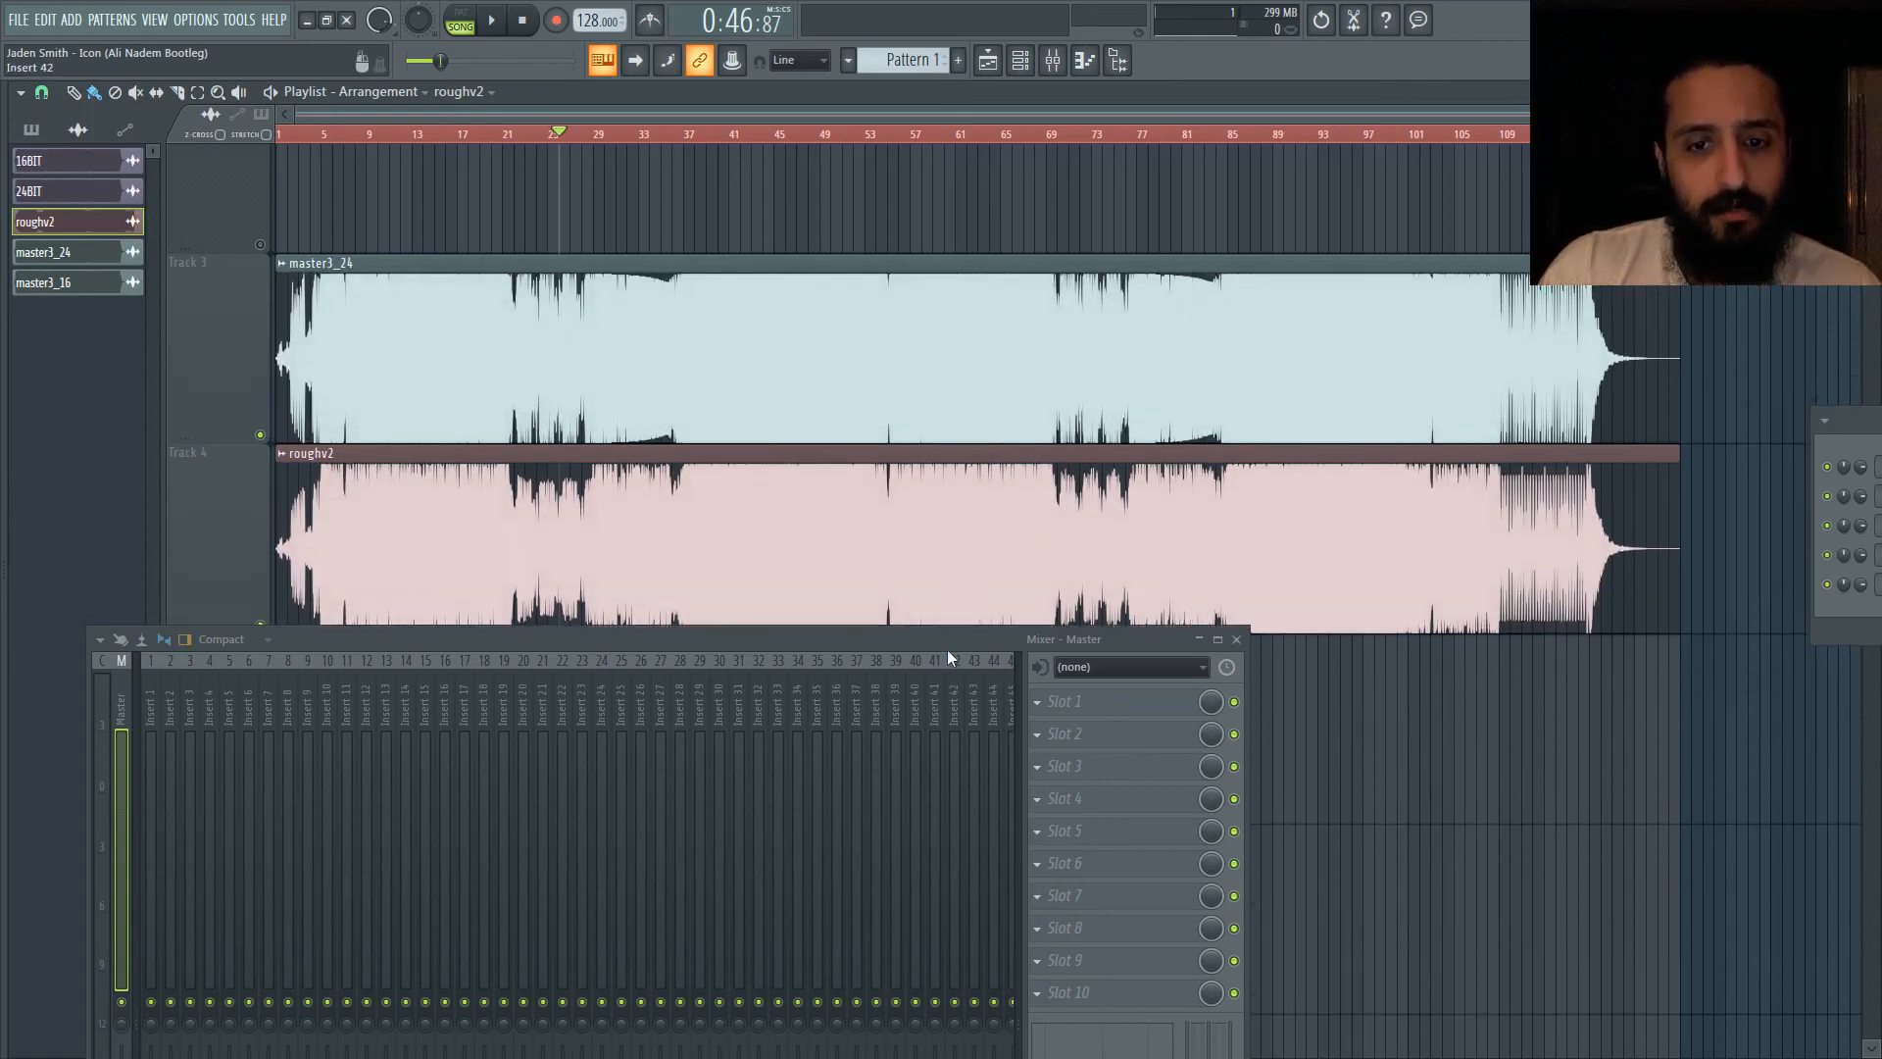
drag(946, 639, 971, 784)
scroll(980, 529, up, 1)
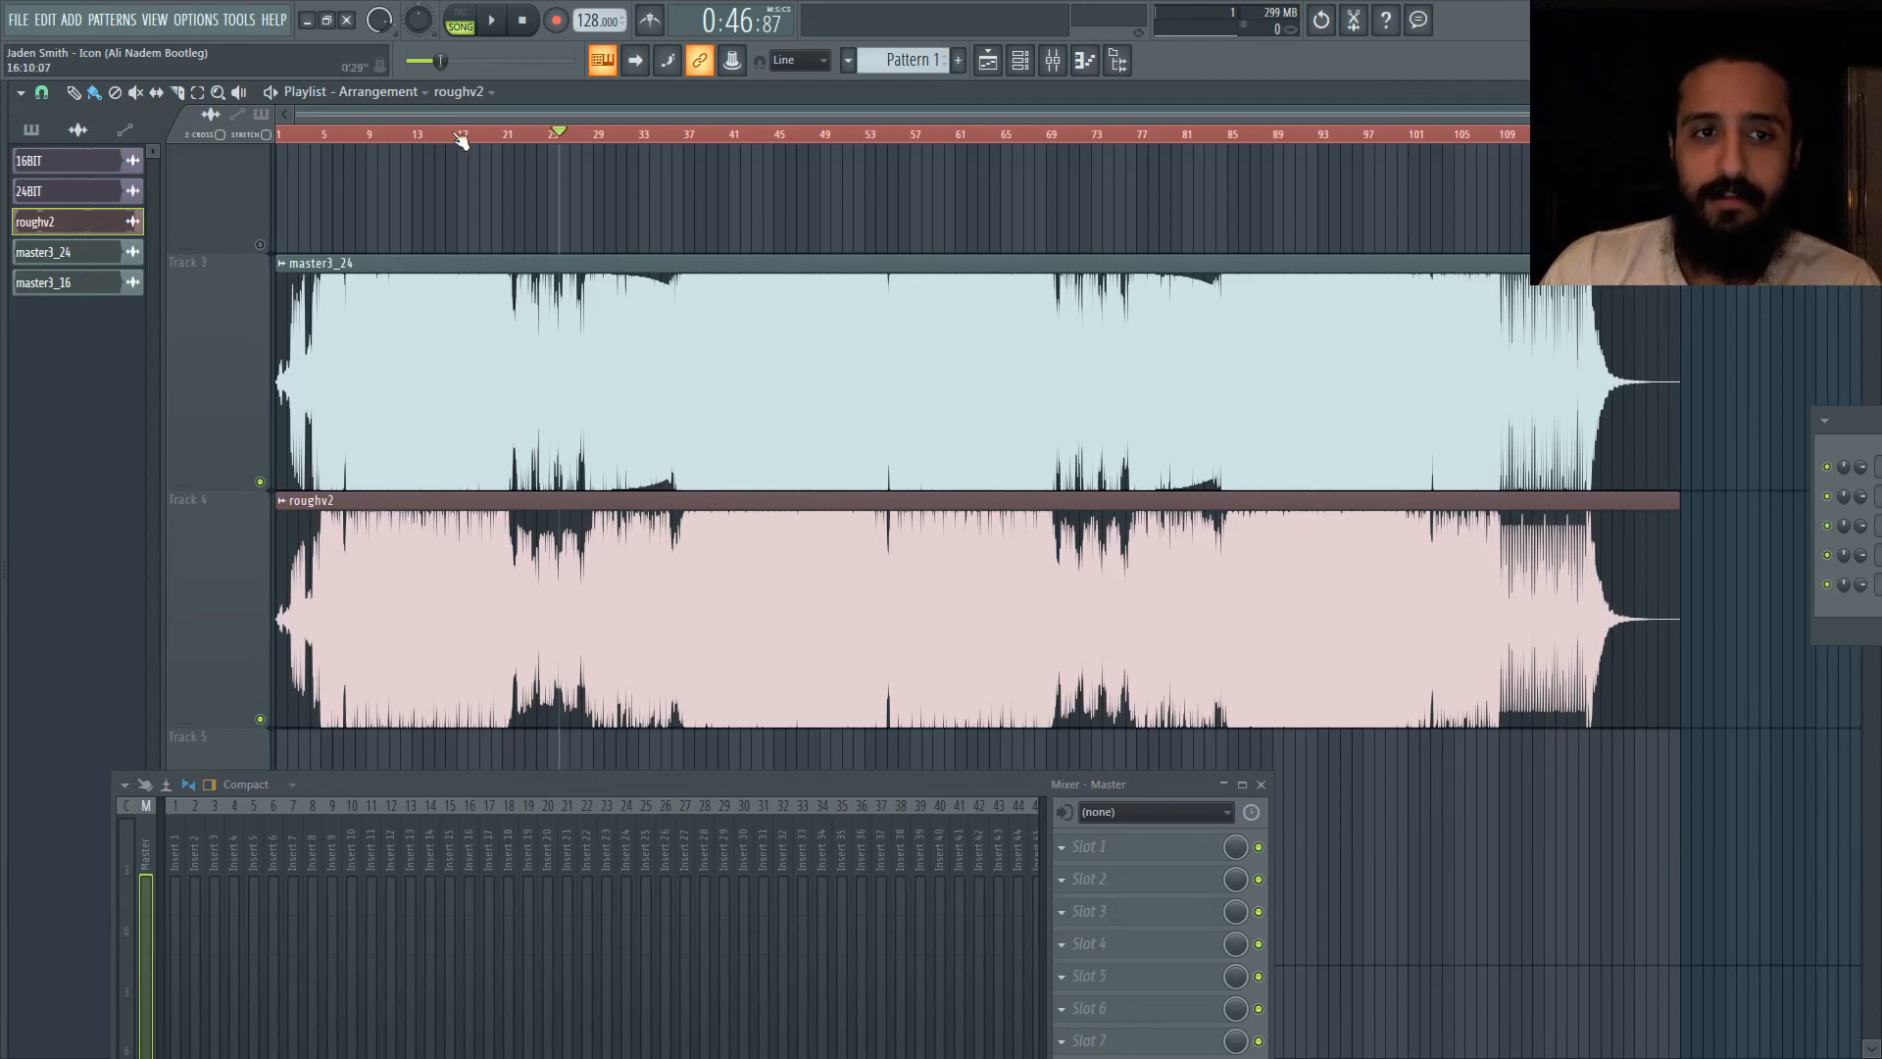
Step: Compare the master3_24 and roughv2 waveforms, moving the playhead to about bar 30 and then bar 37
drag(461, 138, 614, 155)
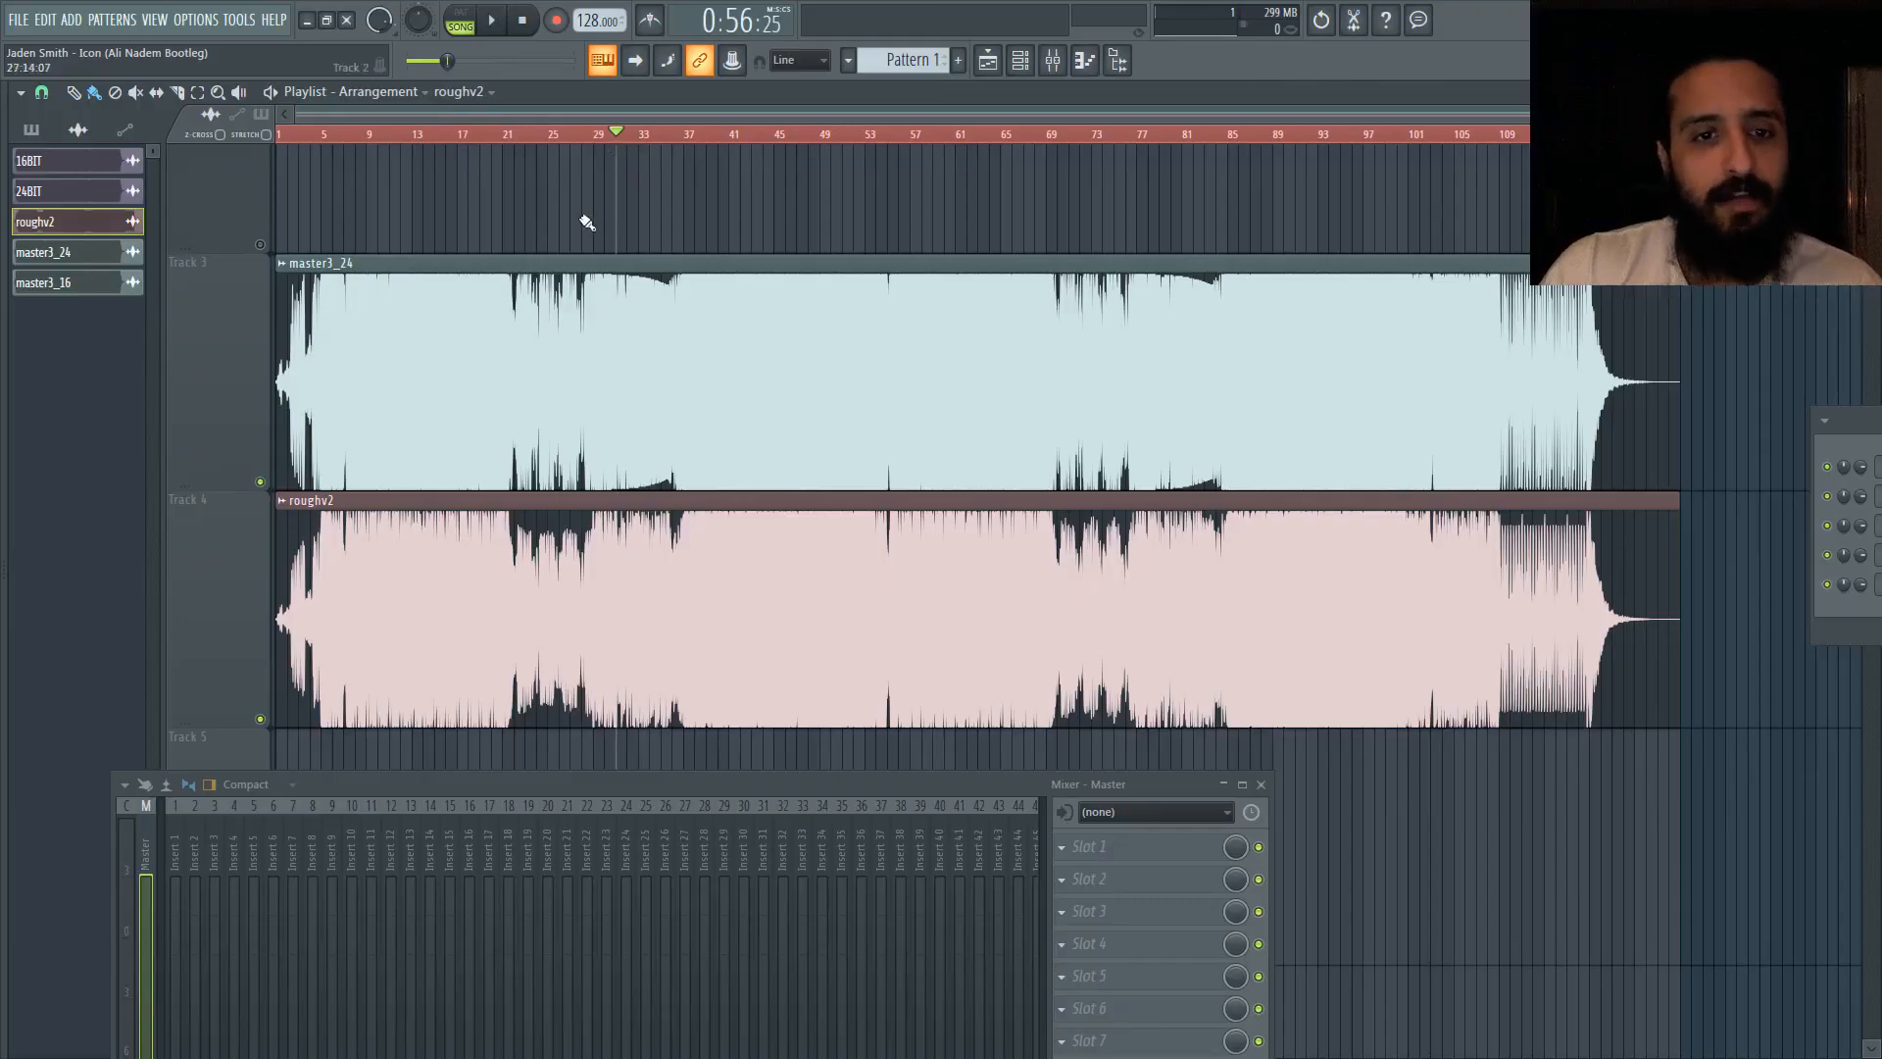
scroll(584, 225, up, 5)
drag(722, 143, 1010, 145)
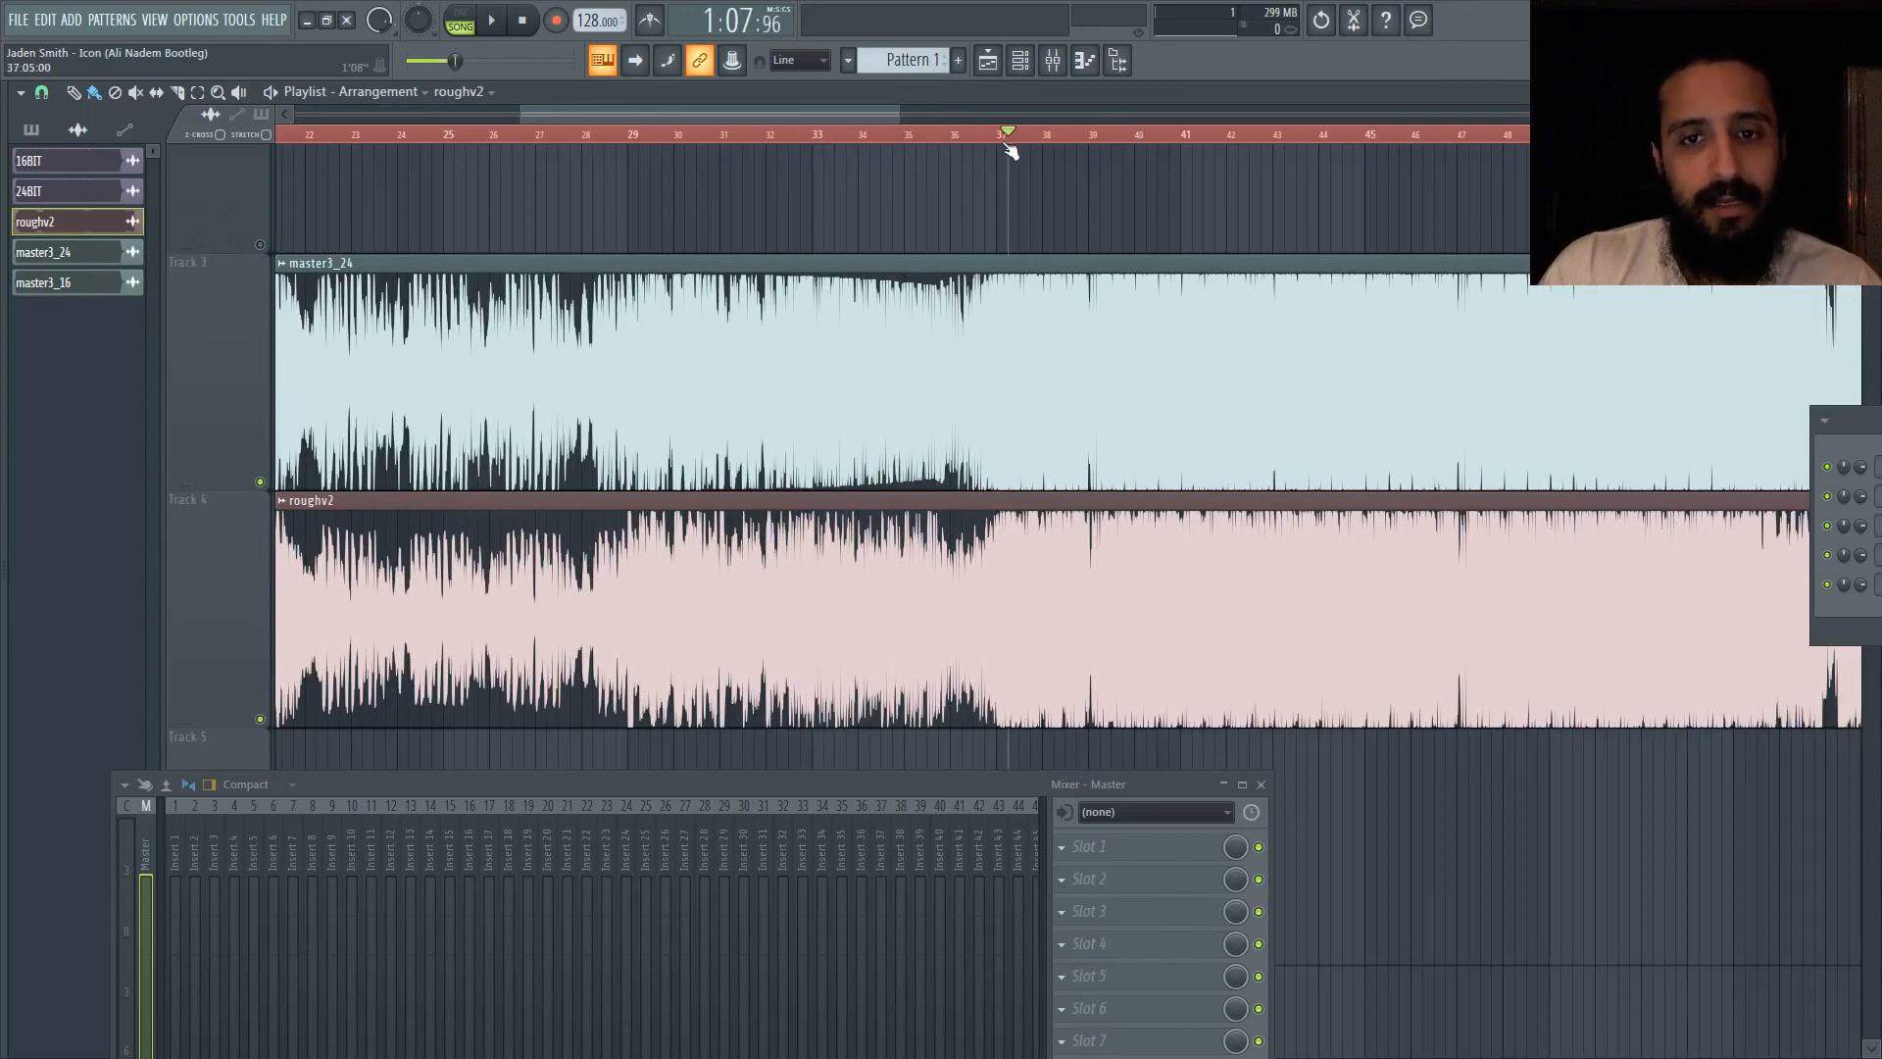
scroll(882, 235, down, 5)
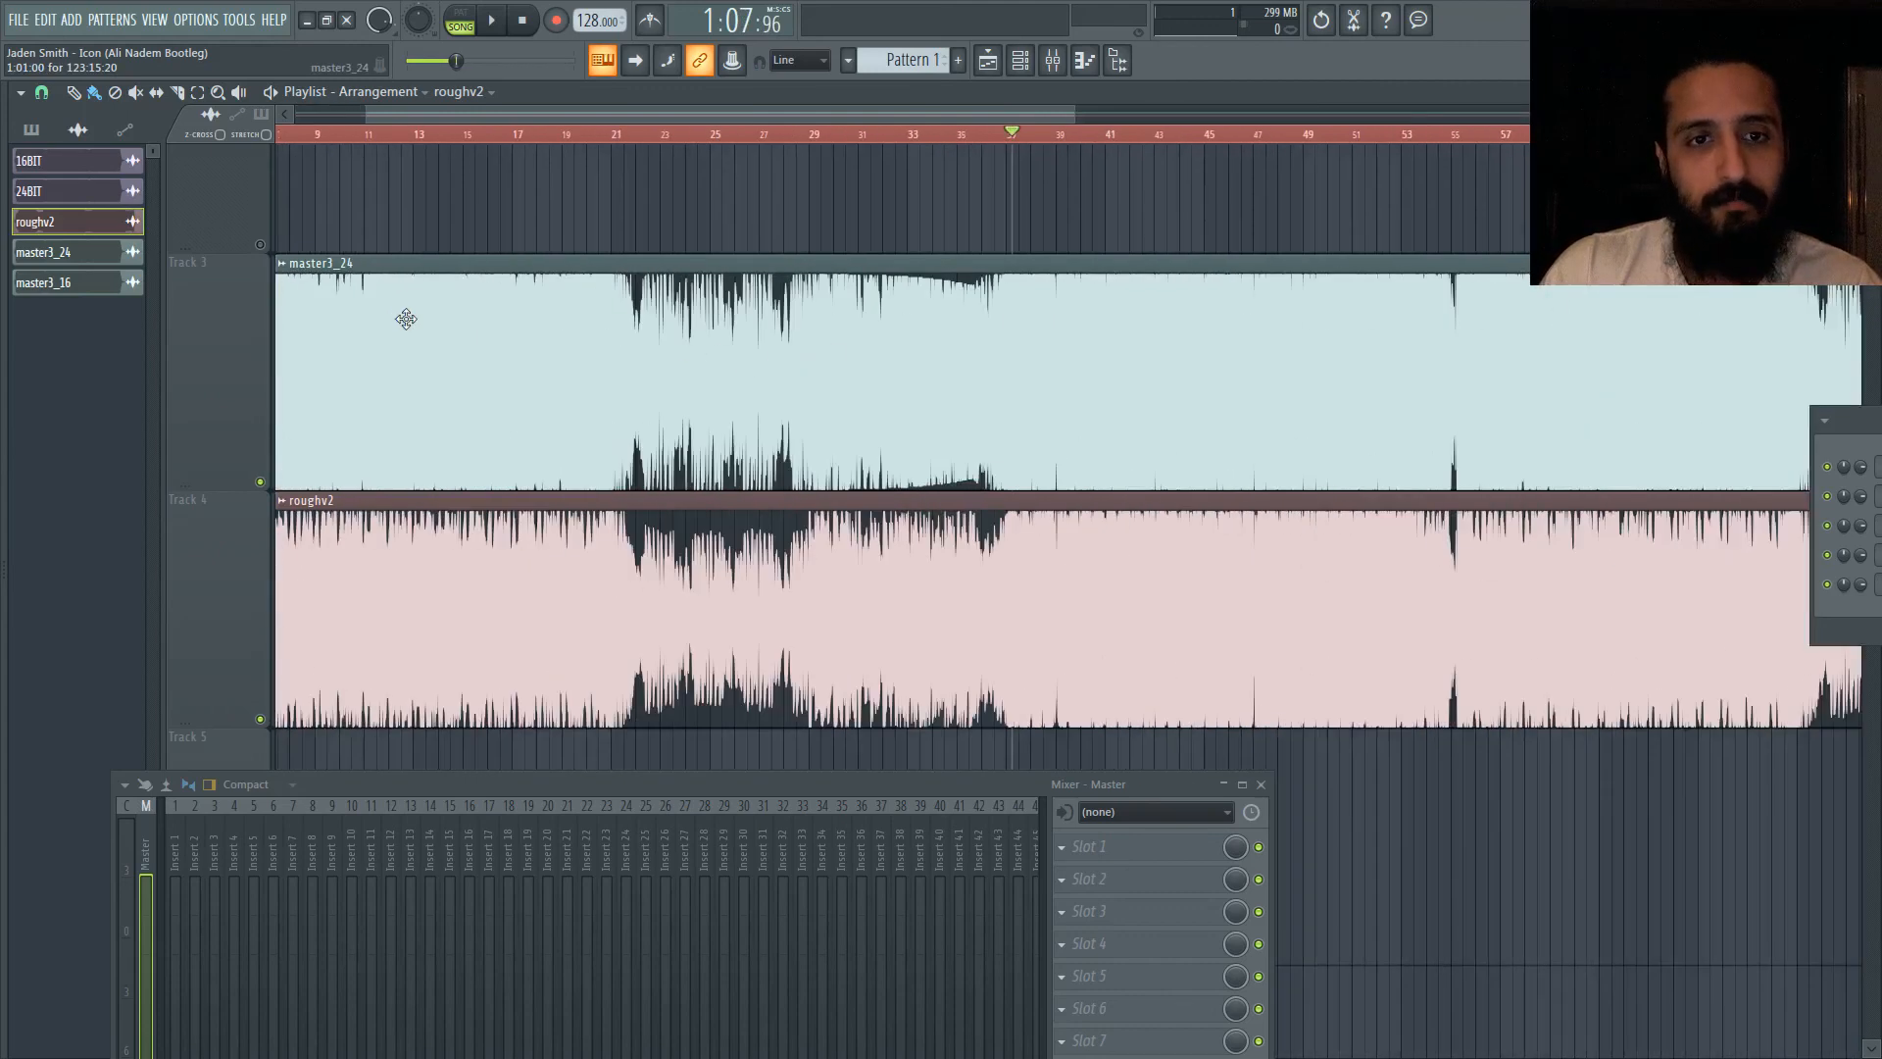
click(1068, 939)
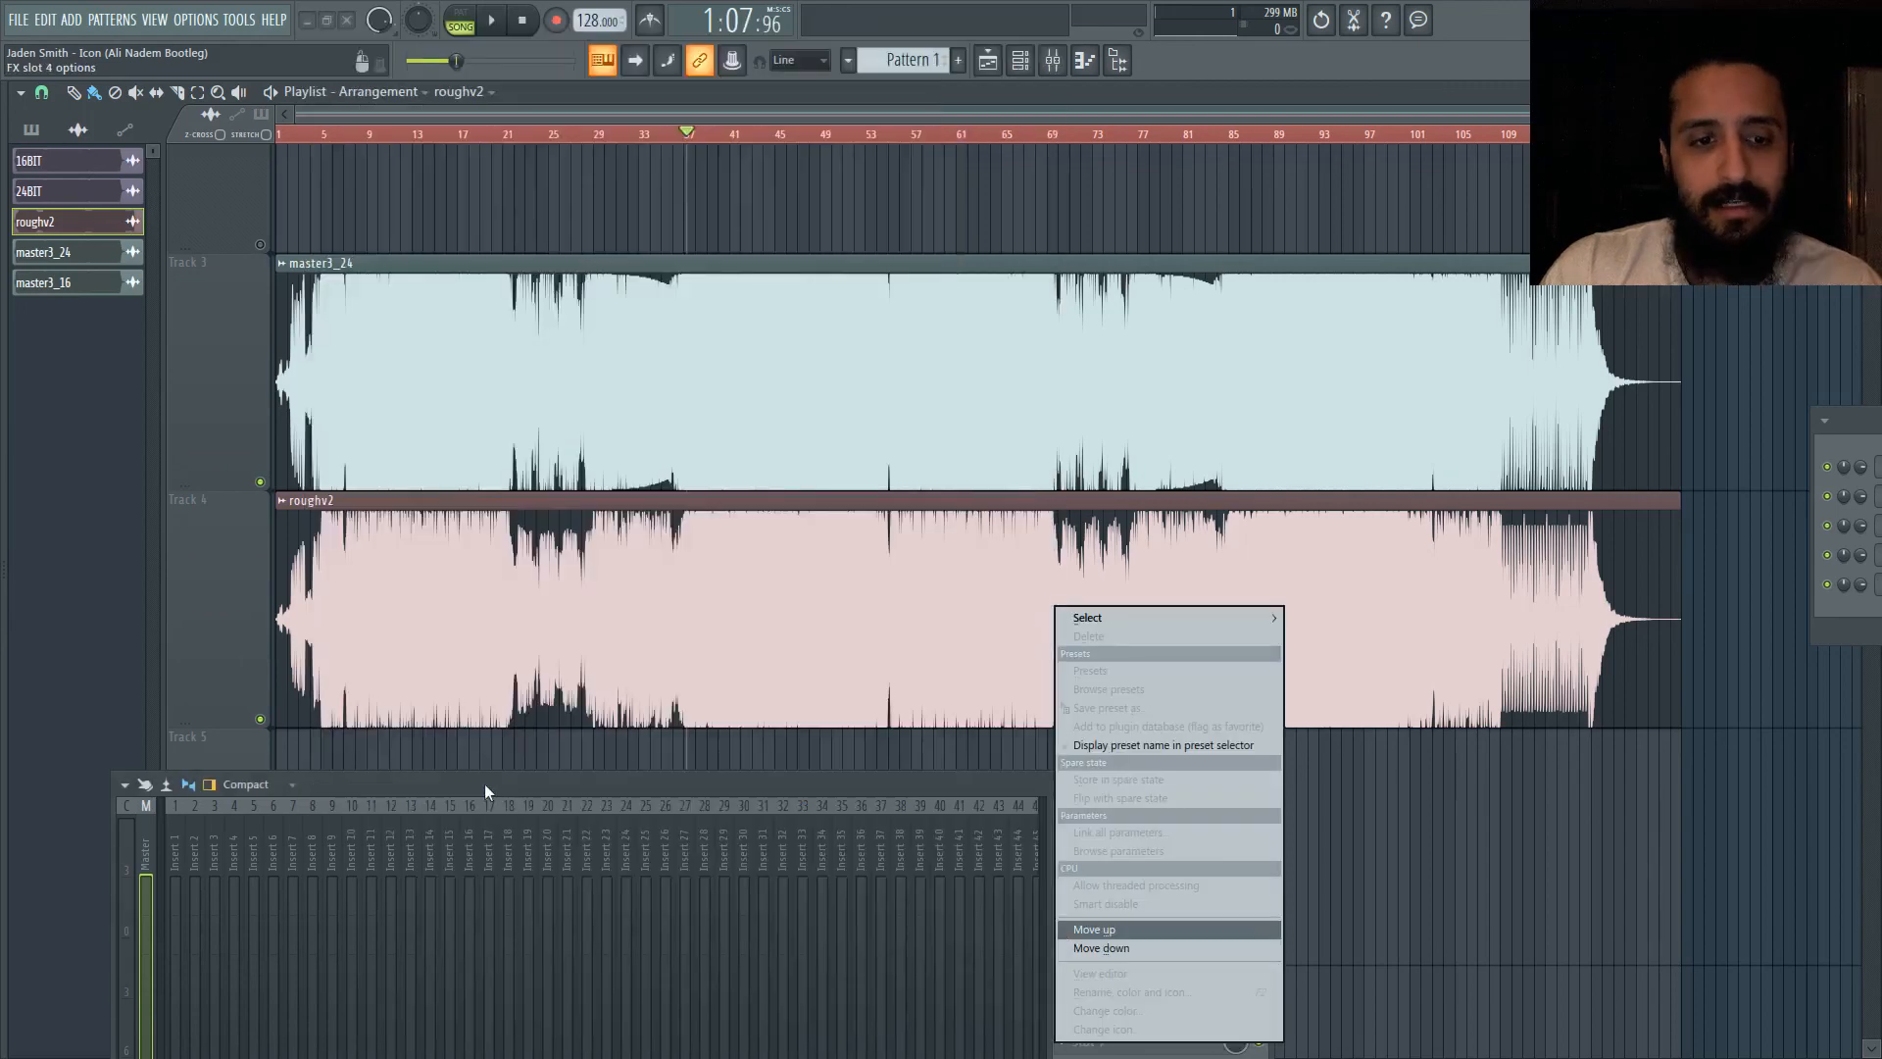
click(484, 790)
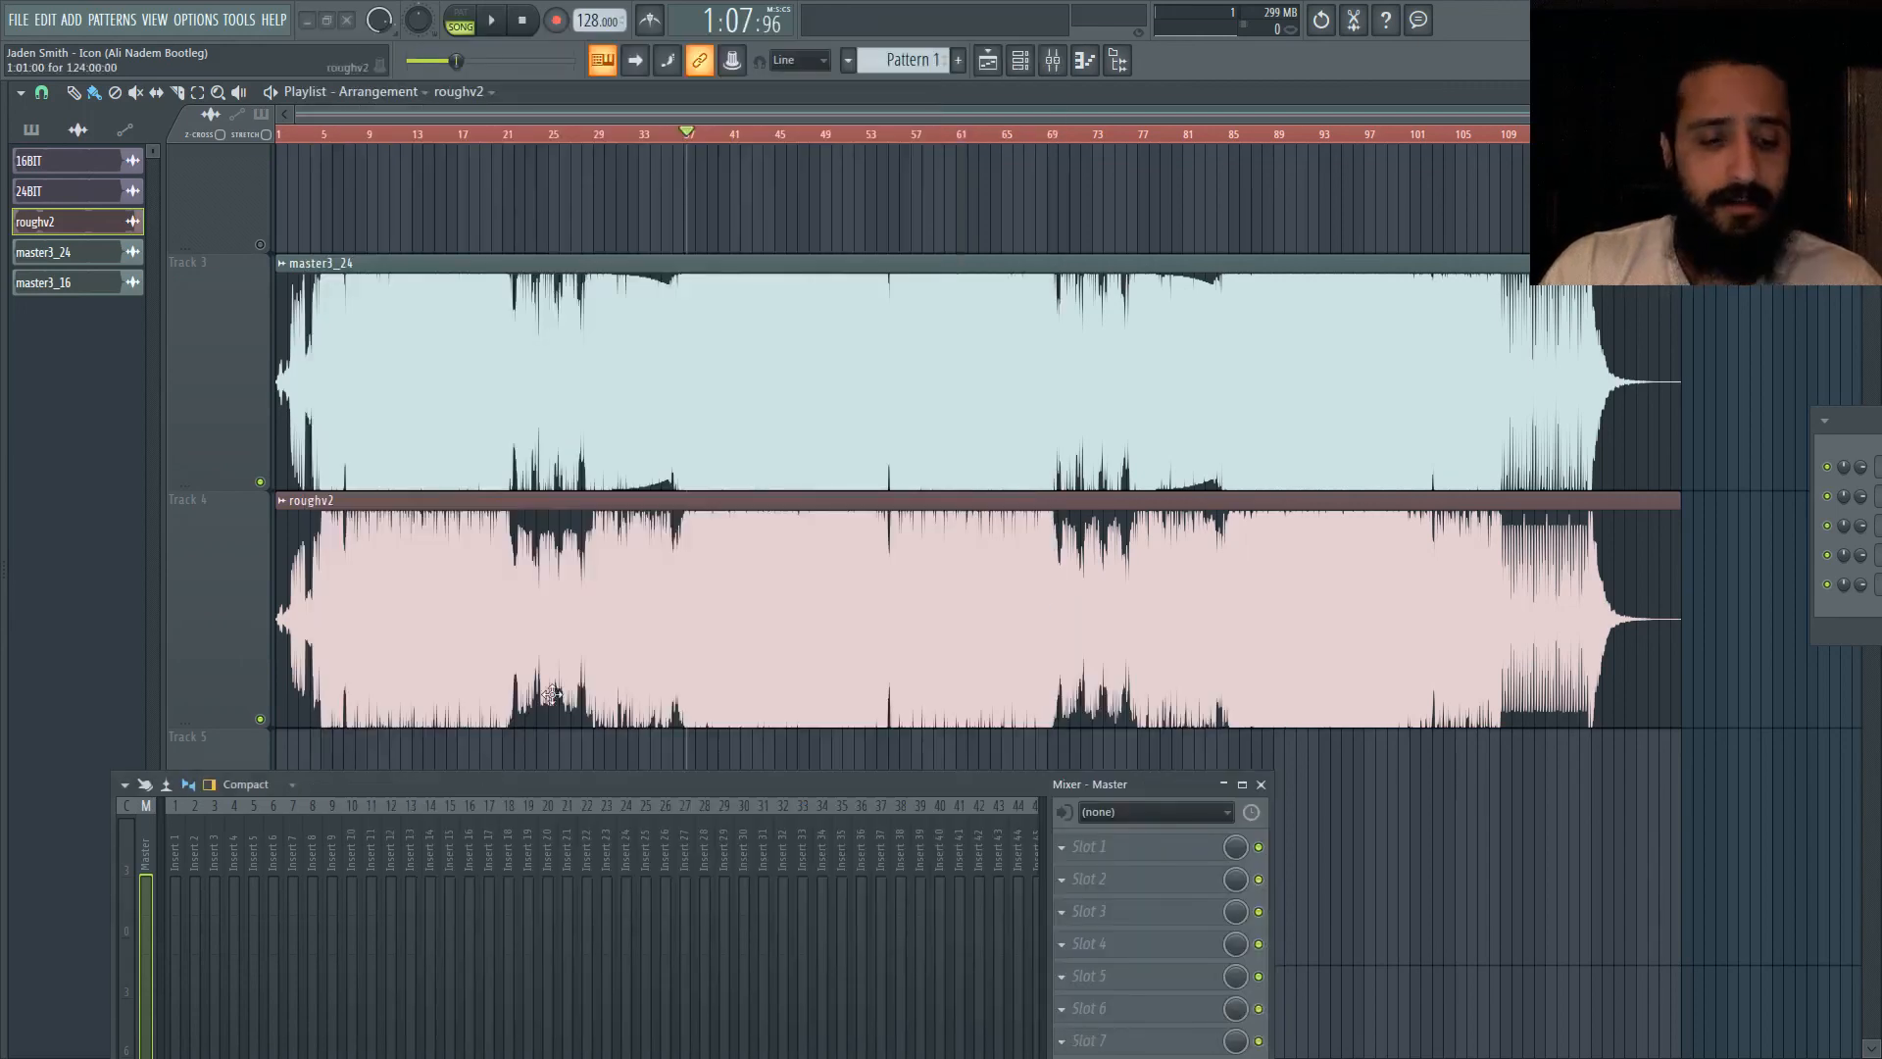
Step: Switch back to the FL Studio project with the mastering chain and reposition the mixer to expose its faders
key(alt+Tab)
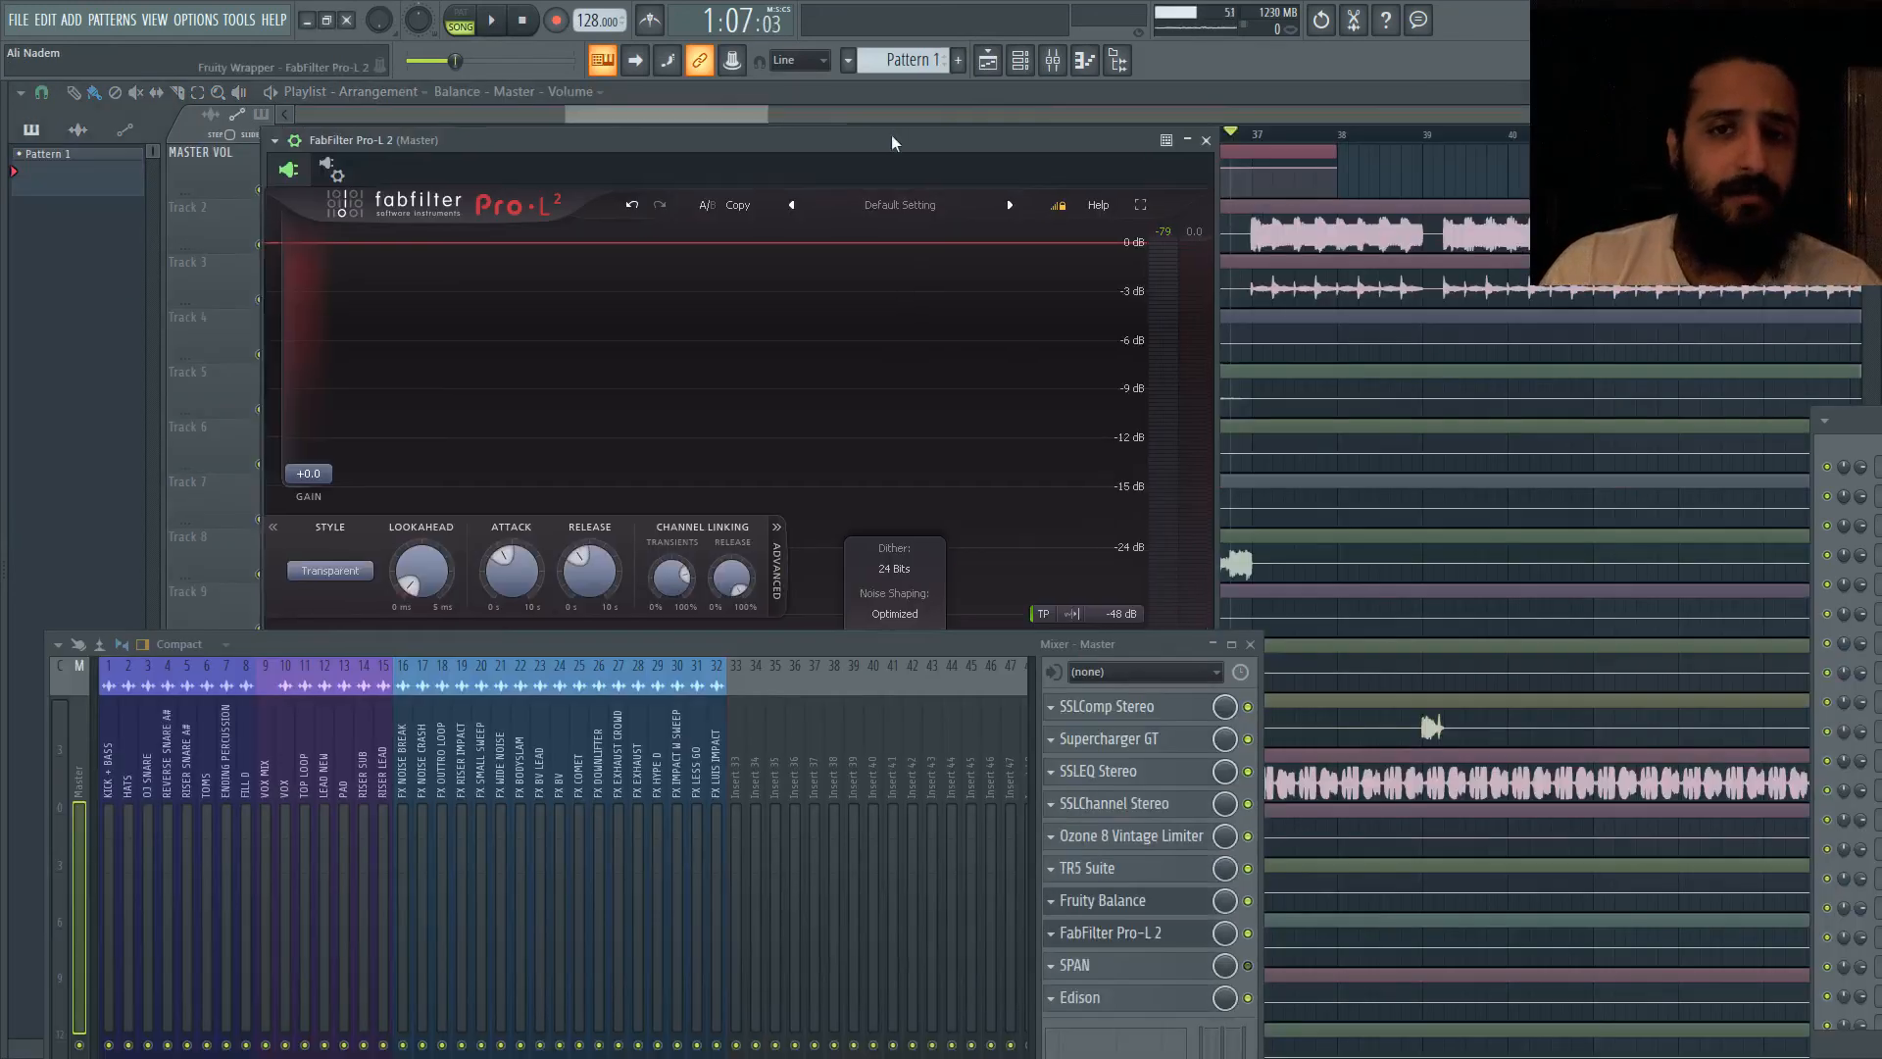
drag(891, 135, 920, 139)
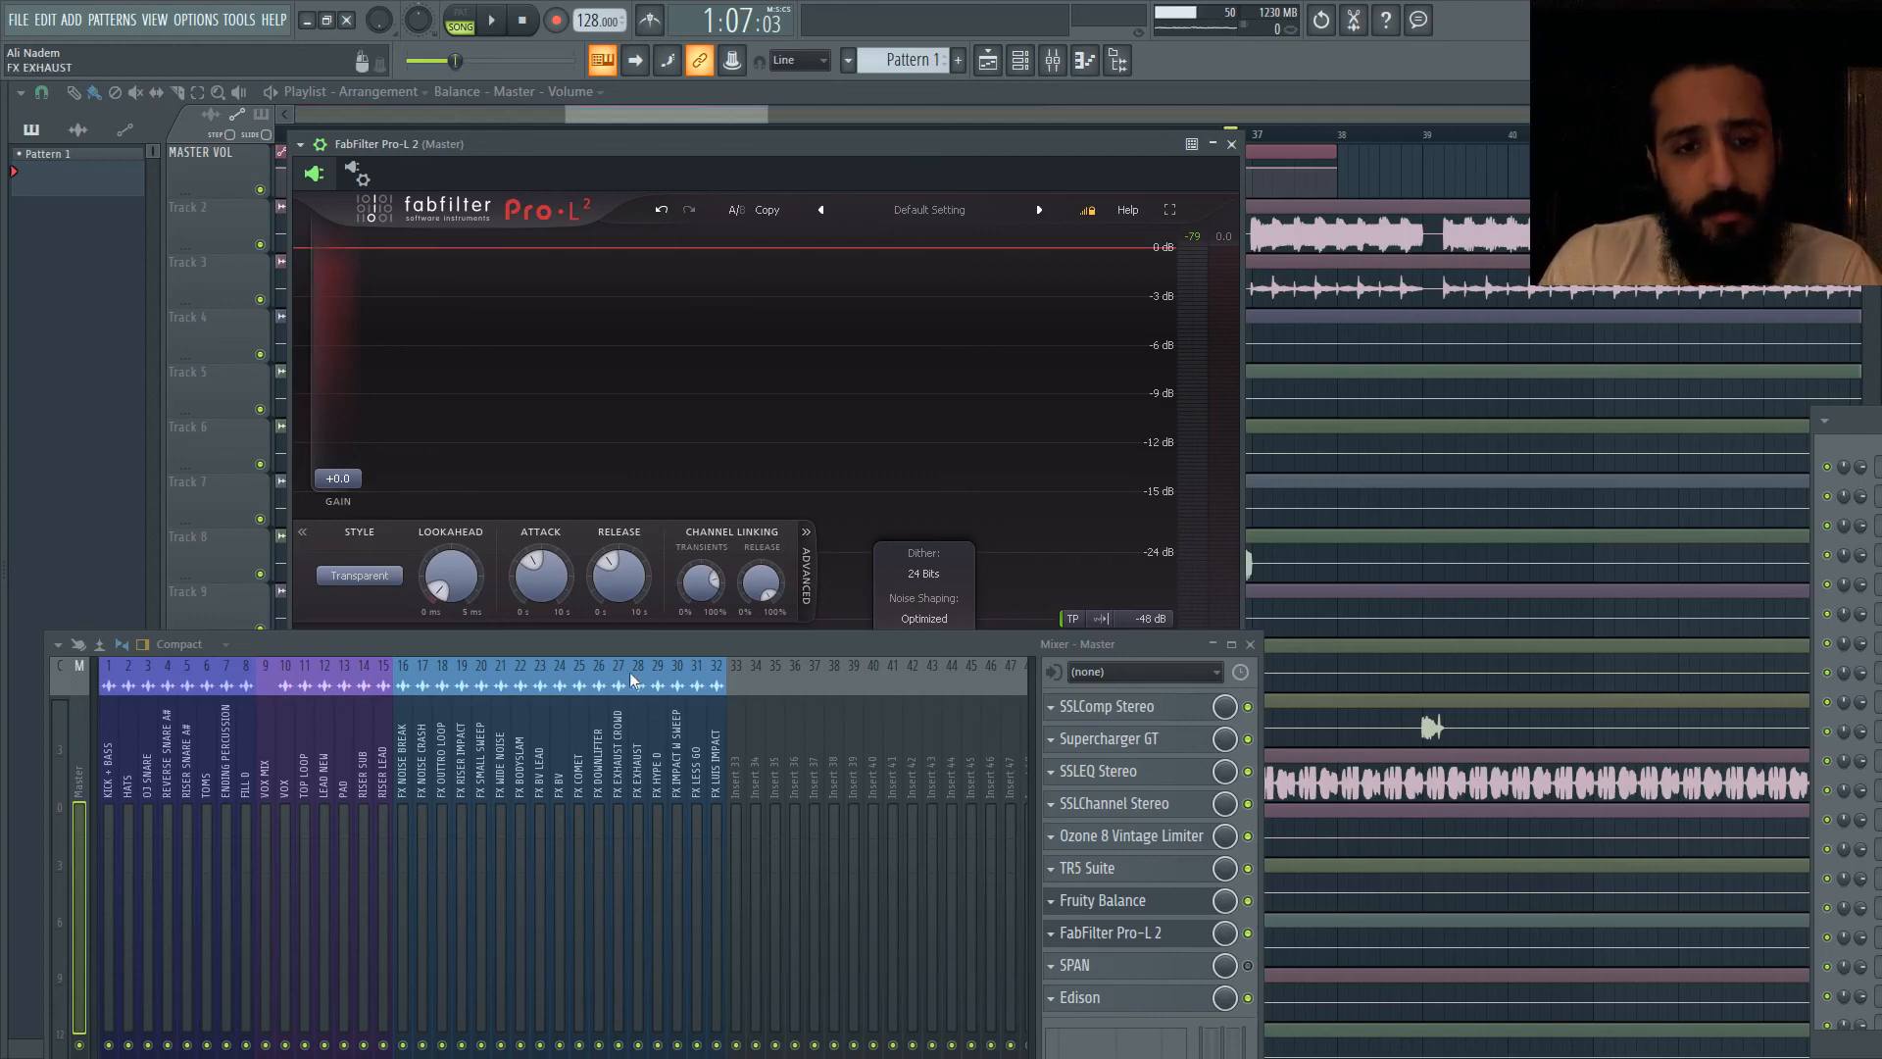
drag(633, 647, 819, 74)
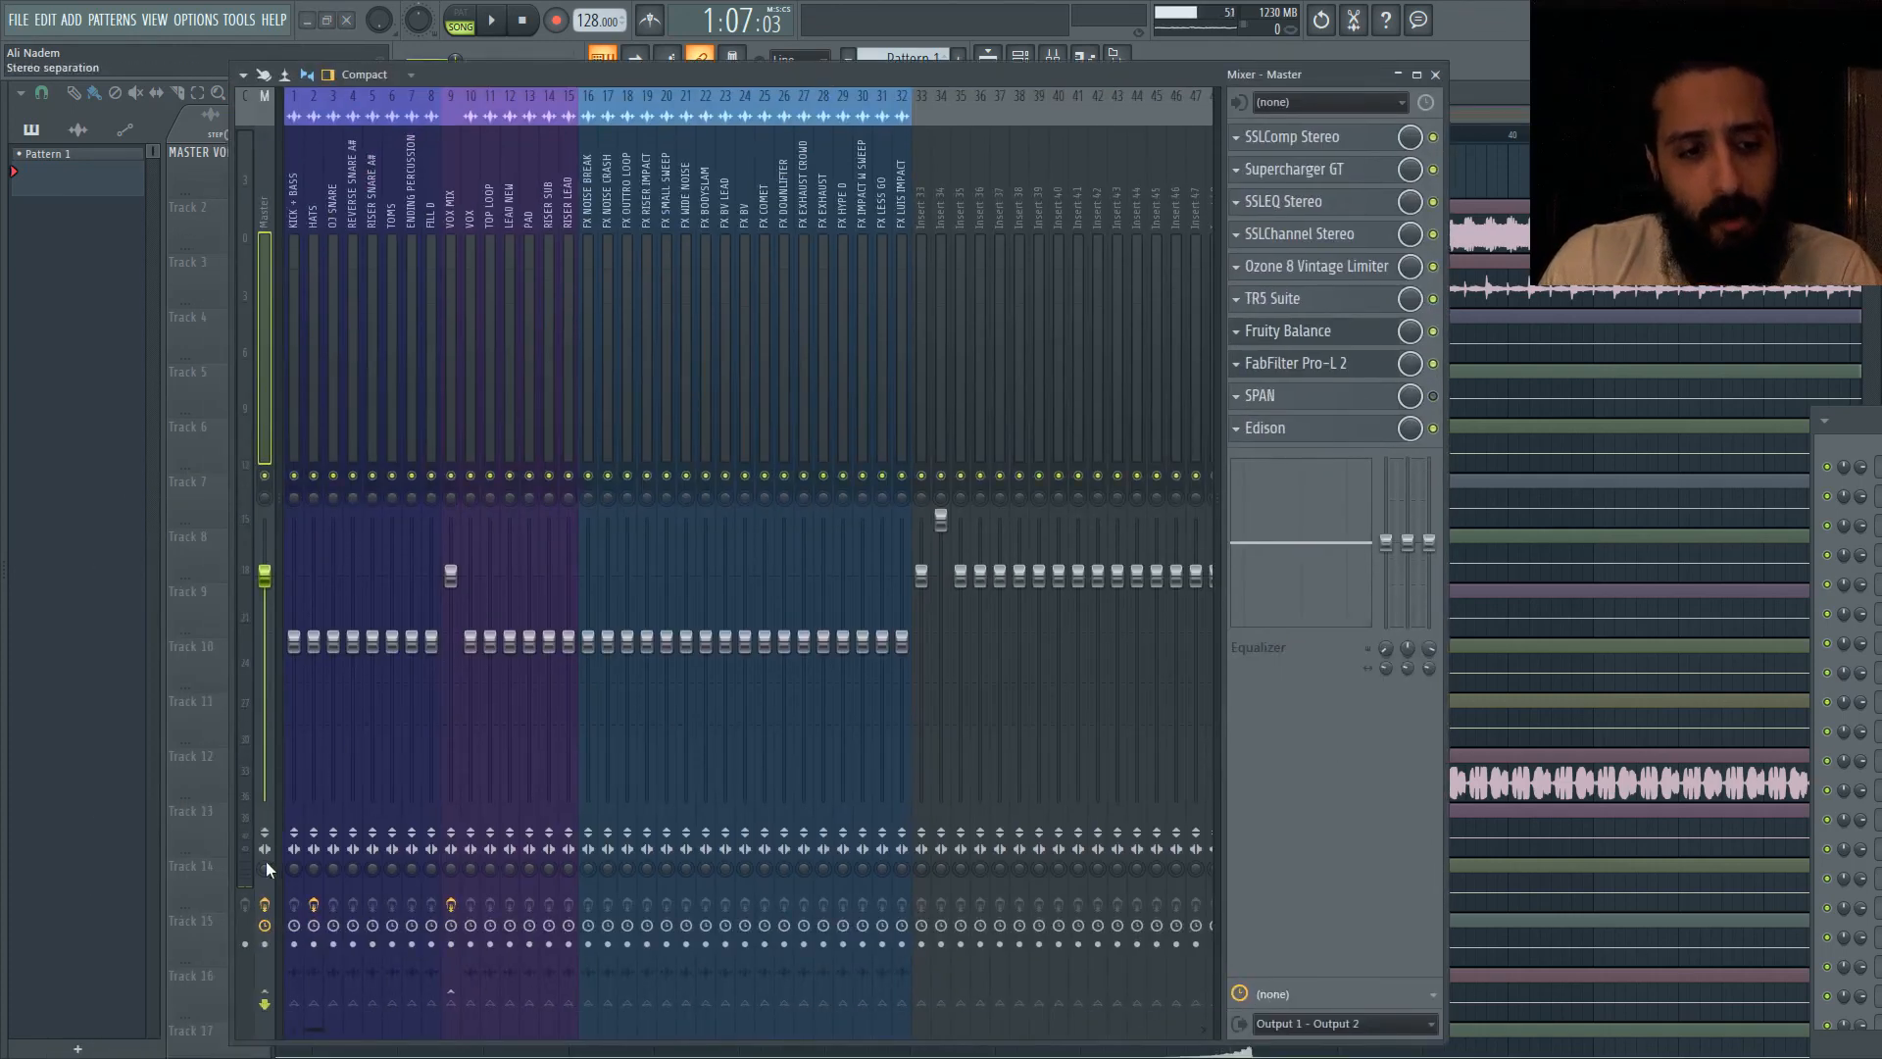
Step: Demonstrate the master channel's stereo separation at 100% merged and reset it to default
drag(265, 868, 265, 921)
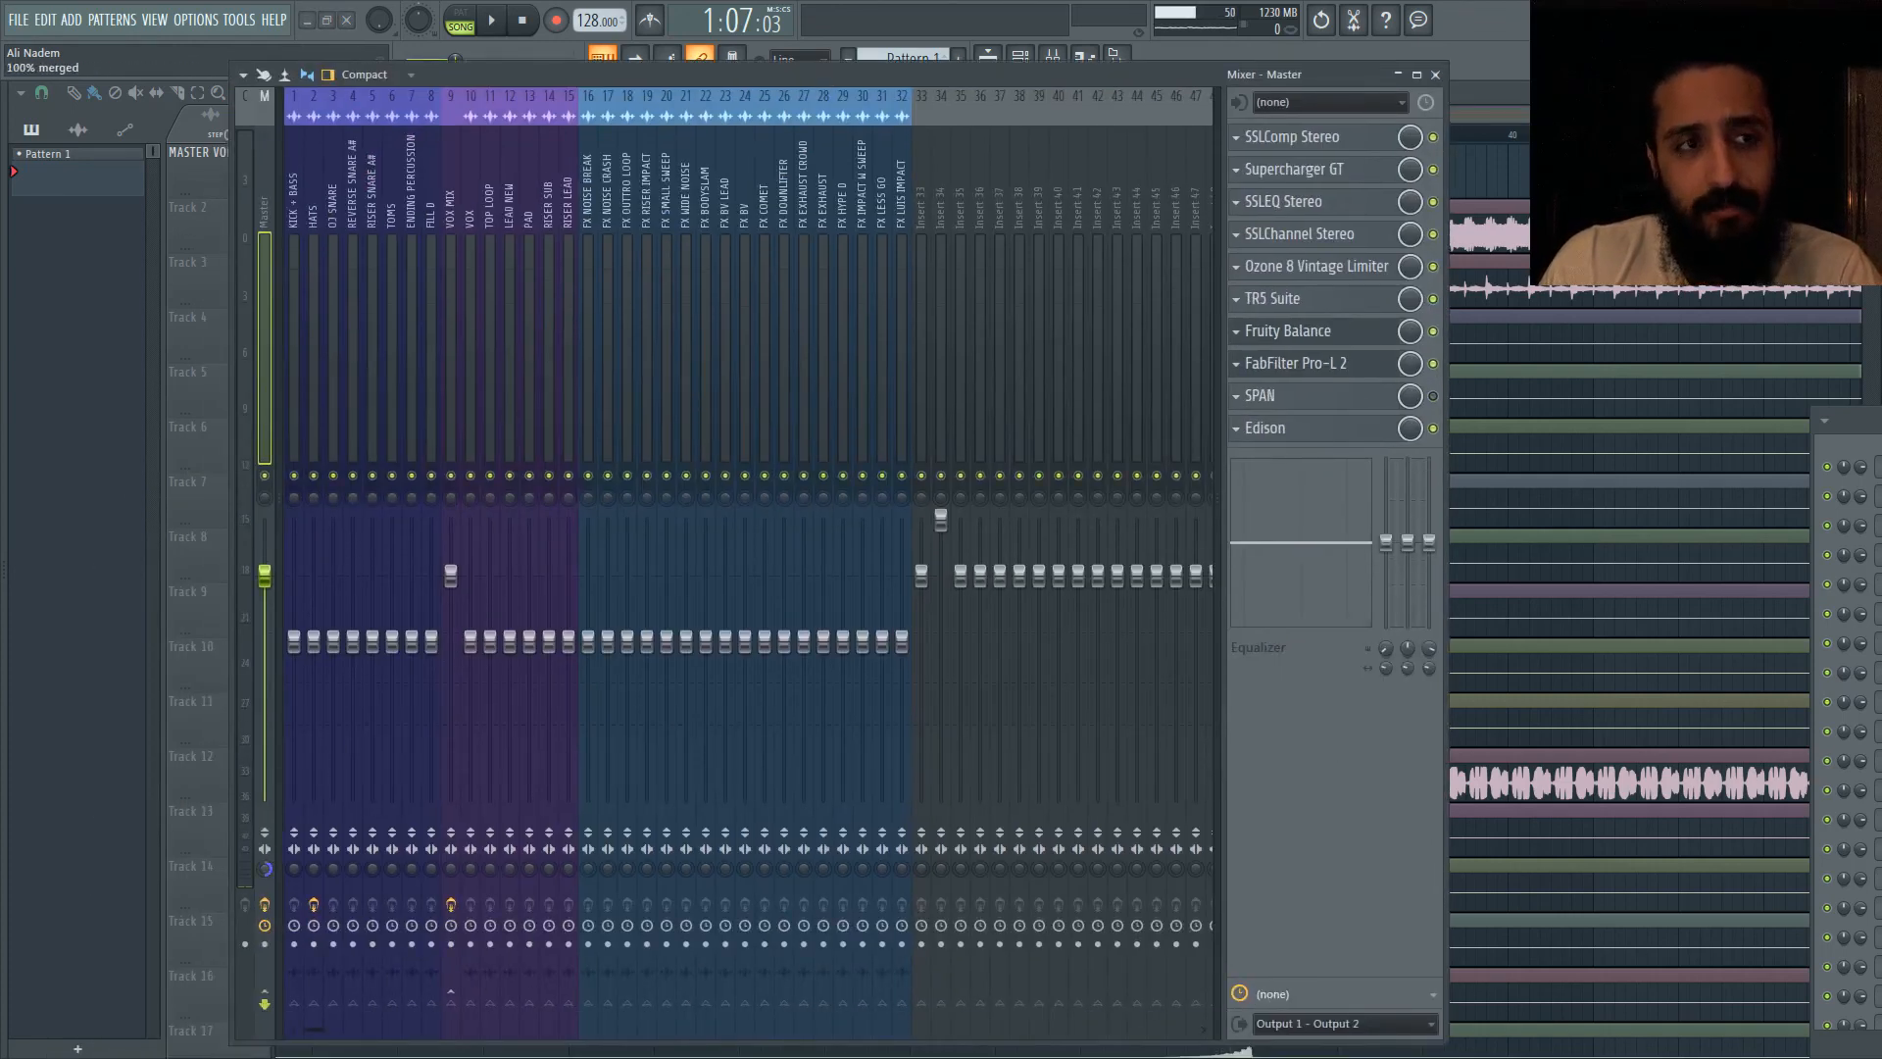
right_click(265, 865)
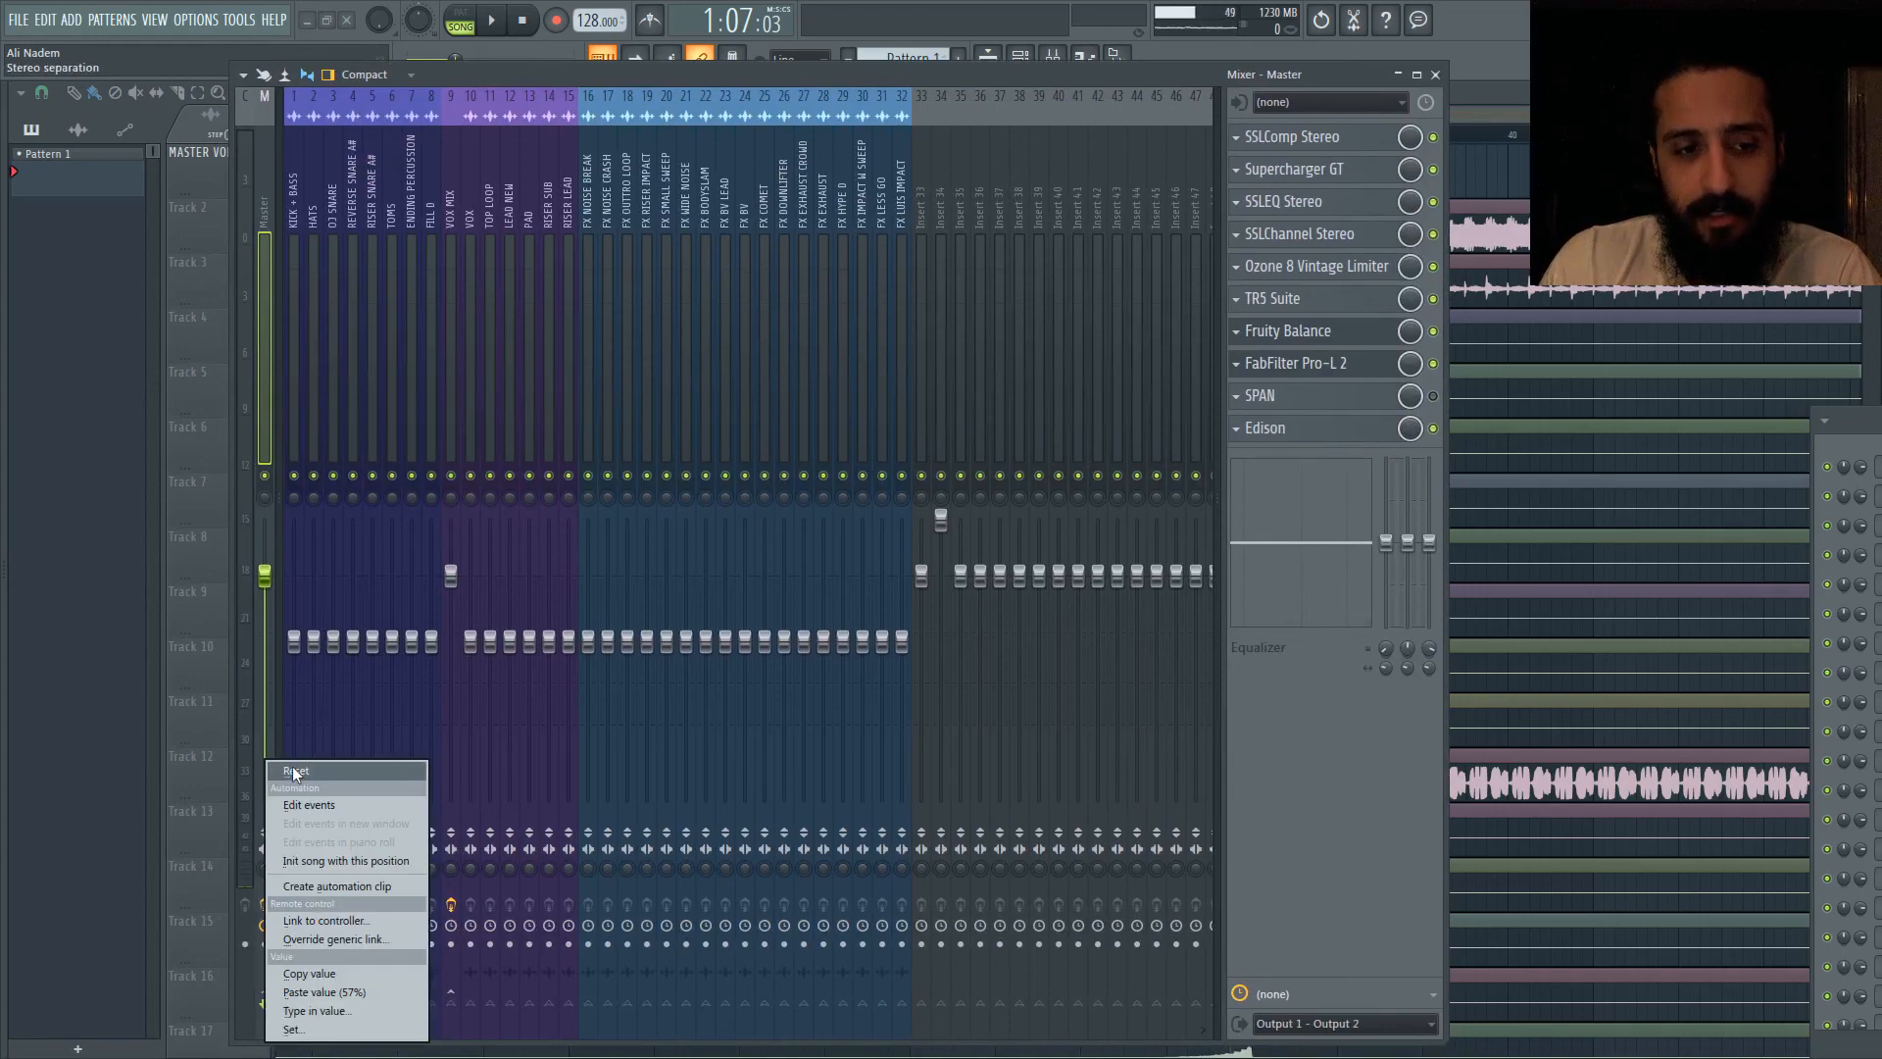
click(292, 770)
drag(545, 80, 586, 721)
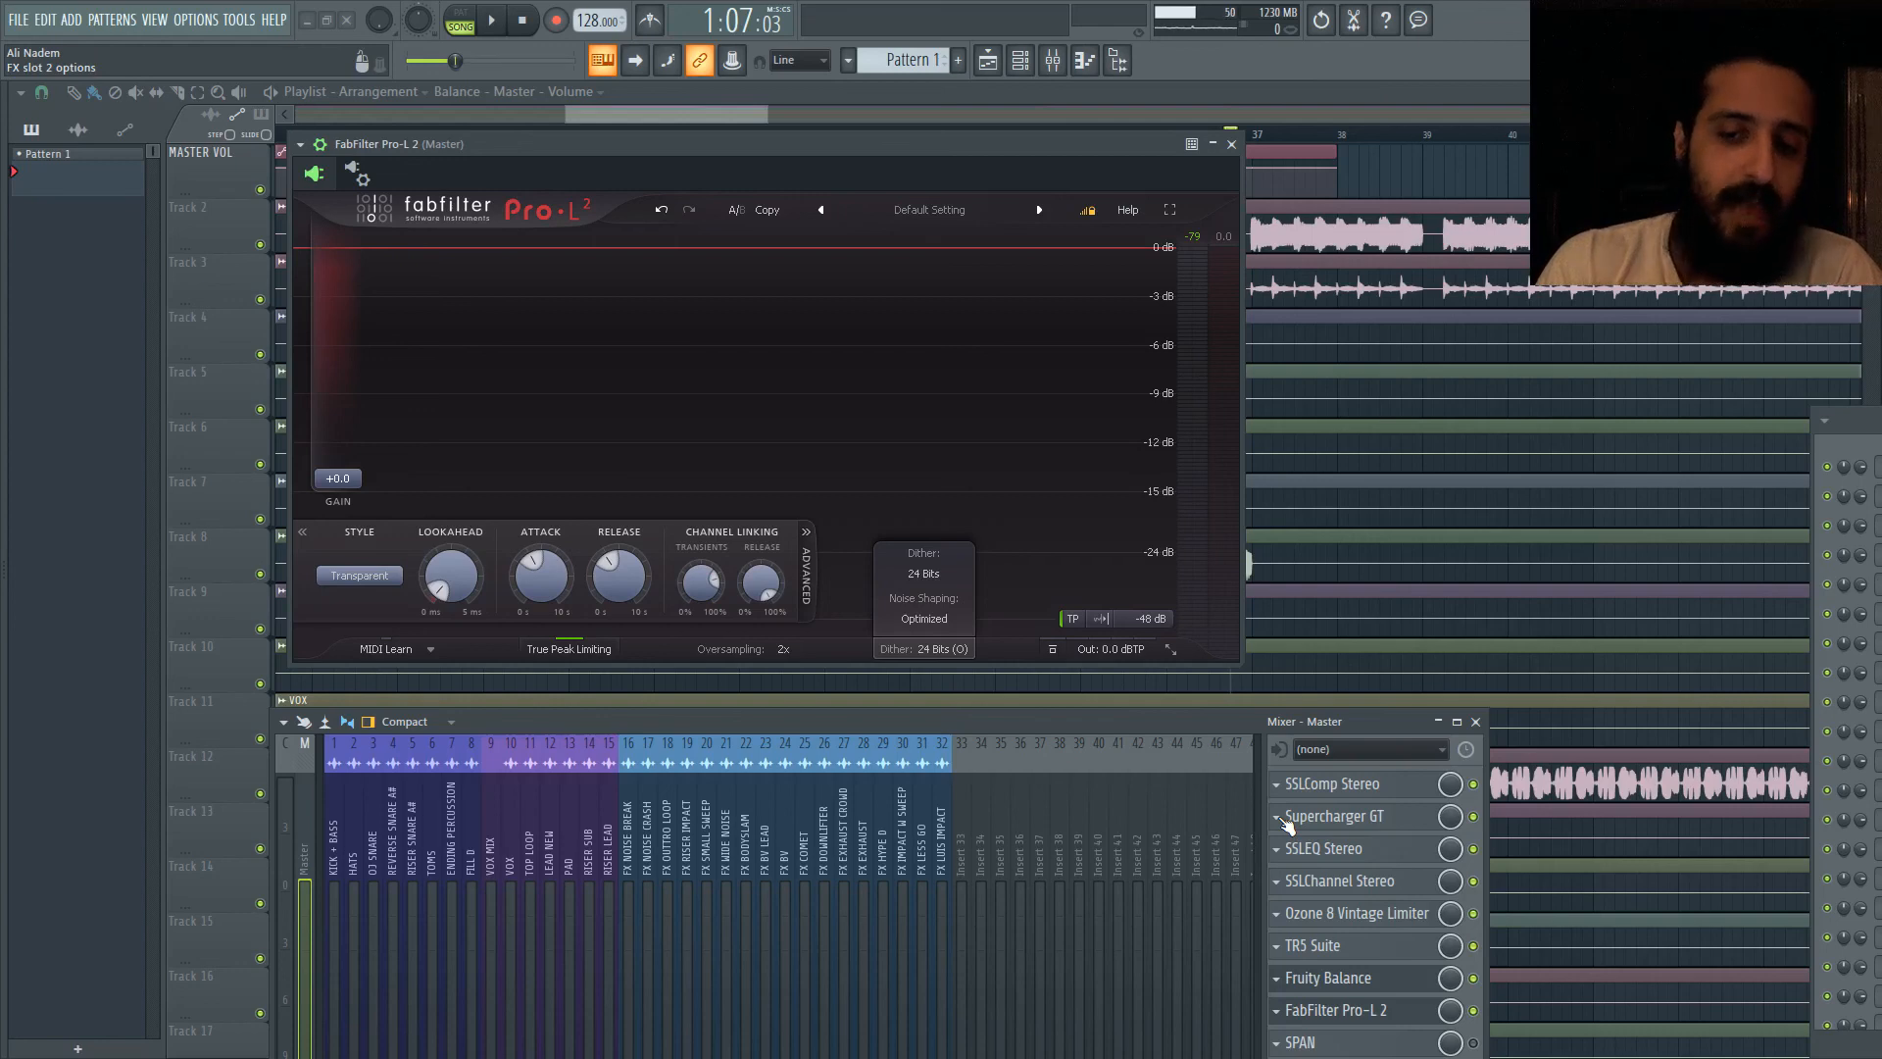
drag(1193, 716, 1179, 415)
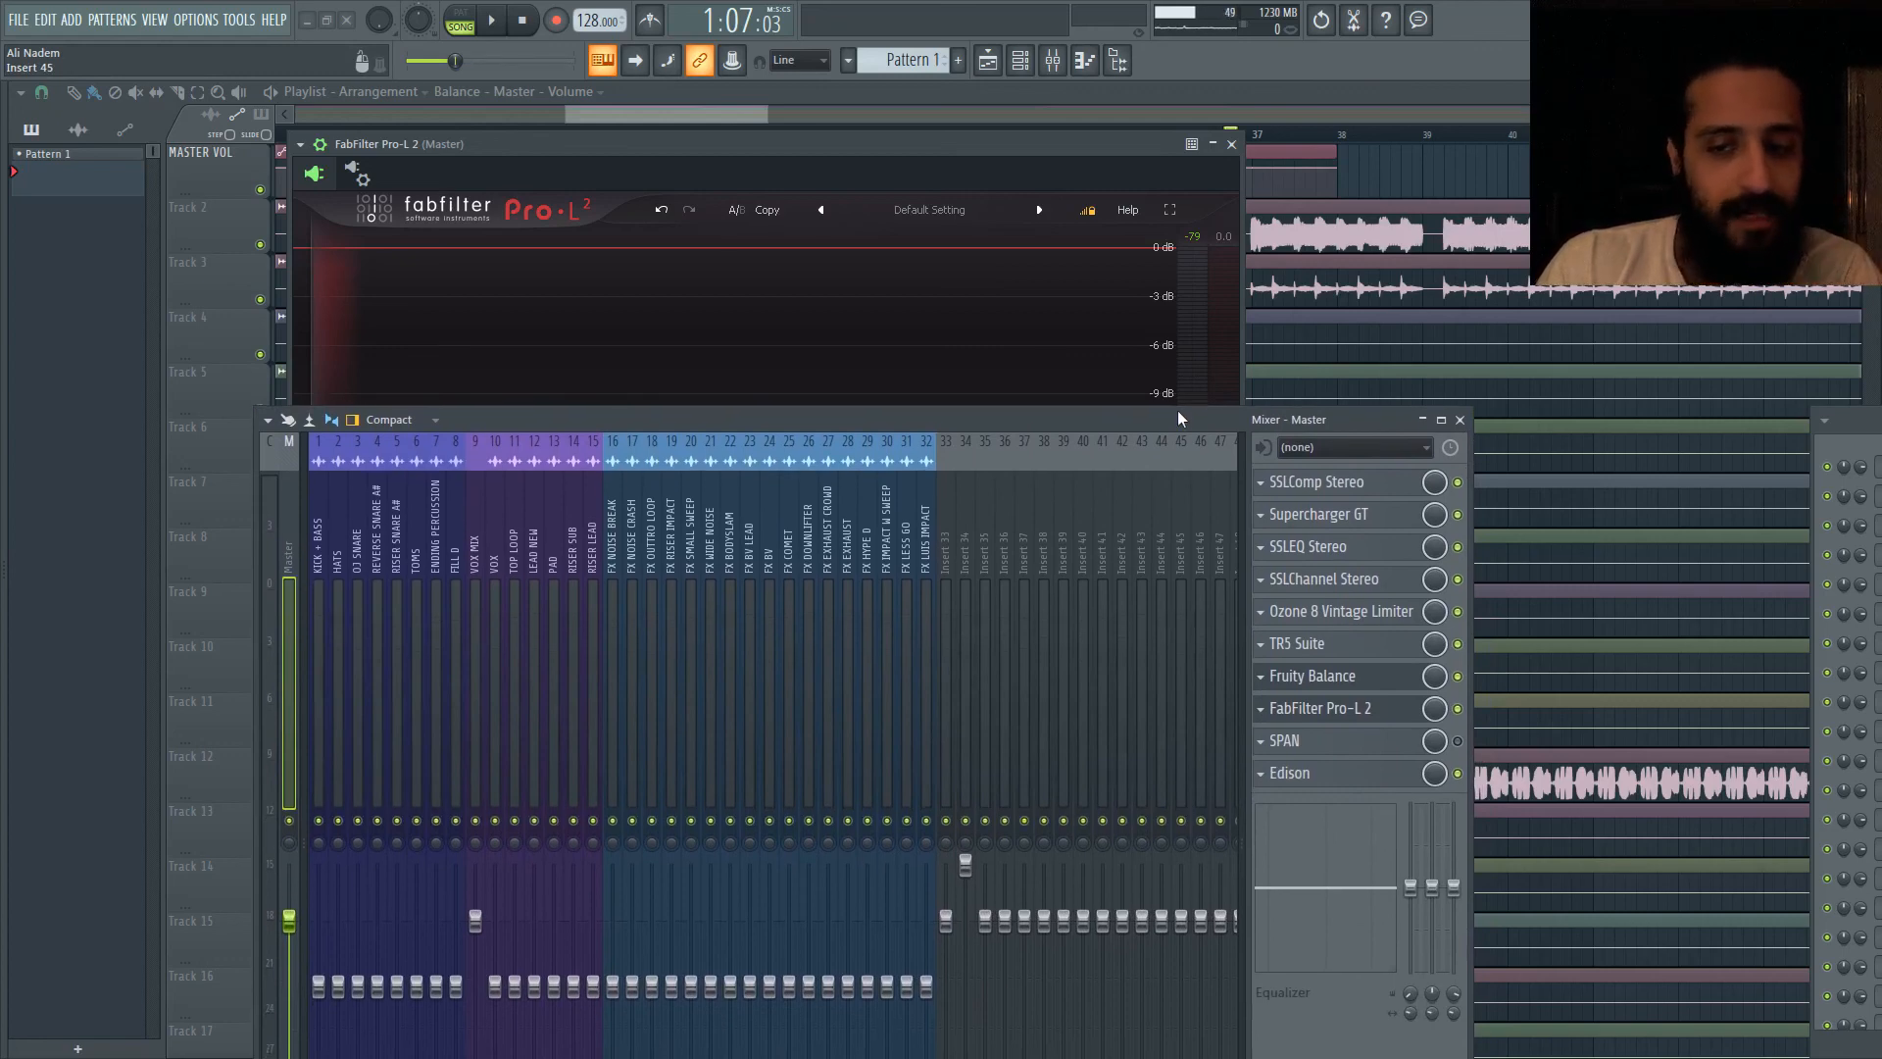
drag(1178, 410, 1151, 434)
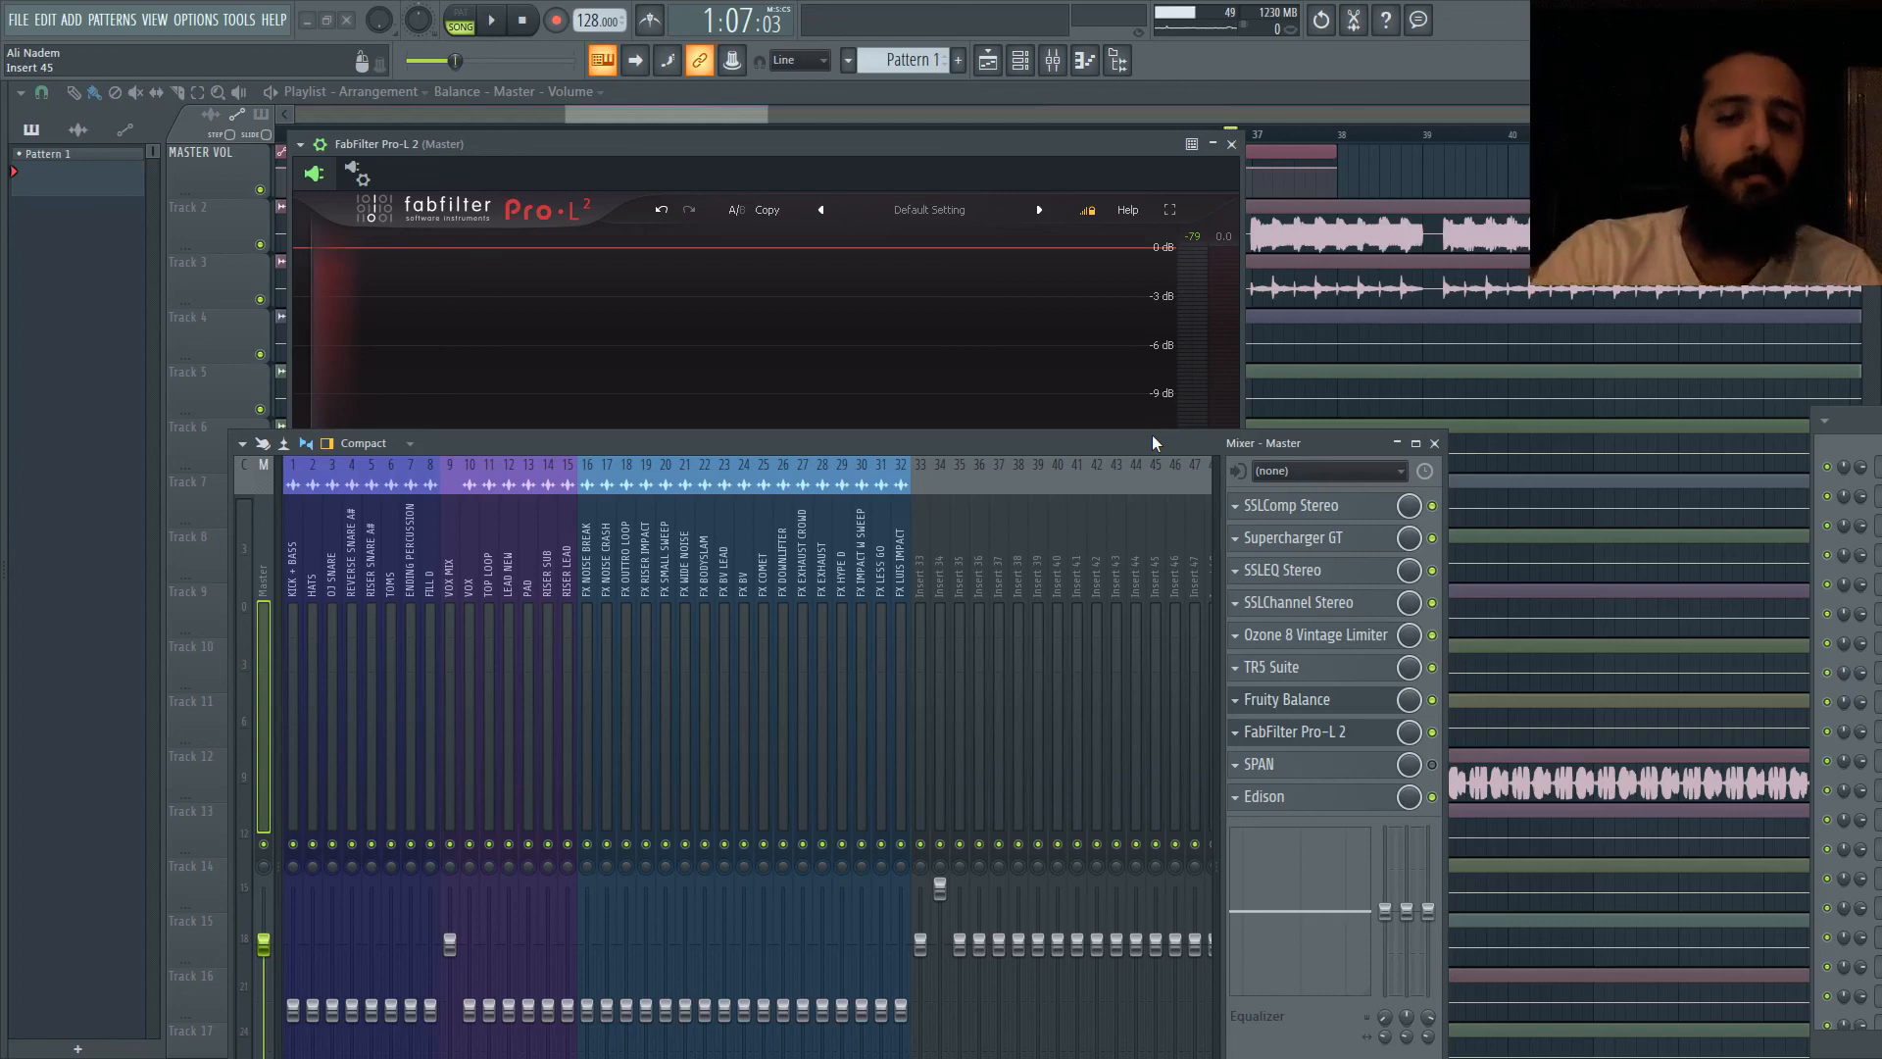
Step: Select the VOX mixer channel and reposition the mixer so its full-length faders and routing are exposed
drag(1153, 443, 1173, 189)
click(506, 292)
click(487, 294)
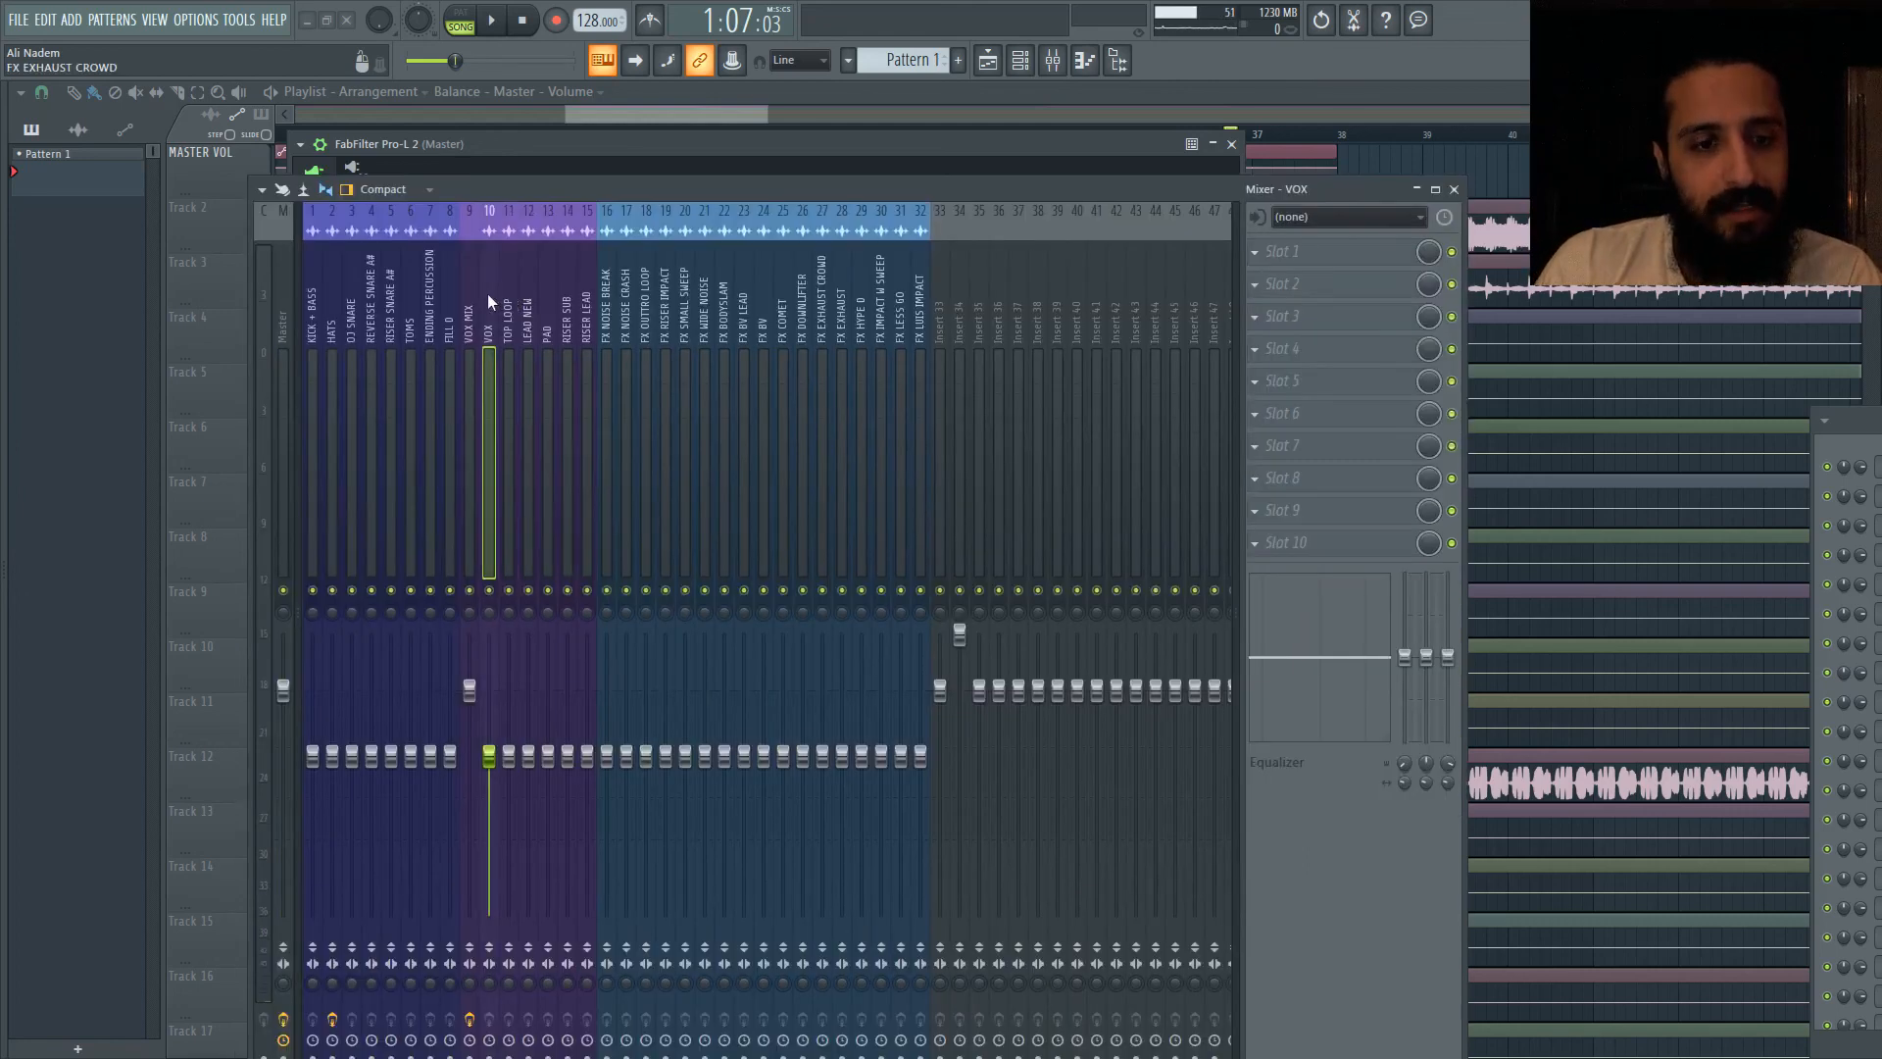
drag(519, 190, 590, 80)
Step: Lower the volume faders of Insert 34, Insert 35 (to about -11.9 dB) and, slightly, Insert 36
click(1016, 184)
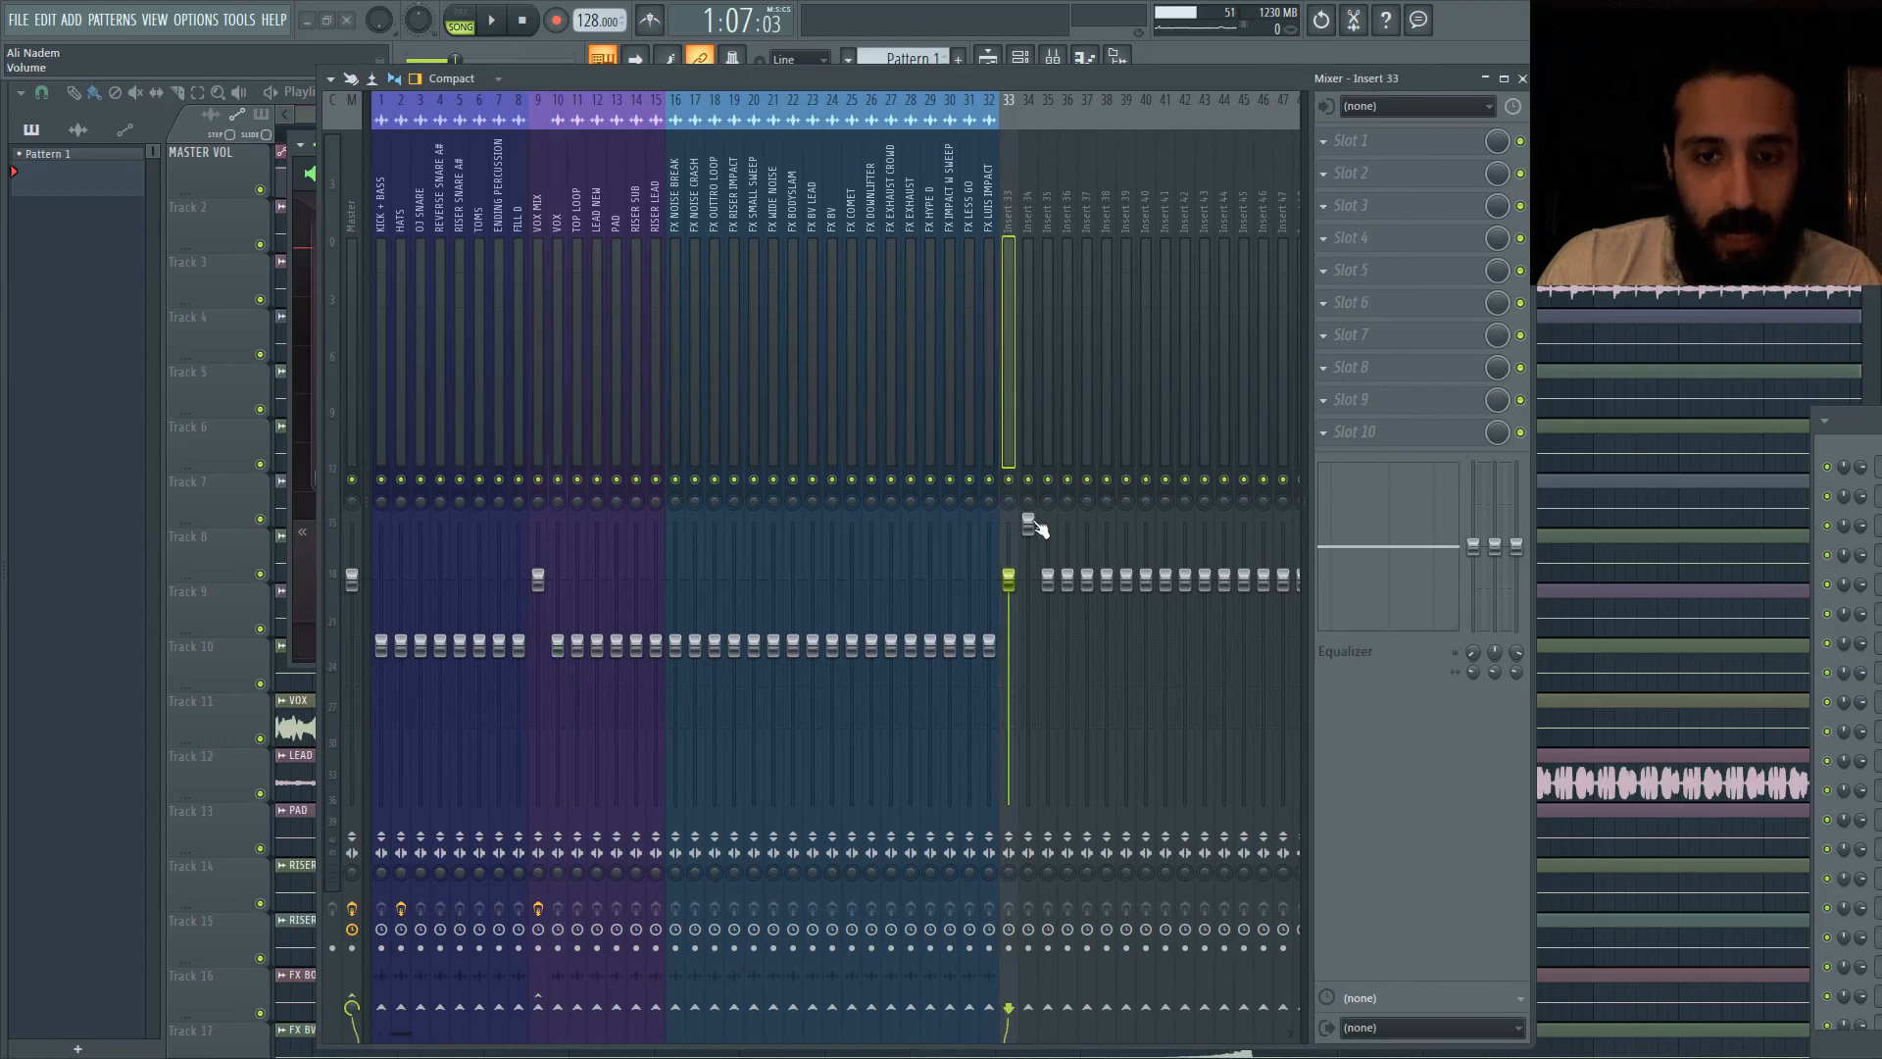
drag(1027, 524, 1047, 684)
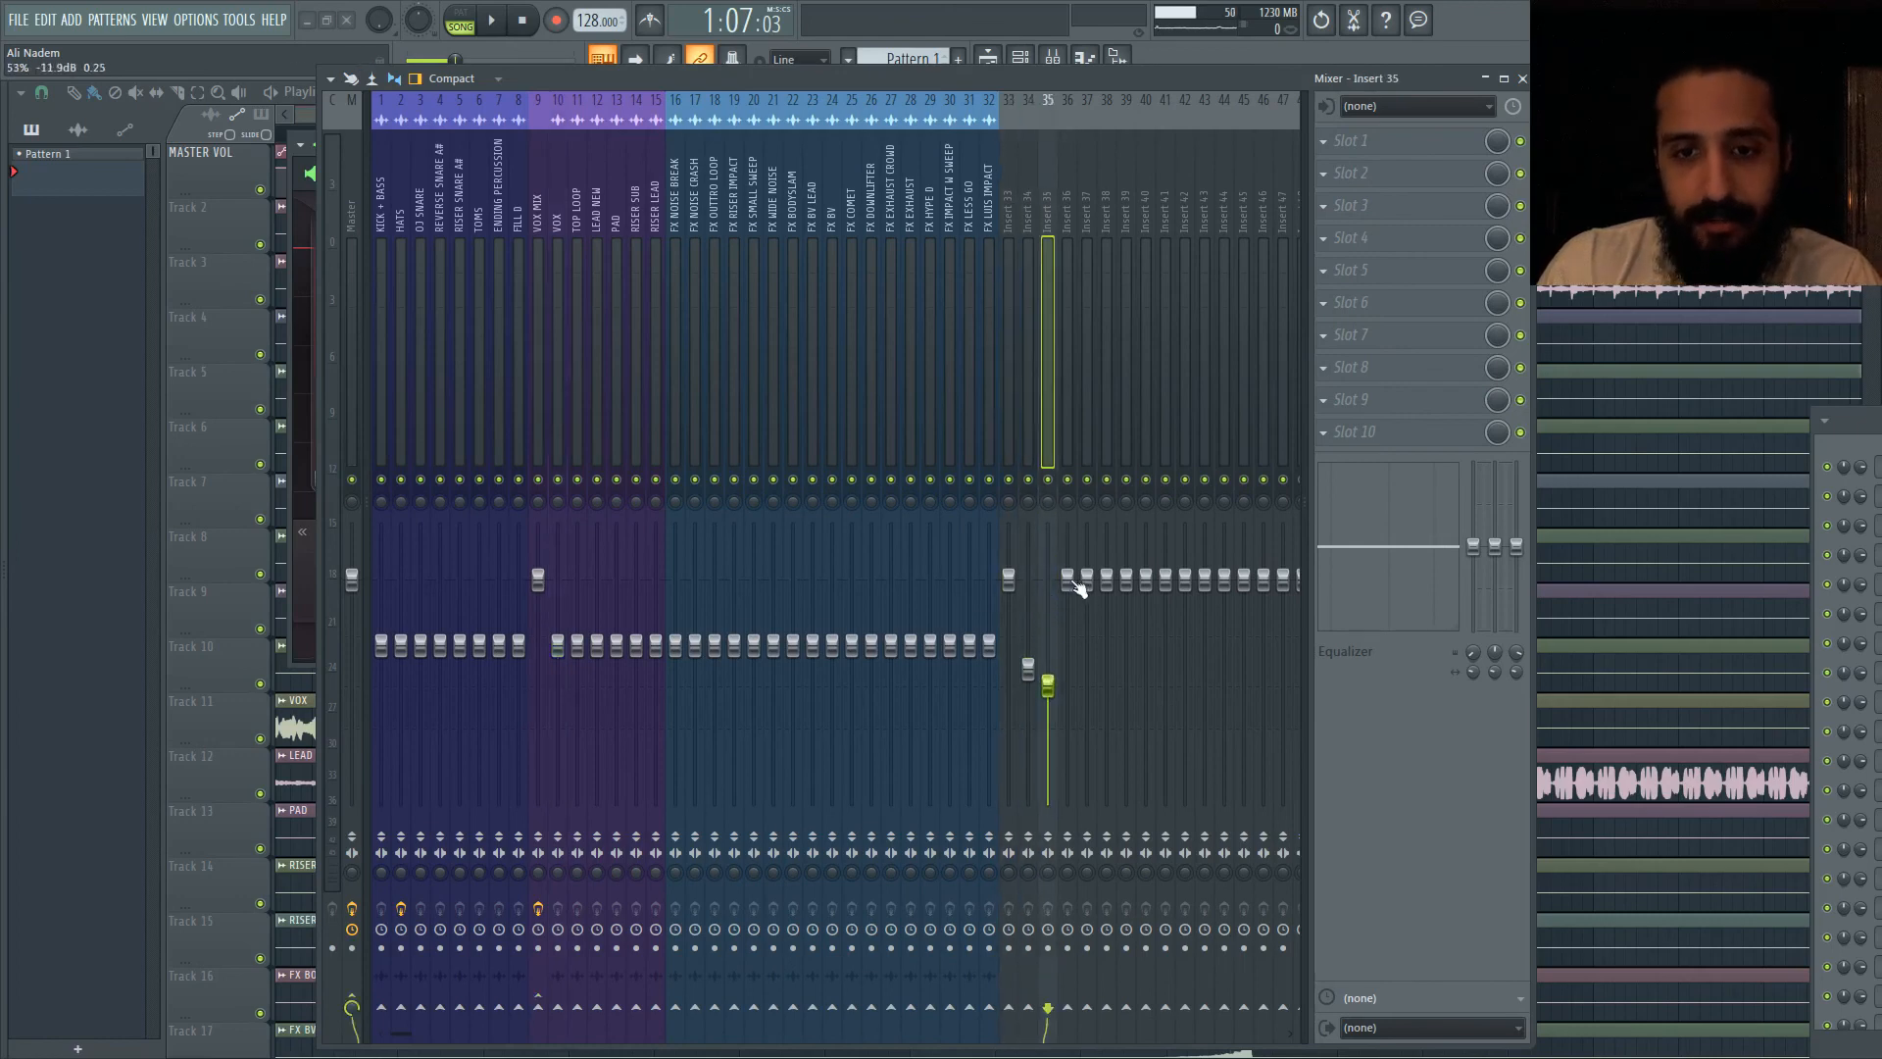
mouse_move(1068, 579)
mouse_down()
mouse_move(1068, 672)
mouse_move(1068, 596)
mouse_up()
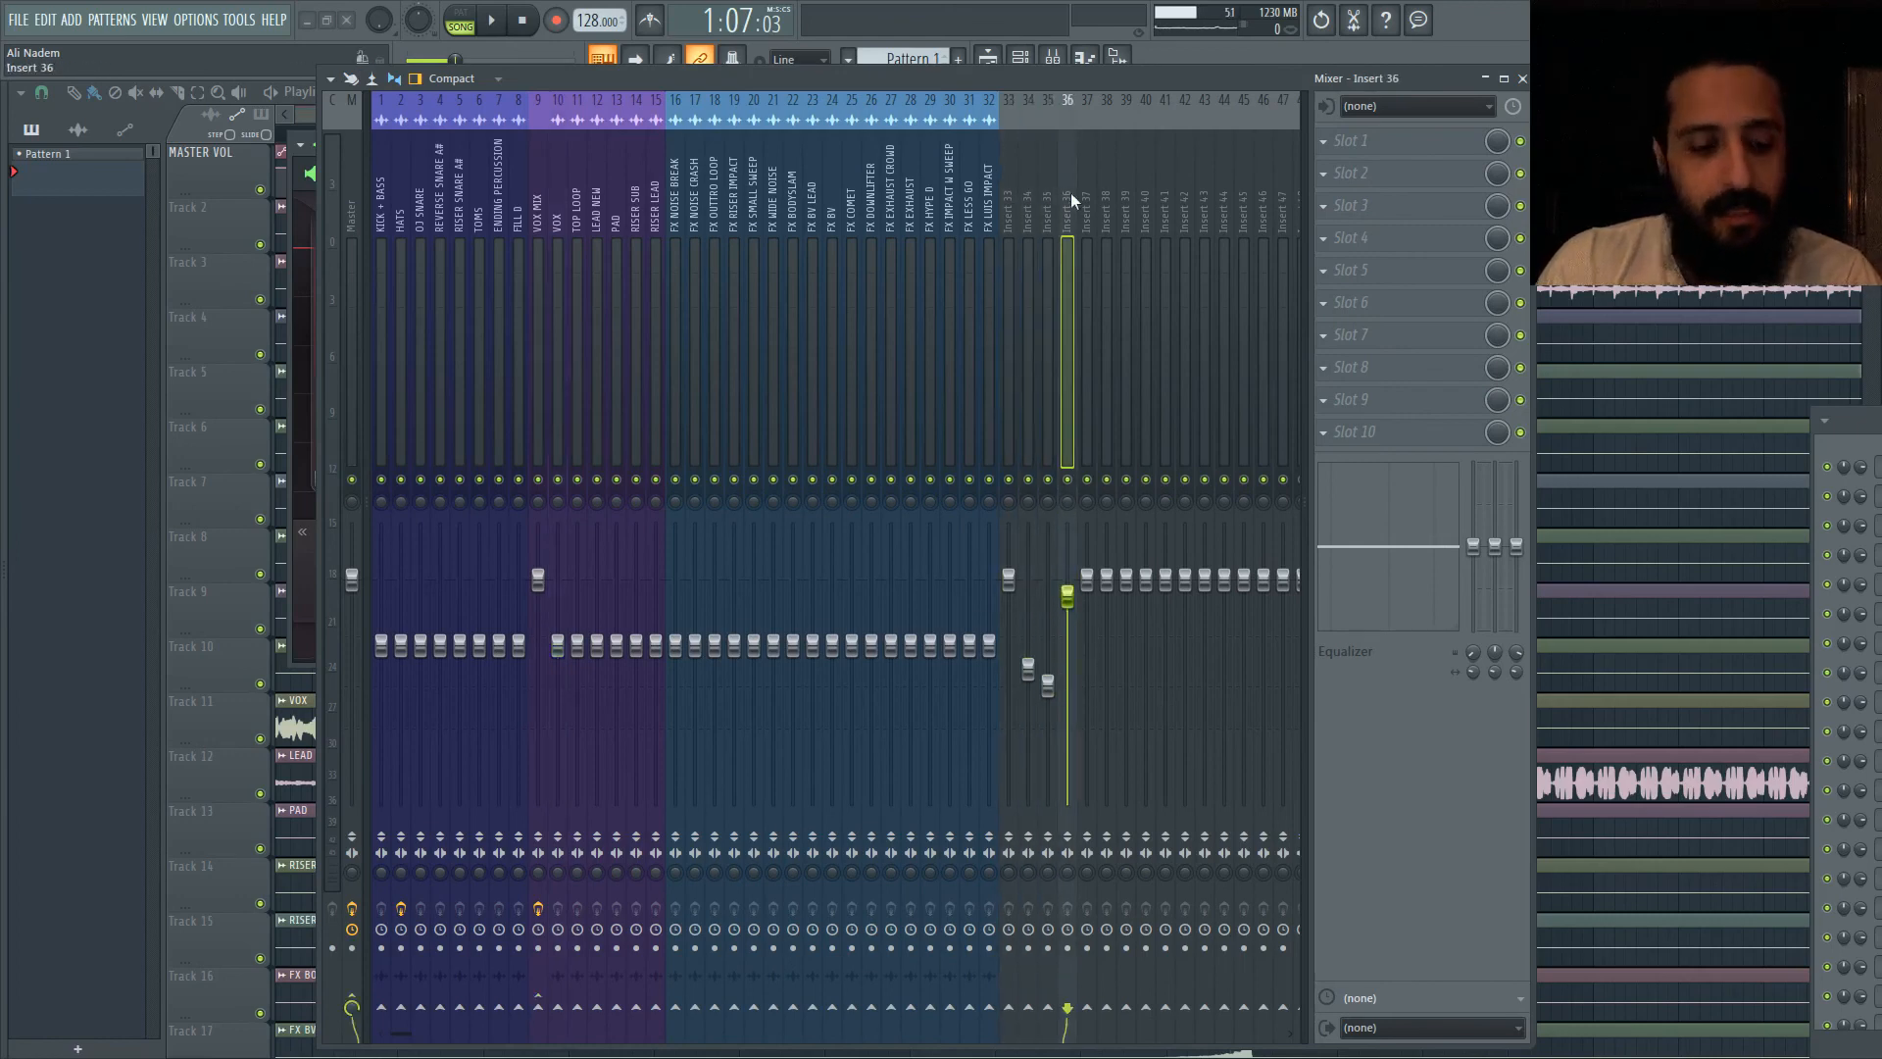
Step: Rename mixer channel Insert 36 as MR BEAN and give it a purple colour
double_click(1070, 192)
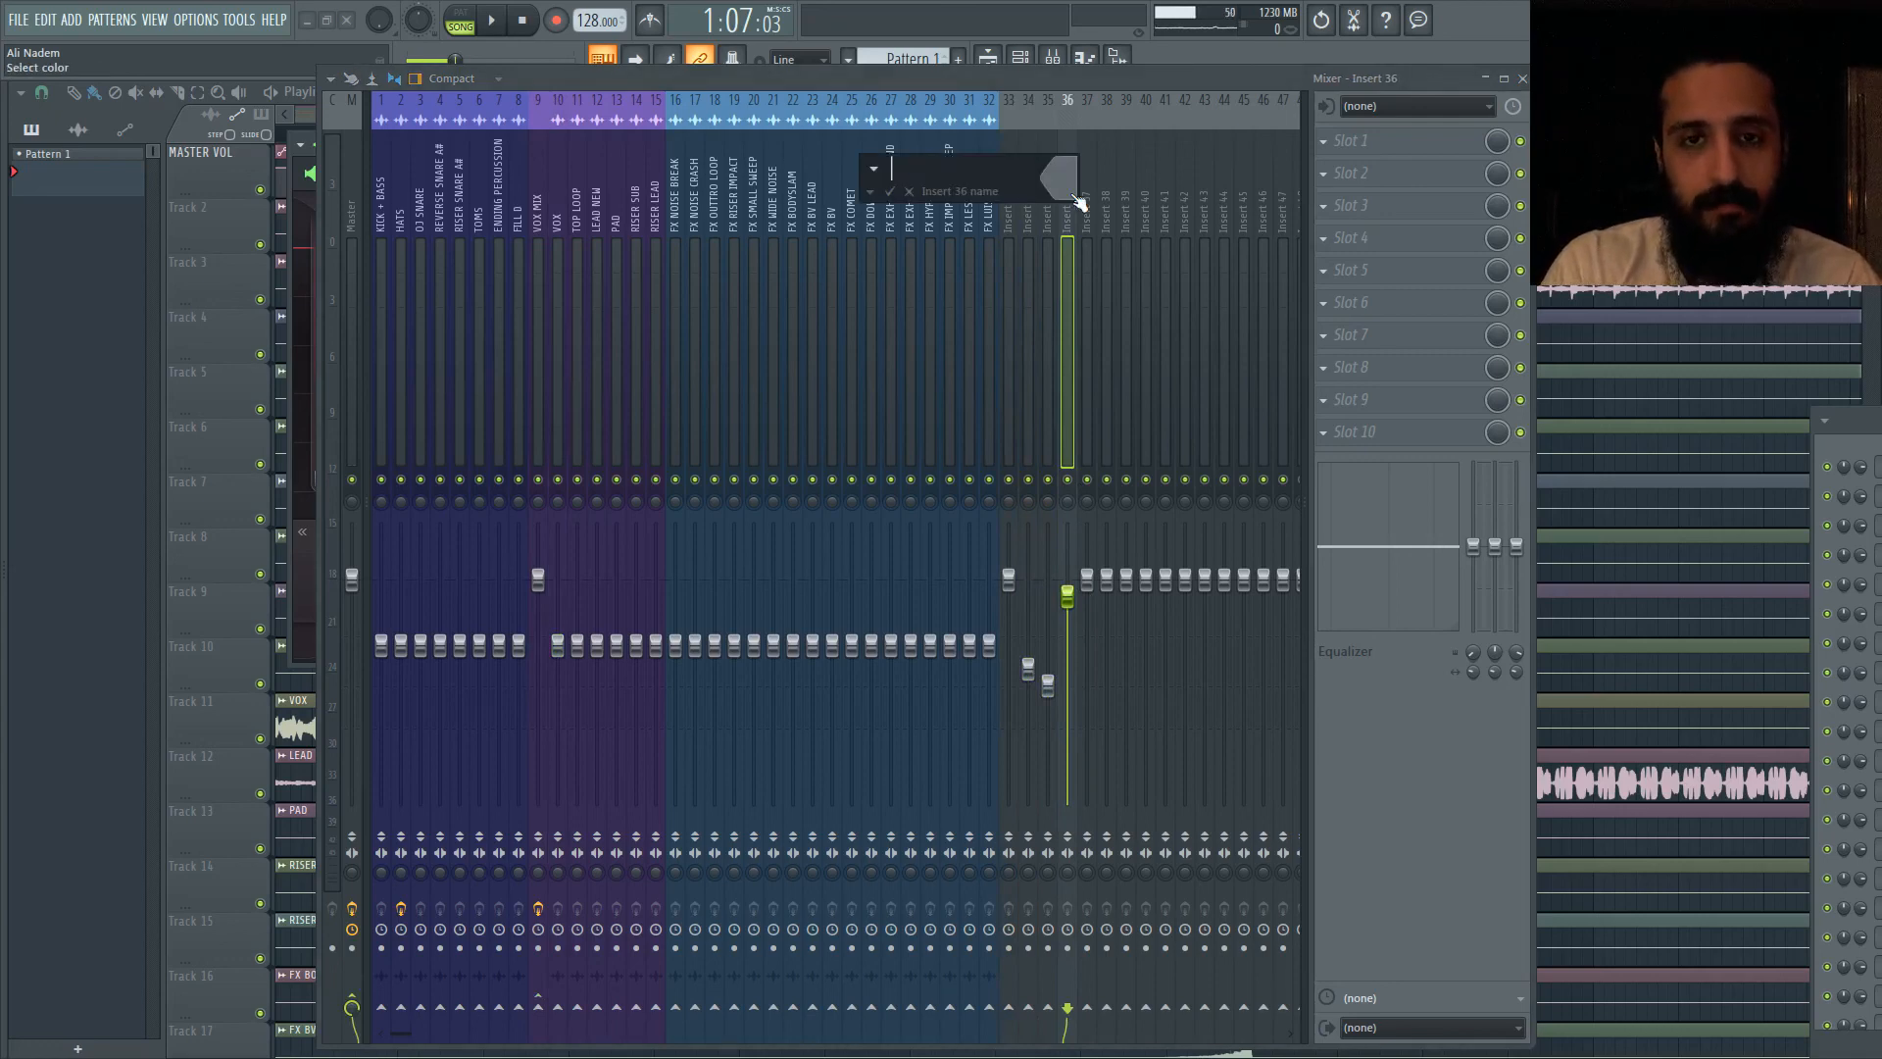
text(MR BEAN)
click(1077, 196)
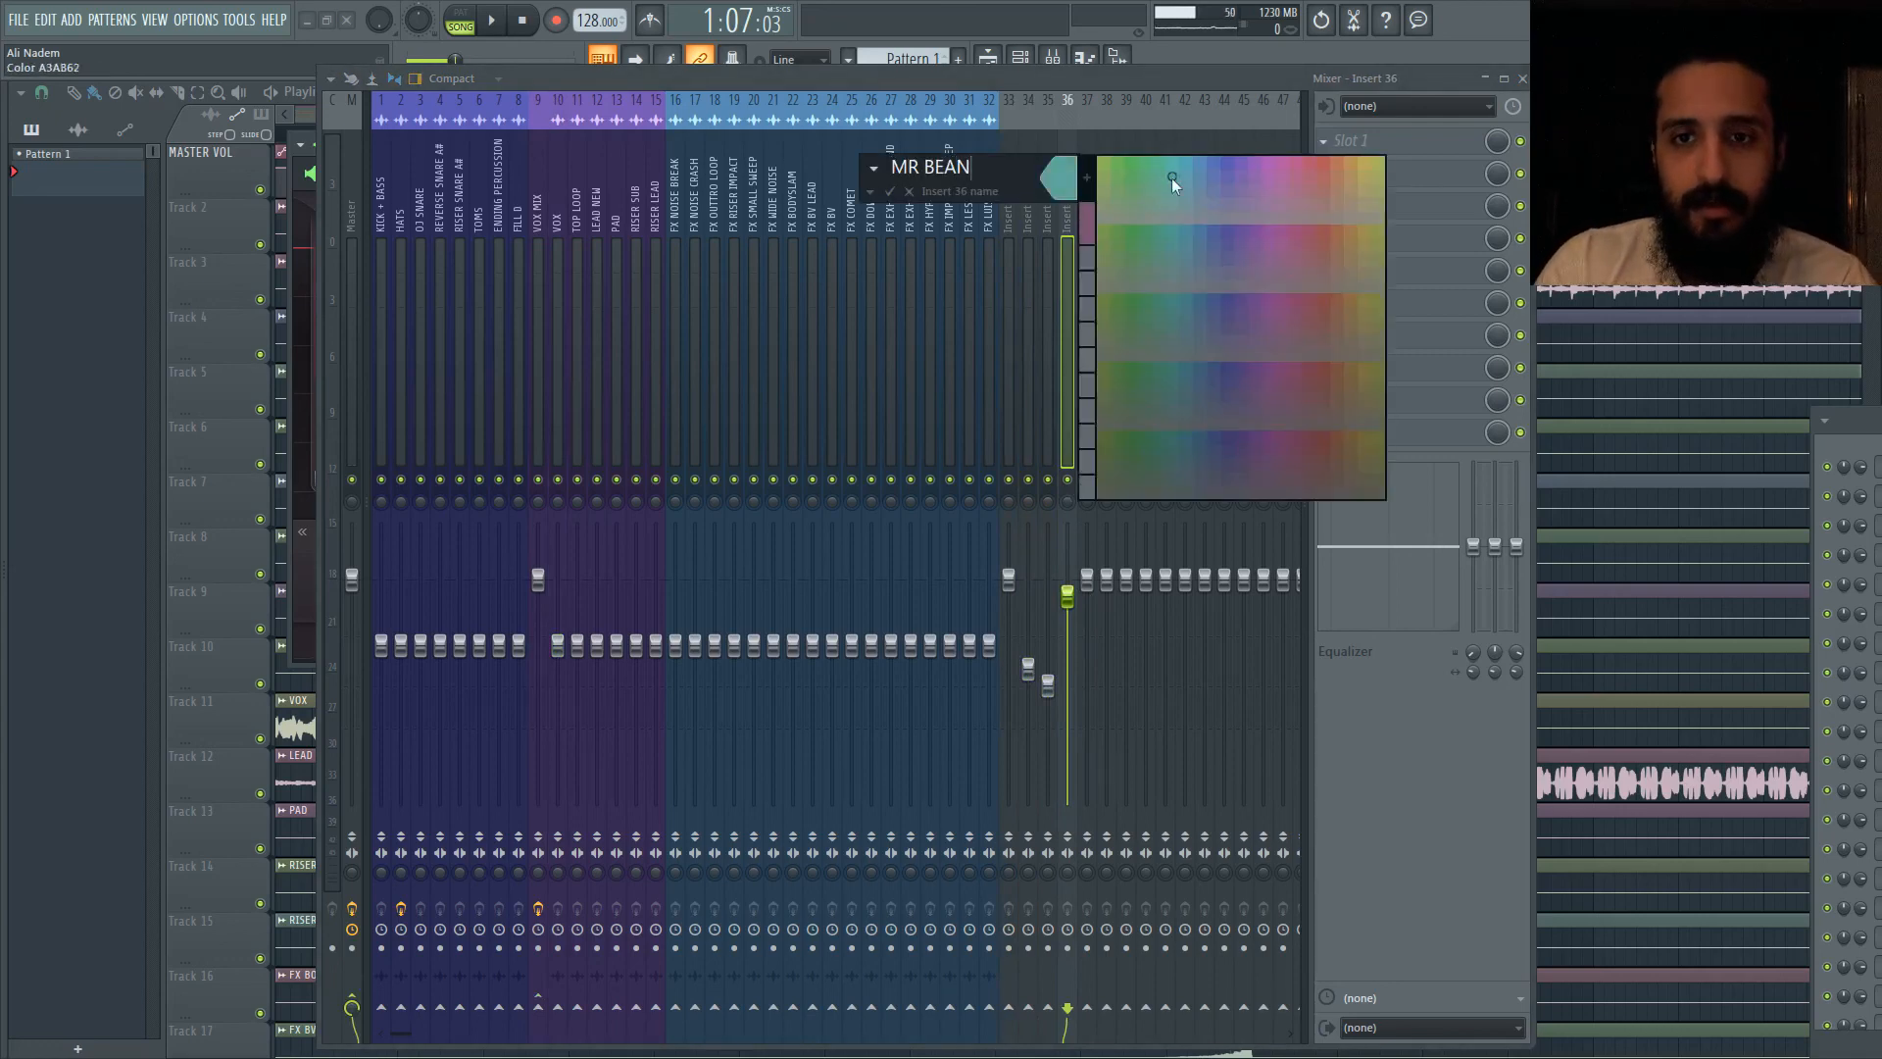
click(1238, 165)
key(Return)
Step: Lower MR BEAN's fader level with the named channels and route it to Insert 35 instead of the master
drag(1078, 591, 1073, 644)
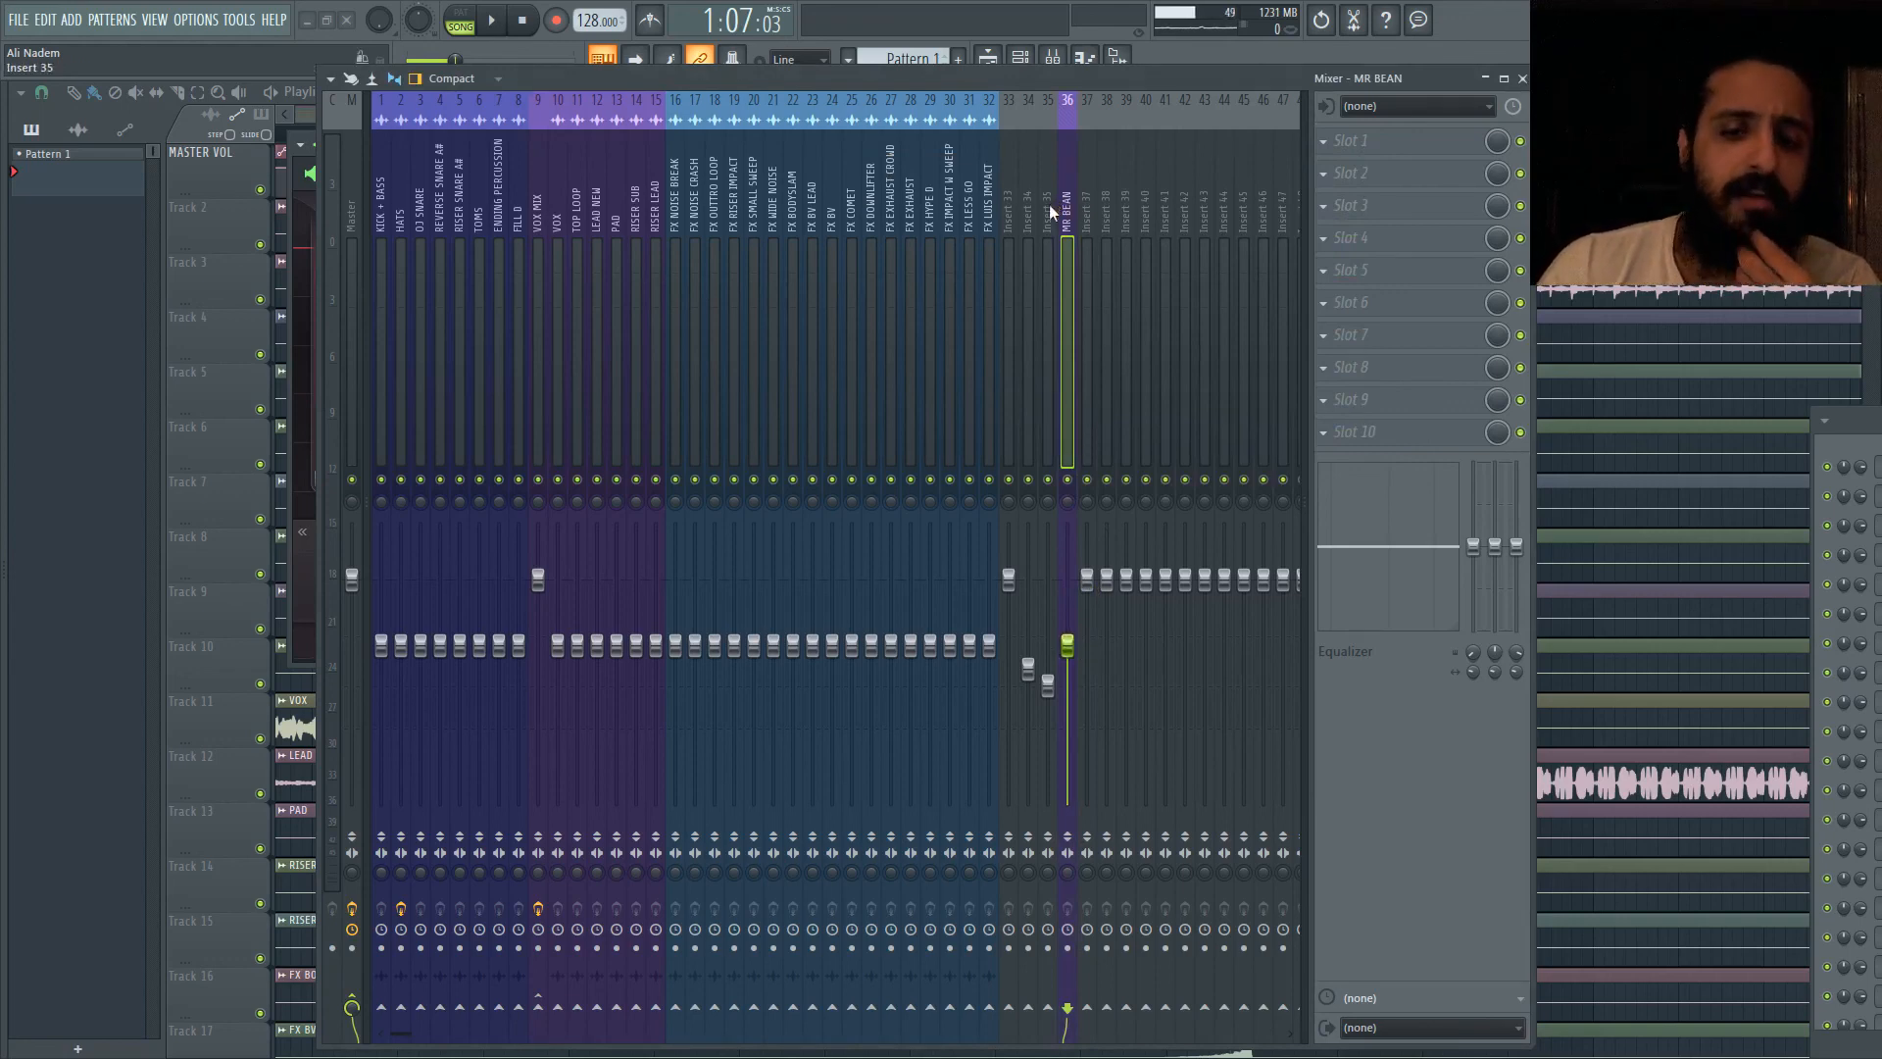
click(1048, 1007)
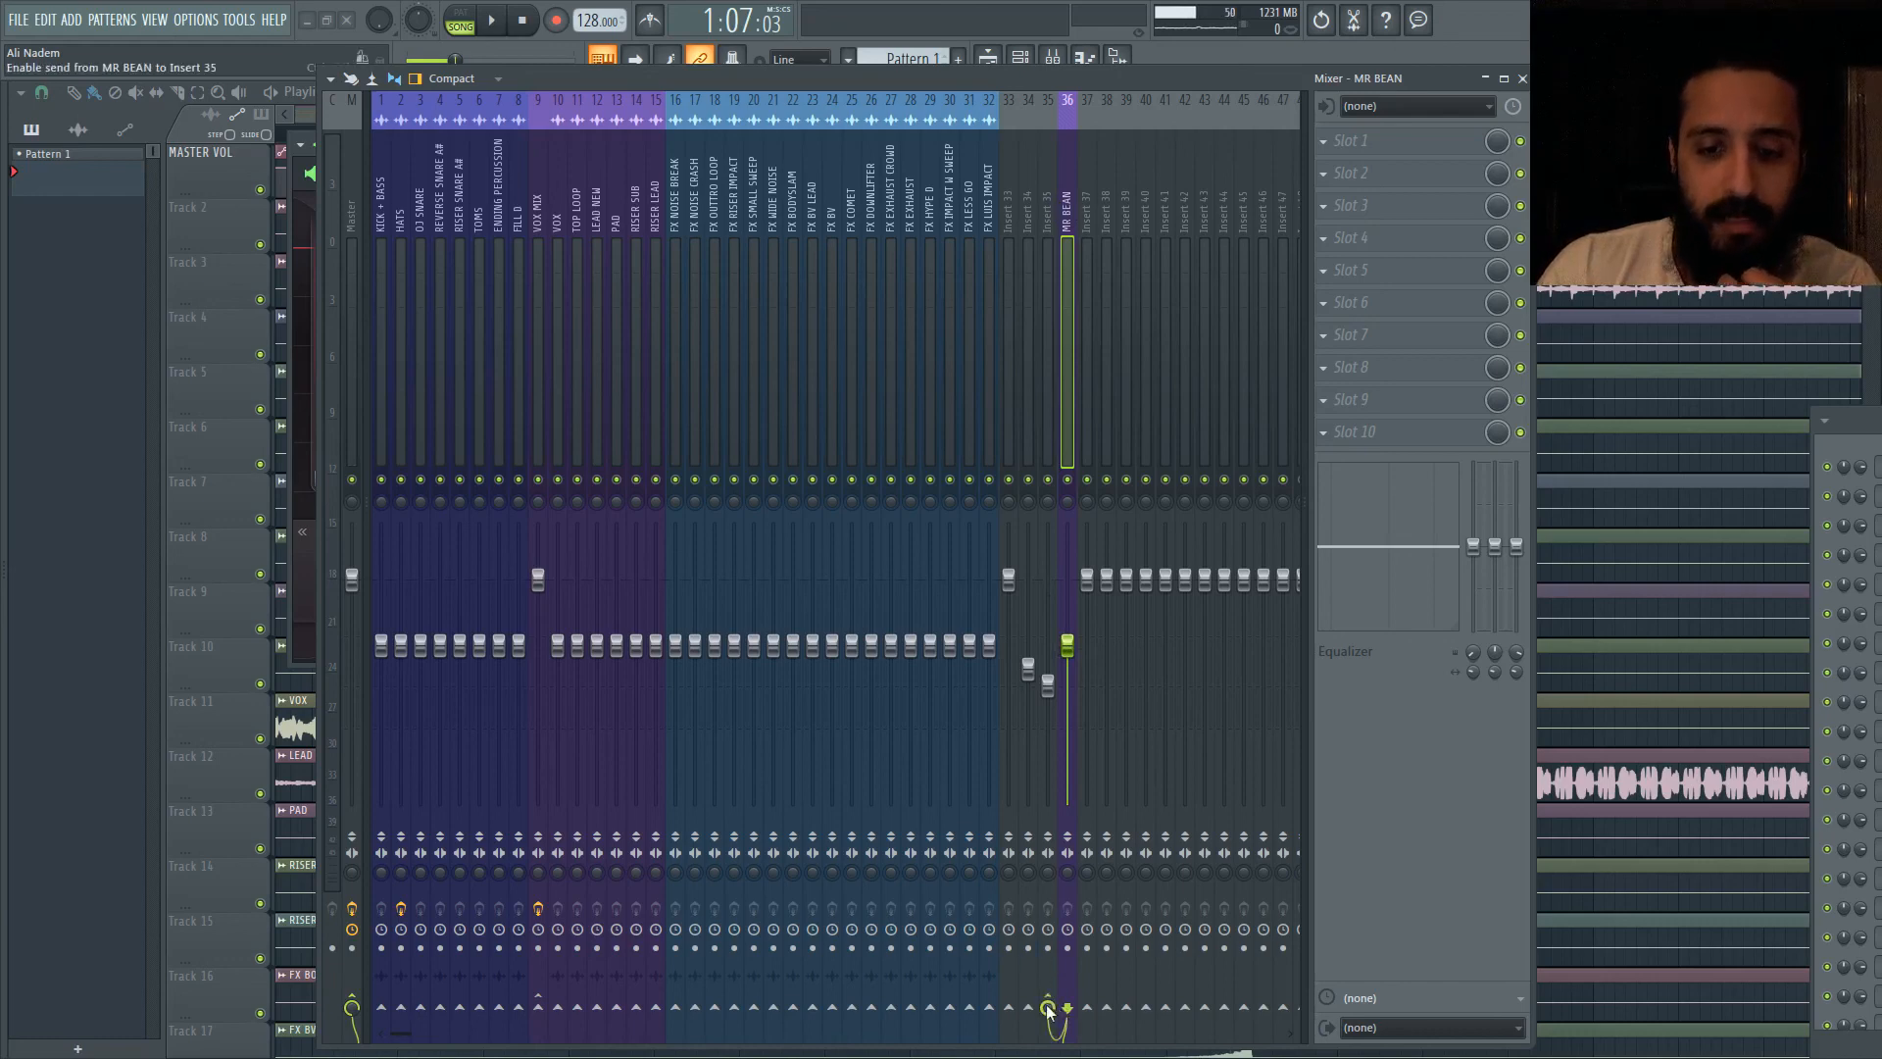
click(353, 1006)
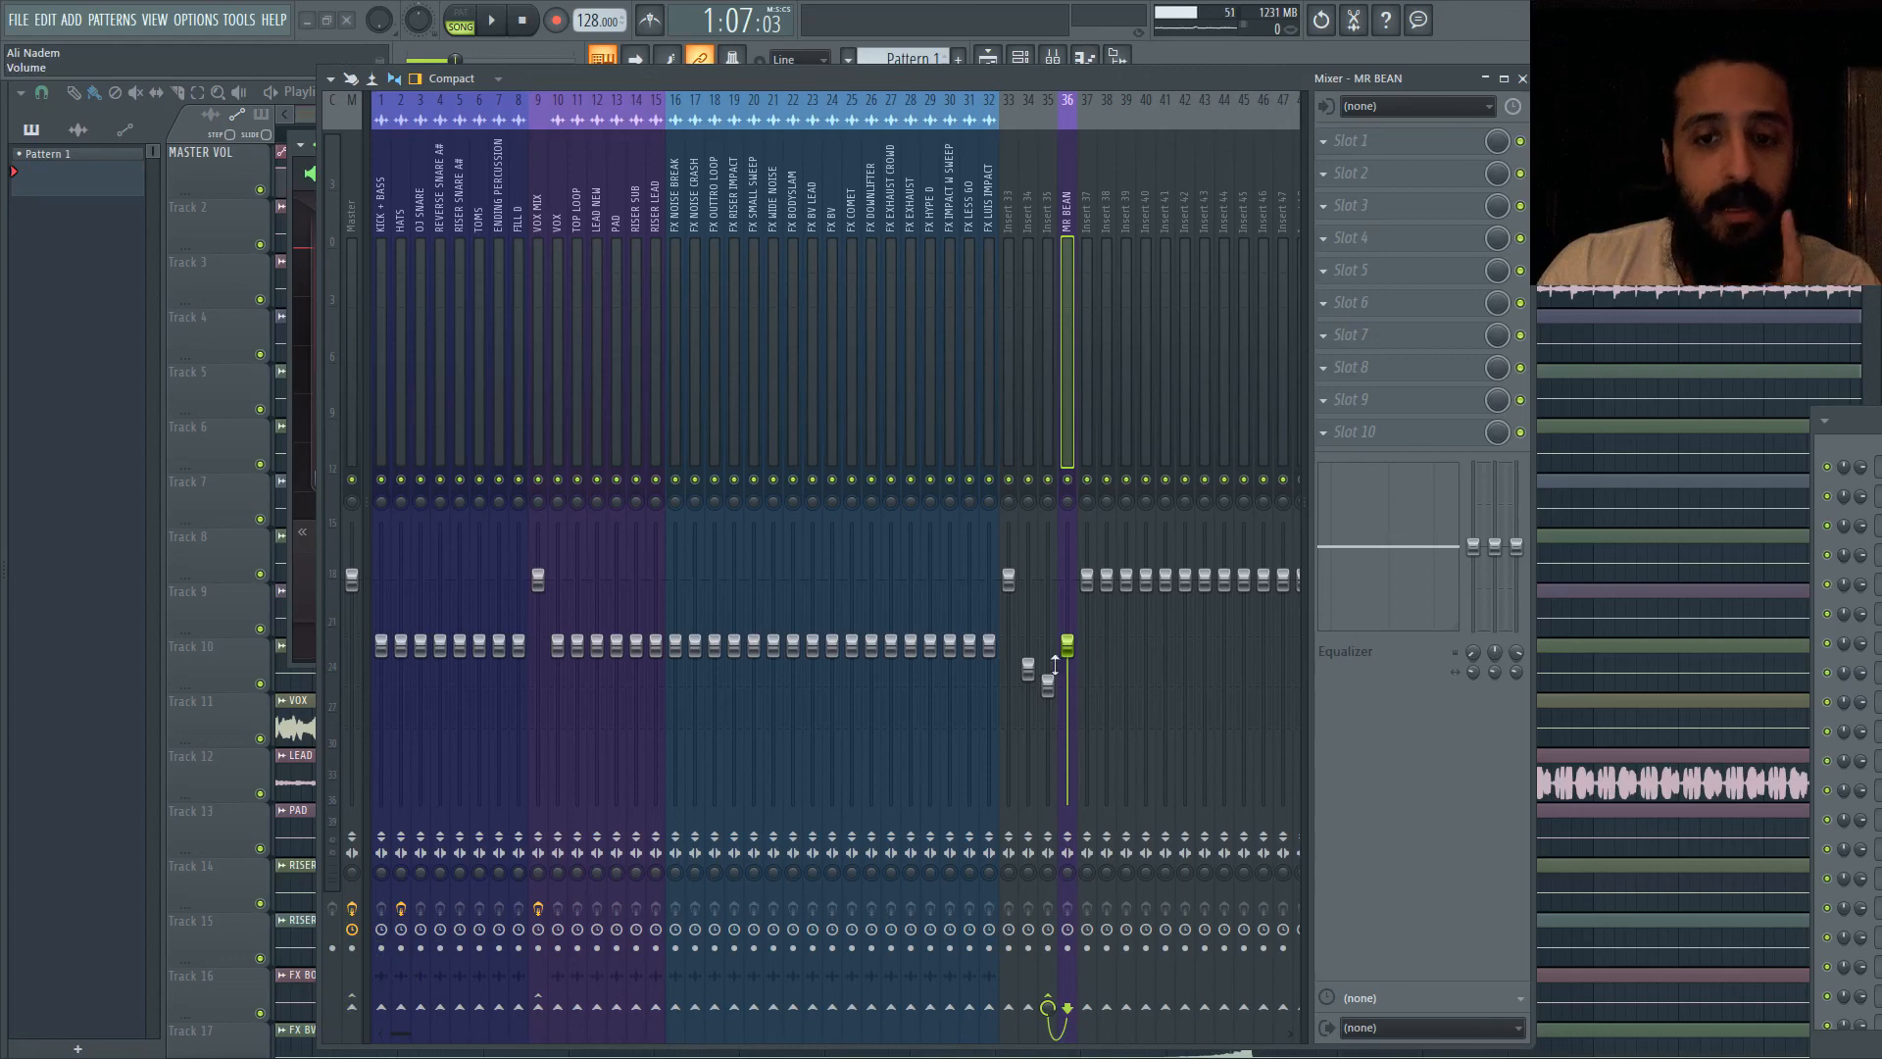
Step: Raise Insert 35's volume fader and reset it to 0.0 dB
drag(1048, 684, 1048, 594)
right_click(1049, 591)
click(1069, 609)
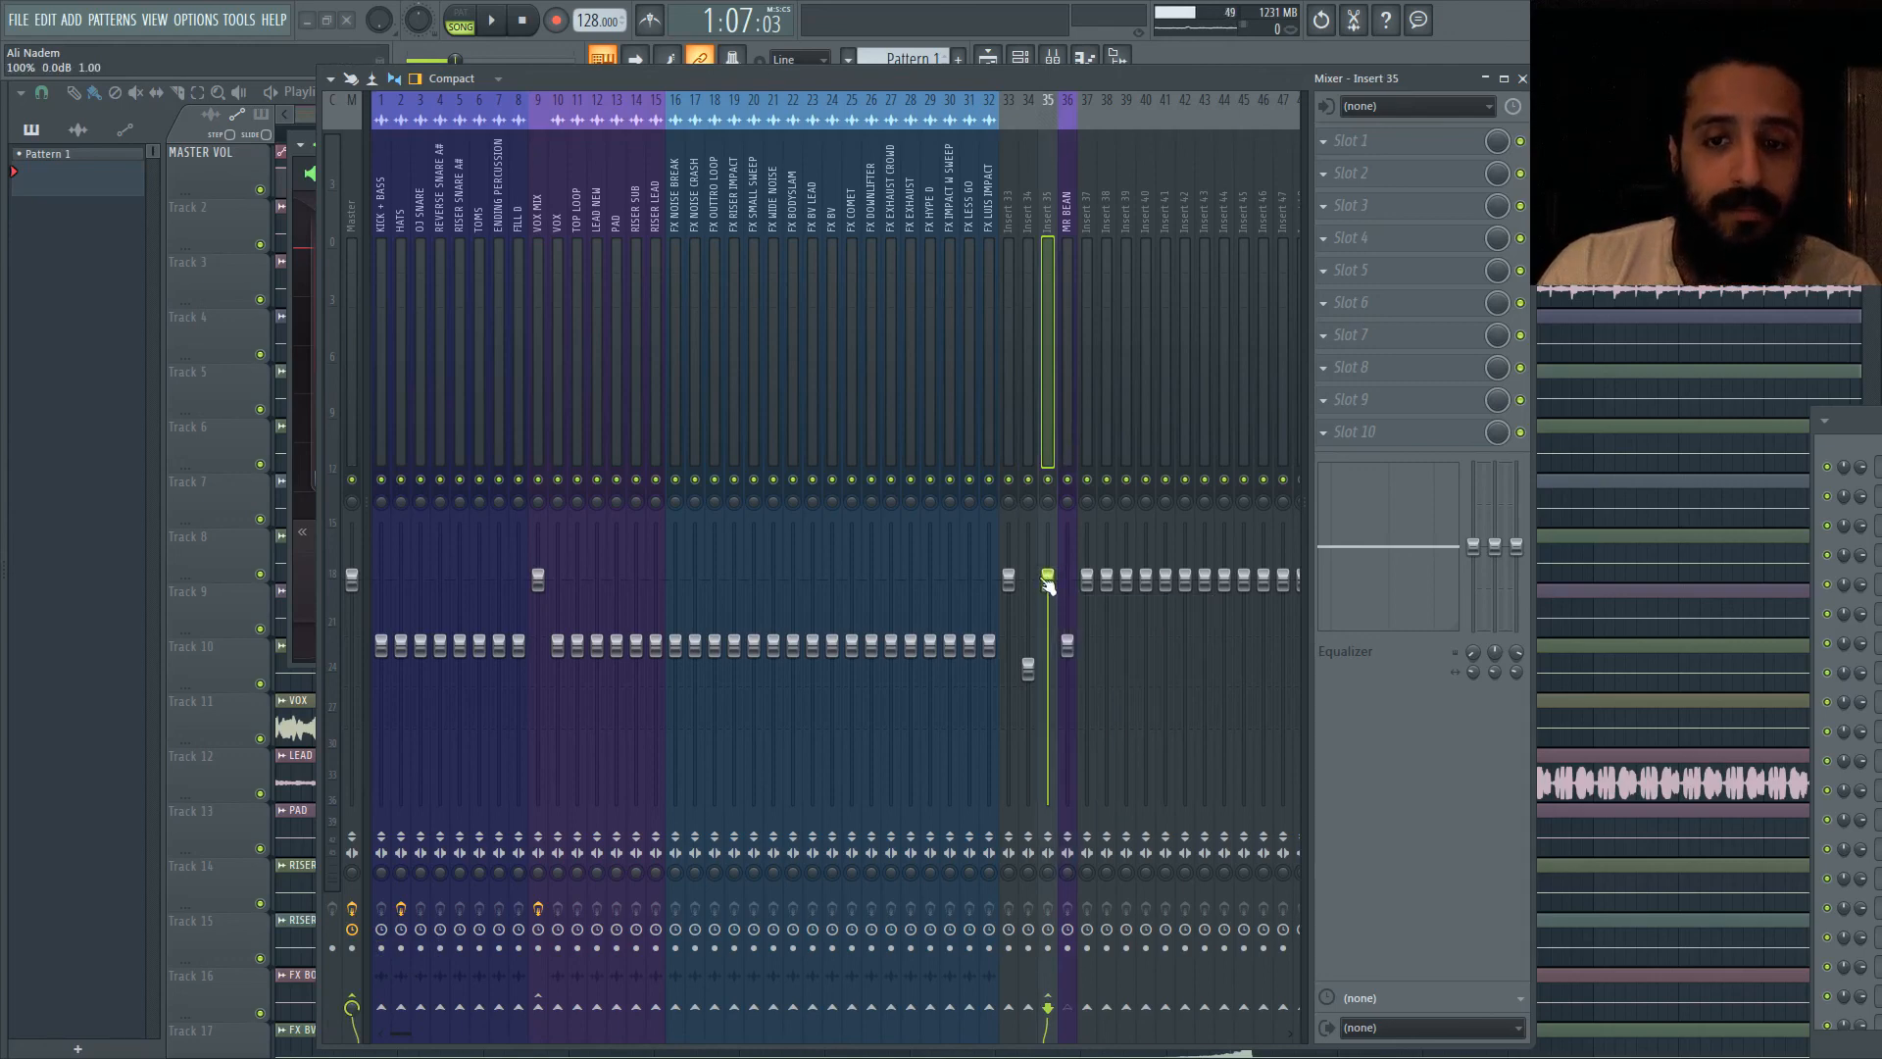
Step: Demonstrate lowering Insert 35's volume to about -7.0 dB and reset the fader to its default
drag(1047, 586, 1051, 653)
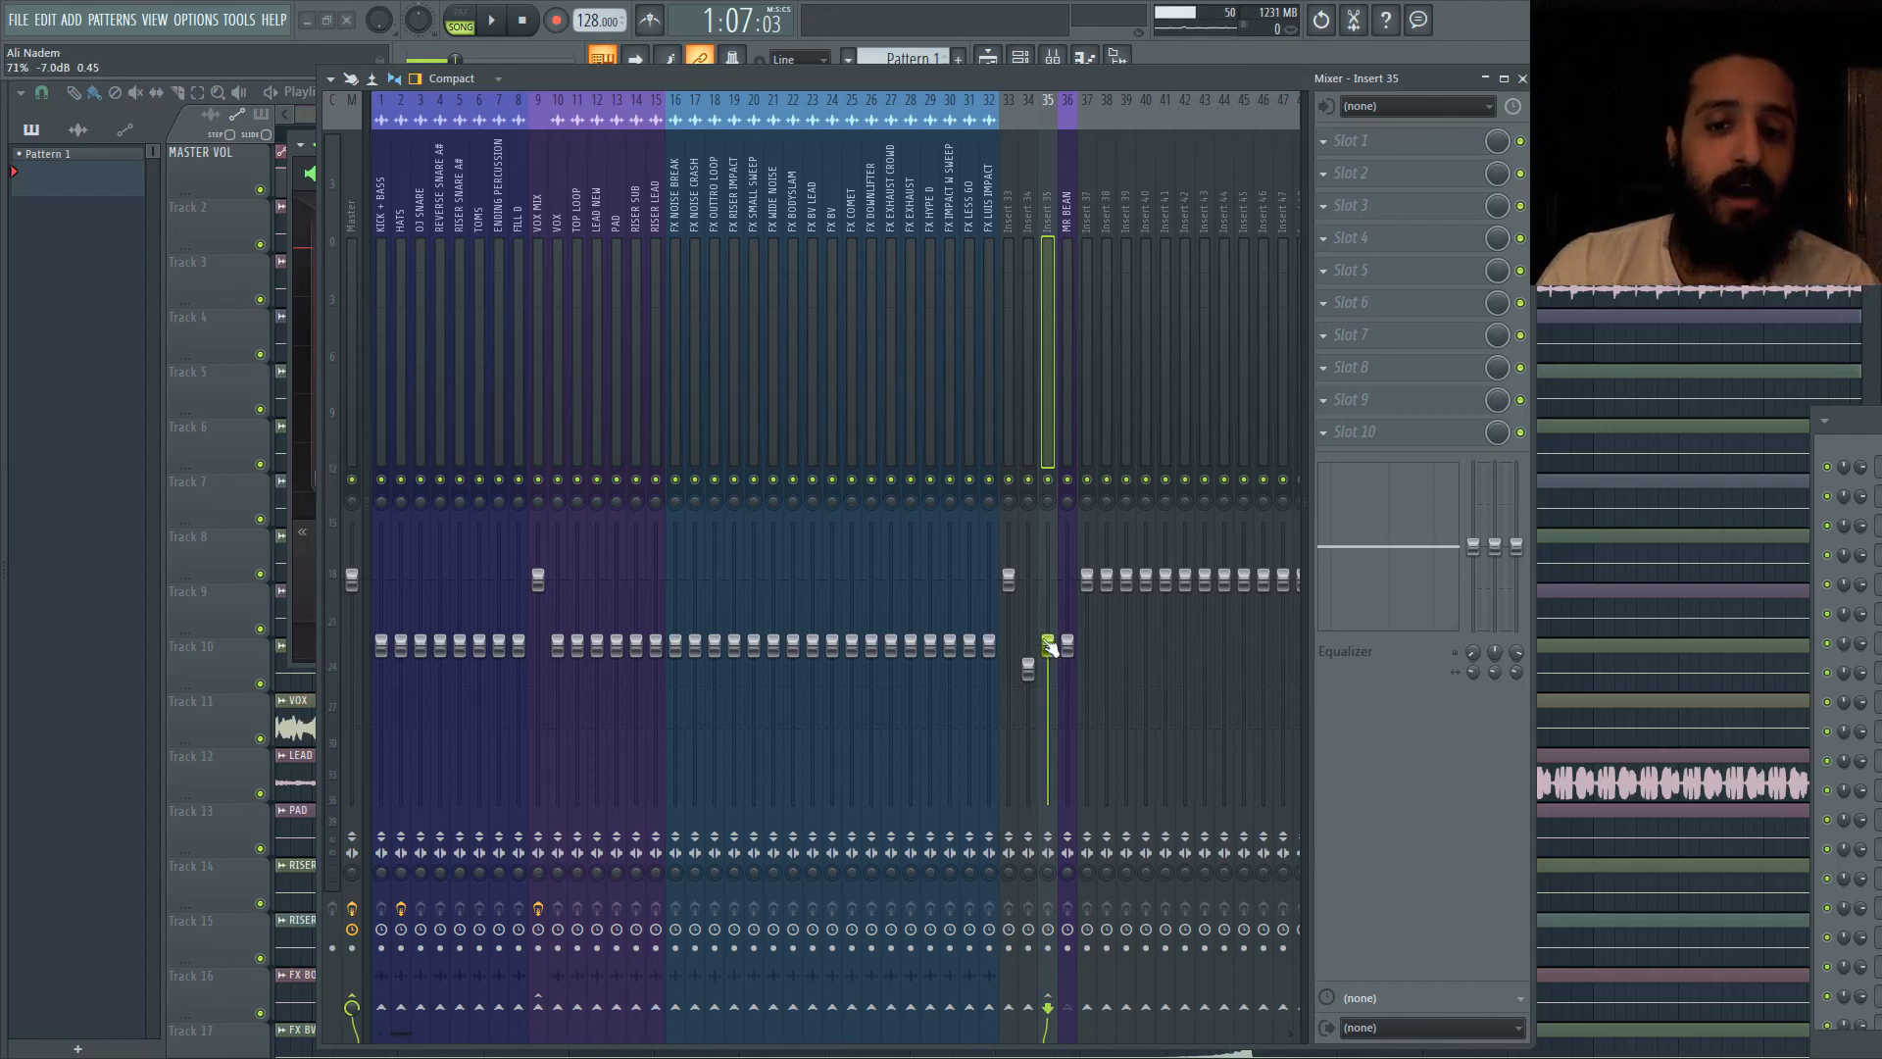
right_click(1052, 651)
click(1083, 651)
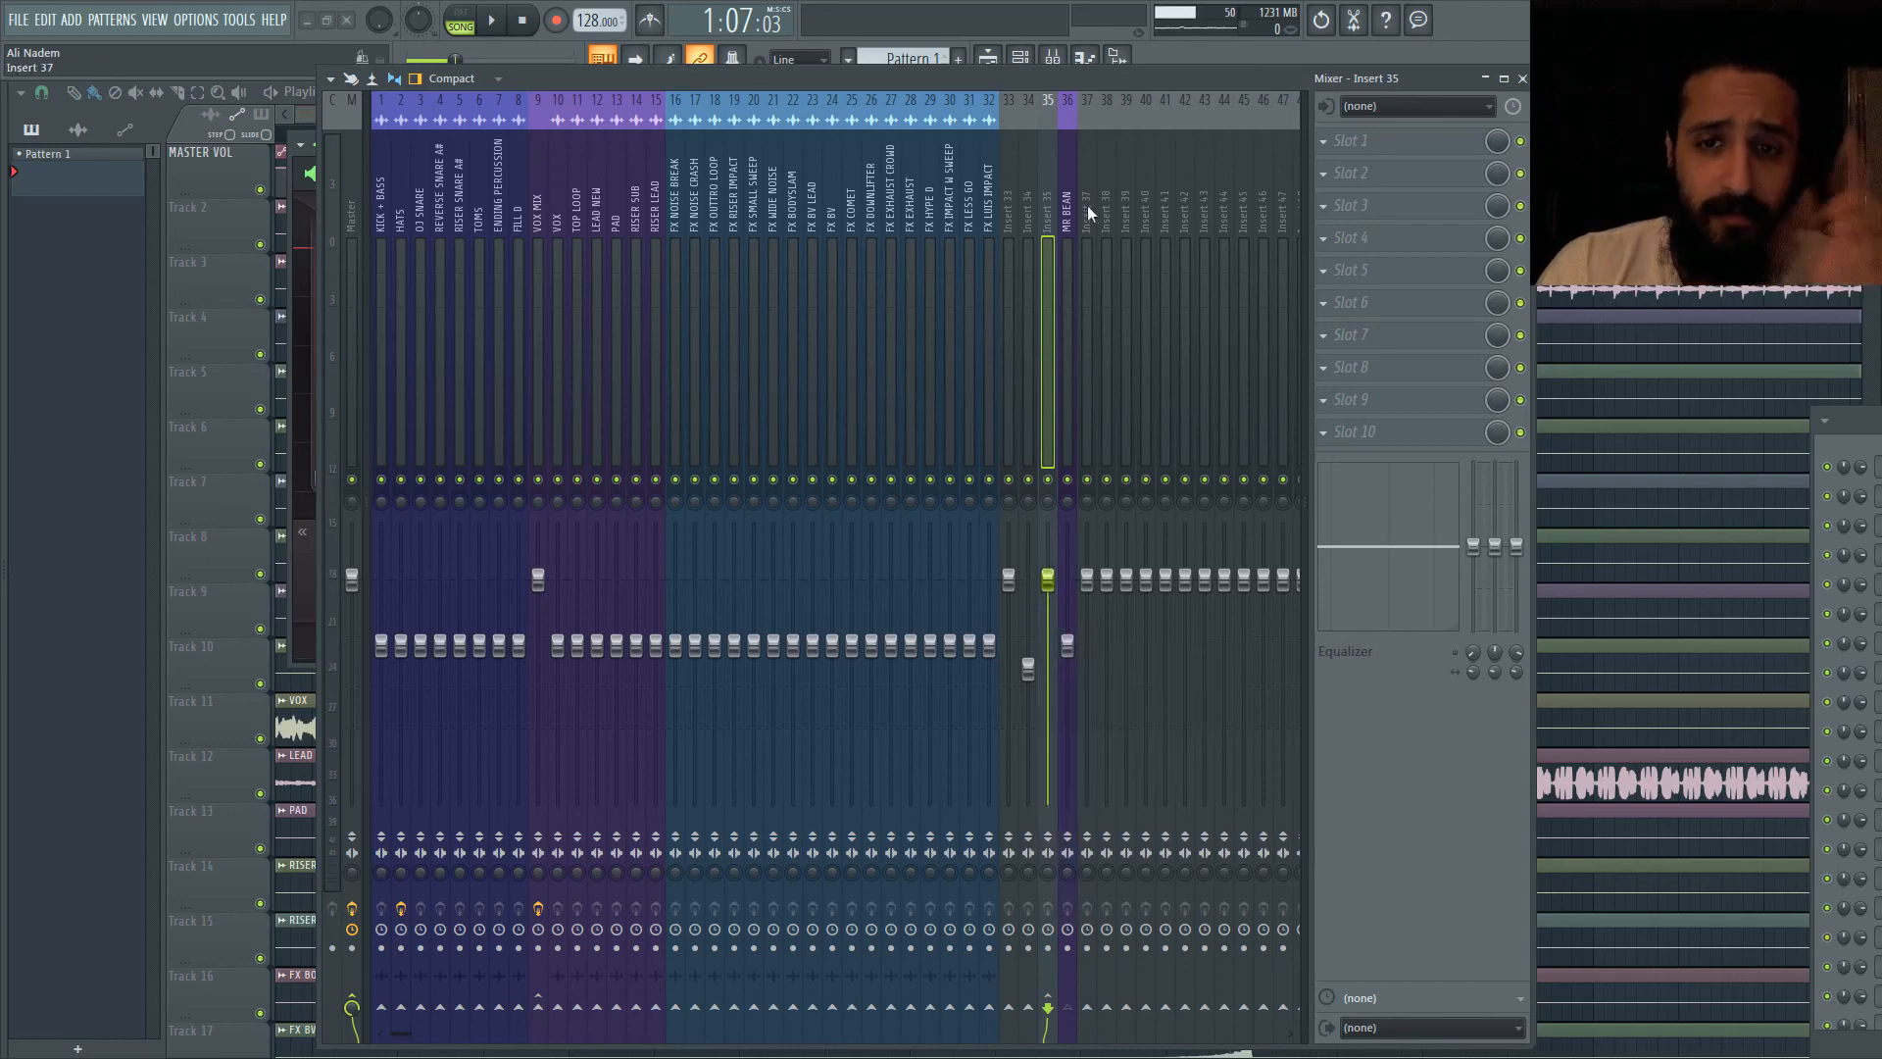
Step: Compare the VOX channel with the VOX MIX bus it feeds, checking their routing, fader levels and effect slots
click(556, 204)
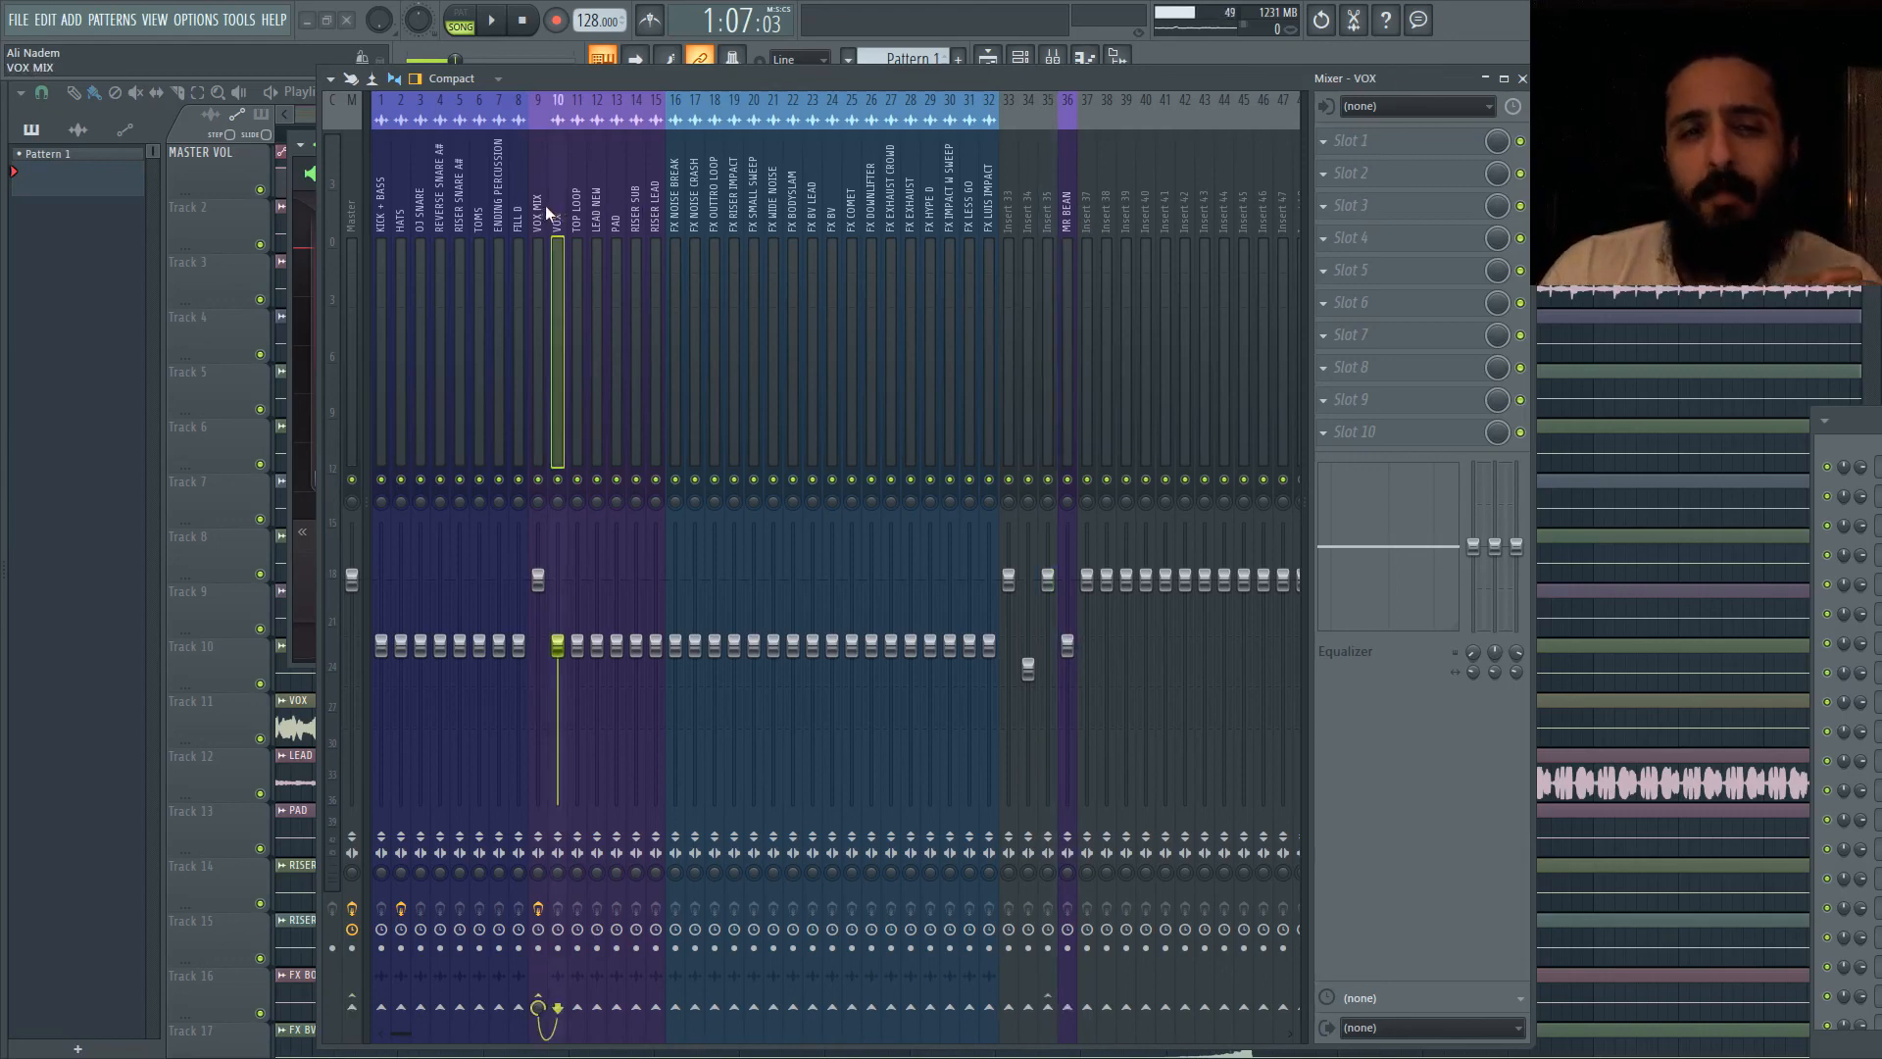
click(537, 204)
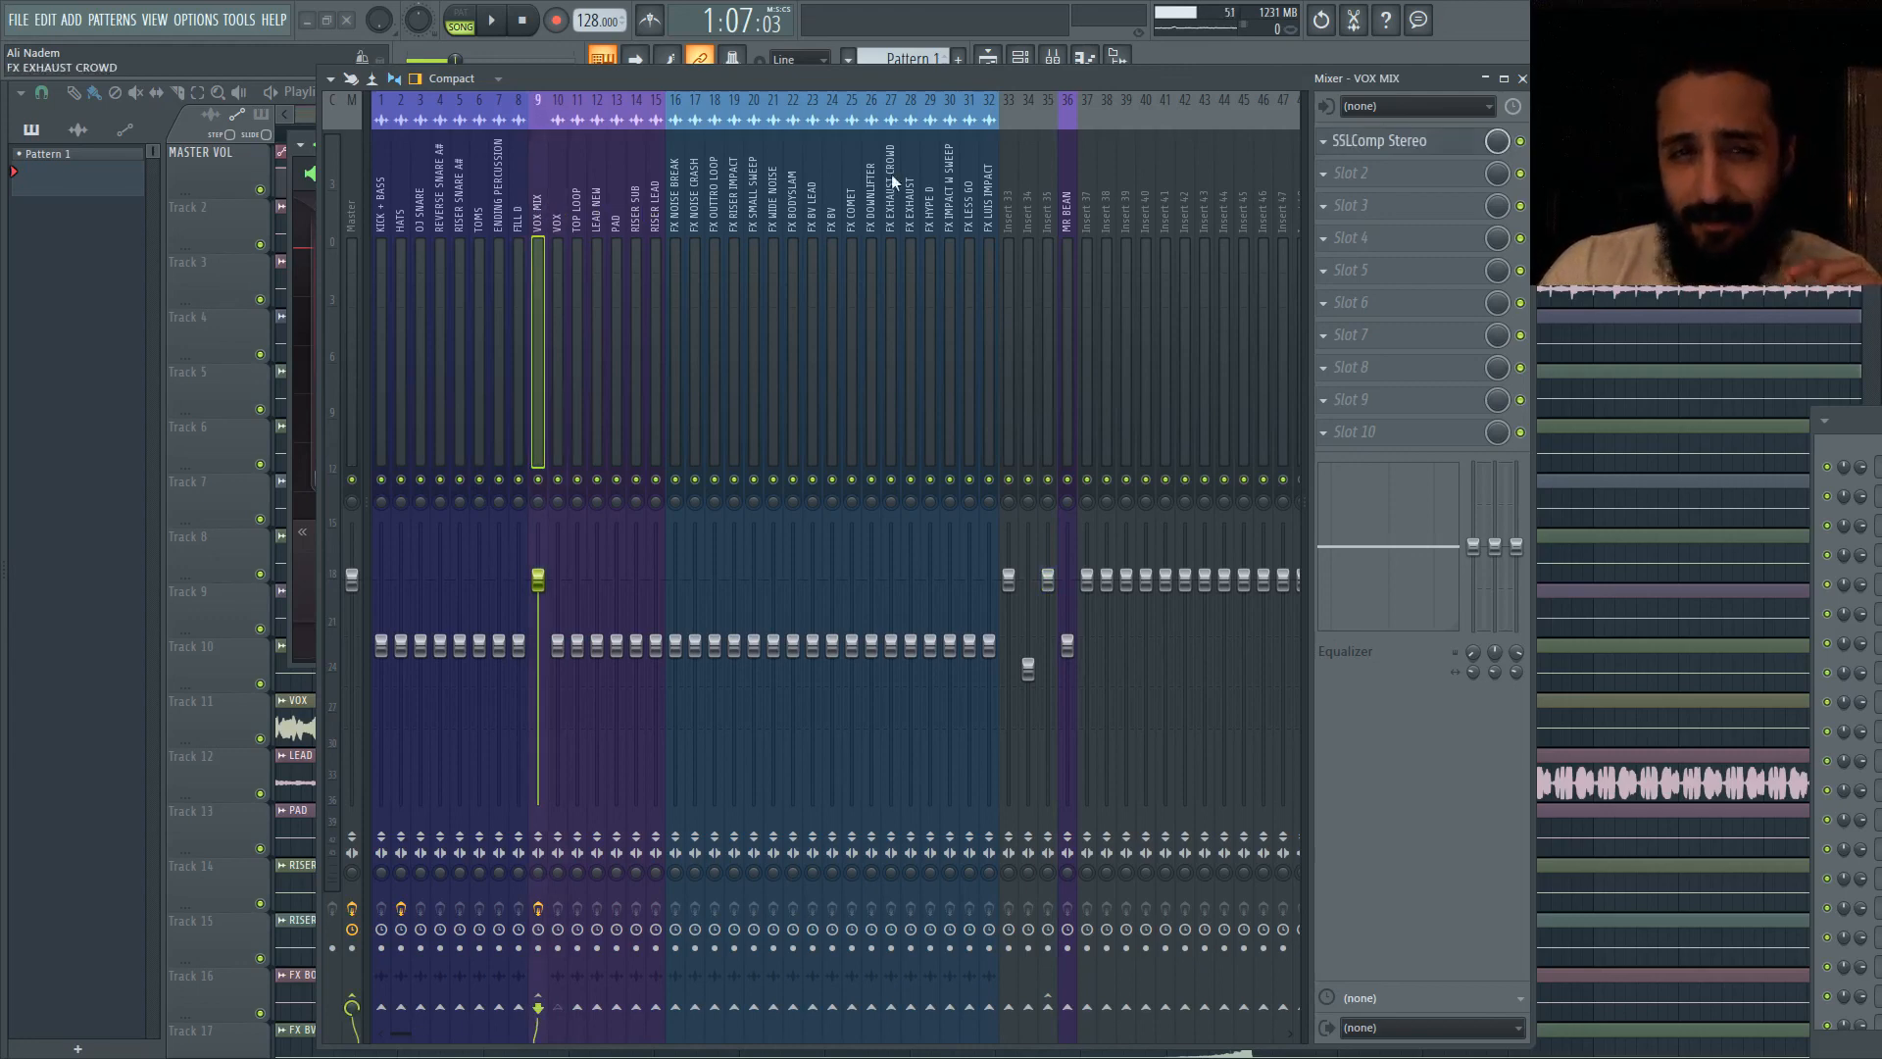
drag(799, 83, 783, 365)
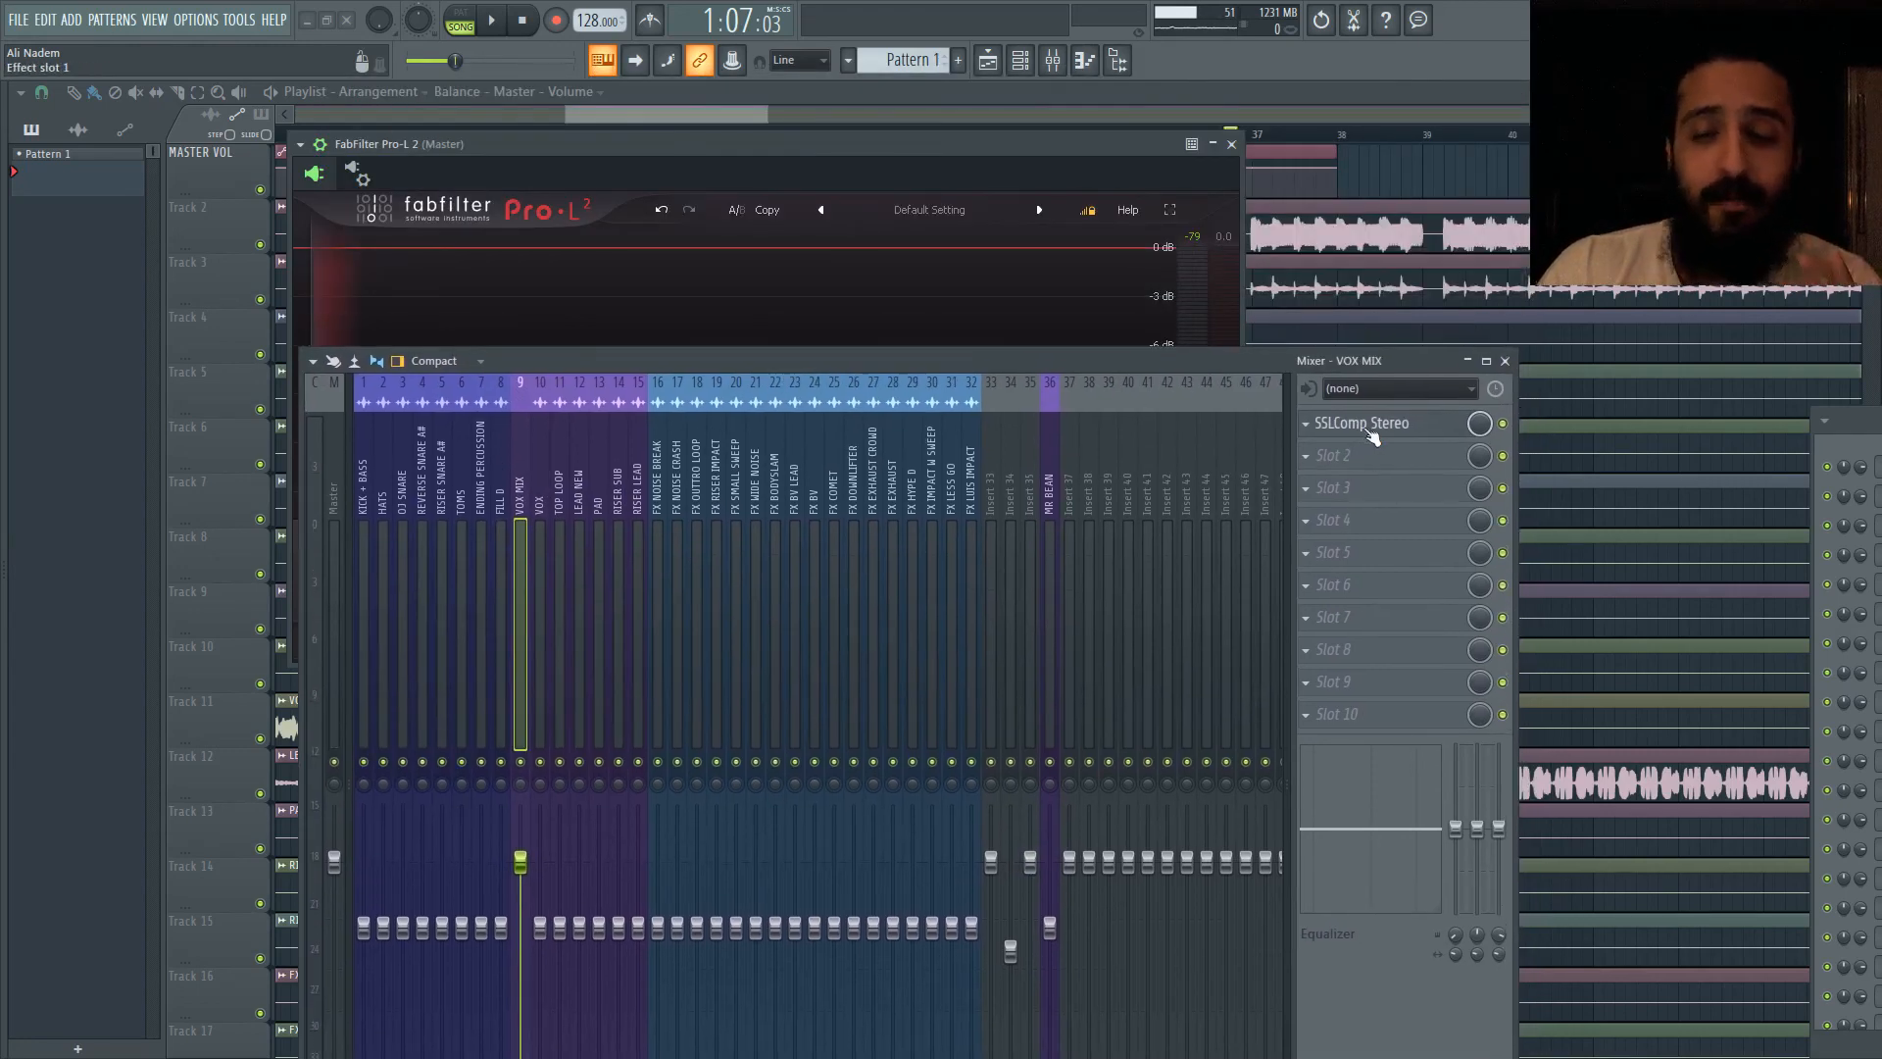
click(542, 460)
drag(624, 367, 696, 106)
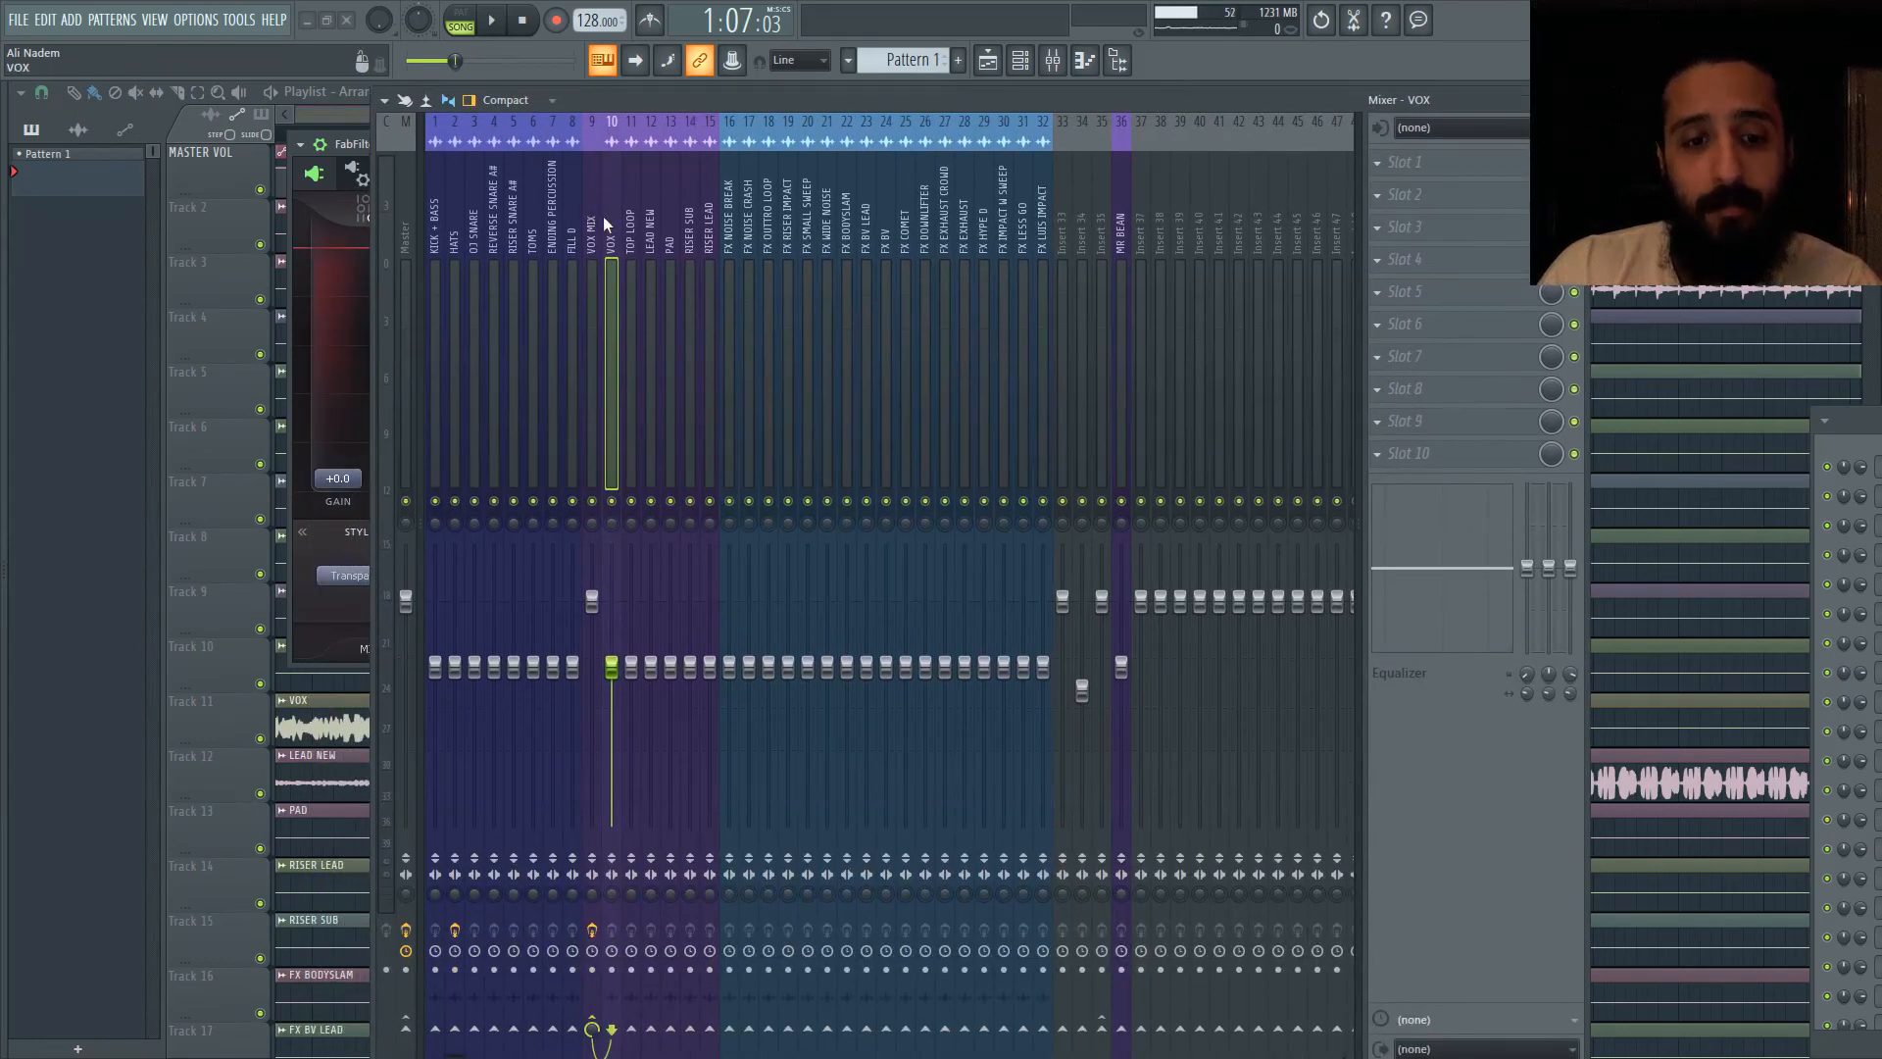
click(592, 220)
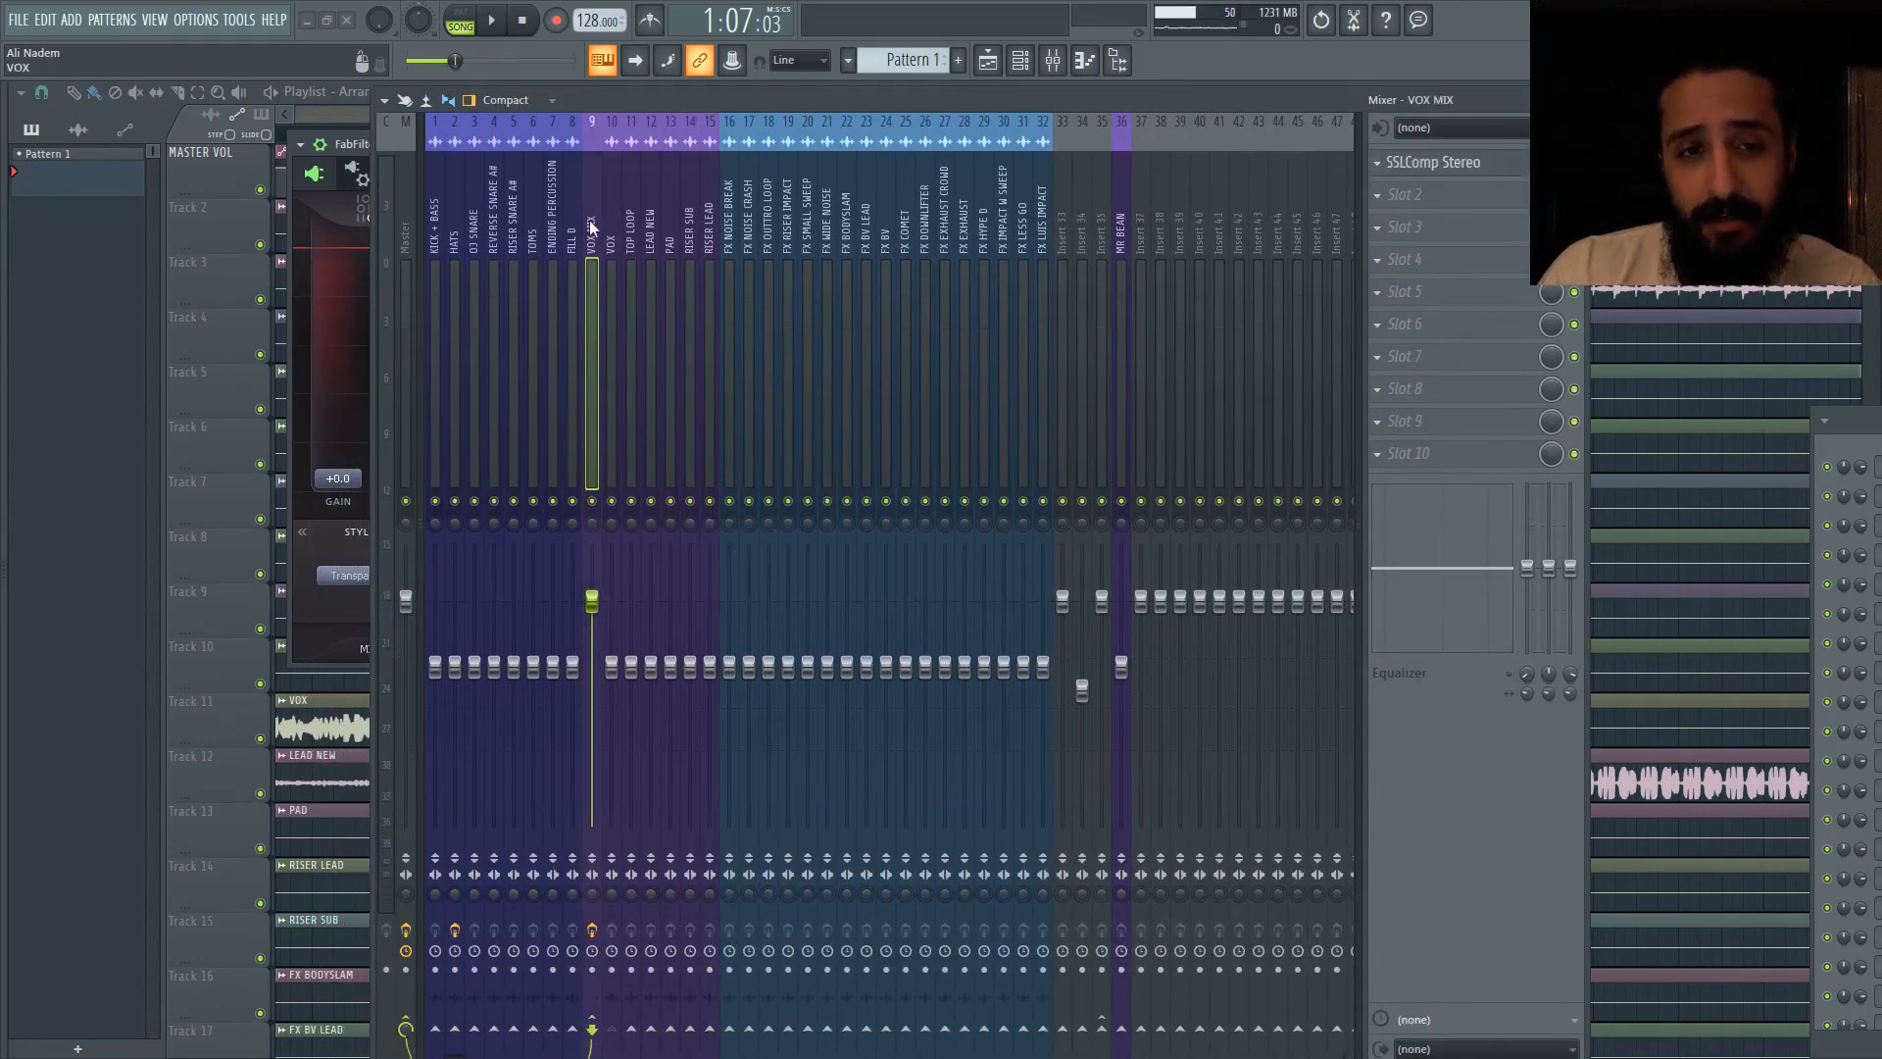
Step: Open the SSLComp Stereo on VOX MIX, clear away the FabFilter Pro-L 2 window and move the playhead to bar 37
click(1459, 164)
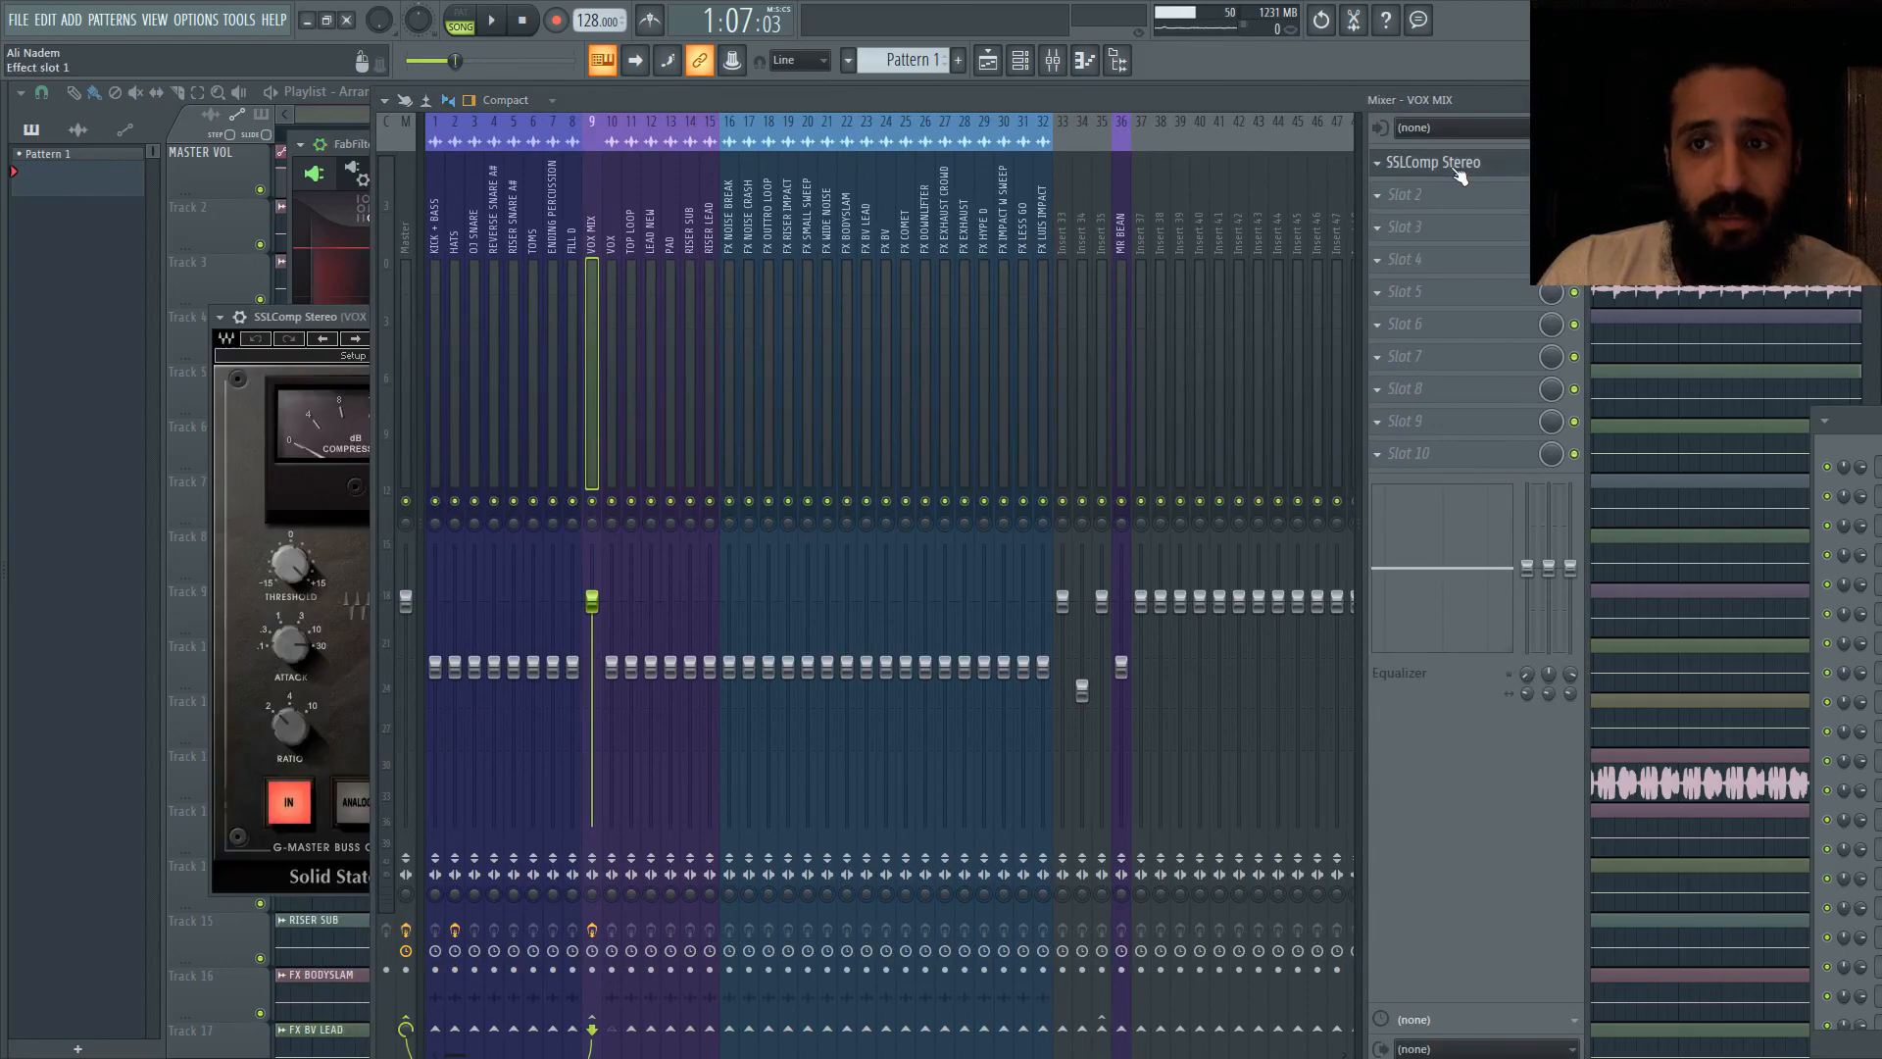
drag(995, 104, 1194, 533)
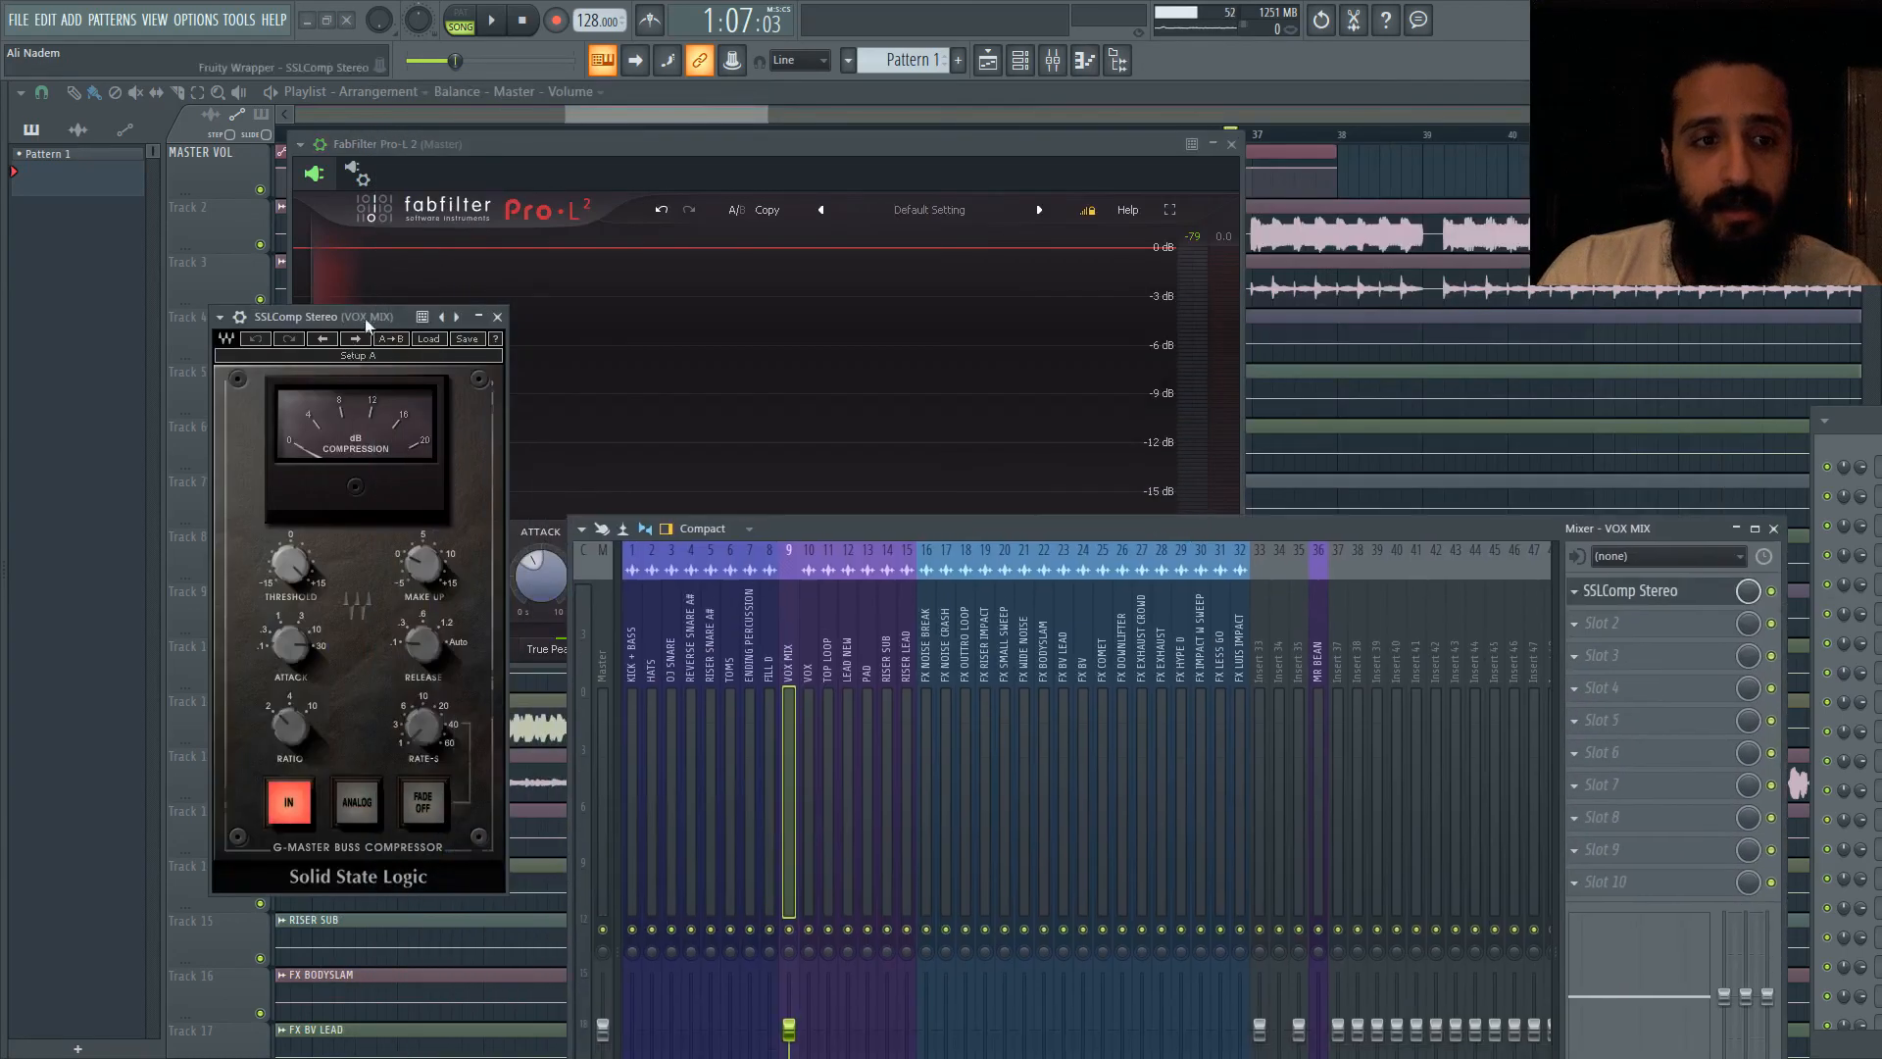
drag(365, 318, 573, 152)
click(1176, 144)
click(1232, 145)
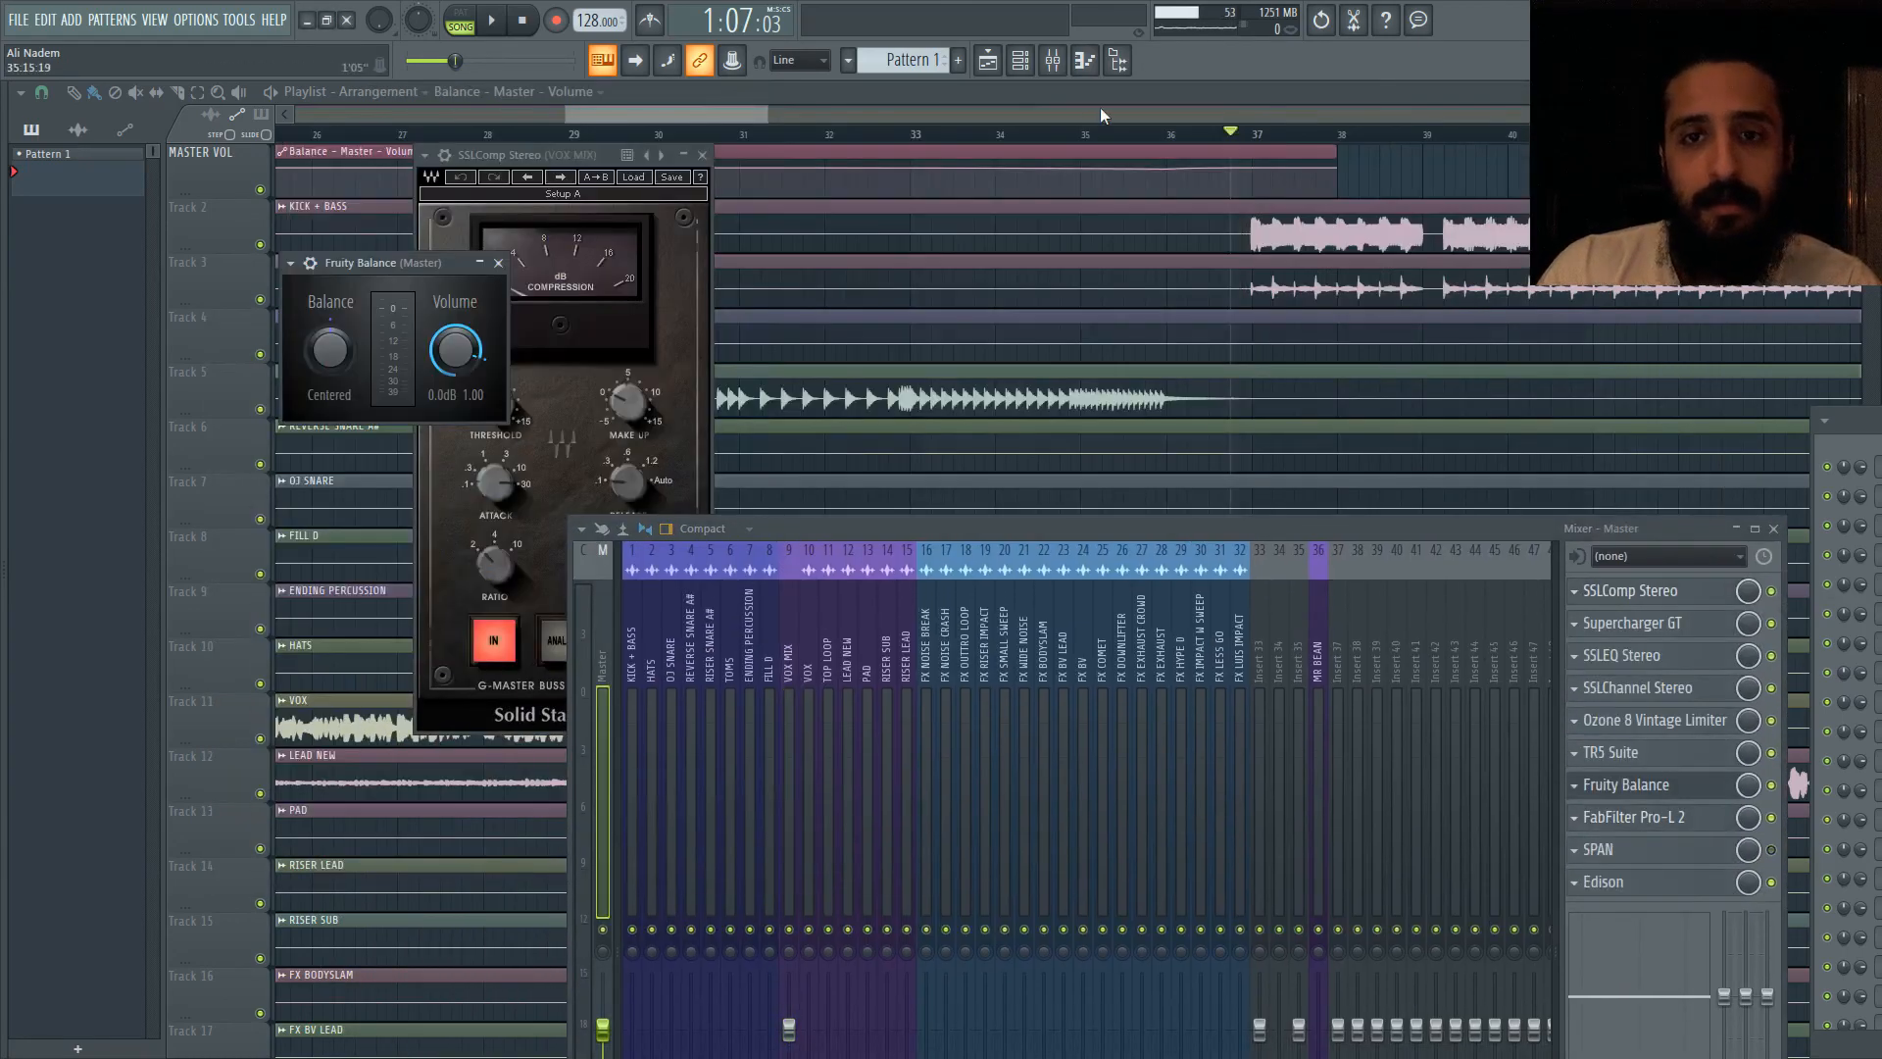
click(1257, 137)
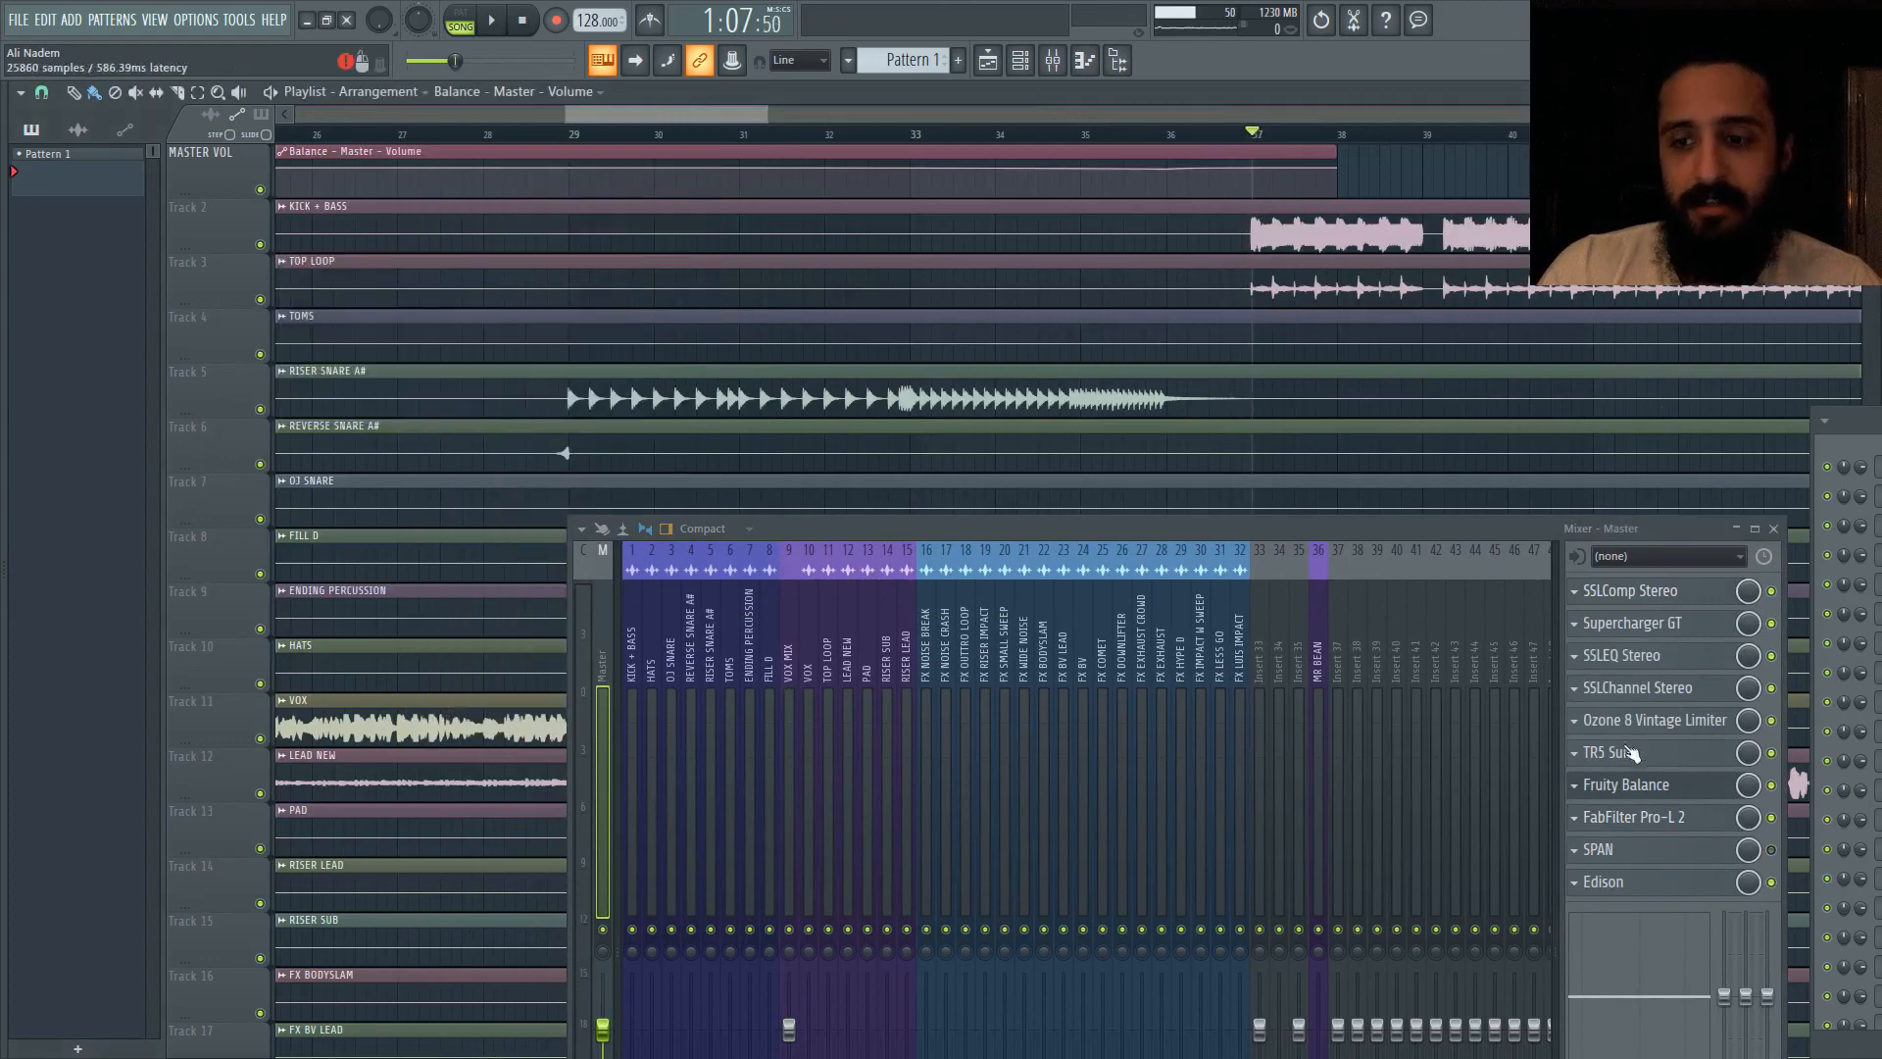
Step: Reopen VOX MIX's SSLComp Stereo, play a short passage to check its compression and make-up setting, and close it
click(792, 652)
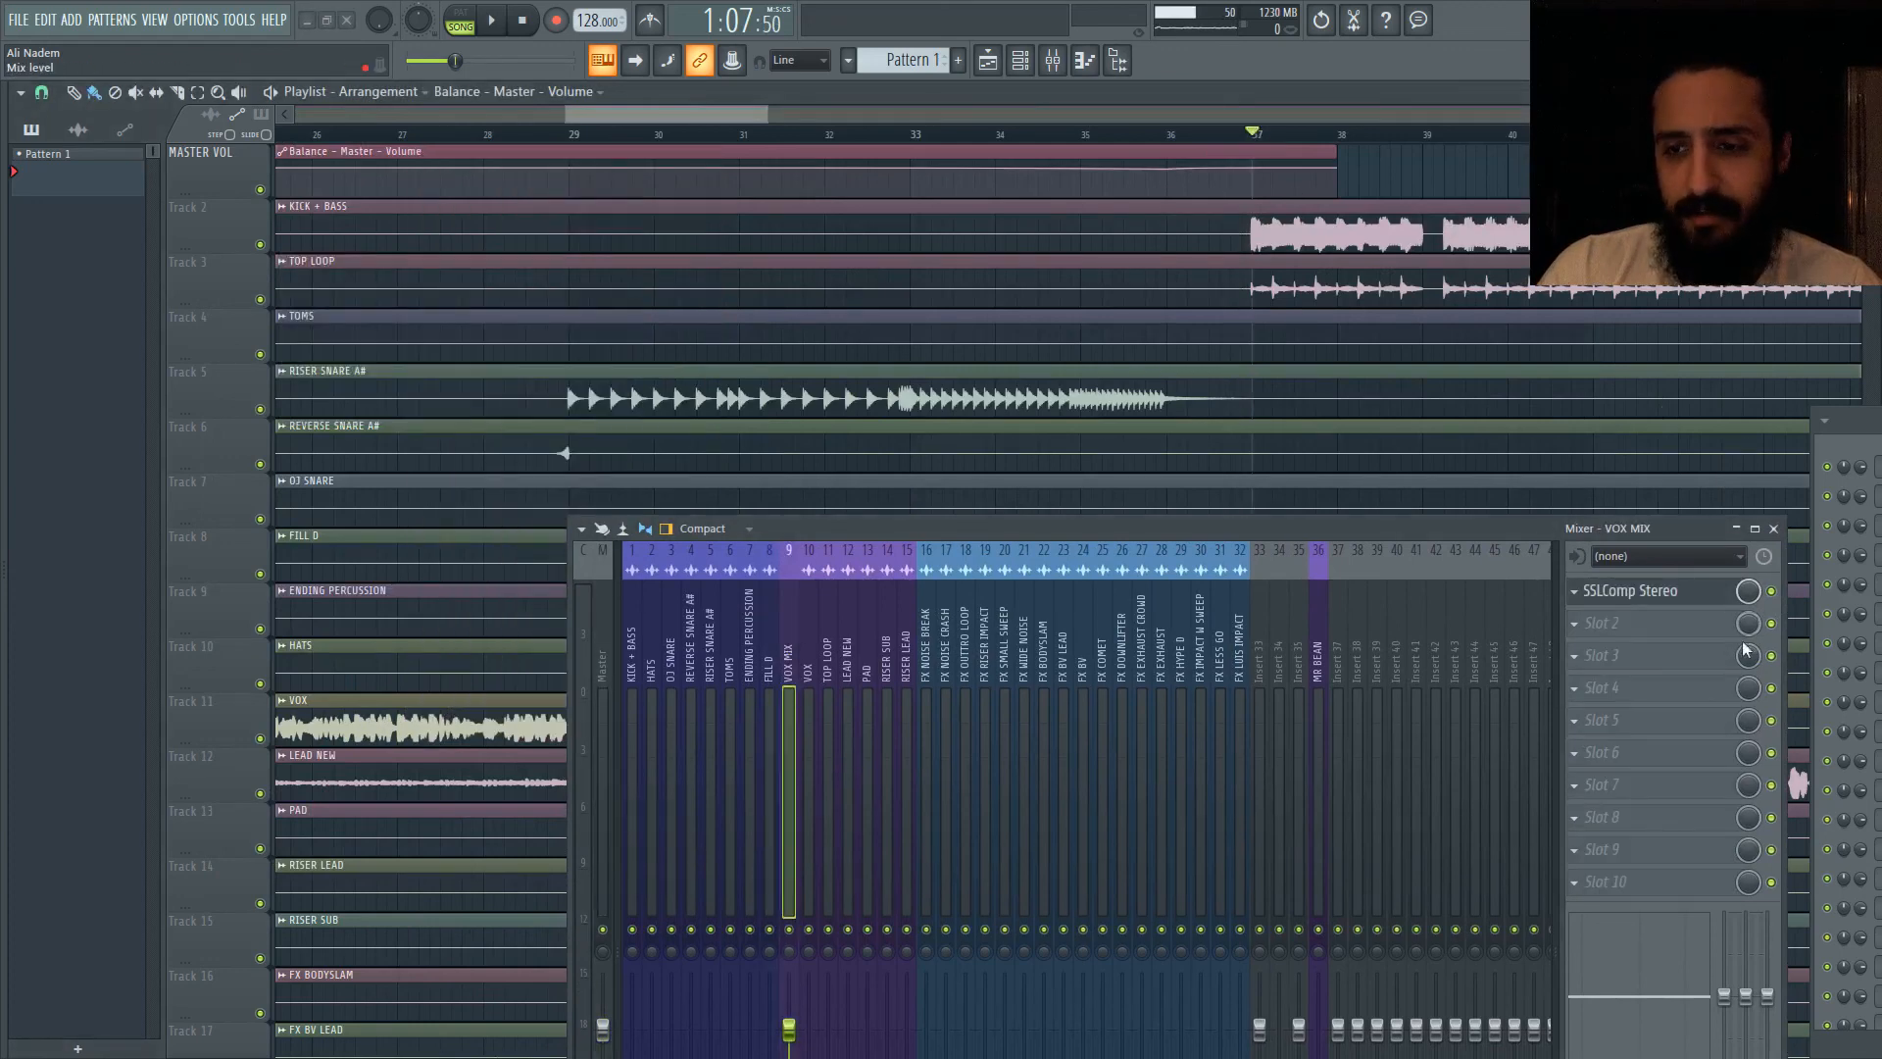
click(1678, 592)
key(space)
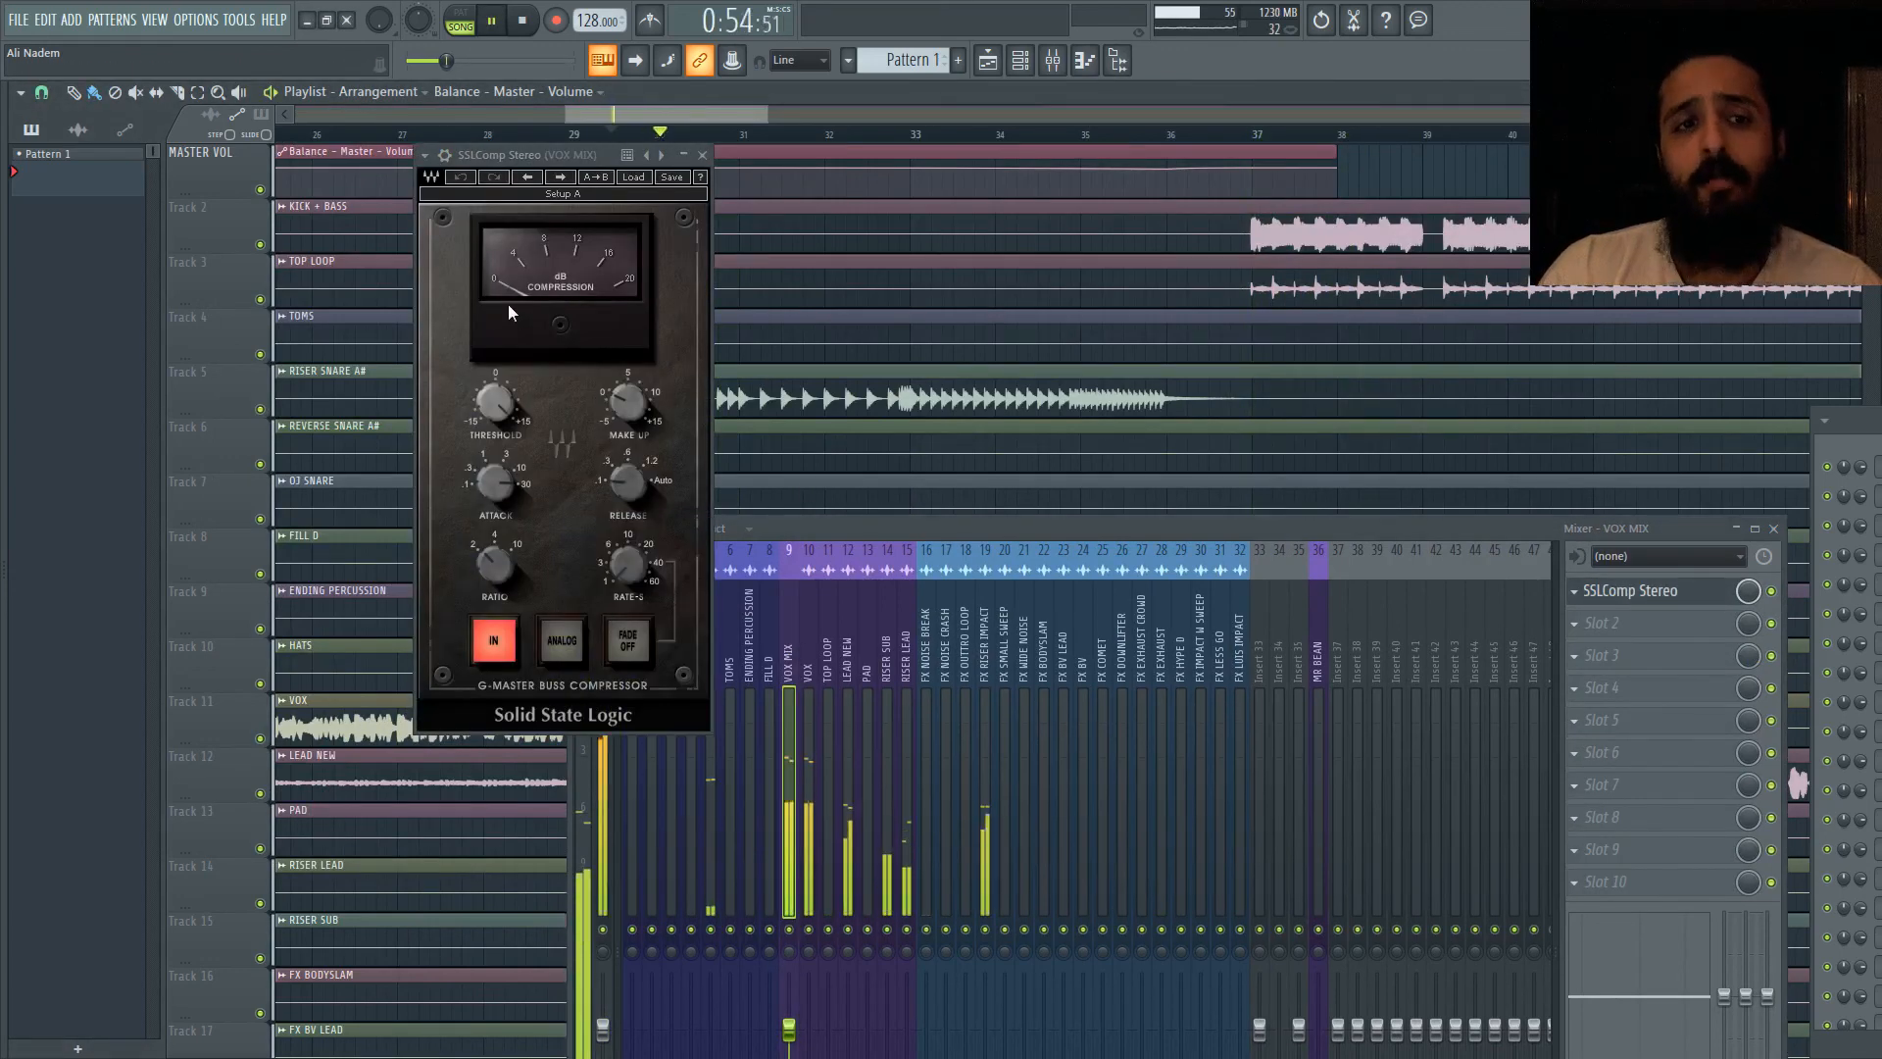
key(space)
mouse_move(630, 406)
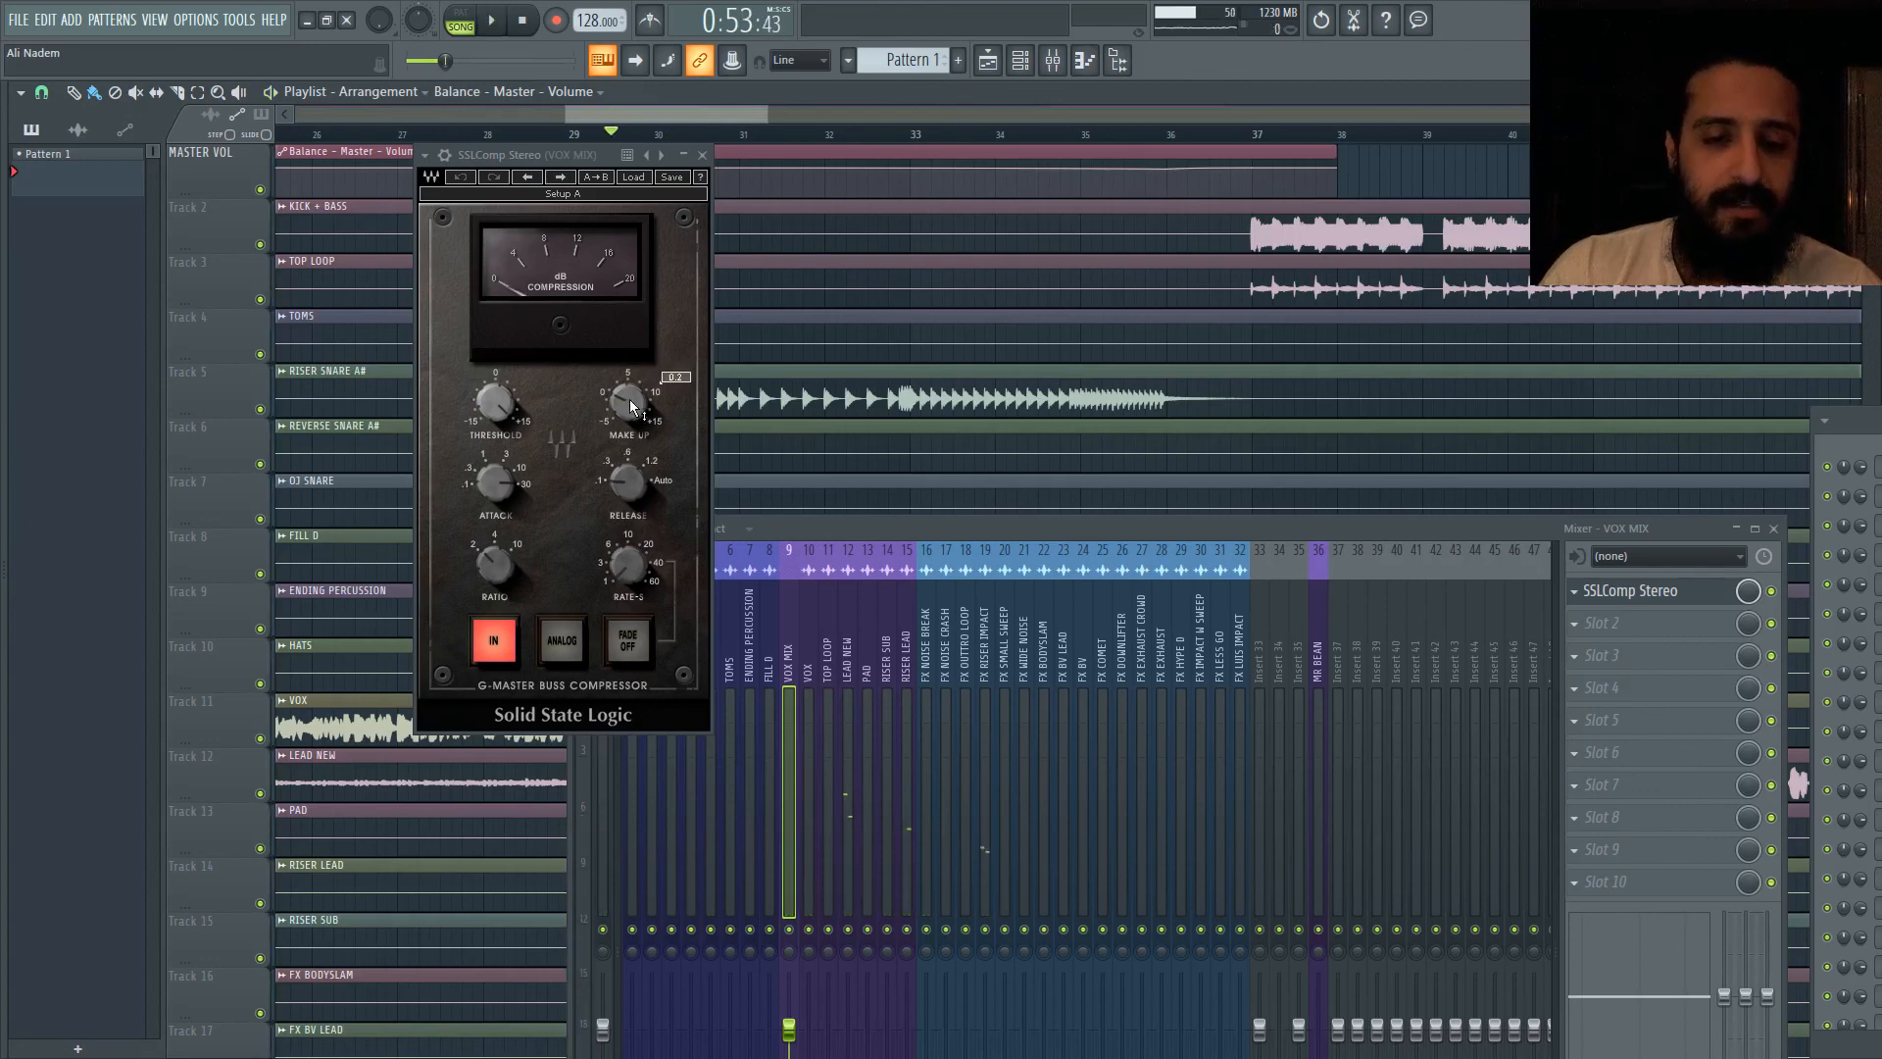
click(702, 157)
Step: Inspect the OneKnob Brighter Stereo on the HATS channel, check FX NOISE CRASH's effect slots, and close the plugin
drag(816, 532, 631, 83)
drag(763, 165, 469, 192)
drag(725, 104, 677, 578)
click(1382, 615)
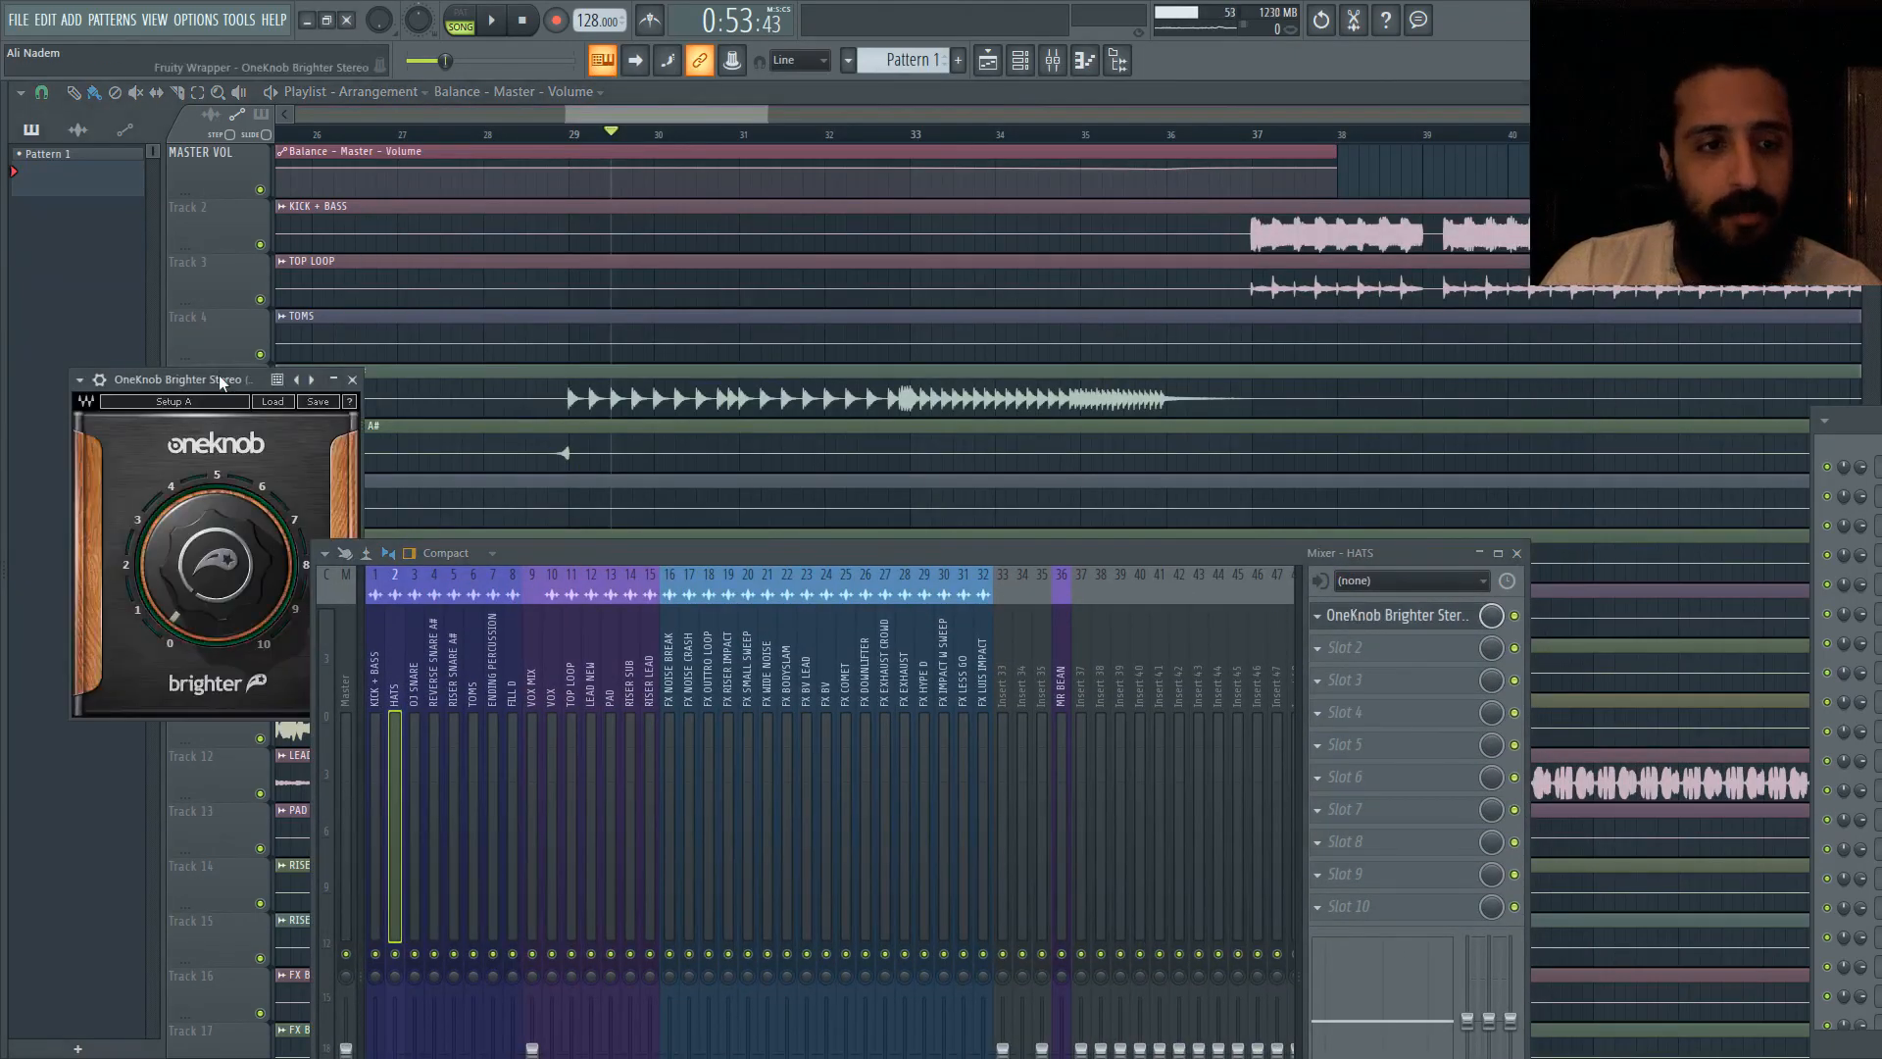
drag(176, 379, 637, 147)
mouse_move(672, 328)
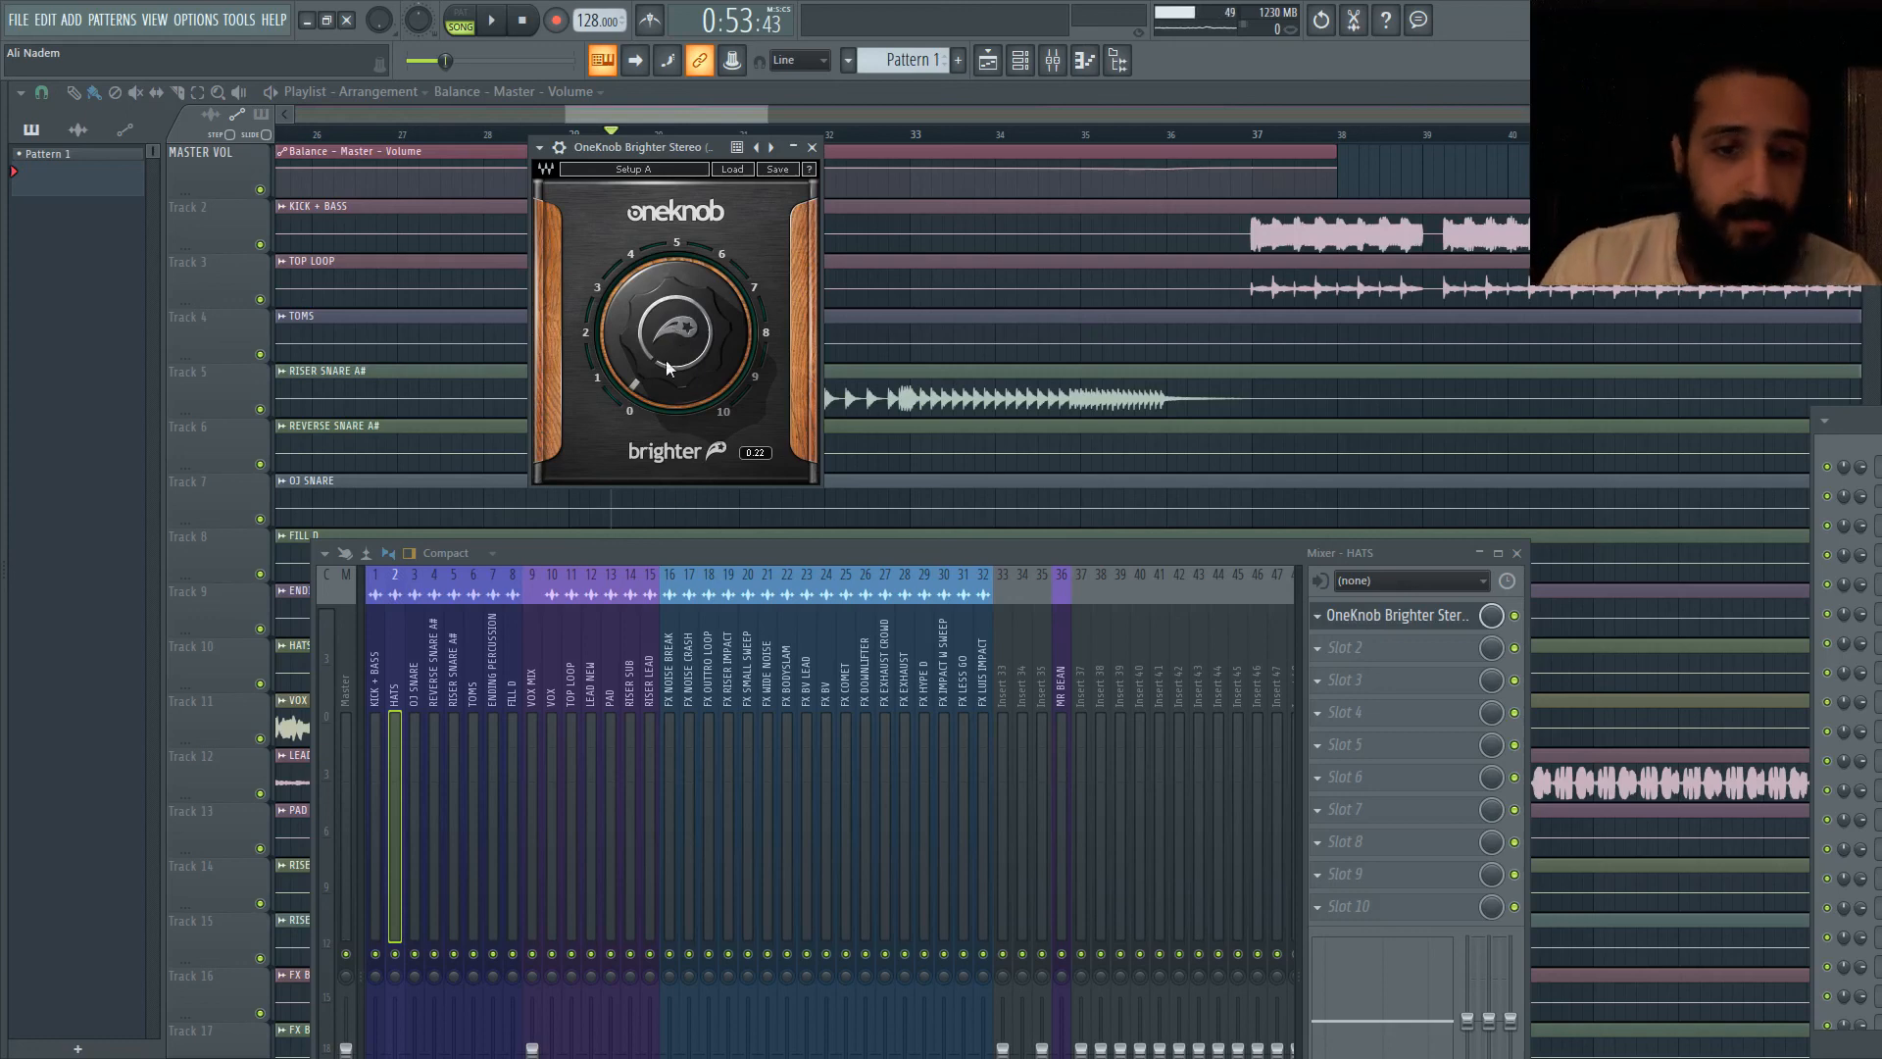
click(692, 657)
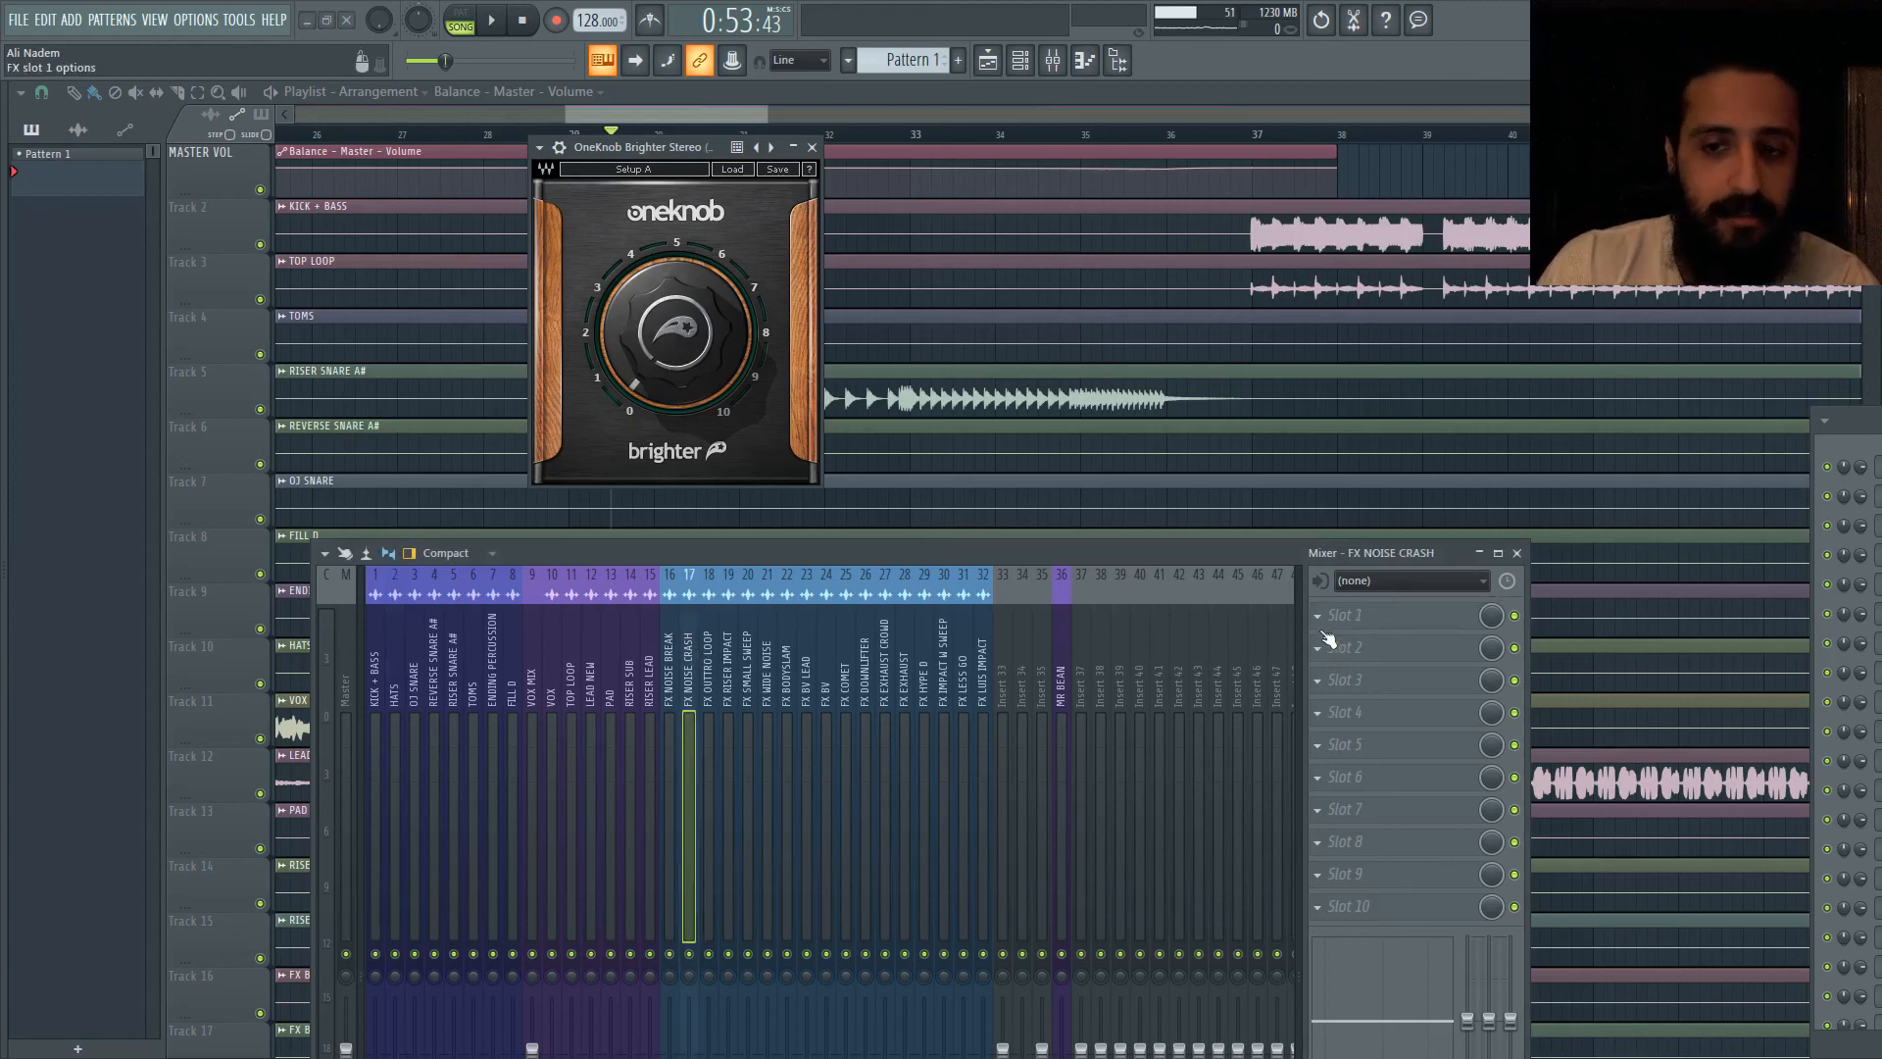
click(813, 148)
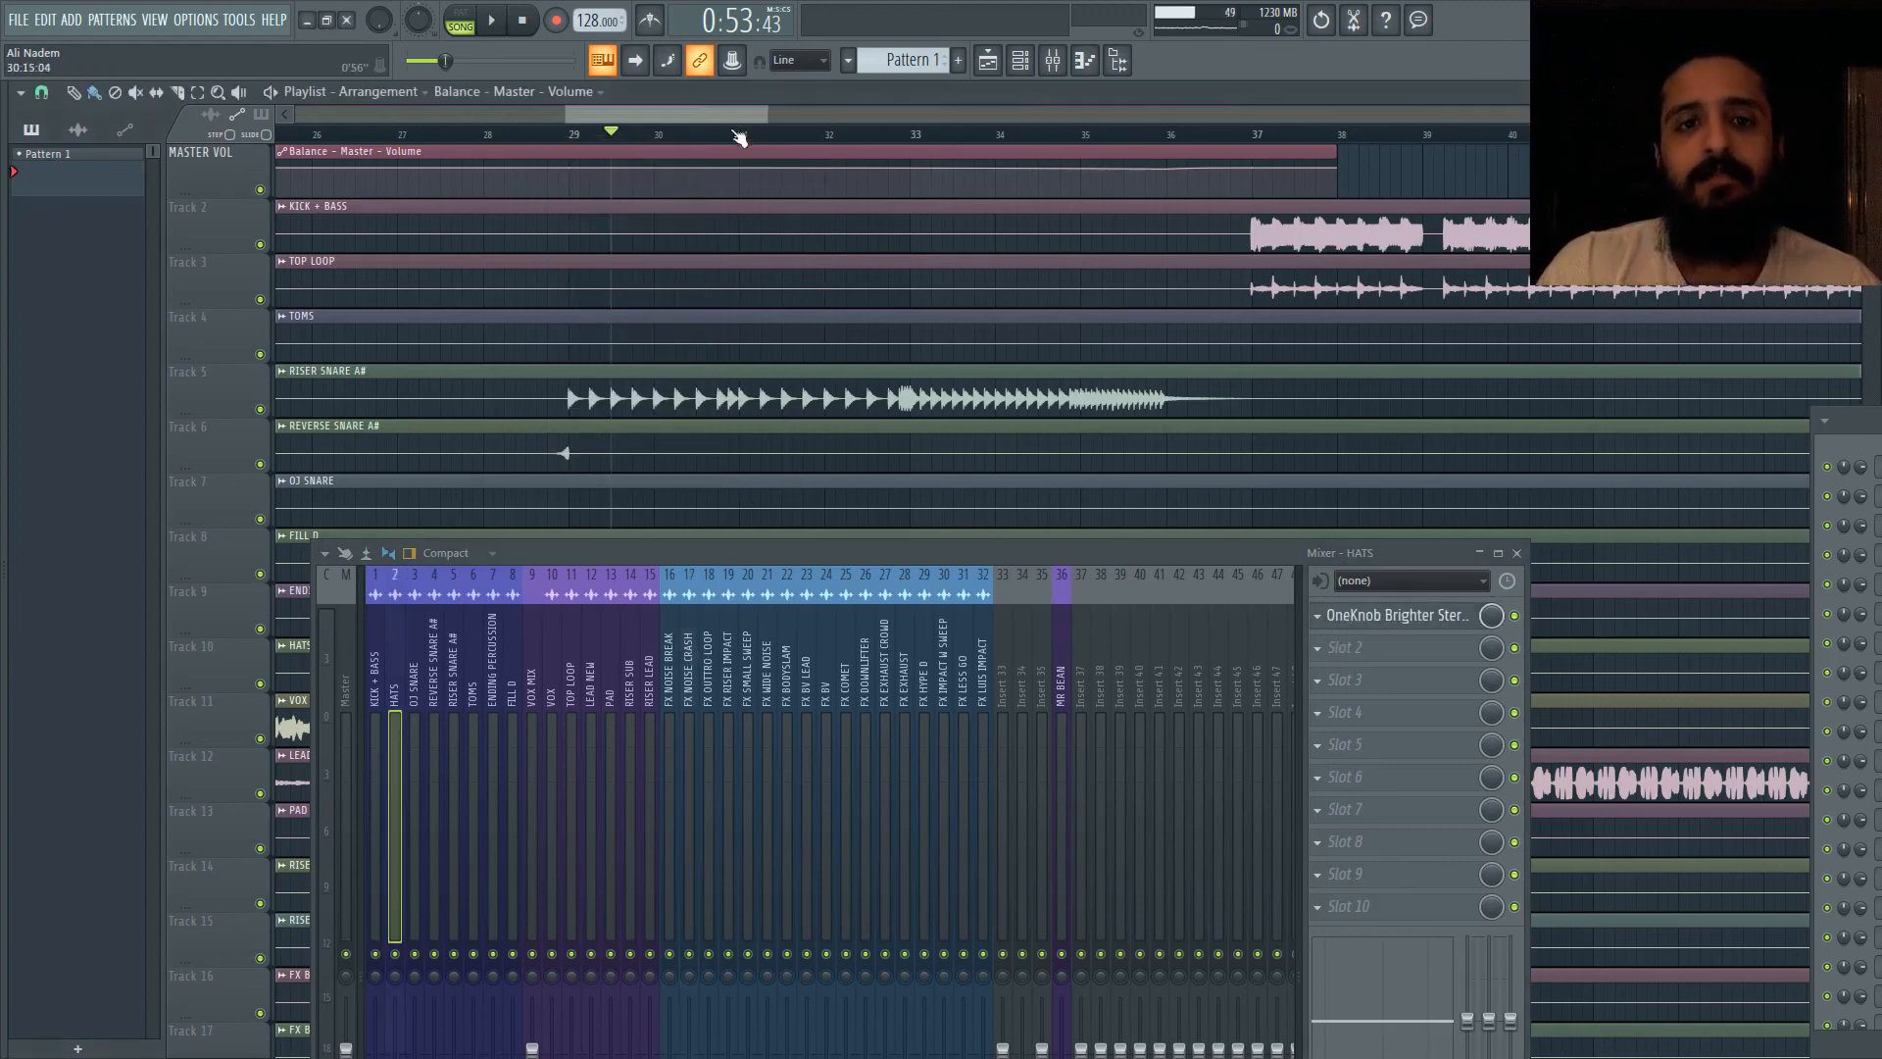
Step: Review the full arrangement alongside the mixer, checking the effect slots of KICK + BASS and the Master
drag(700, 116, 625, 124)
scroll(597, 233, down, 7)
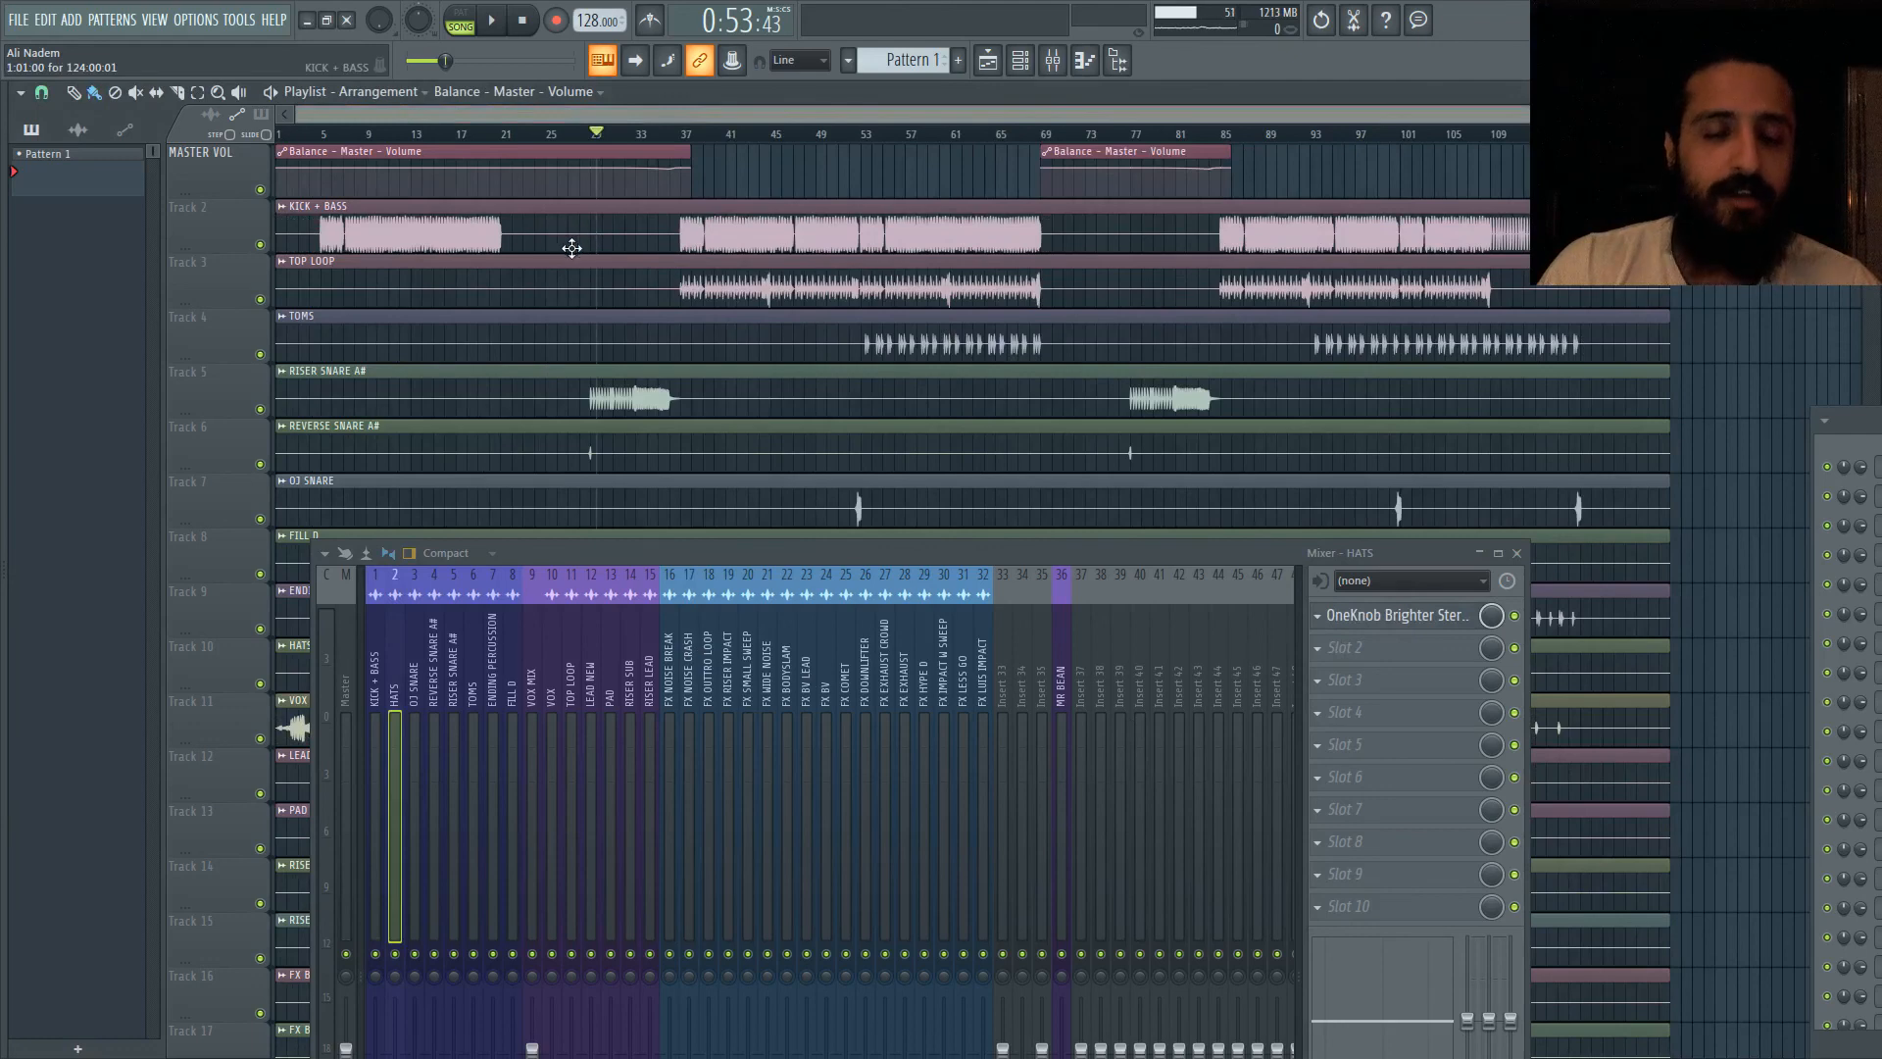
drag(1228, 537, 1203, 613)
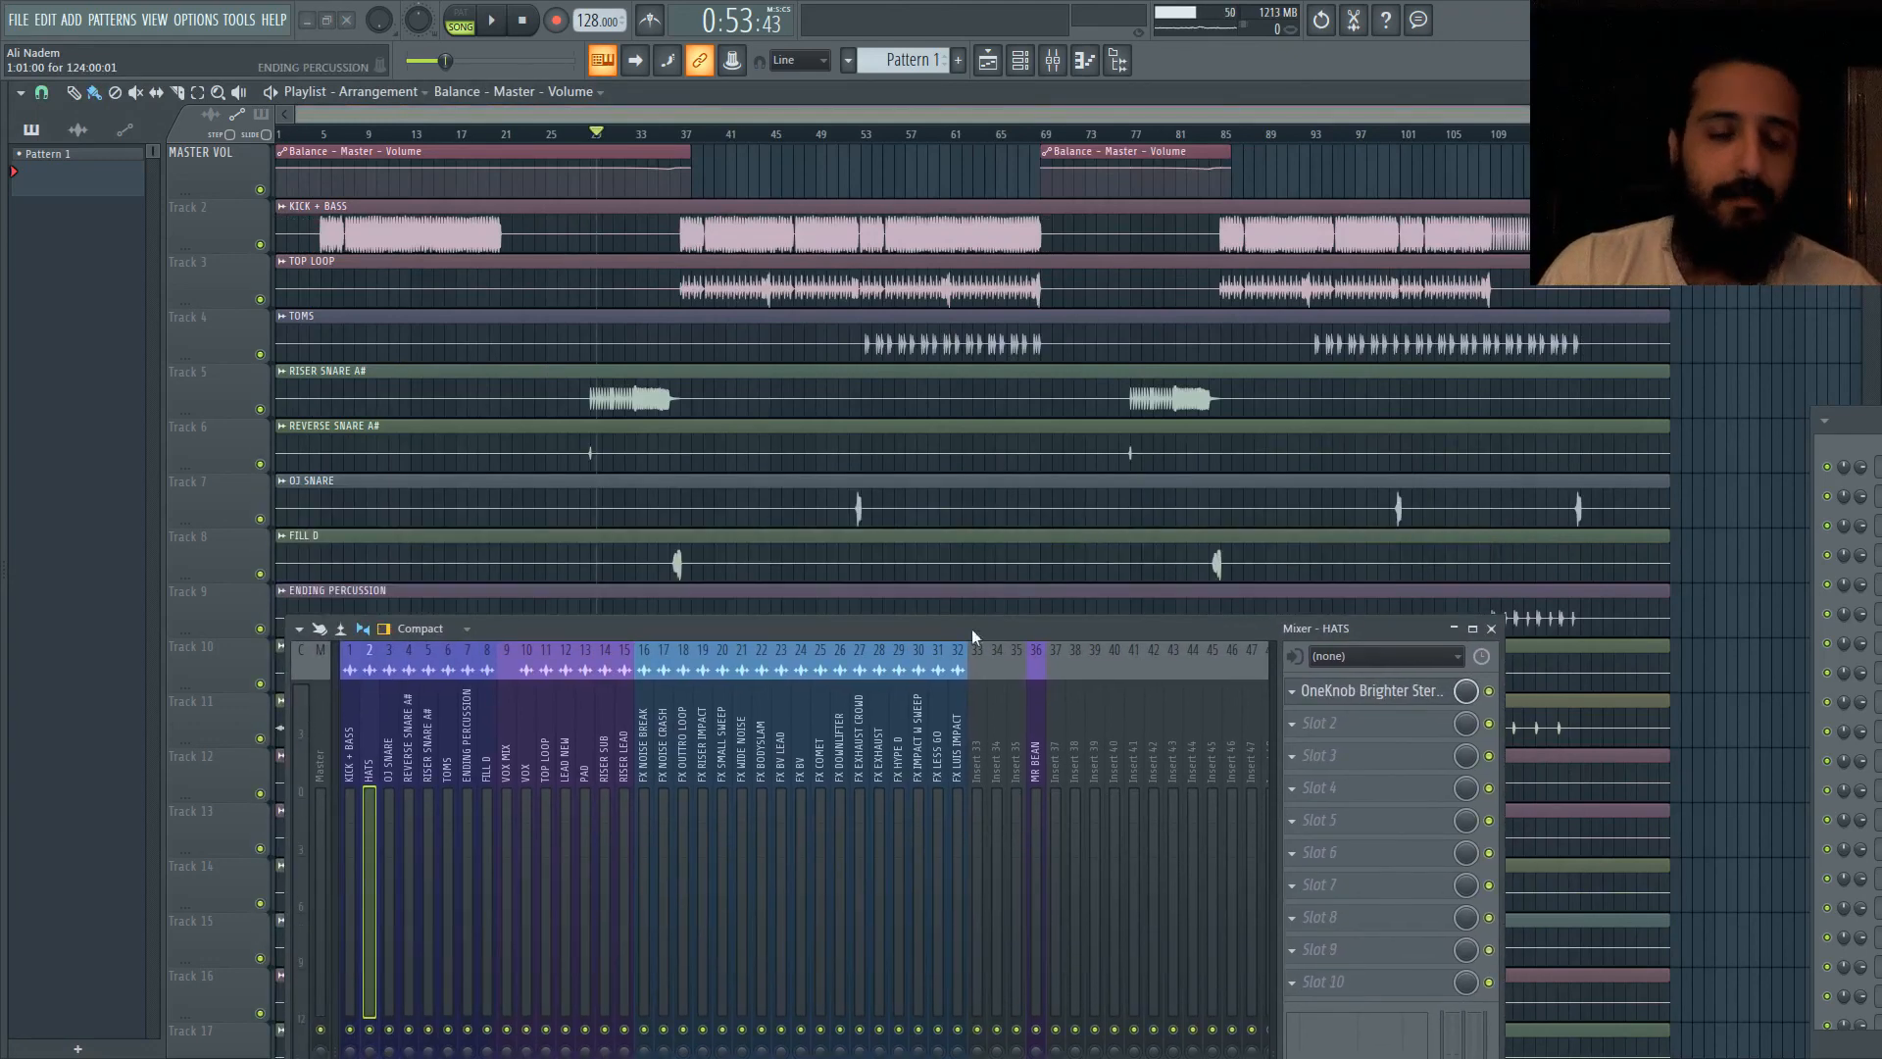
drag(771, 627, 758, 551)
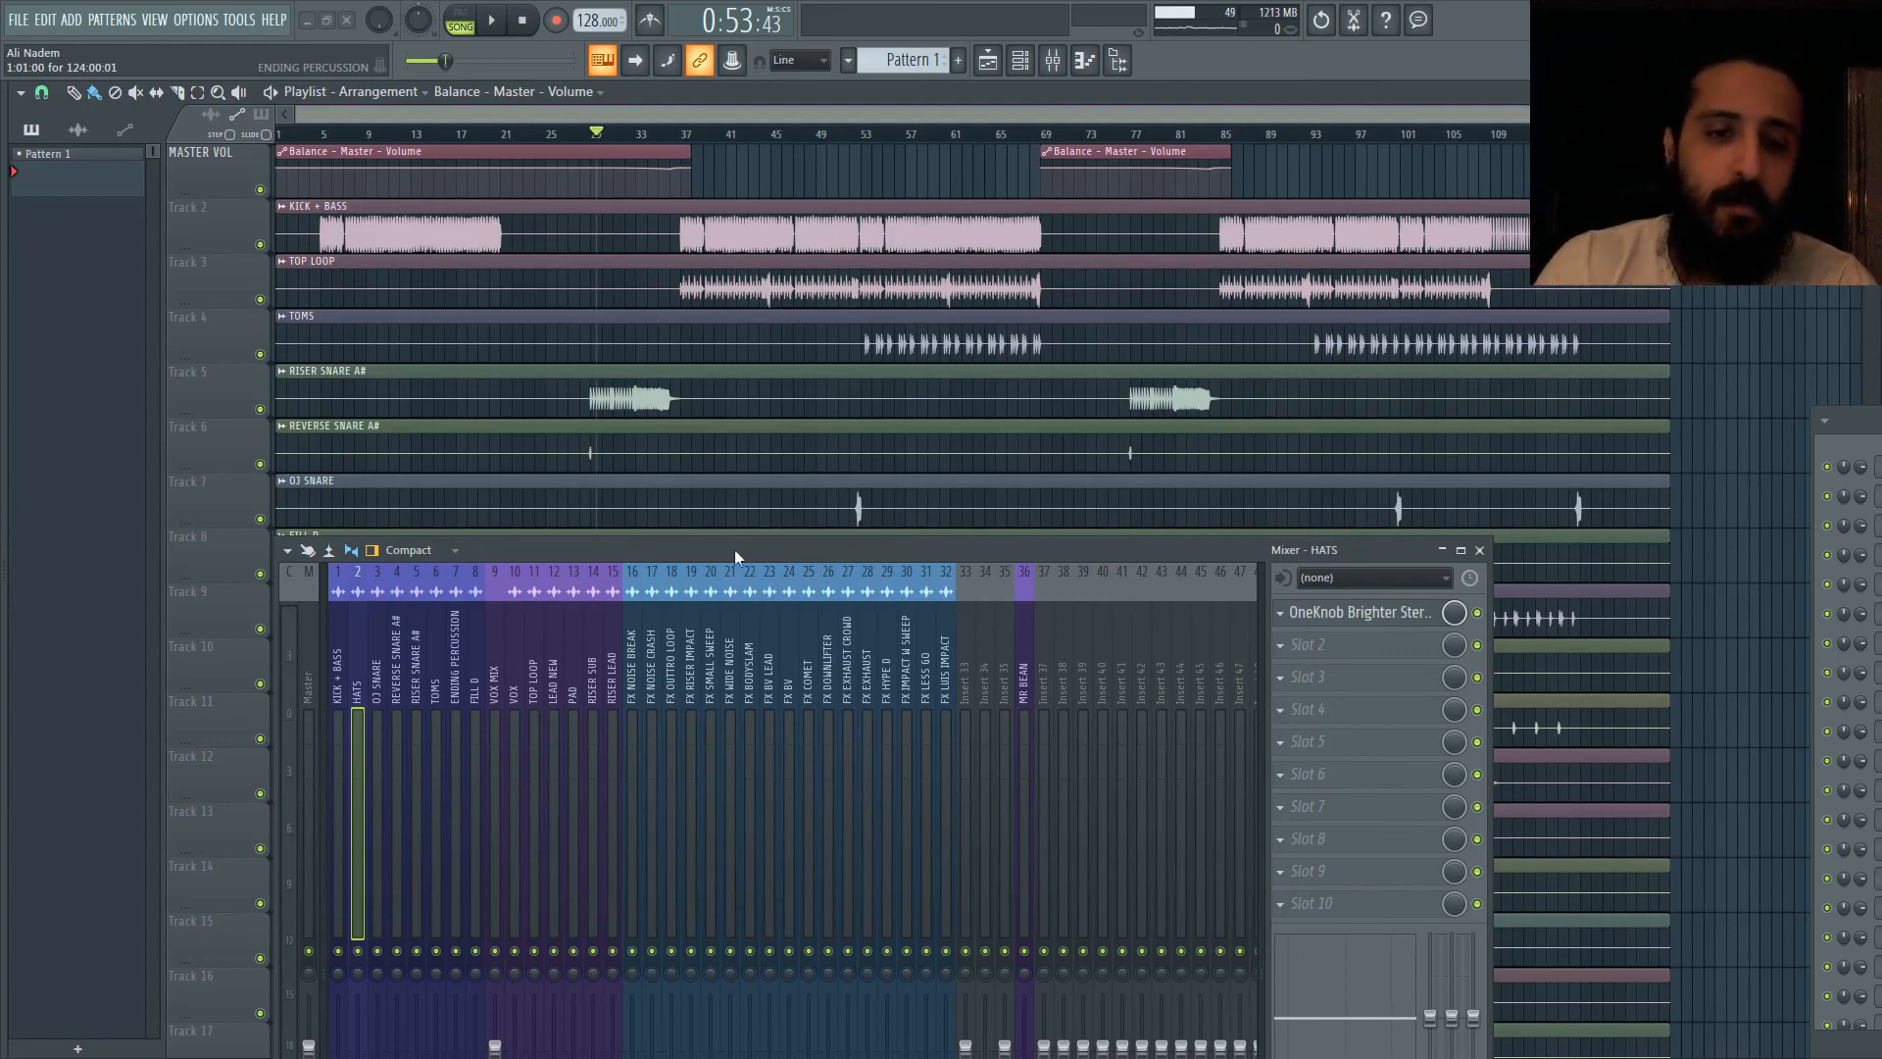
click(749, 604)
click(345, 637)
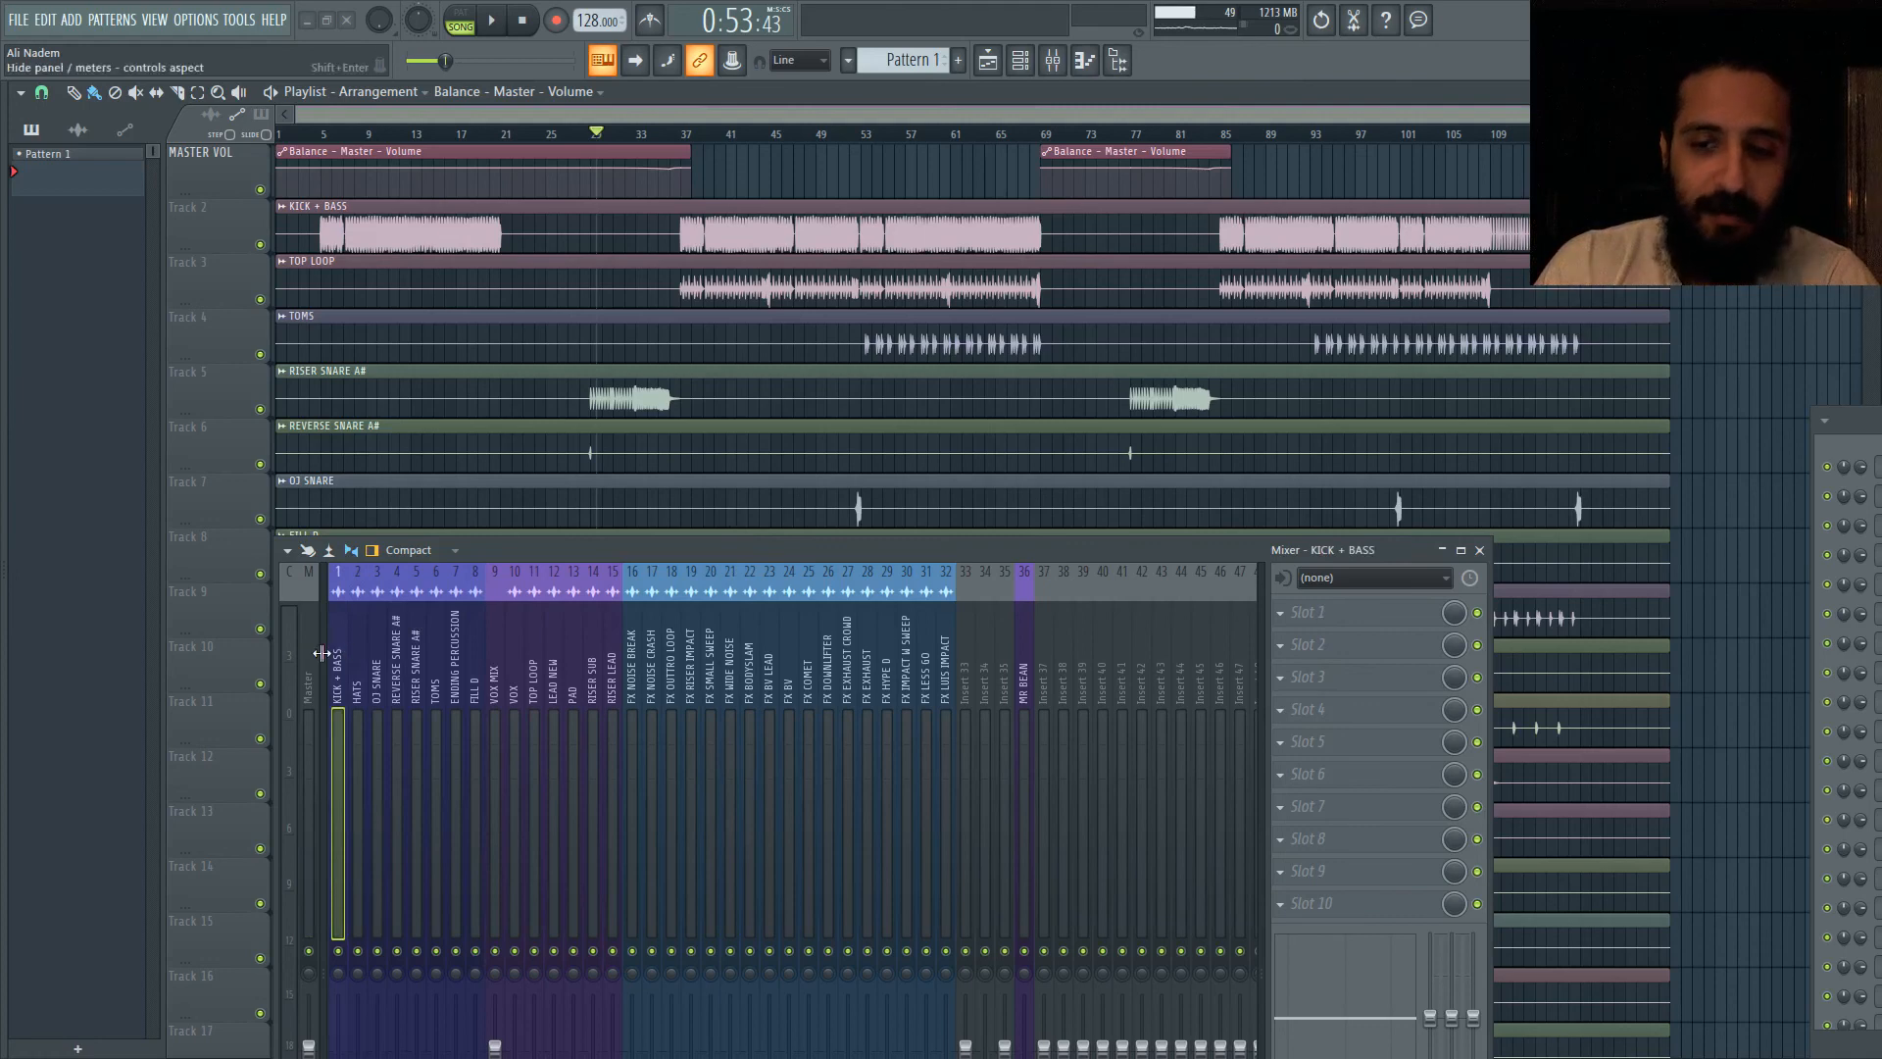
click(302, 647)
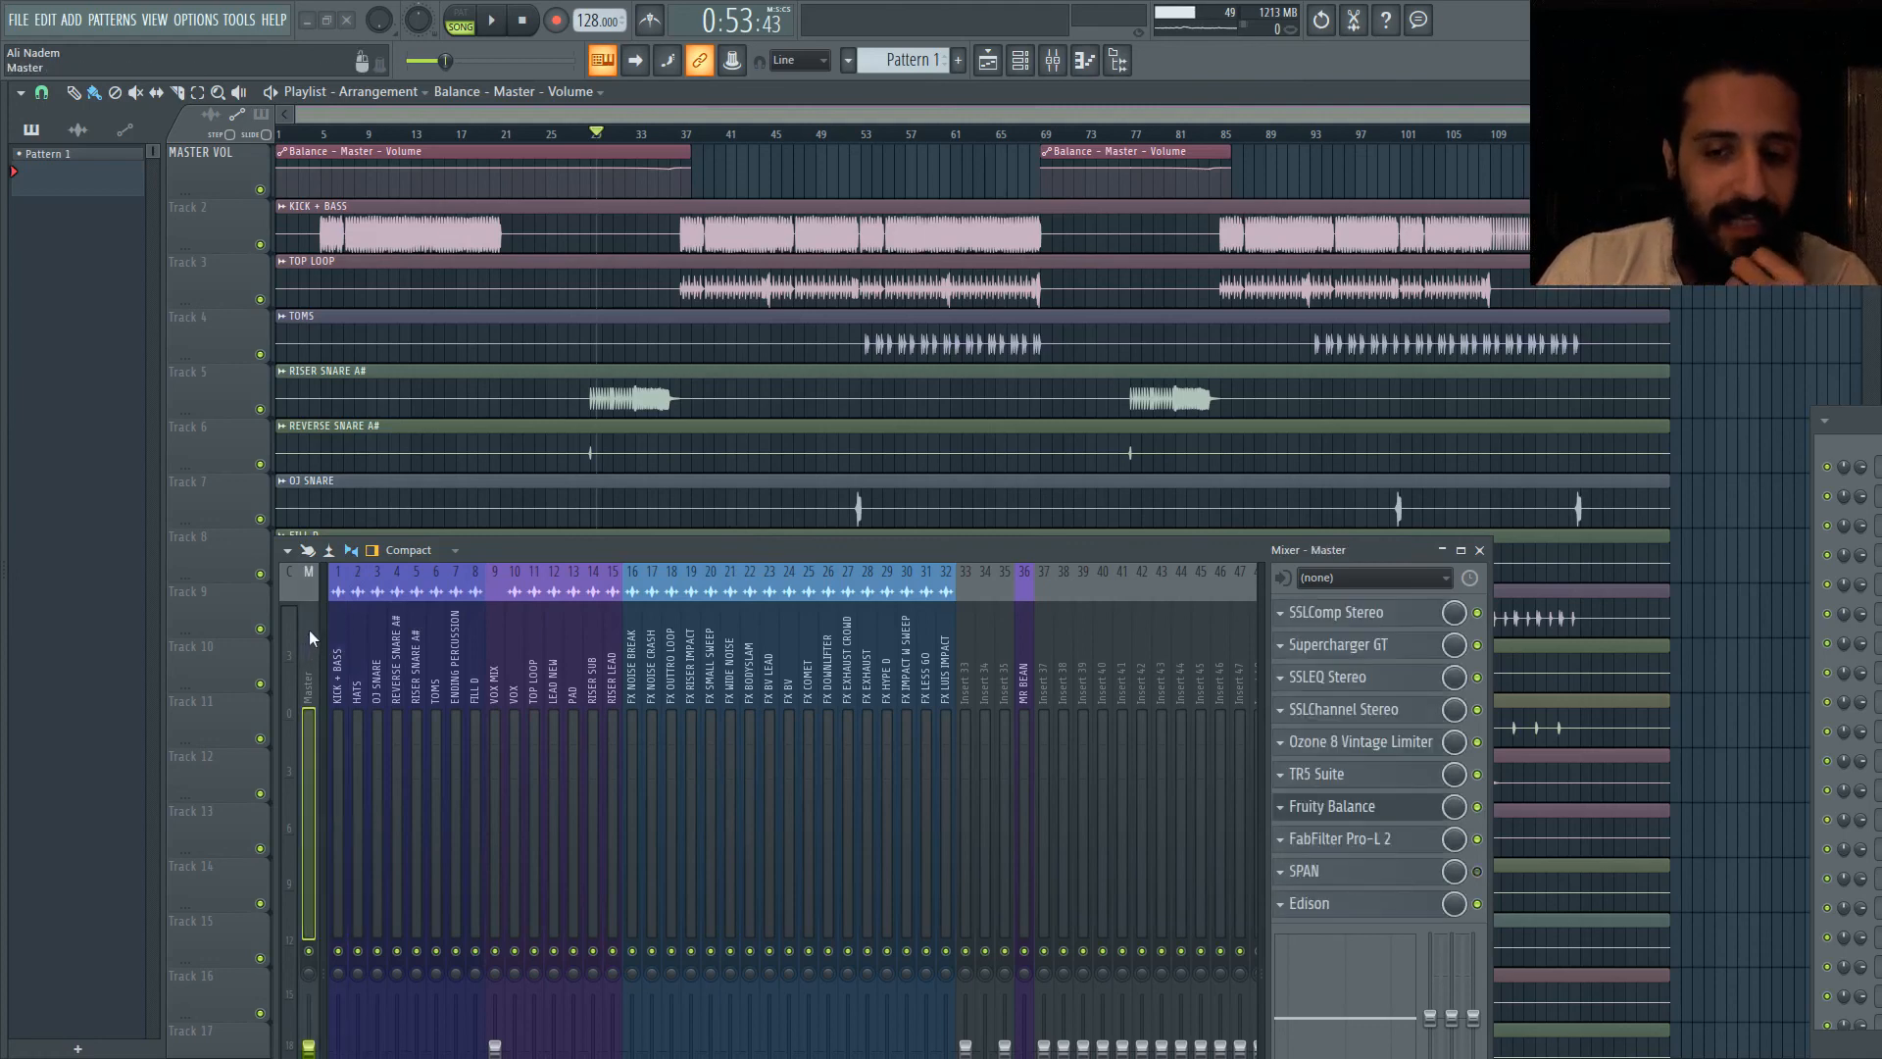
click(682, 138)
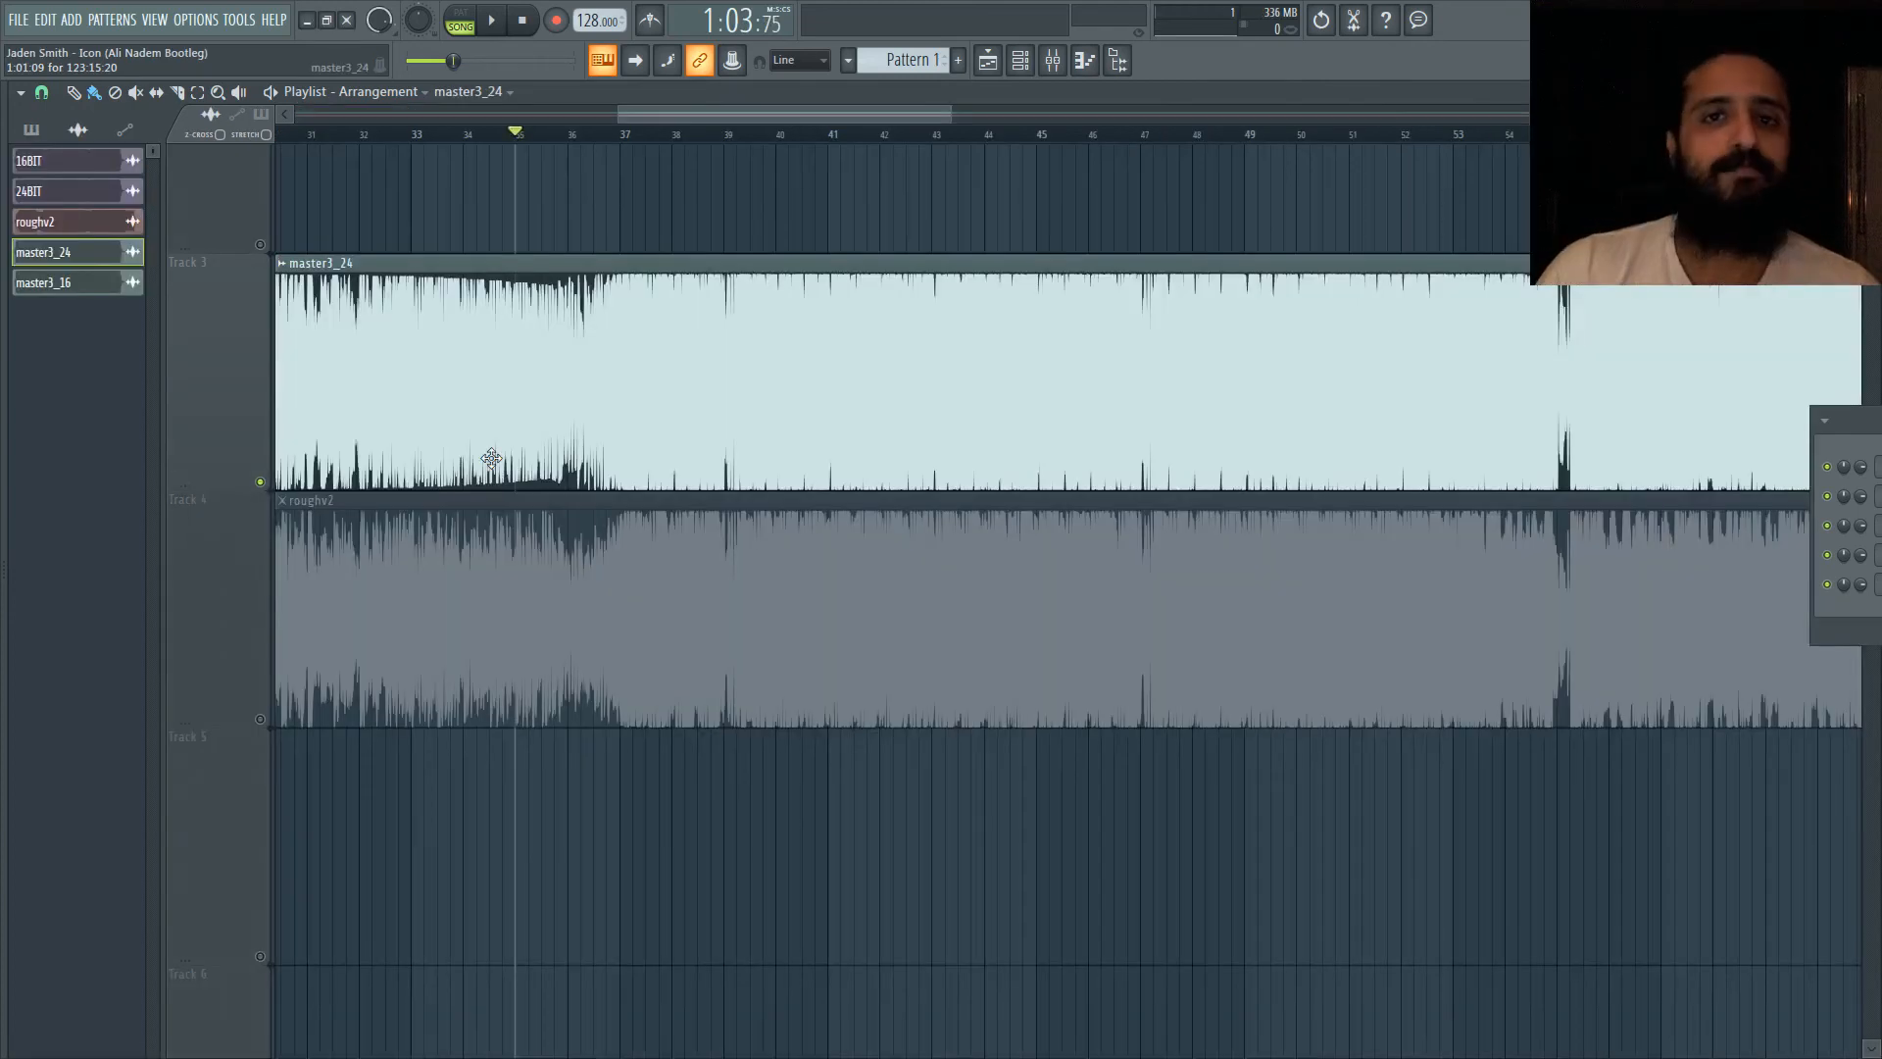
Step: Examine the master3_24 waveform's level around the build-up before bar 37 and across the whole track
scroll(745, 115, up, 3)
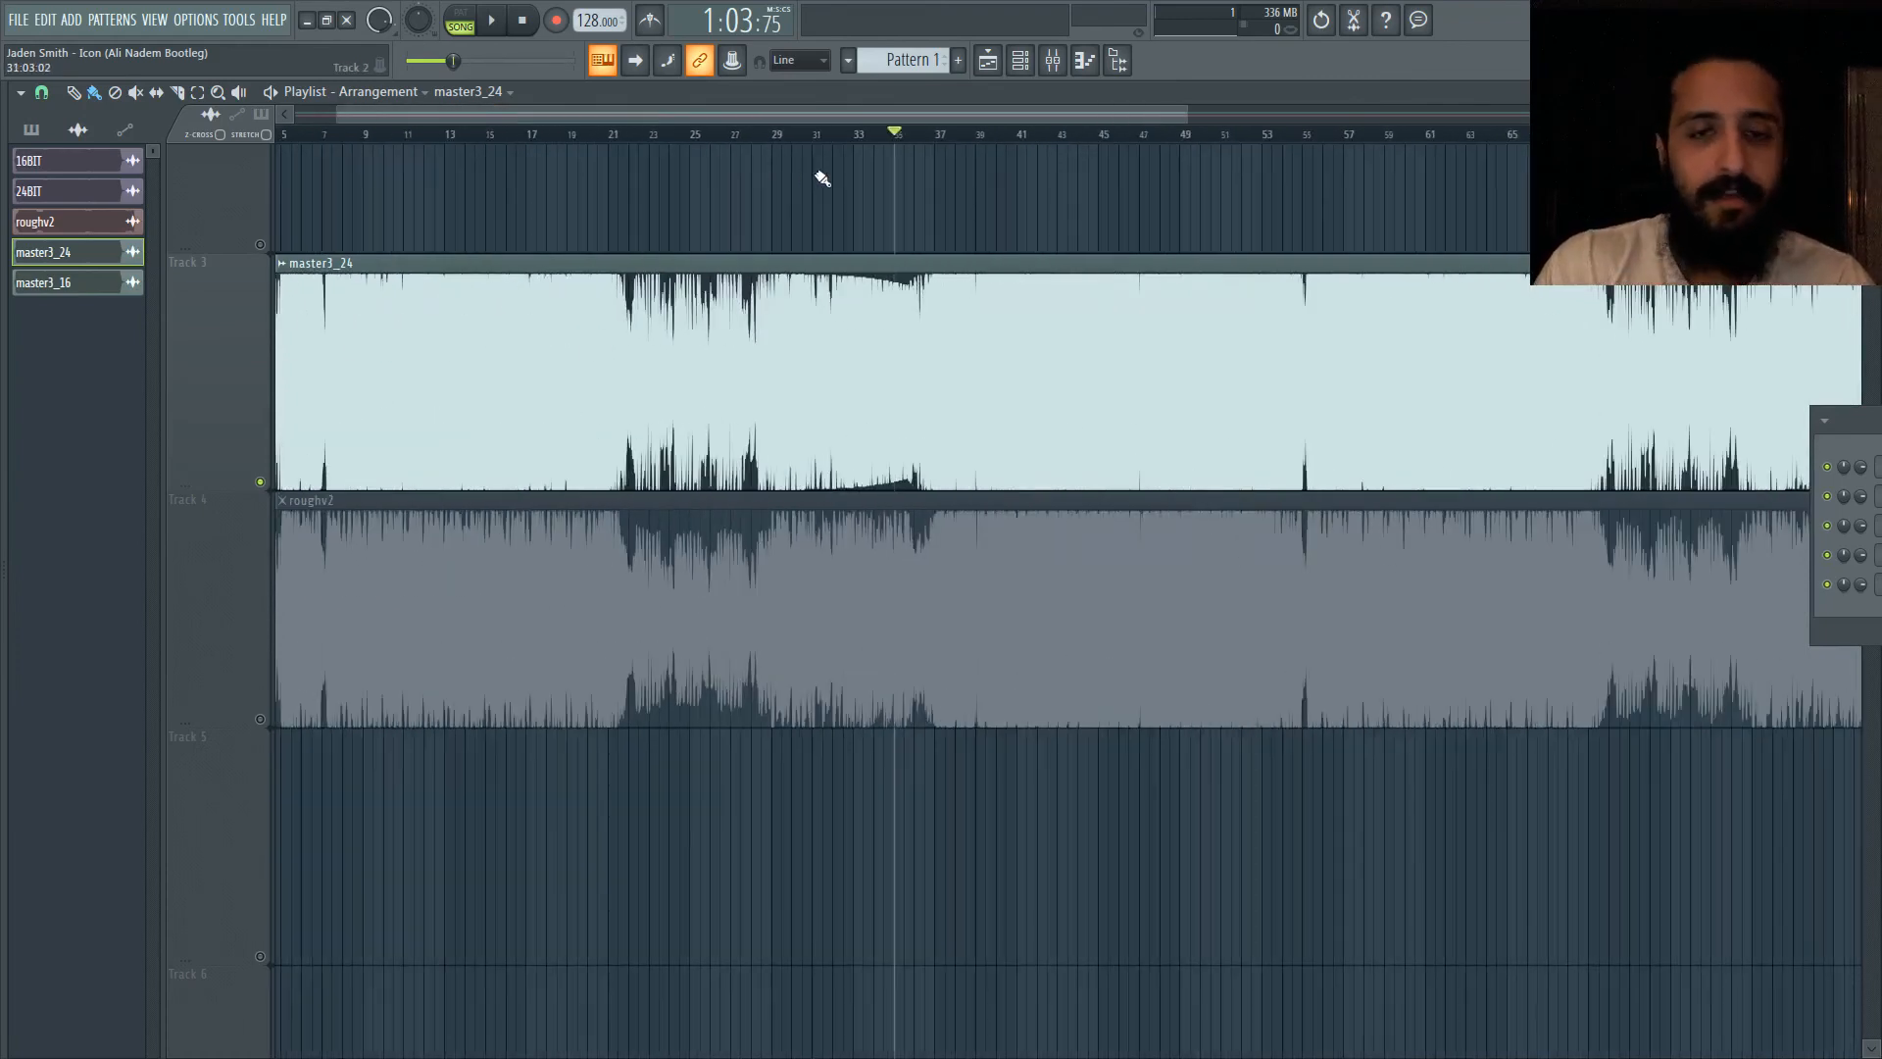
scroll(873, 265, up, 3)
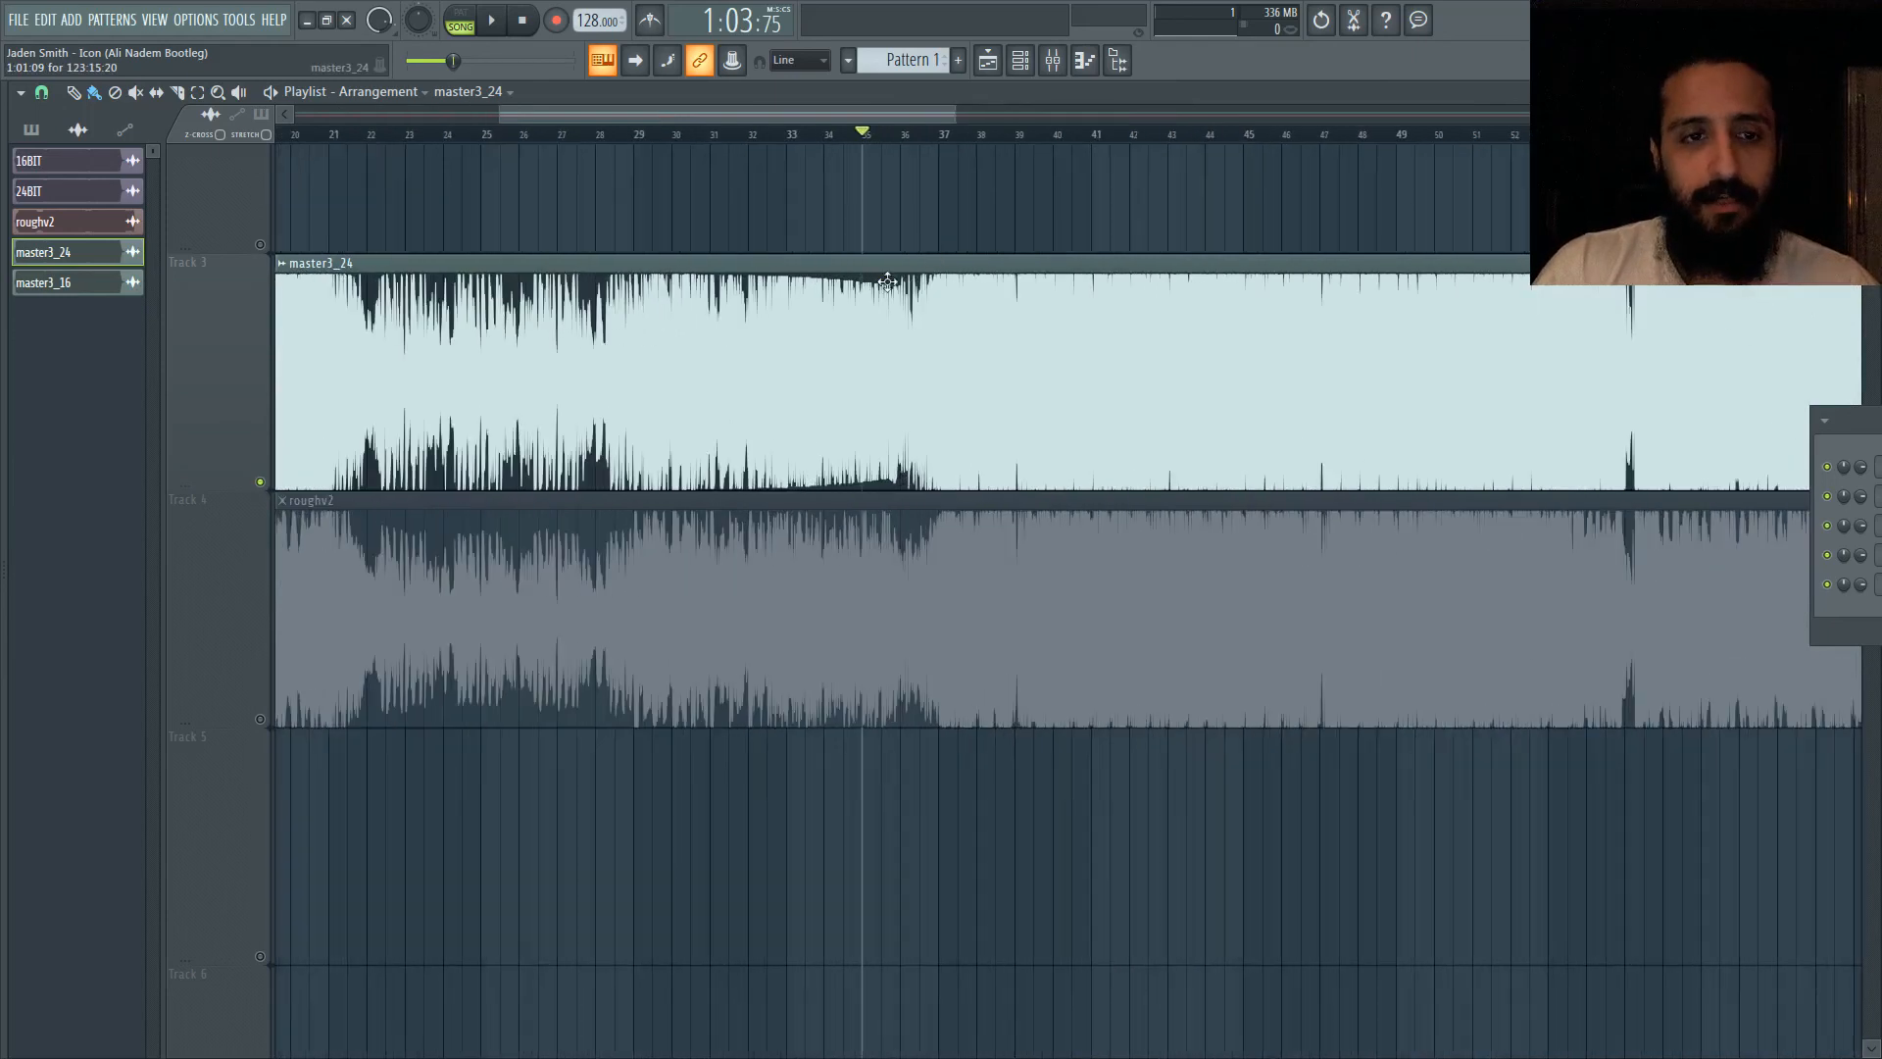
scroll(876, 272, up, 1)
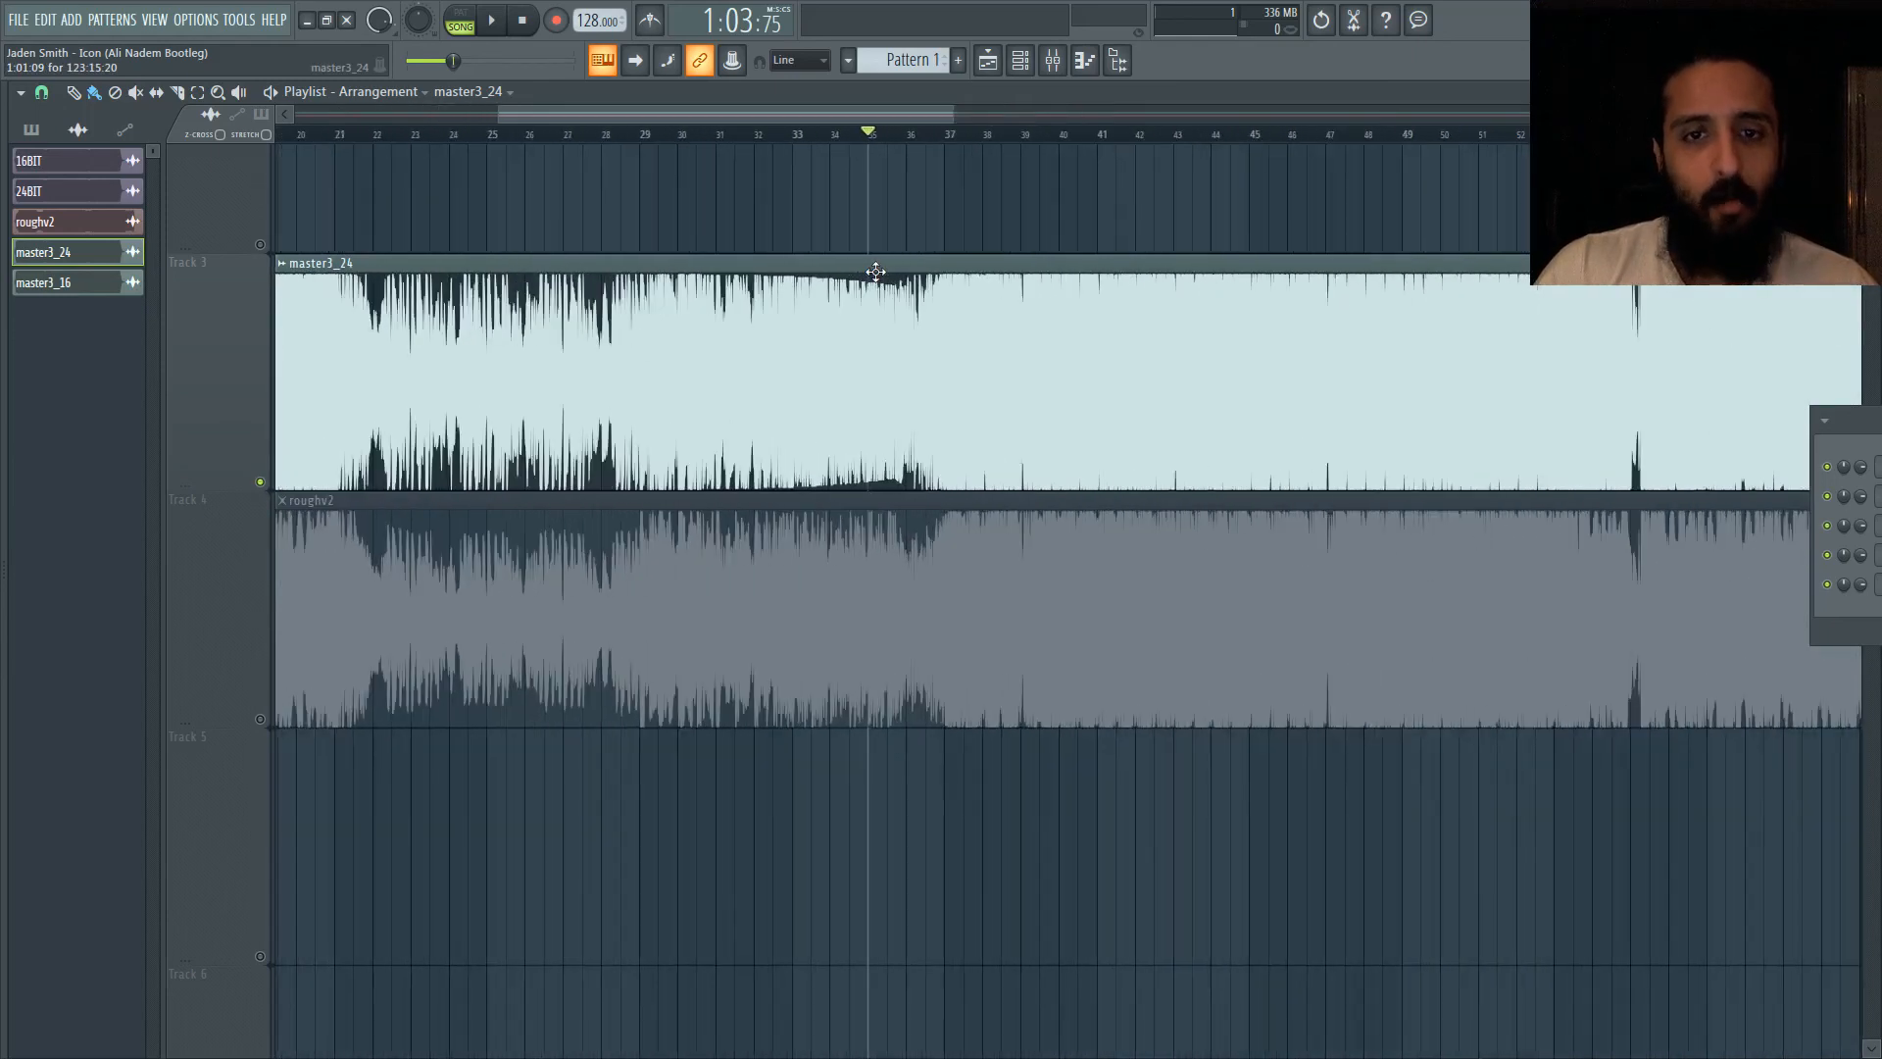
scroll(875, 271, down, 3)
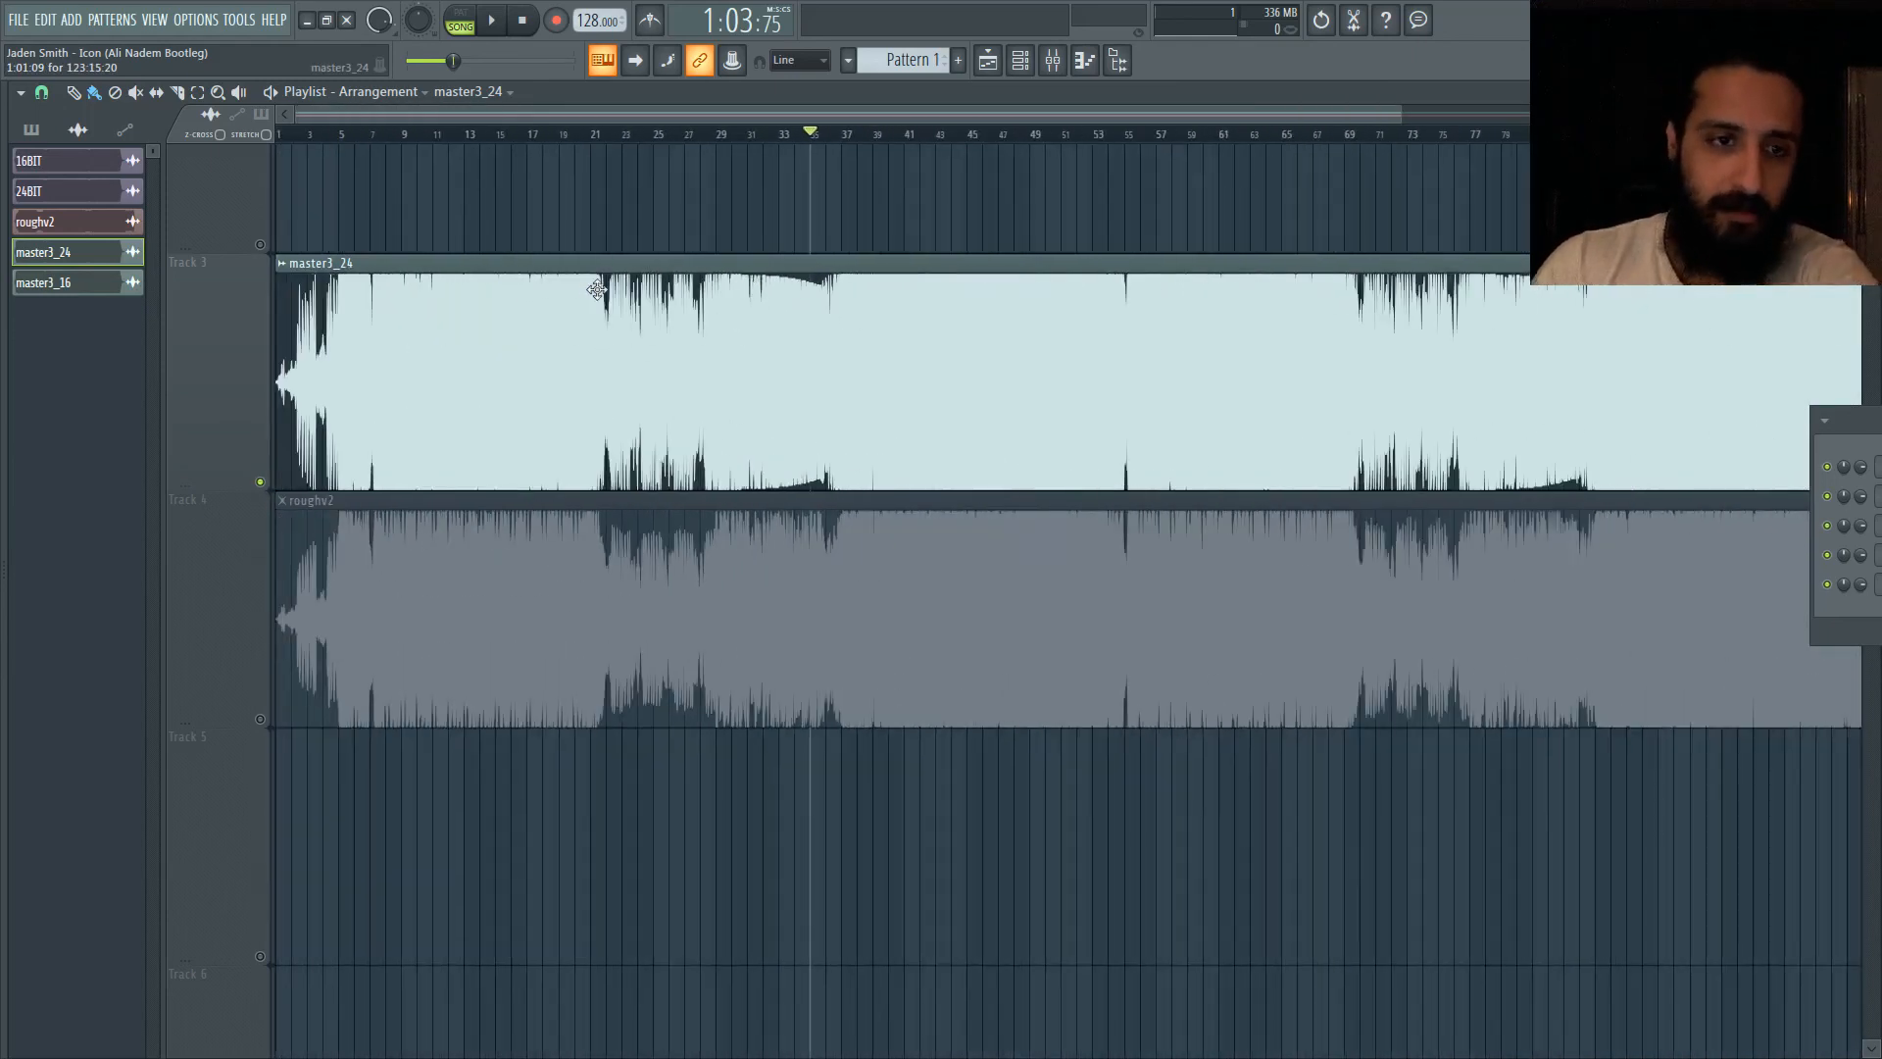
Step: Compare the build-up waveforms of roughv2 and master3_24 by soloing each track in turn, ending on master3_24
click(278, 712)
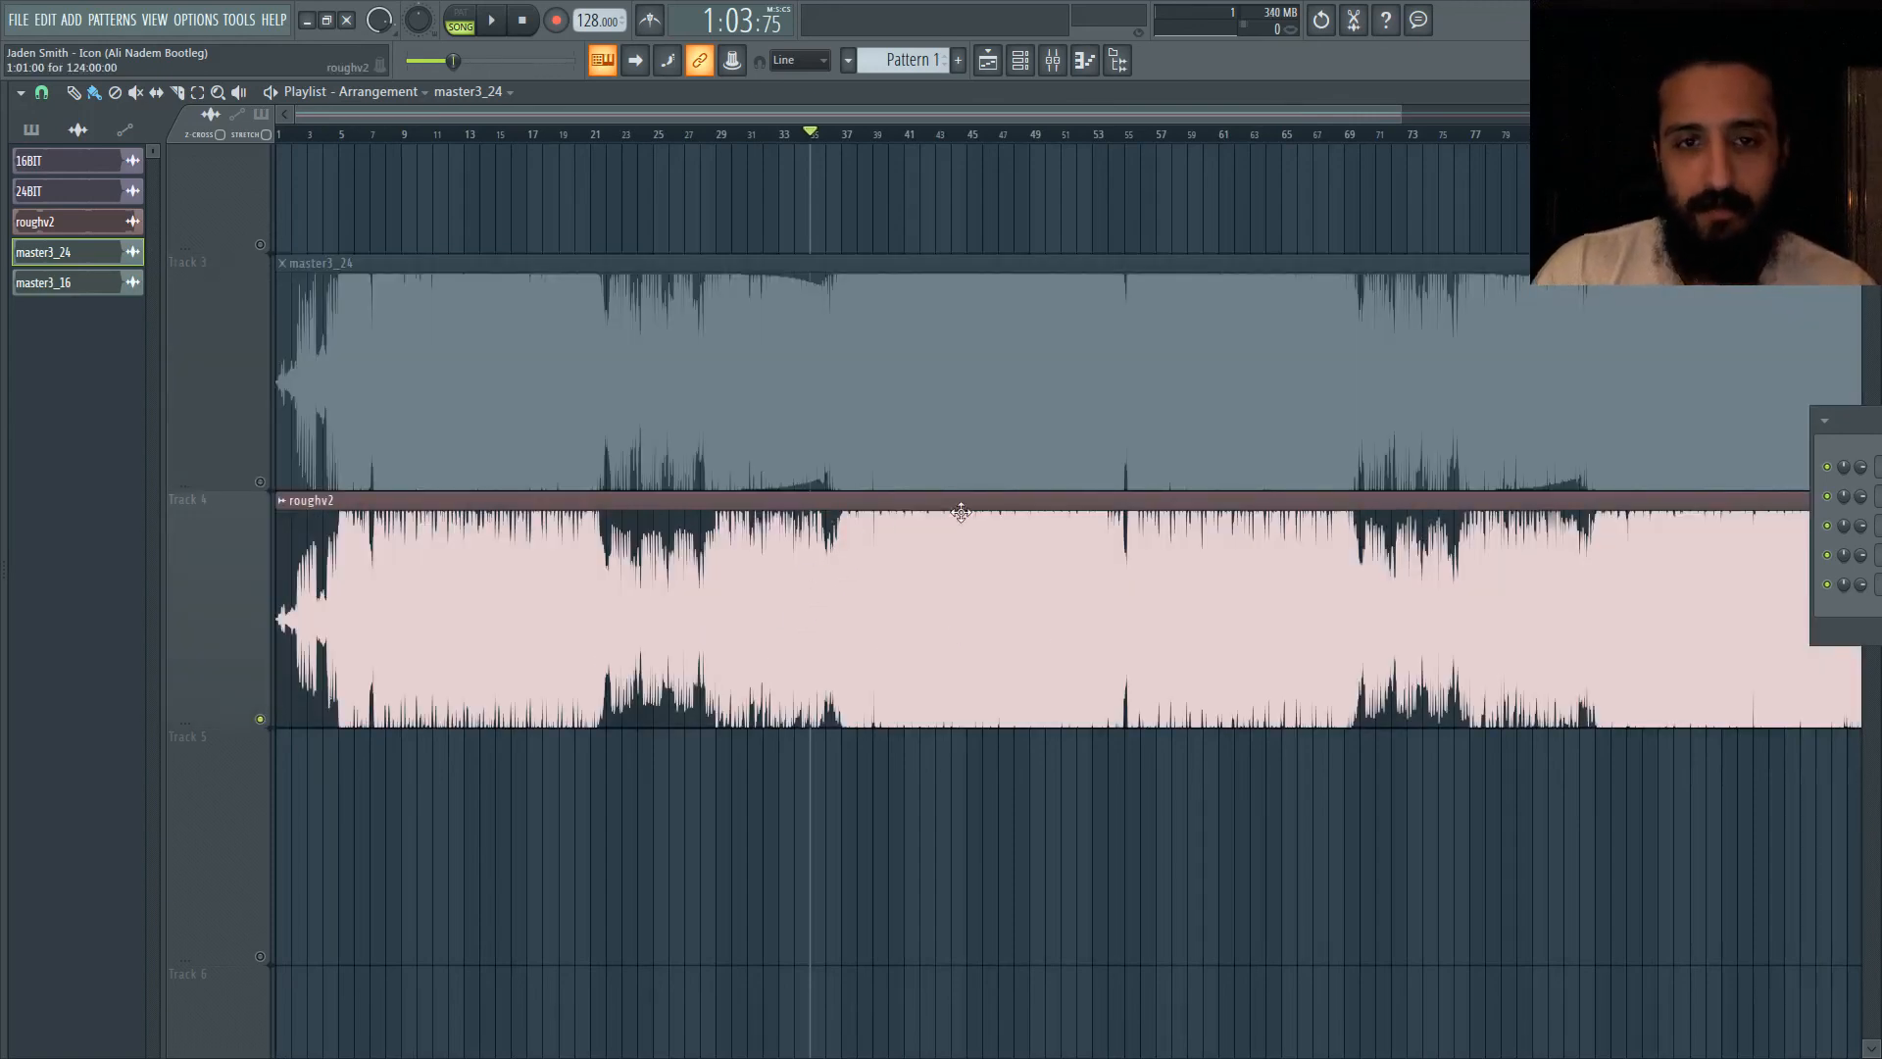
ctrl+scroll(824, 416, up, 5)
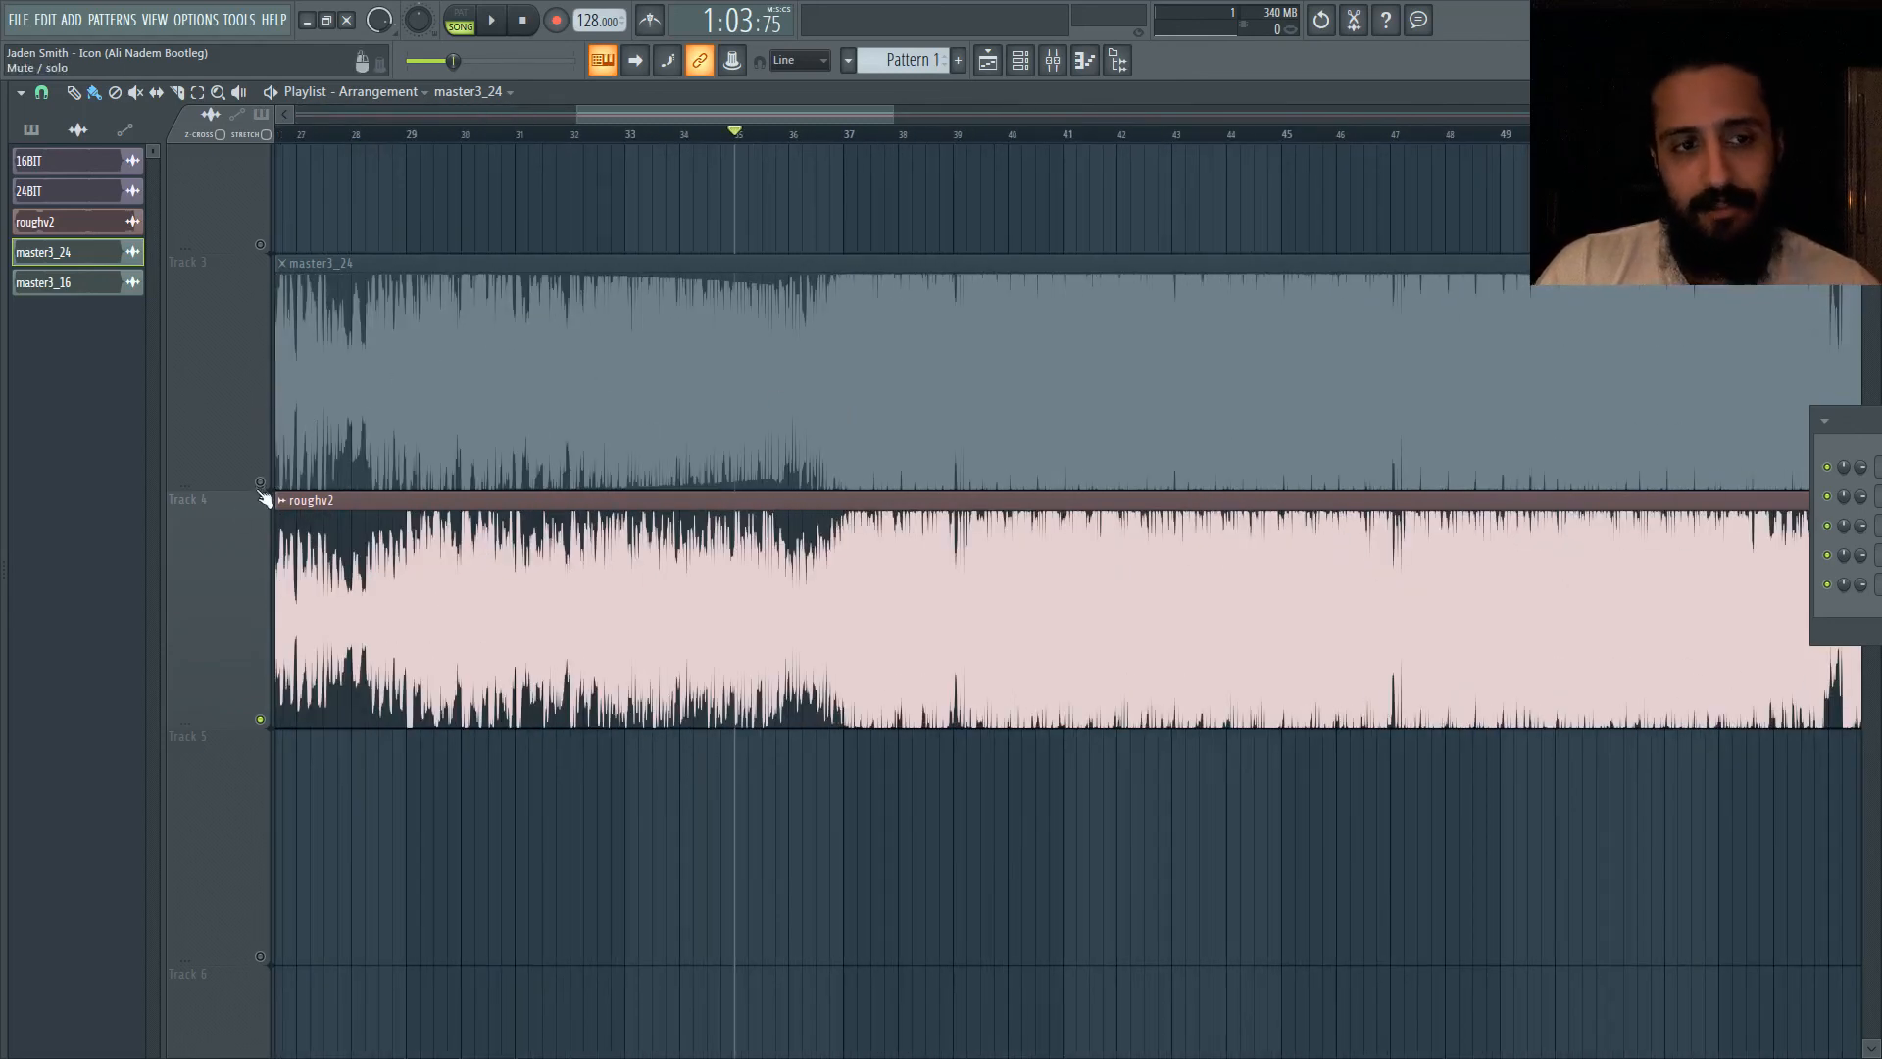
right_click(261, 483)
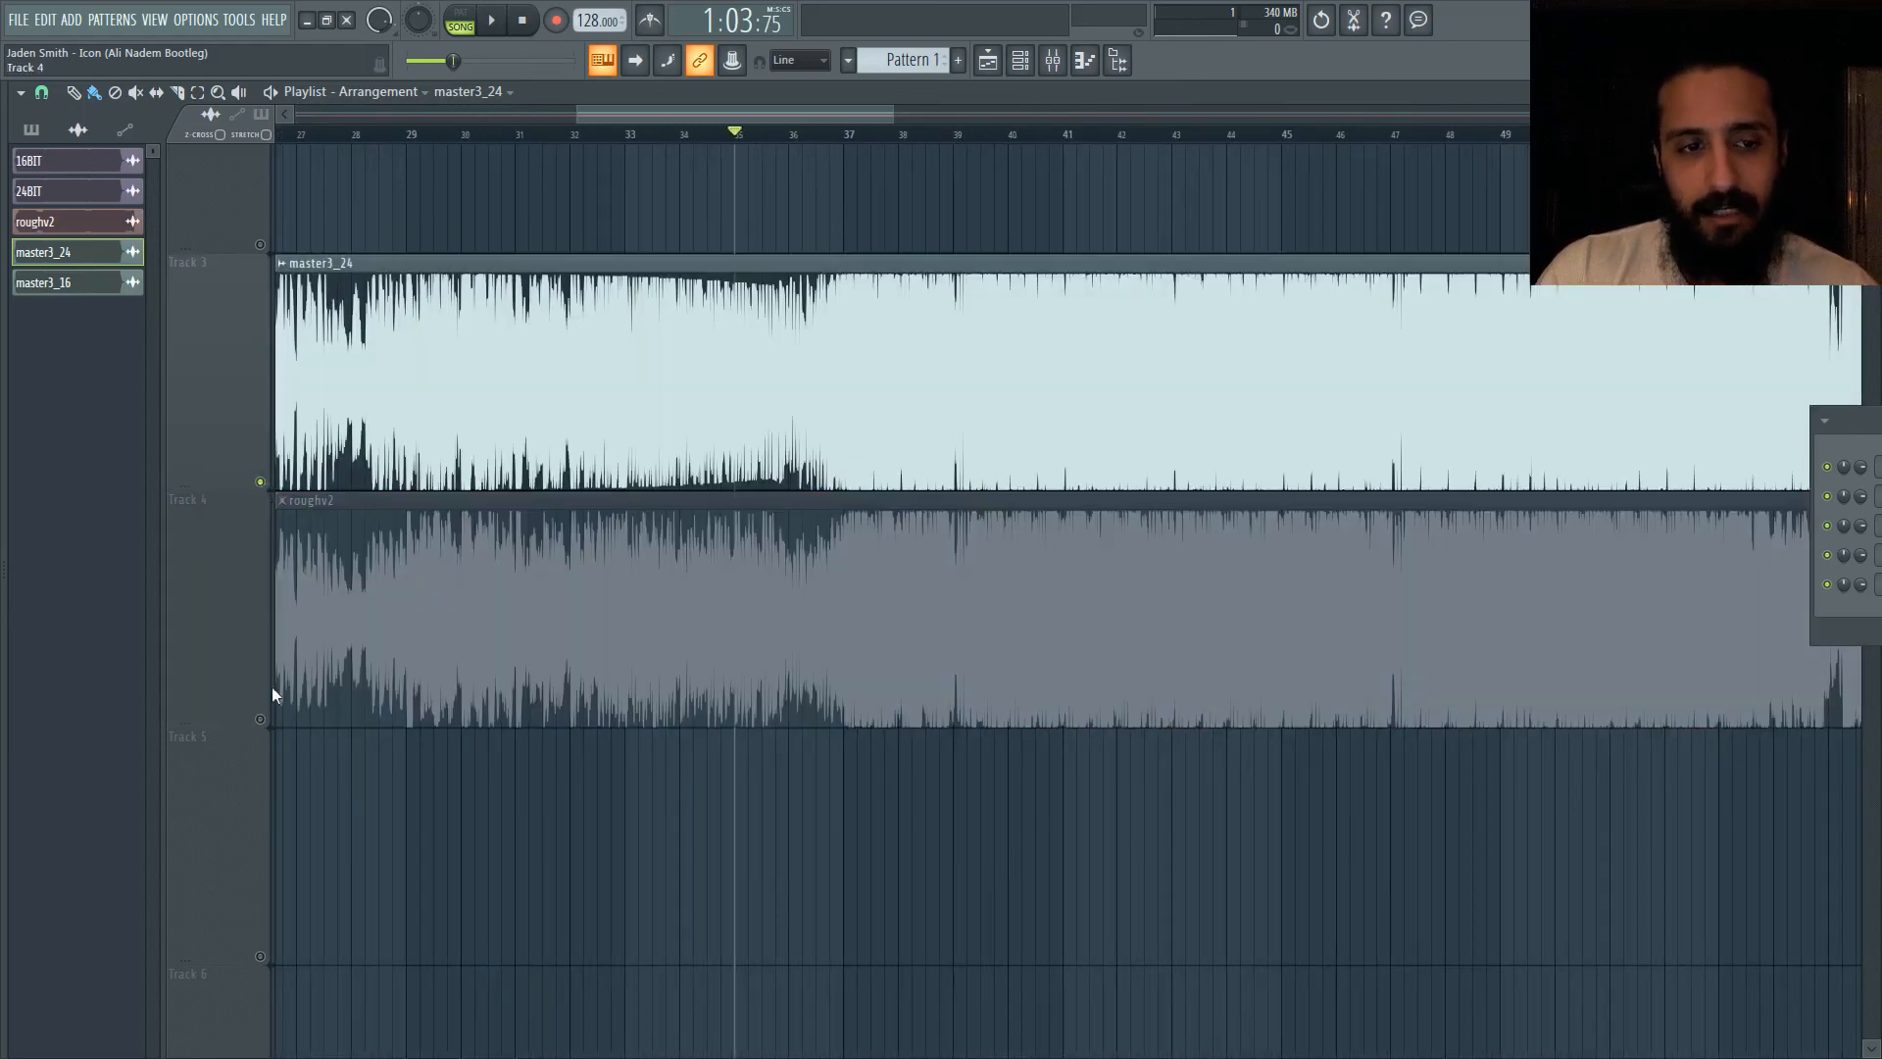
right_click(261, 483)
right_click(261, 484)
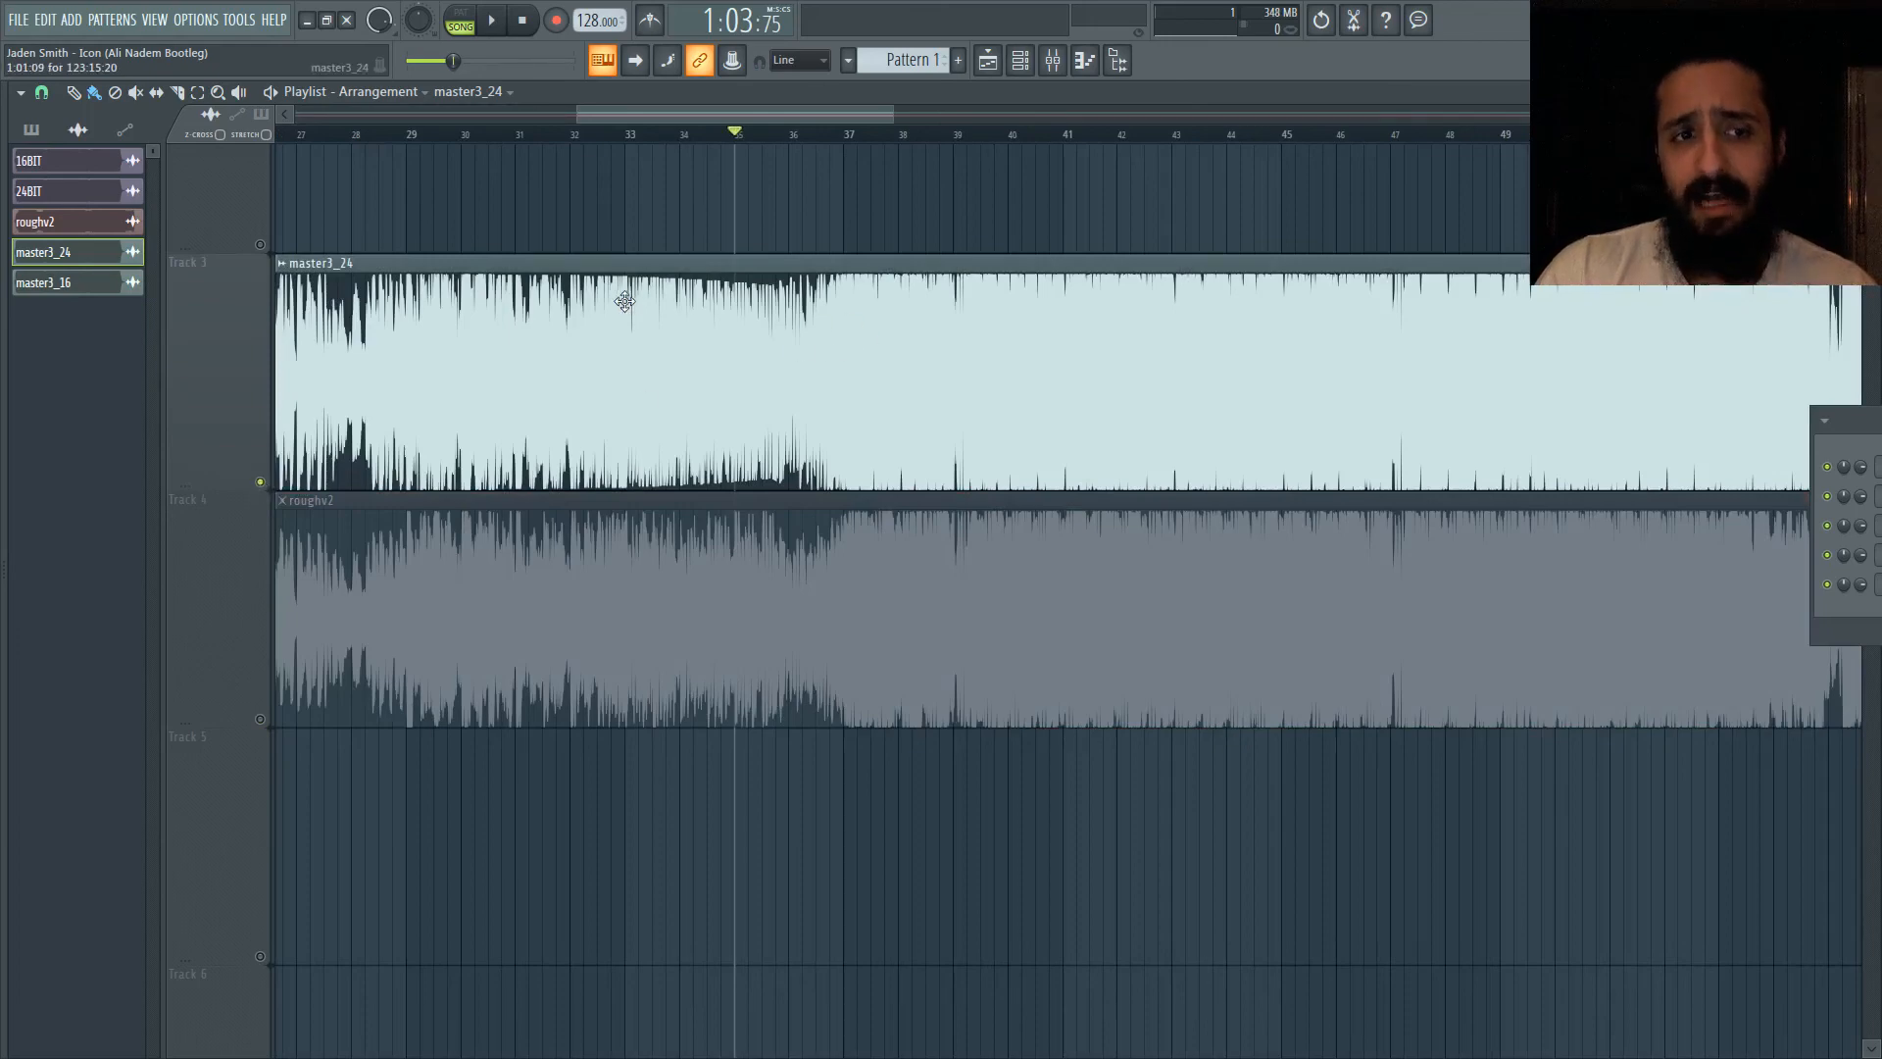
Step: Inspect the level fade in master3_24 between bars 33 and 37 against the roughv2 waveform beneath it
ctrl+scroll(551, 311, down, 3)
scroll(516, 326, up, 1)
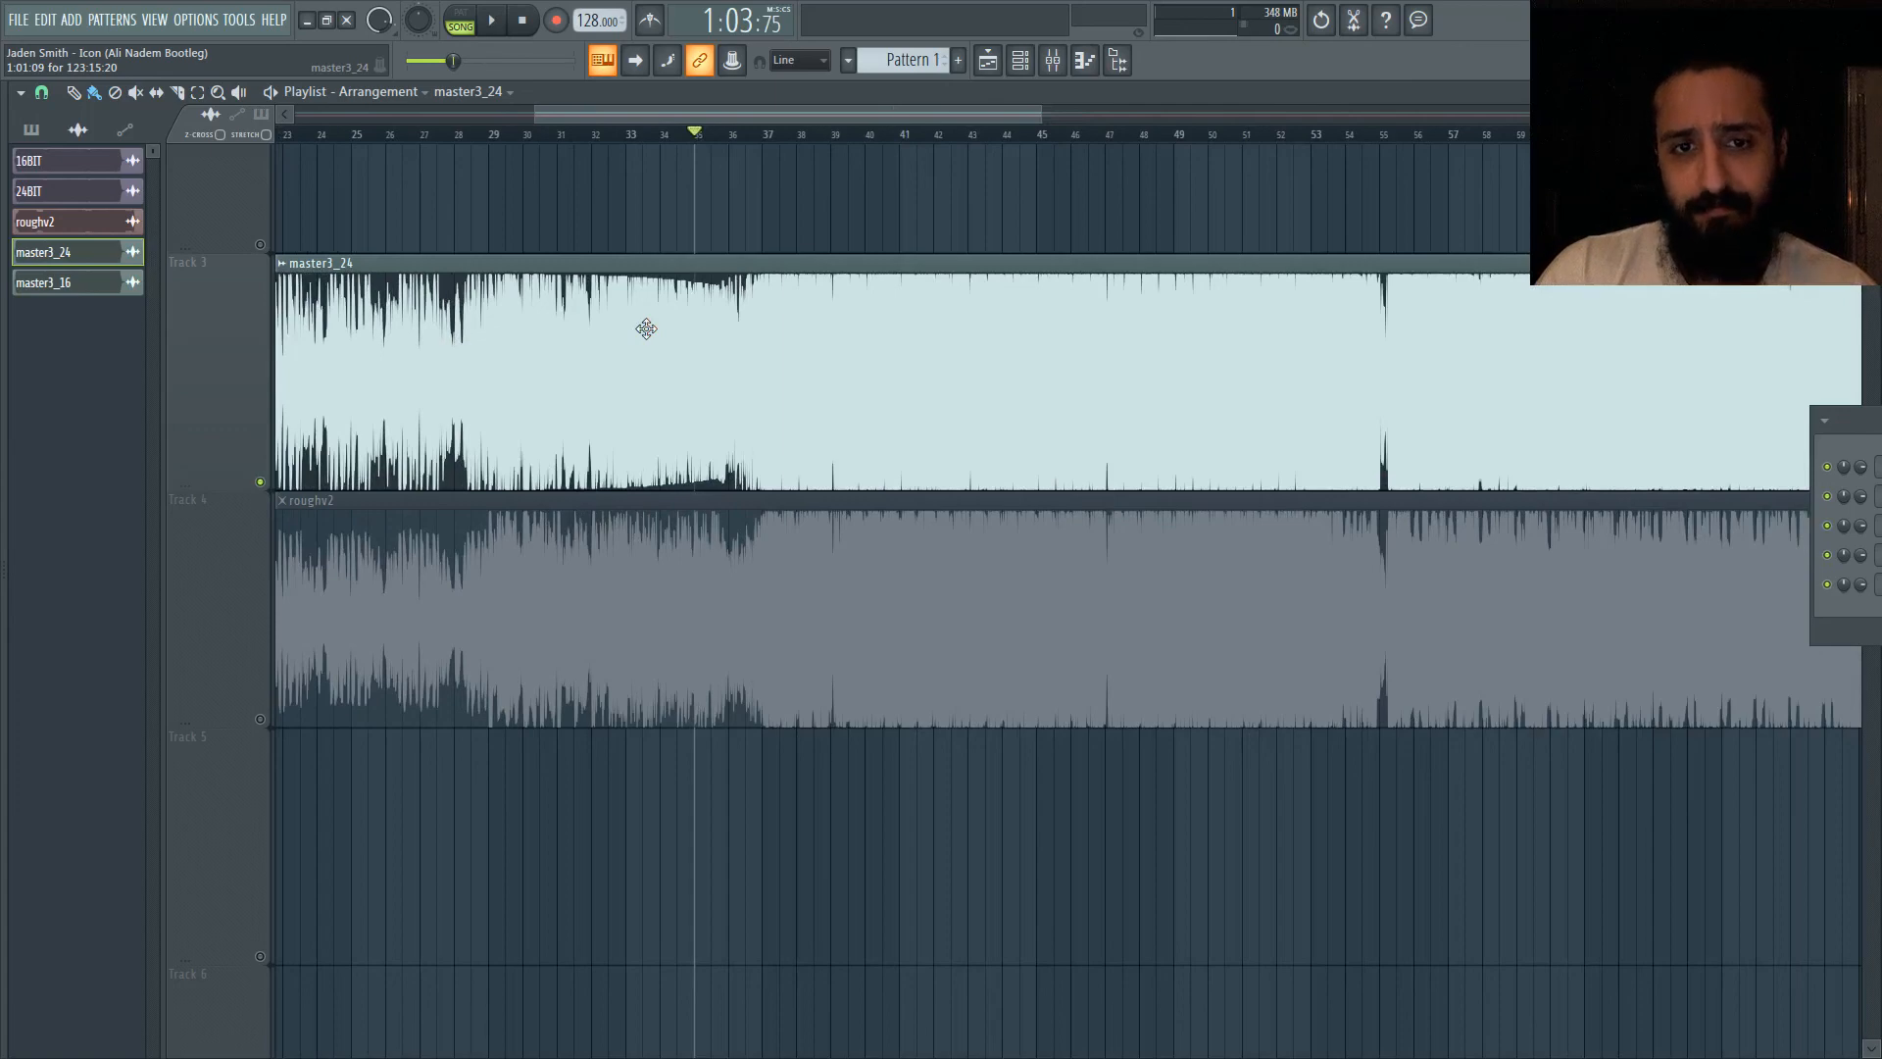
scroll(651, 300, up, 1)
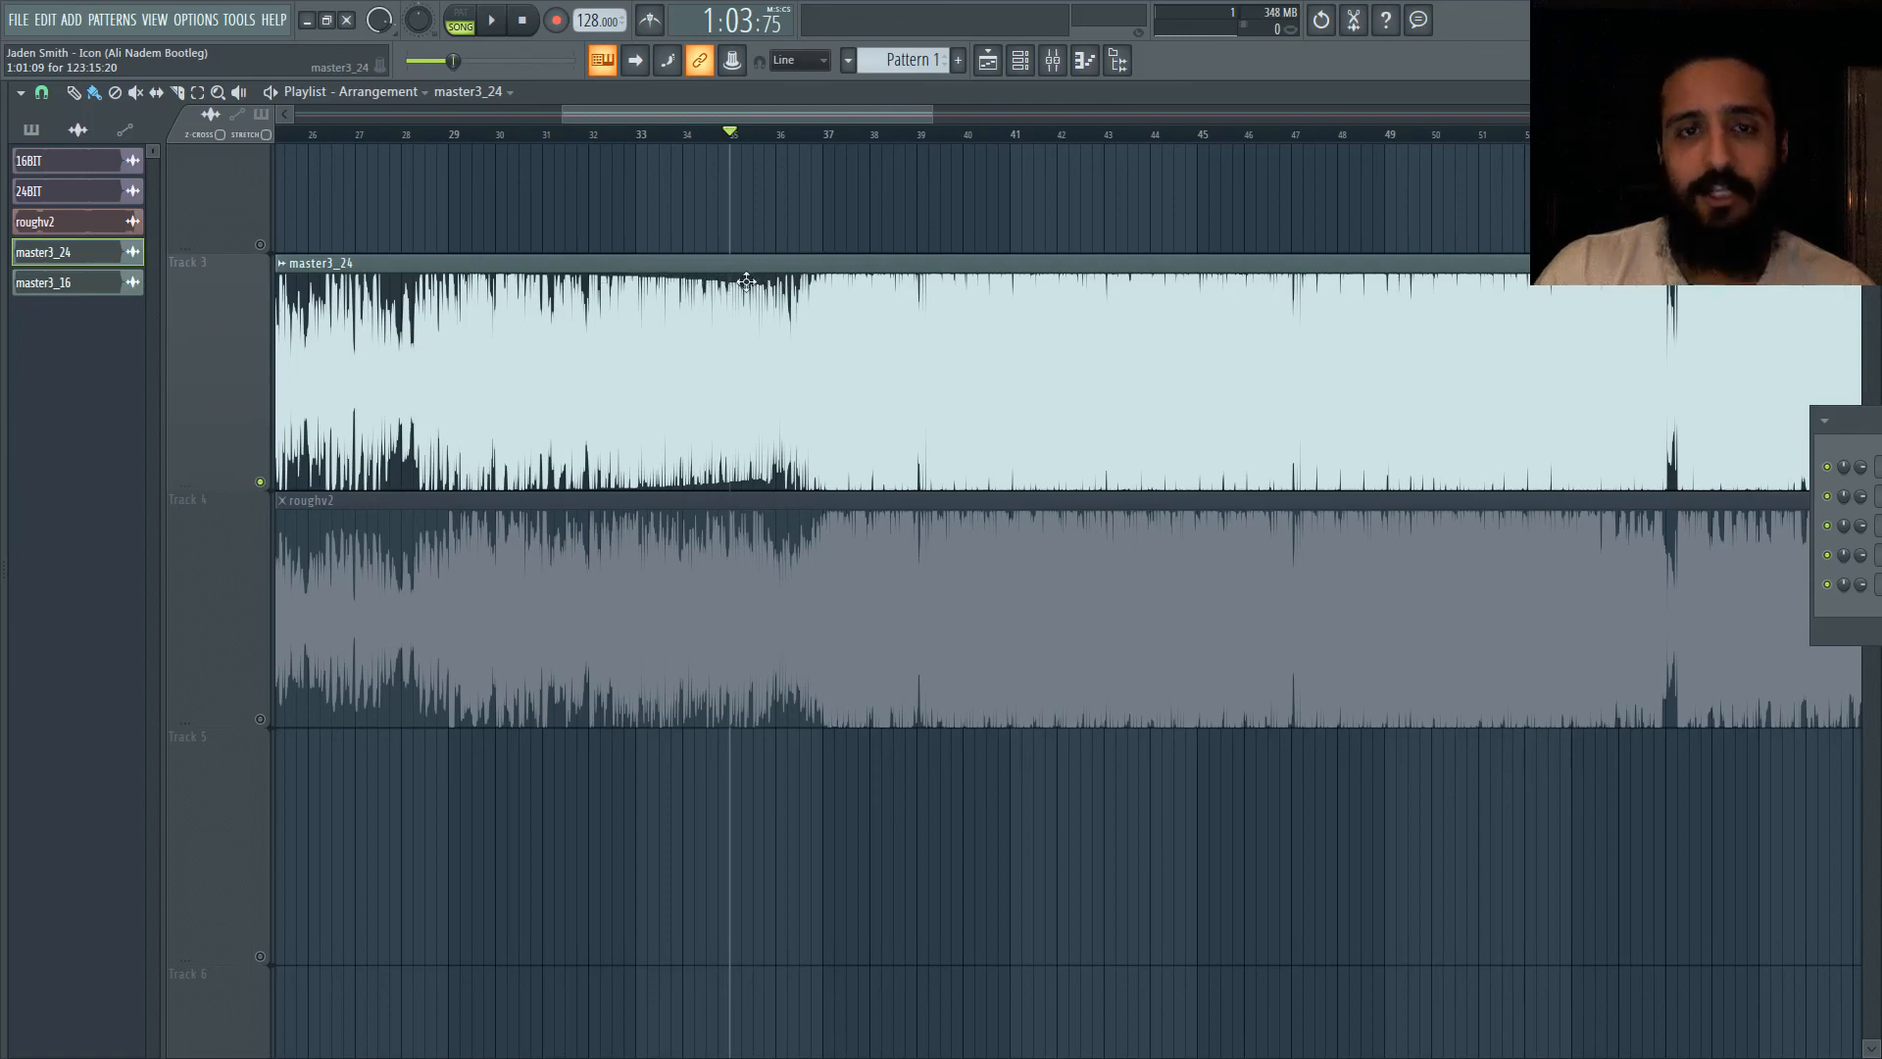
scroll(718, 297, down, 4)
scroll(744, 535, up, 5)
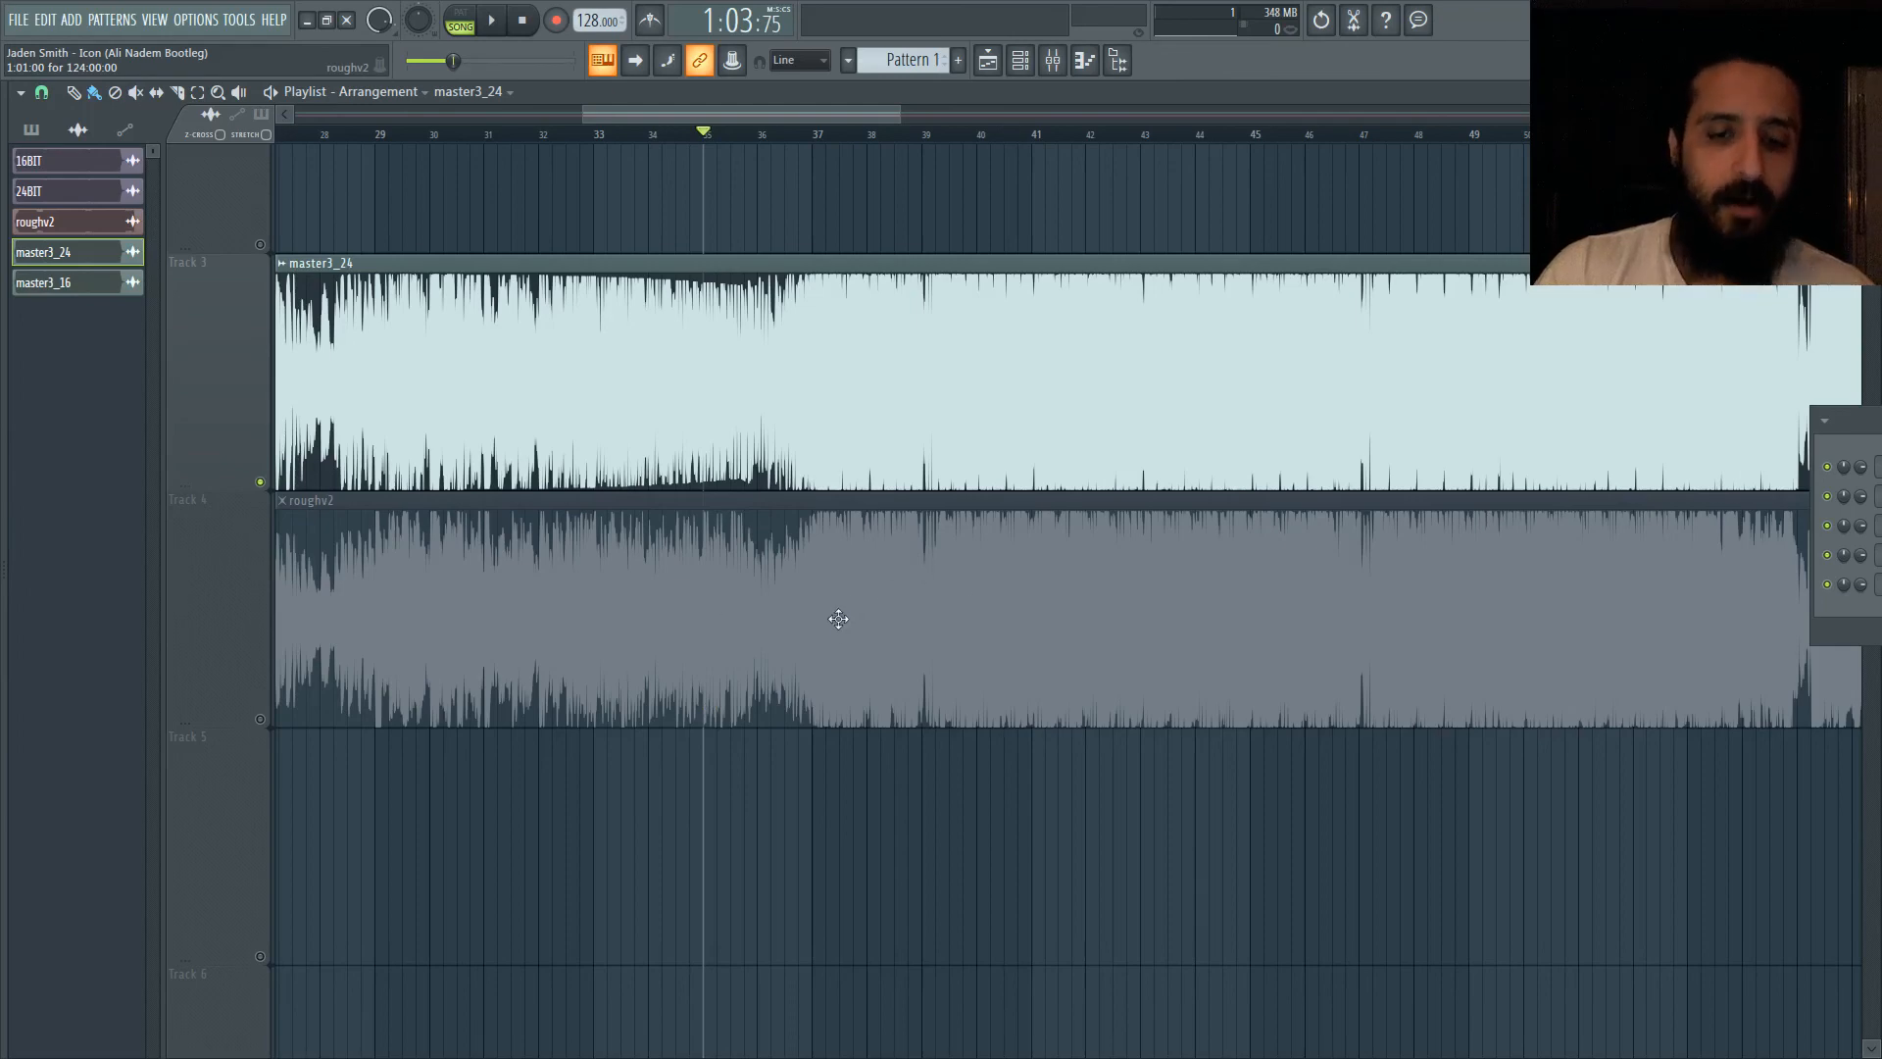
Step: Play the section from bar 35 while alternating solo between roughv2 and master3_24, and stop playback on roughv2
right_click(260, 718)
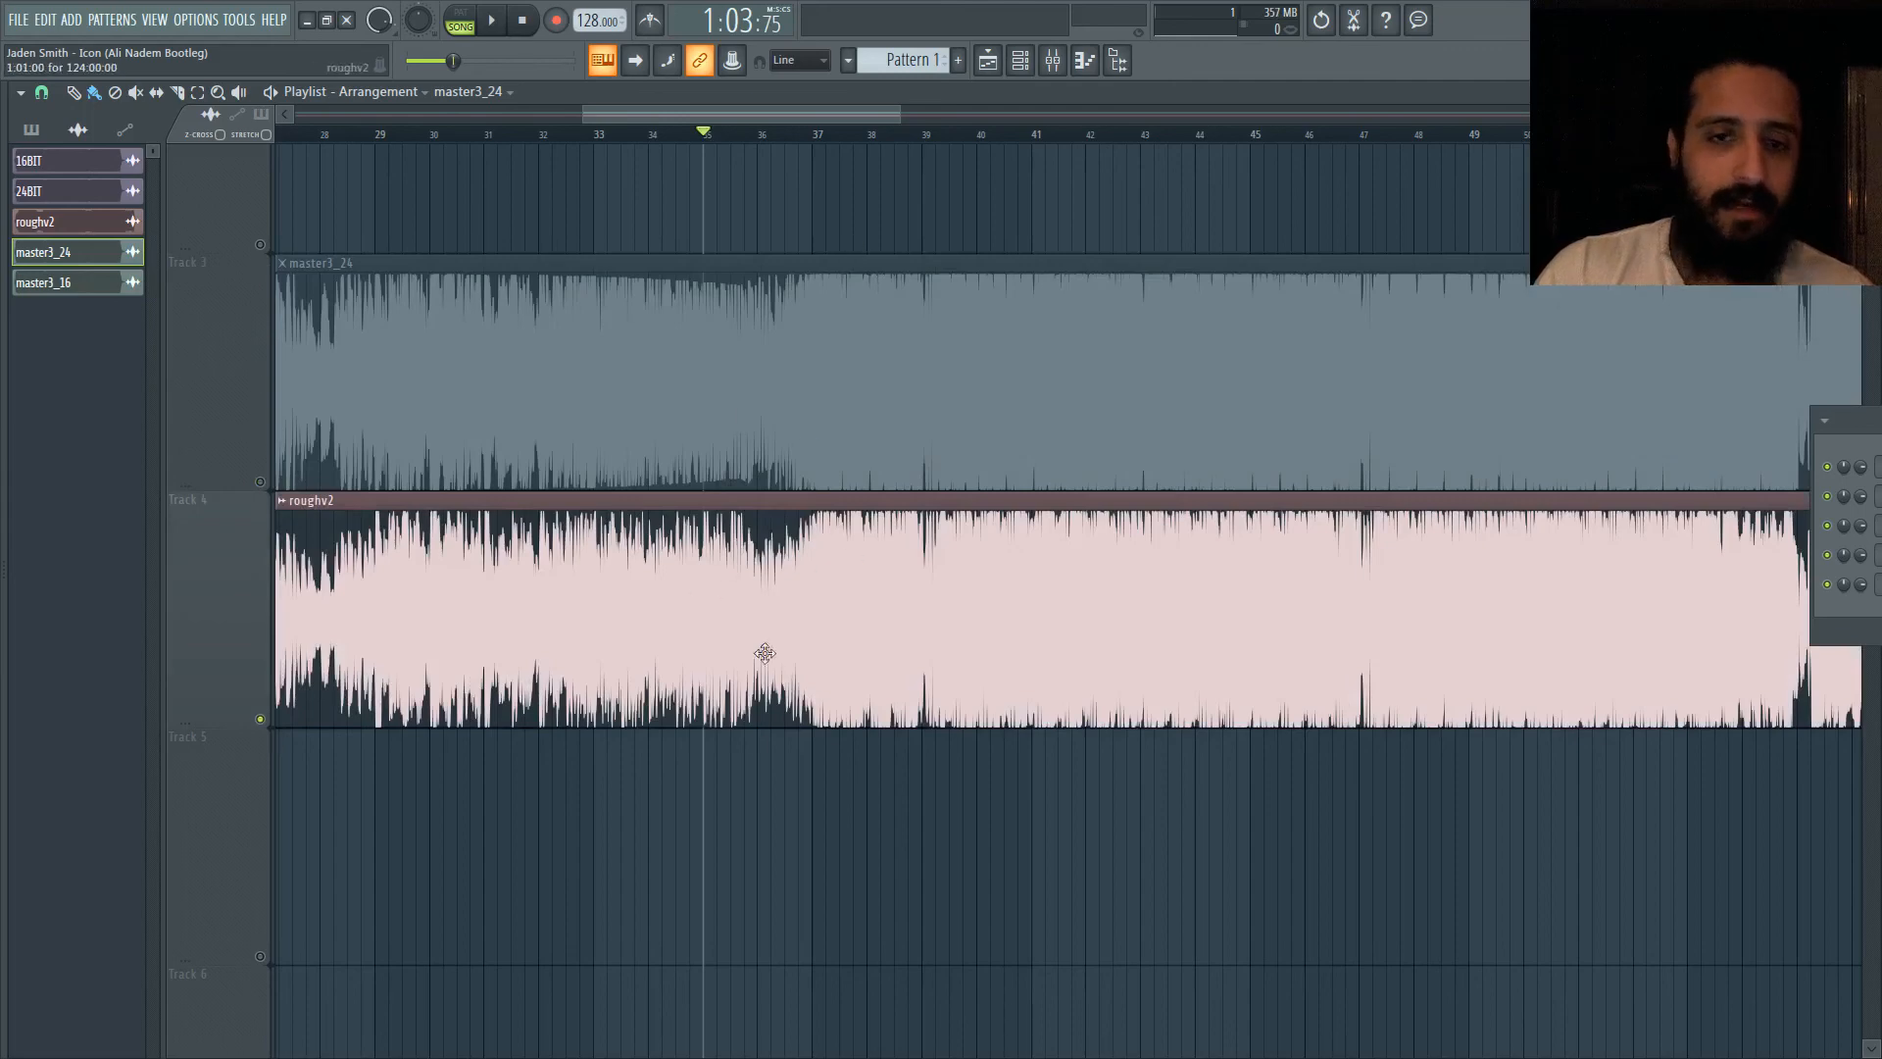
key(space)
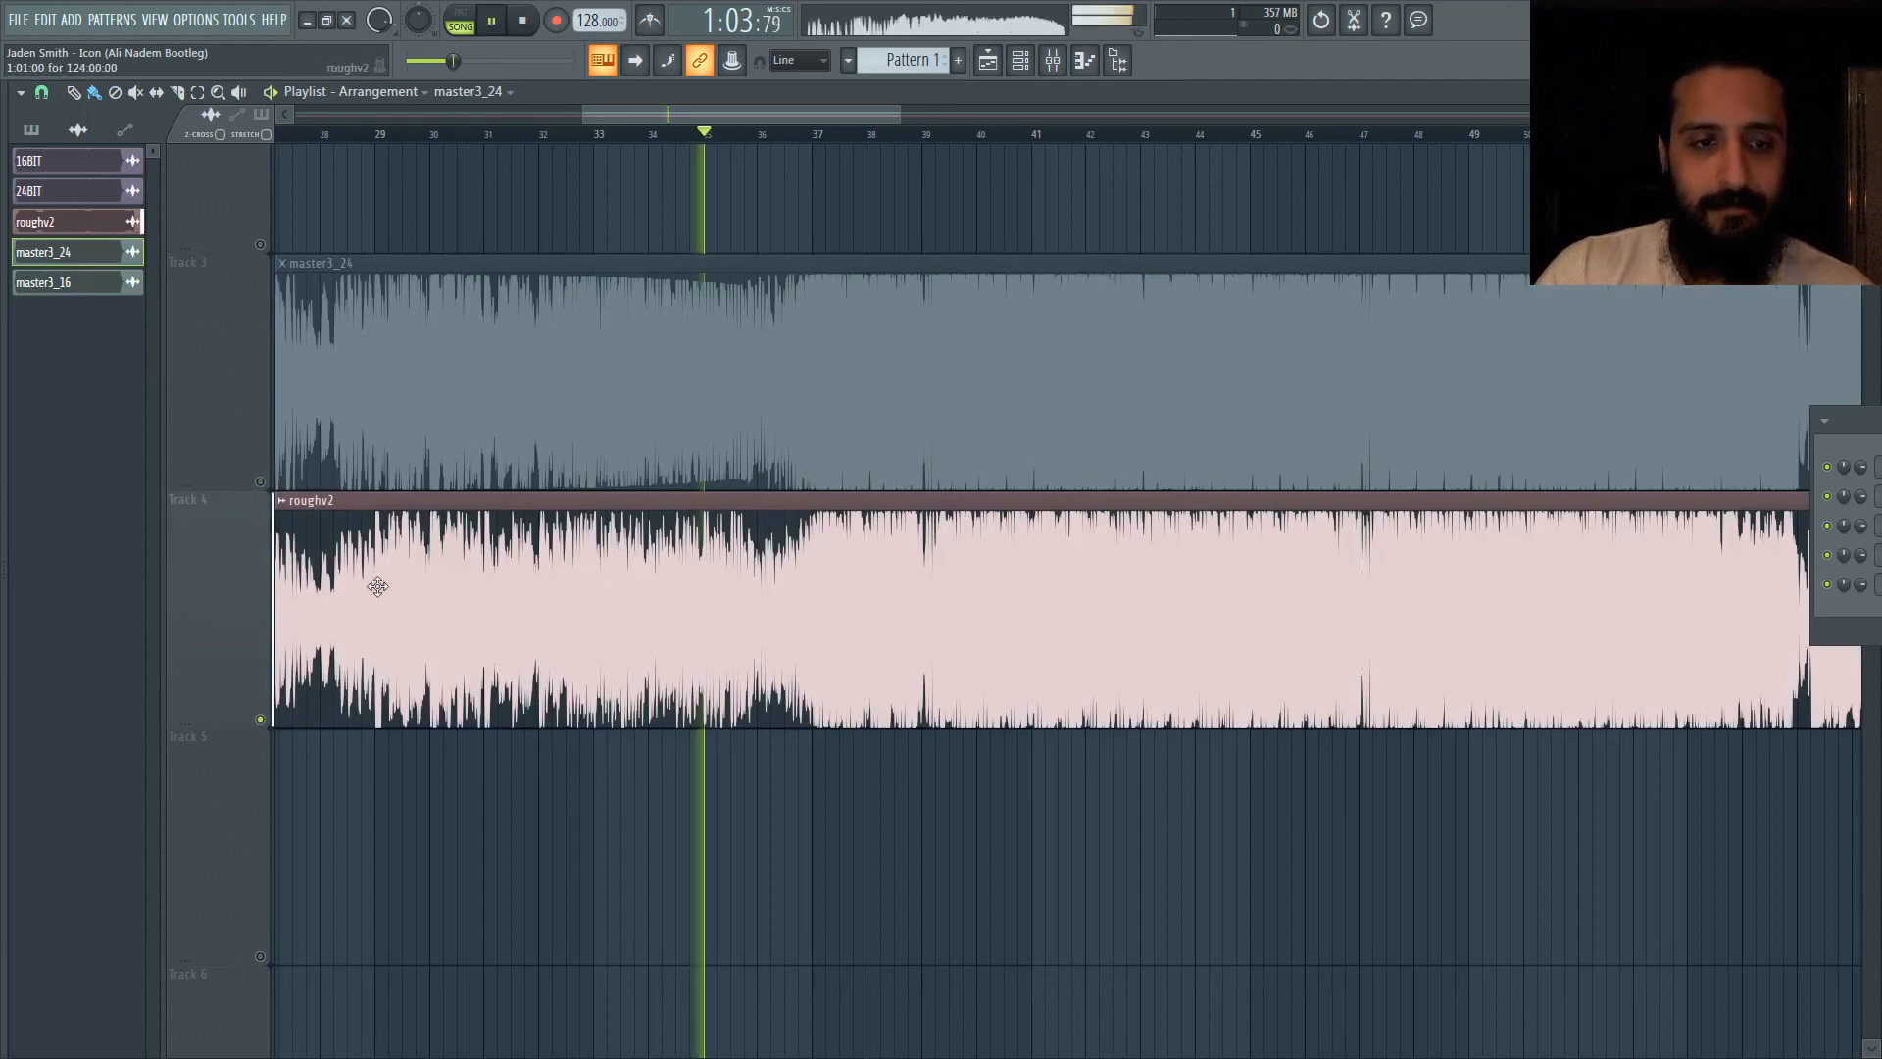
right_click(260, 482)
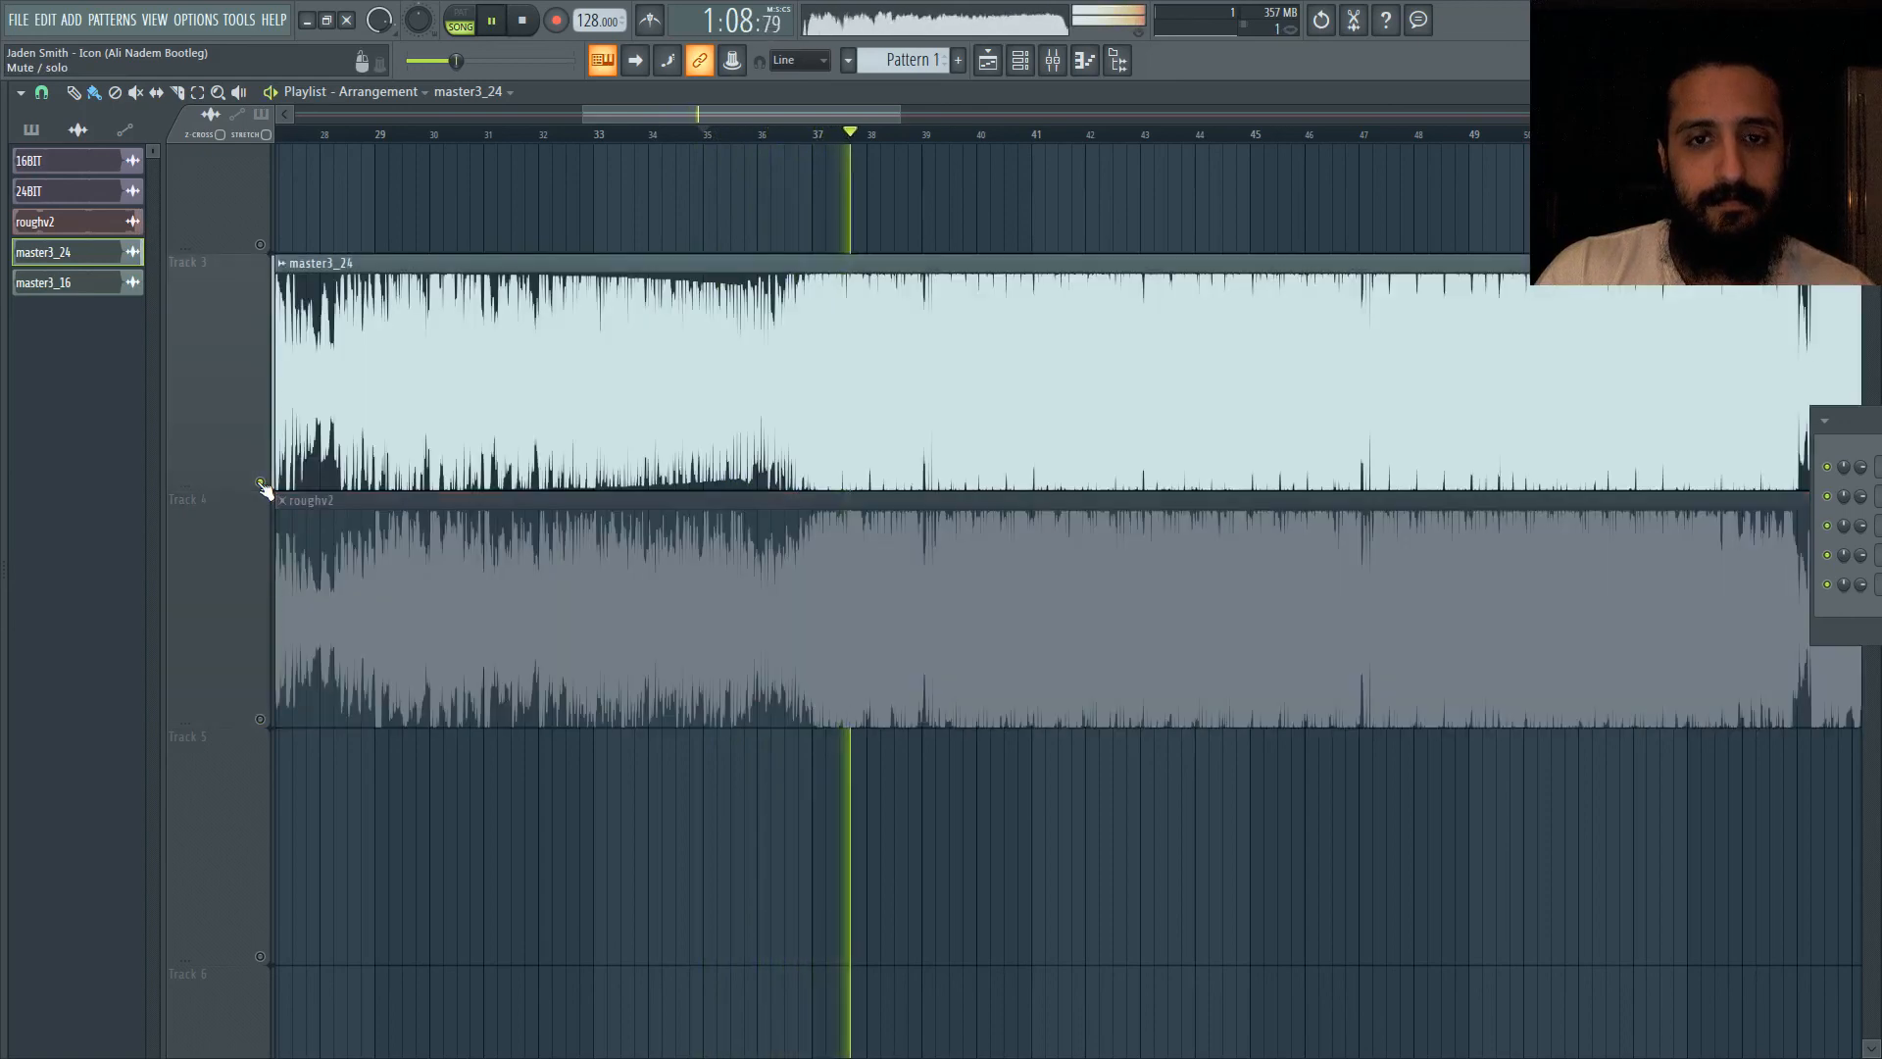
right_click(260, 718)
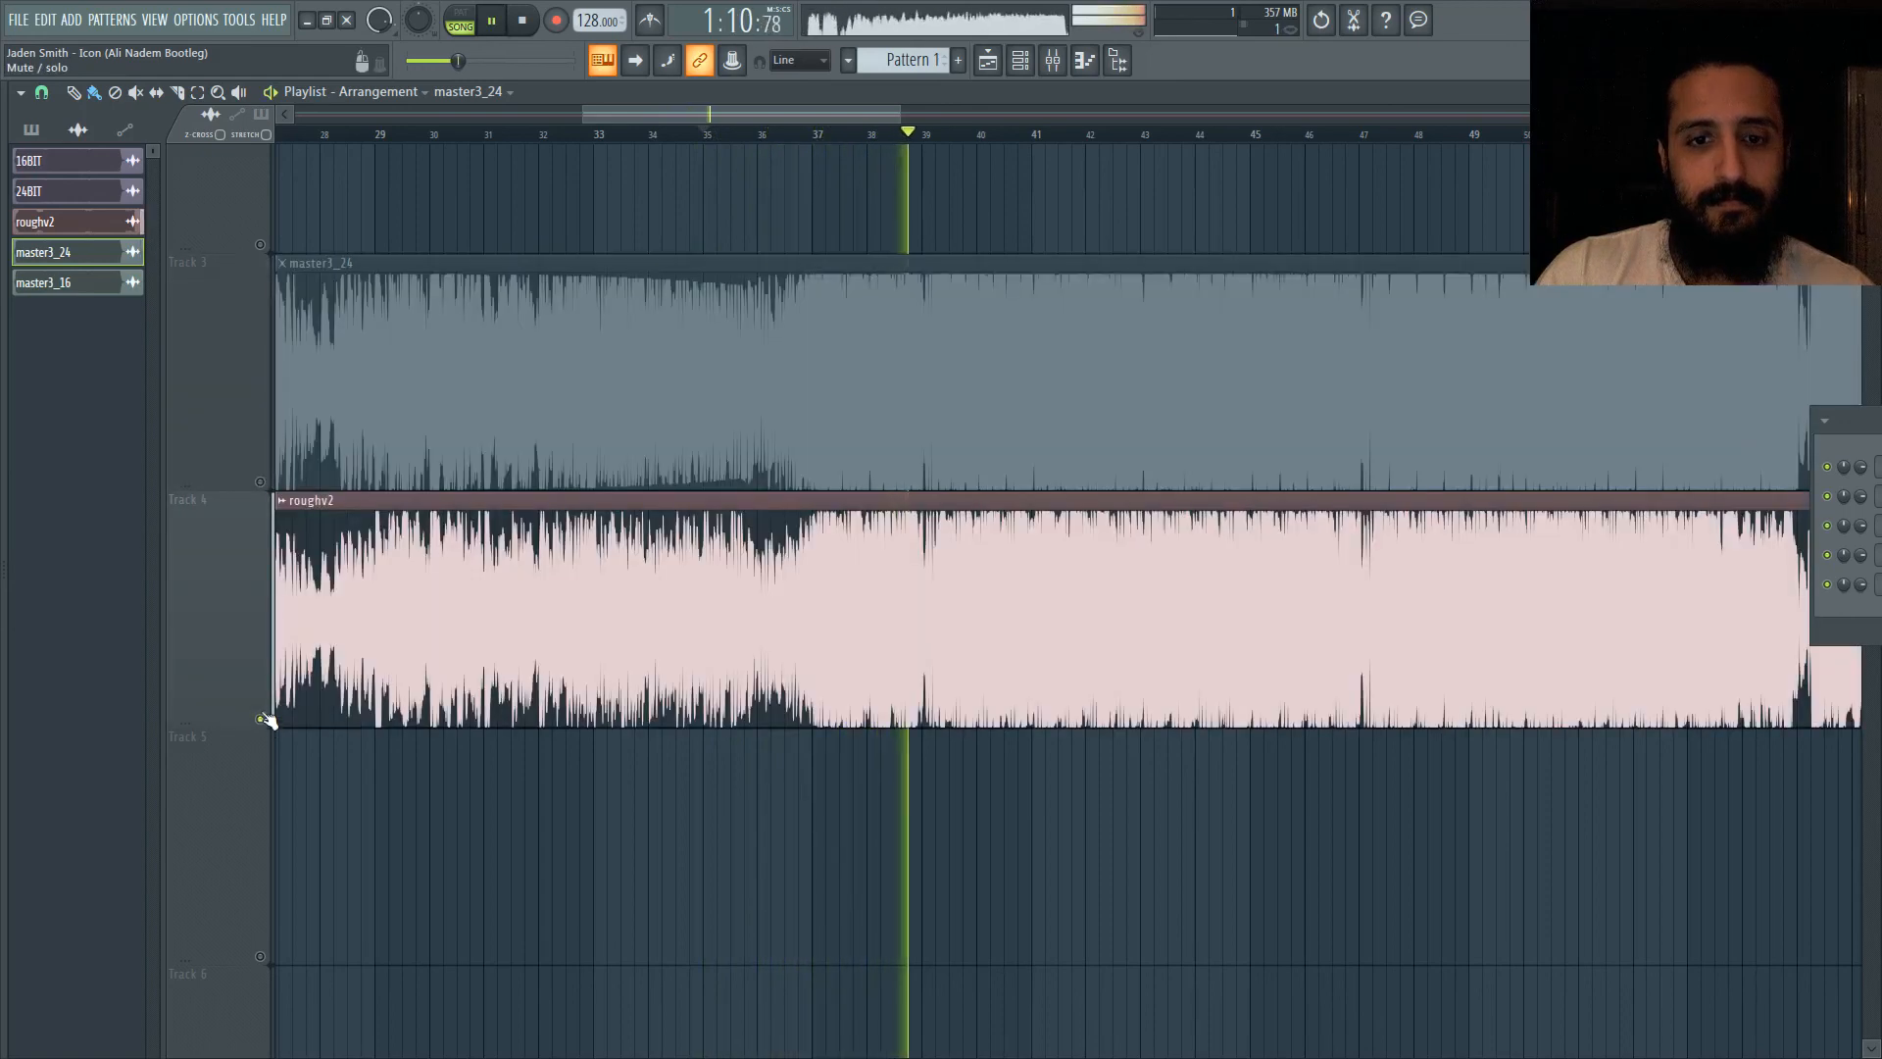
right_click(260, 482)
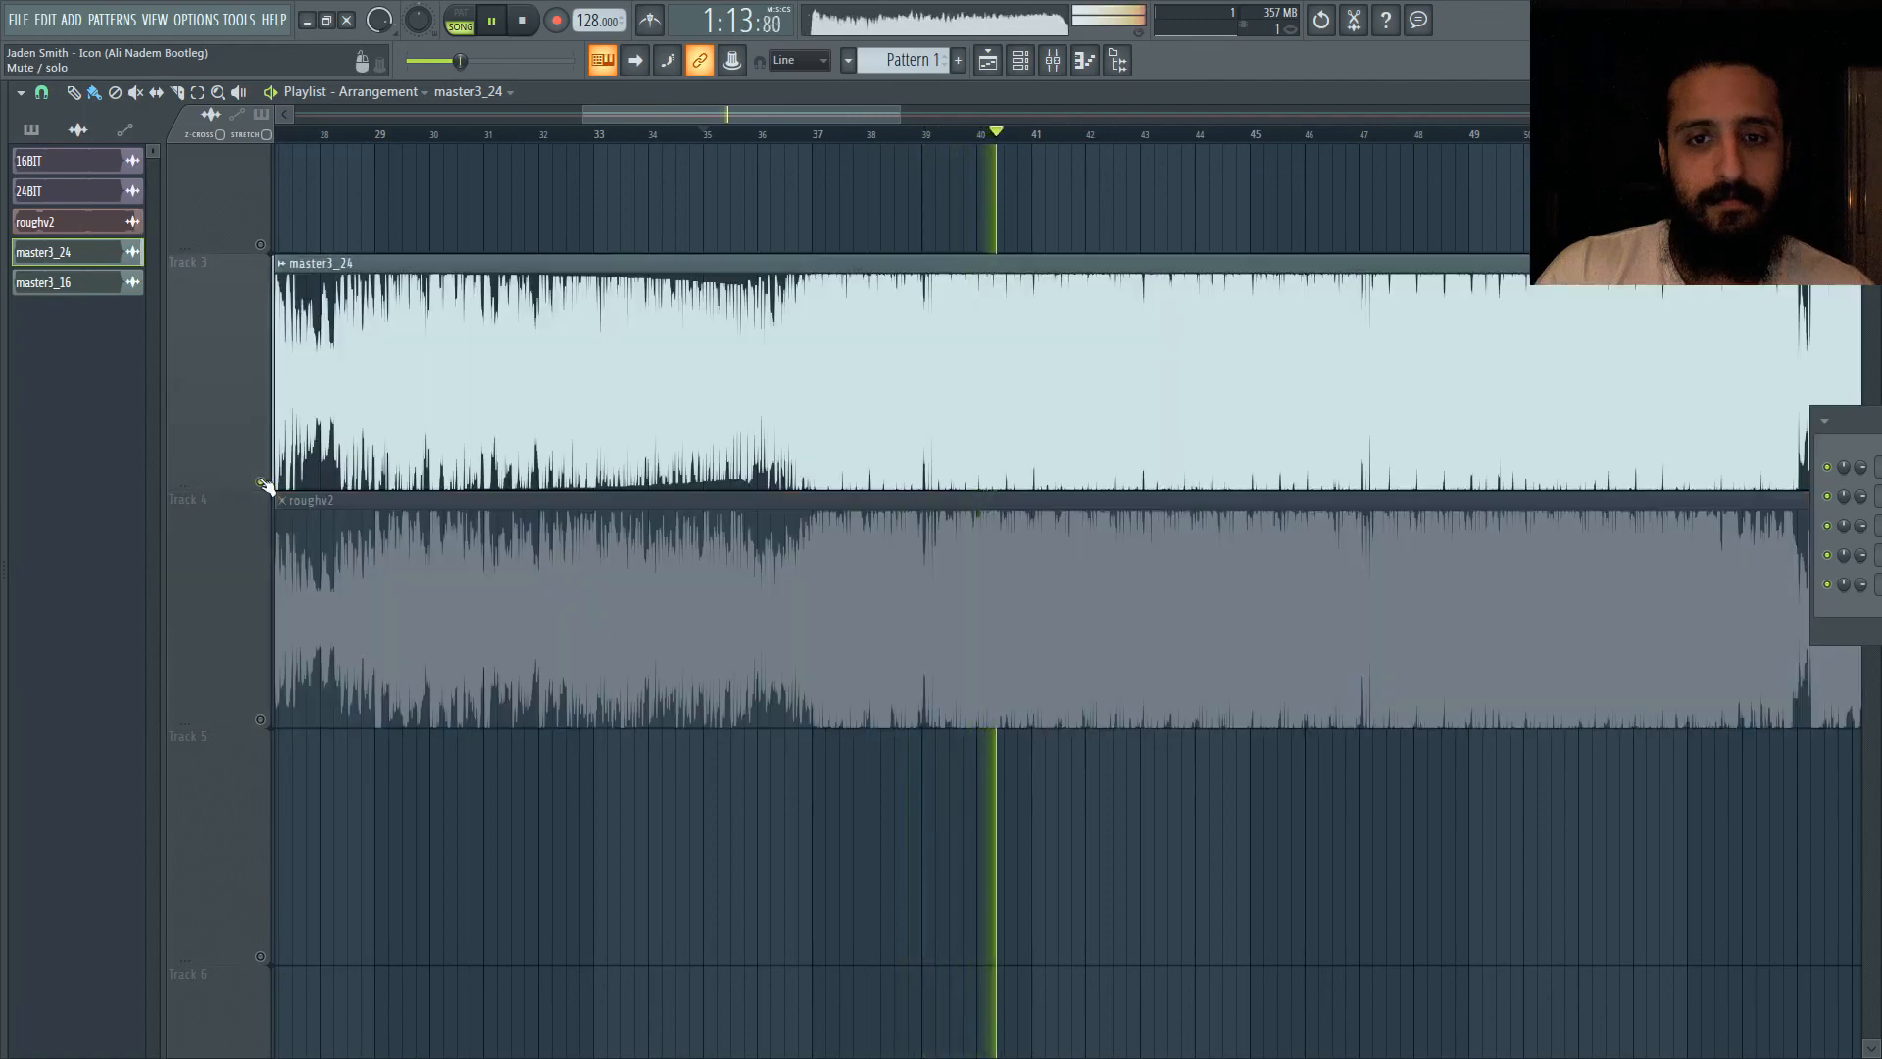
right_click(262, 720)
right_click(261, 482)
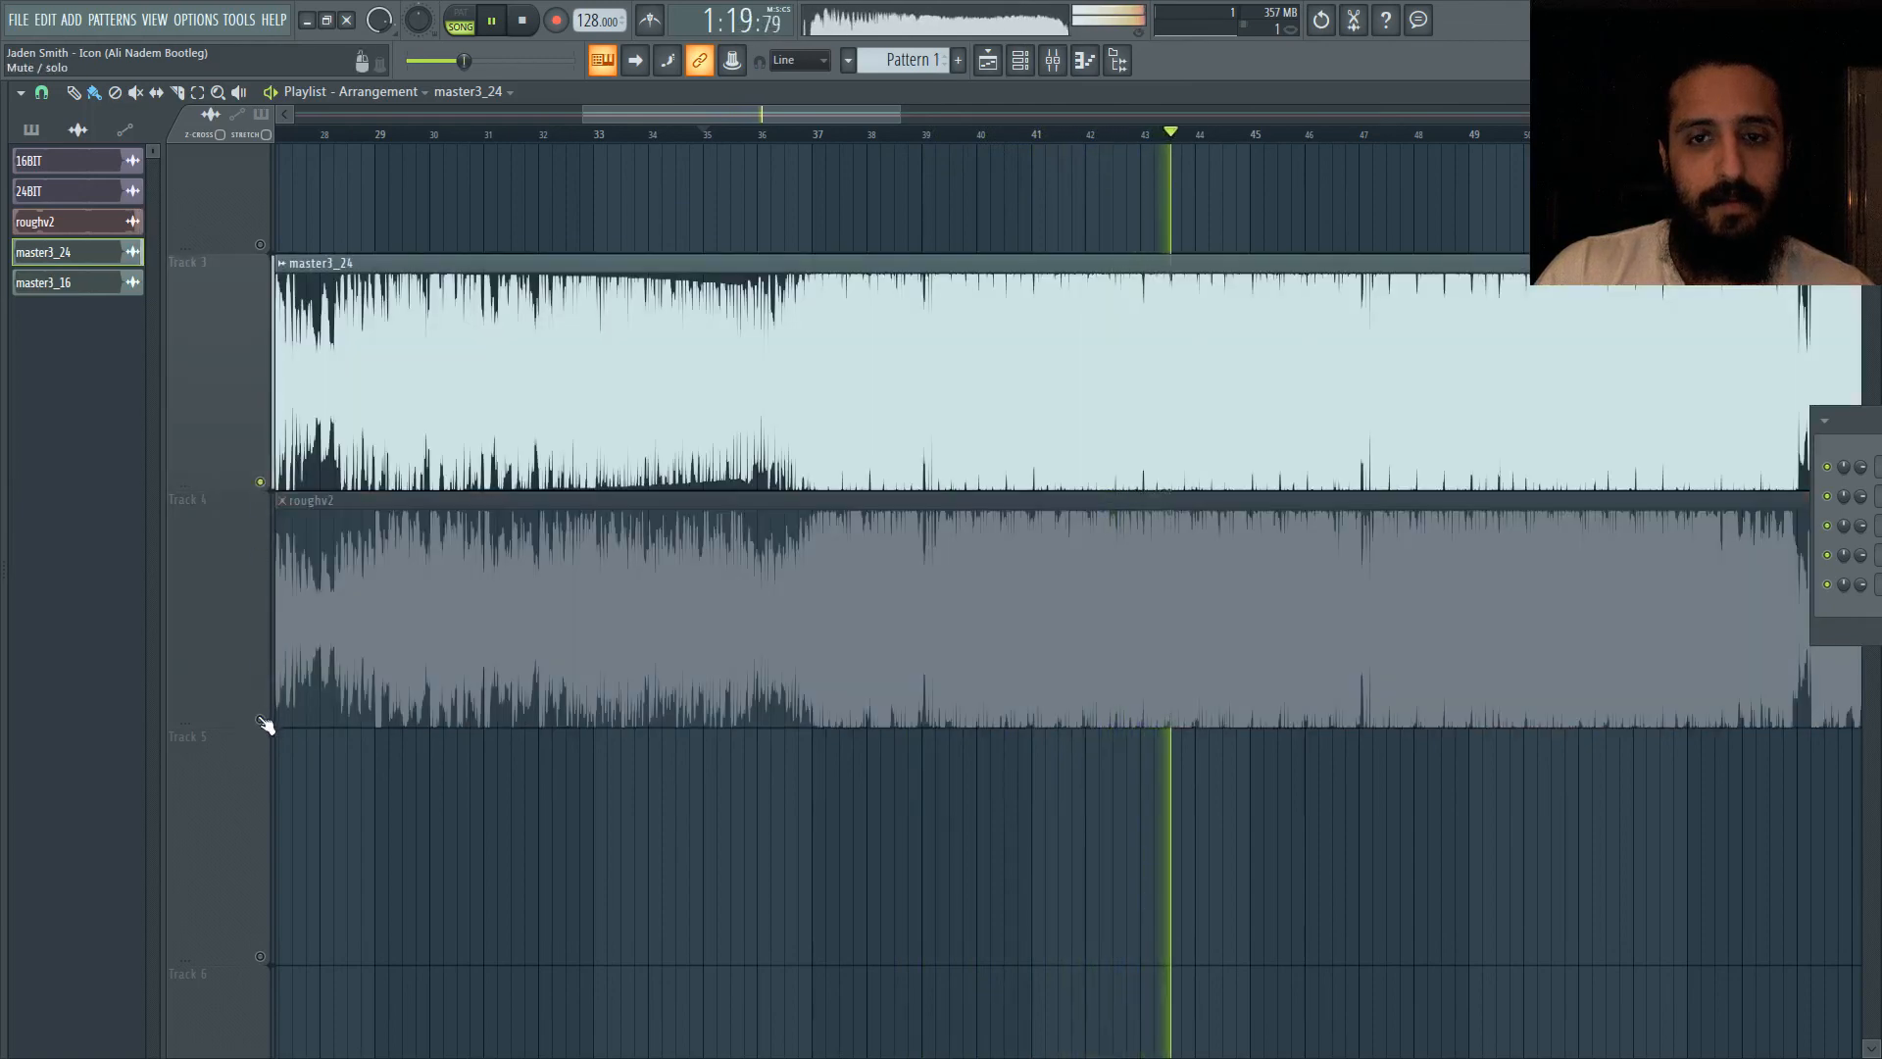
right_click(262, 722)
scroll(578, 589, down, 3)
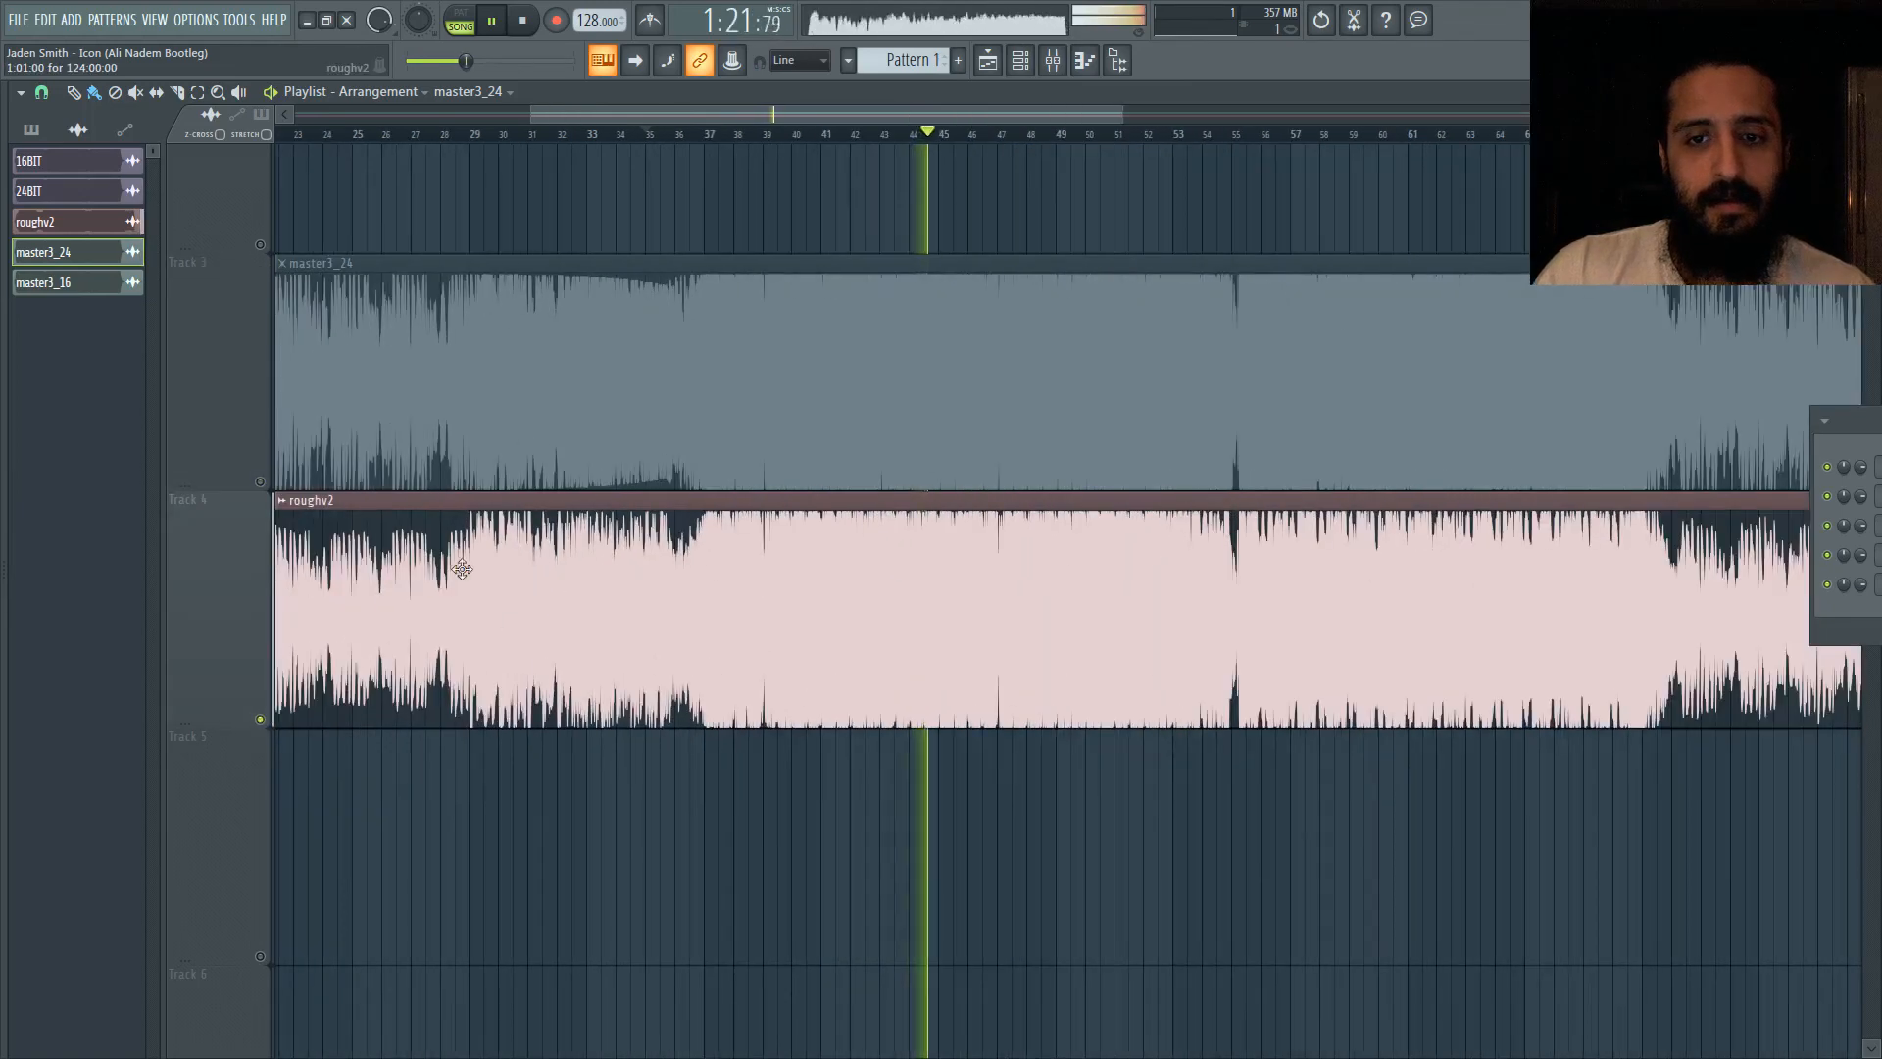
key(space)
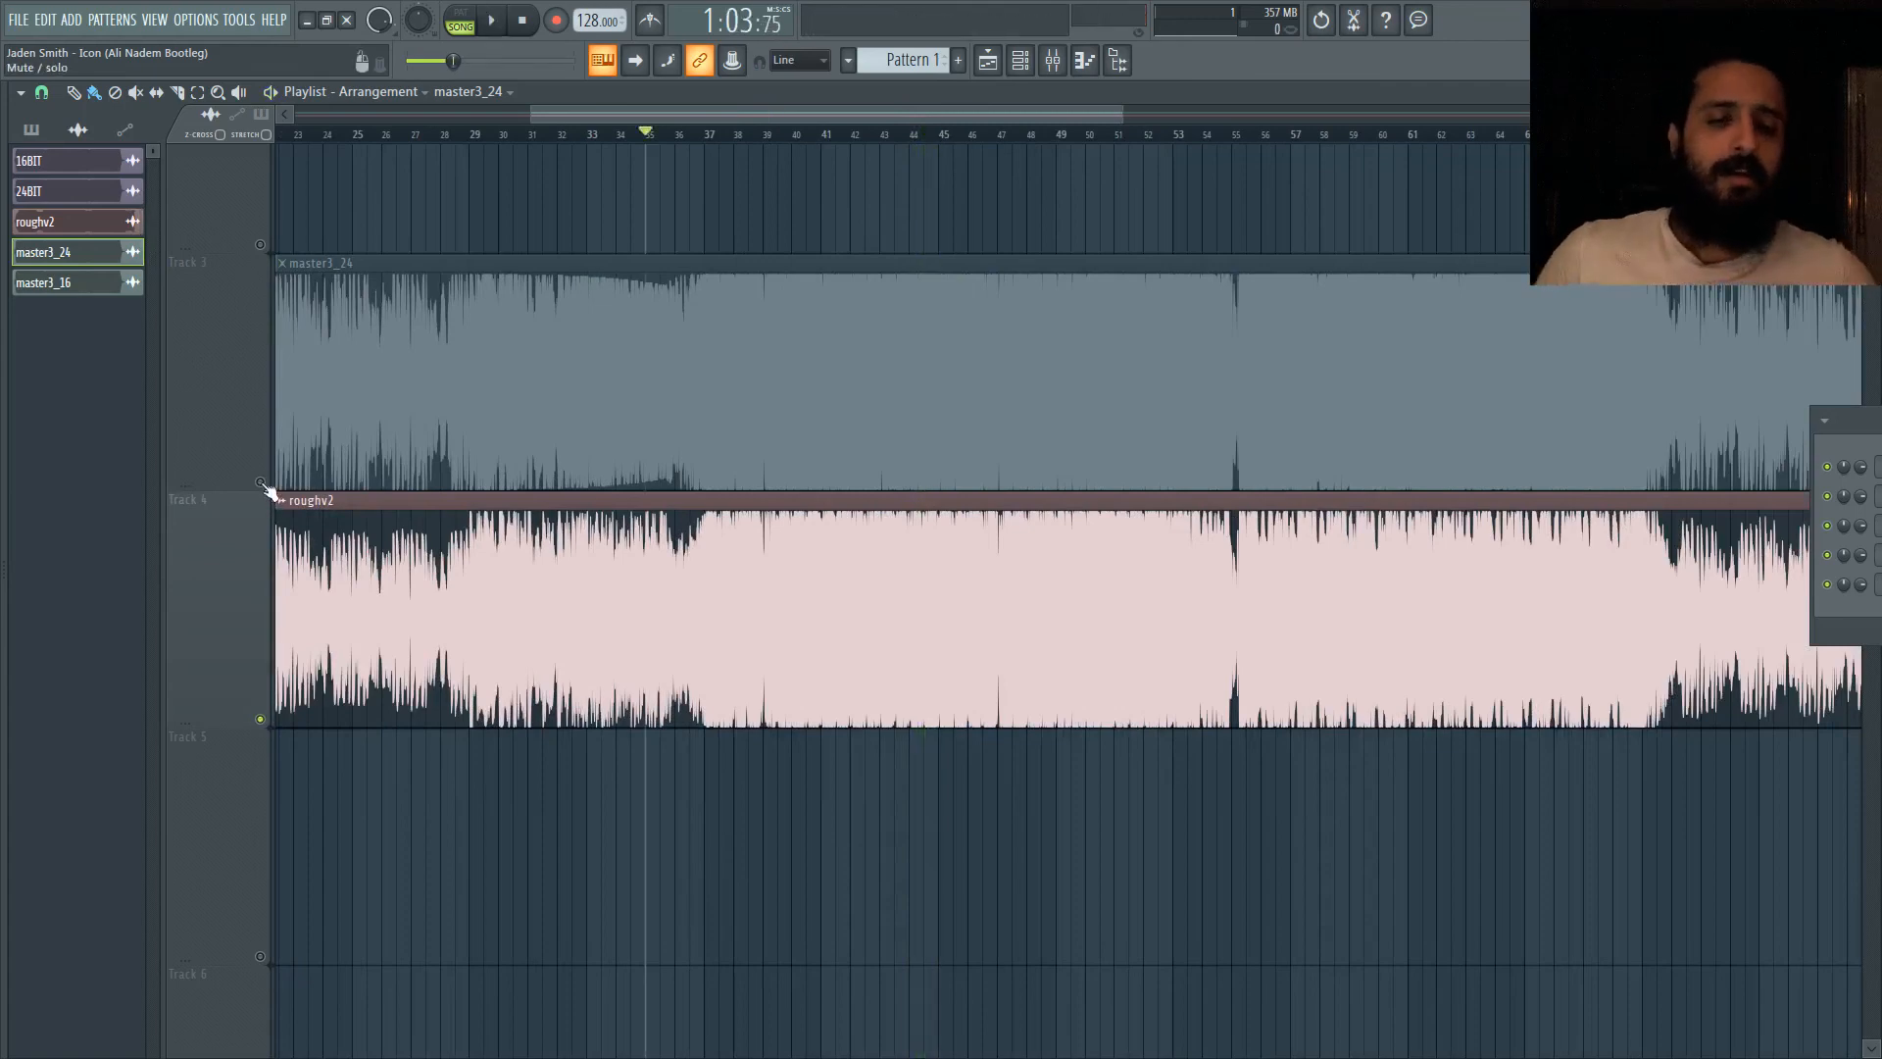